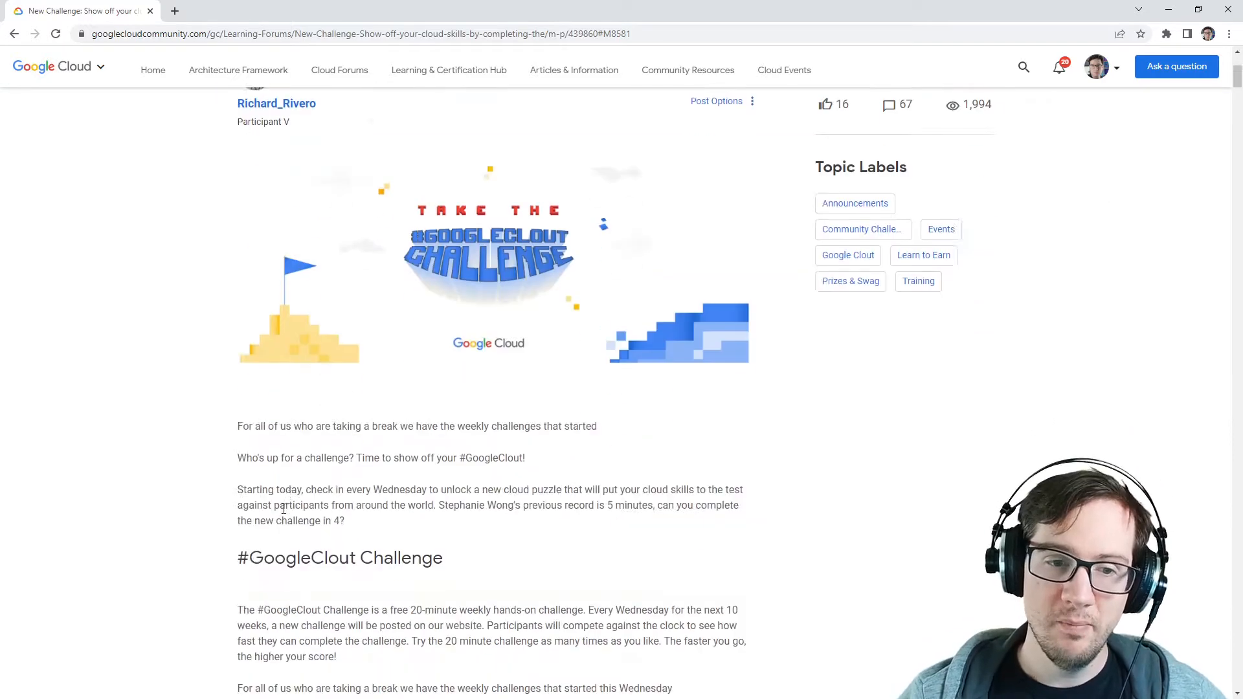
Review the #GoogleClout weekly challenge post and its list of registration links for Sets 2 to 5.
scroll(218, 484, "down", 4)
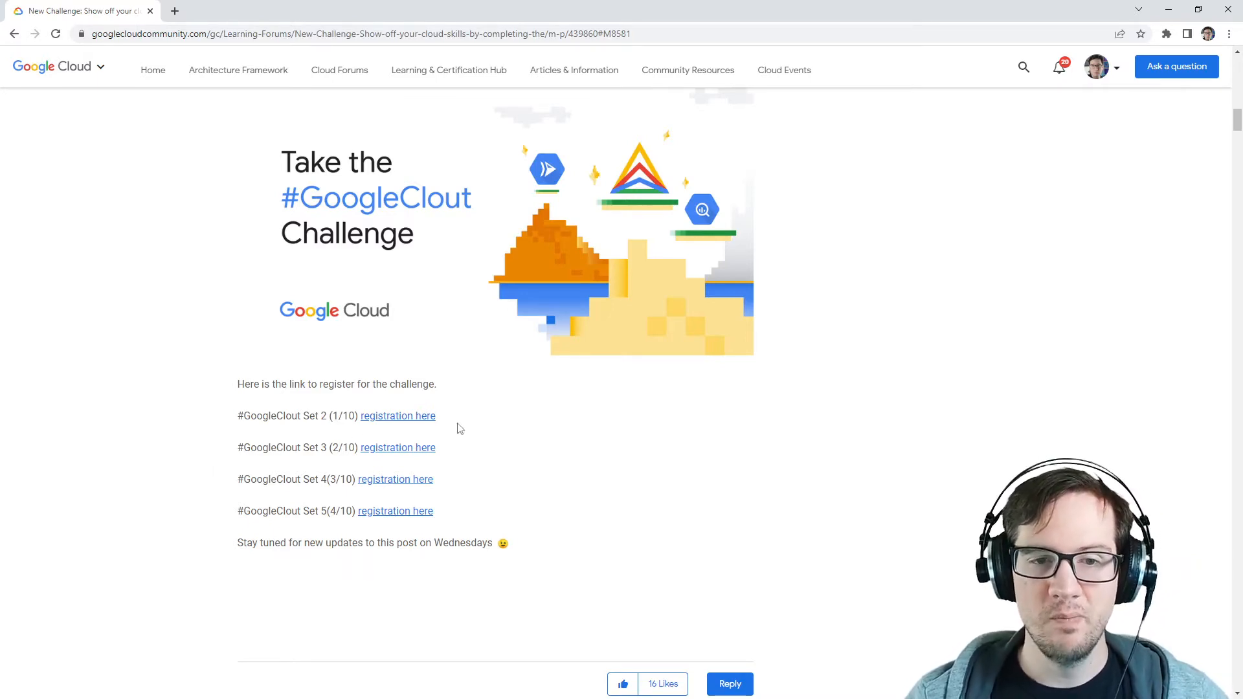
scroll(488, 471, "up", 8)
scroll(488, 472, "down", 10)
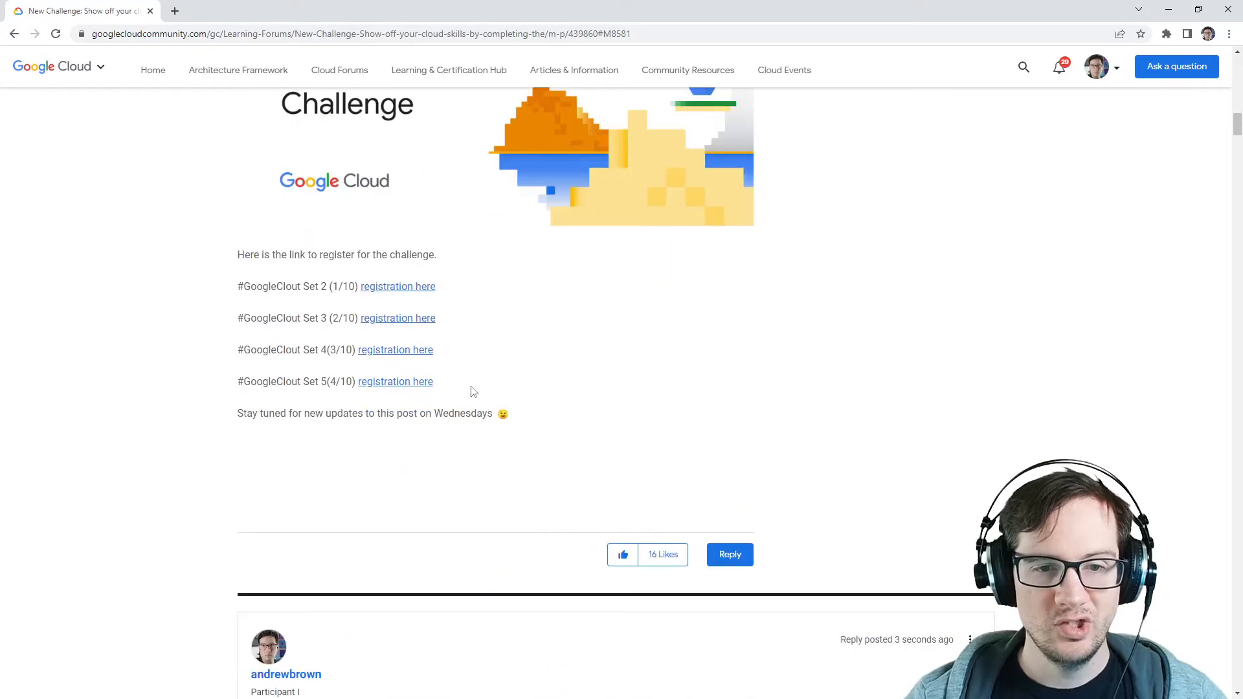
left_click_drag(474, 388, 183, 387)
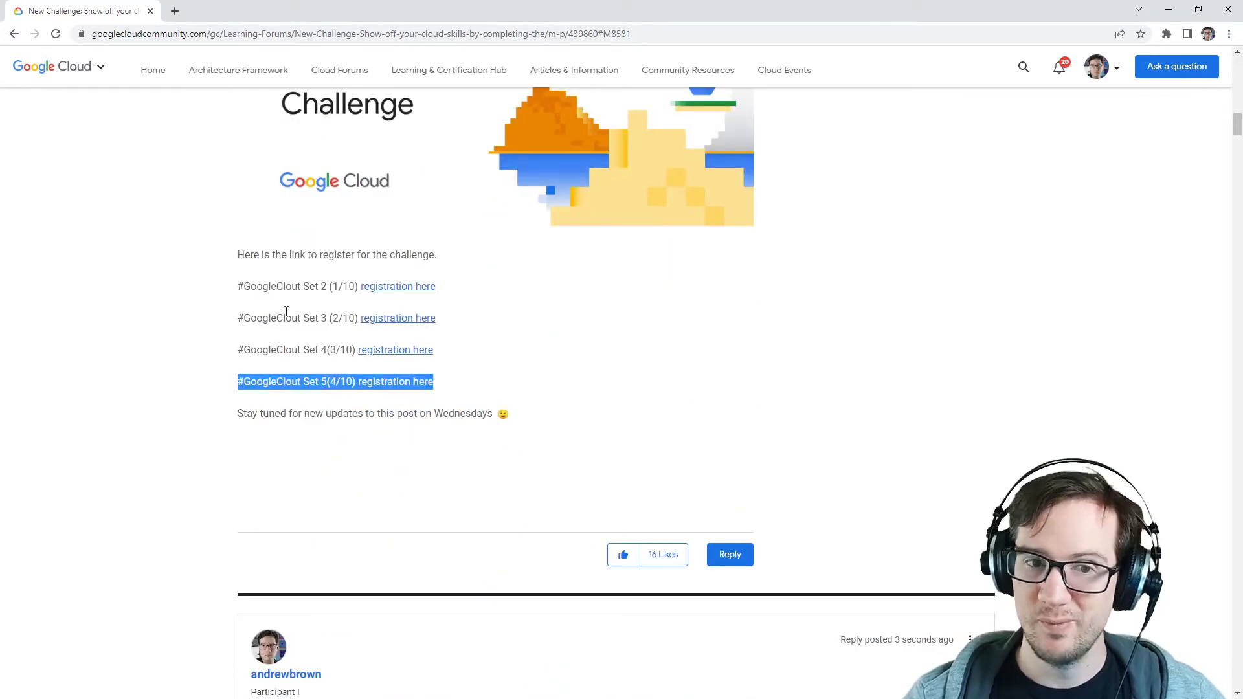
left_click(551, 342)
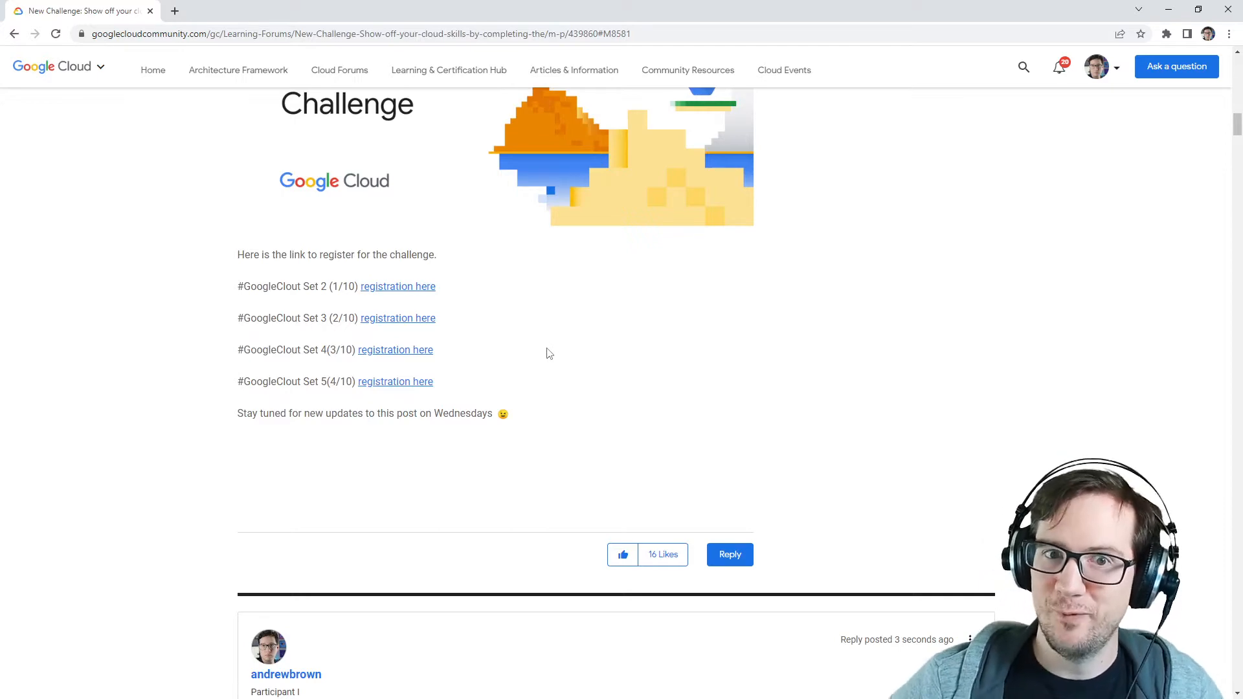
scroll(546, 439, "up", 15)
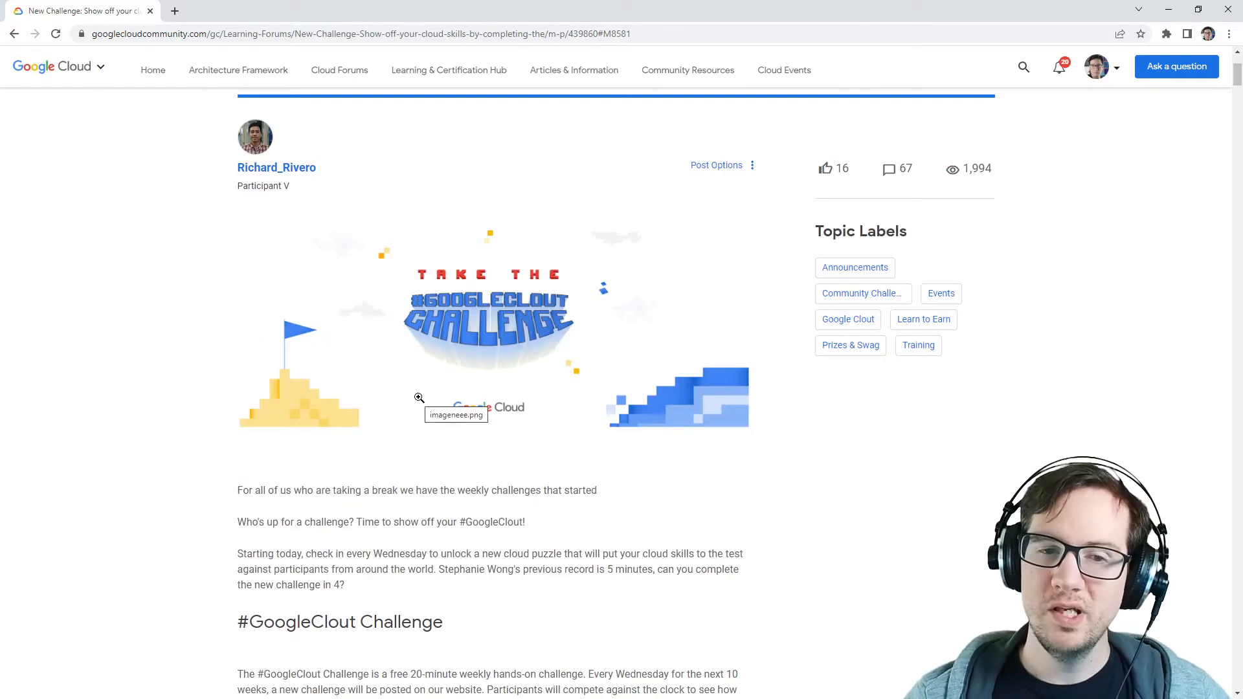
scroll(311, 352, "down", 8)
scroll(312, 351, "down", 15)
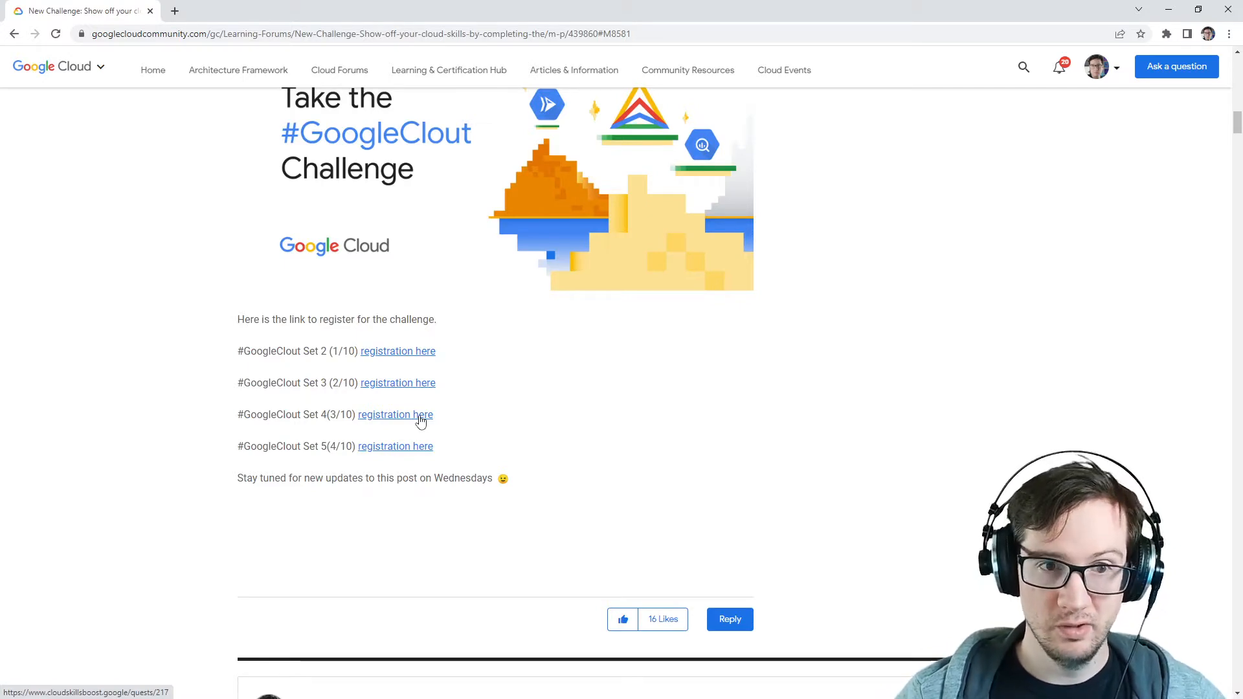
scroll(596, 466, "up", 20)
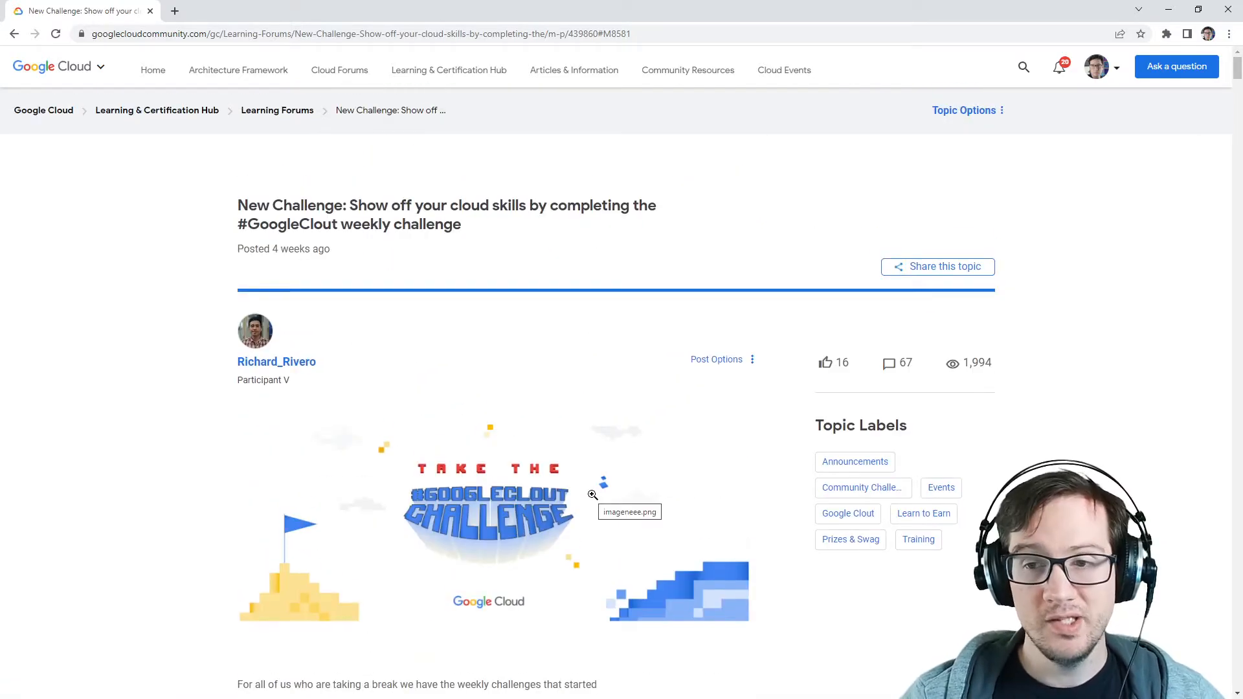
Open the registration link for #GoogleClout Set 2 (1/10) separately from the forum post and switch to the quest page.
scroll(593, 495, "down", 20)
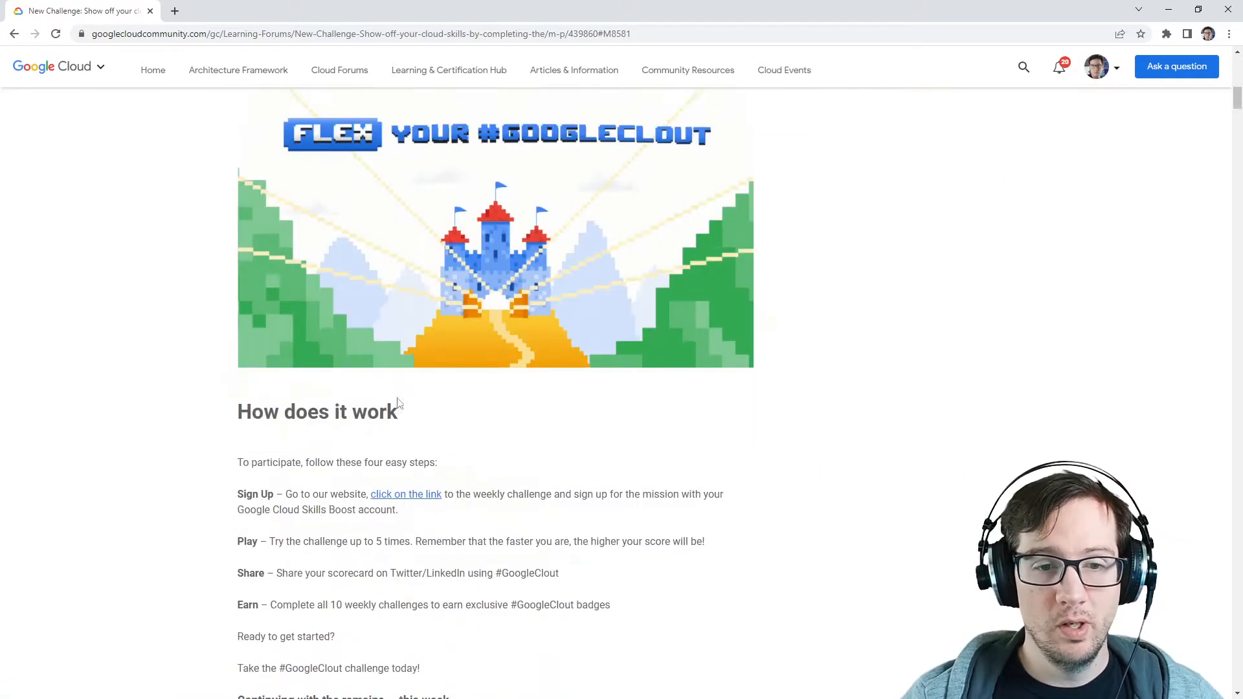
scroll(272, 303, "down", 1)
right_click(388, 157)
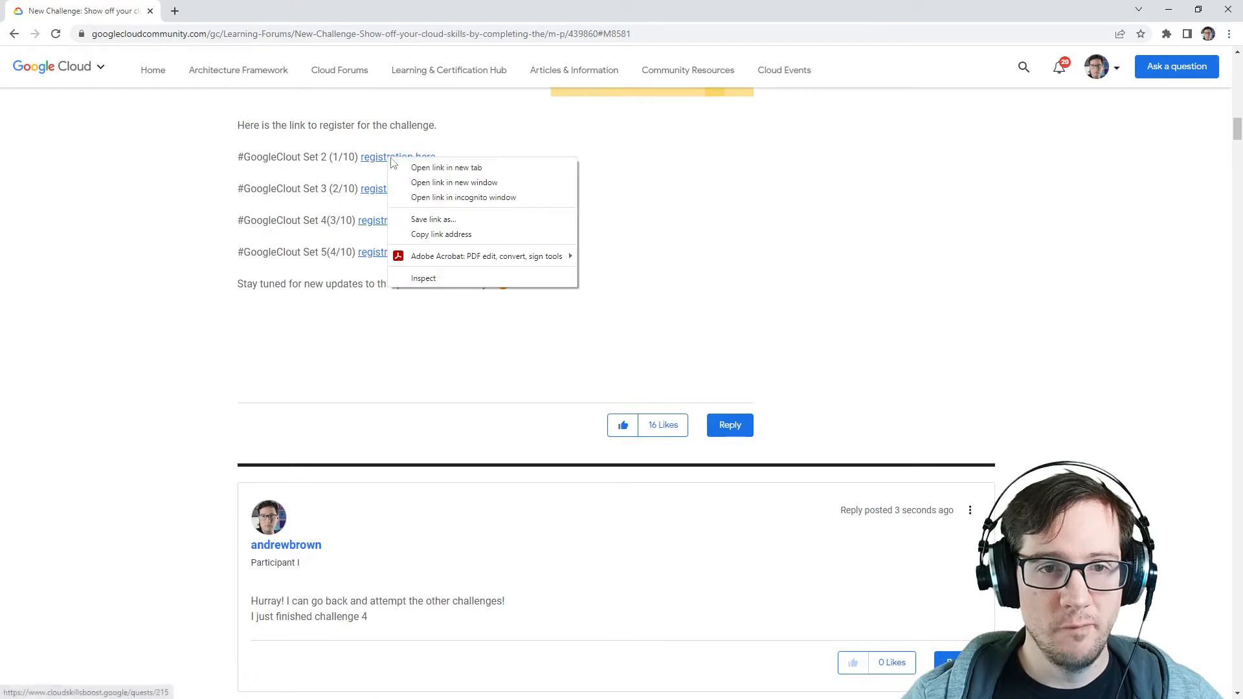
left_click(563, 167)
left_click_drag(130, 11, 0, 116)
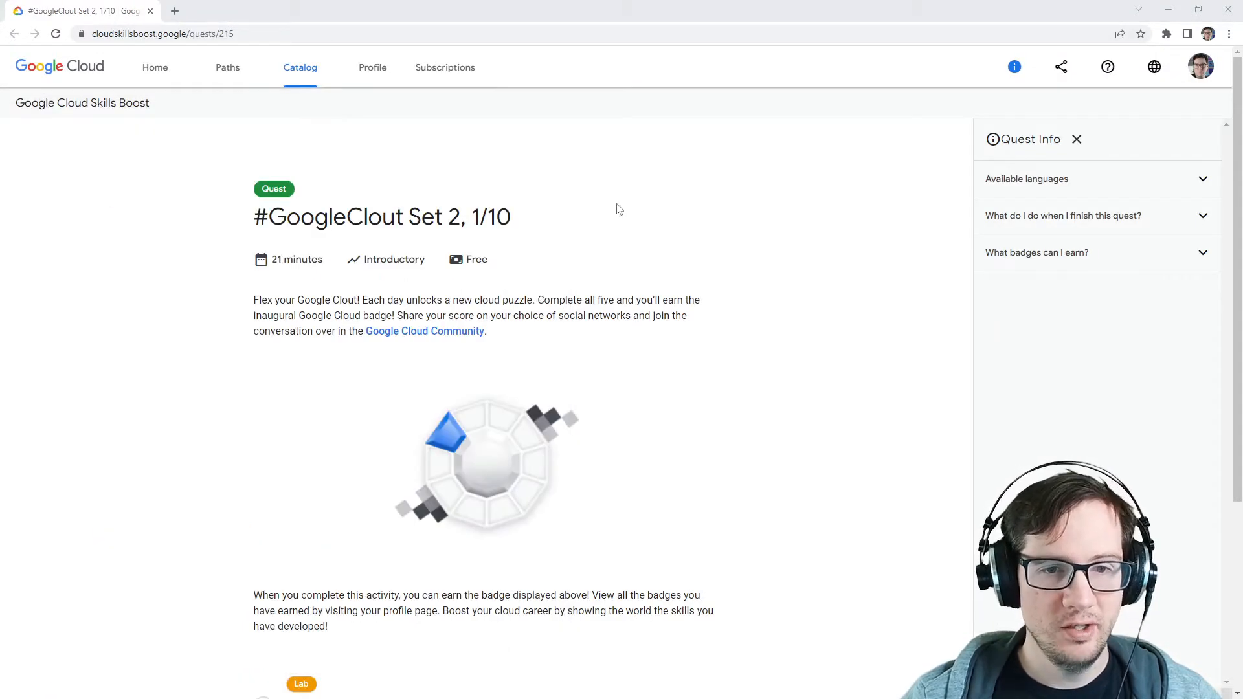
Open the lab "Google Clout - Import Data into a Cloud Spanner Database" from the quest.
scroll(500, 202, "down", 3)
scroll(501, 214, "down", 1)
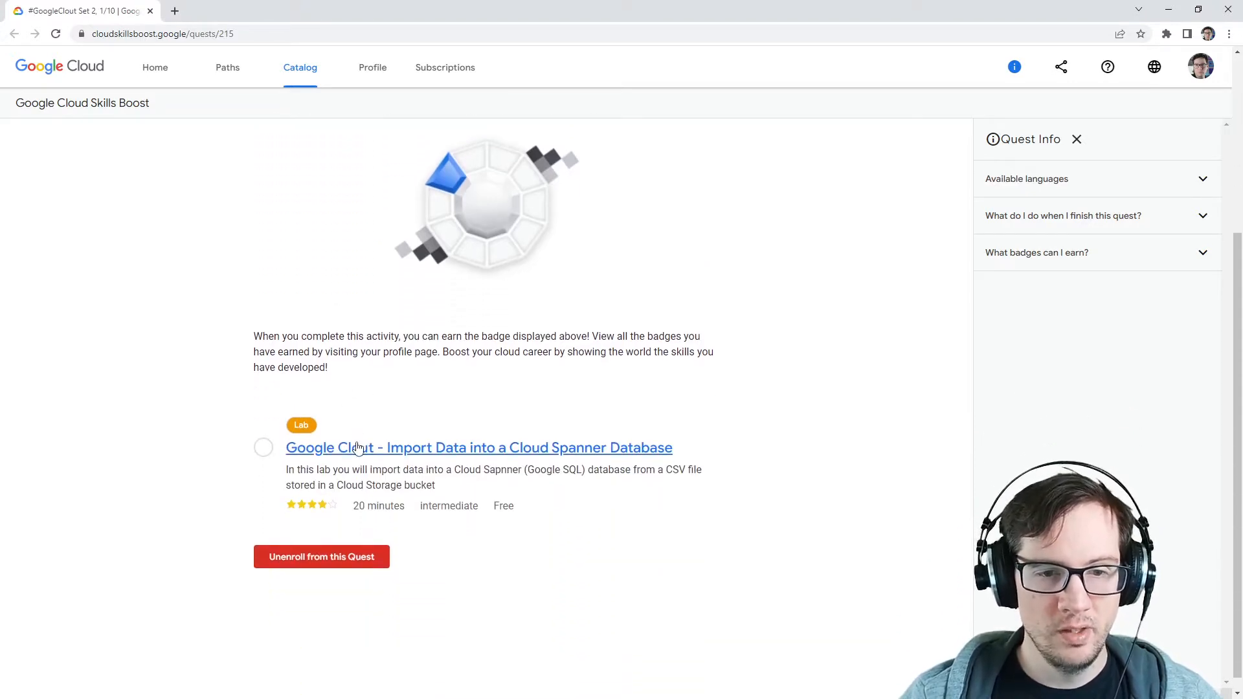
left_click(395, 448)
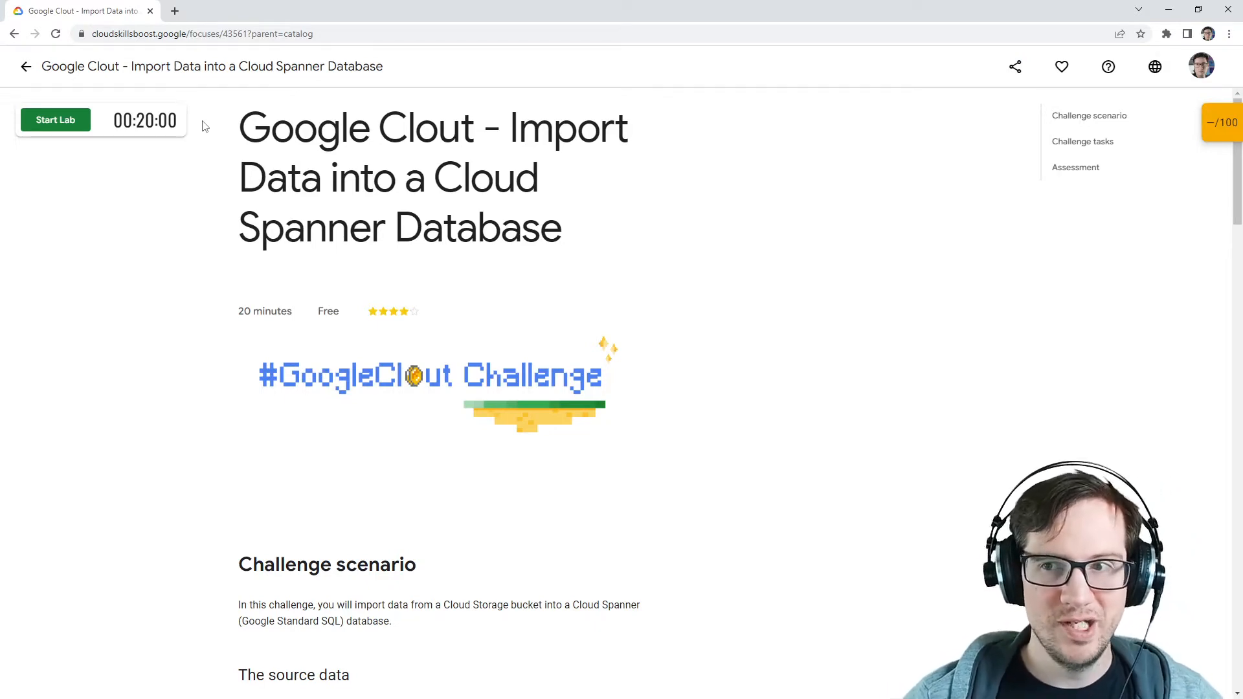
Read the lab's challenge scenario and the source data description covering the Cloud Storage bucket and startrek.csv.
scroll(338, 307, "down", 6)
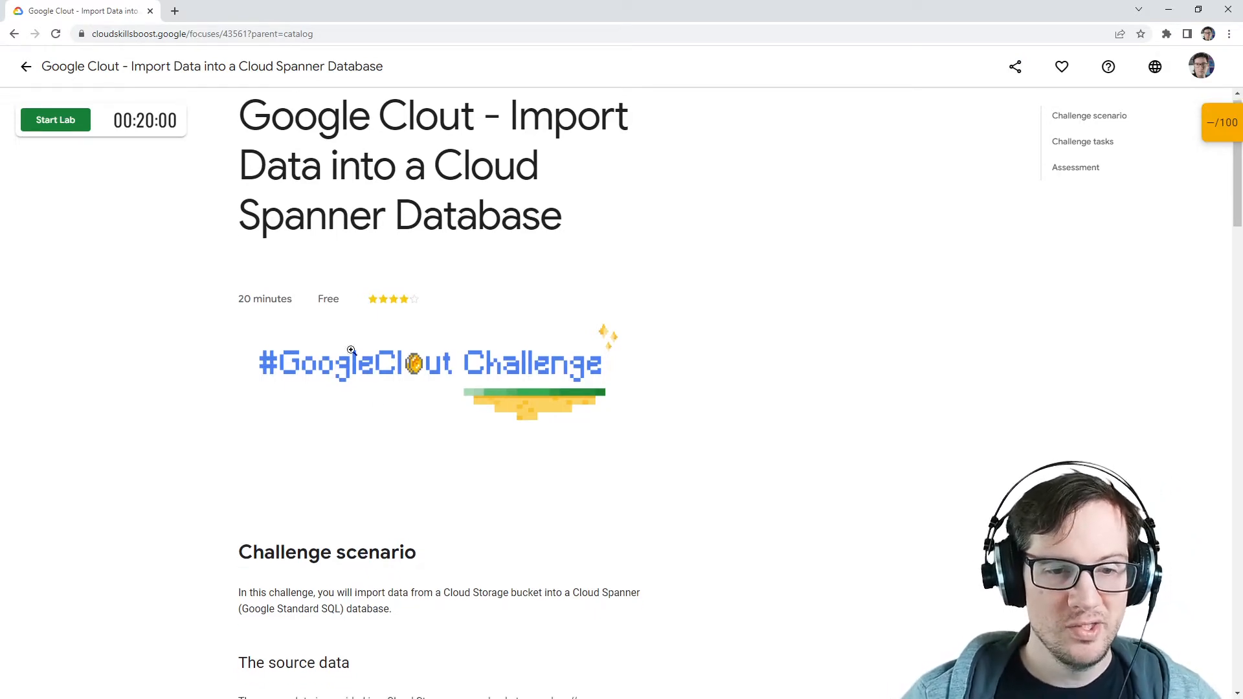
left_click_drag(238, 217, 489, 213)
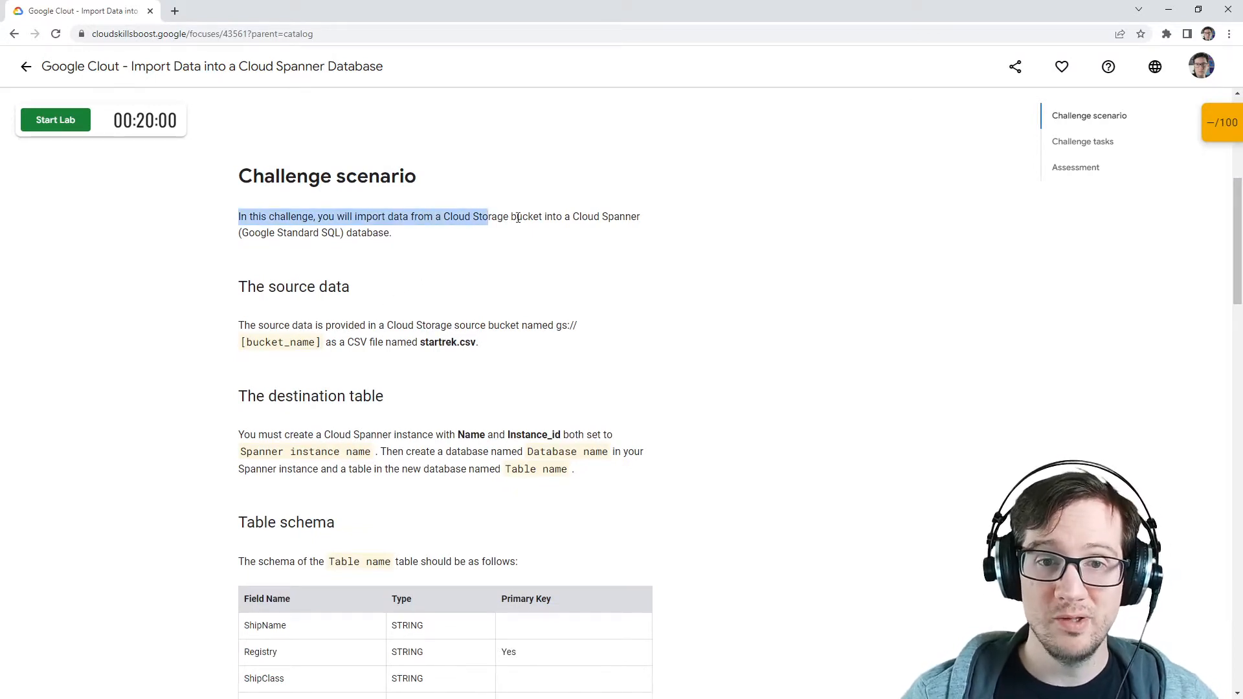
left_click_drag(572, 217, 439, 245)
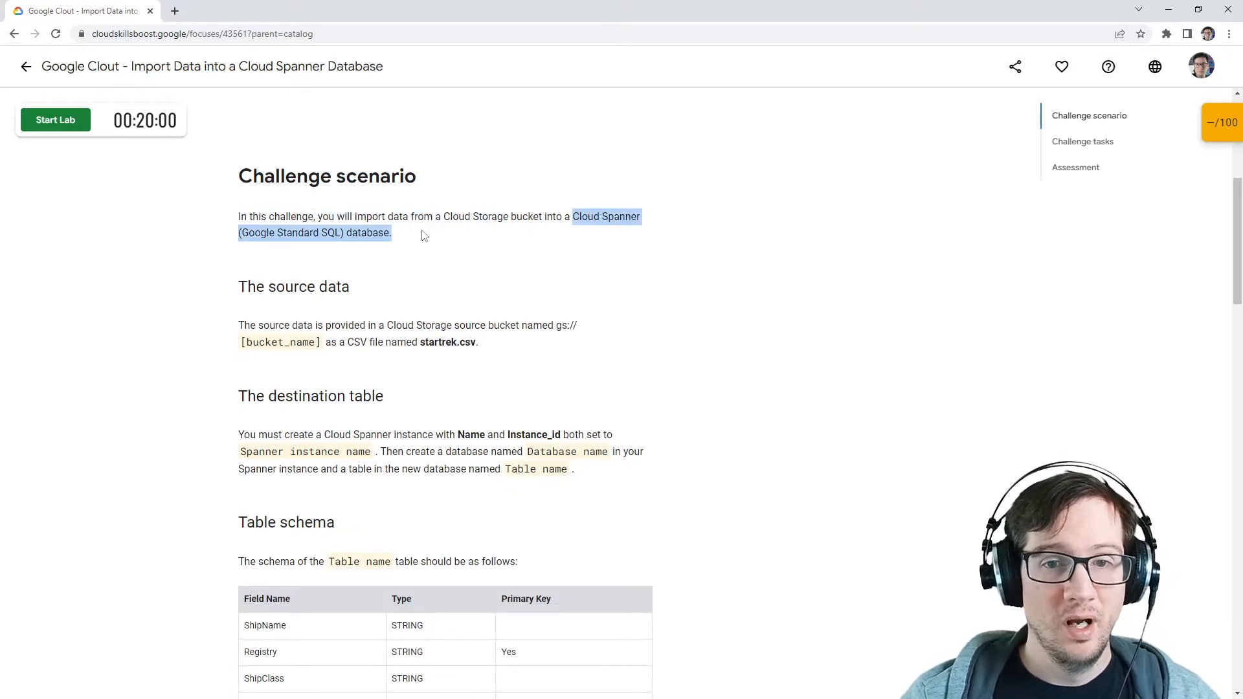
left_click(441, 245)
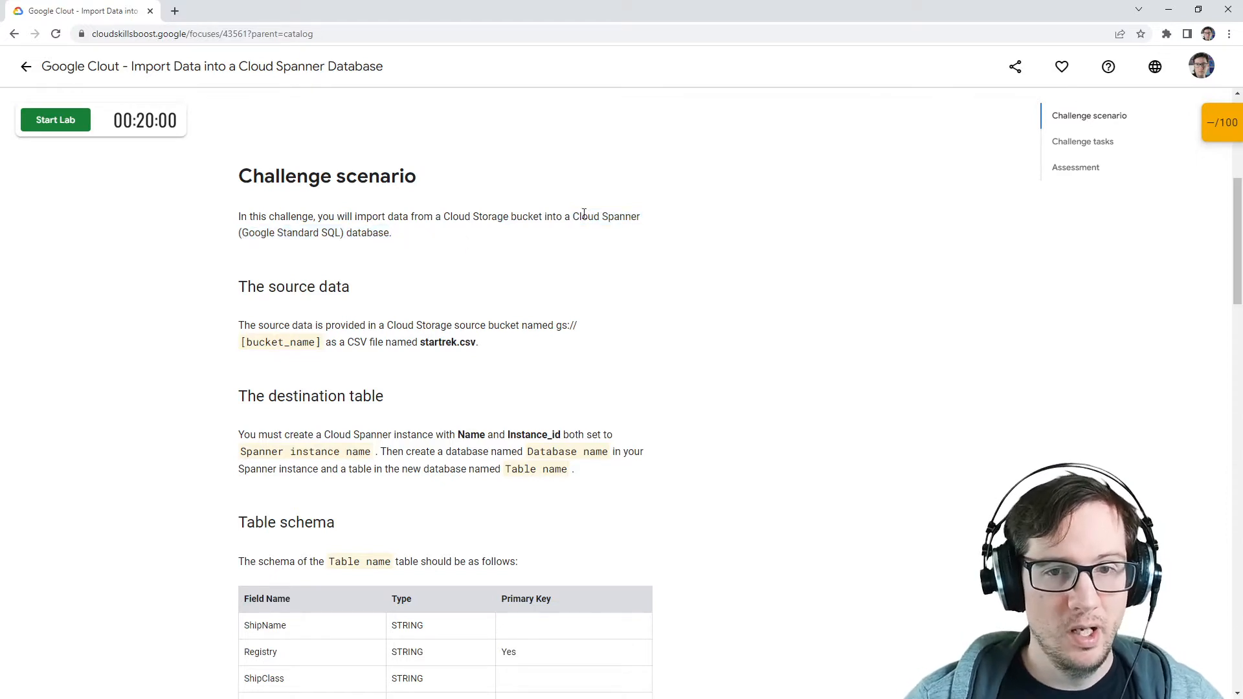
left_click_drag(573, 217, 654, 241)
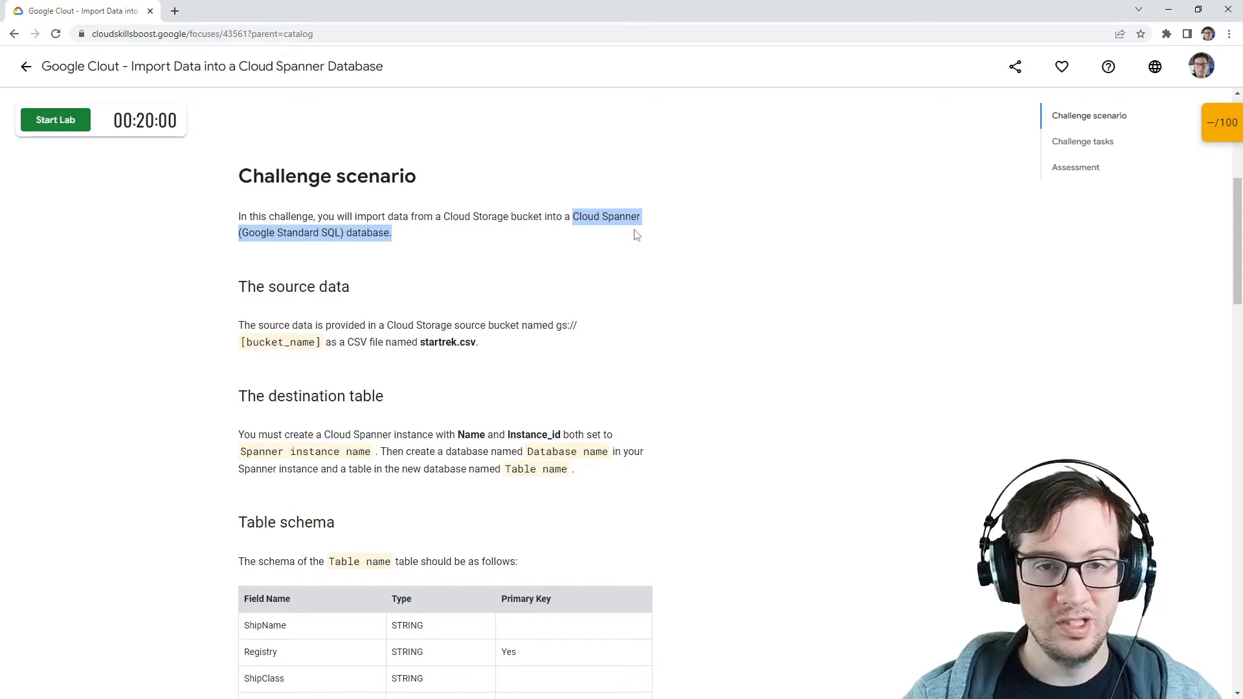
left_click(582, 294)
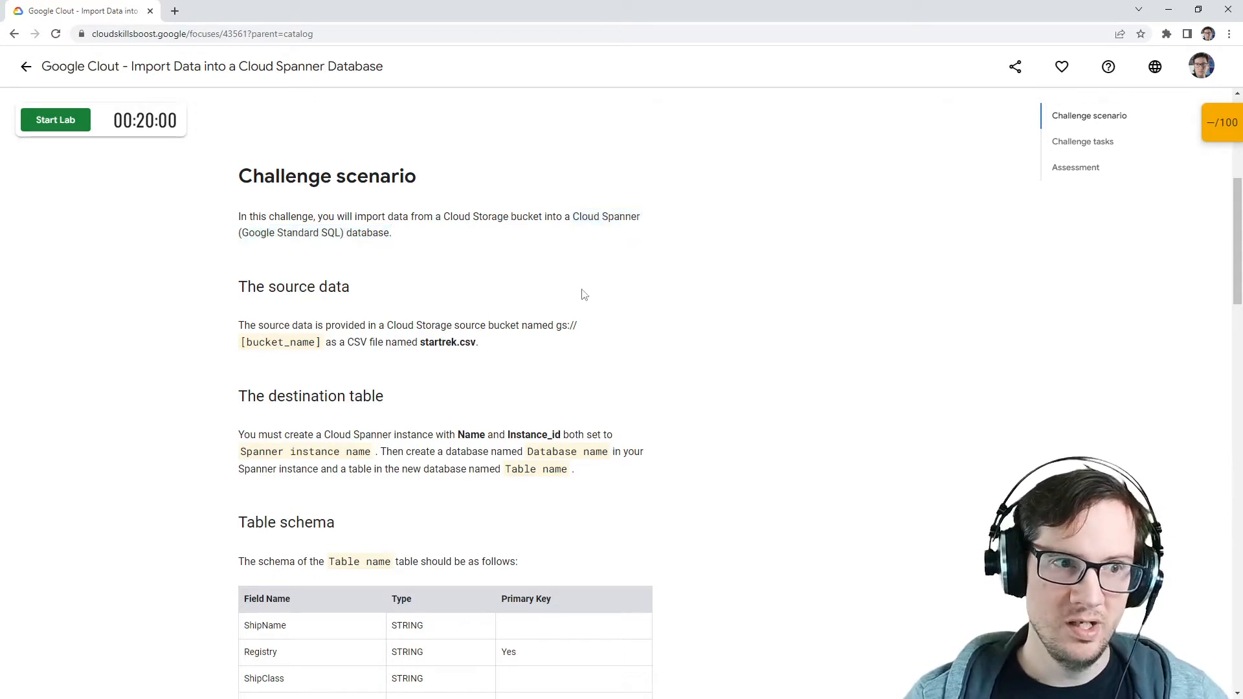
left_click_drag(238, 324, 578, 325)
left_click_drag(247, 343, 360, 340)
left_click(480, 340)
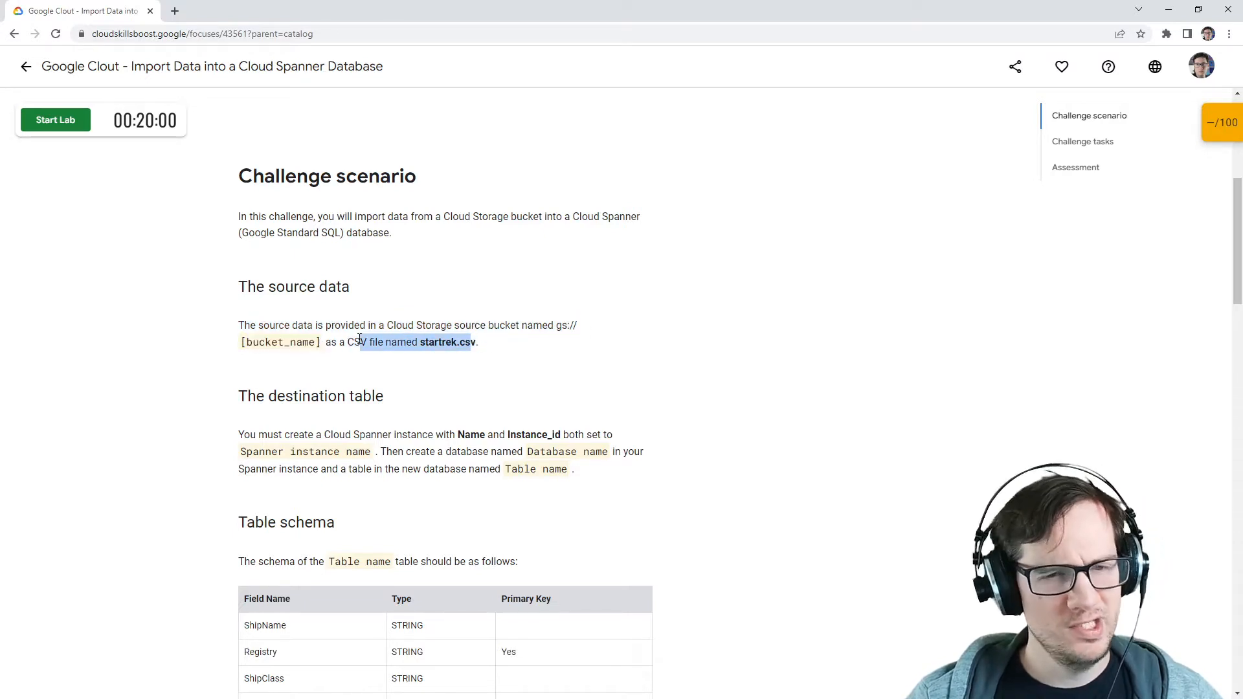
double_click(452, 343)
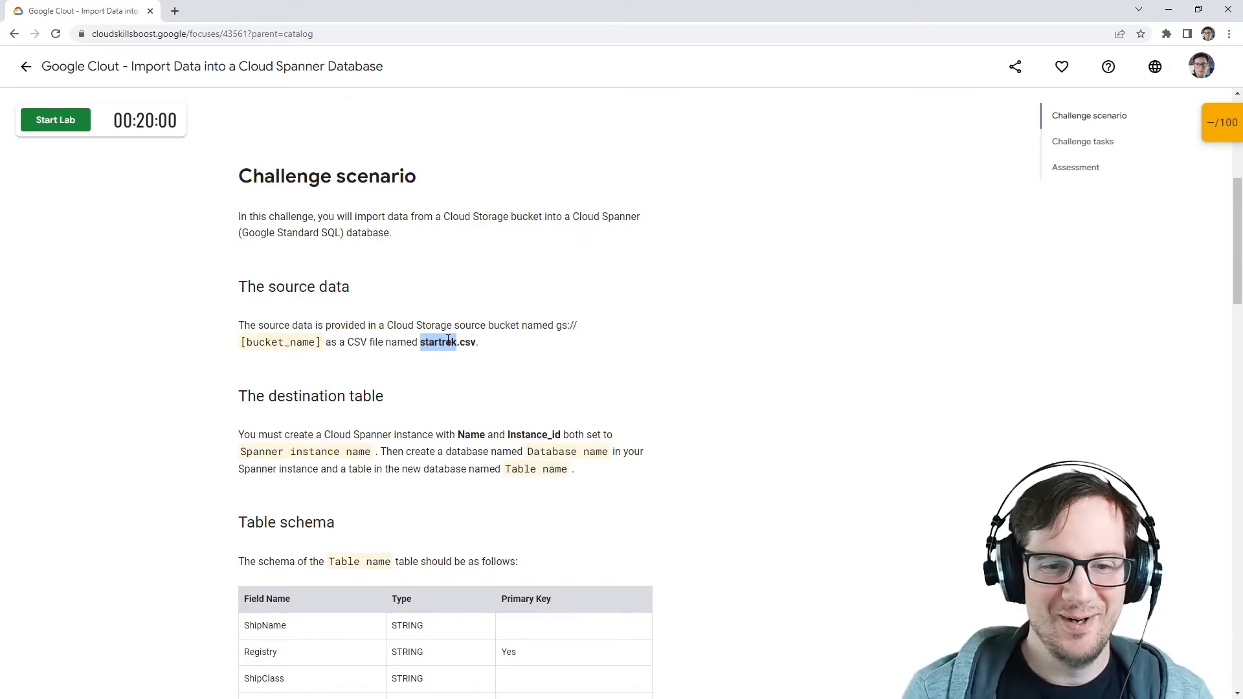
Examine the table schema and the Name and Instance_id requirements for the Cloud Spanner instance.
scroll(402, 345, "down", 5)
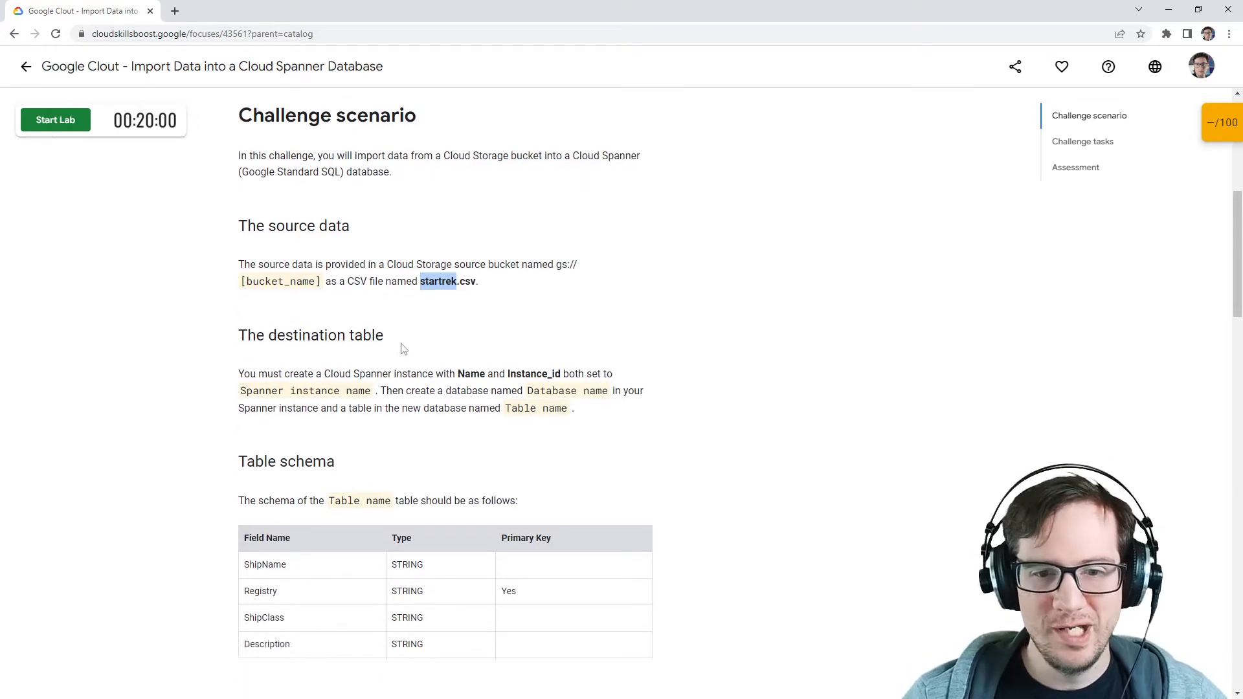
left_click_drag(263, 302, 344, 344)
scroll(417, 374, "up", 3)
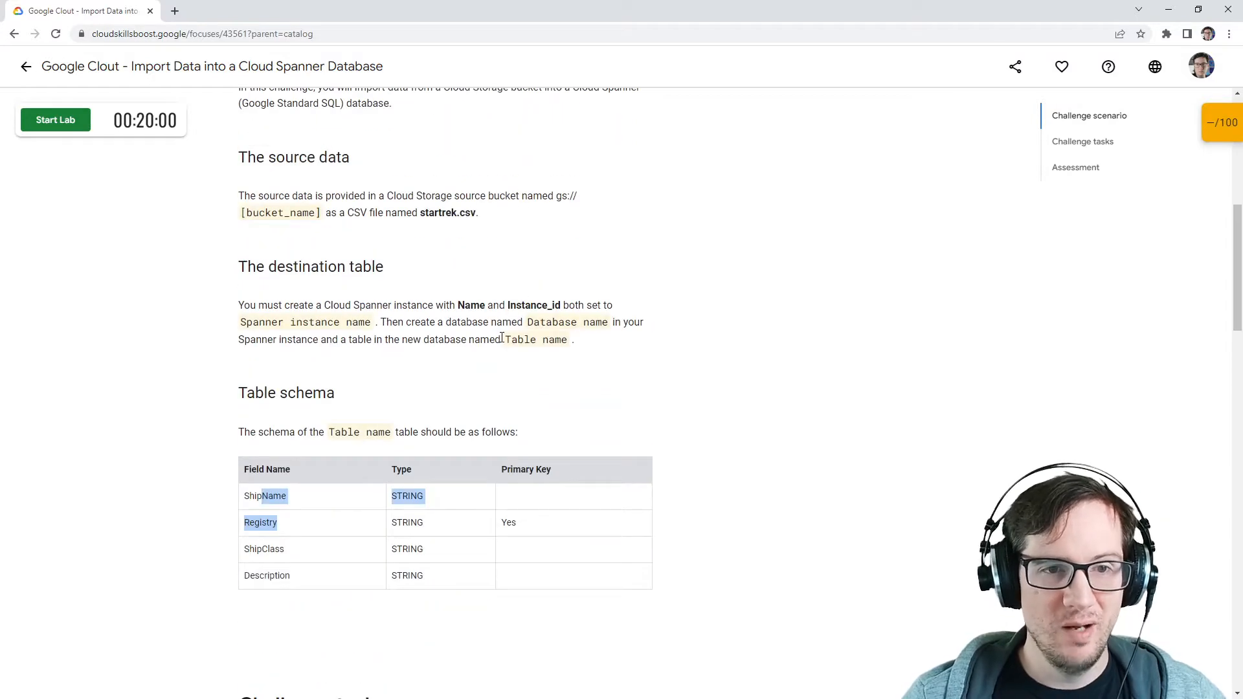
scroll(501, 340, "up", 4)
scroll(436, 408, "down", 4)
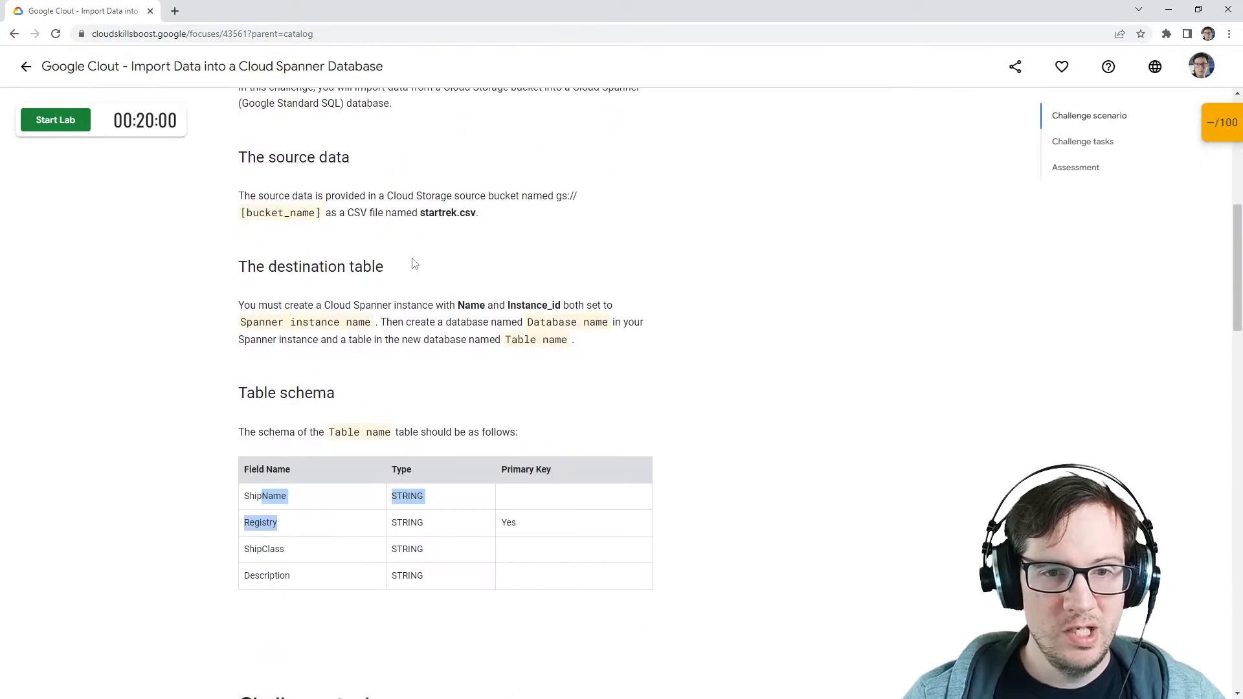
left_click_drag(244, 305, 505, 305)
double_click(473, 305)
double_click(525, 304)
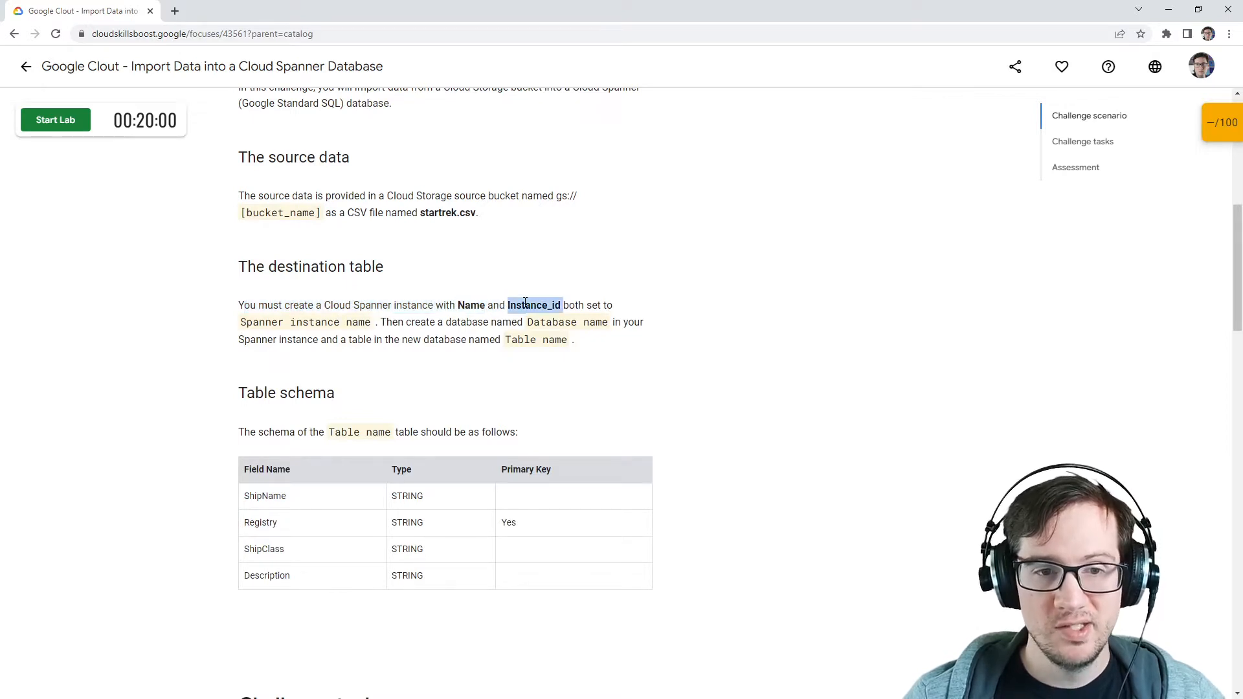
Check the Spanner instance and database name placeholders, and start the lab to get its resources provisioned.
left_click_drag(246, 322, 386, 323)
left_click_drag(524, 321, 580, 323)
left_click(581, 323)
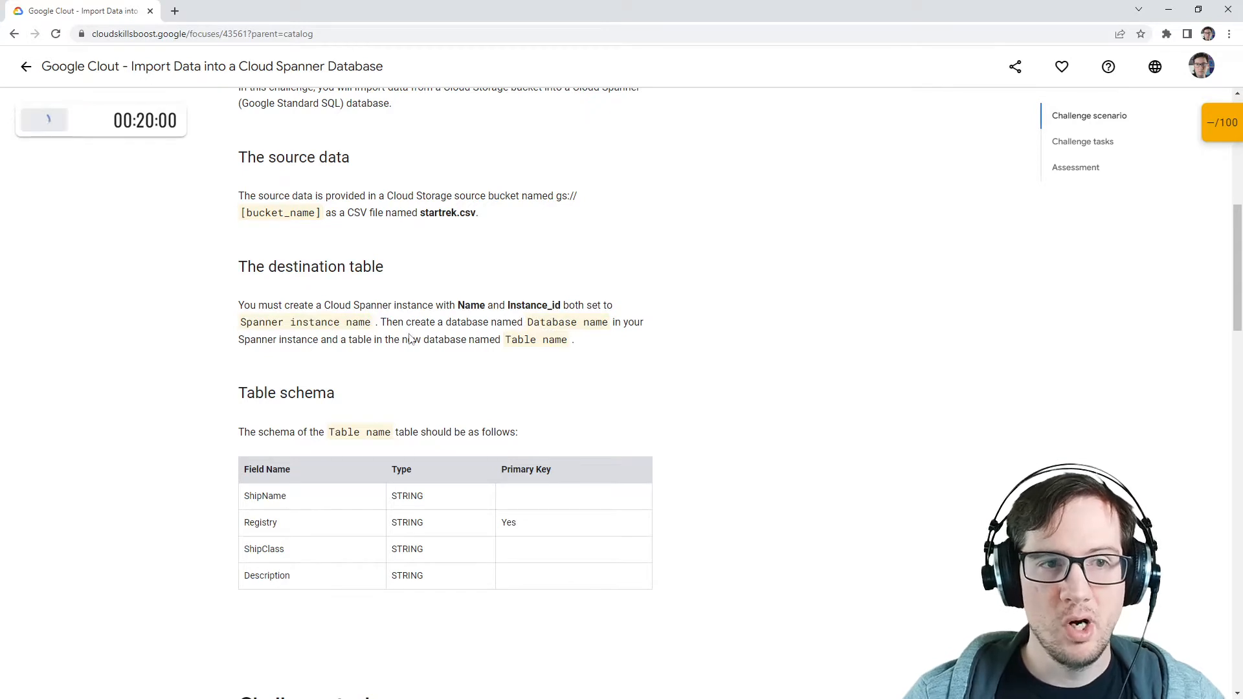
Reread the bucket, database and table name placeholders in the source data and destination table sections.
left_click_drag(259, 214, 307, 218)
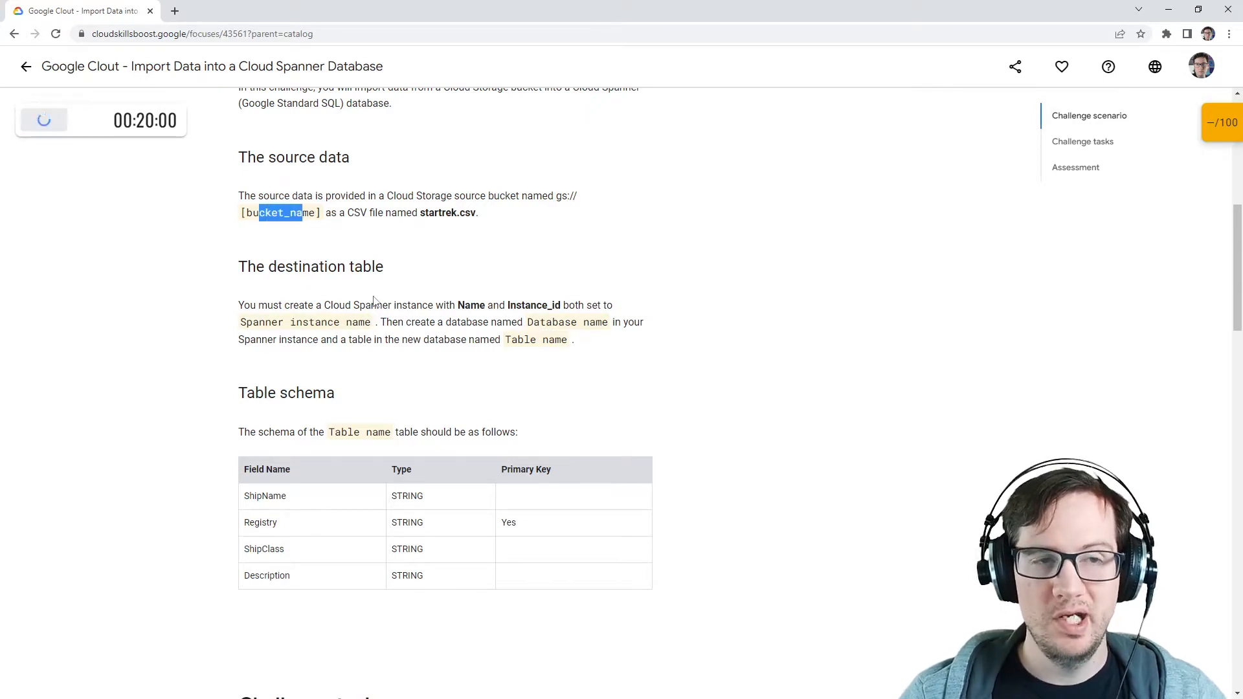
left_click_drag(527, 322, 595, 322)
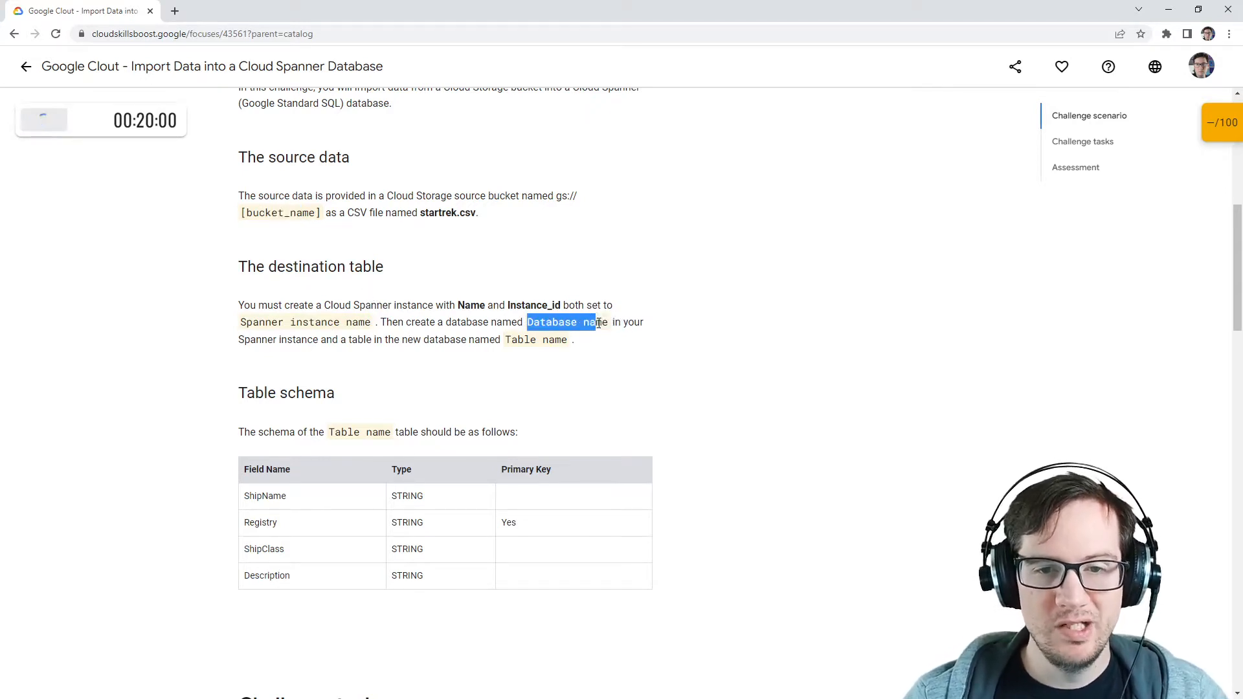
left_click(580, 352)
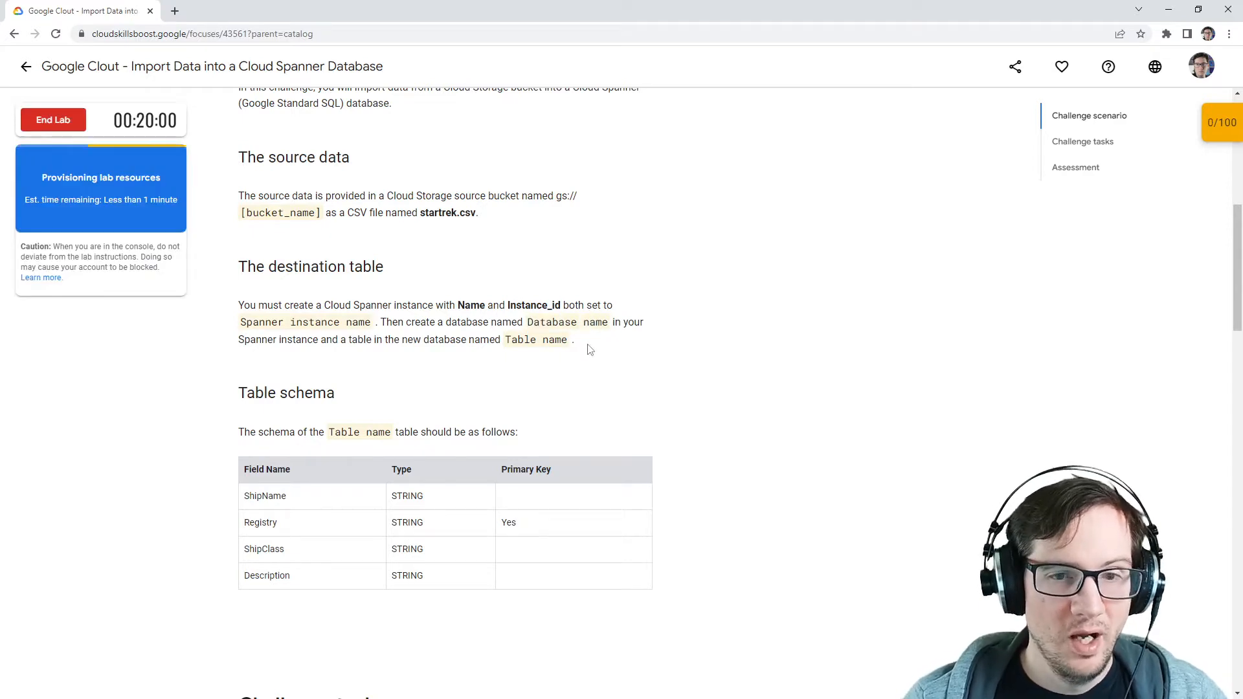
left_click_drag(262, 339, 583, 355)
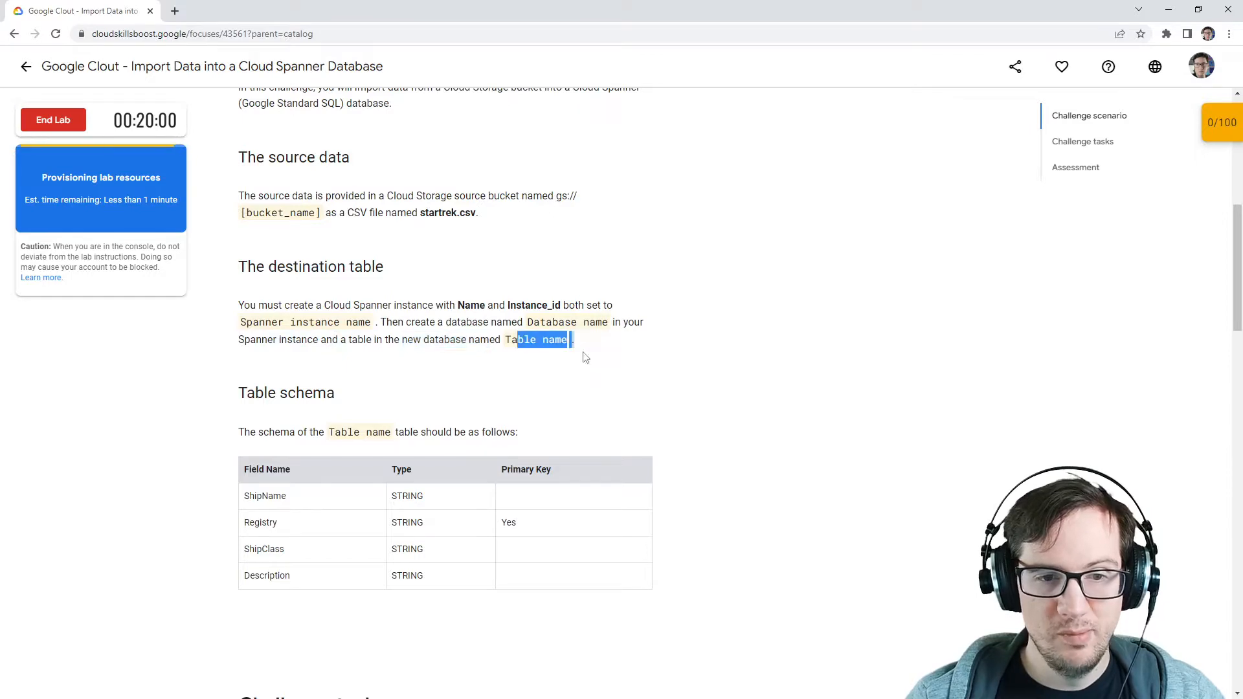
left_click(536, 384)
Read the four challenge tasks and the note about cloning a failed Dataflow job.
scroll(293, 314, "down", 4)
scroll(245, 381, "down", 4)
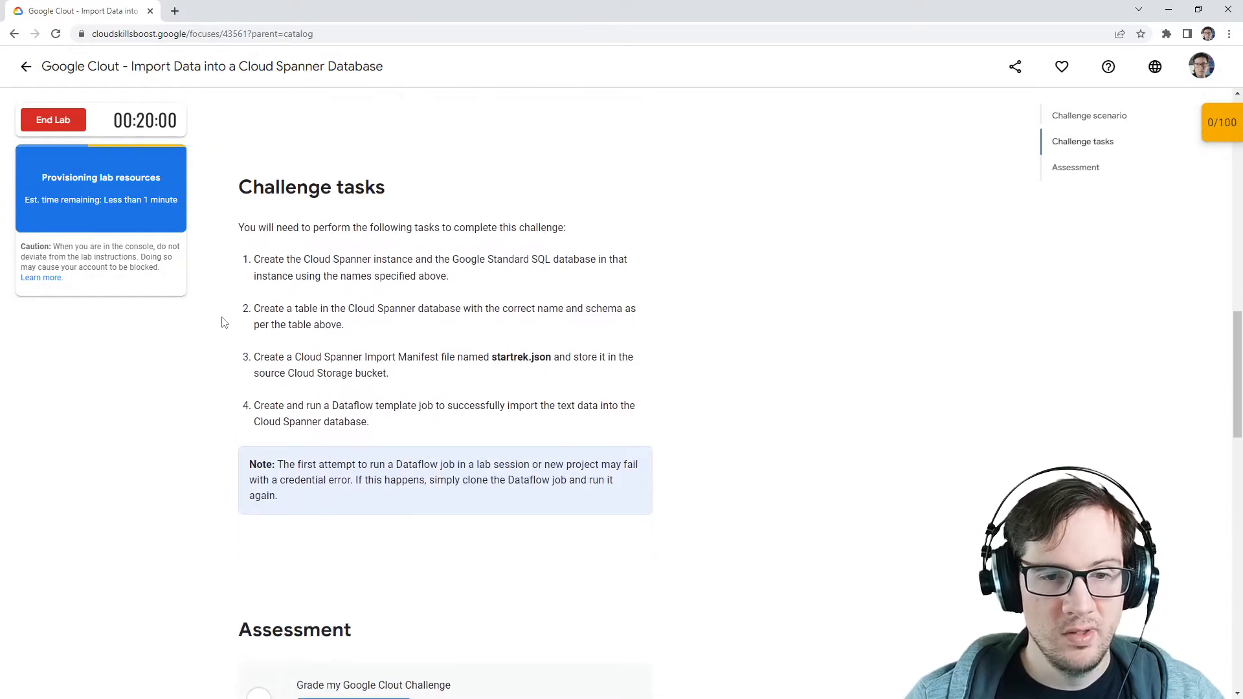
left_click_drag(363, 262, 449, 503)
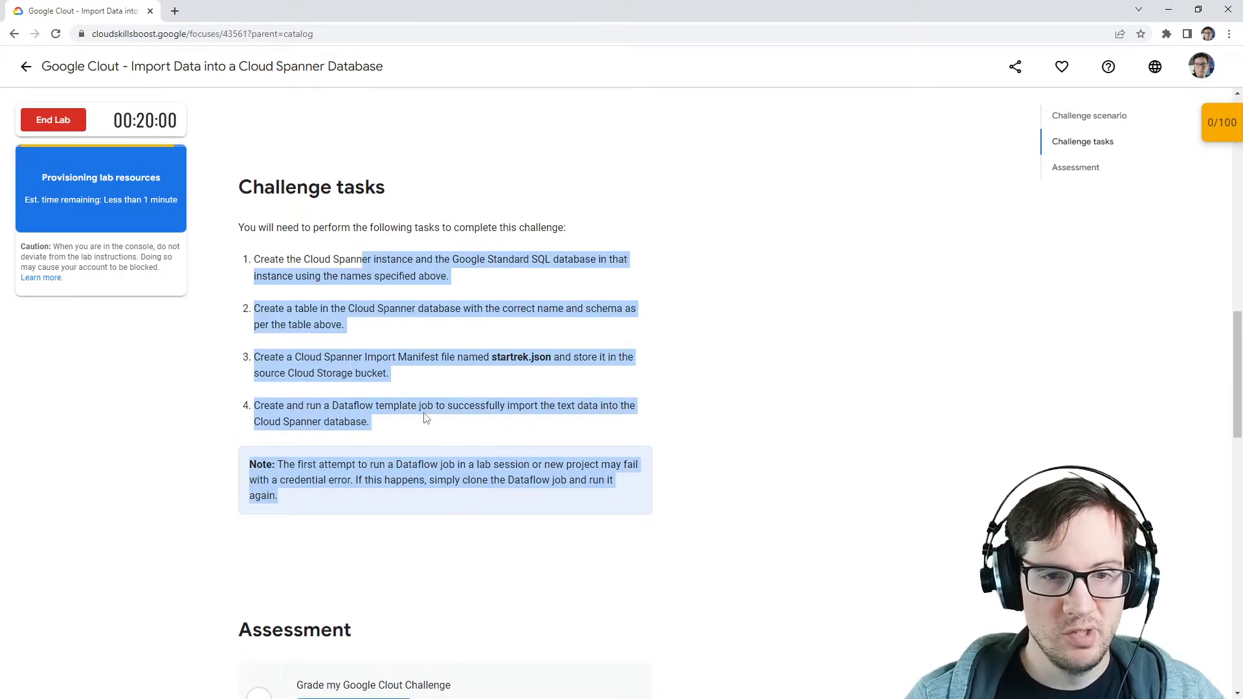
scroll(428, 441, "down", 1)
scroll(414, 483, "down", 5)
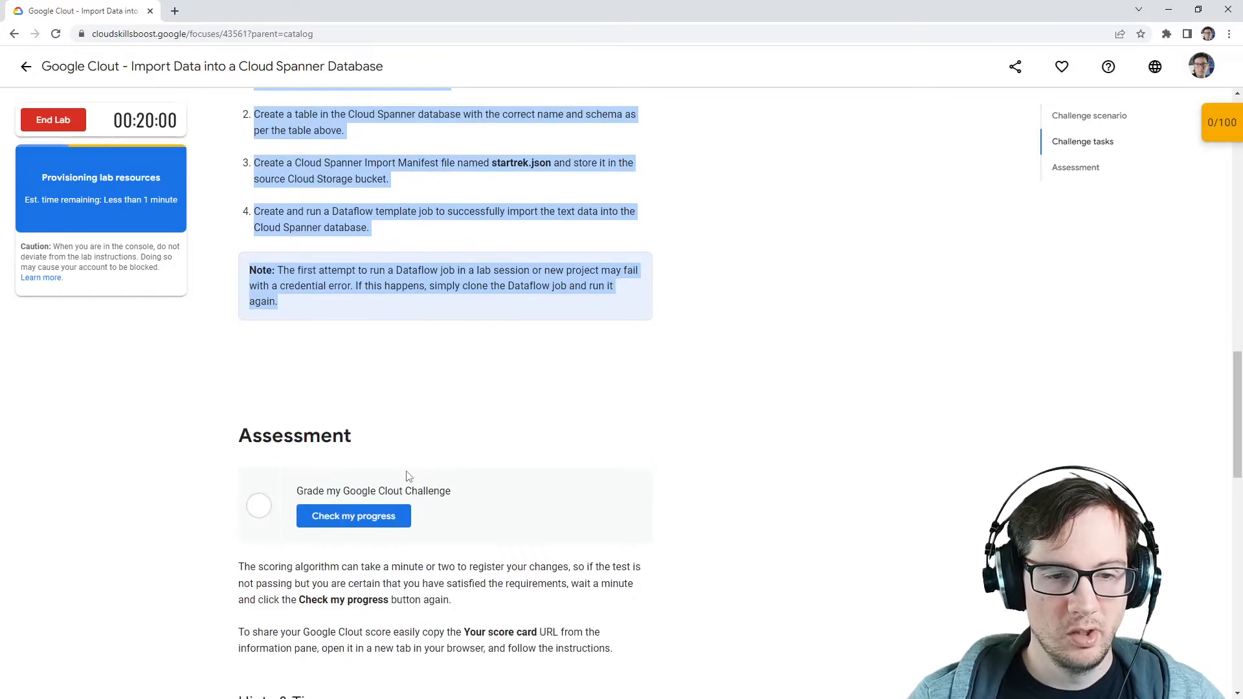
scroll(430, 545, "up", 7)
Examine the assessment, the hints, the Task 2 example DDL and the Task 3 import manifest JSON example.
scroll(427, 539, "down", 6)
scroll(428, 538, "down", 5)
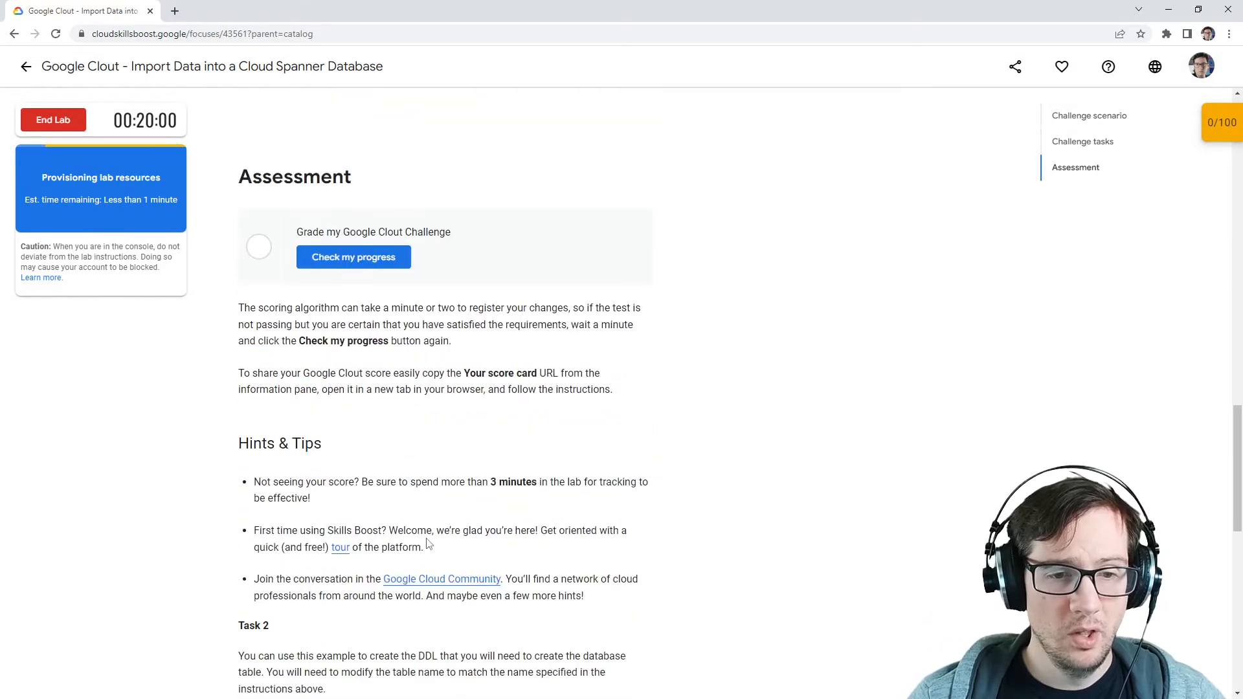
scroll(355, 409, "down", 3)
scroll(354, 409, "down", 2)
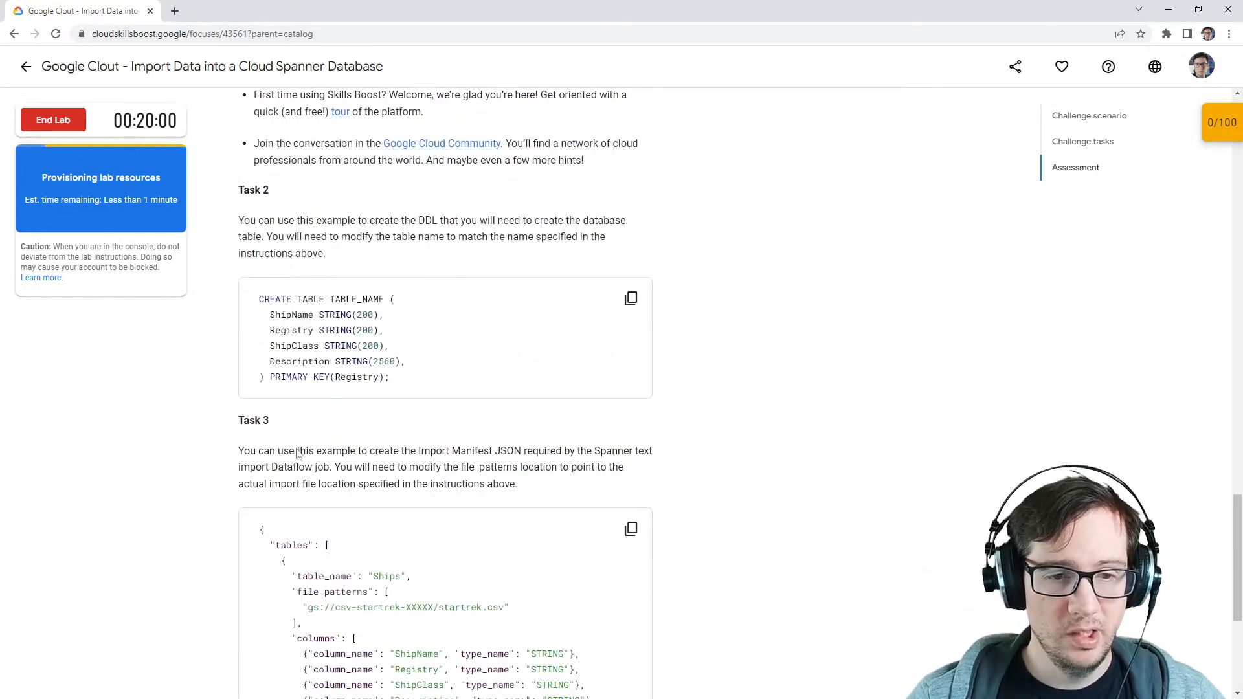
left_click_drag(309, 360, 390, 360)
scroll(369, 430, "down", 4)
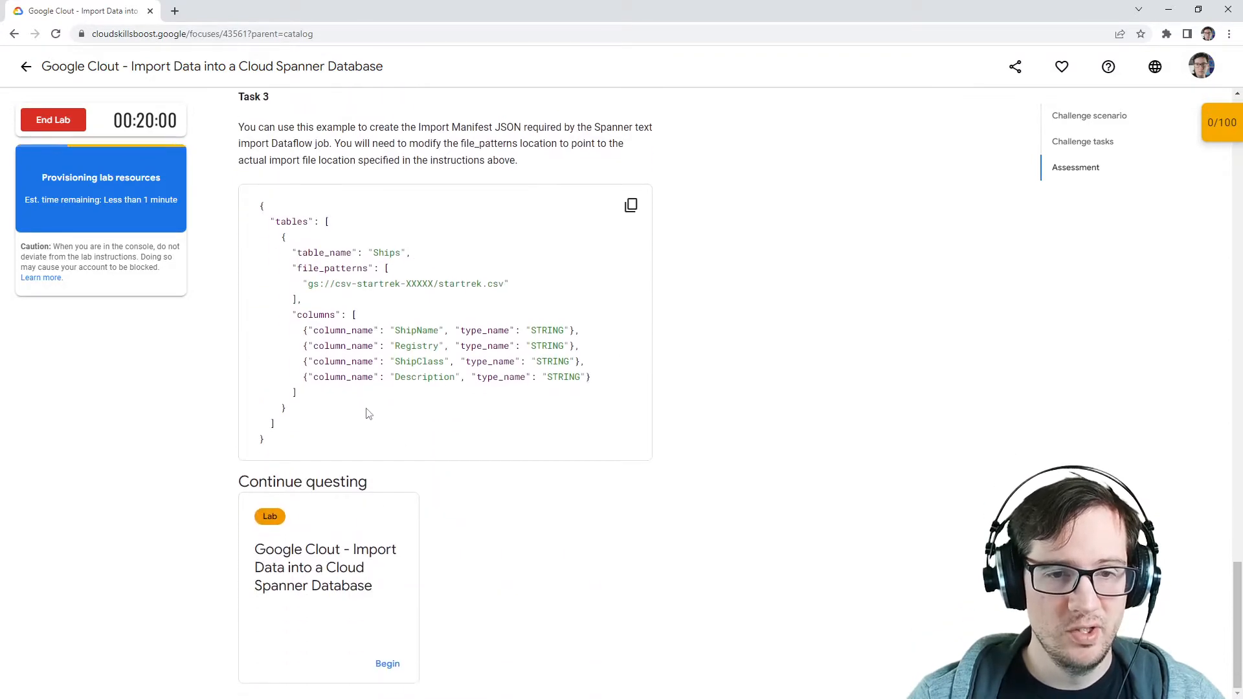
Open the Google Cloud Console from the lab page in an incognito window and bring its sign-in page into view.
scroll(416, 467, "up", 15)
scroll(416, 474, "up", 10)
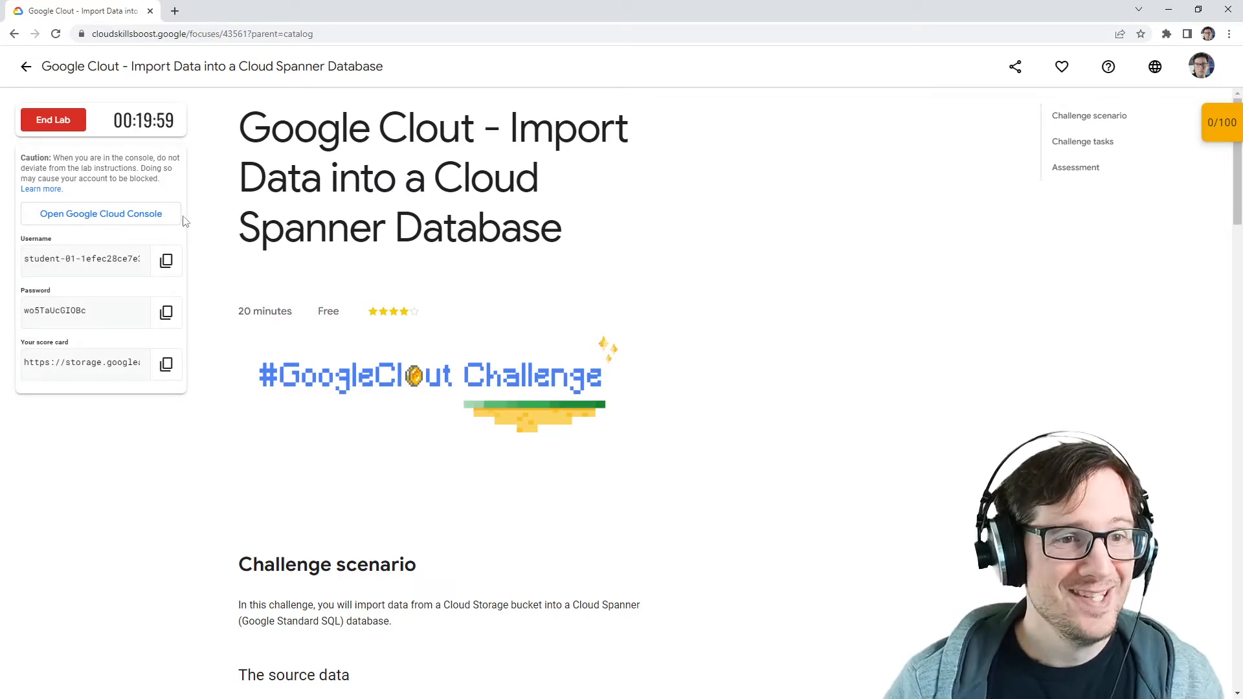
right_click(151, 209)
left_click(240, 250)
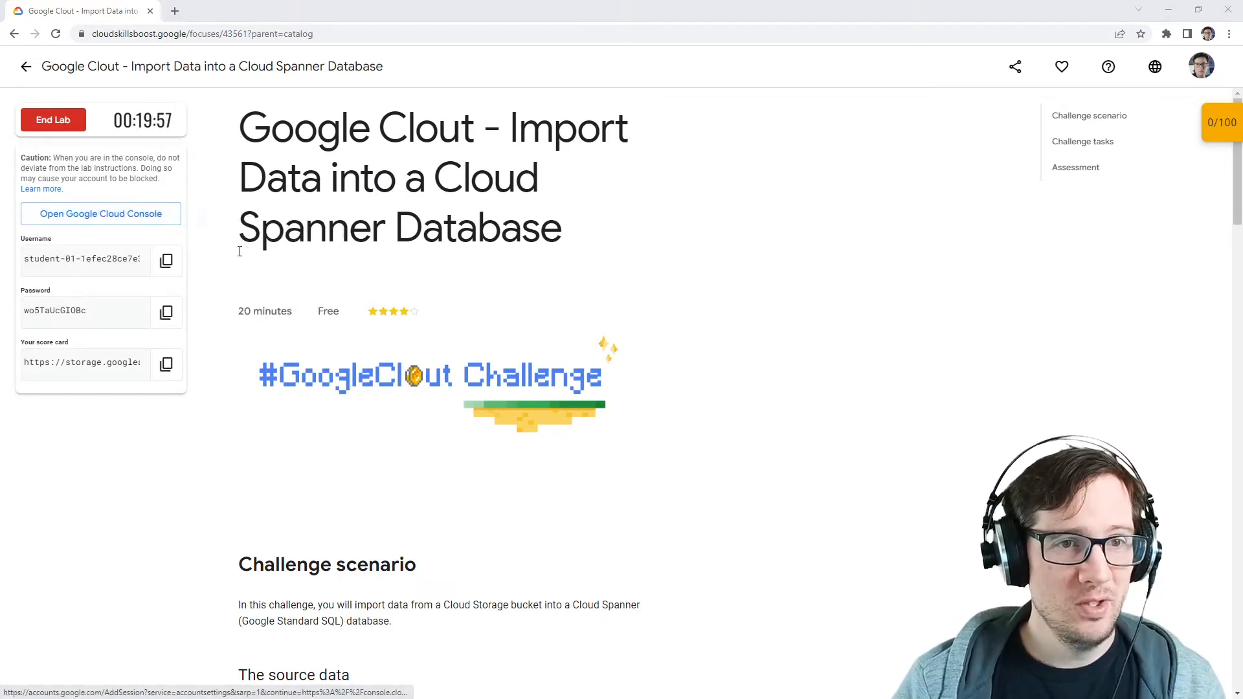
left_click_drag(1242, 162, 781, 66)
left_click(1027, 169)
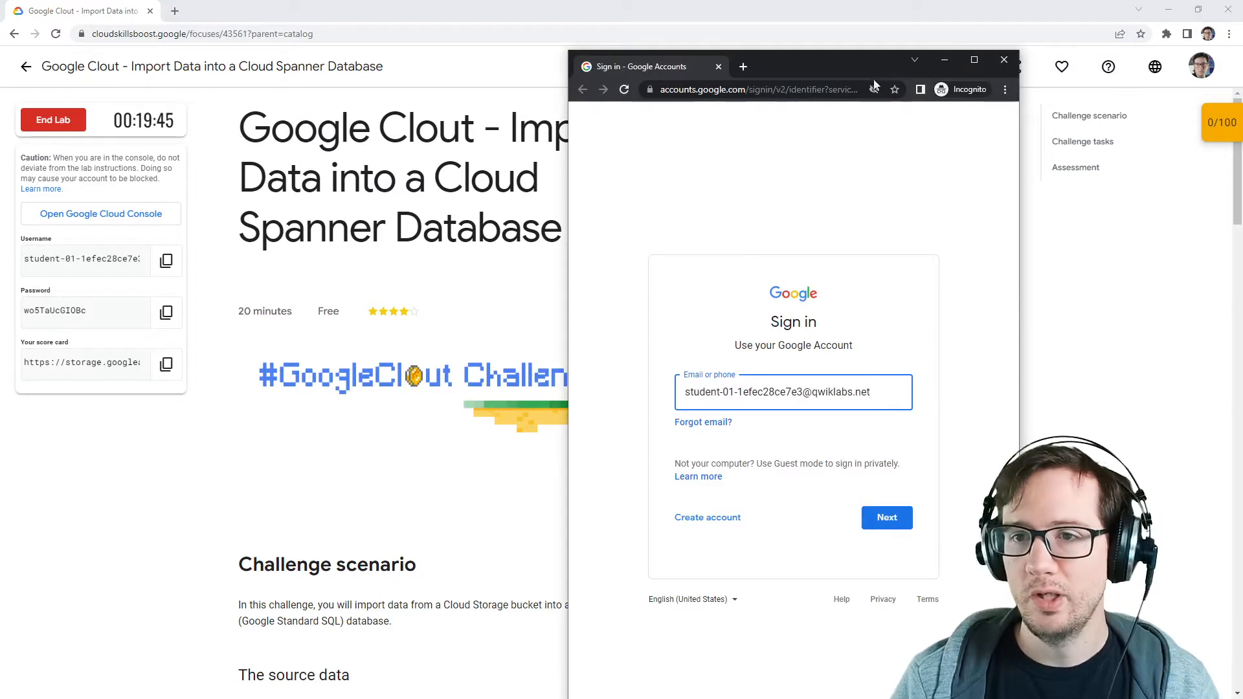
Arrange the lab page and the incognito sign-in page as separate windows, and maximize the sign-in window.
left_click_drag(849, 64, 645, 5)
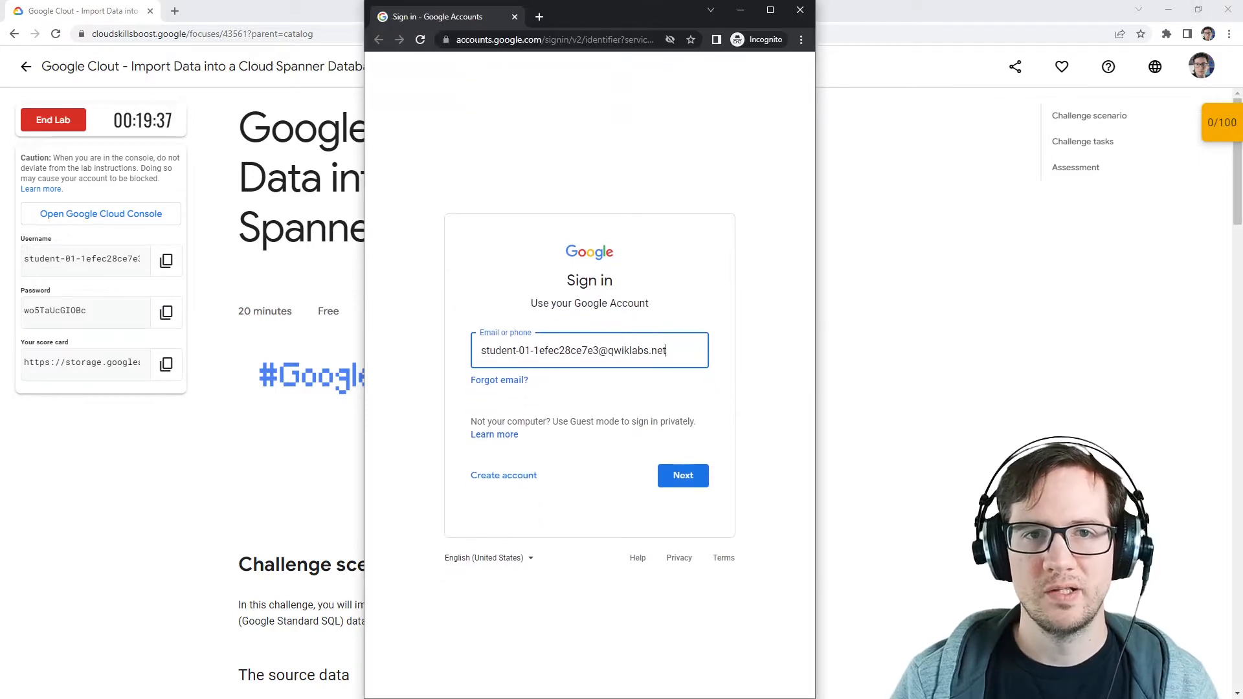
left_click_drag(366, 71, 97, 71)
left_click_drag(452, 16, 32, 122)
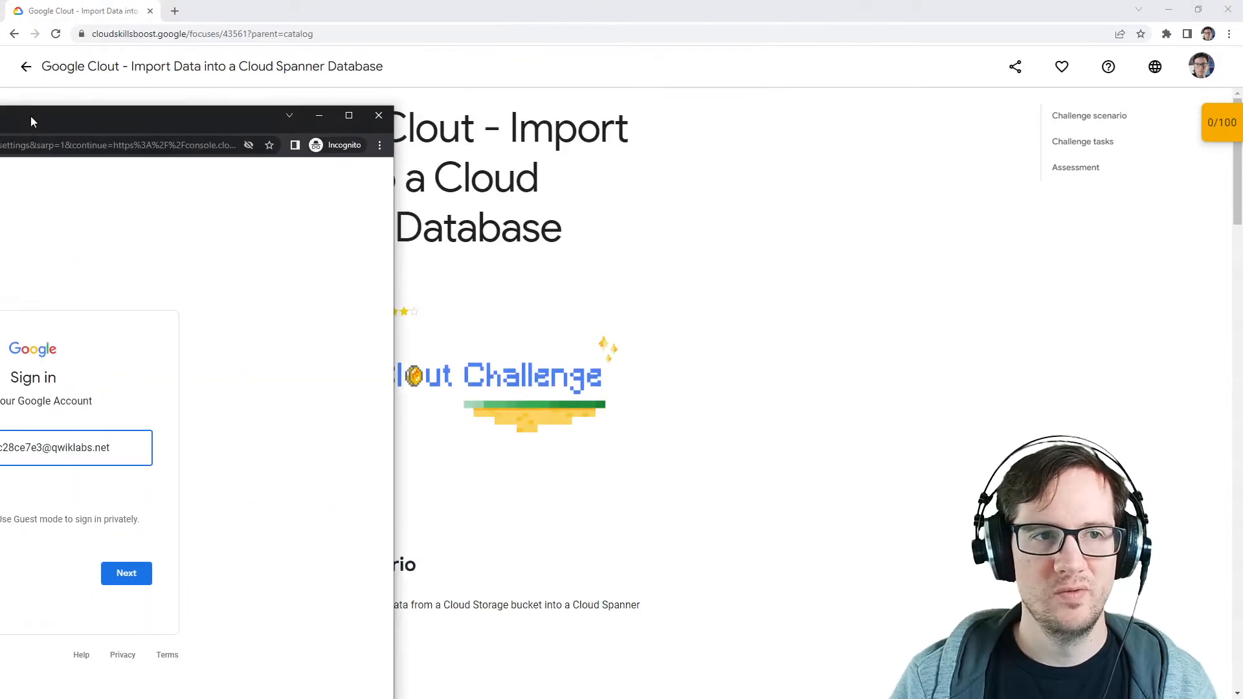
left_click(1199, 10)
double_click(682, 59)
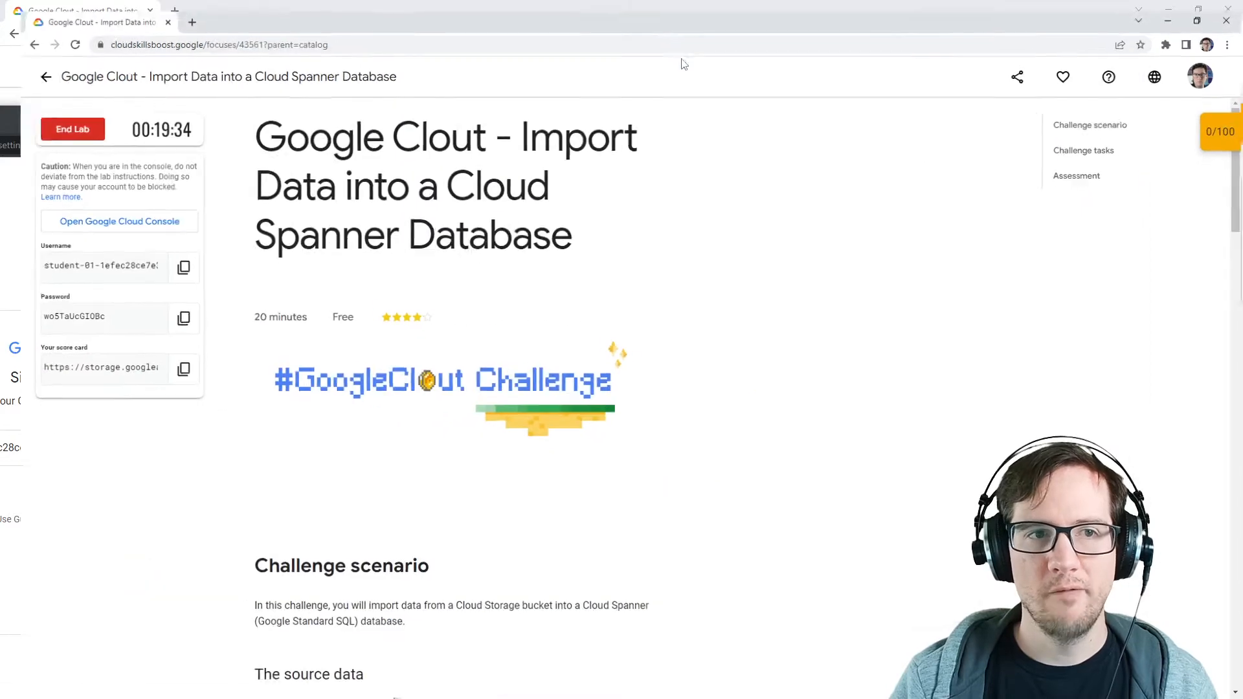
left_click(1199, 10)
left_click_drag(436, 56, 910, 52)
left_click(201, 119)
left_click_drag(201, 119, 702, 92)
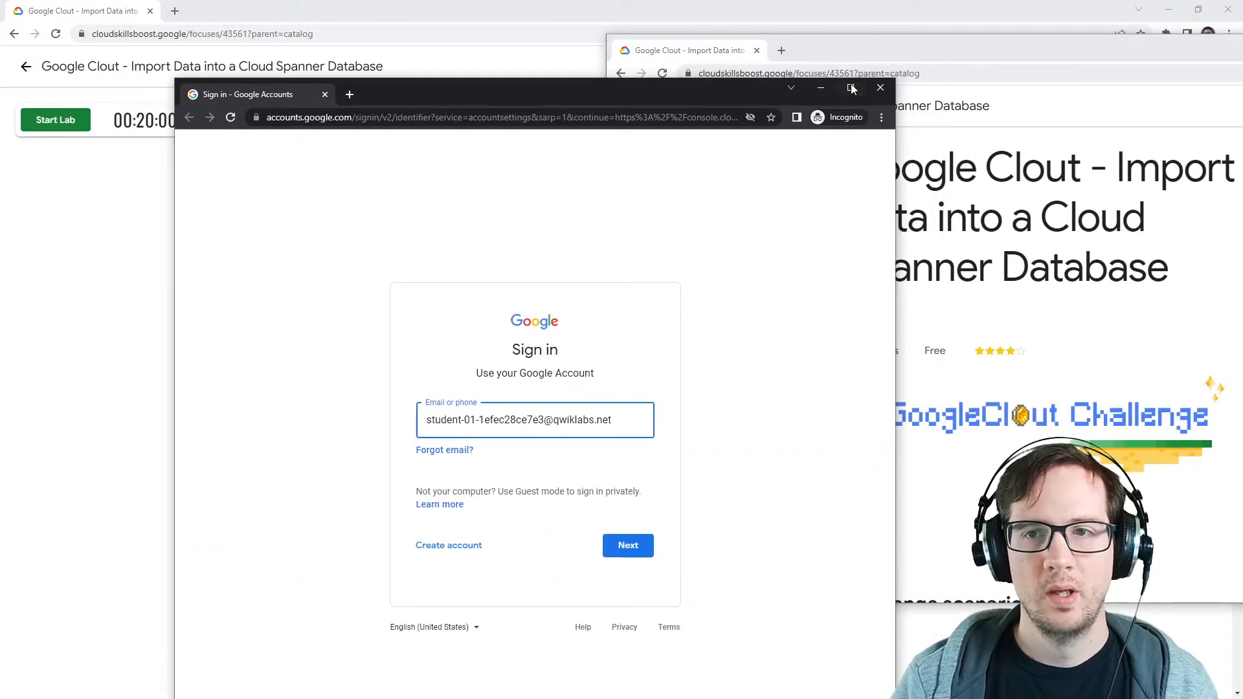
left_click_drag(999, 60, 1242, 60)
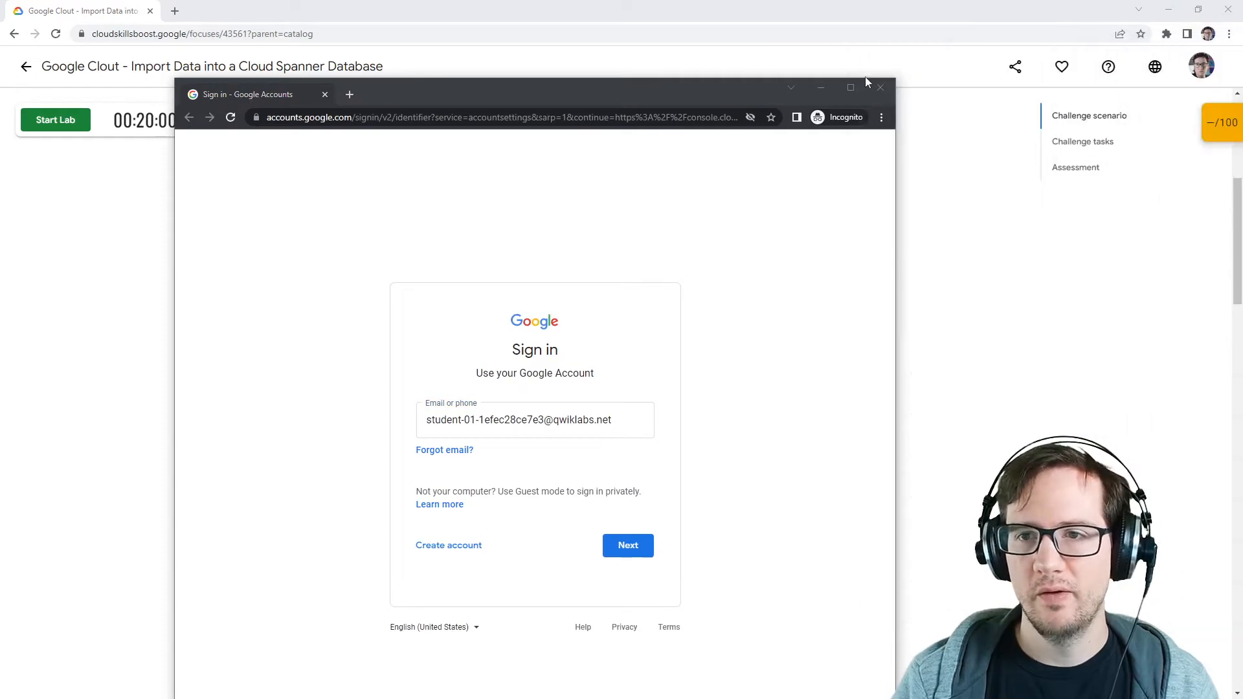
left_click(850, 89)
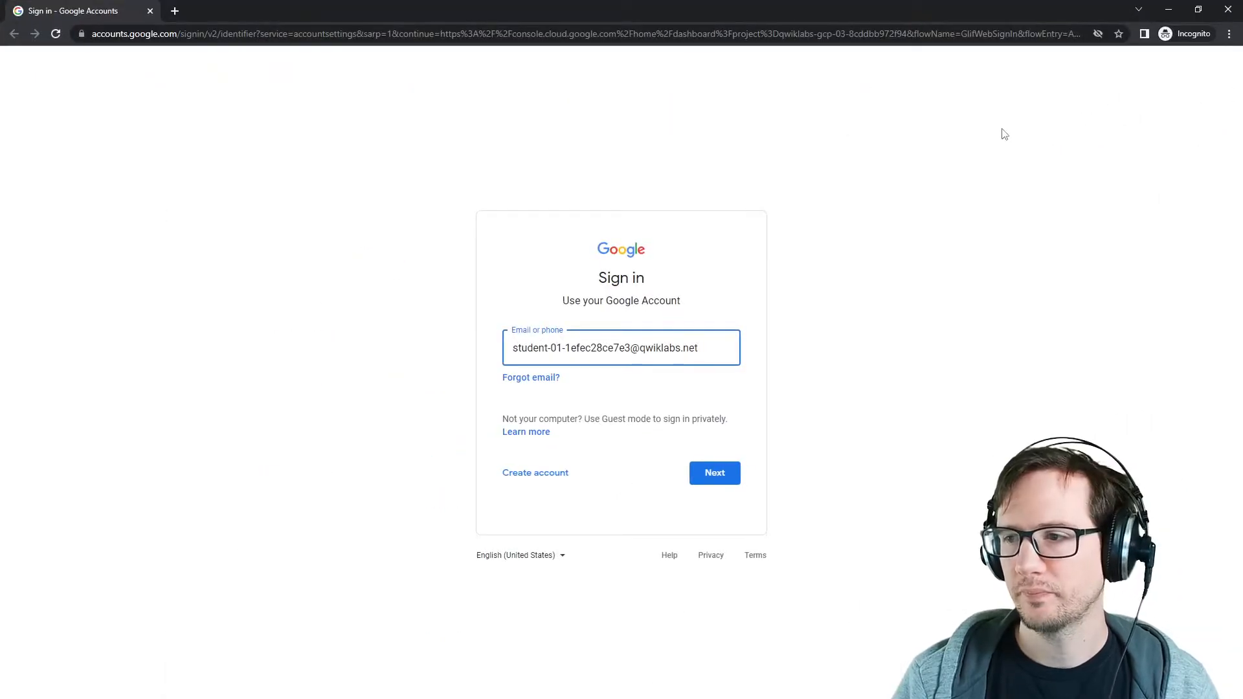
Sign in with the prefilled lab username, copying the password from the lab page and submitting it.
left_click(724, 471)
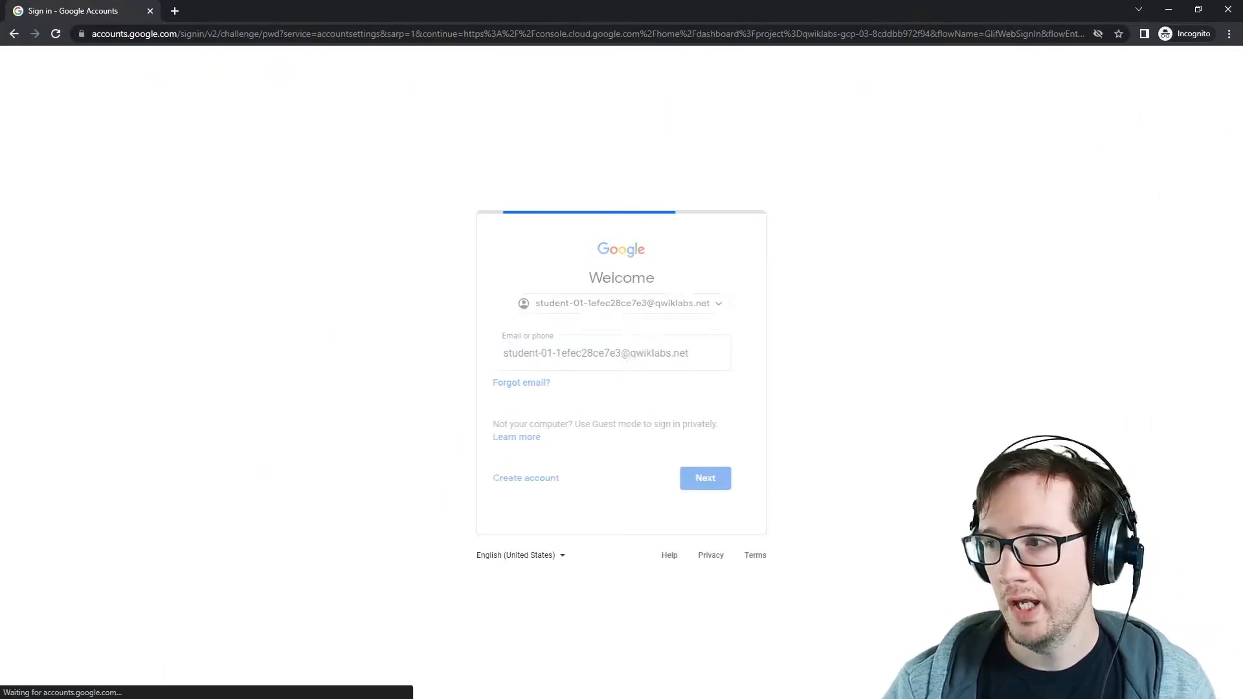
left_click_drag(1242, 60, 914, 74)
left_click(766, 377)
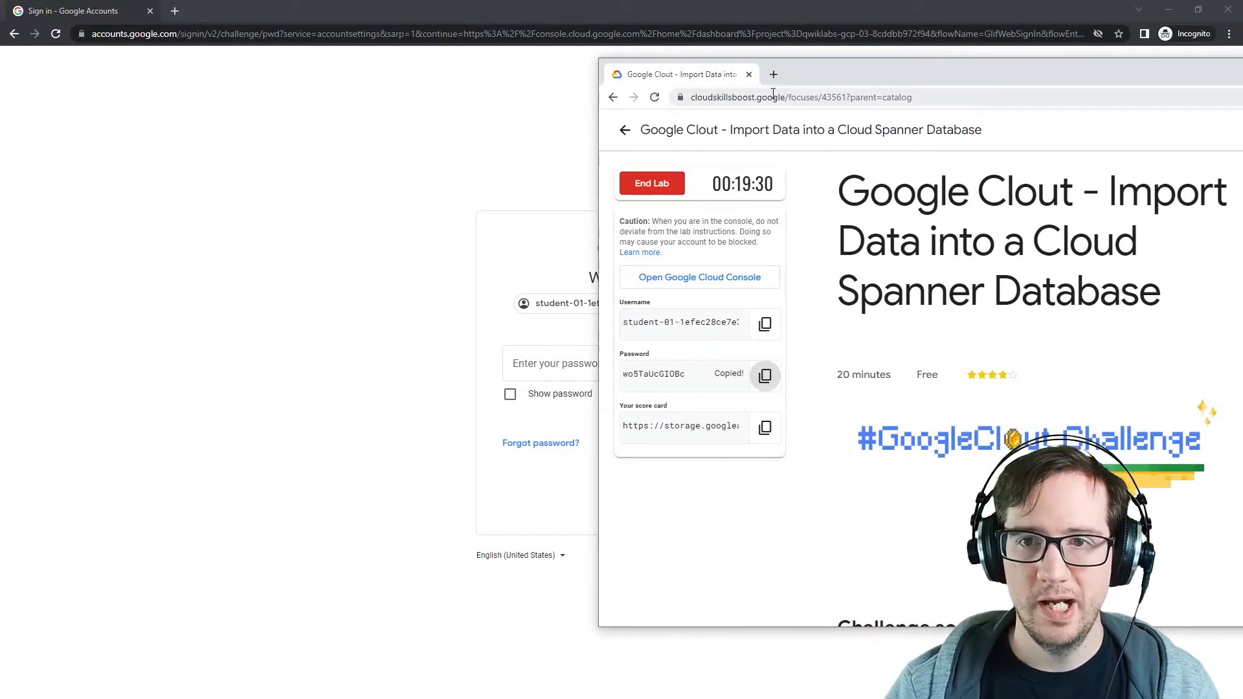
left_click_drag(803, 73, 1242, 70)
left_click(647, 357)
key("ctrl+v")
left_click(709, 448)
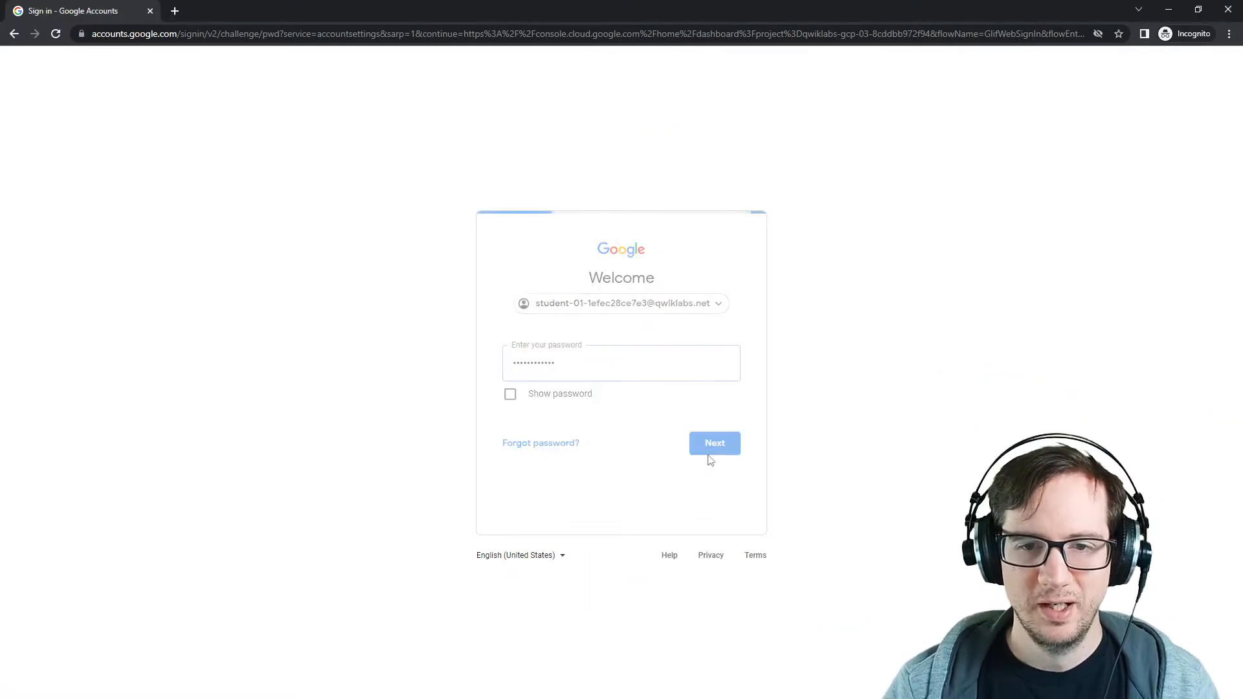
Try to verify the other student account by submitting the copied lab password.
left_click(578, 422)
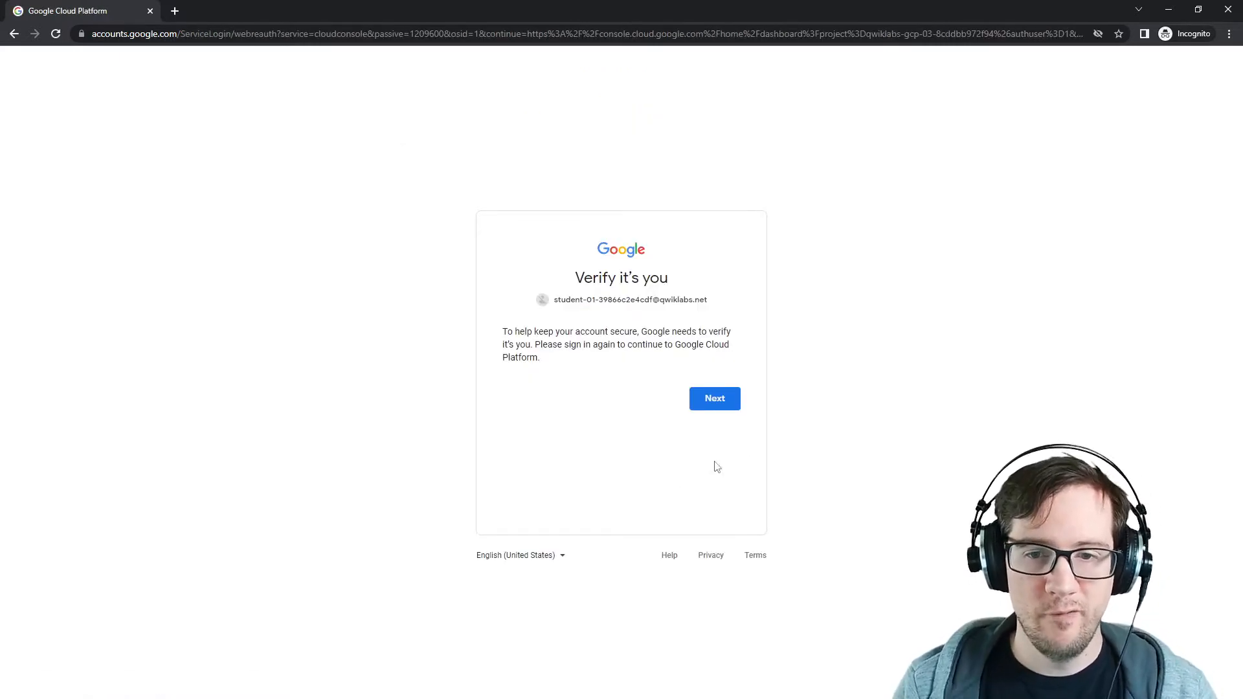
left_click(715, 400)
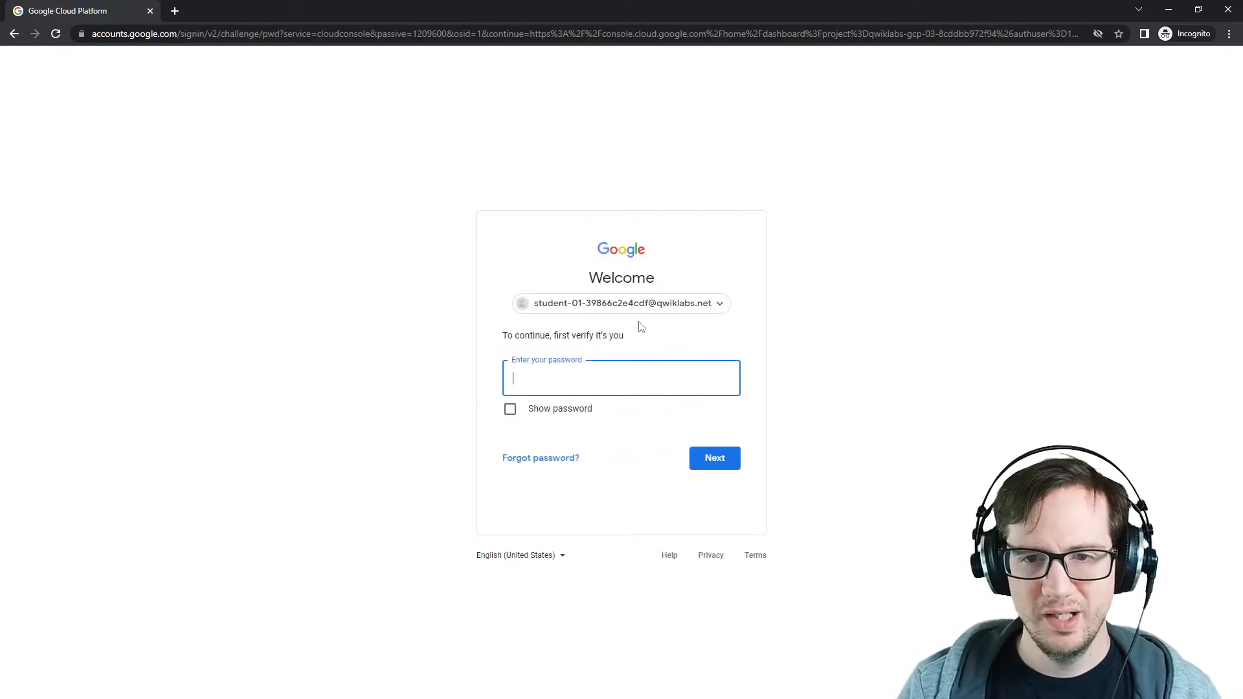
left_click(633, 380)
key("ctrl+v")
left_click(720, 461)
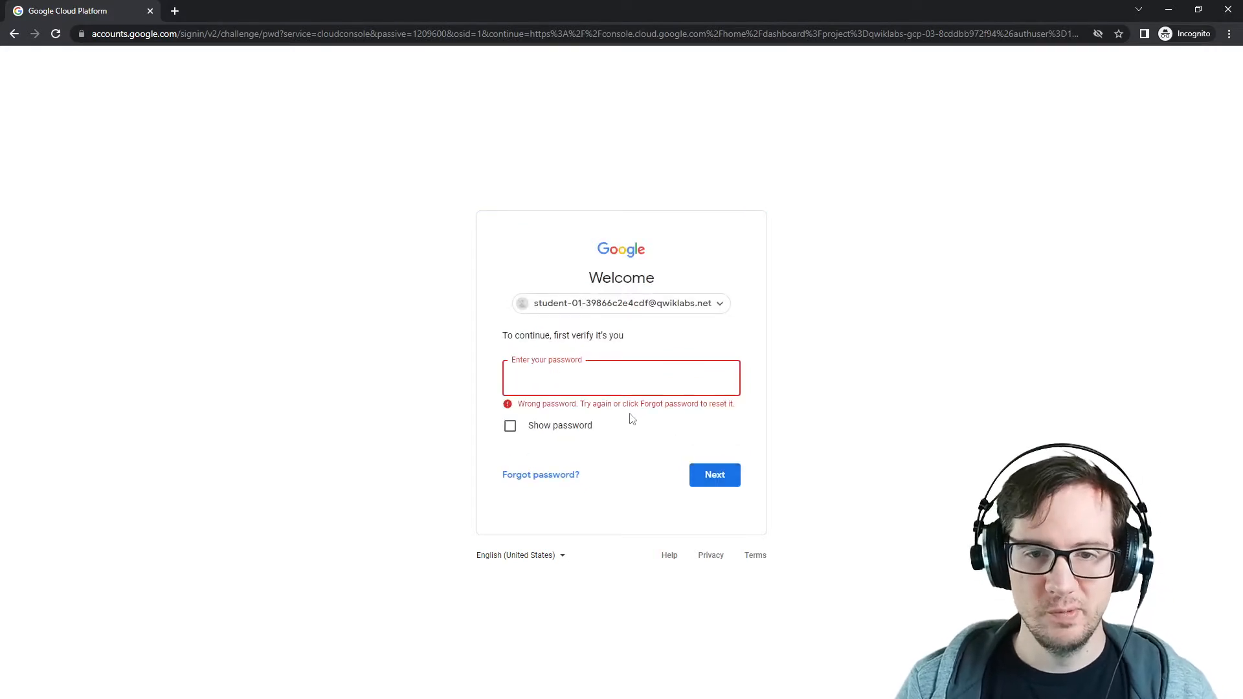
Switch to another account and submit the username given on the lab page.
left_click(662, 314)
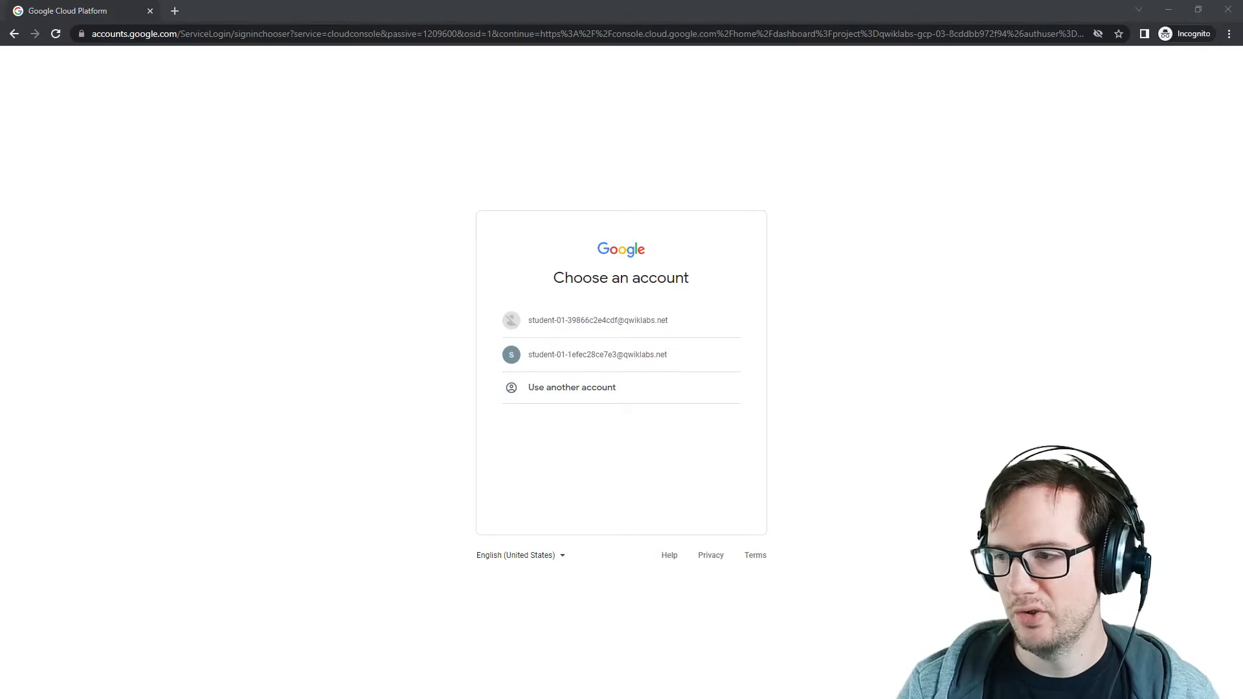
mouse_move(1242, 110)
left_mouse_down()
mouse_move(1084, 105)
mouse_move(1242, 106)
left_mouse_up()
left_click(571, 389)
left_click(586, 350)
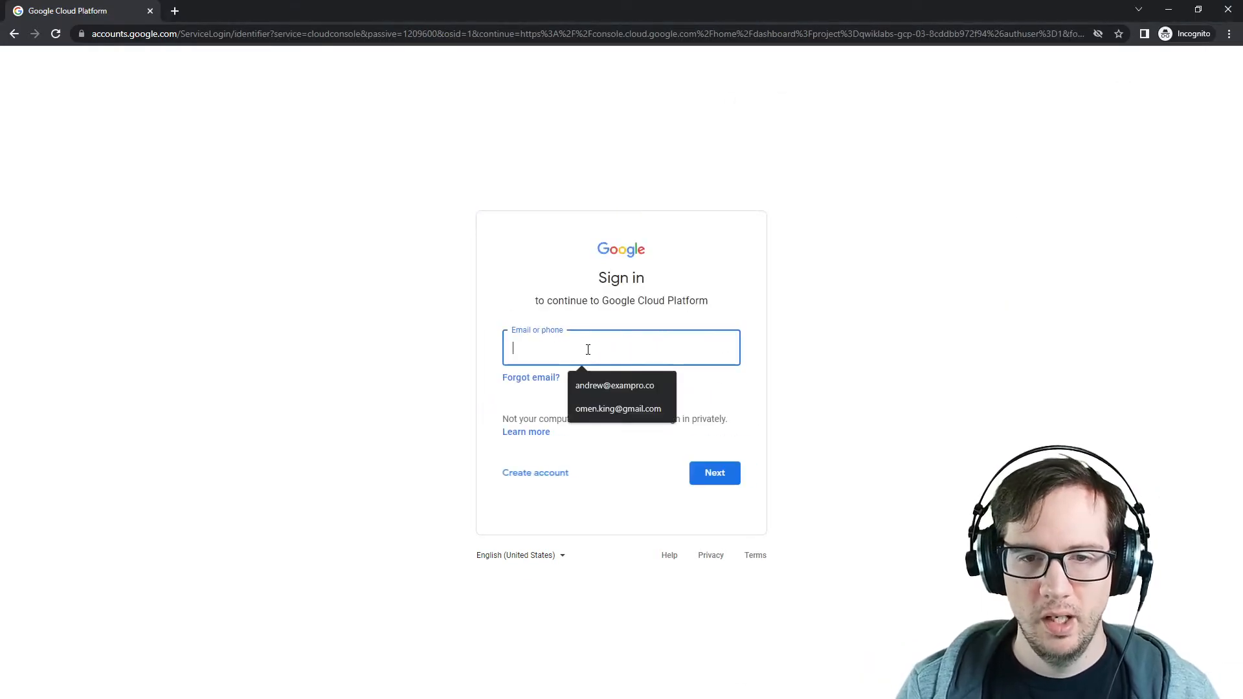
key("ctrl+v")
left_click(726, 464)
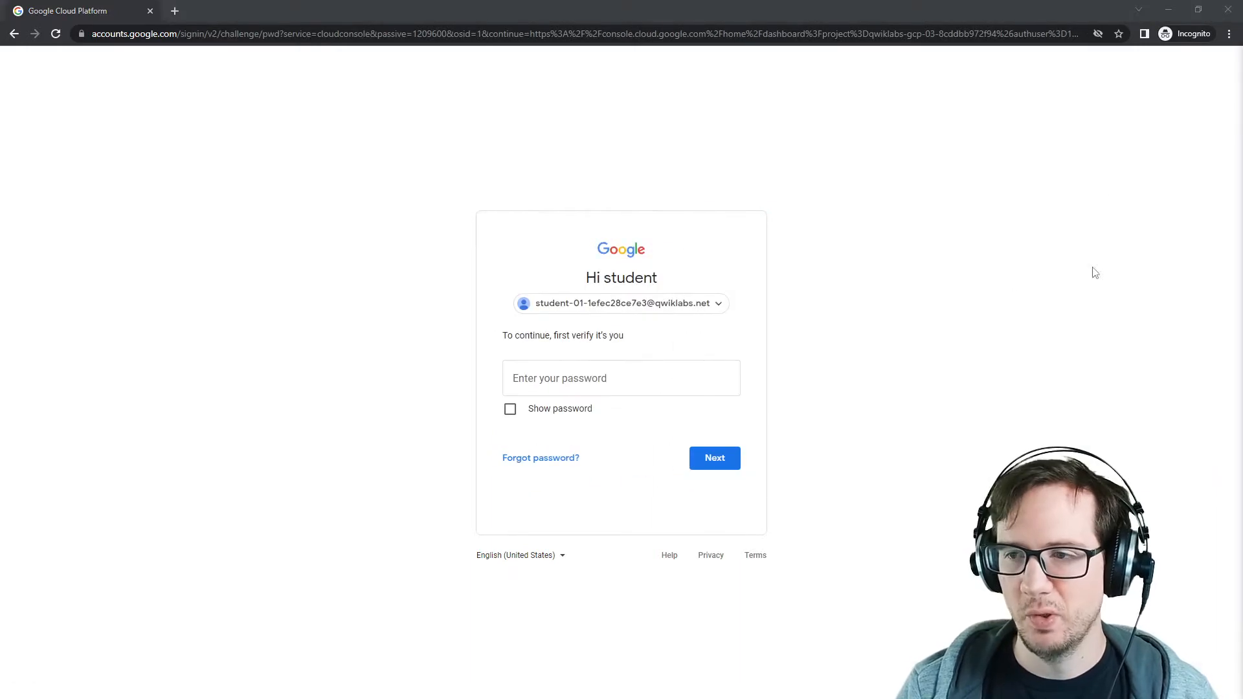
Enter the password copied from the lab page, and accept the Google Cloud terms of service with Canada as the country.
left_click_drag(1242, 185, 835, 93)
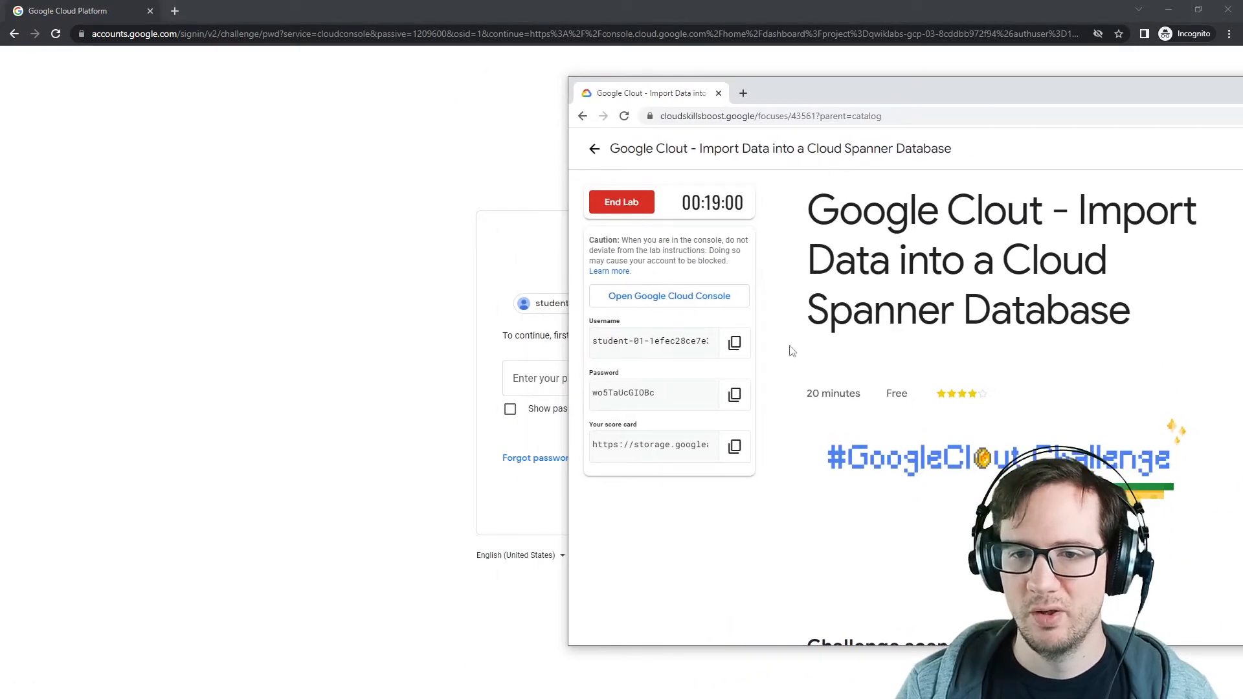
left_click_drag(951, 81, 1242, 87)
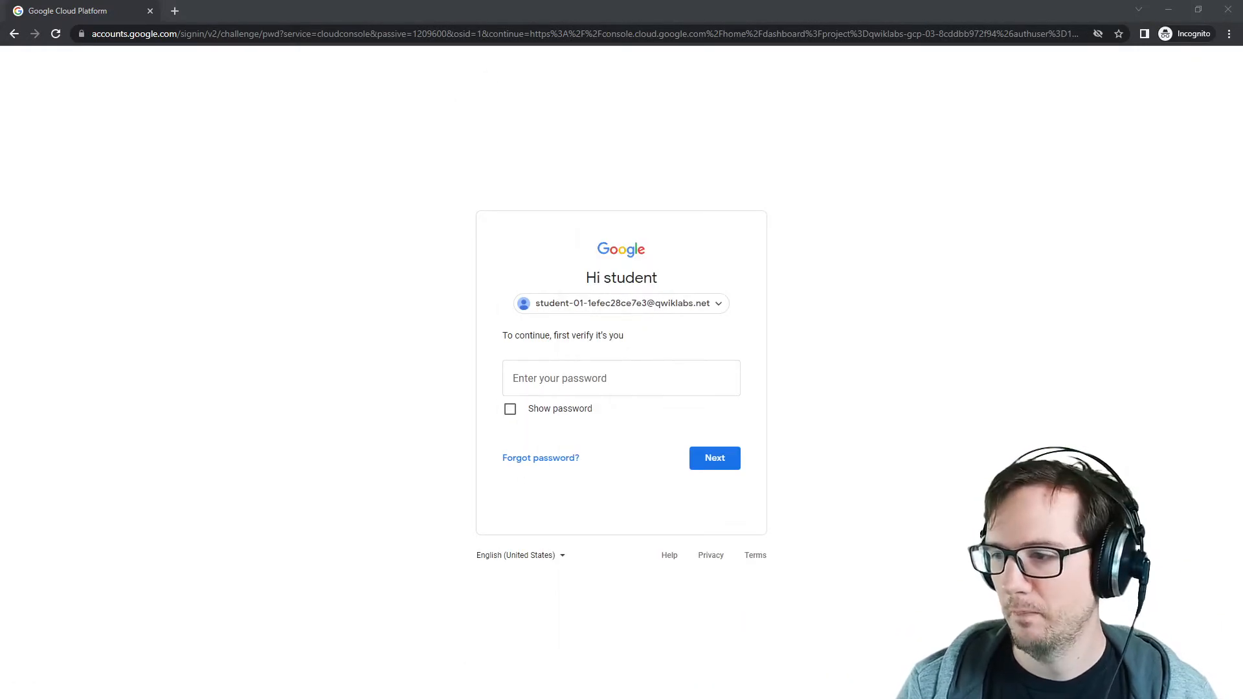
left_click(583, 382)
key("ctrl+v")
left_click(718, 461)
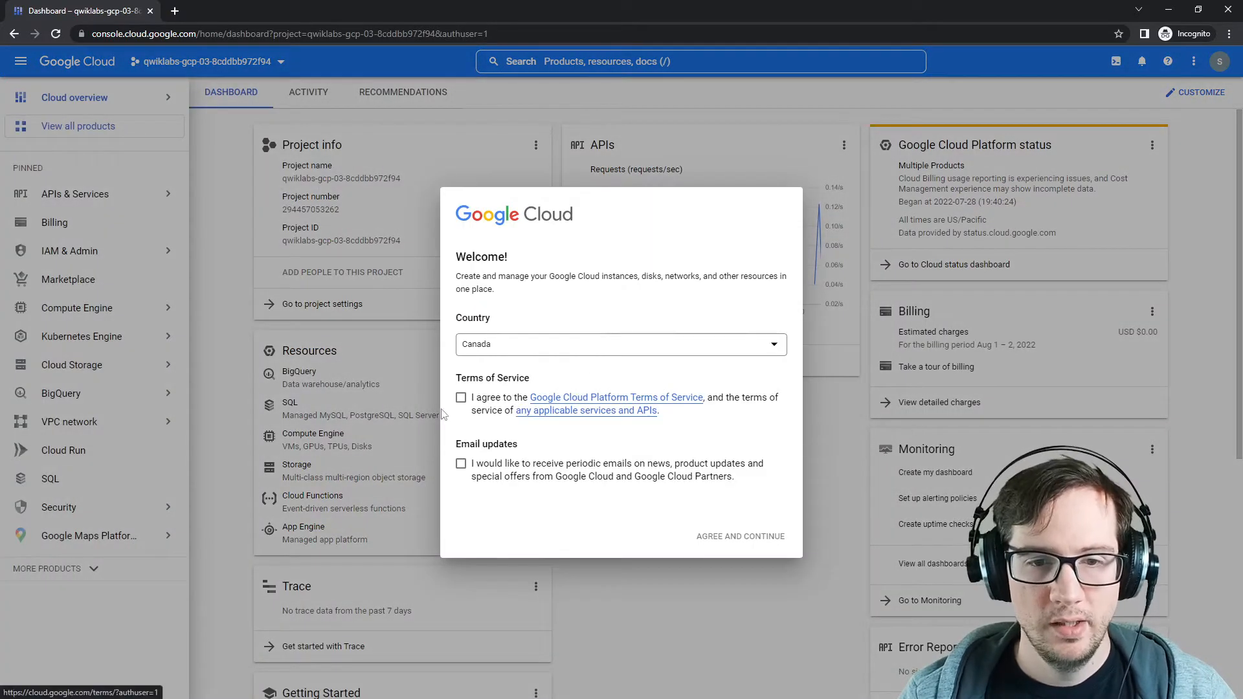
left_click(460, 397)
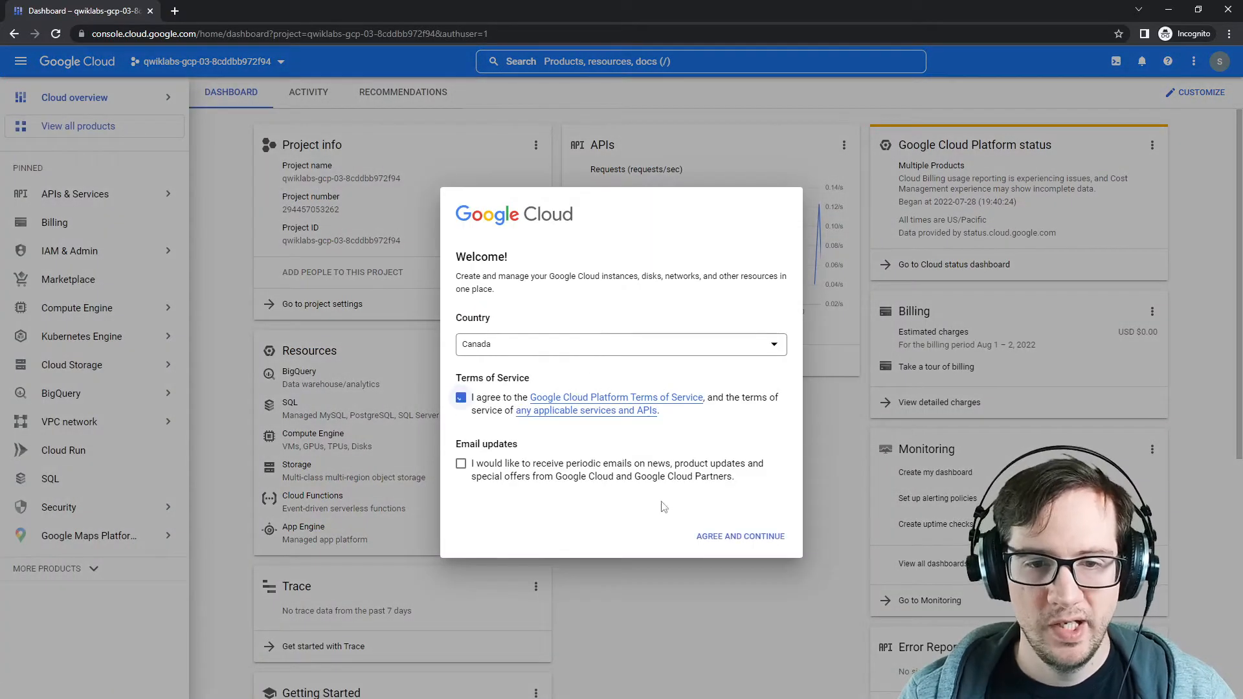
left_click(714, 540)
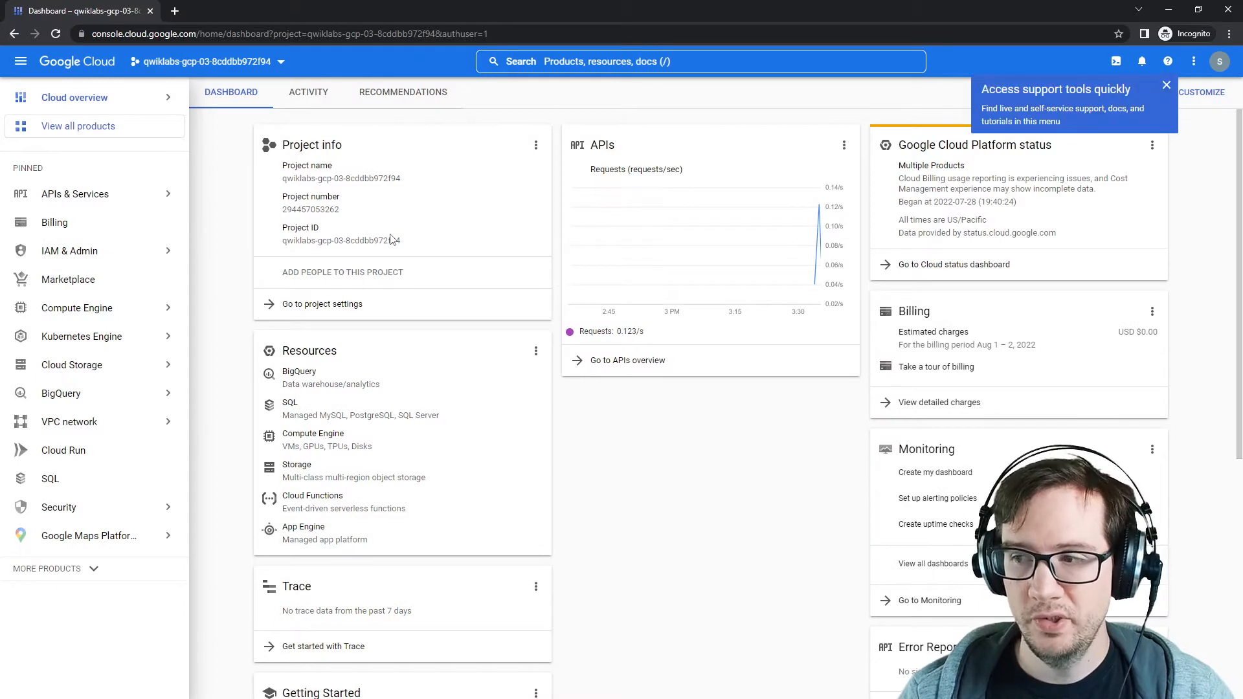
Search the console for spanner, open the Spanner instances page and dismiss the processing units introduction.
left_click(668, 63)
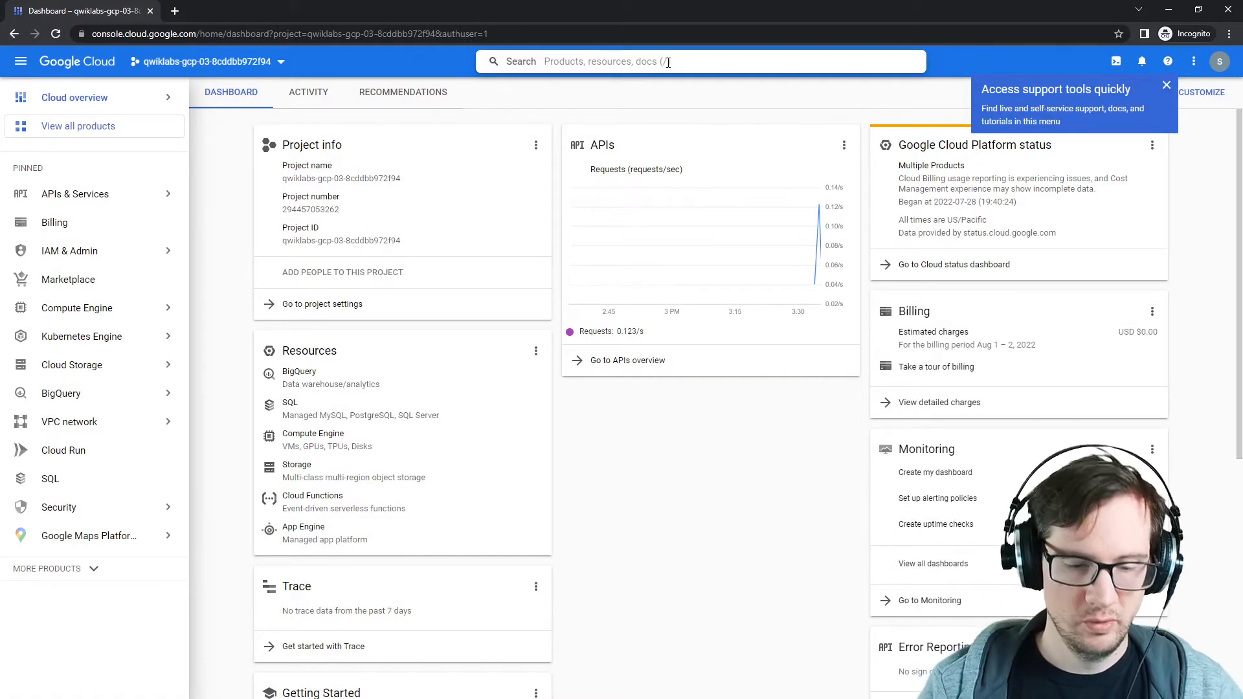
left_click(1167, 86)
type("spanner")
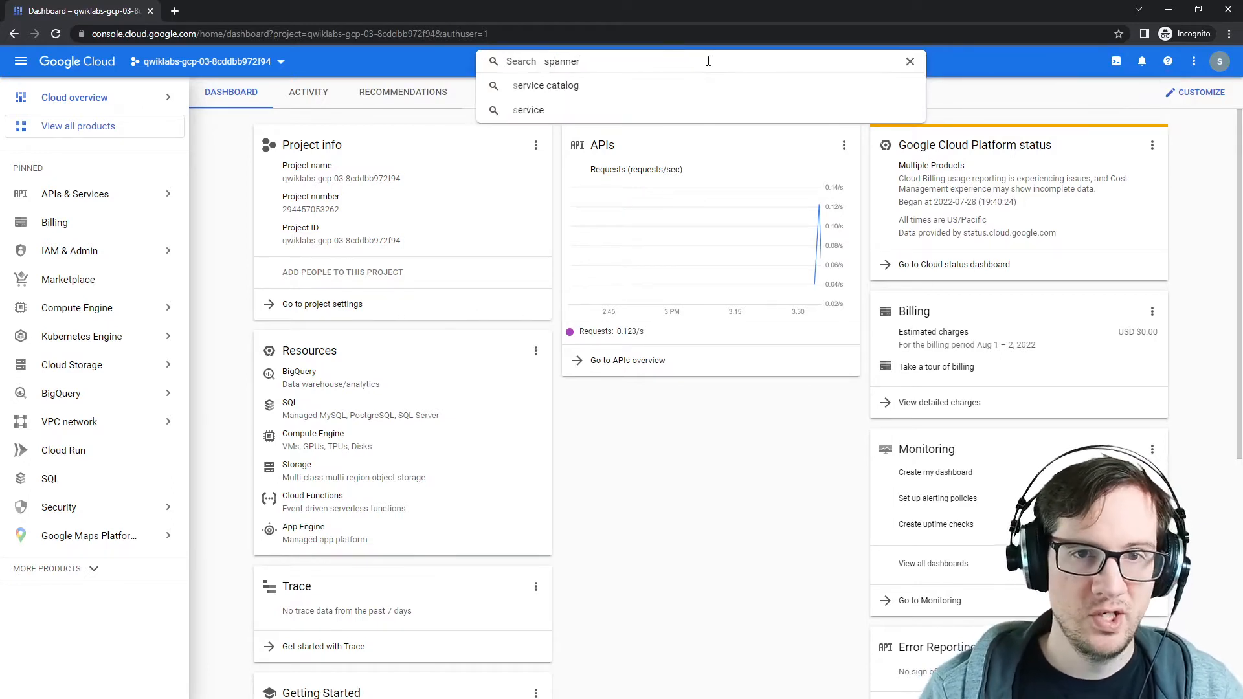
left_click(563, 144)
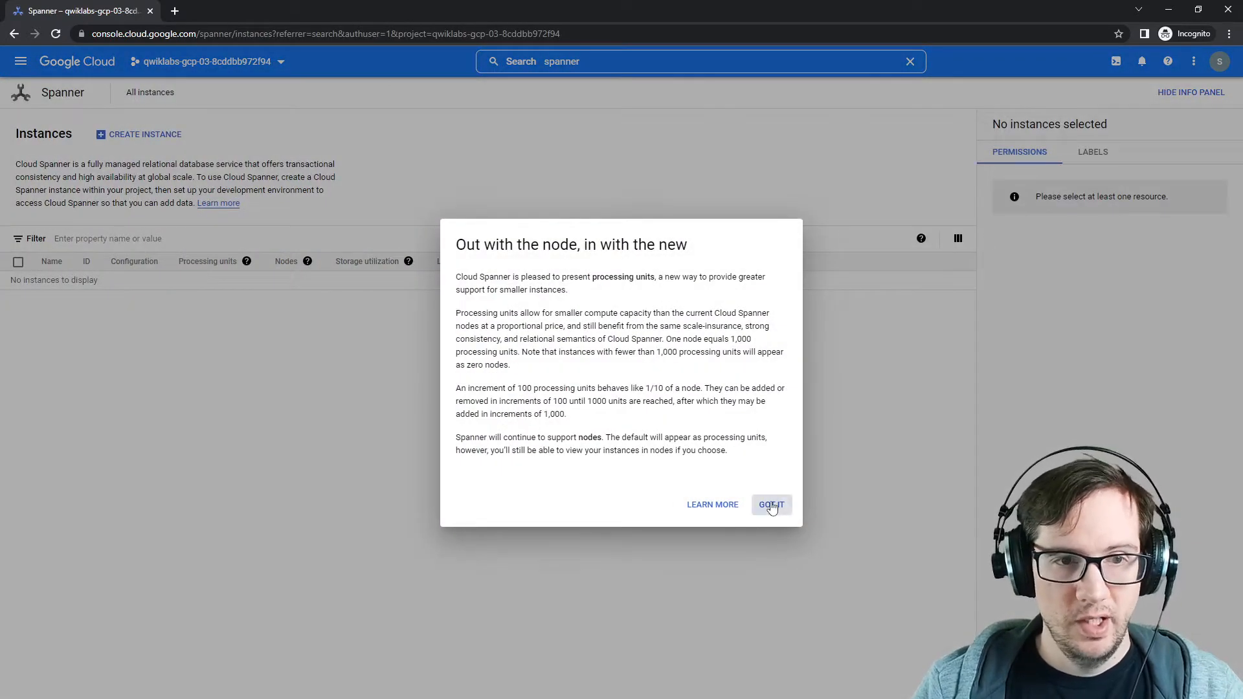
left_click(772, 506)
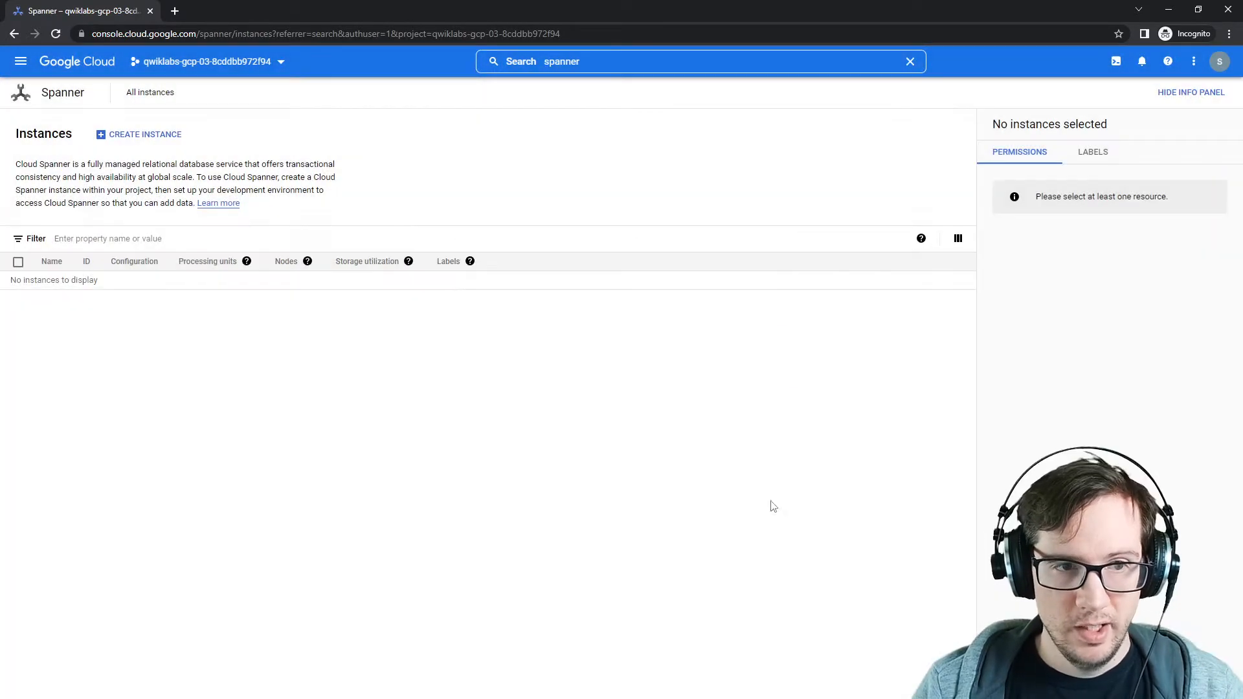
Start creating a Spanner instance and copy the required instance name starfleet from the lab's destination table section.
left_click(154, 138)
key("alt+Tab")
left_click_drag(857, 60, 643, 71)
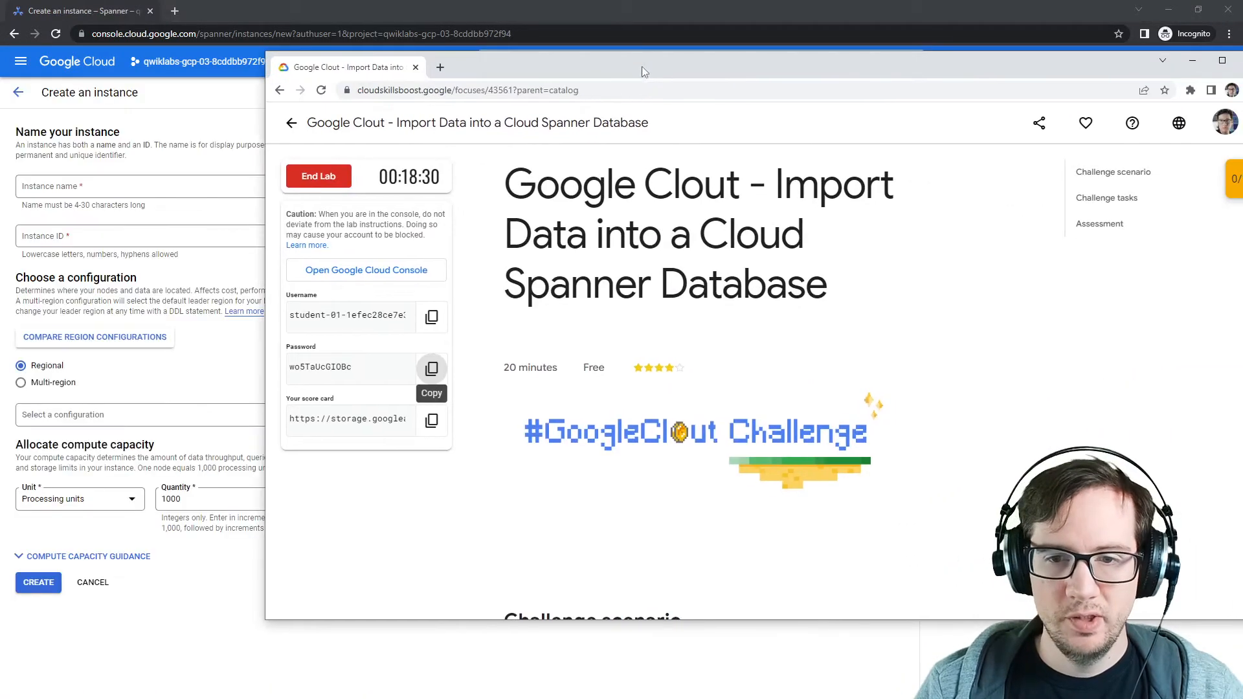
scroll(602, 314, "down", 7)
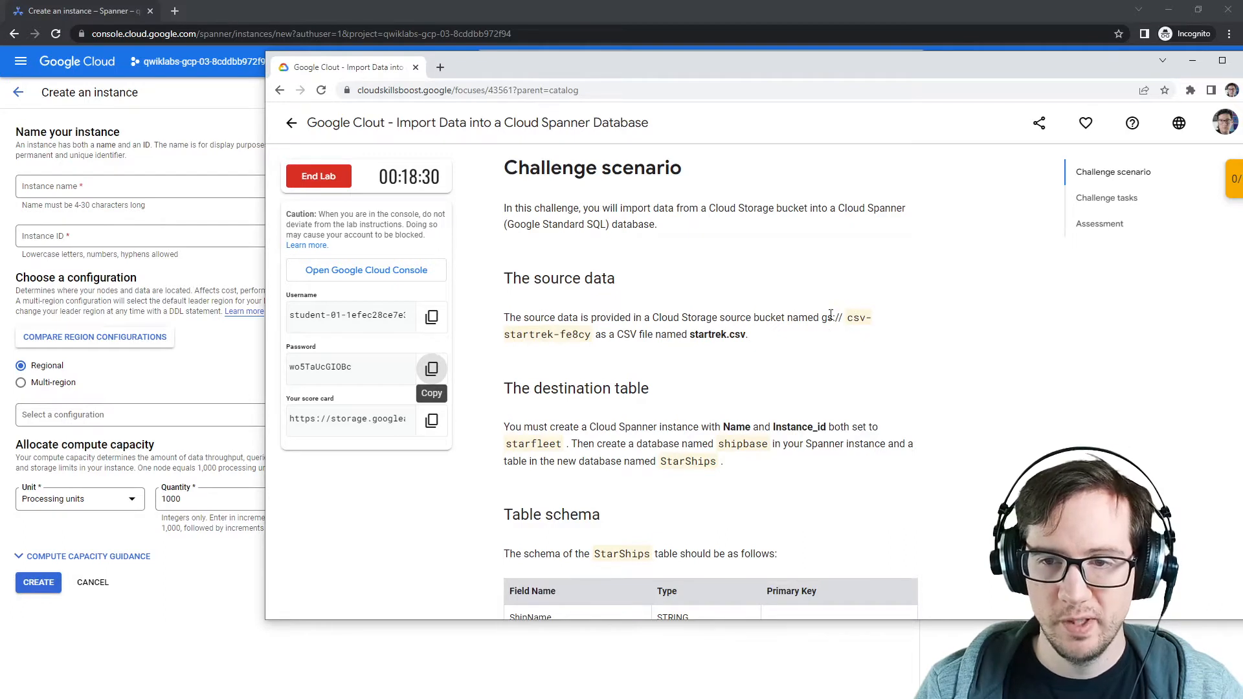
left_click_drag(831, 315, 833, 343)
scroll(797, 350, "down", 2)
left_click(522, 296)
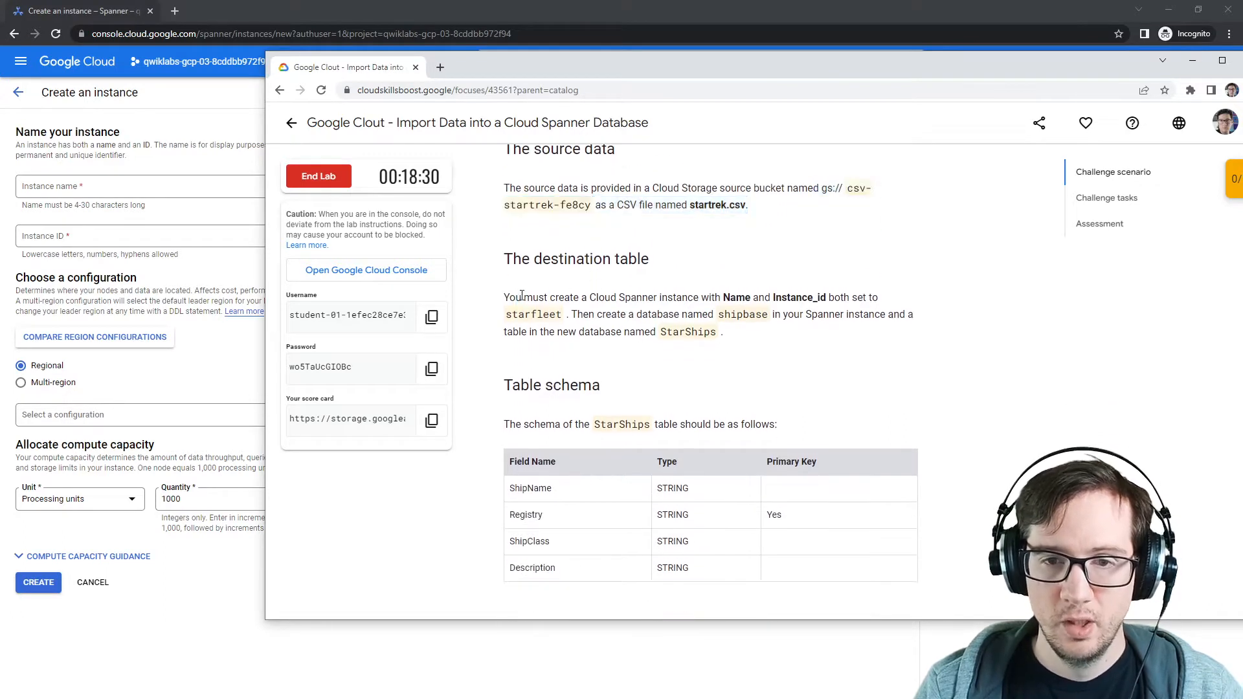
left_click_drag(522, 296, 698, 298)
double_click(519, 314)
key("ctrl+c")
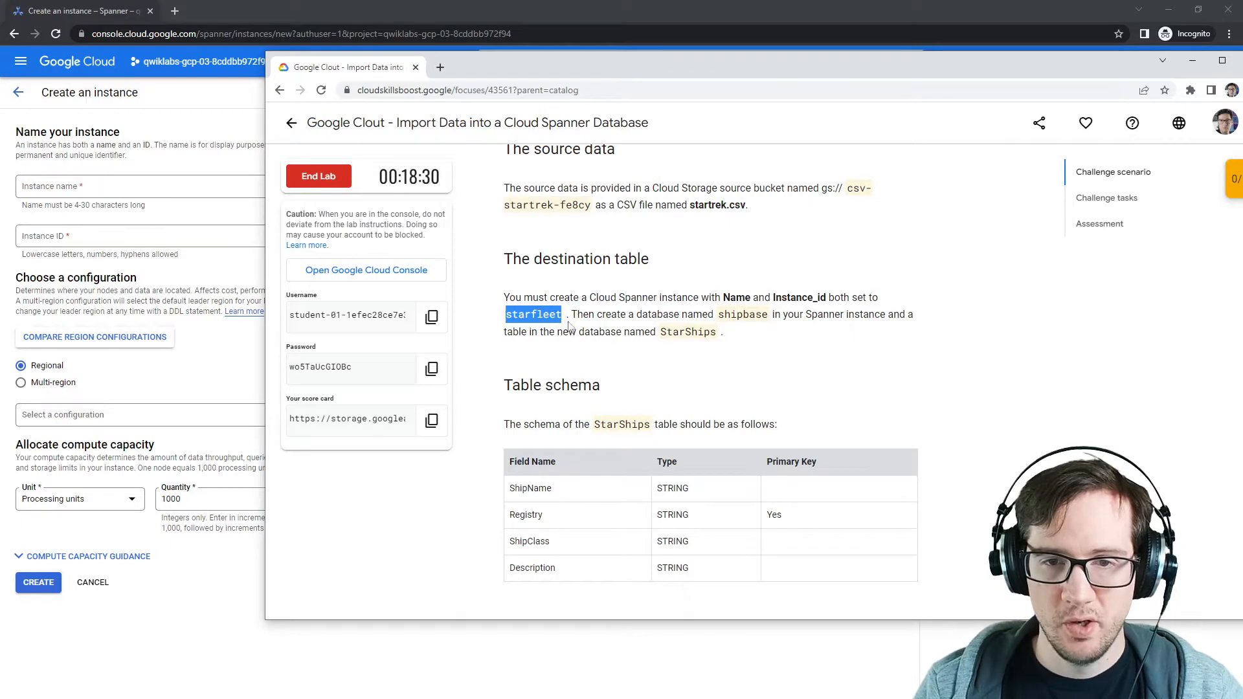
Set the new Spanner instance's name and ID to starfleet.
left_click_drag(675, 71, 1159, 109)
left_click(165, 193)
key("ctrl+v")
left_click(228, 312)
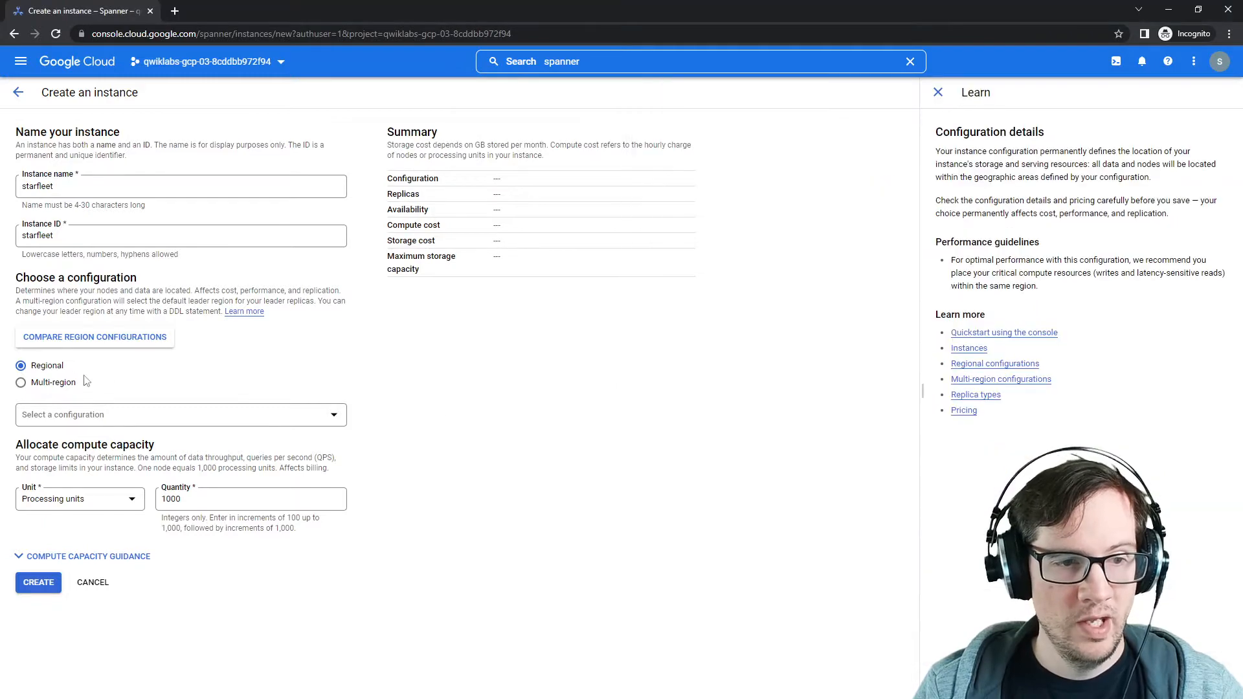
Choose the regional configuration us-central1 (Iowa) for the starfleet instance and create the instance.
left_click(74, 413)
left_click(338, 379)
left_click(269, 395)
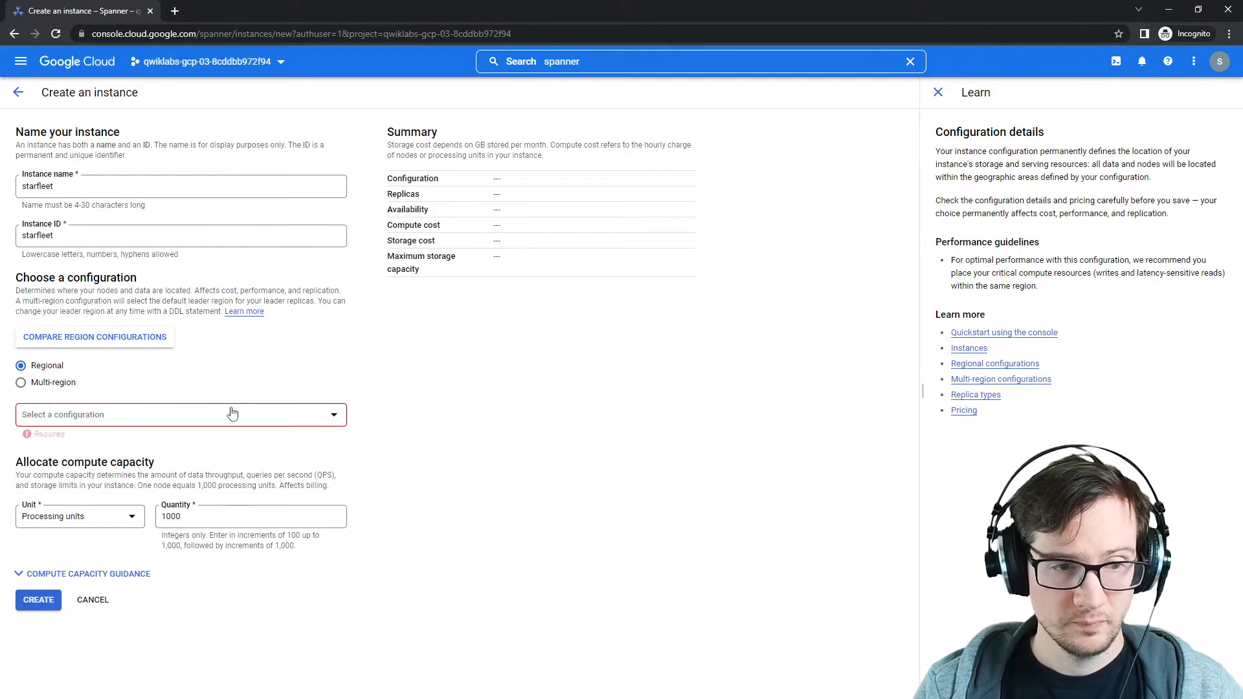
left_click(233, 415)
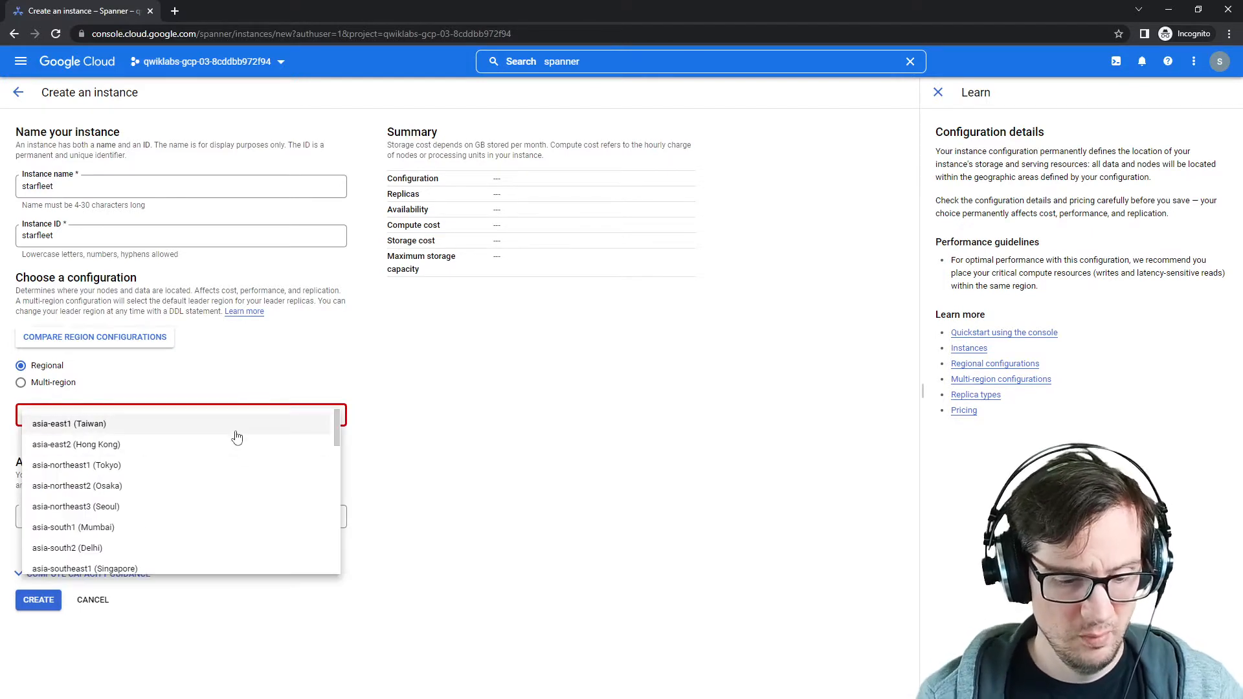
key("u")
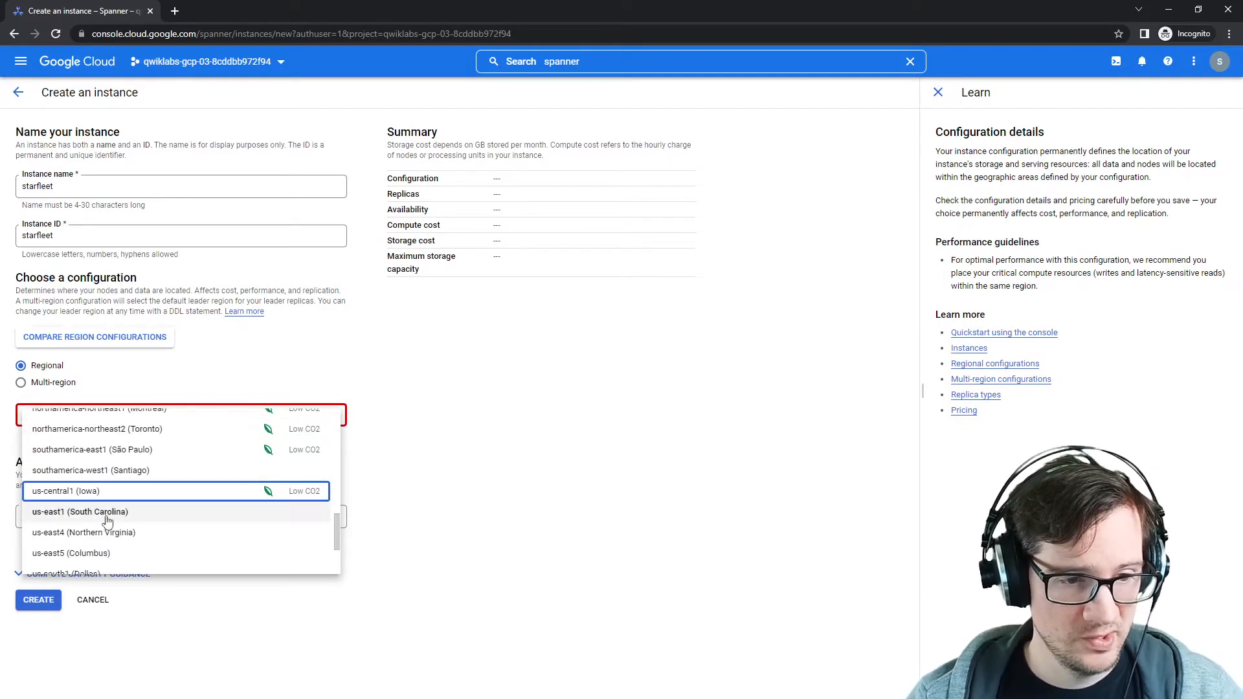
left_click(109, 496)
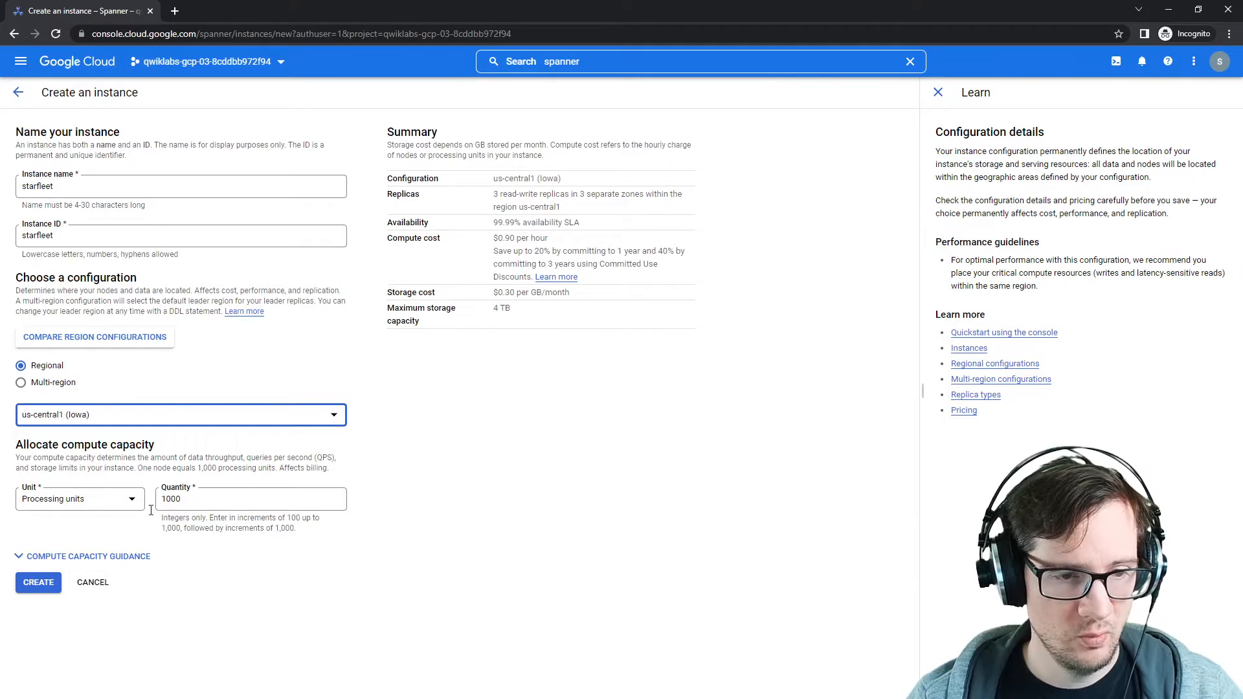
left_click(40, 583)
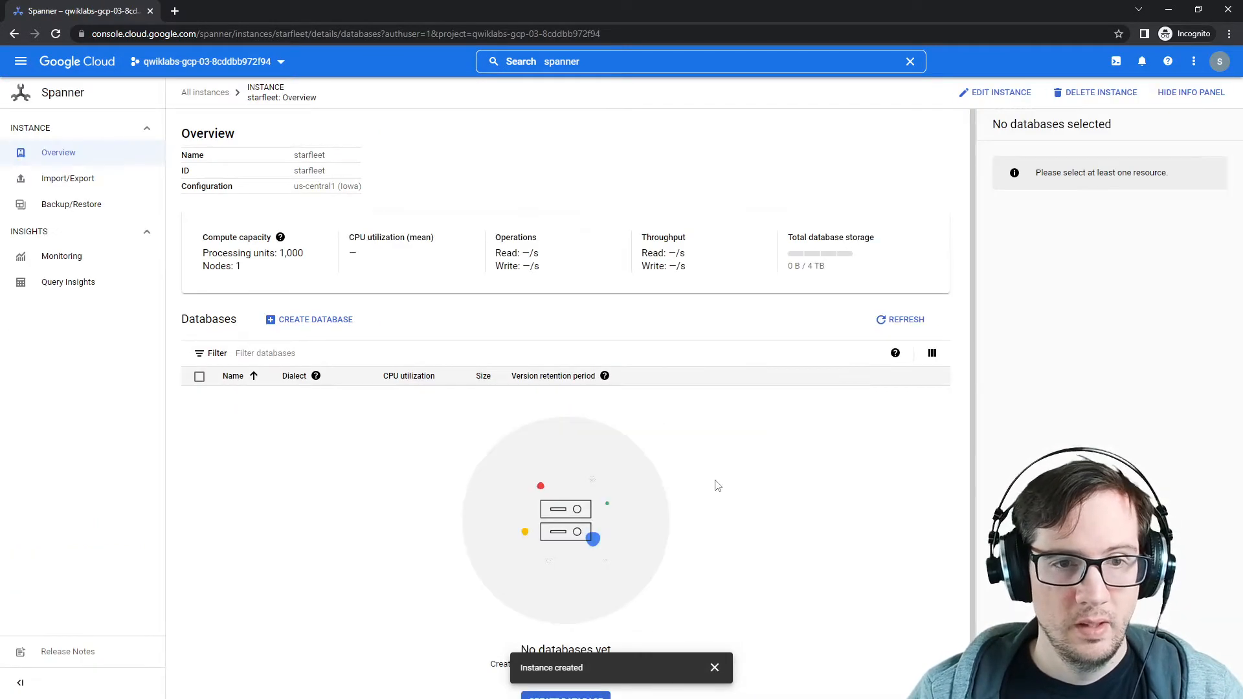
Start creating a database in starfleet and copy the required database name shipbase from the lab page's destination table section.
left_click(322, 319)
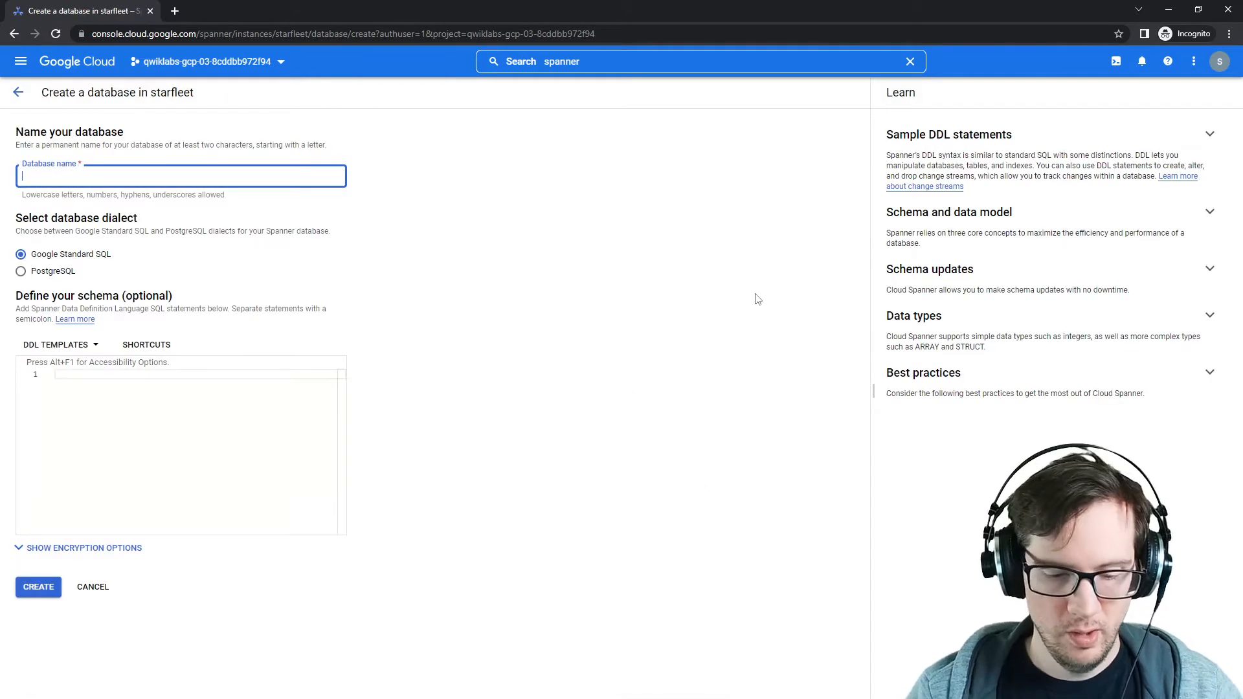
key("ctrl+plus")
key("ctrl+plus")
key("ctrl+plus")
key("ctrl+plus")
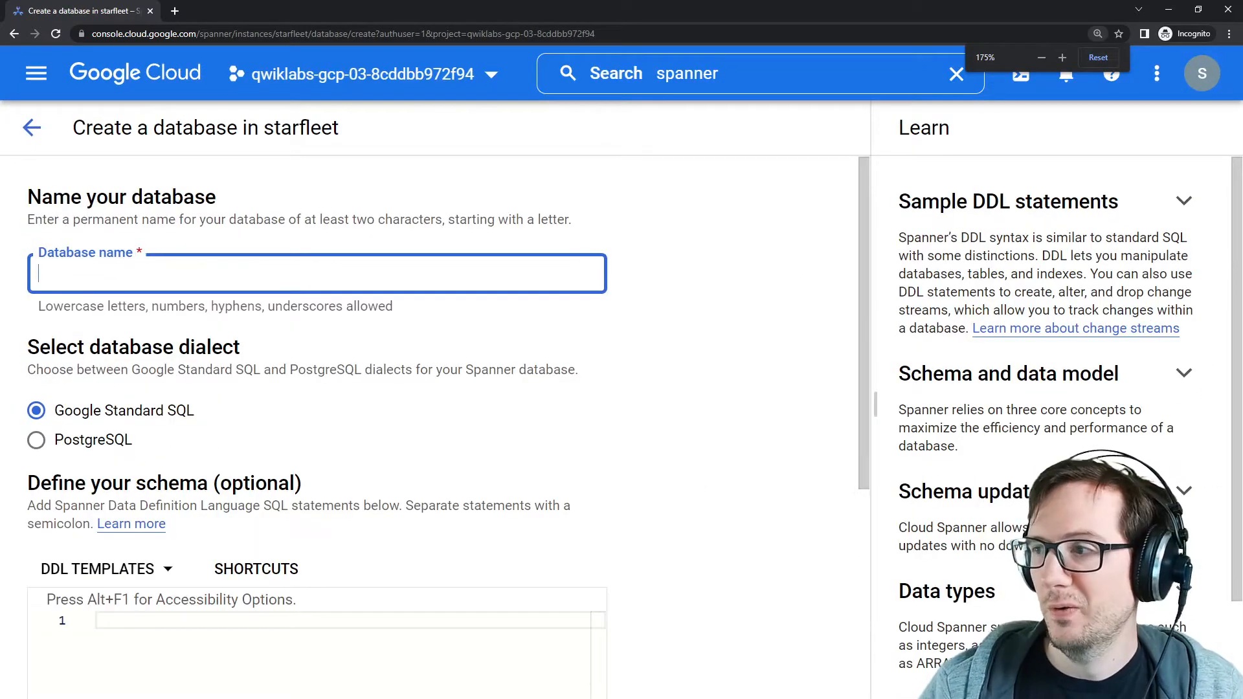
key("alt+Tab")
left_click_drag(1242, 98, 1037, 108)
double_click(774, 352)
key("ctrl+c")
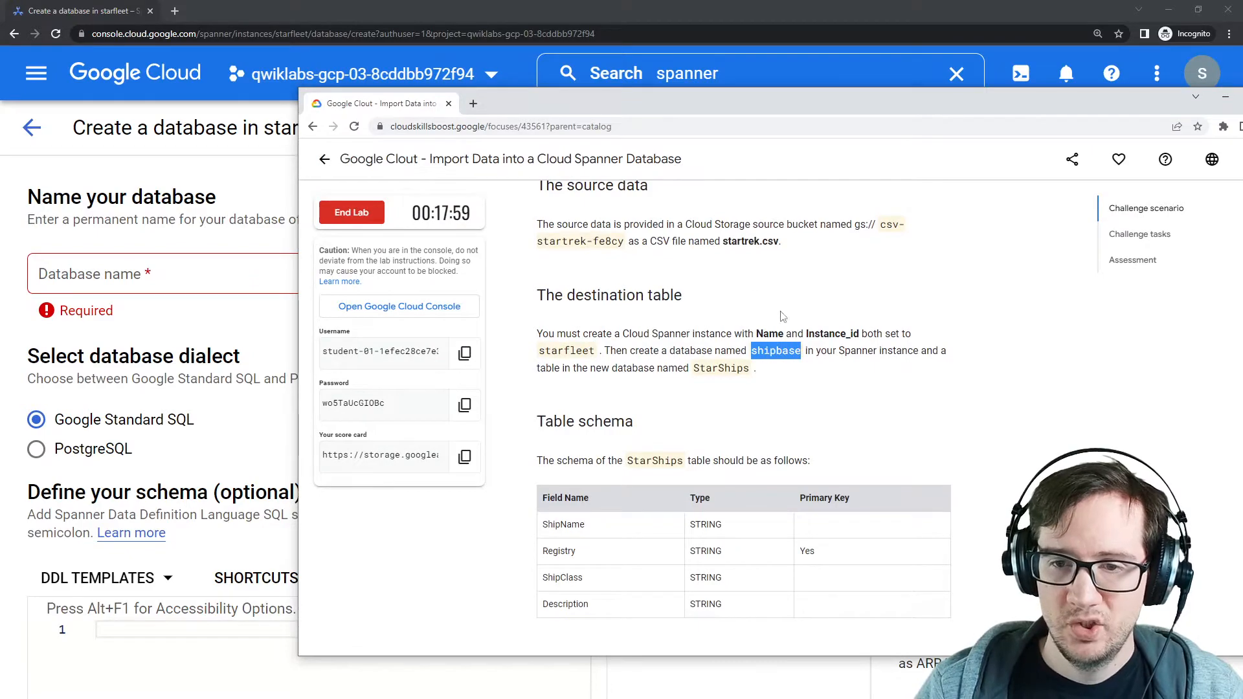
Put the lab page and the console side by side and set the new database's name to shipbase.
left_click_drag(715, 111, 1242, 112)
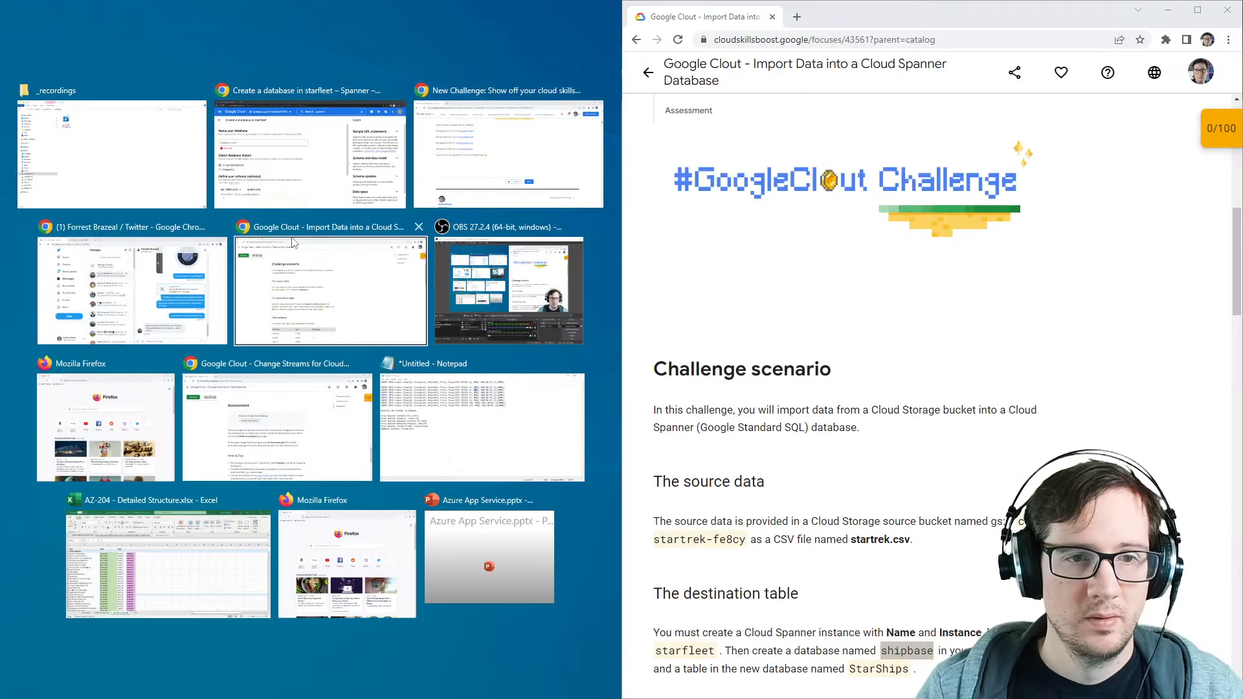
left_click(305, 155)
left_click(217, 281)
key("ctrl+v")
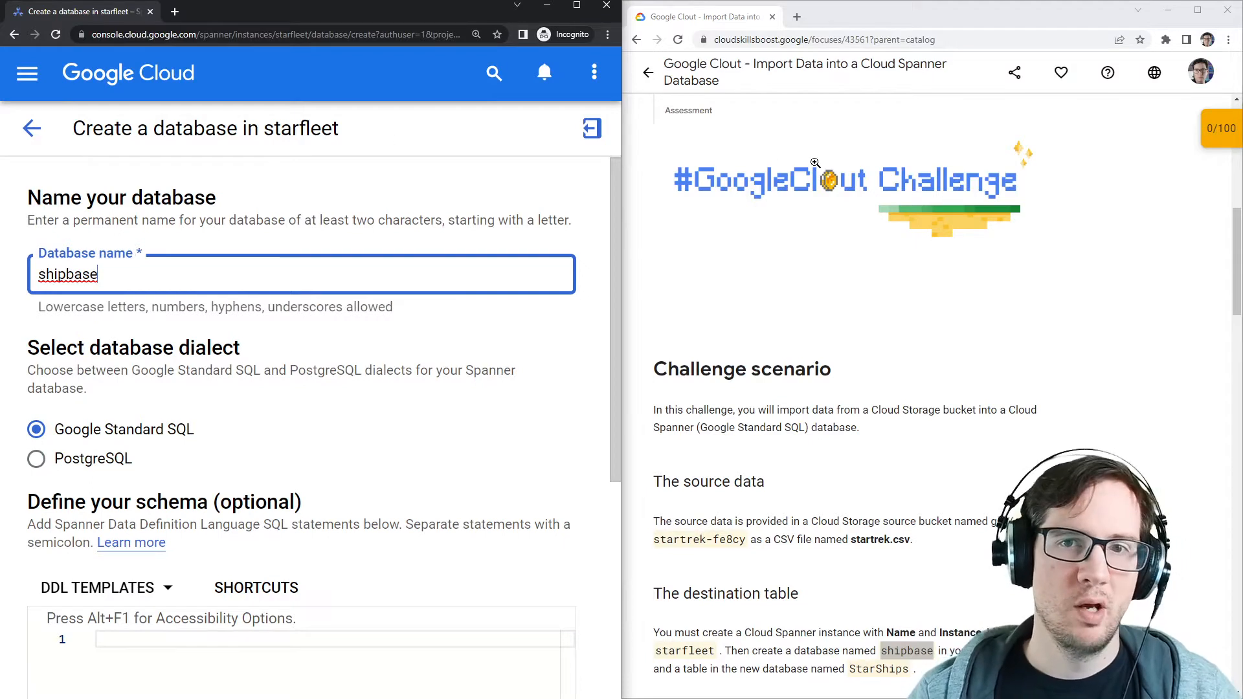
left_click(1118, 300)
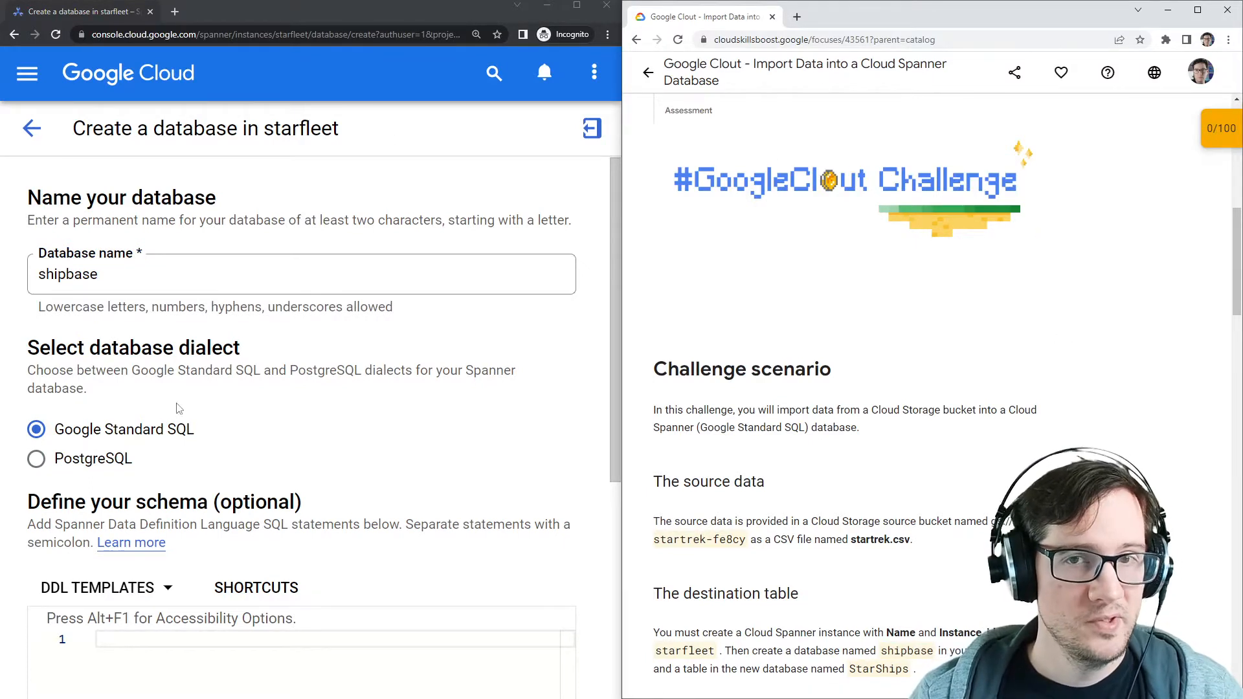
Maximize the console window again and create the shipbase database with the Google Standard SQL dialect and no schema.
left_click(1198, 10)
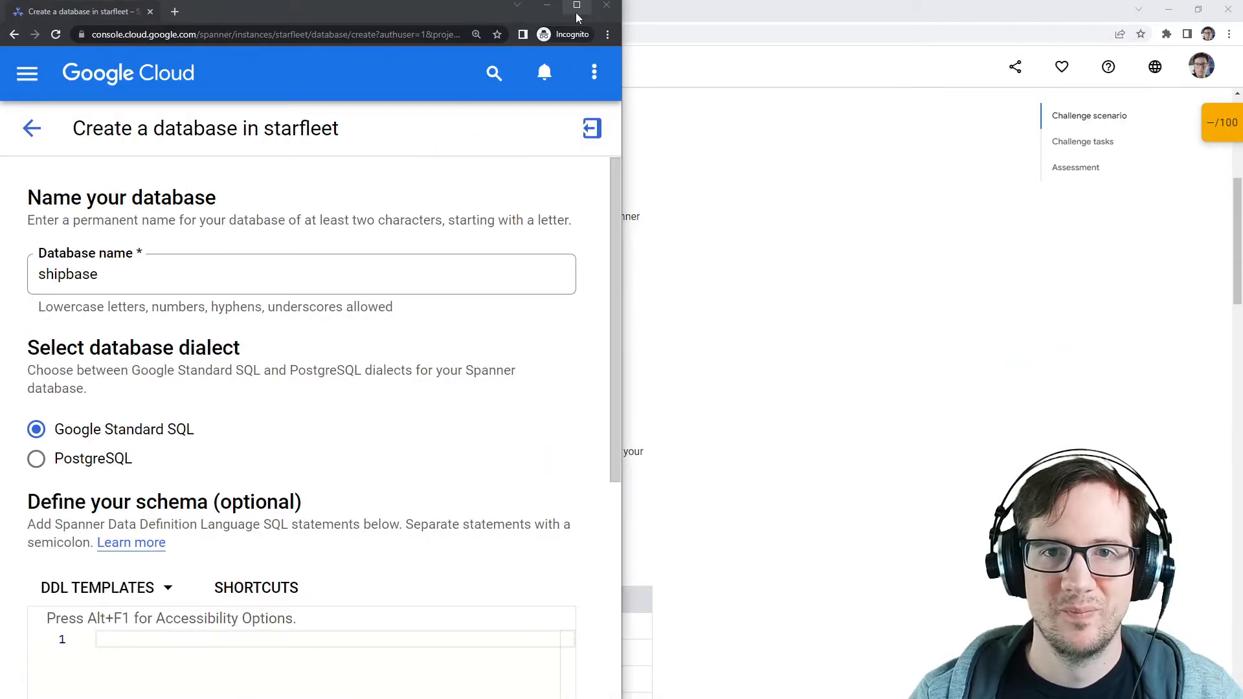
key("super+Up")
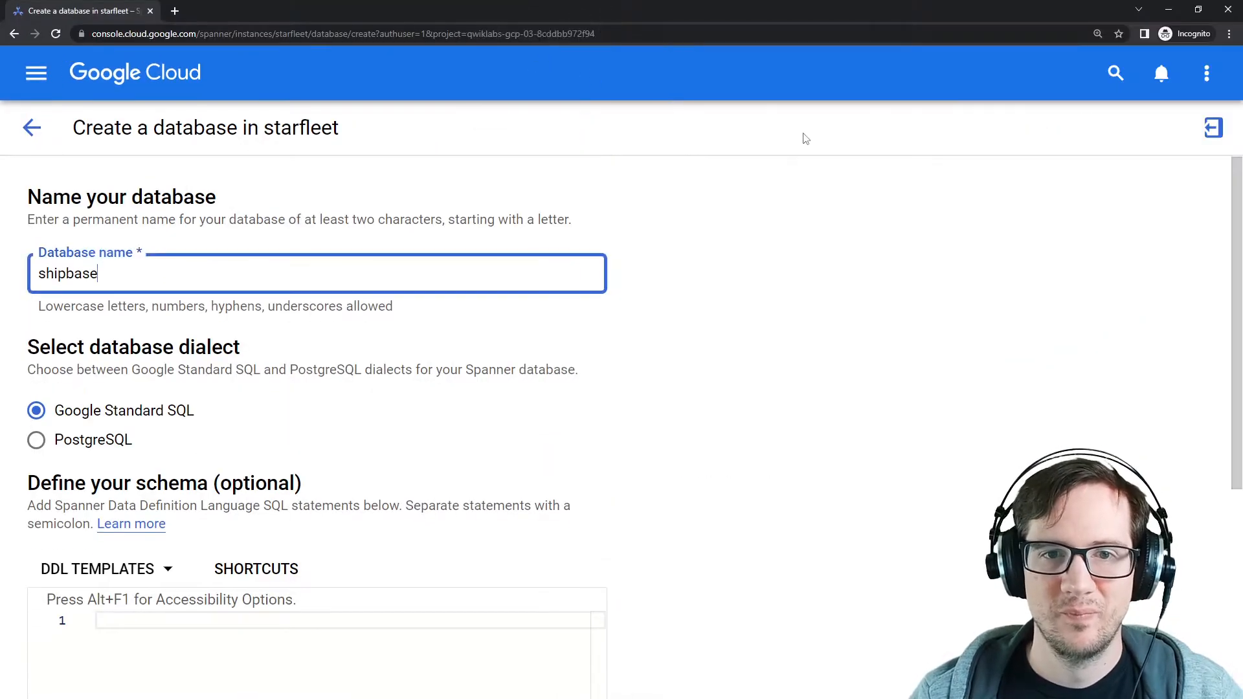
scroll(274, 410, "down", 1)
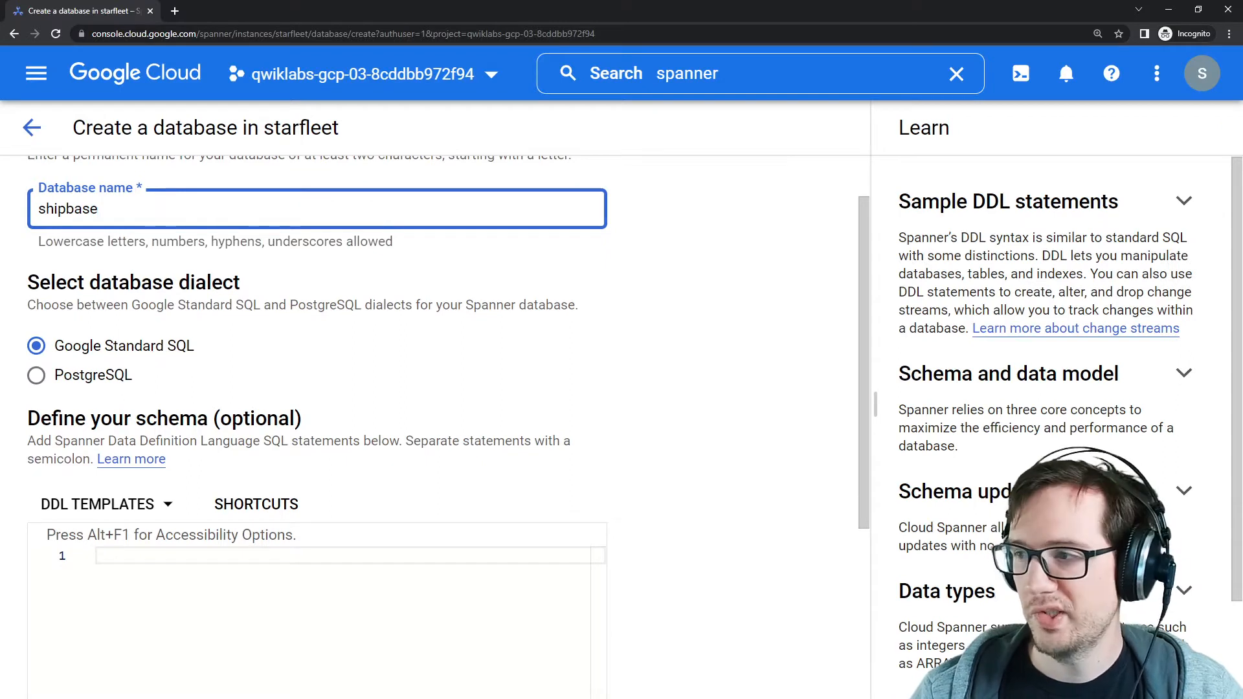
key("alt+Tab")
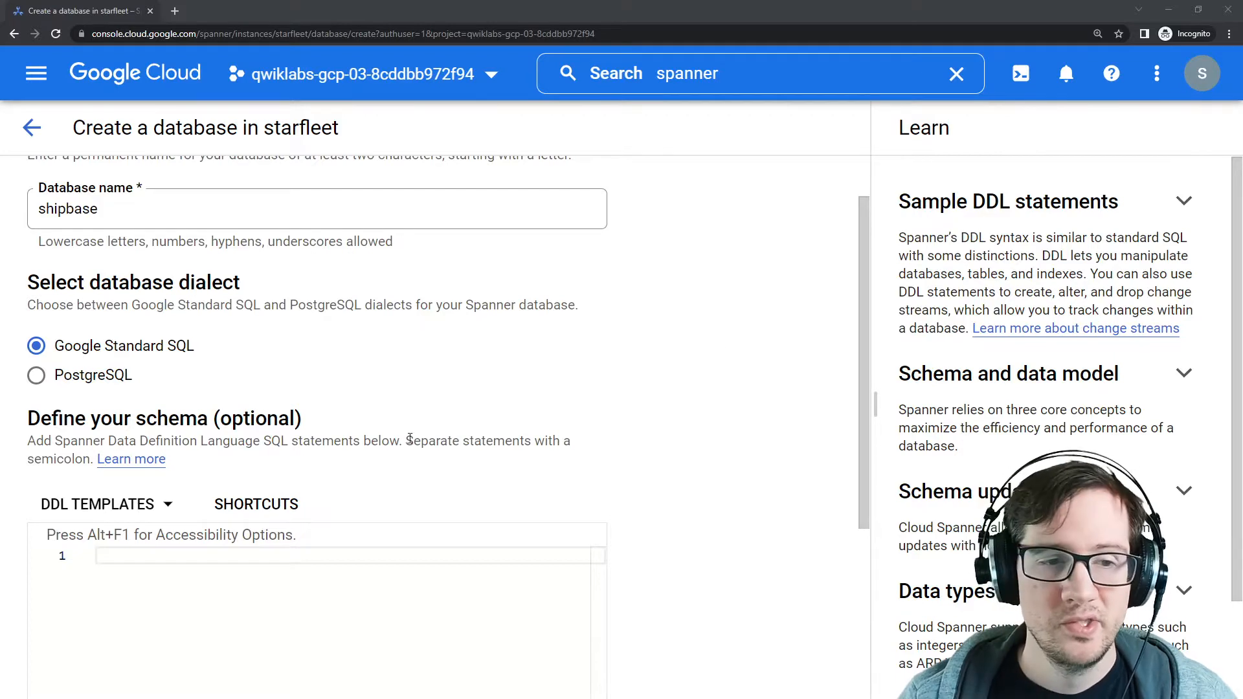
scroll(410, 441, "down", 3)
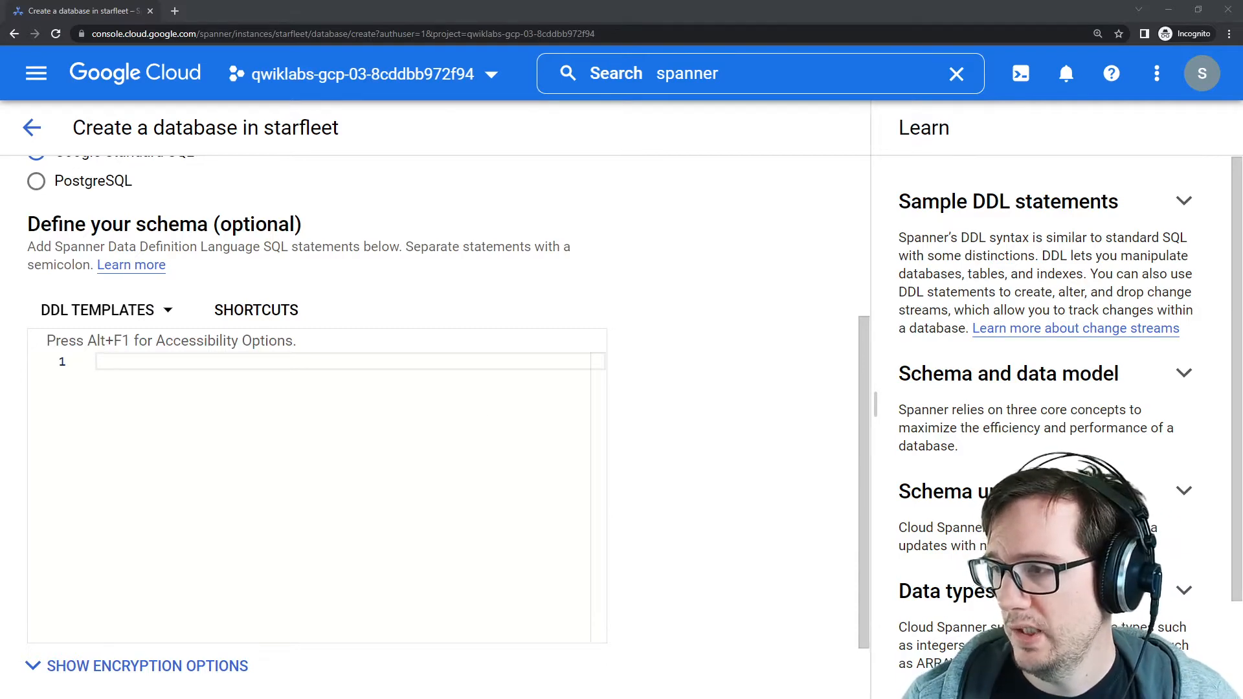
left_click_drag(1242, 123, 1242, 81)
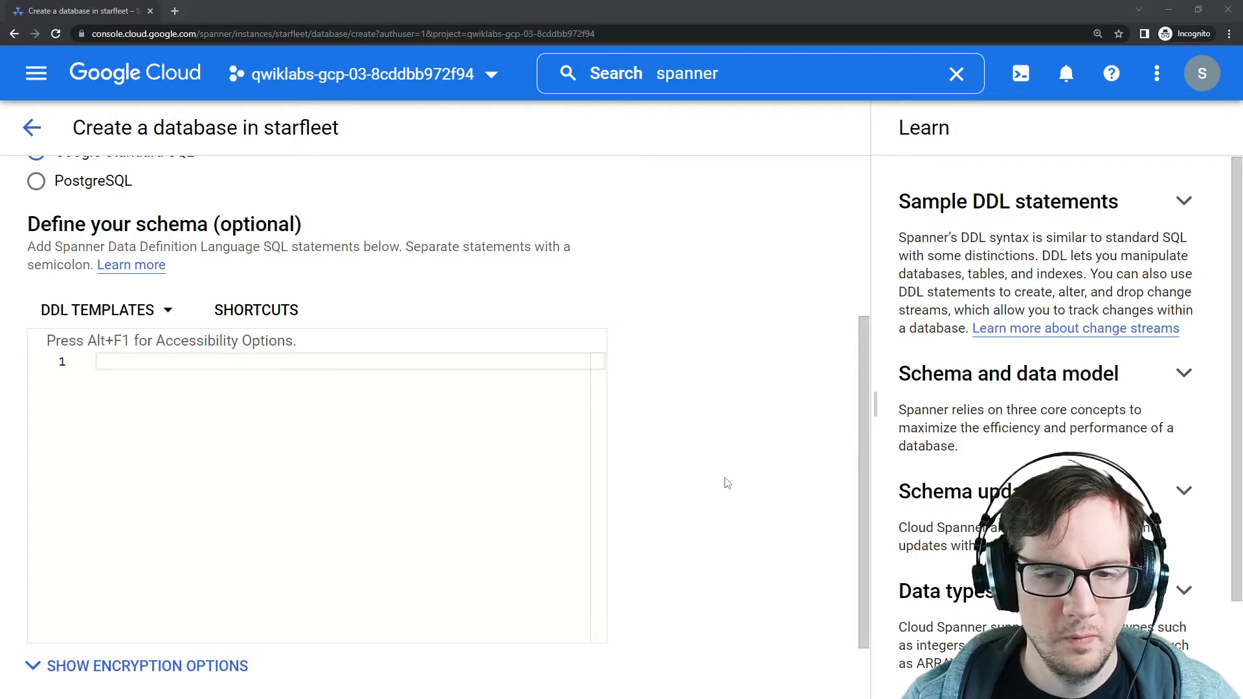
scroll(728, 483, "down", 1)
left_click(91, 654)
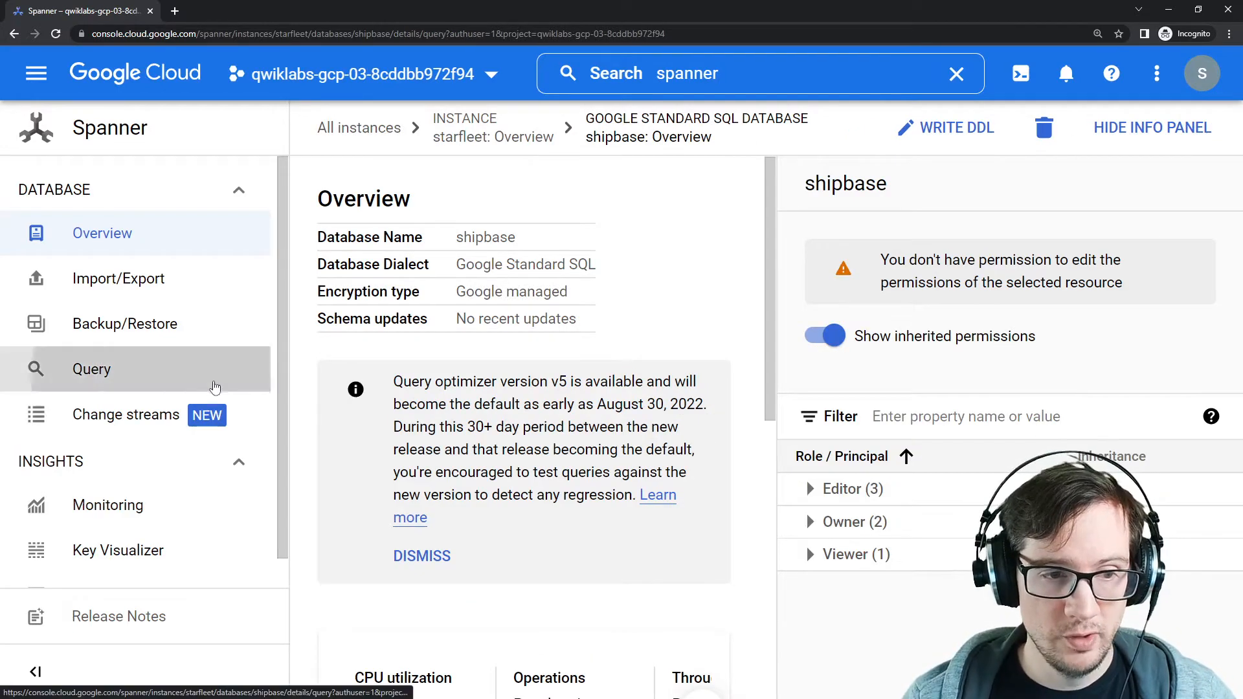
Open the query editor of shipbase, dismiss the templates tip, and paste in the lab page's sample CREATE TABLE statement.
left_click(97, 369)
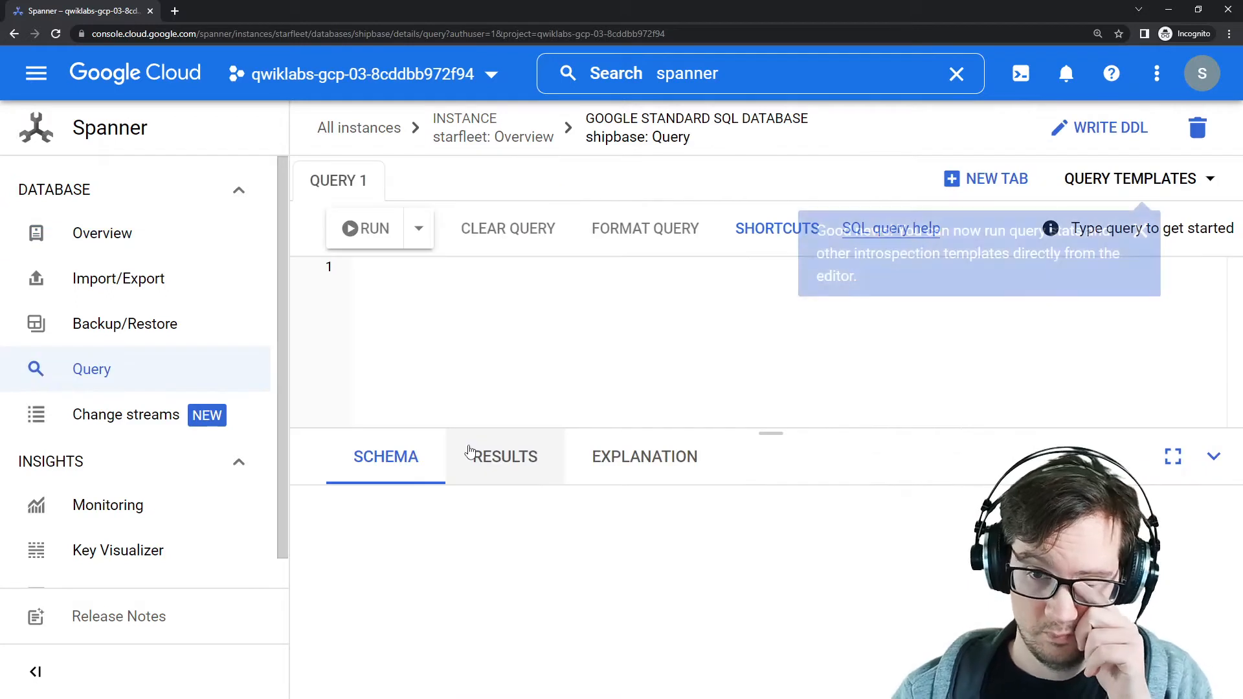
left_click(1141, 232)
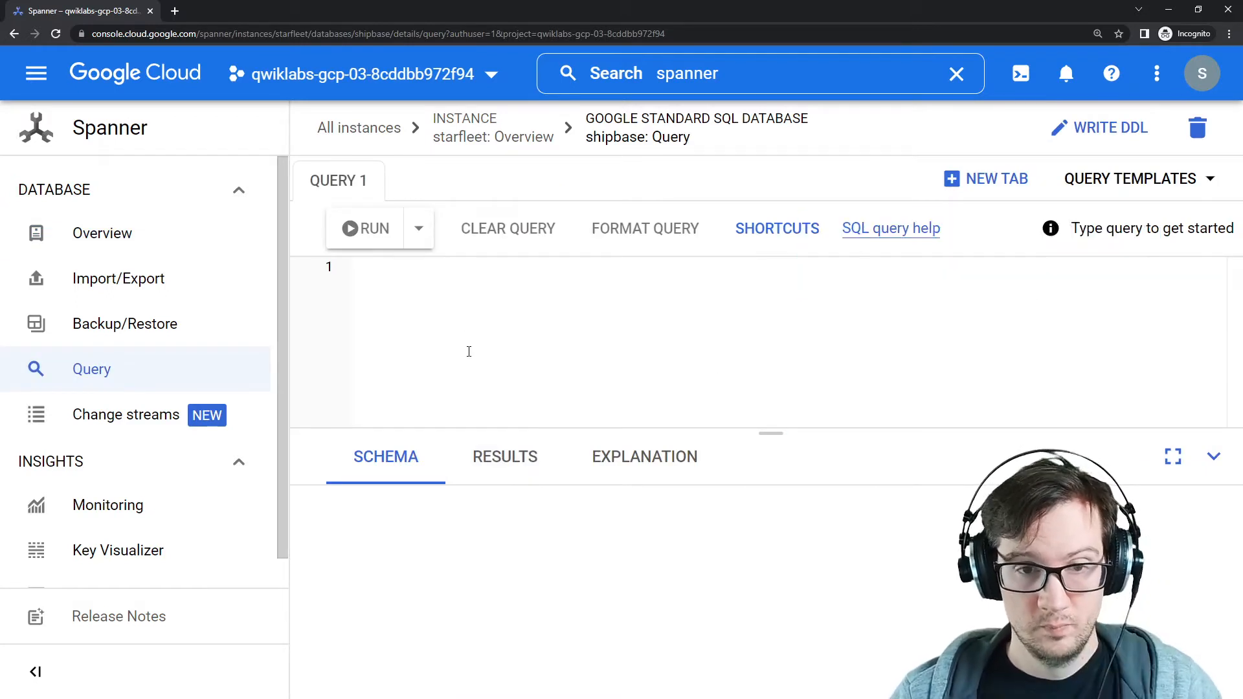
left_click_drag(1242, 83, 1062, 113)
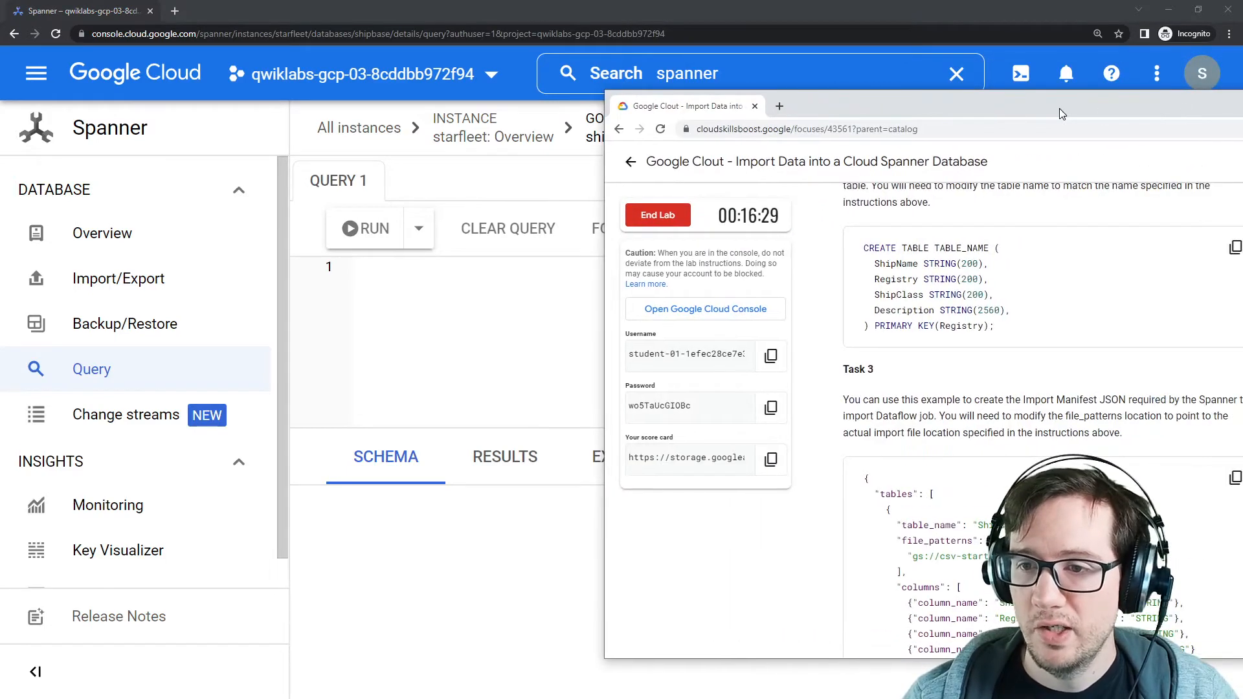
left_click_drag(997, 334, 860, 249)
key("ctrl+c")
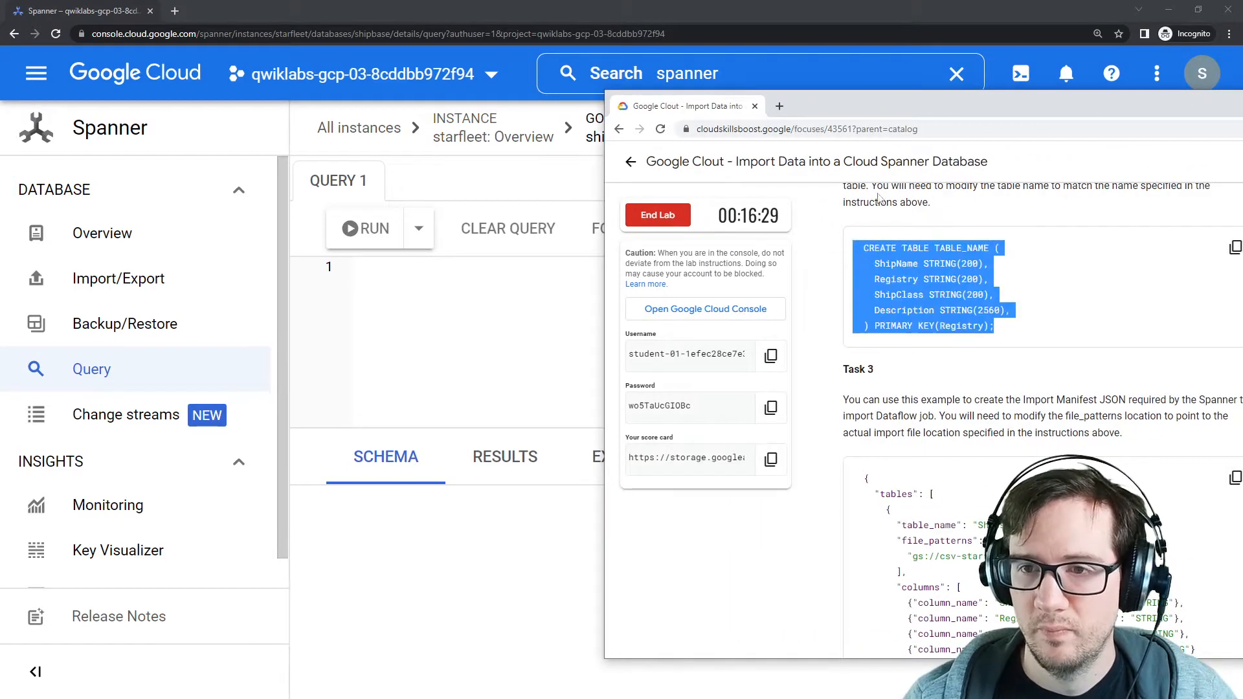
left_click_drag(923, 114, 1242, 114)
left_click(615, 309)
key("ctrl+v")
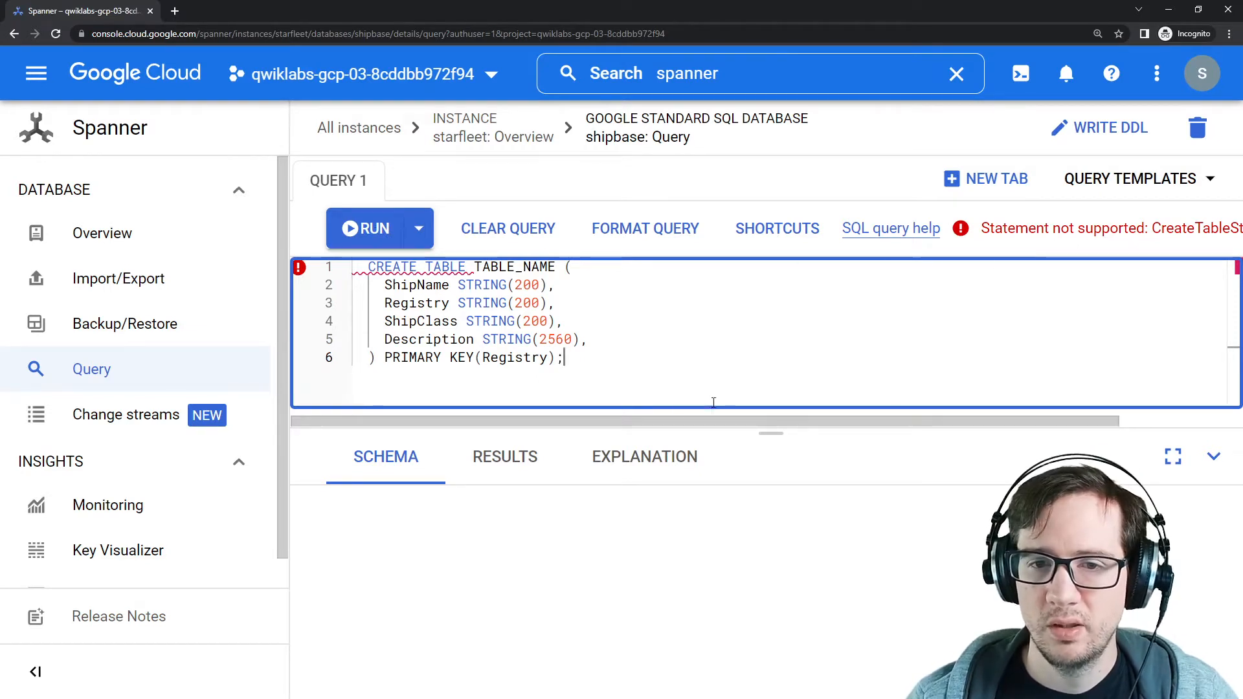
Replace the TABLE_NAME placeholder in the CREATE TABLE statement with StarShips.
left_click_drag(705, 421, 596, 424)
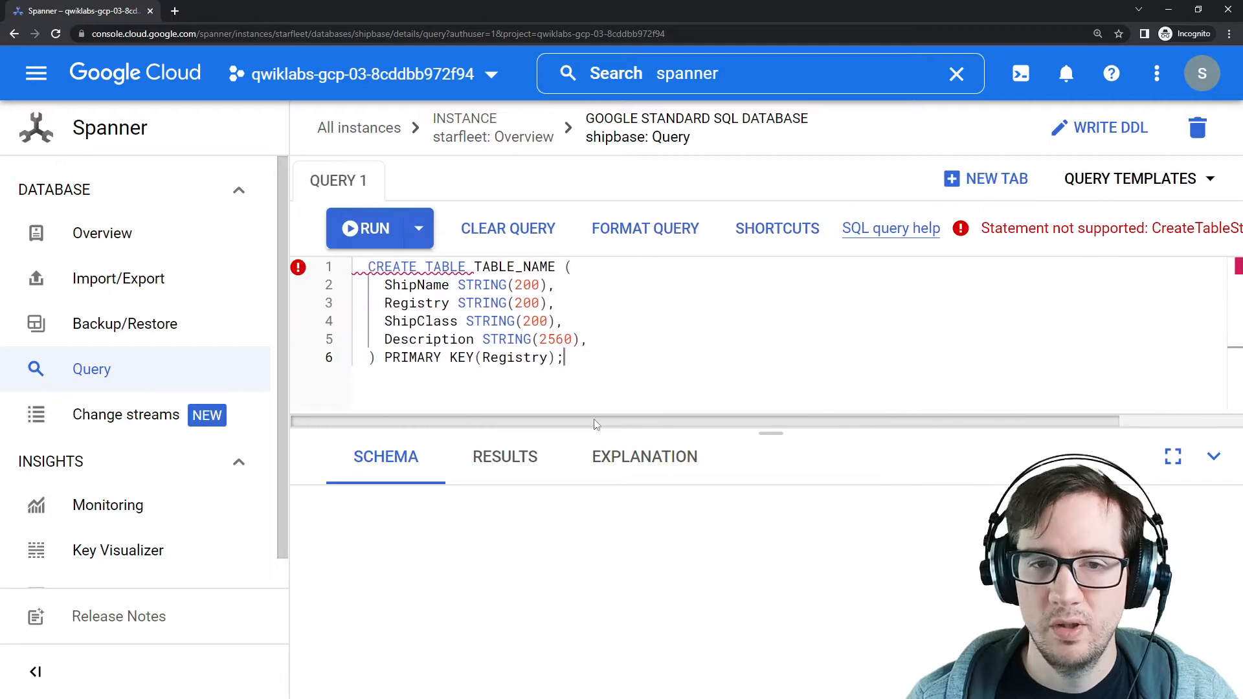
double_click(511, 267)
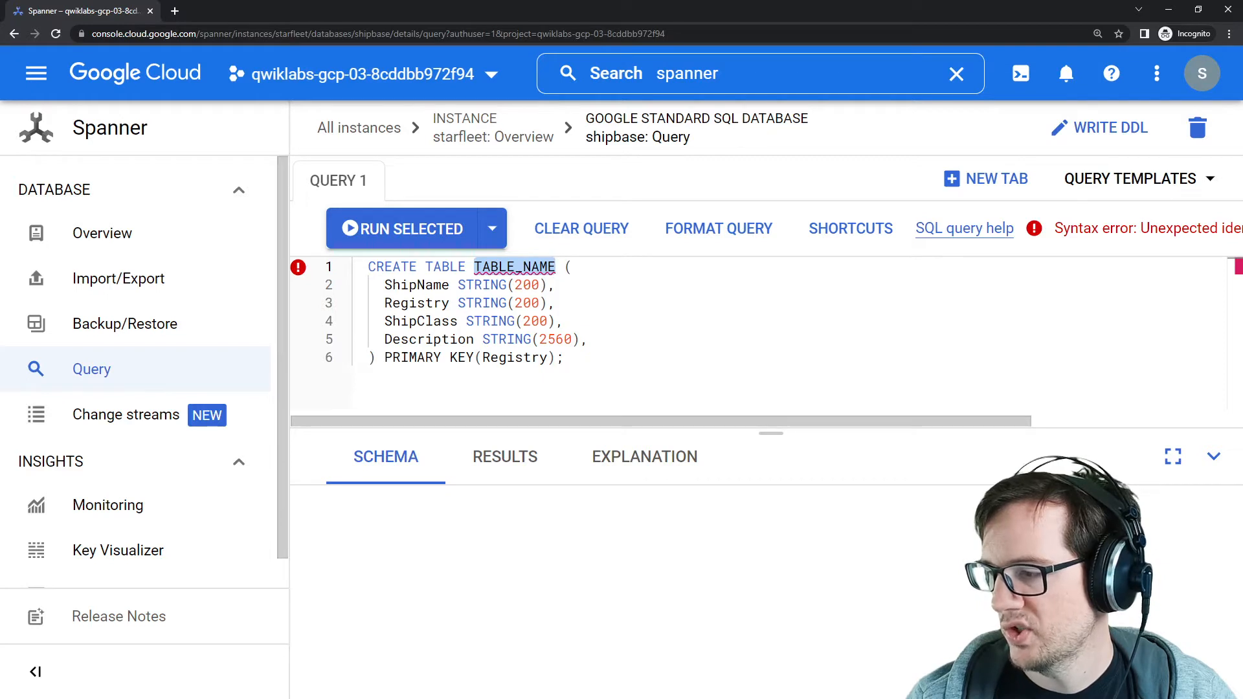
type("StarShips")
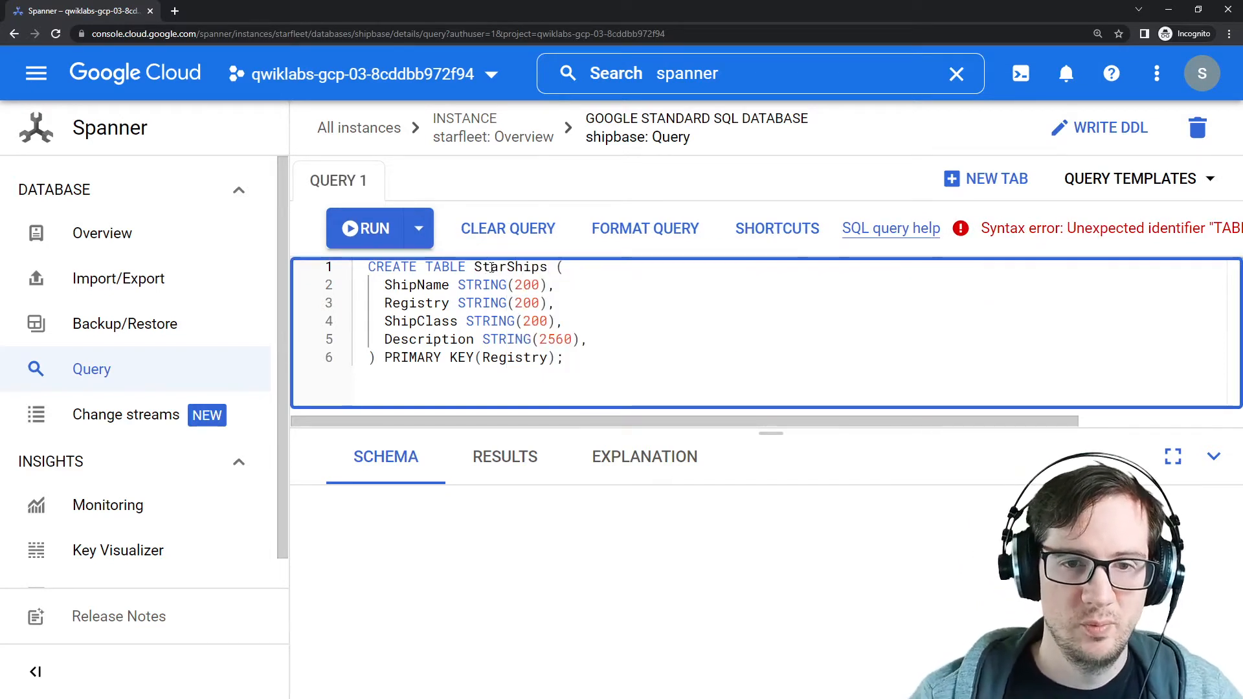
double_click(497, 274)
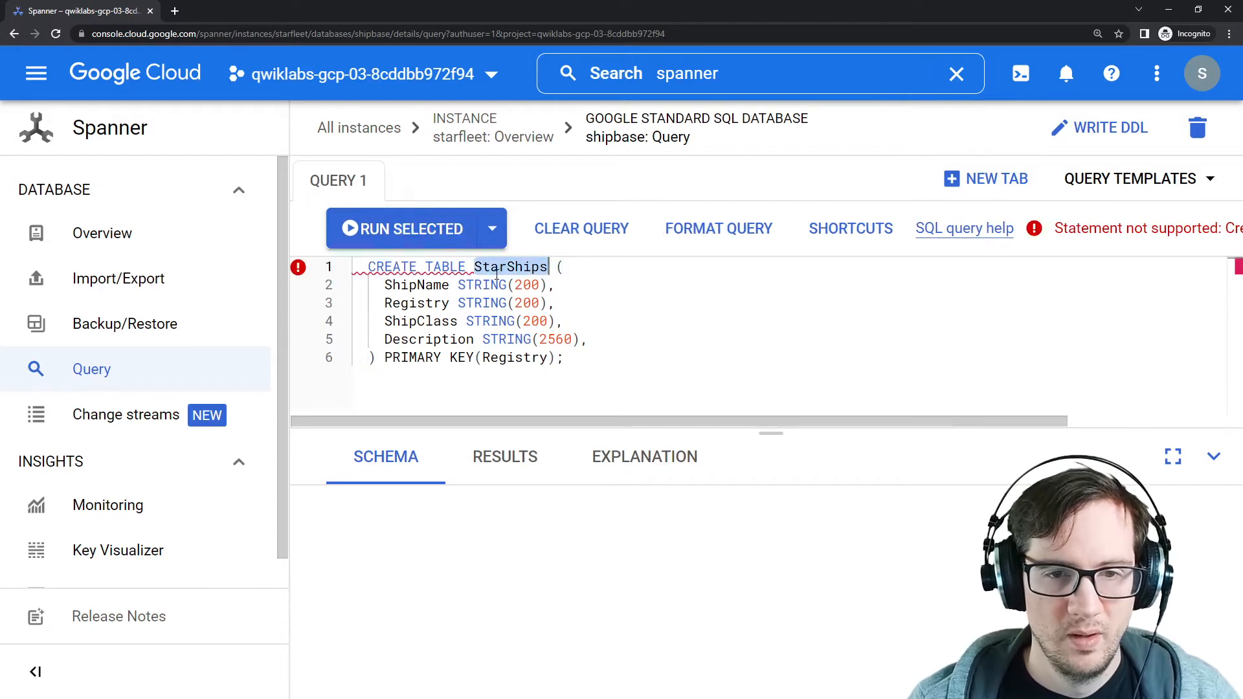
left_click(522, 321)
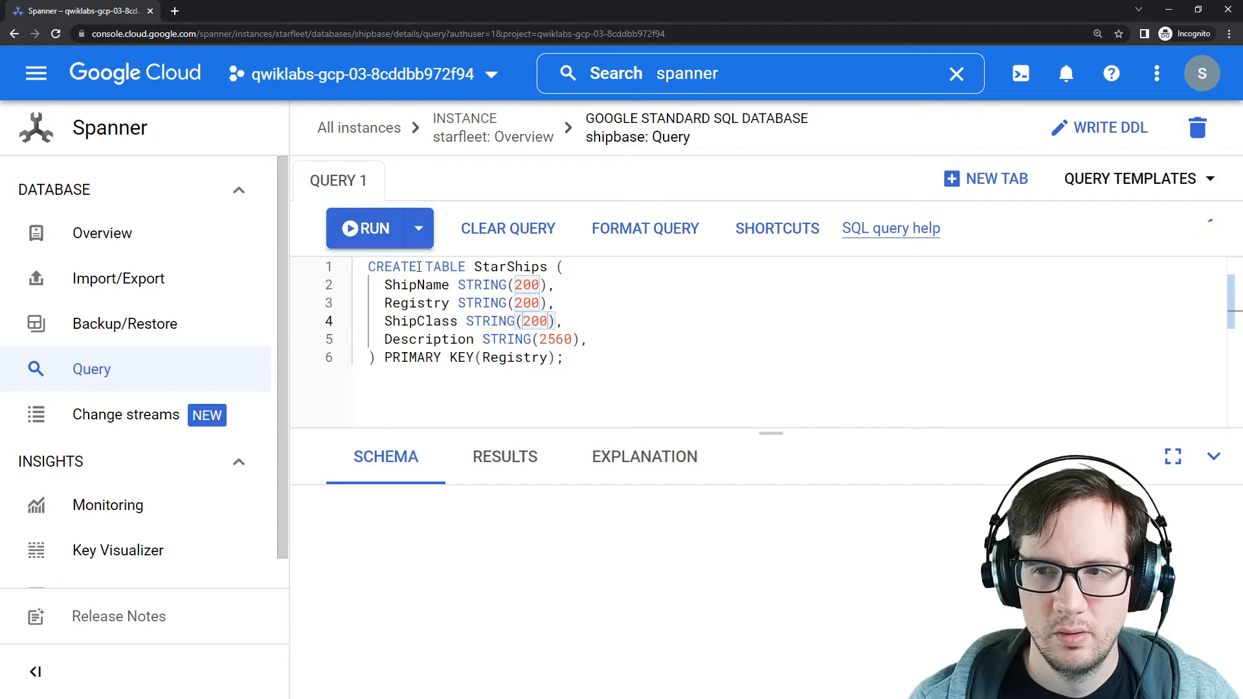
Try to run the StarShips CREATE TABLE statement in the query editor, and dismiss the satisfaction survey.
left_click(368, 228)
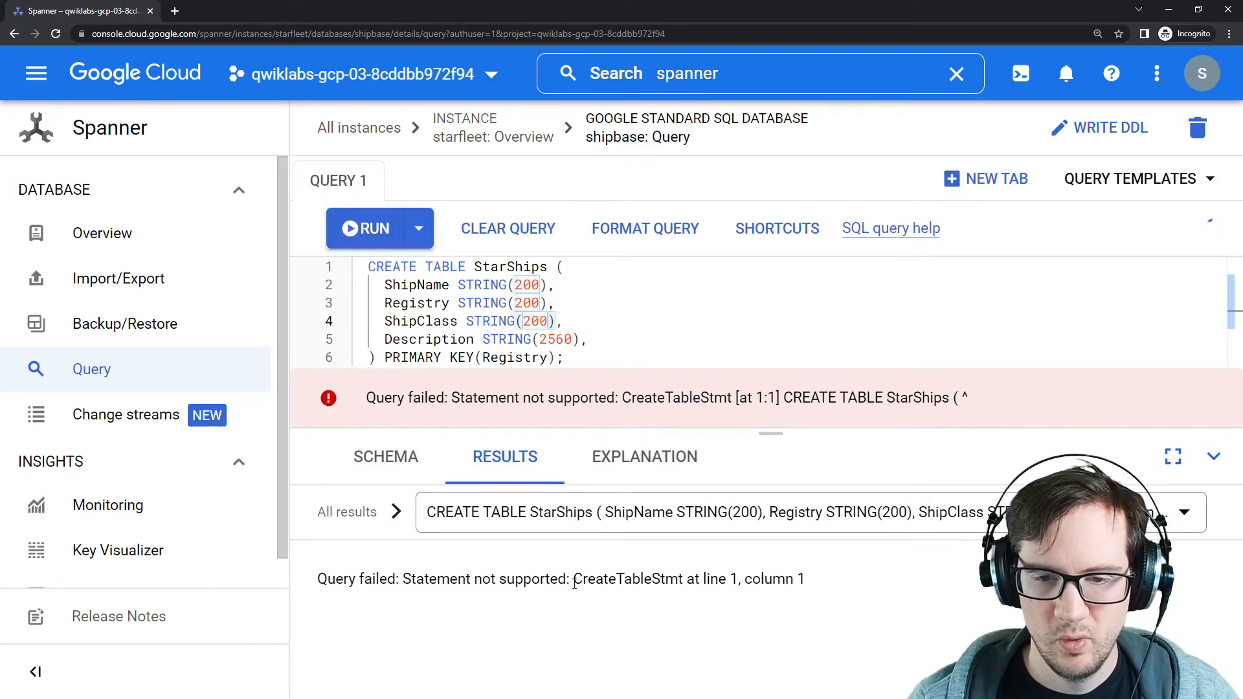
left_click_drag(574, 580, 693, 581)
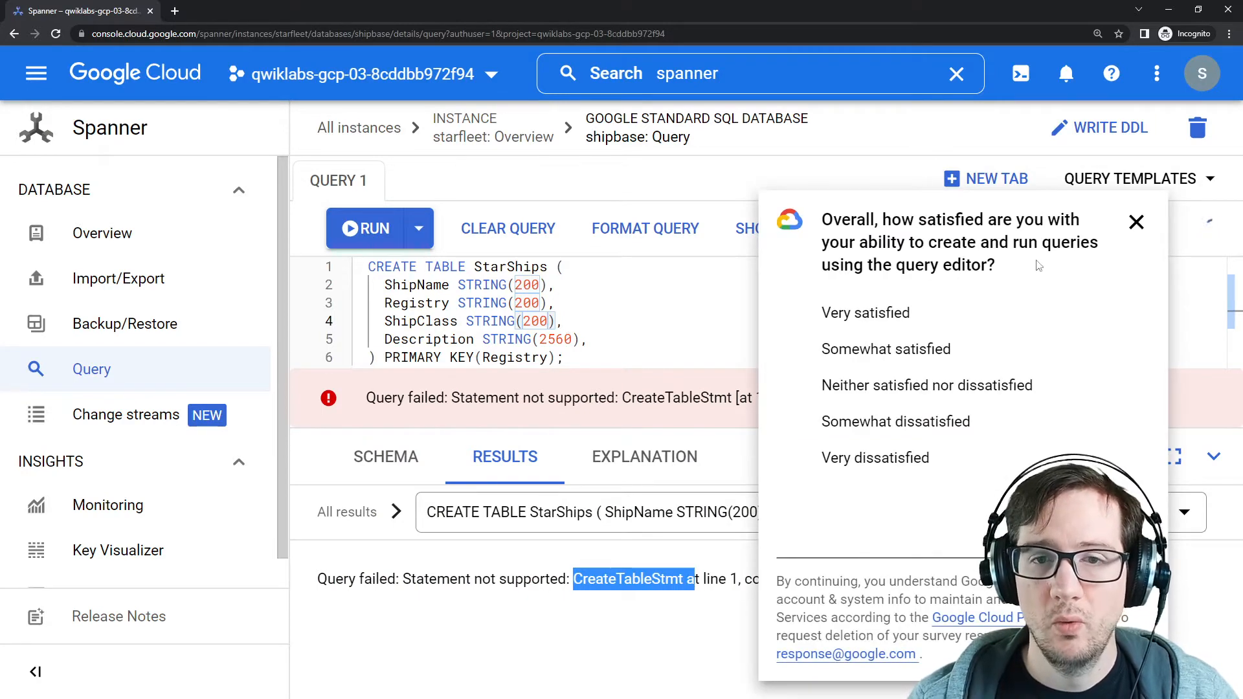
left_click(1133, 222)
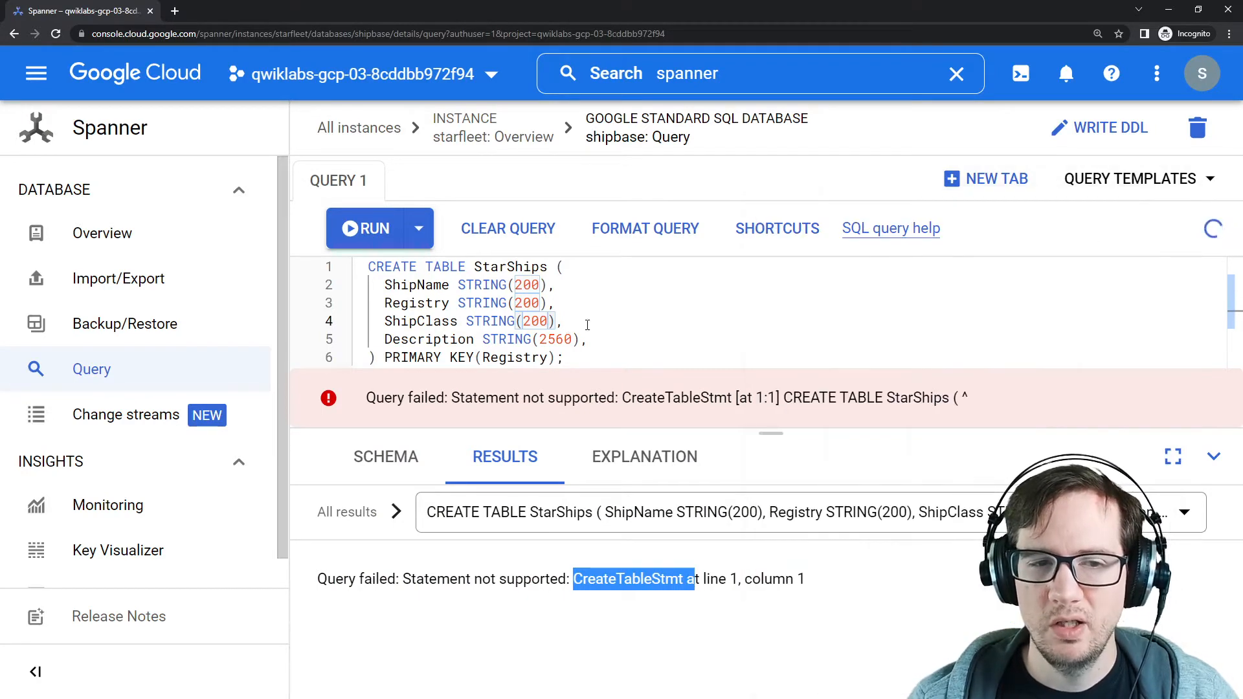
left_click(505, 324)
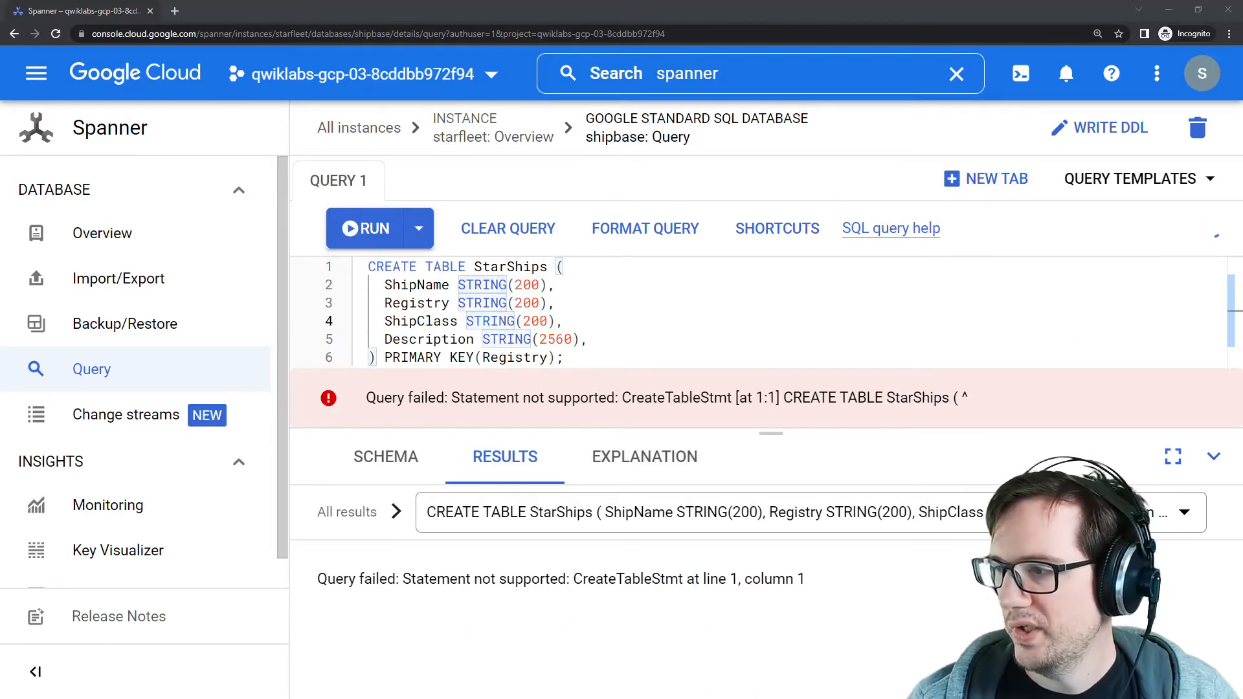
Bring the lab page into view and review its destination table requirements, table schema and challenge tasks.
left_click_drag(1242, 127, 814, 111)
scroll(627, 308, "down", 7)
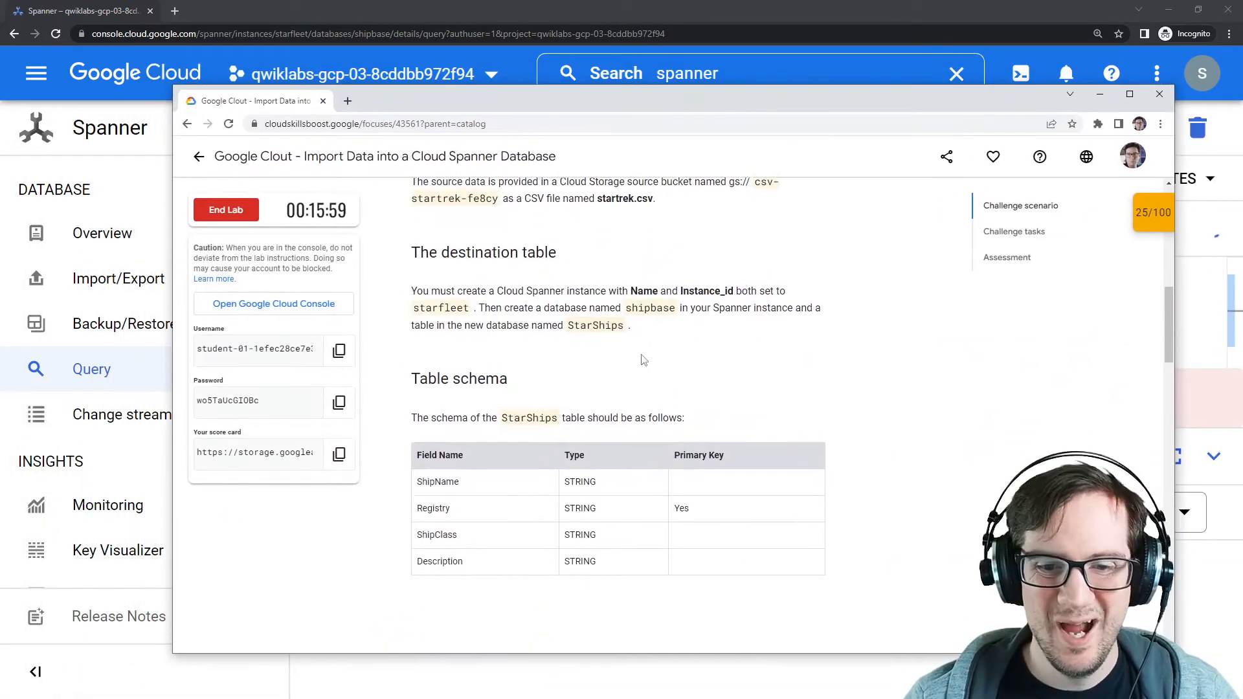
scroll(627, 307, "down", 3)
scroll(626, 317, "up", 6)
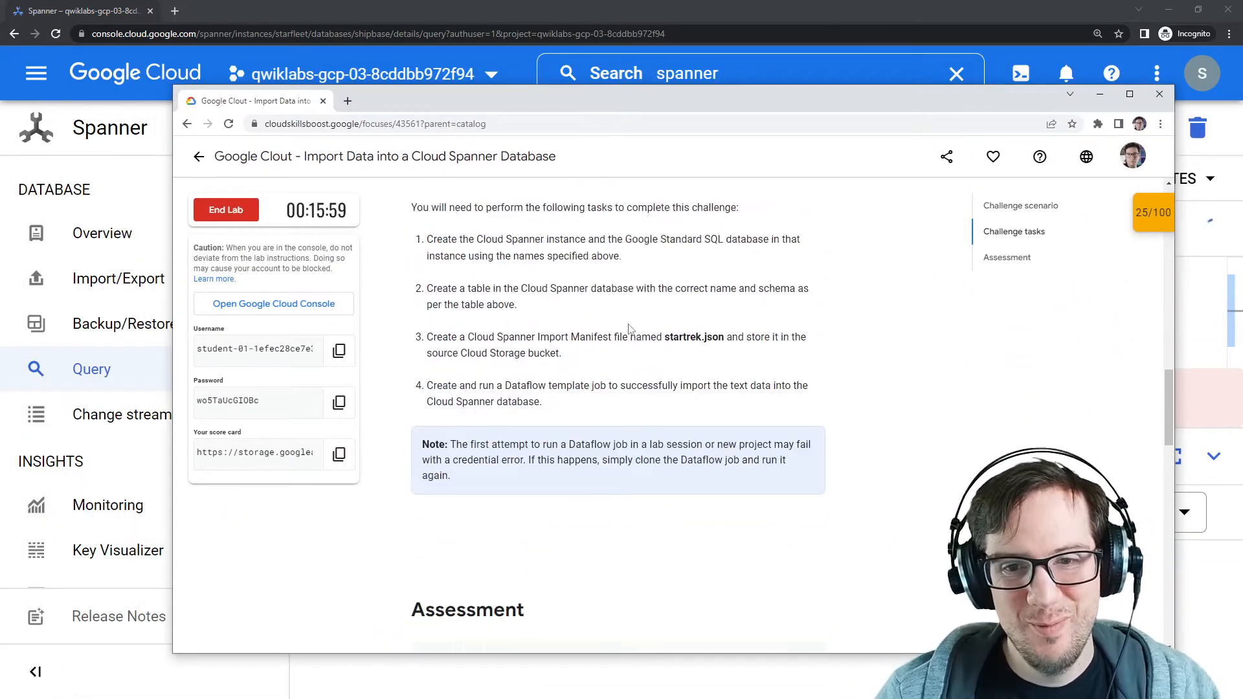
scroll(626, 329, "up", 5)
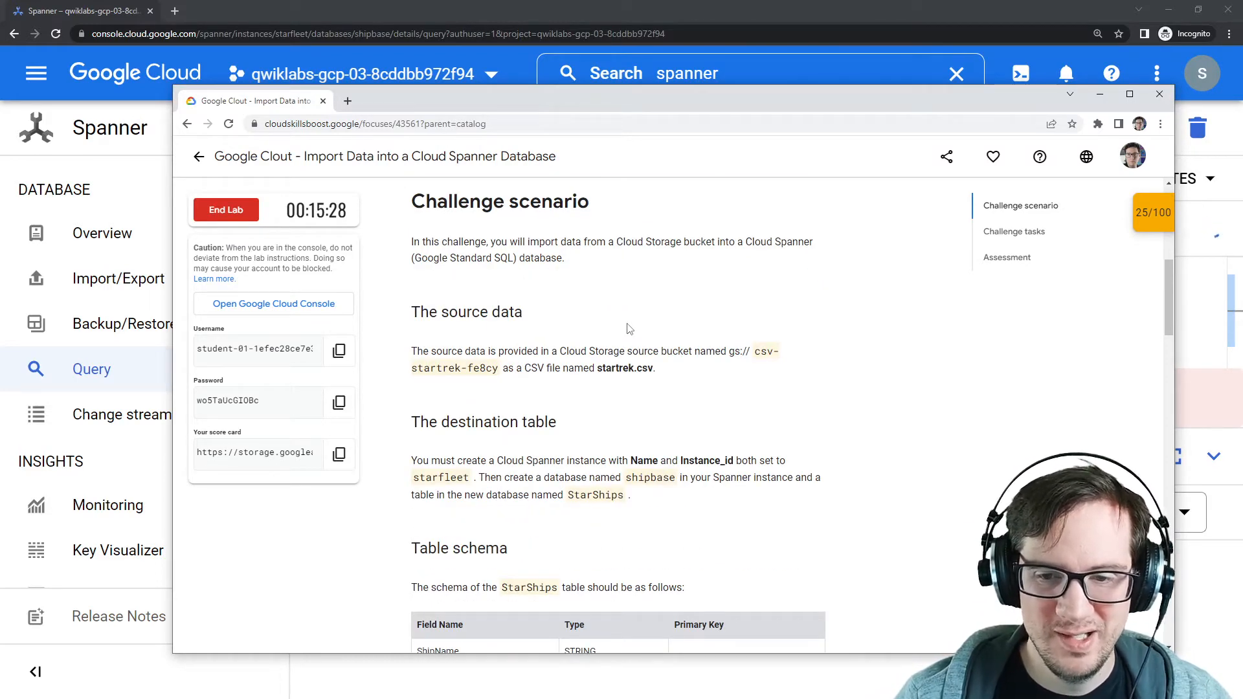
Move the lab page out of the way and open the DDL statement editor for the shipbase database.
scroll(627, 329, "down", 1)
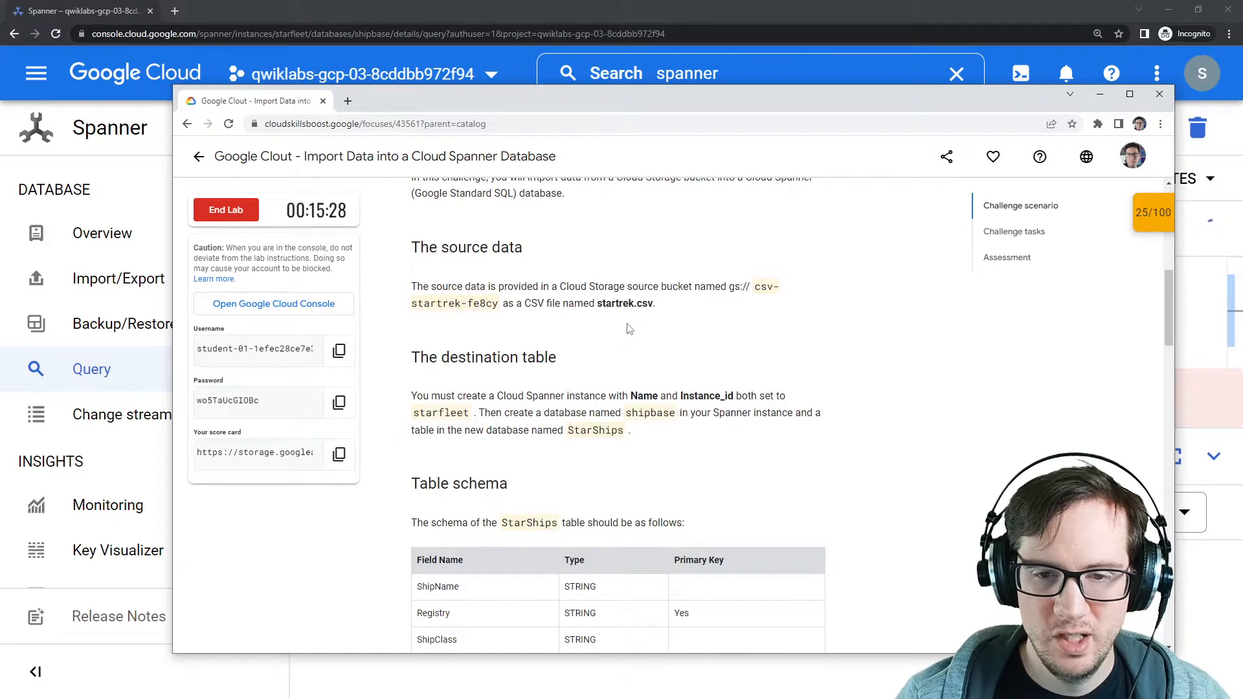
left_click_drag(635, 95, 1242, 52)
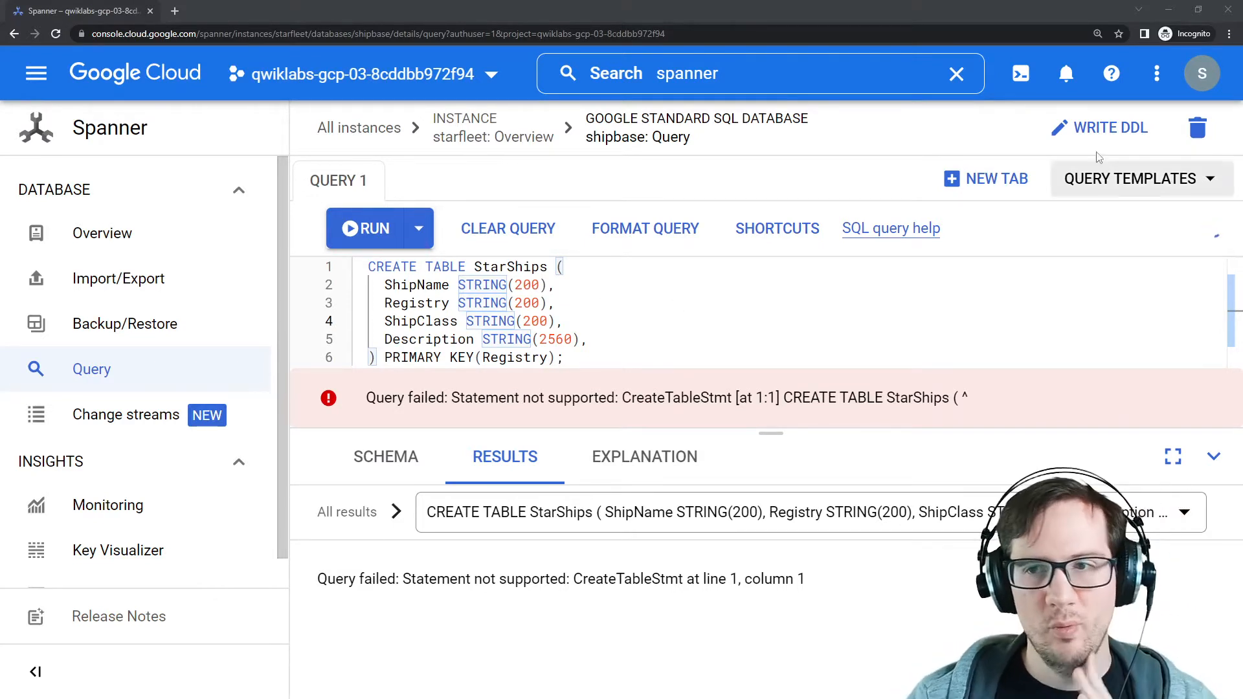
left_click(1112, 132)
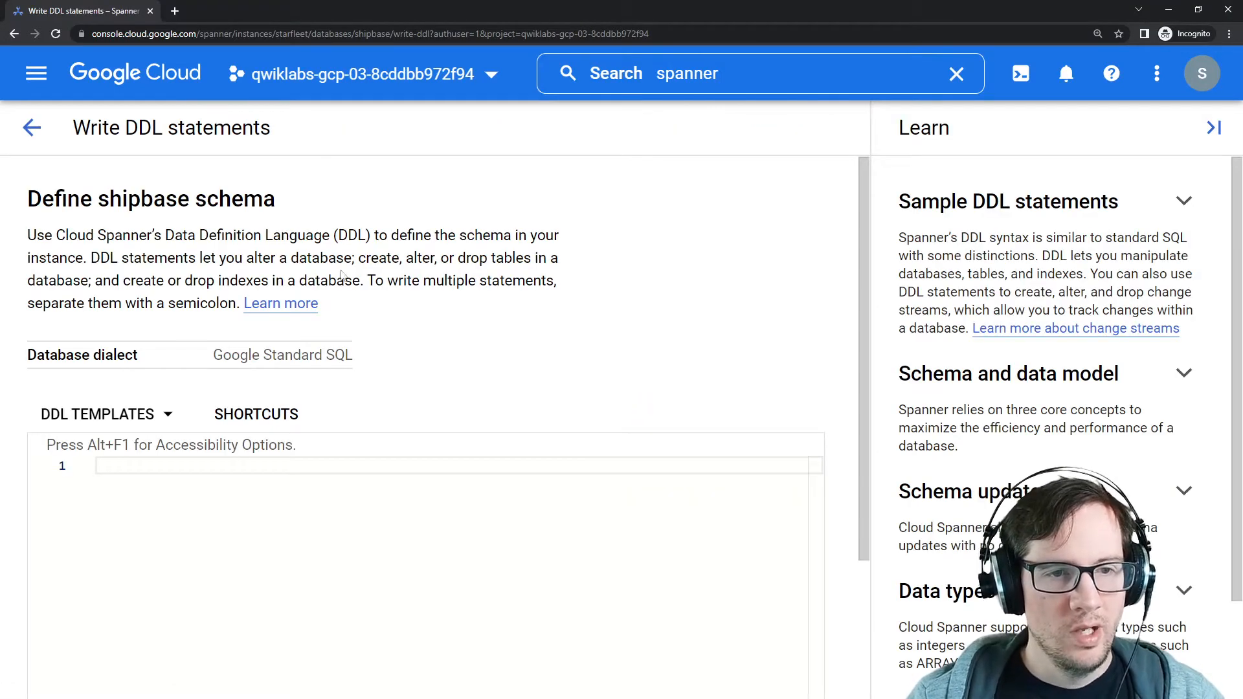
left_click_drag(219, 258, 554, 251)
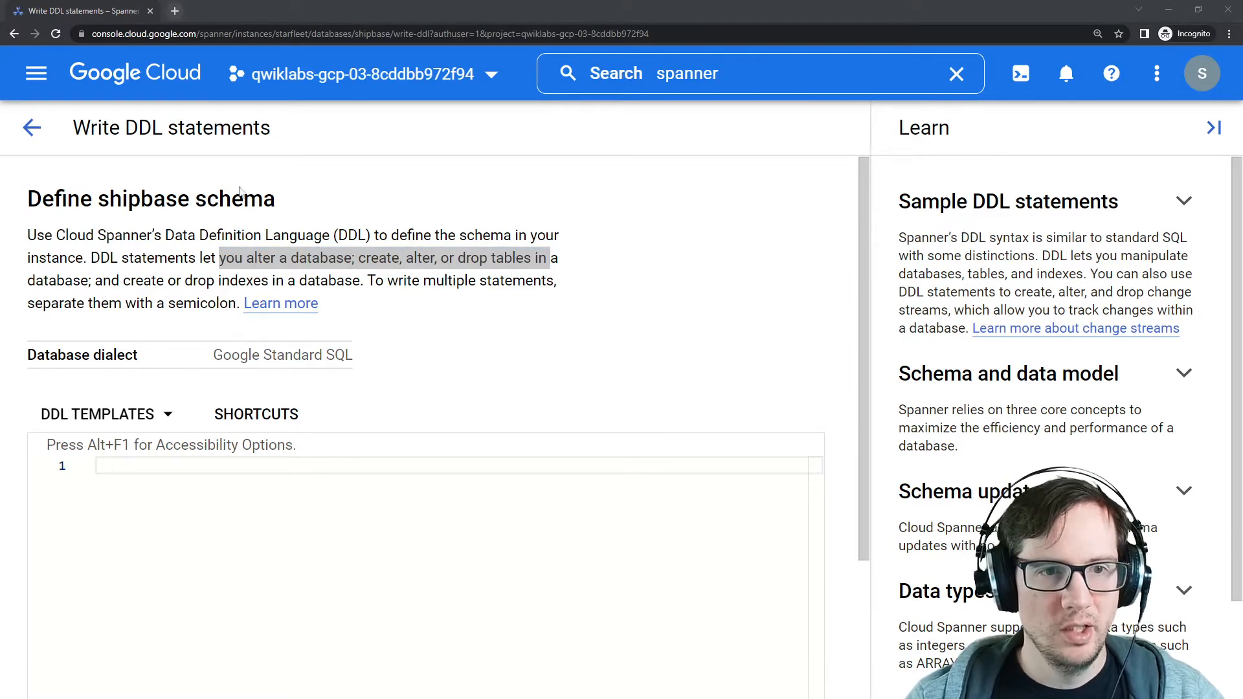
Search the web for "sql ddl" in a new tab, look over the results and return to the Spanner DDL editor.
left_click(174, 11)
type("sql ddl")
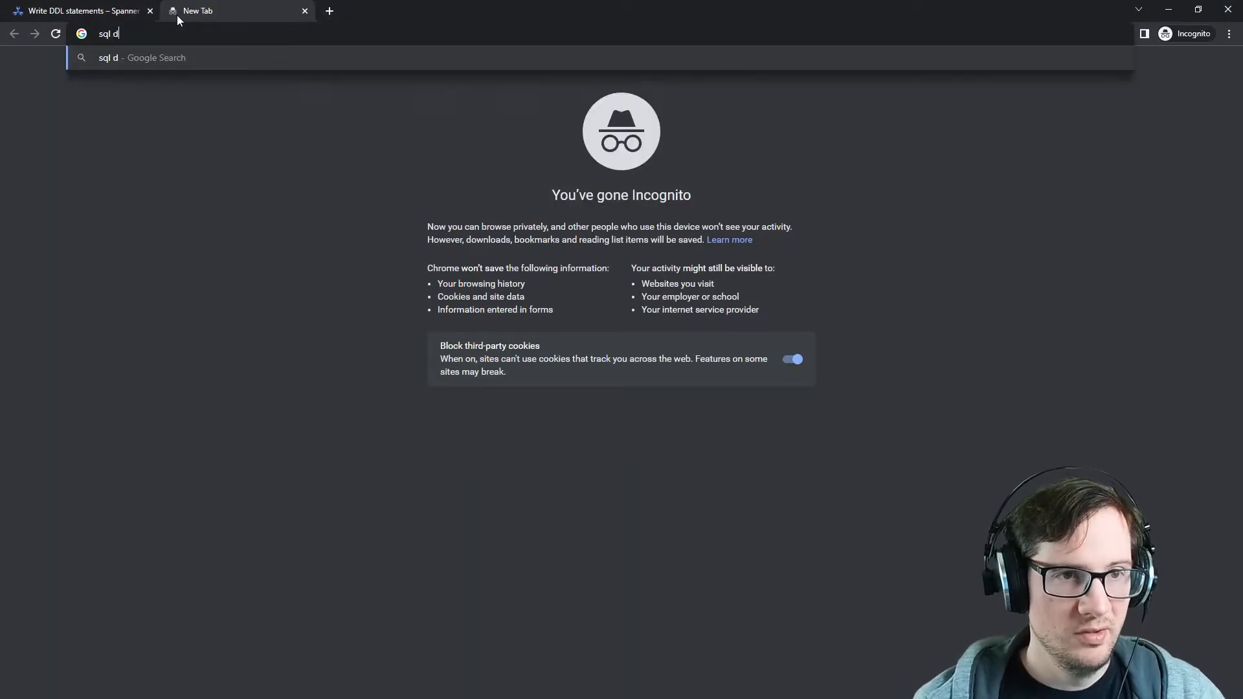
key("Return")
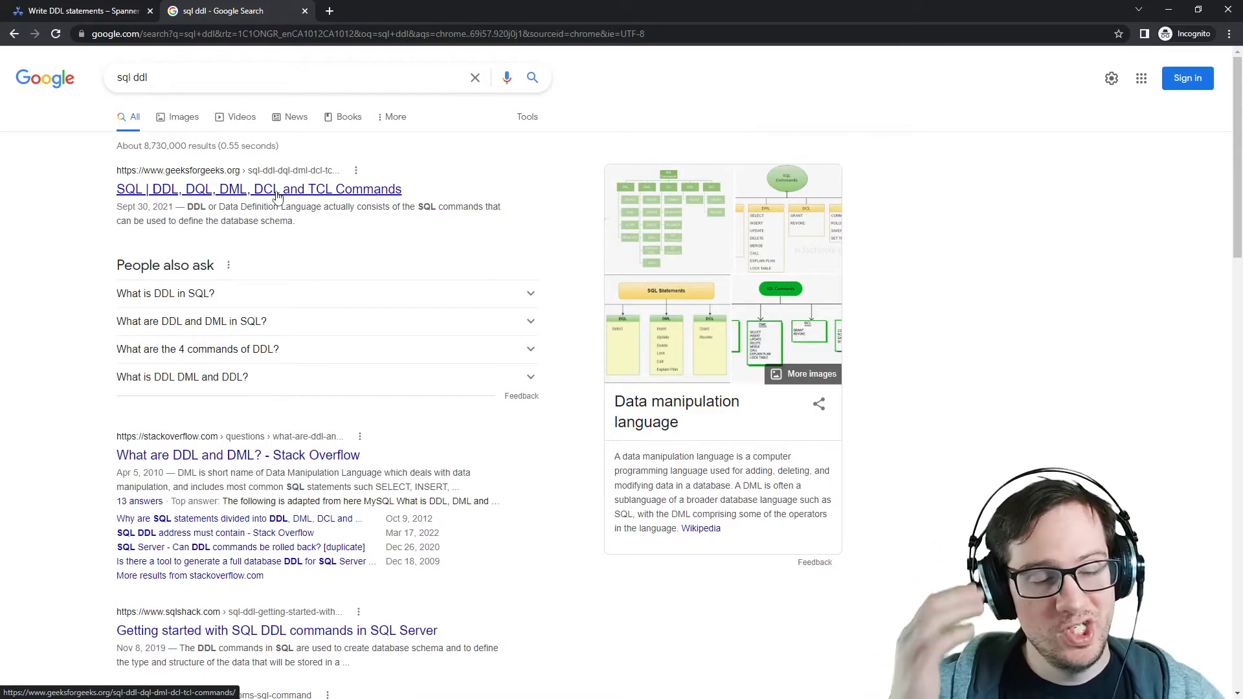
left_click(119, 14)
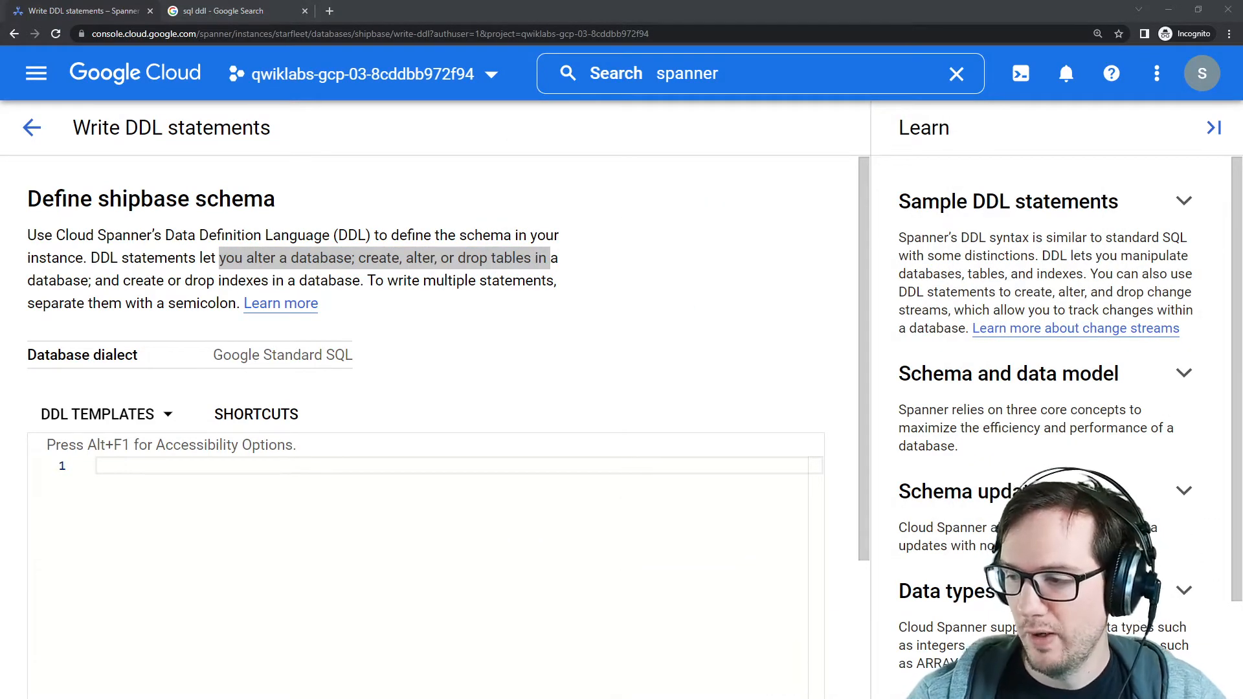
Paste the sample CREATE TABLE statement with STRING(200) fields, Description STRING(2560) and primary key Registry into the shipbase DDL editor.
left_click(277, 523)
type("CREATE TABLE Ships (   ShipName STRING(100),   Registry STRING(100),   ShipClass STRING(100),   Description STRING(2500),   ) PRIMARY KEY(Registry);")
scroll(273, 473, "down", 2)
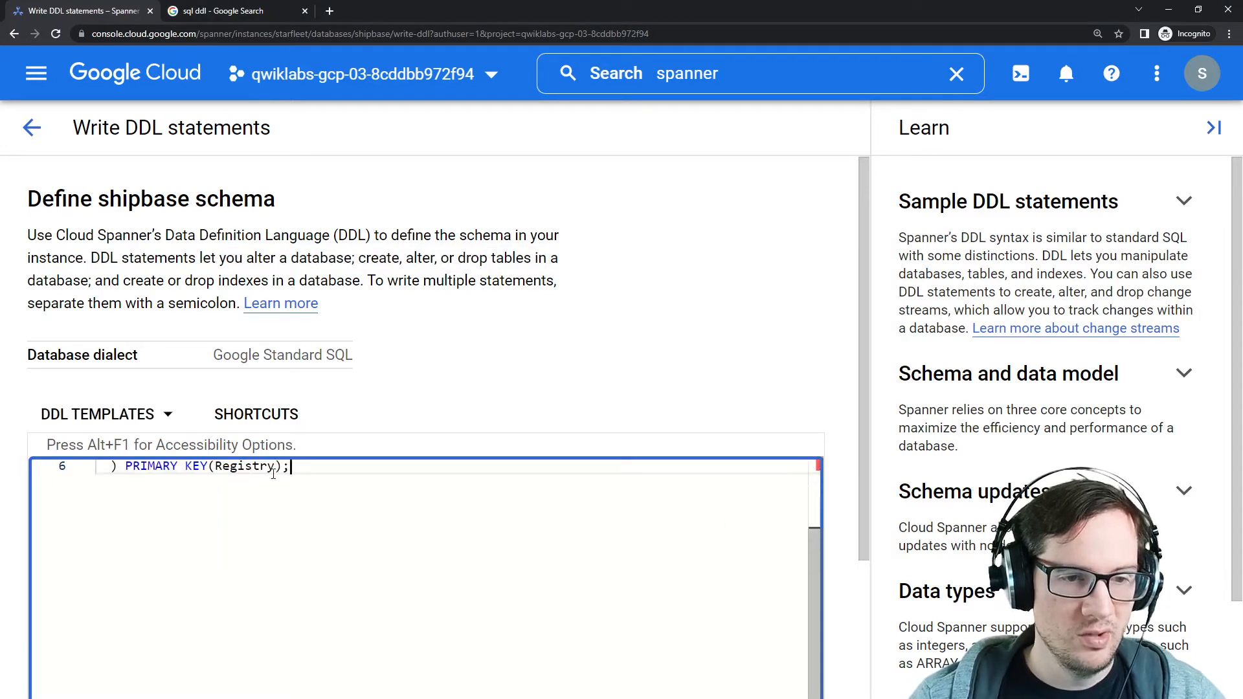
scroll(273, 474, "up", 2)
left_click(699, 345)
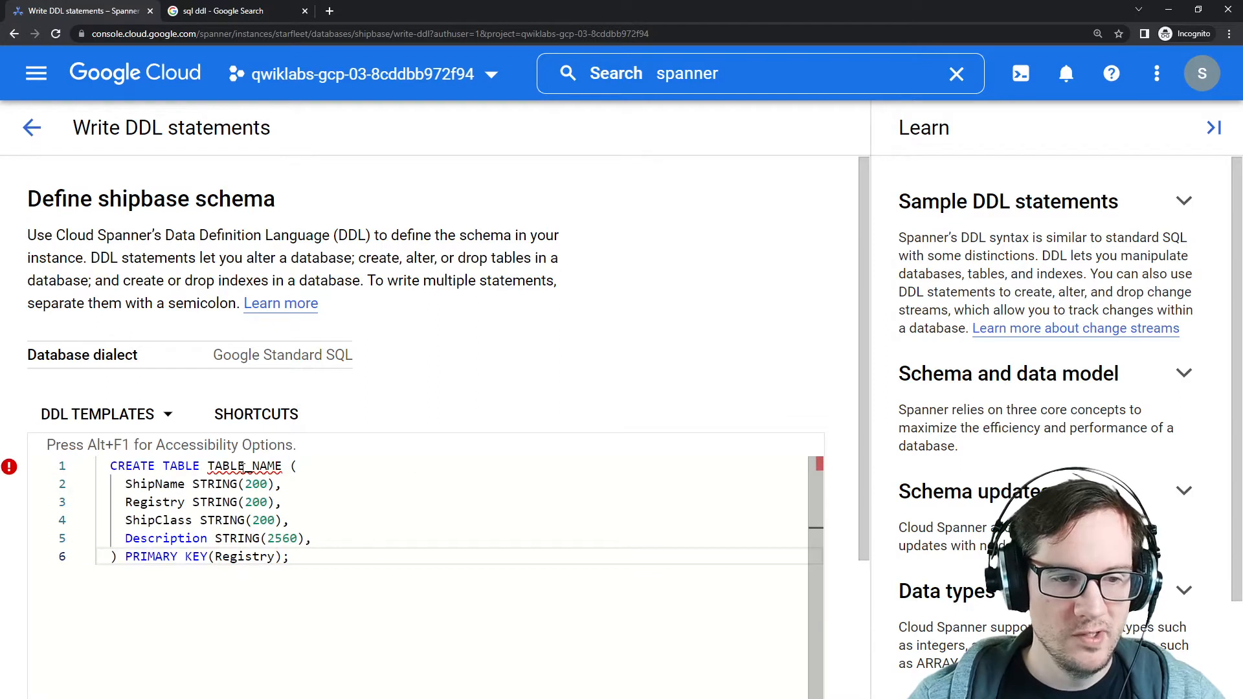
Replace the TABLE_NAME placeholder in the DDL statement with StarShips.
double_click(244, 467)
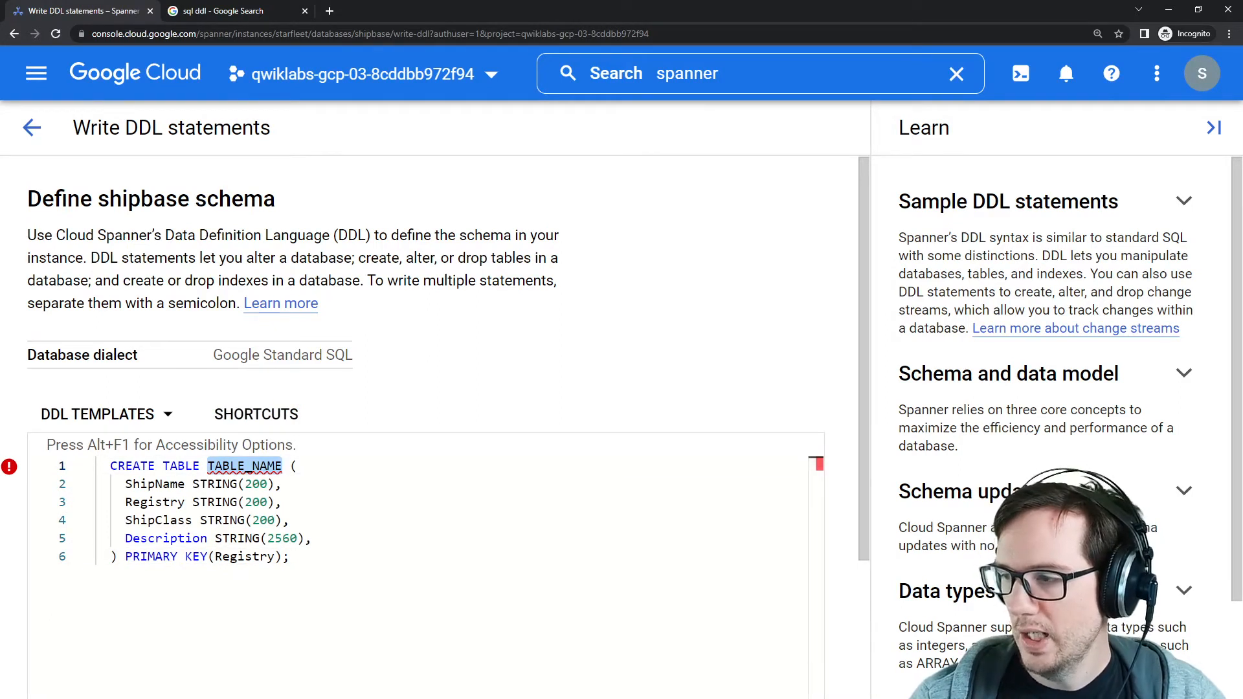
key("alt+Tab")
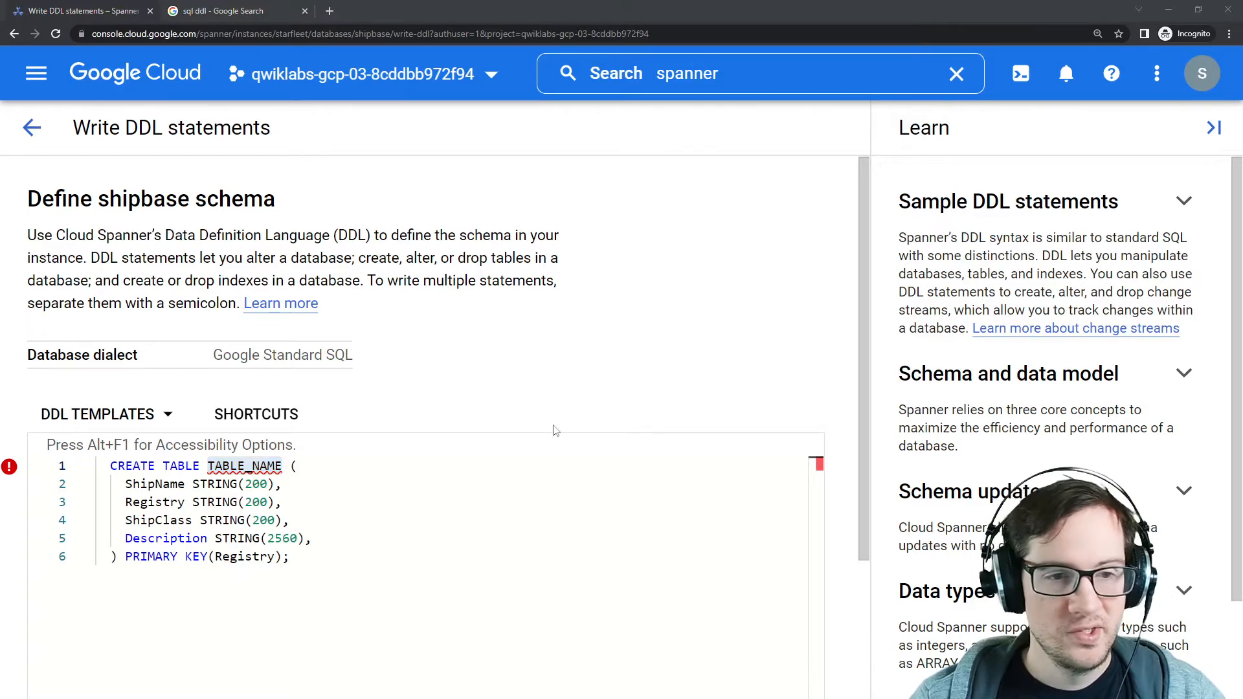
key("alt+Tab")
type("StarShips")
left_click(300, 521)
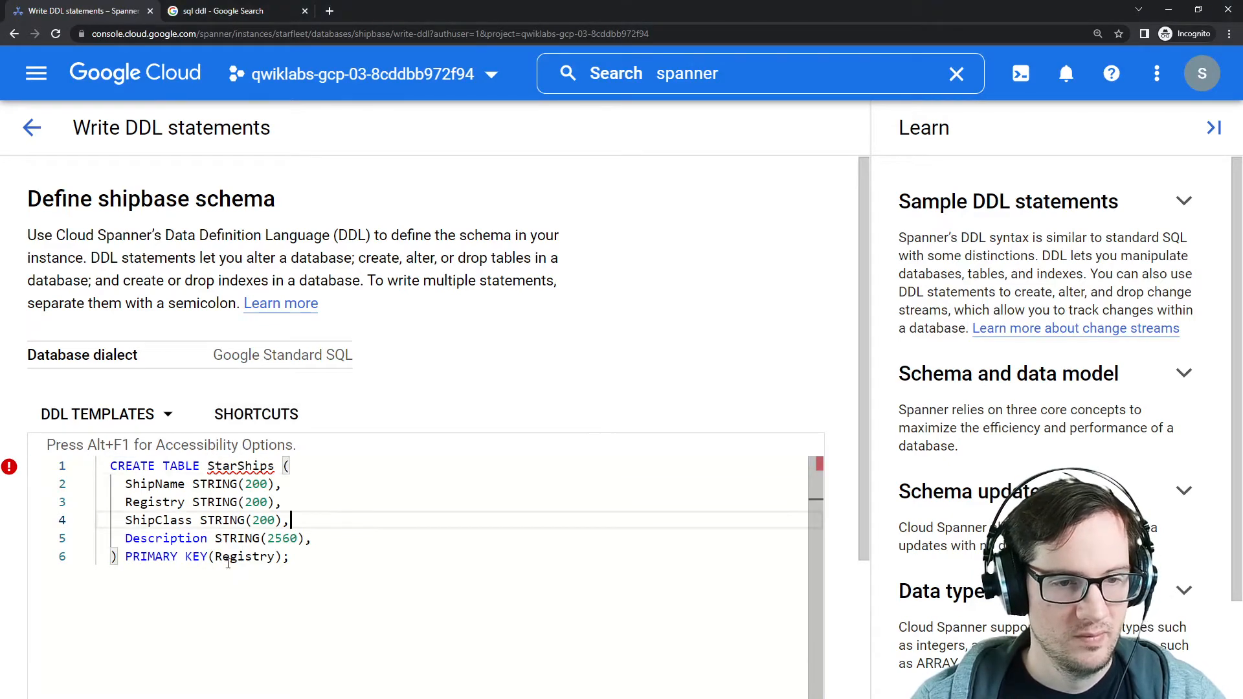
Try to submit the StarShips DDL statement with its trailing semicolon.
scroll(223, 557, "down", 2)
scroll(732, 347, "down", 3)
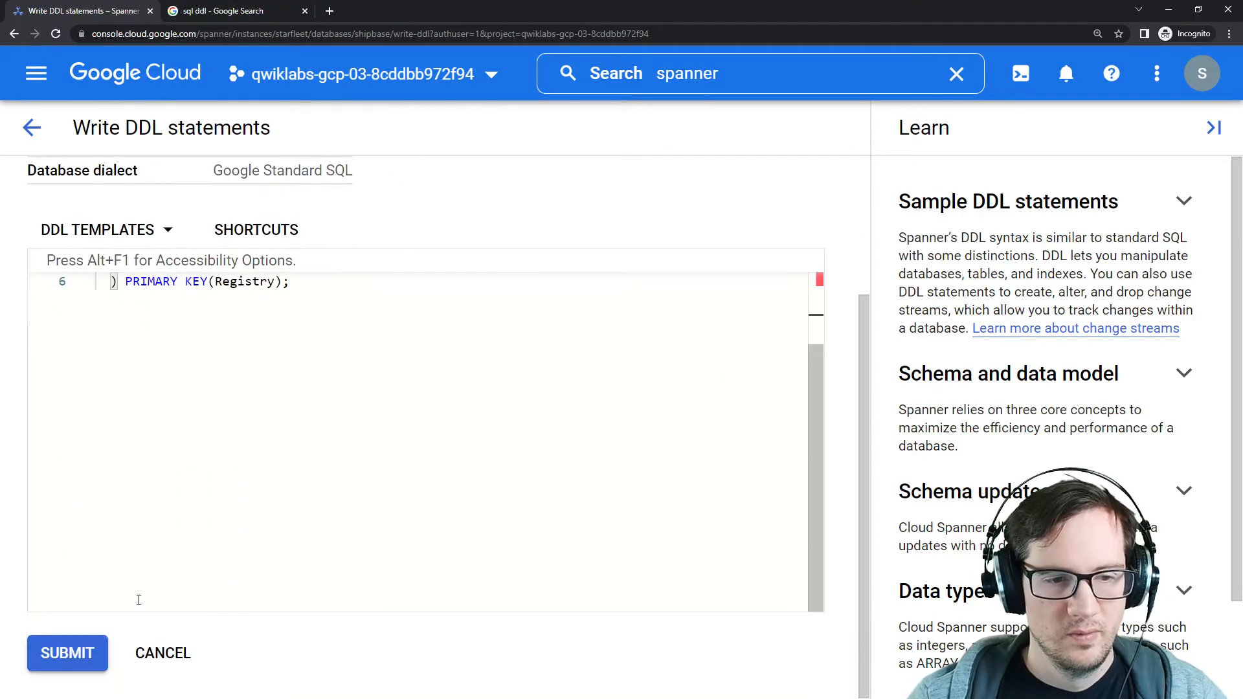
left_click(83, 653)
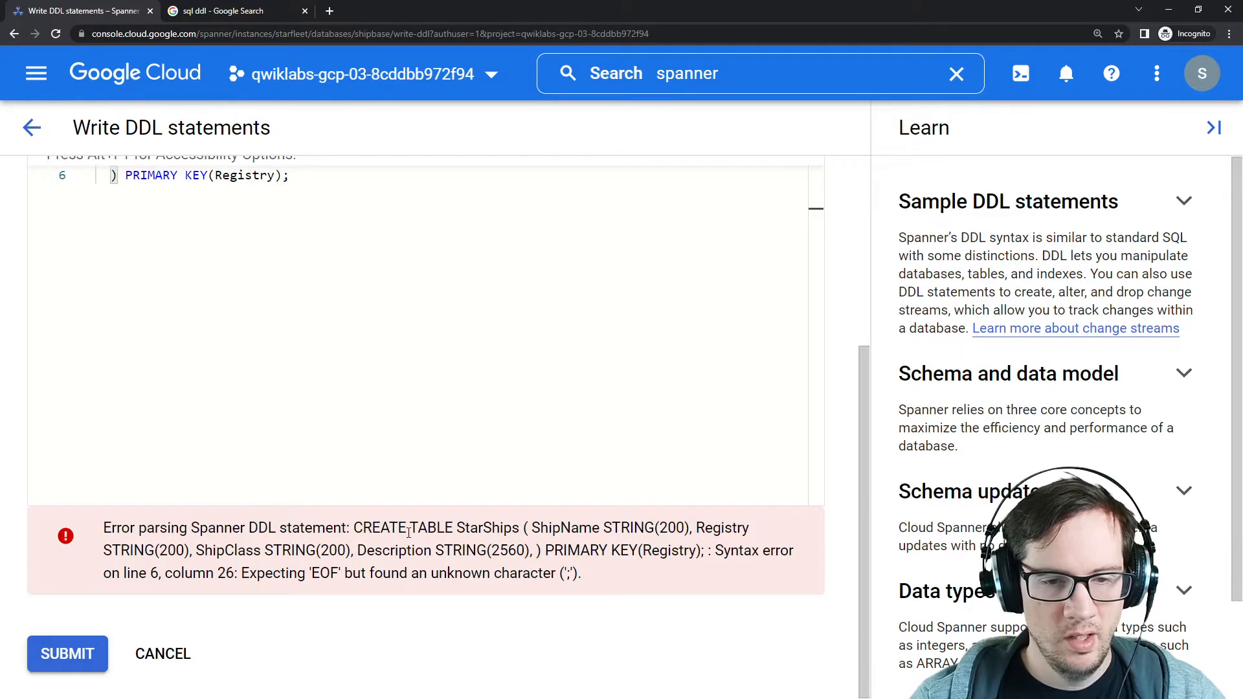
Remove the semicolon after PRIMARY KEY(Registry) and submit the DDL statement to create the StarShips table.
scroll(331, 532, "up", 3)
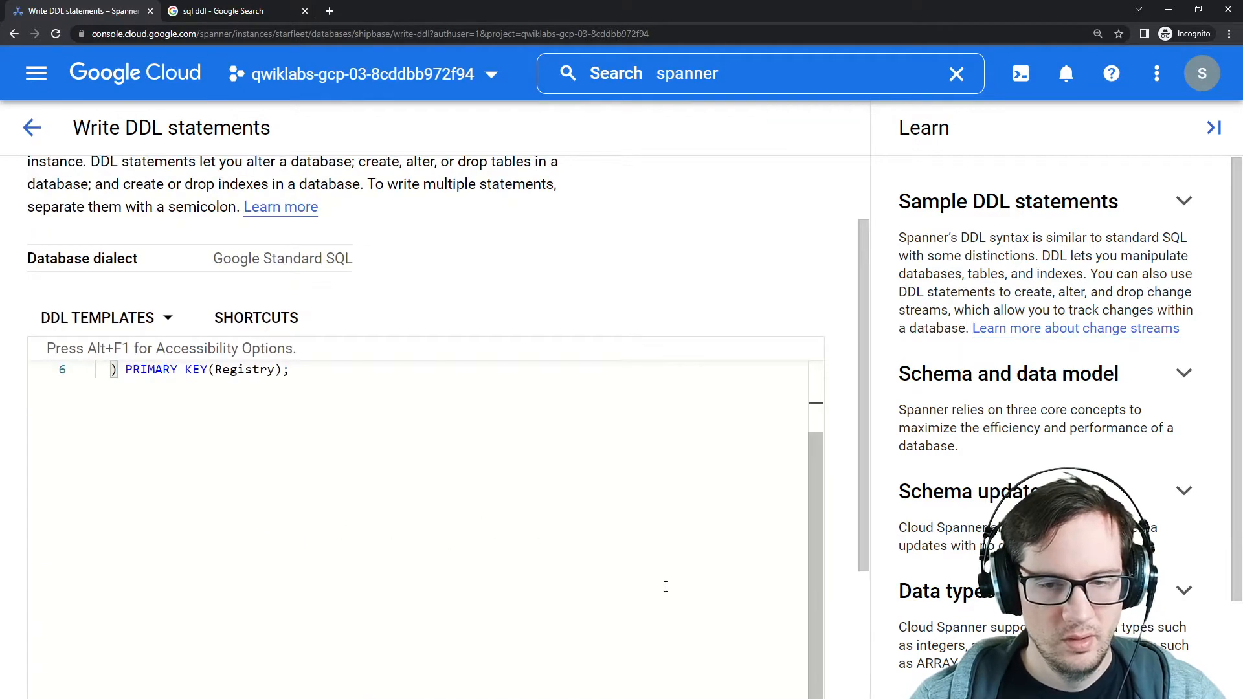
scroll(850, 509, "down", 3)
scroll(388, 441, "up", 2)
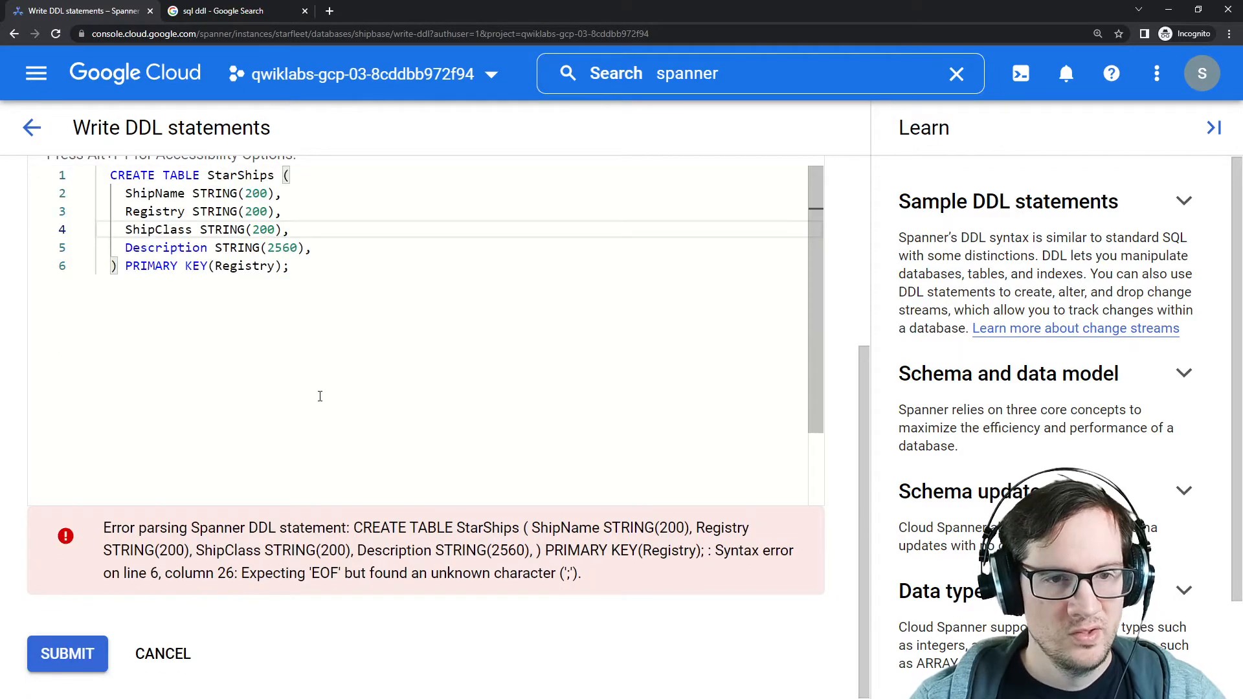
left_click(320, 272)
key("BackSpace")
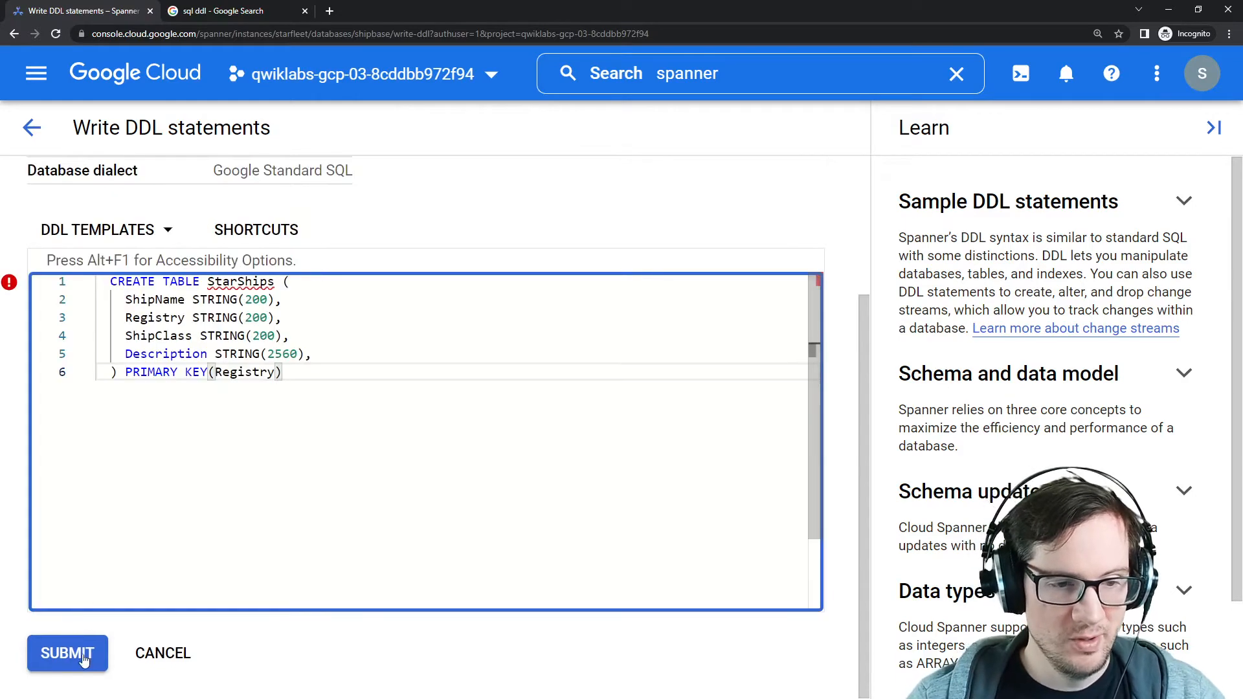
left_click(68, 654)
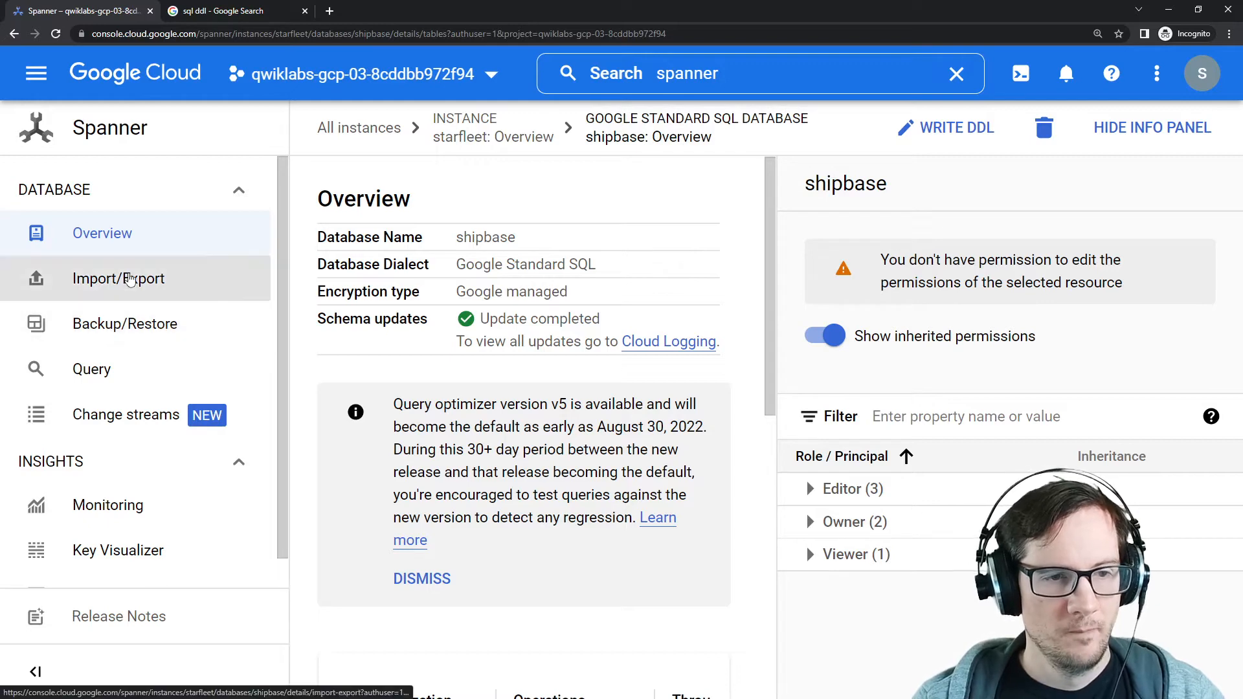
Reopen the shipbase query editor and delete the old CREATE TABLE statement from Query 1.
left_click(206, 370)
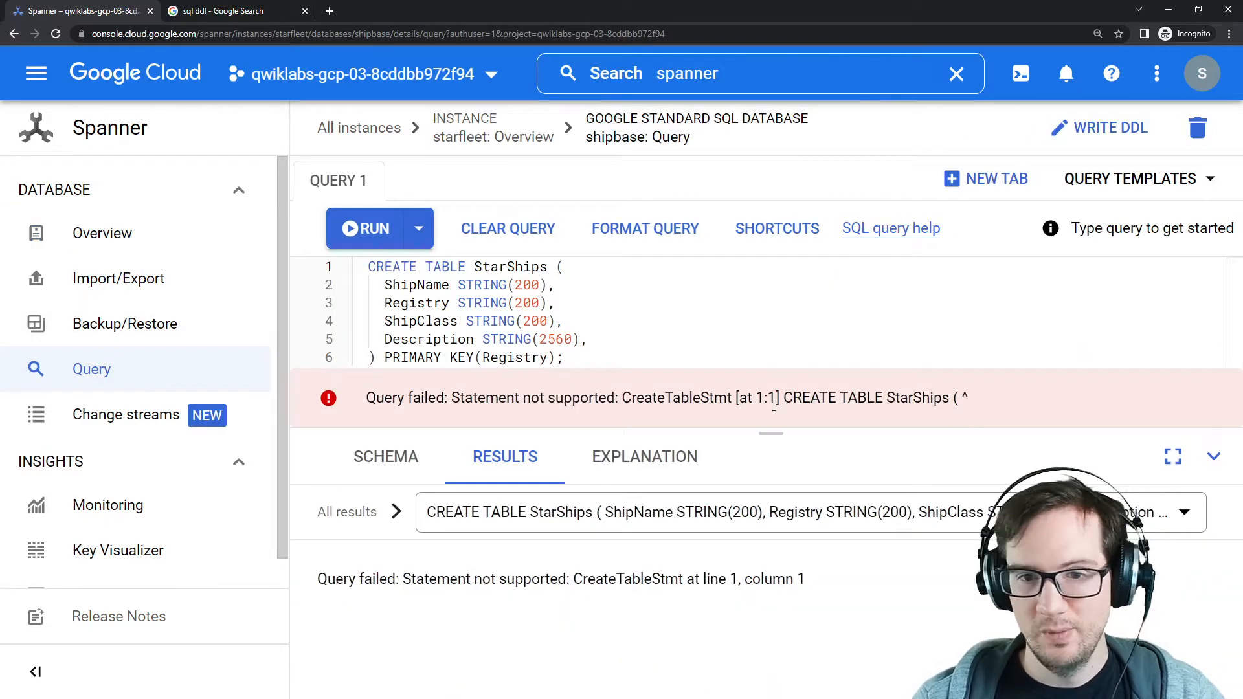
left_click_drag(583, 357, 333, 262)
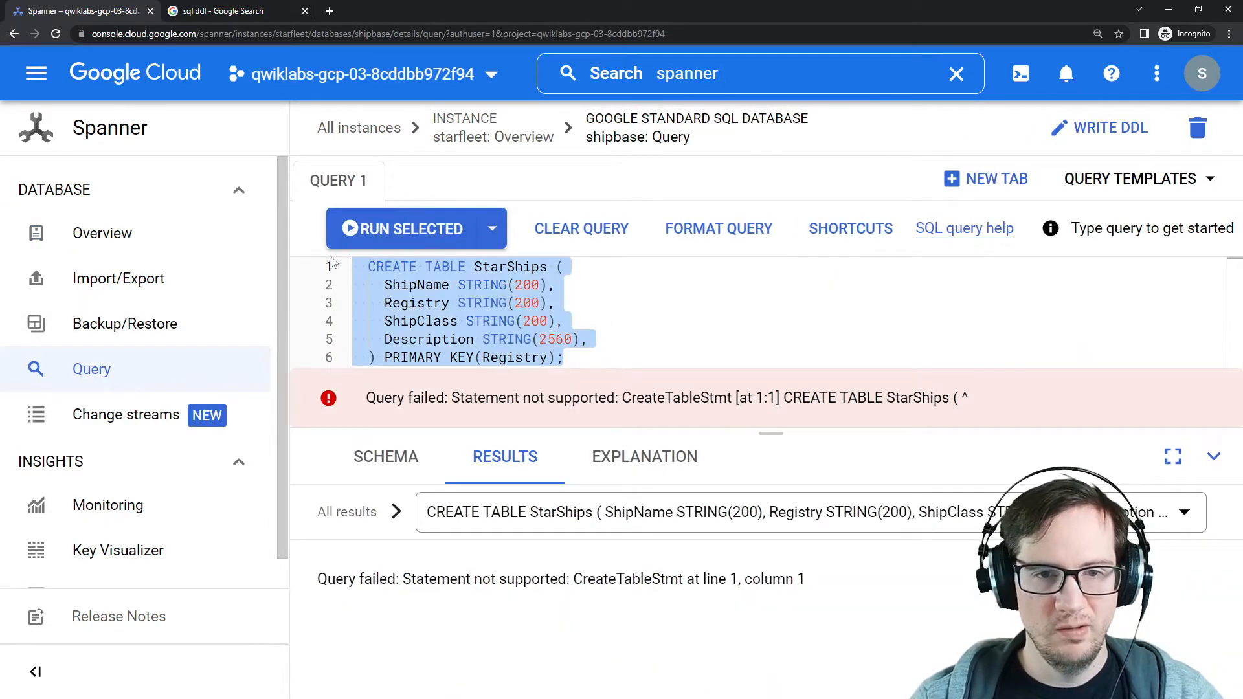
key("BackSpace")
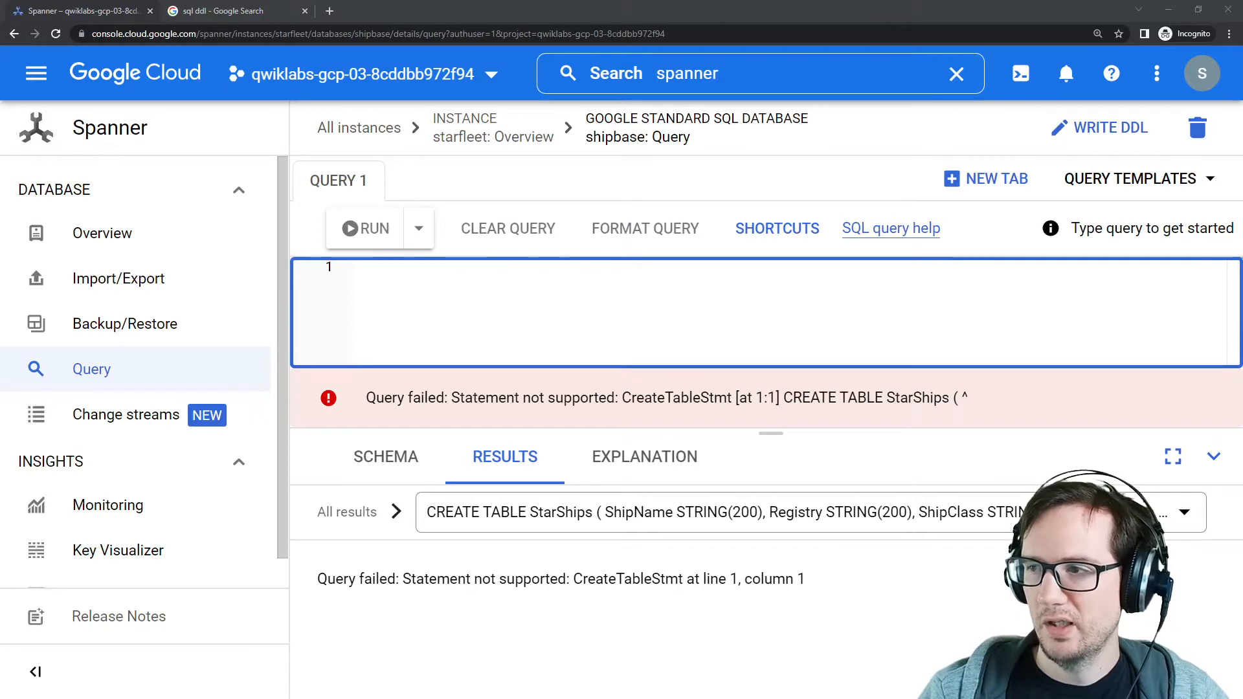
Search the web for "show tables sql" in the other browser window and read the SQL List All Tables tutorial's MySQL command.
left_click_drag(1242, 139, 823, 148)
type("show t")
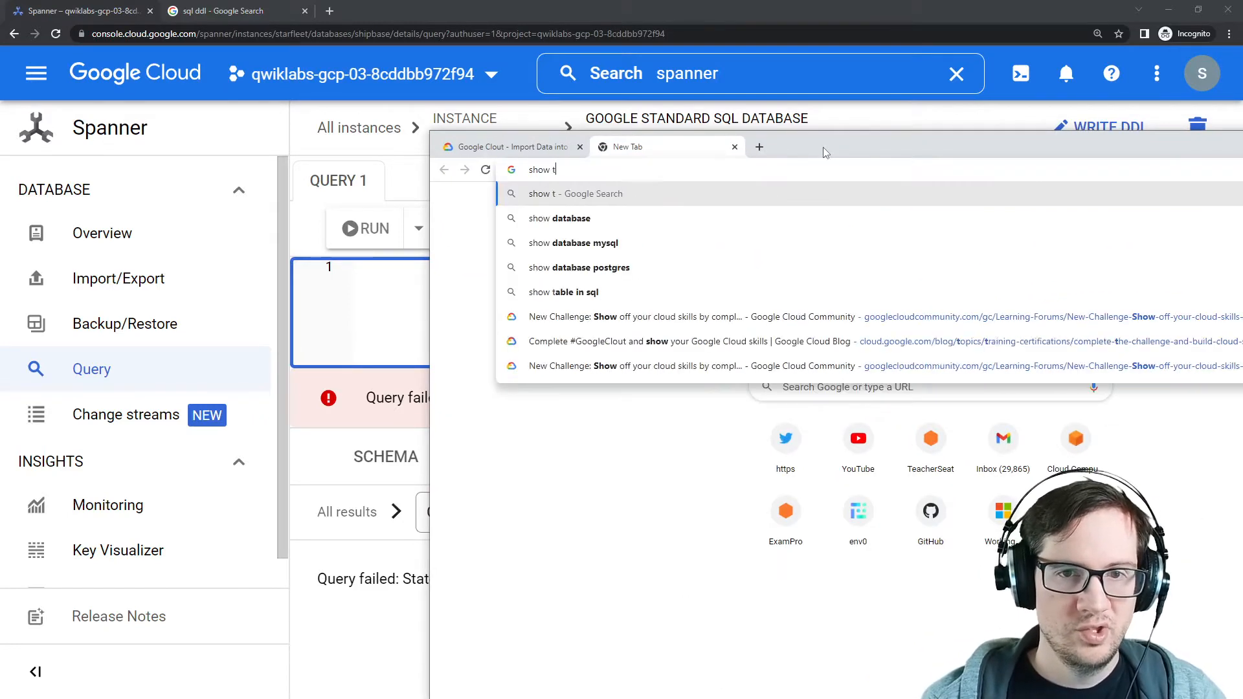
type("ables sql")
key("Return")
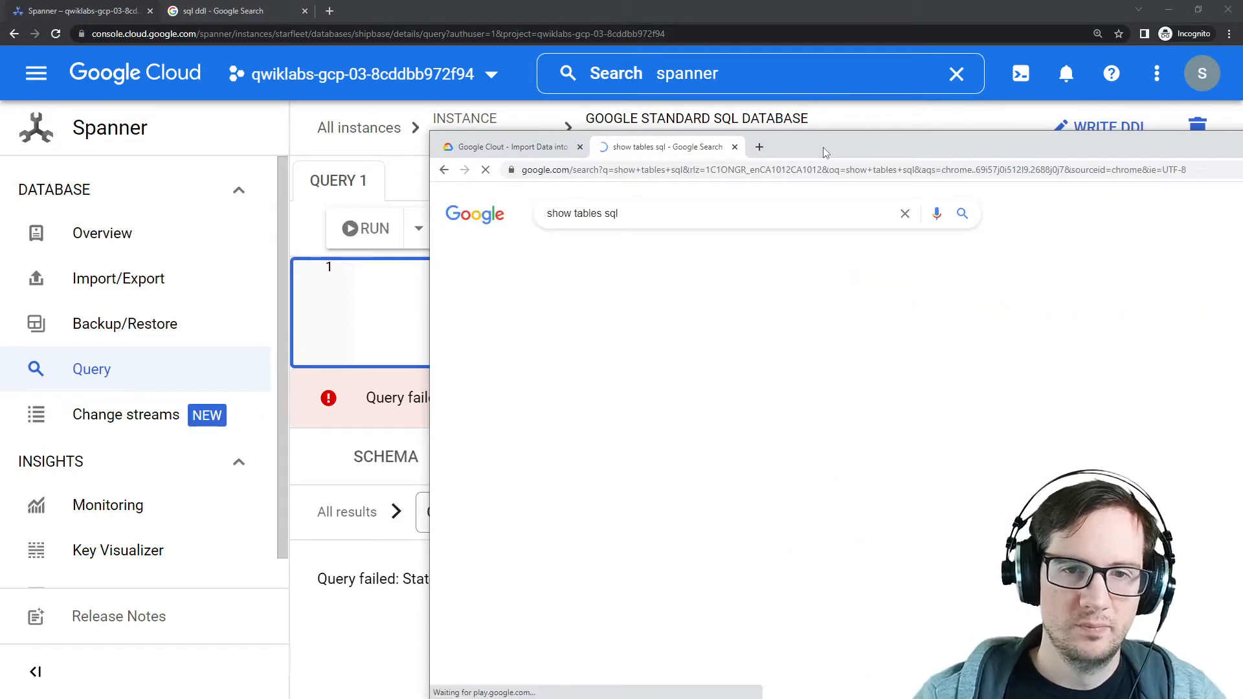
left_click(619, 325)
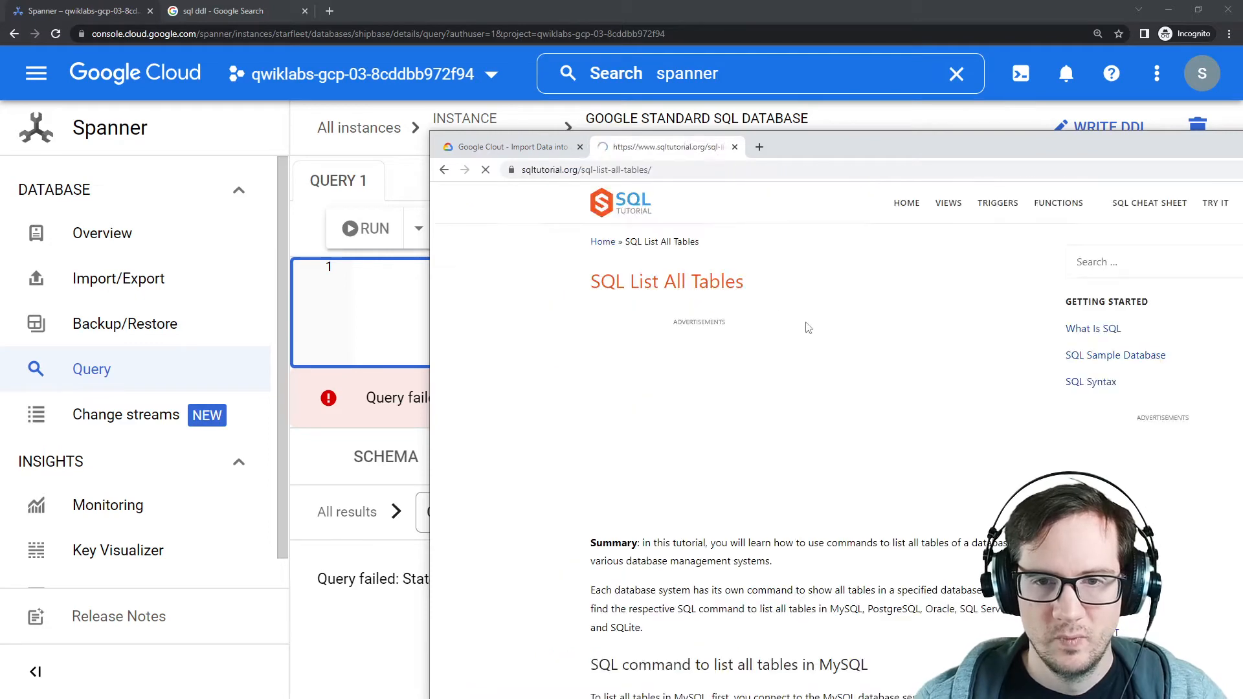
scroll(678, 406, "down", 8)
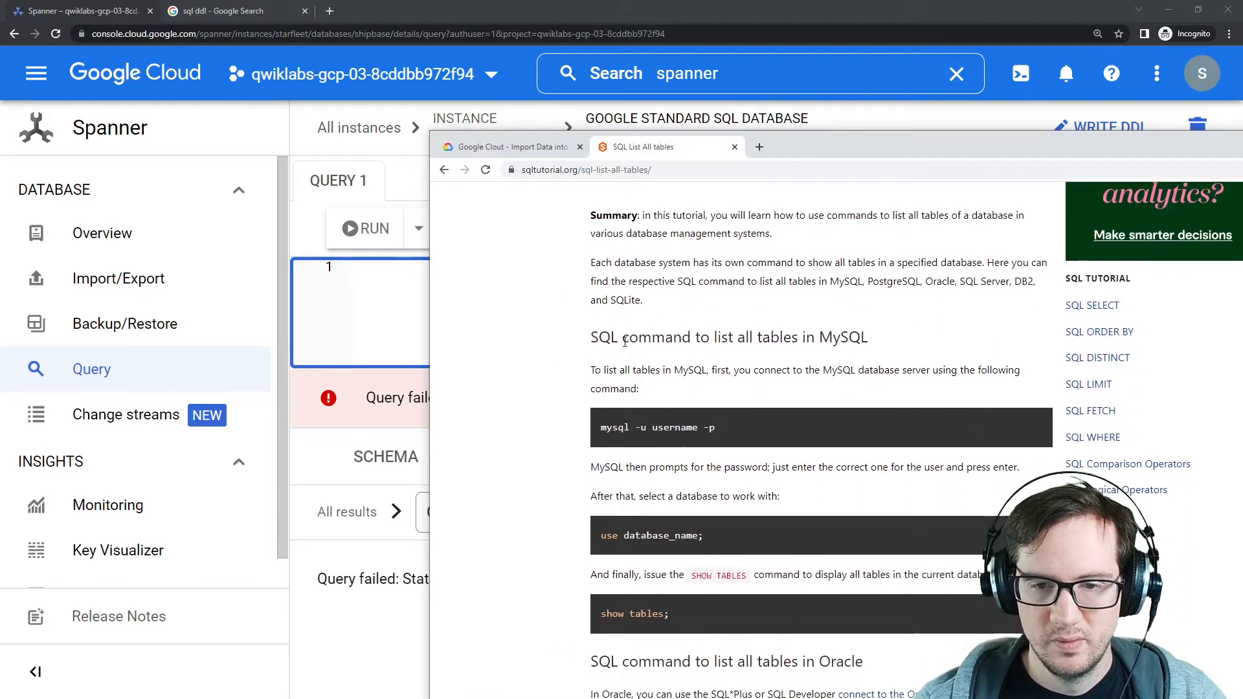
left_click_drag(819, 151, 1242, 155)
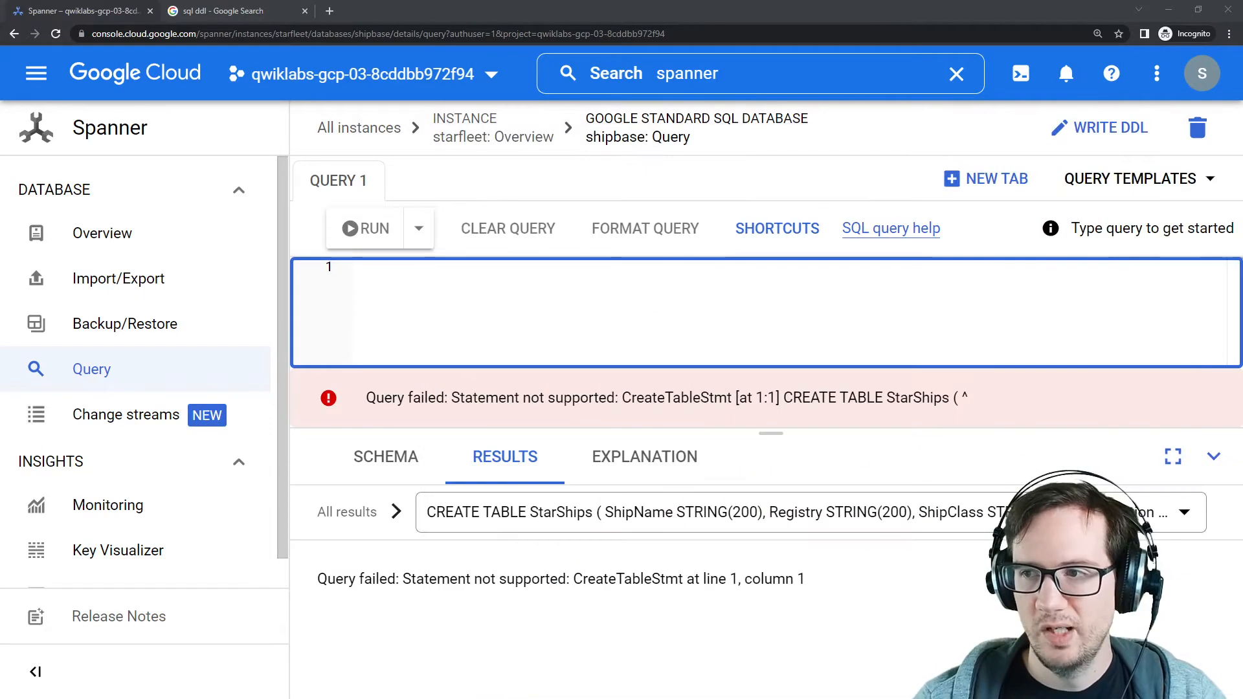
Try to list the database tables by running "show tables;" in the shipbase query editor.
left_click(445, 311)
type("show tables;")
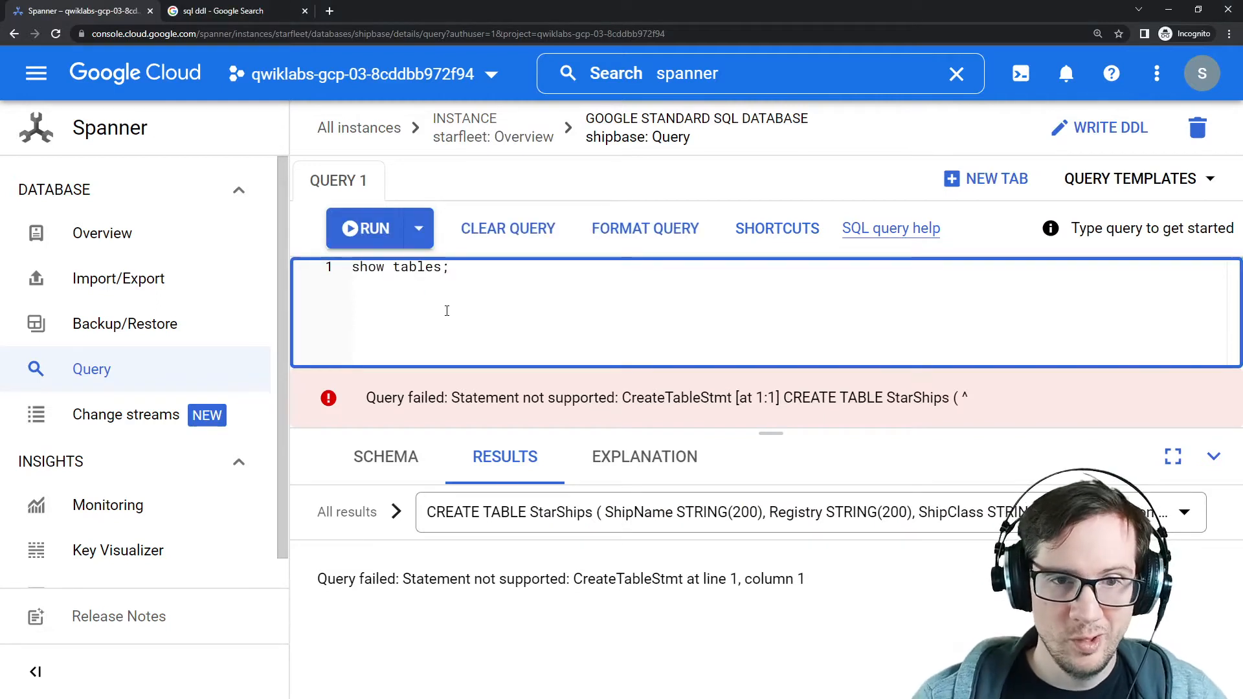
key("ctrl+Return")
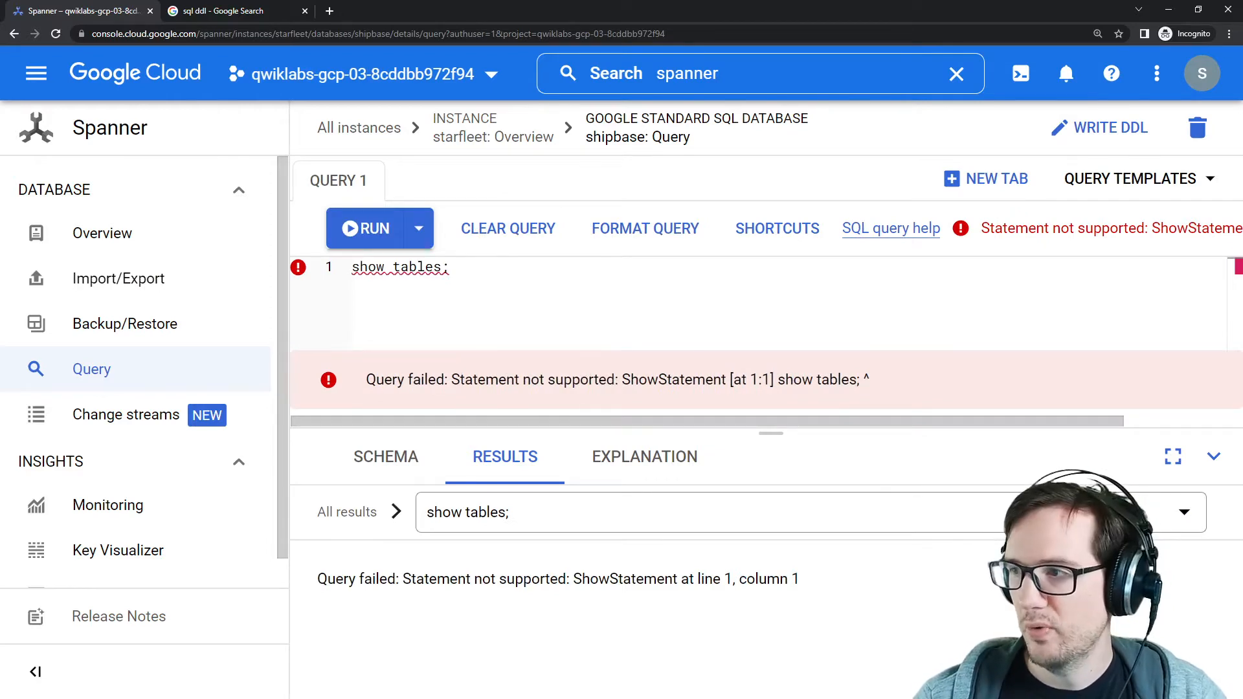
Search the web for "google cloud sql show tables", read the Stack Overflow question on finding database tables, and move that window away.
key("alt+Tab")
left_click(590, 156)
type("goog")
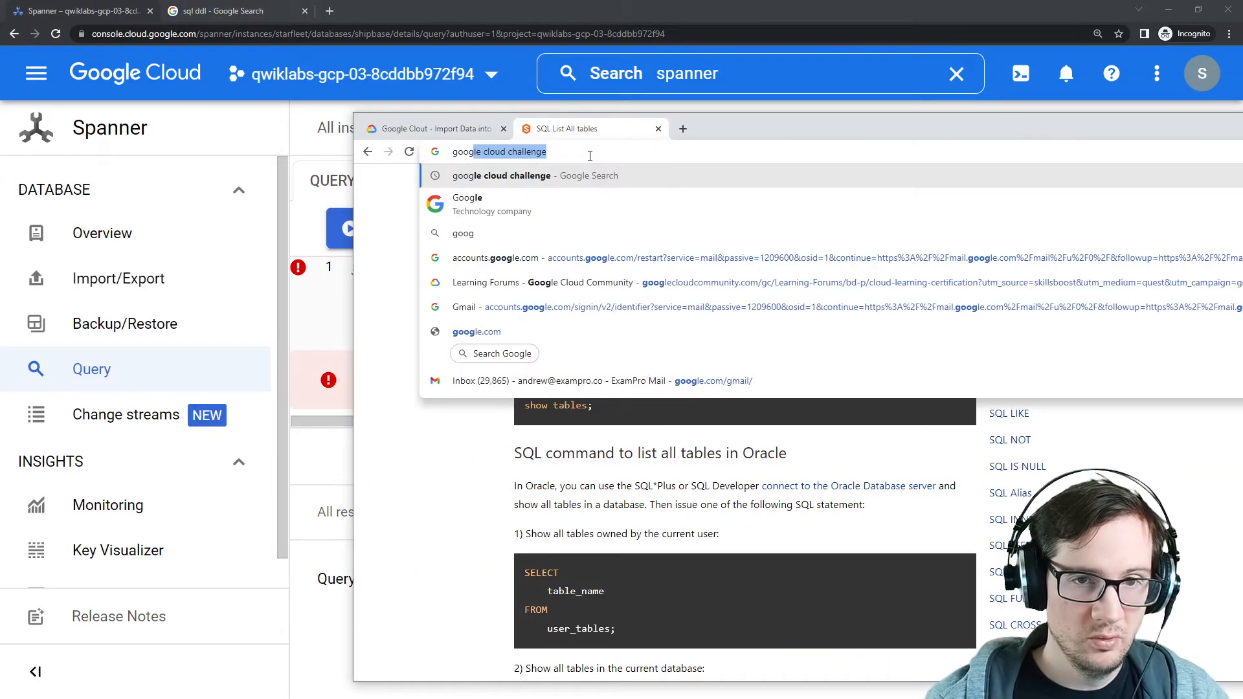
type("le cloud sql show ")
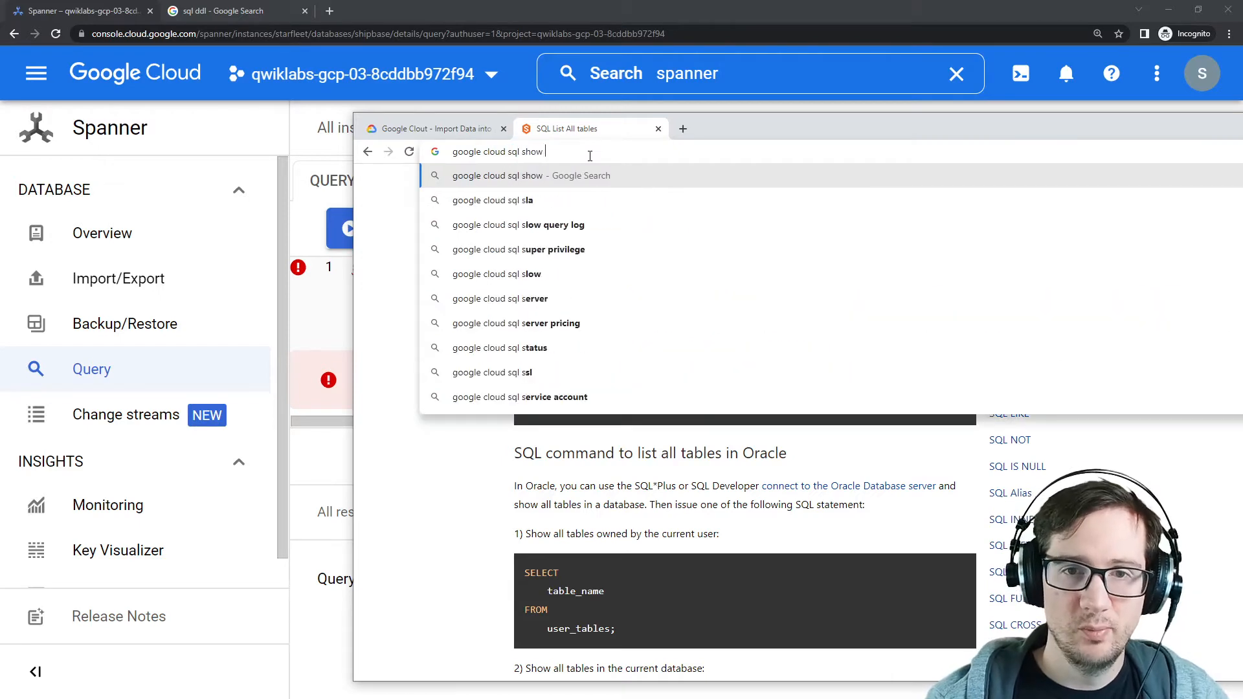
type("tables")
key("Return")
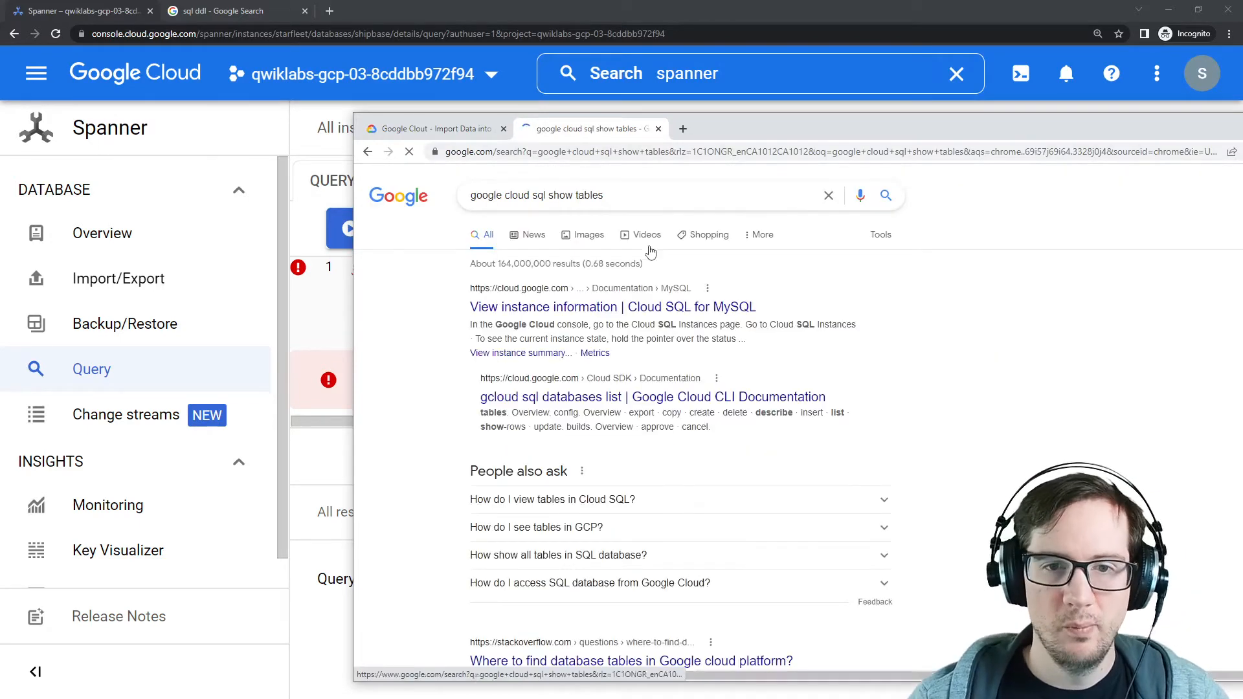
scroll(651, 251, "down", 2)
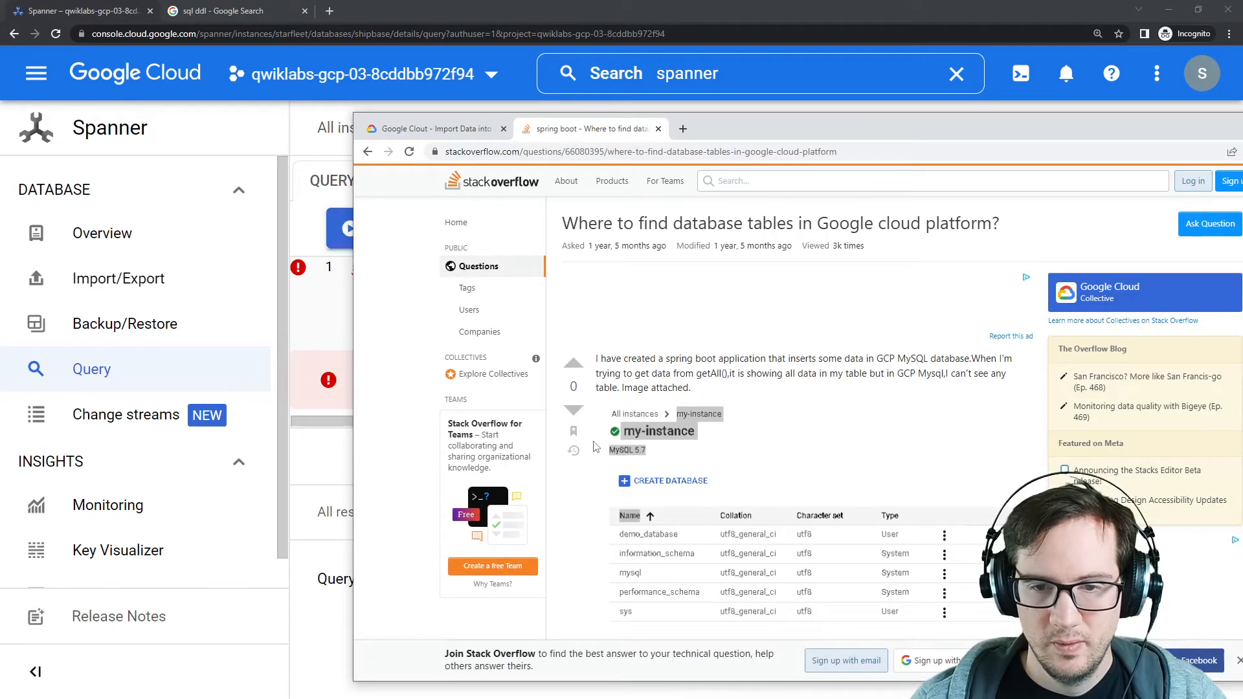
scroll(596, 446, "down", 3)
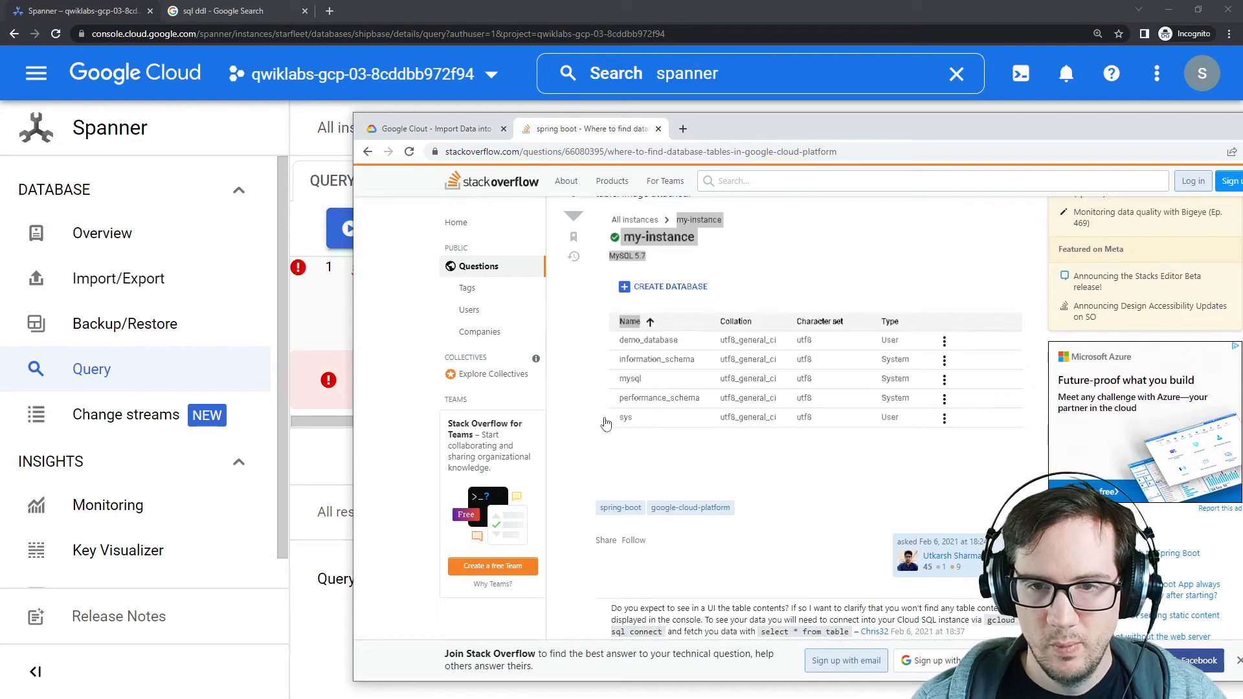
left_click_drag(725, 120, 1242, 89)
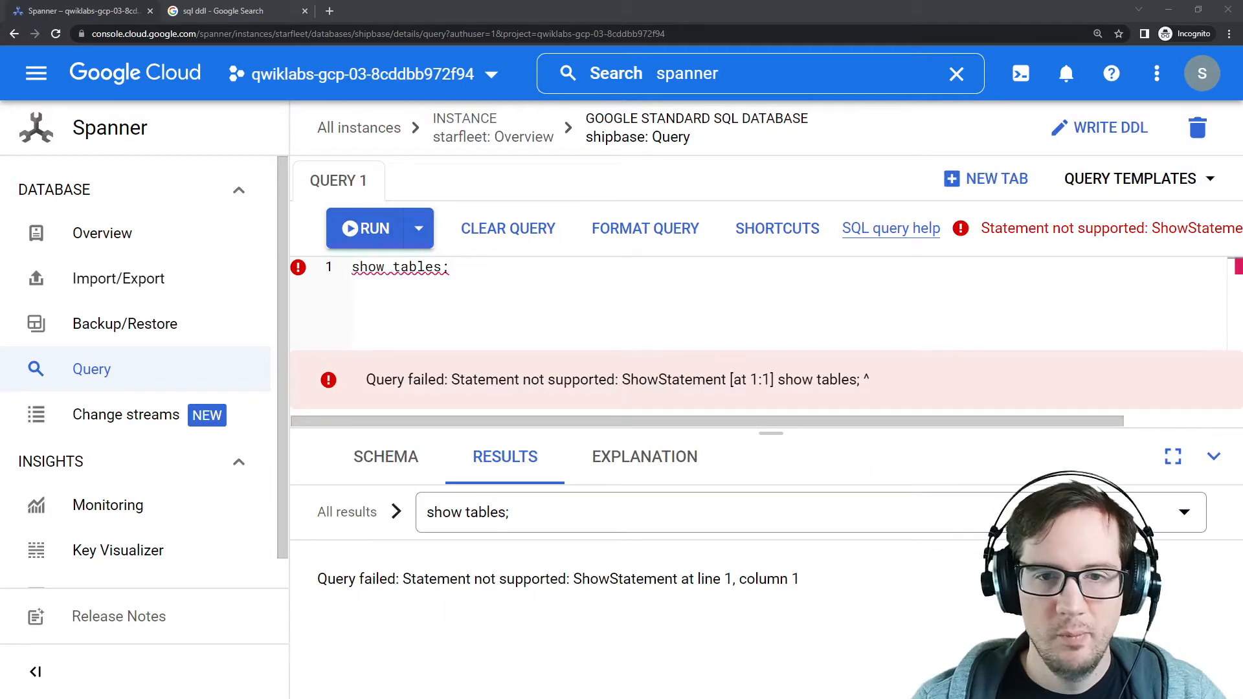
Open the shipbase database overview and inspect the StarShips table's schema.
left_click(154, 232)
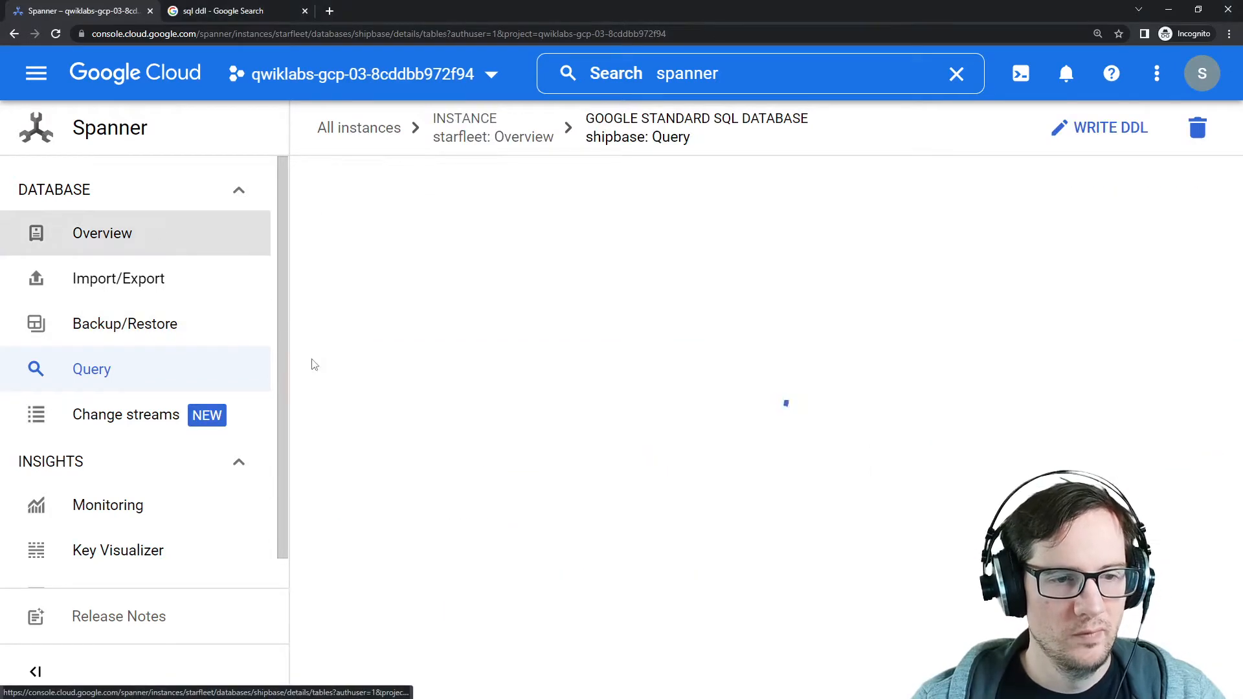
scroll(513, 386, "down", 3)
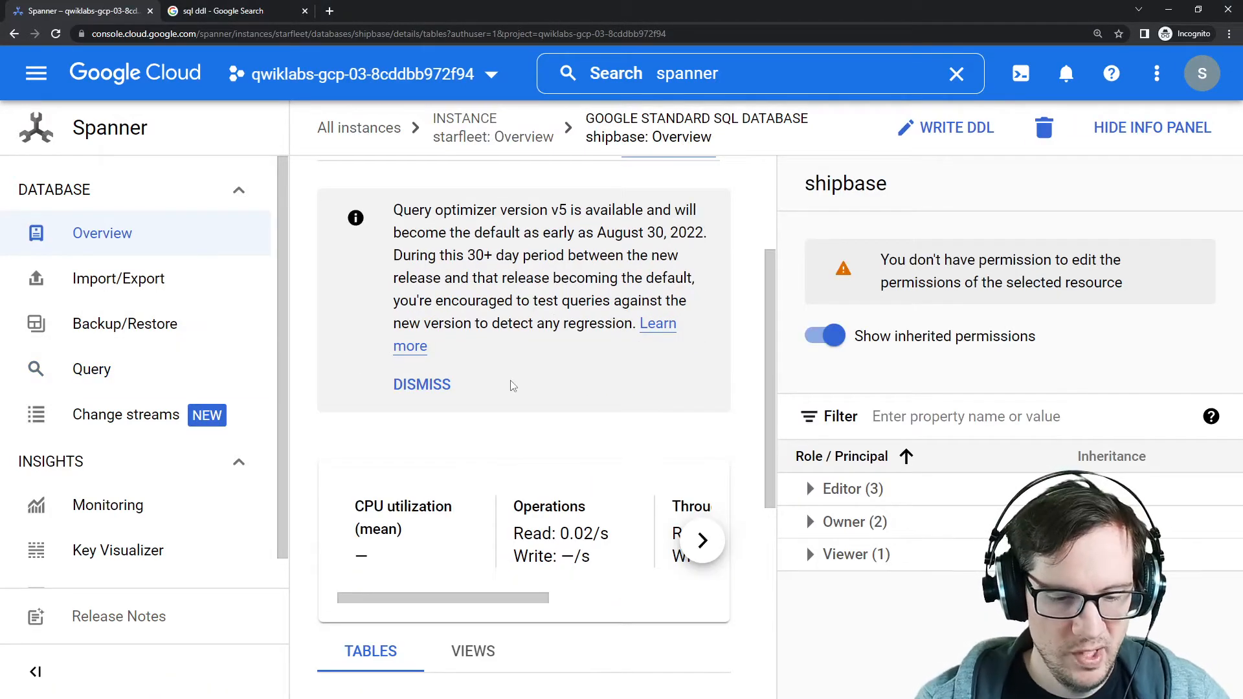
key("ctrl+0")
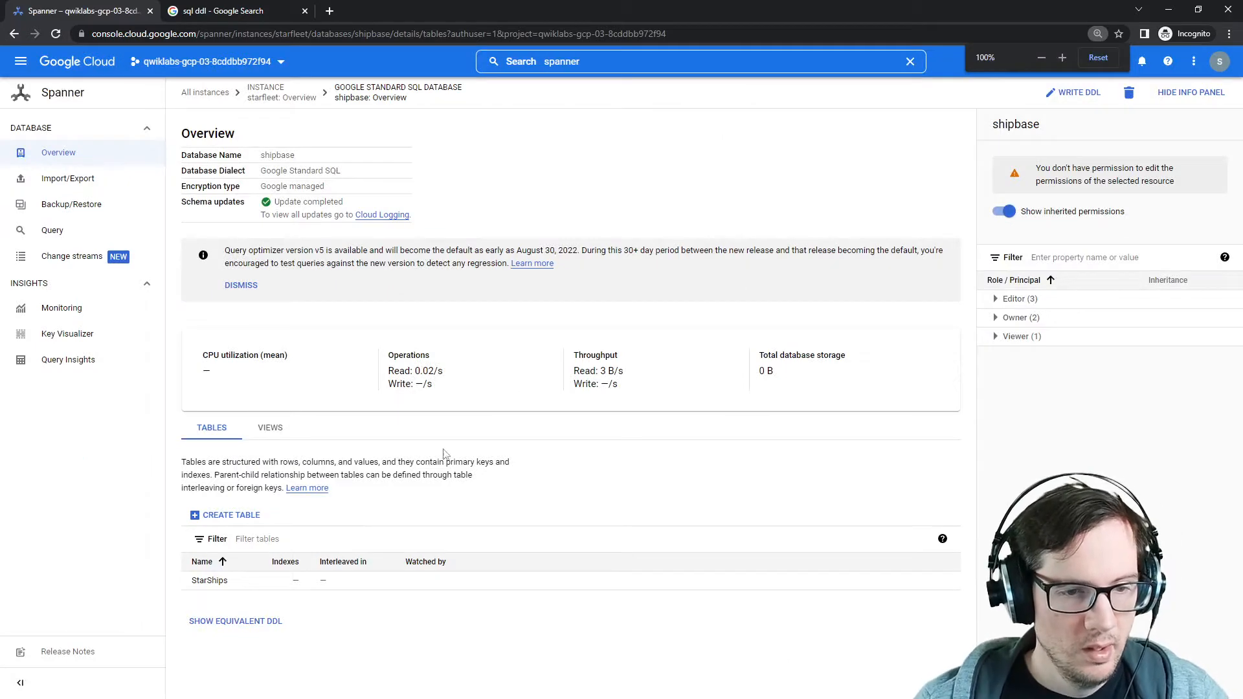
left_click(209, 581)
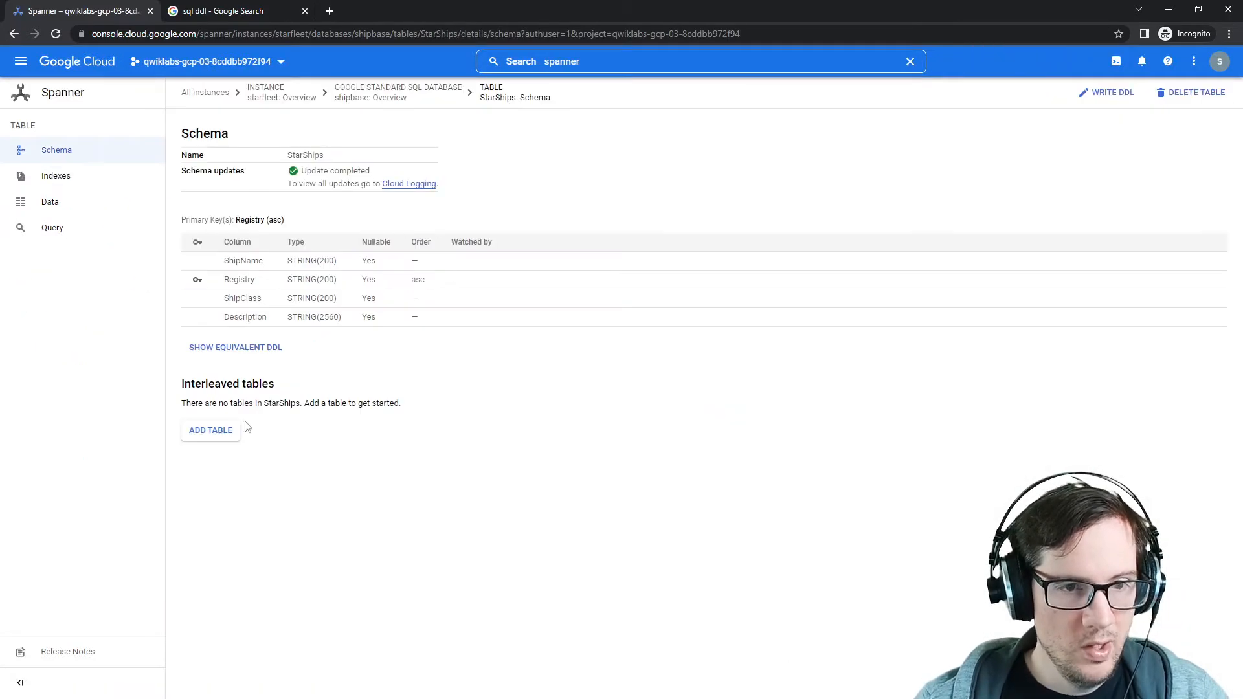
key("ctrl+plus")
key("ctrl+plus")
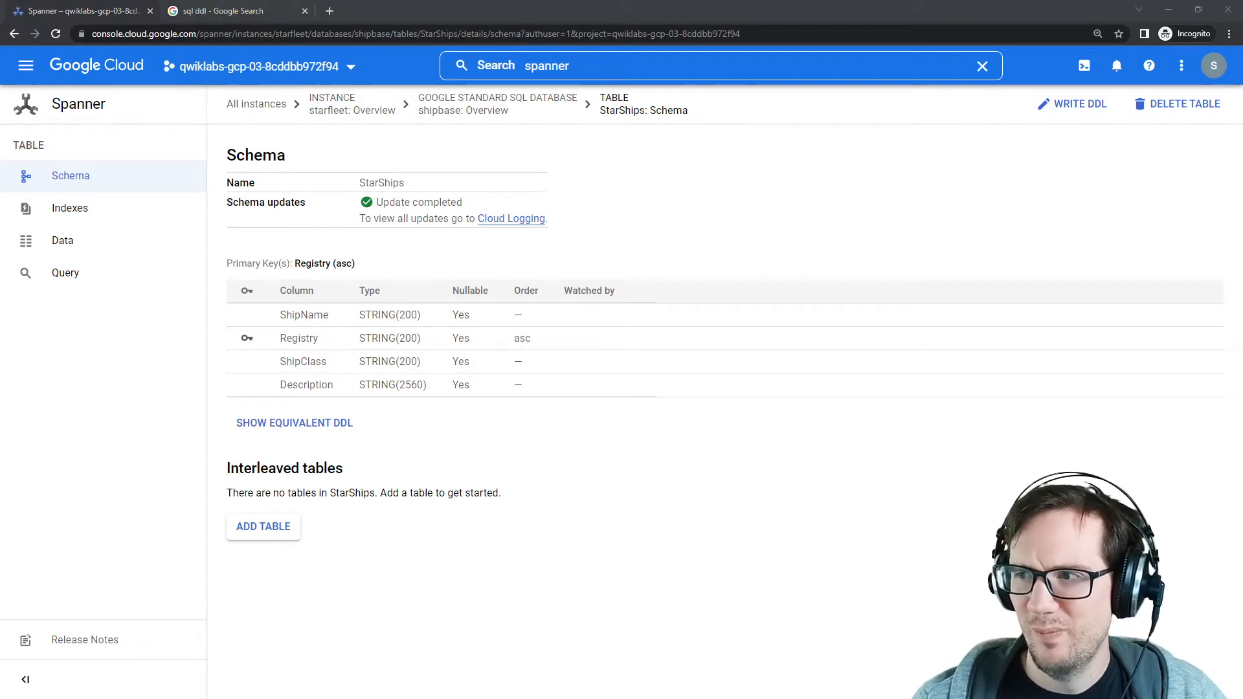
Reread the lab's challenge scenario, source data and table schema sections, and move the instructions window away.
left_click_drag(1242, 169, 712, 122)
scroll(764, 347, "down", 3)
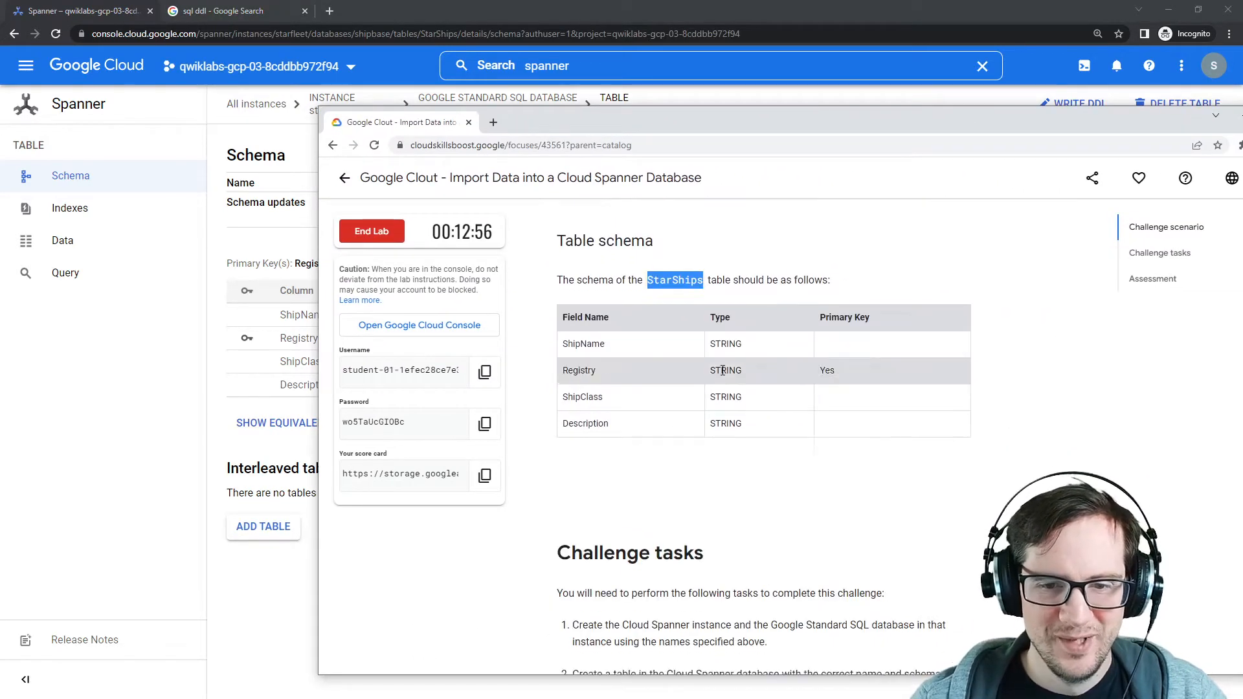
scroll(724, 370, "down", 3)
scroll(690, 453, "up", 7)
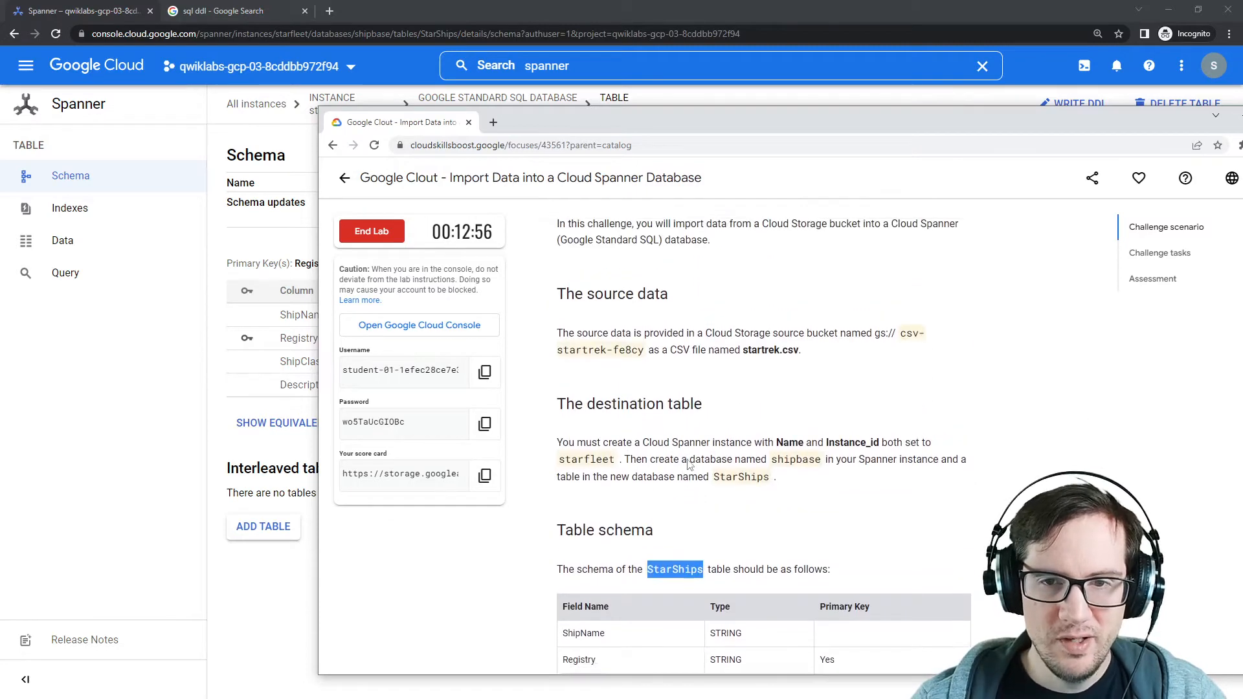
scroll(690, 465, "up", 2)
scroll(725, 324, "down", 2)
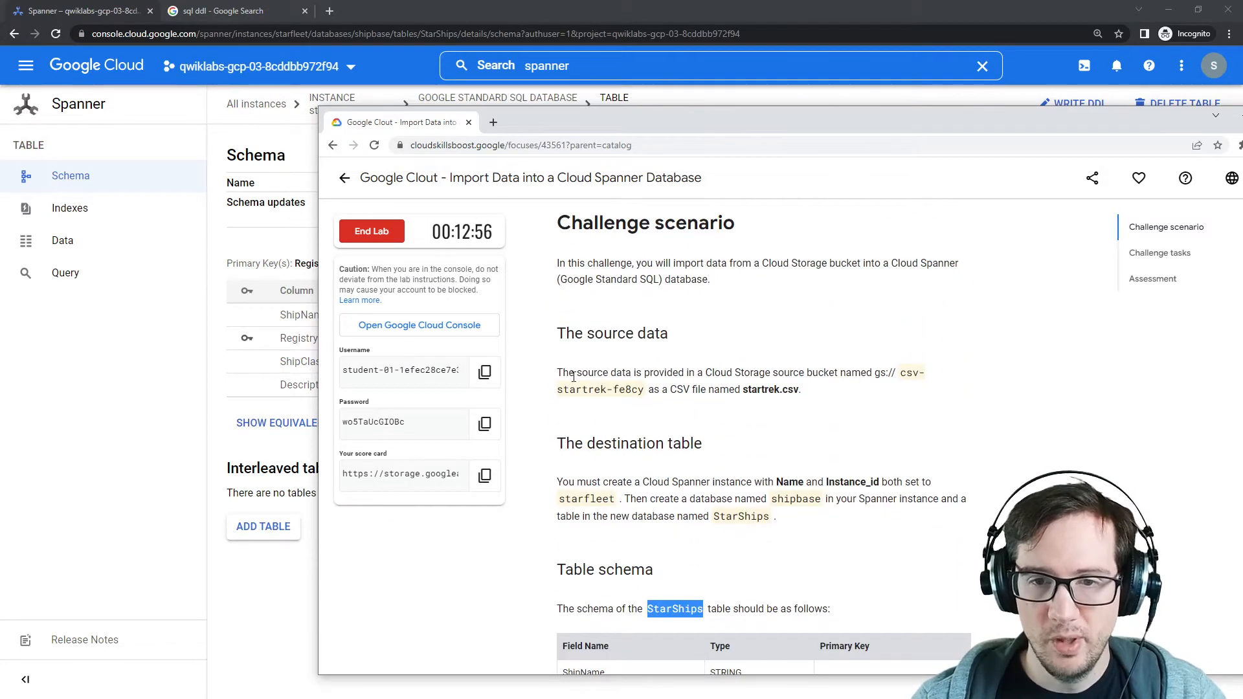
left_click_drag(570, 373, 744, 372)
left_click_drag(663, 263, 771, 263)
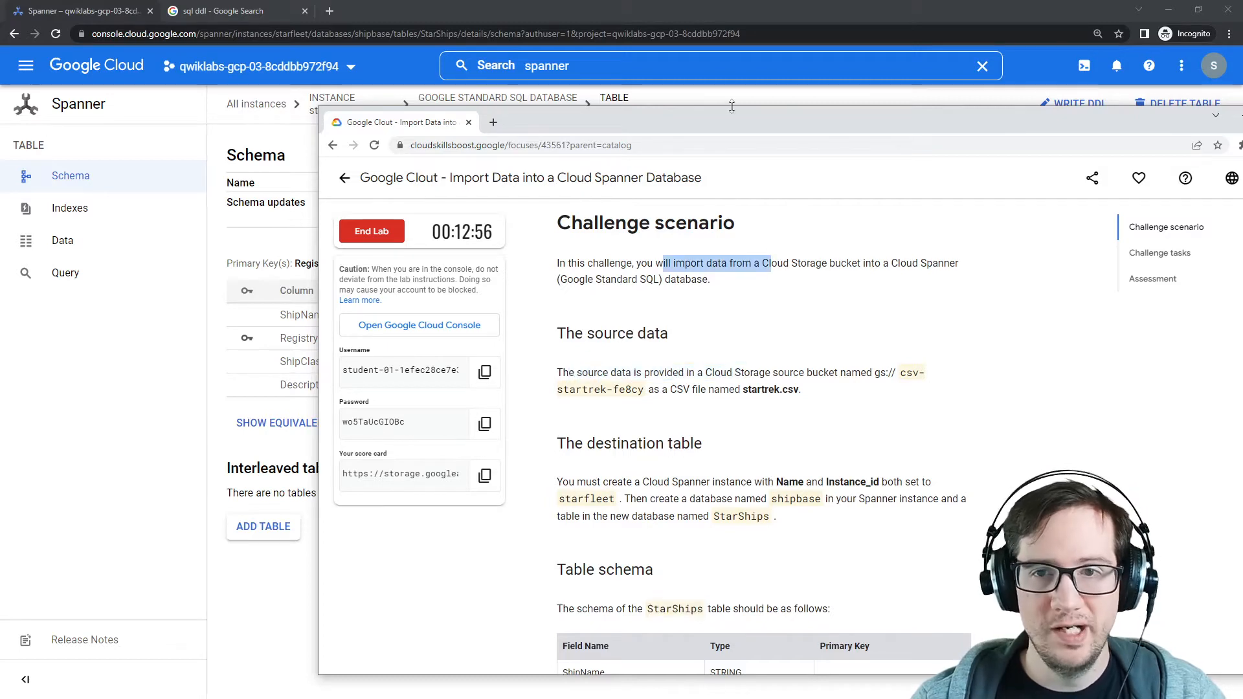
left_click_drag(732, 107, 1242, 97)
Open the cloud console in a new tab, search for "bucket", dismiss the menu tip and open the csv-startrek-fe8cy bucket.
right_click(105, 63)
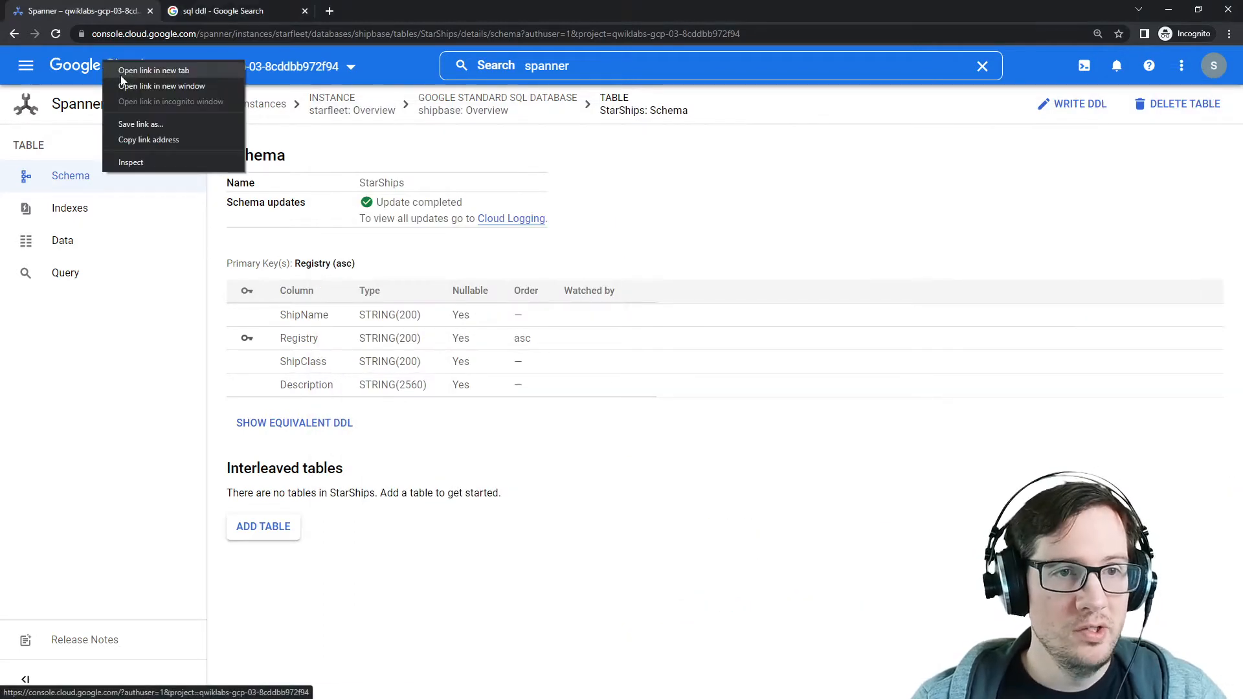
left_click(123, 72)
left_click(421, 10)
left_click(459, 11)
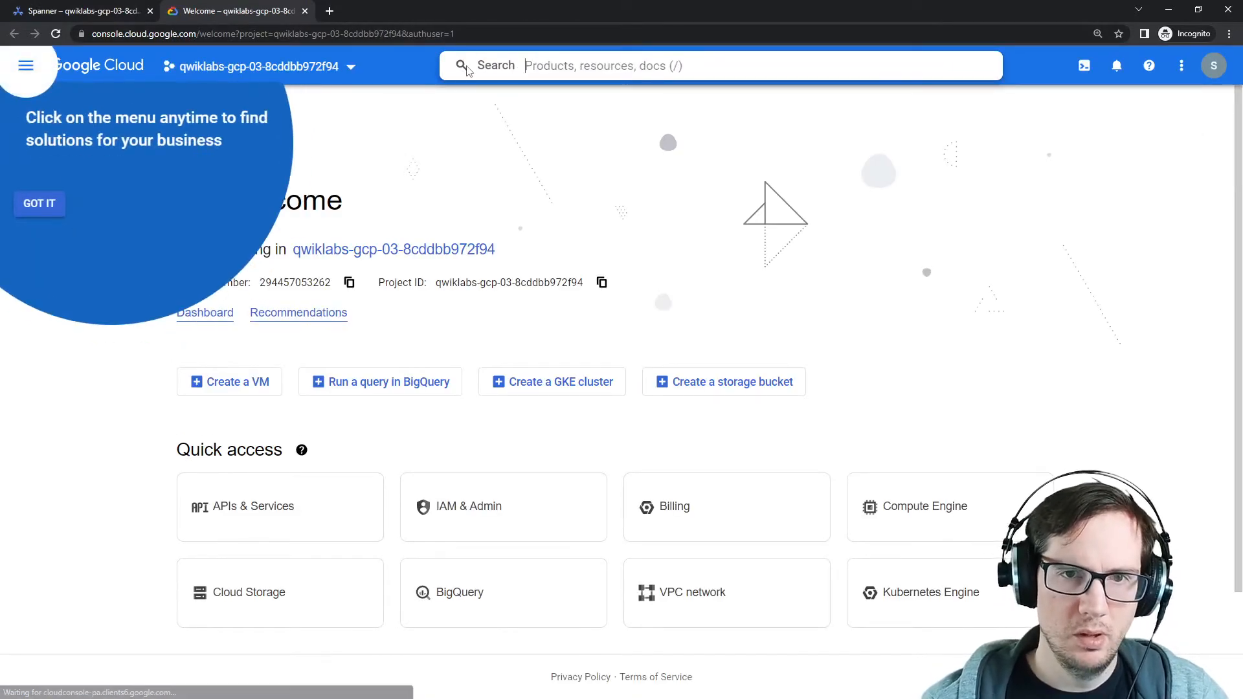
type("bucket")
left_click(518, 169)
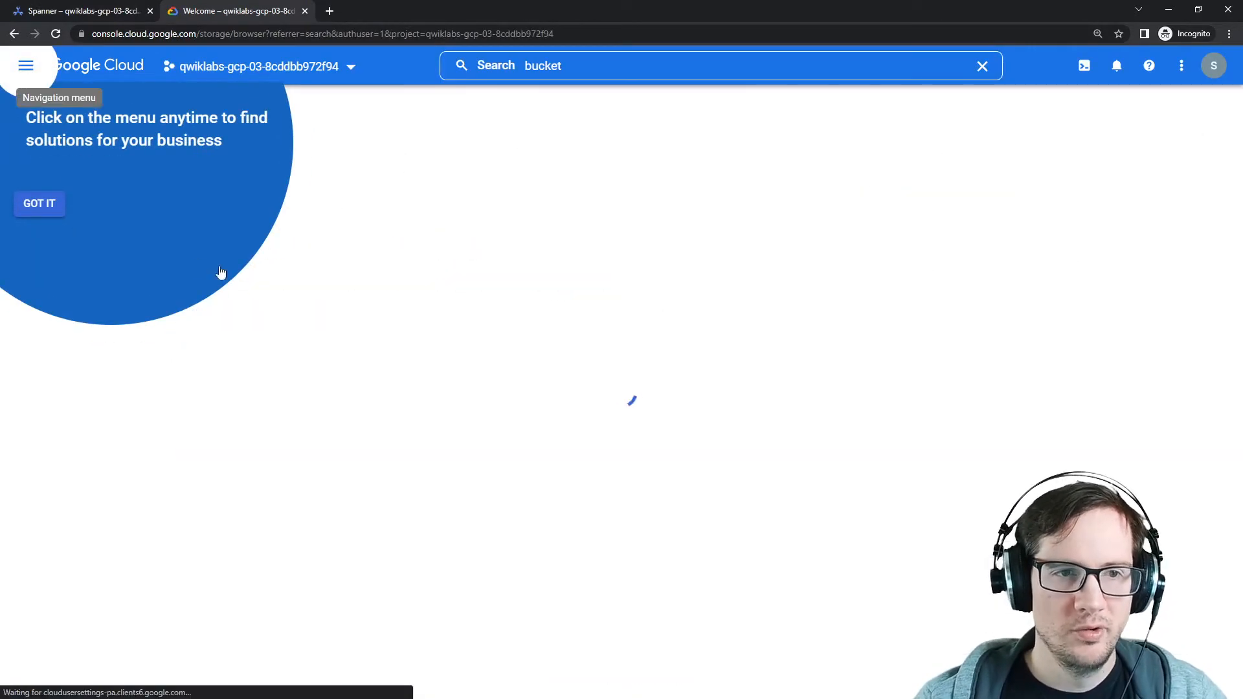
left_click(45, 204)
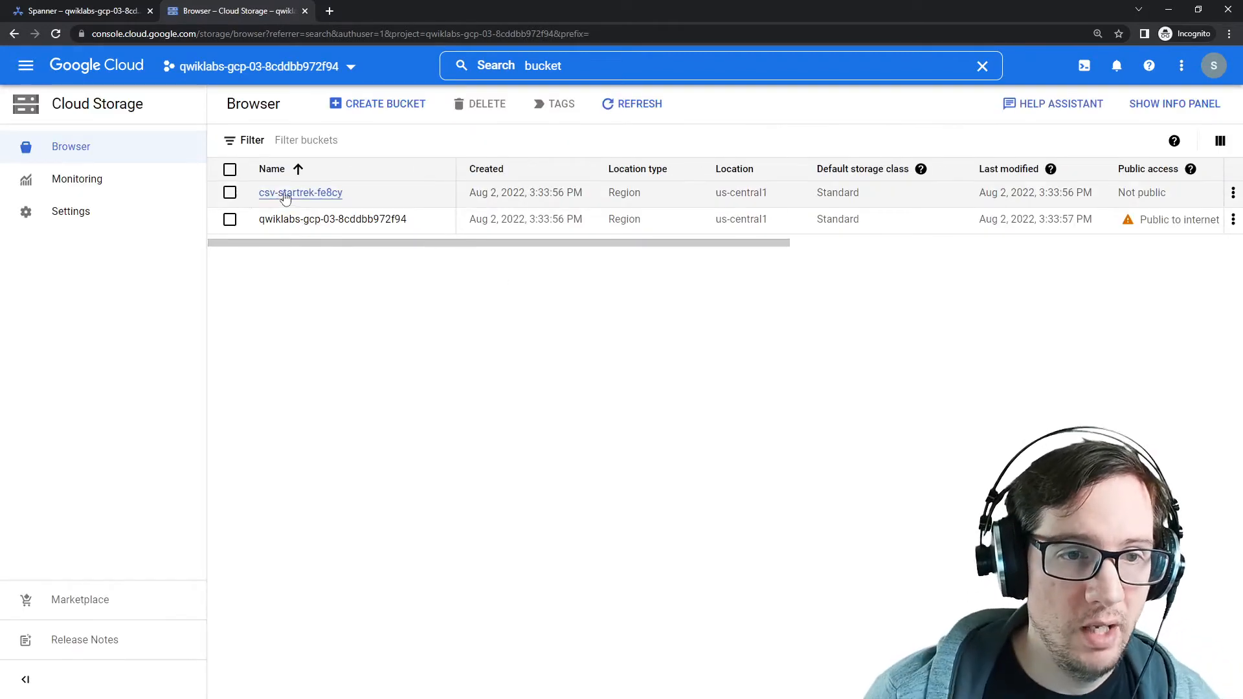
left_click(318, 200)
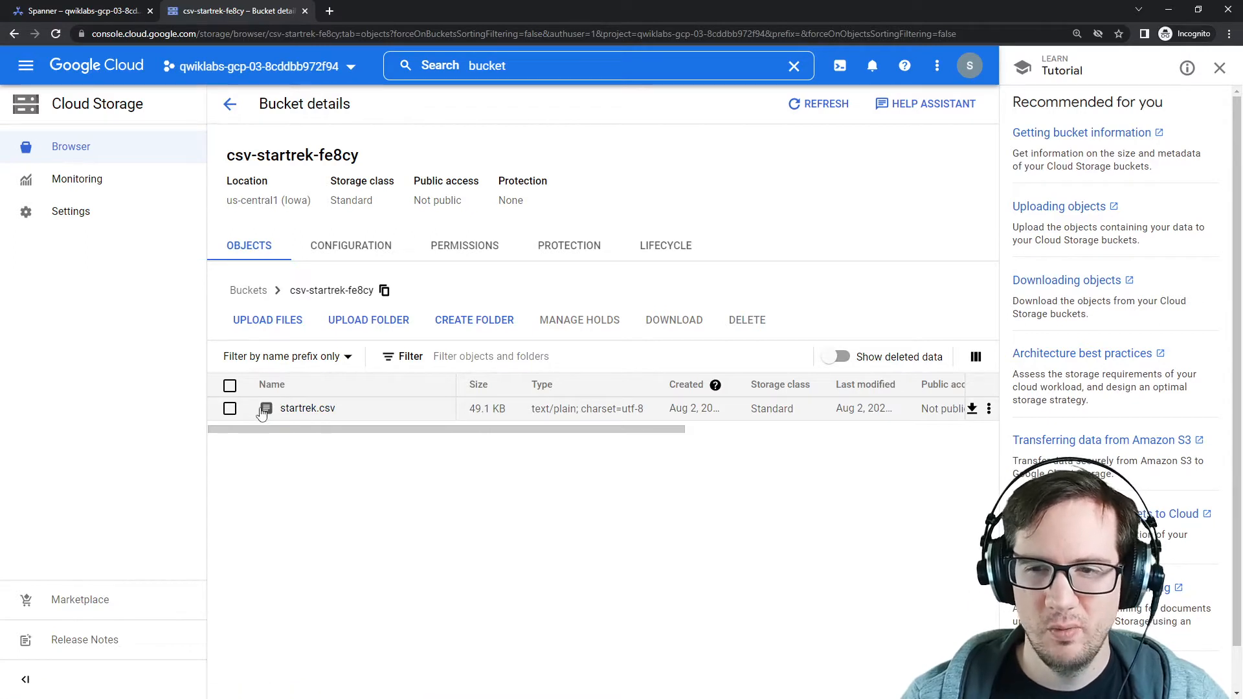
Open the startrek.csv object's details and view the file's contents in a new tab.
left_click(230, 409)
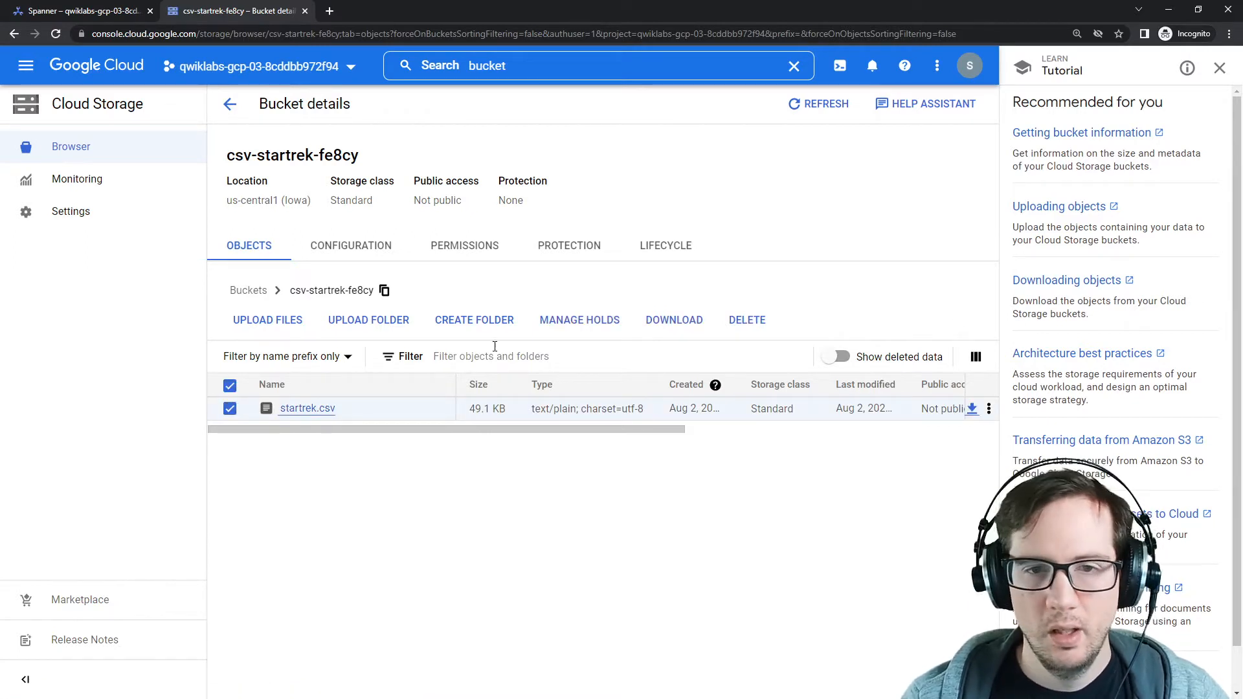
left_click(315, 410)
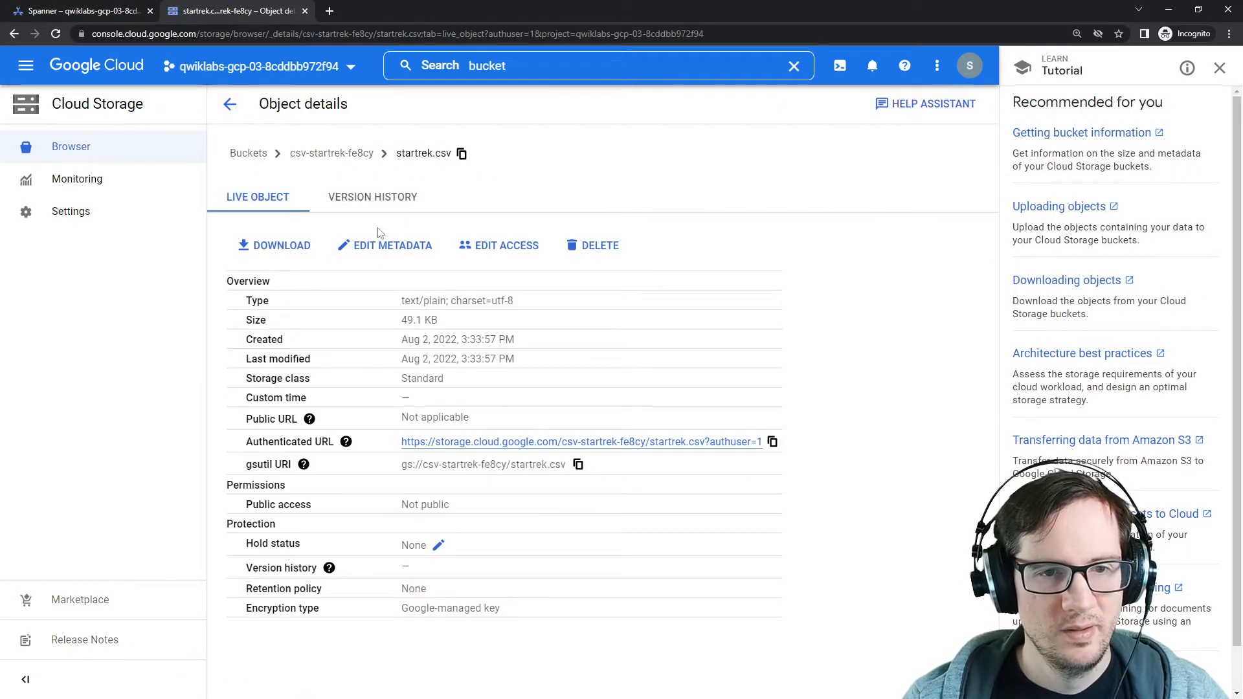
left_click(285, 250)
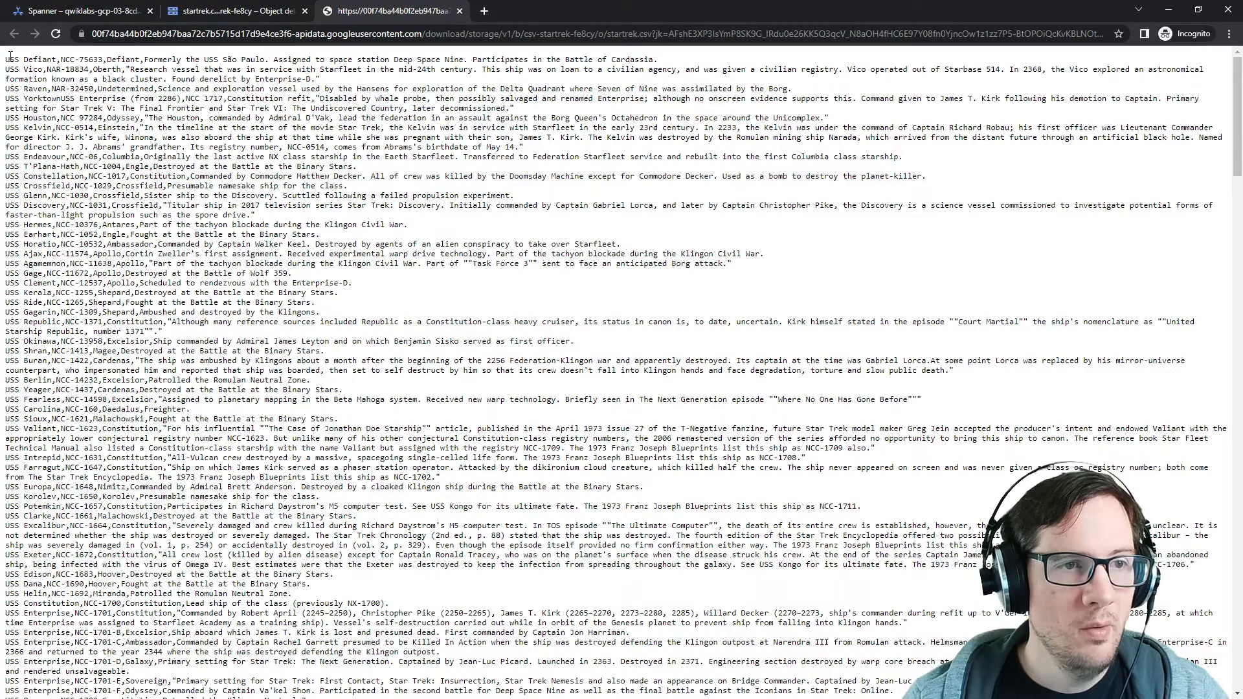
left_click_drag(5, 58, 735, 381)
left_click(732, 381)
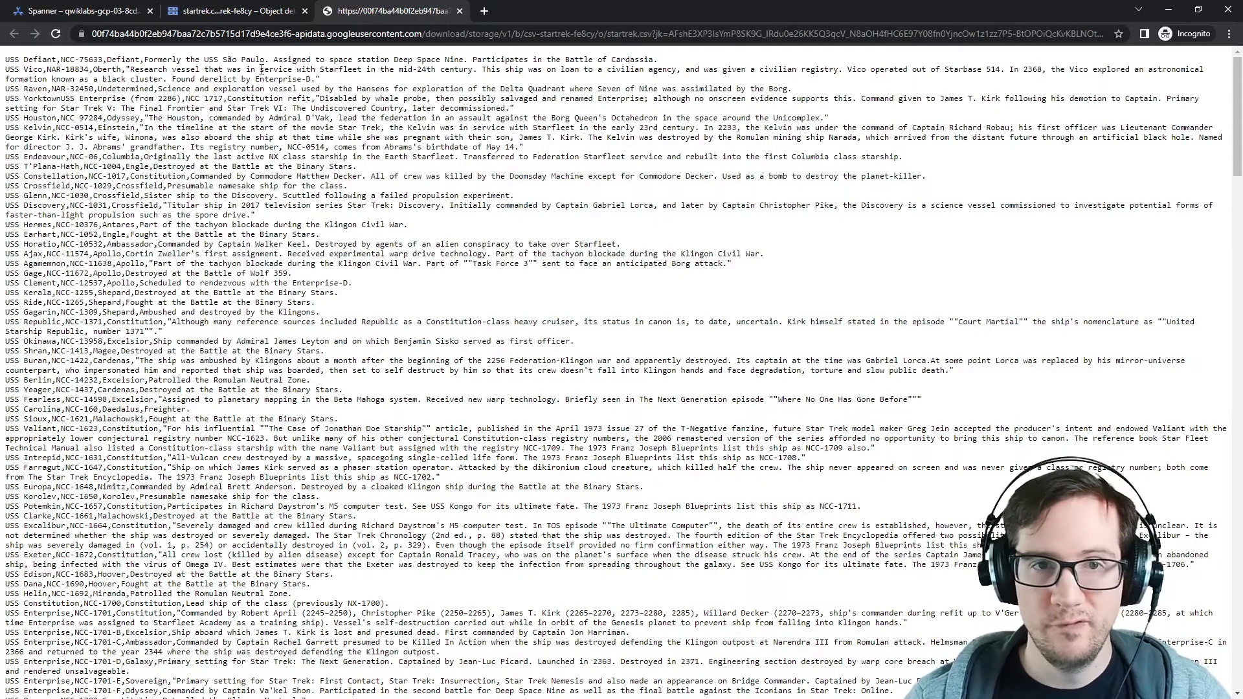
Compare the StarShips table's columns with the startrek.csv rows and return to the file's object details.
left_click(84, 11)
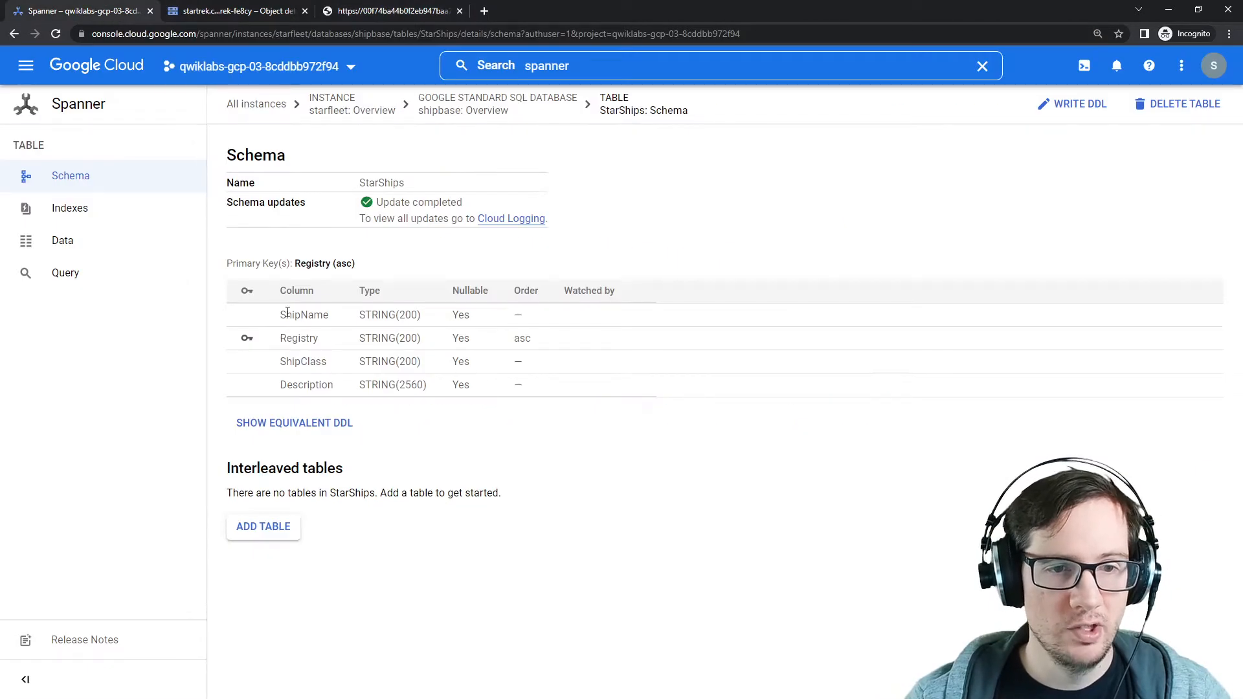
left_click(338, 20)
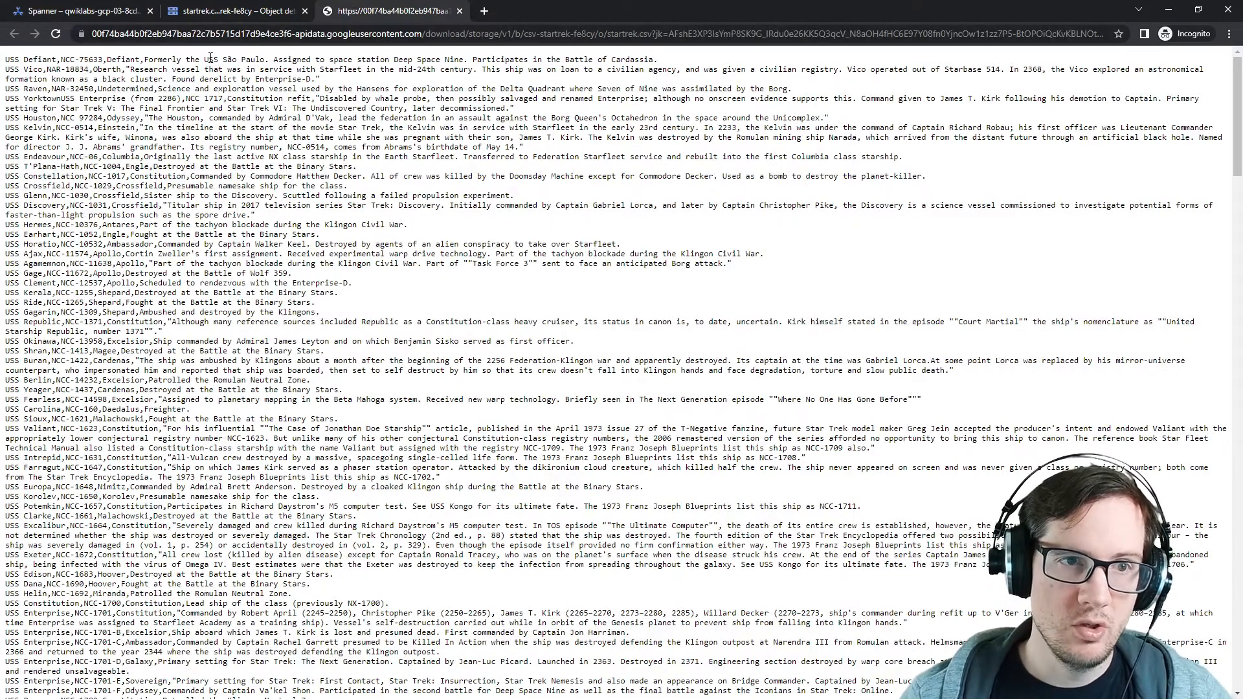
left_click(242, 13)
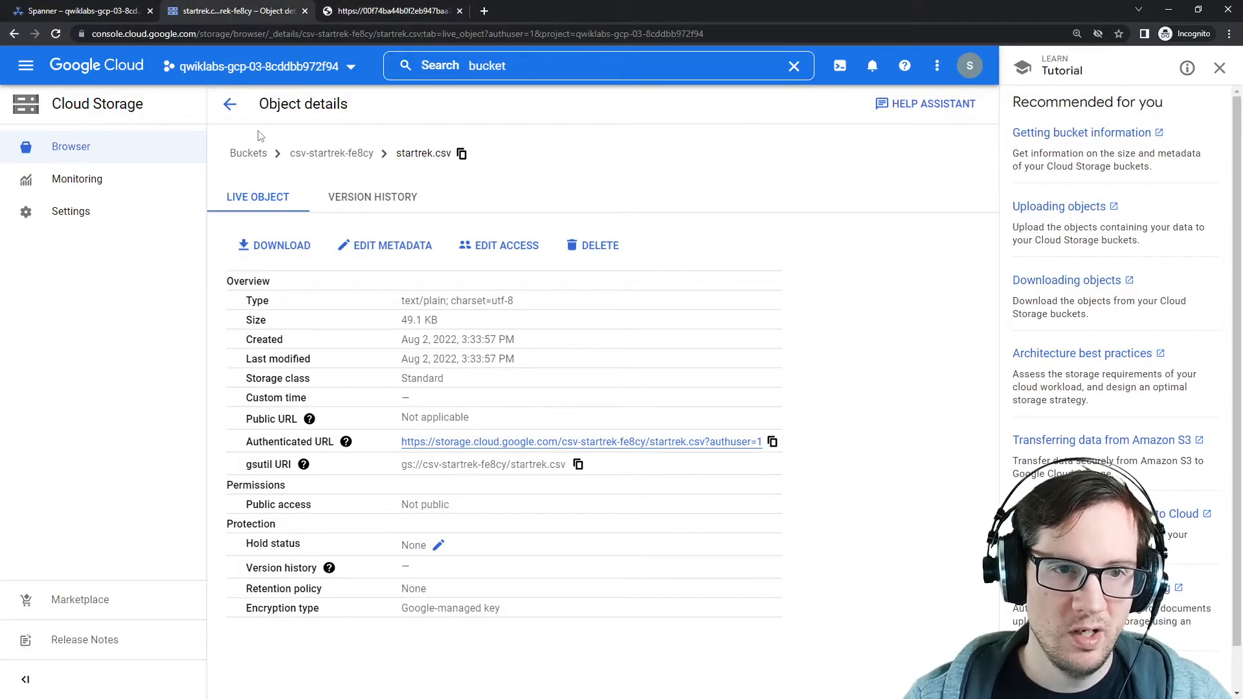
Return to the shipbase overview in Spanner, open the database's Import/Export page and retry loading it.
left_click(116, 13)
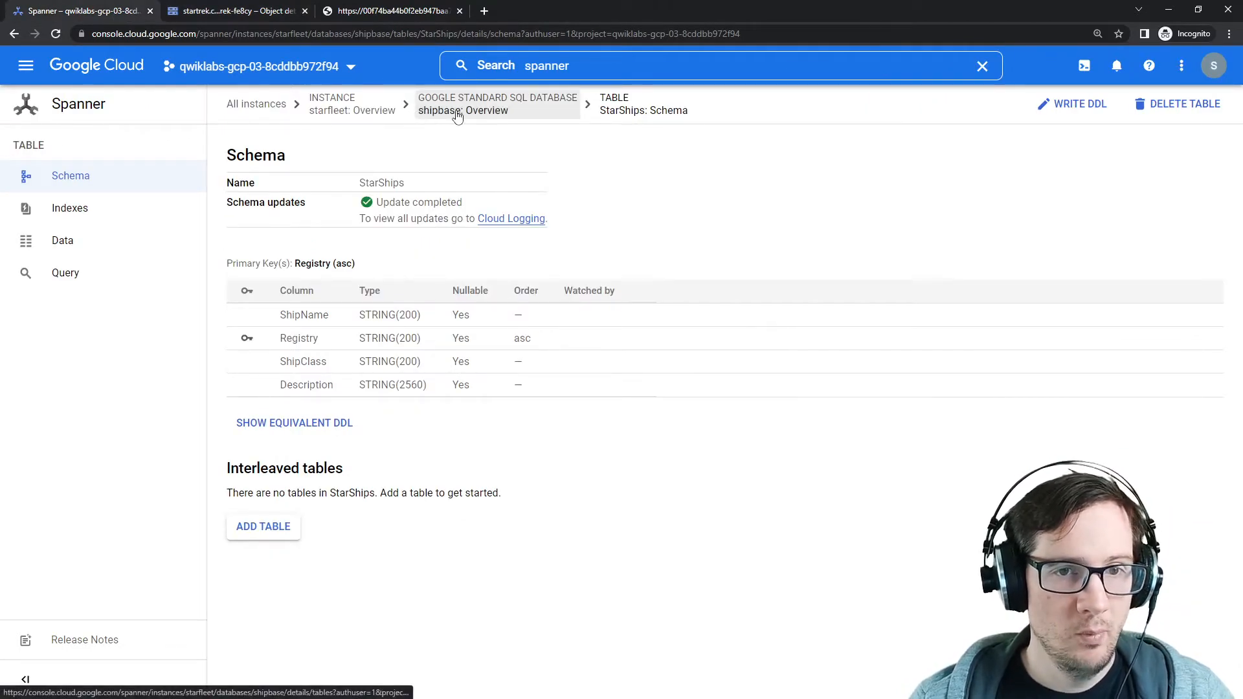
left_click(431, 110)
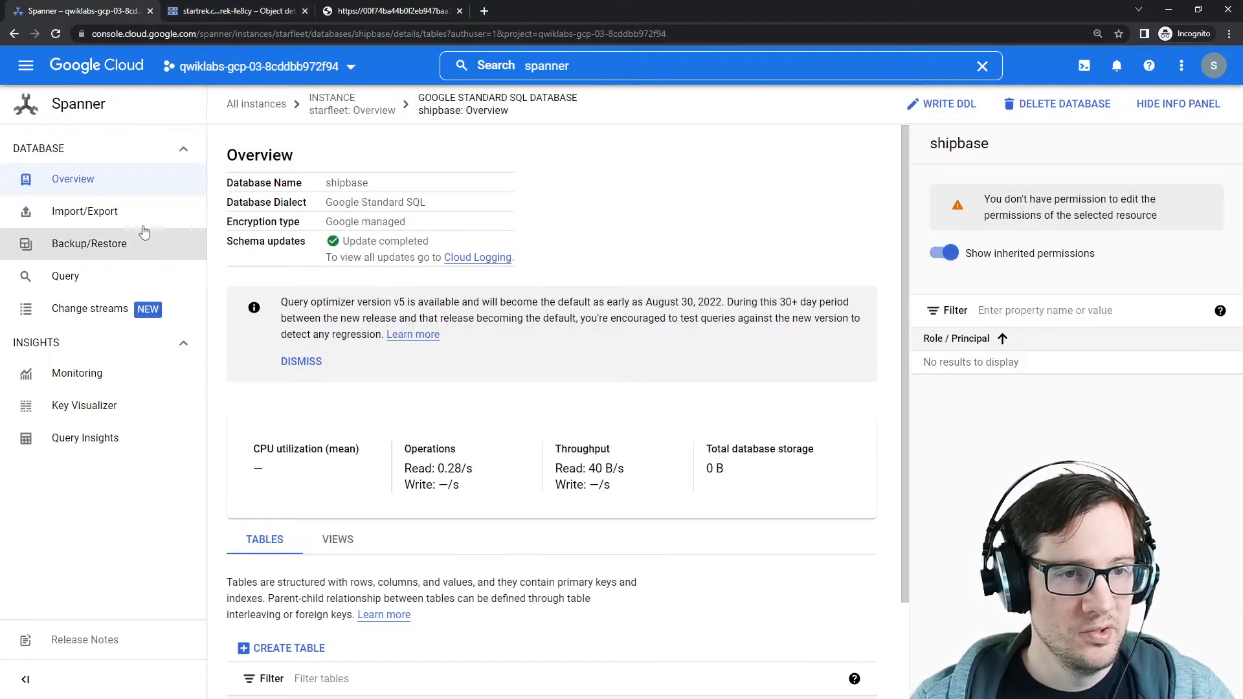
left_click(85, 211)
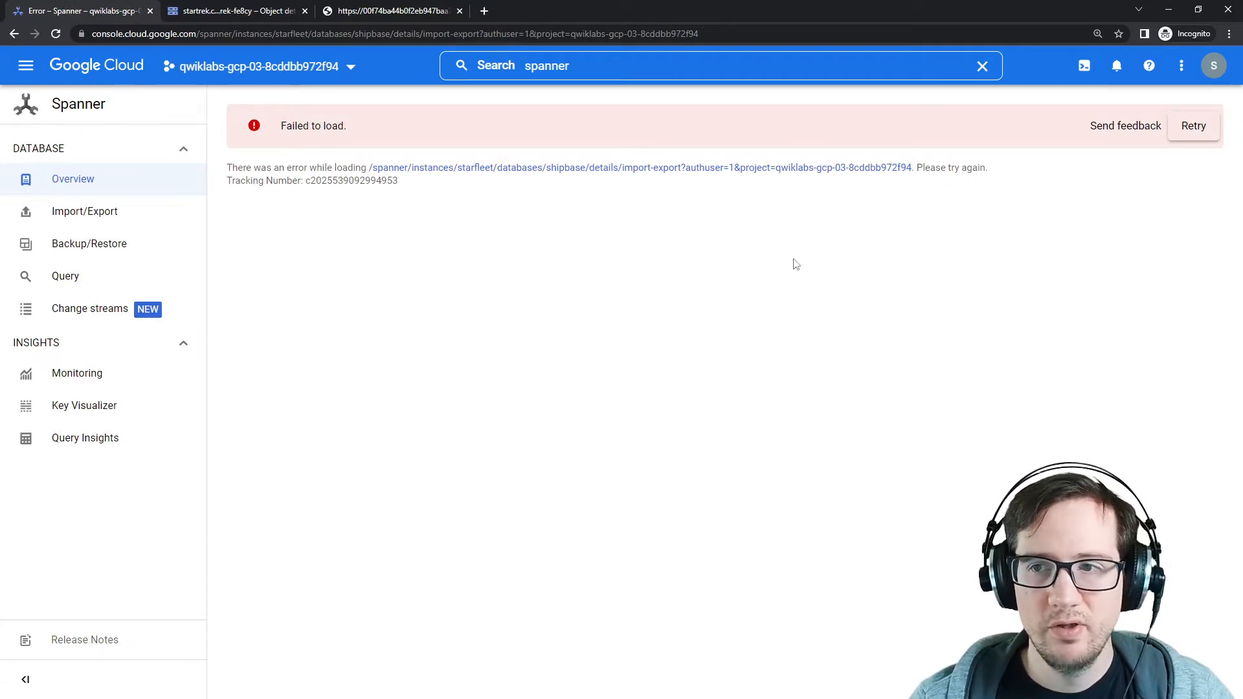
left_click(1193, 126)
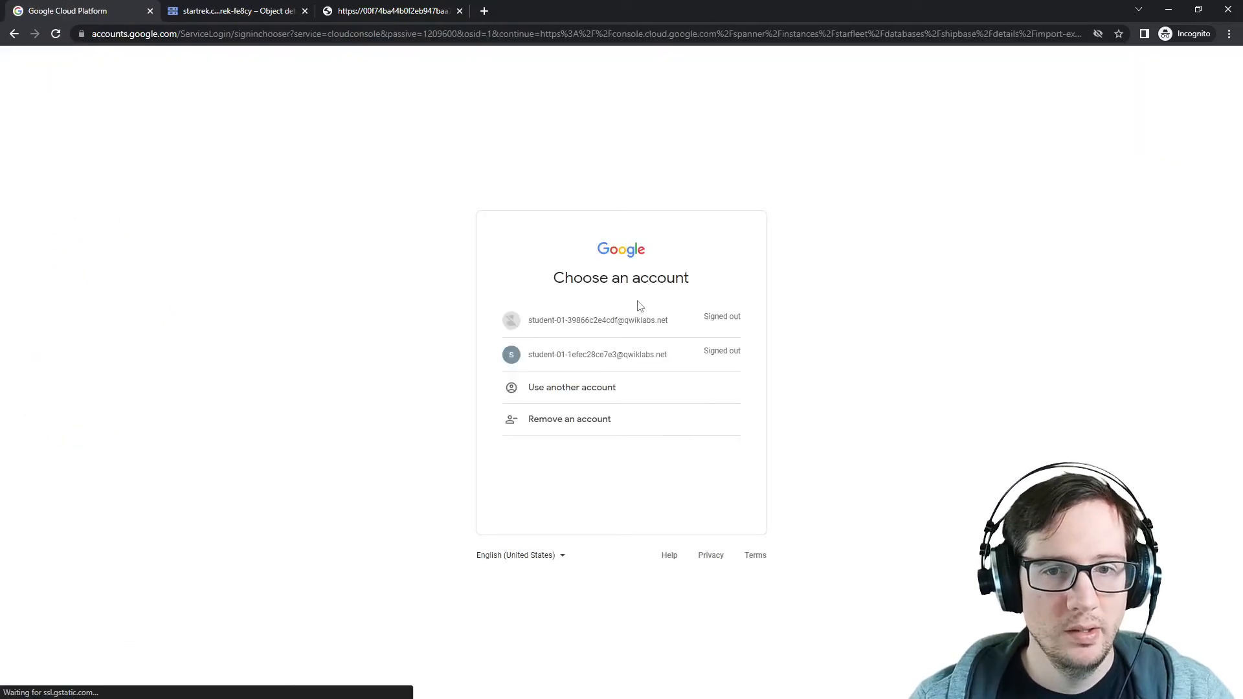
Sign back in with the lab's student account, entering the account password from the lab instructions.
left_click_drag(1242, 85, 1152, 86)
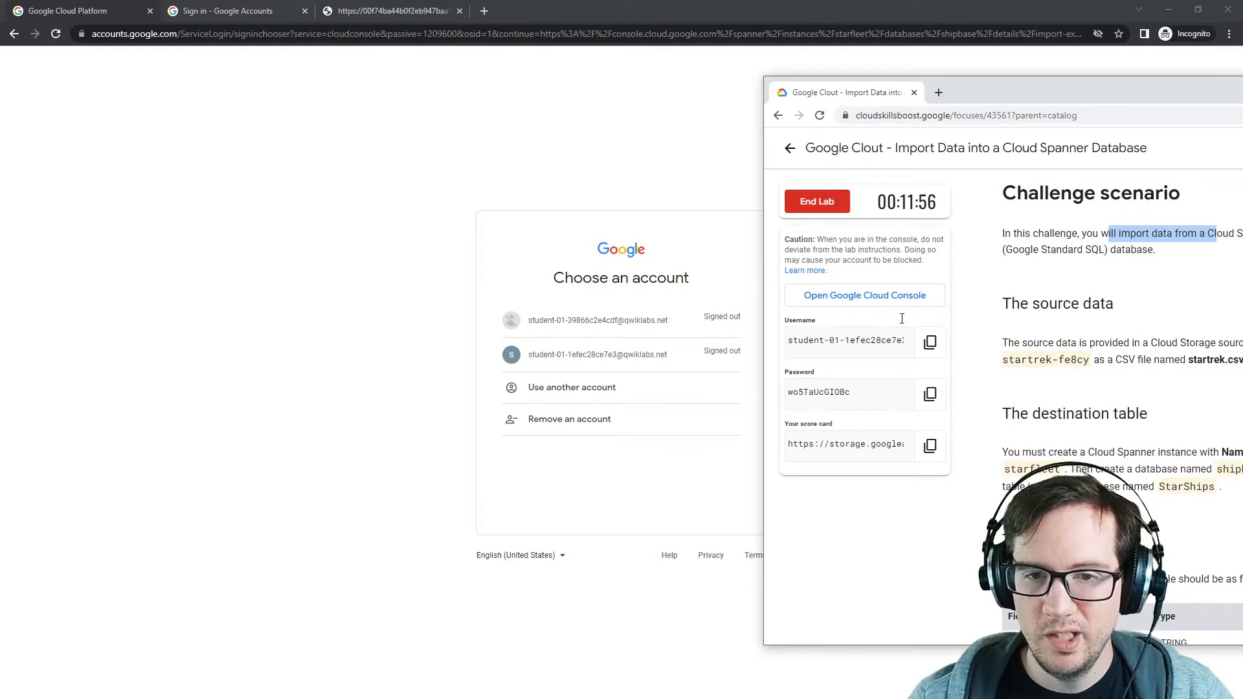
key("alt+Tab")
left_click(599, 363)
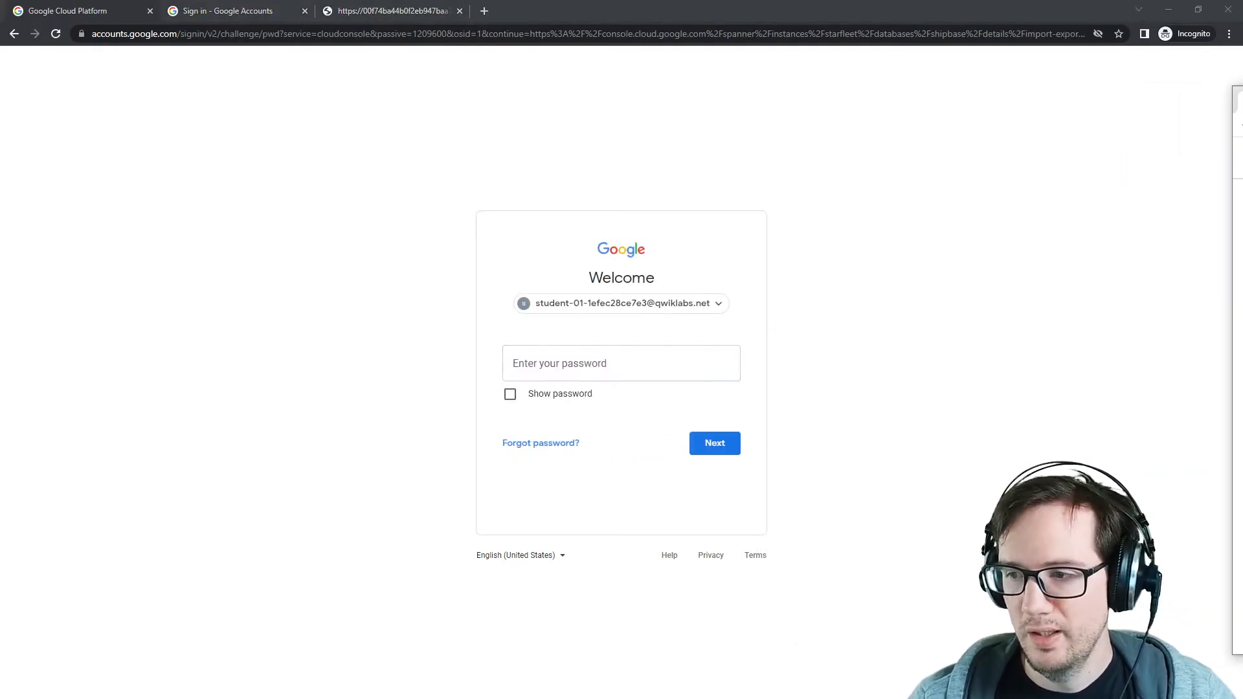
left_click(686, 369)
key("ctrl+v")
left_click(703, 447)
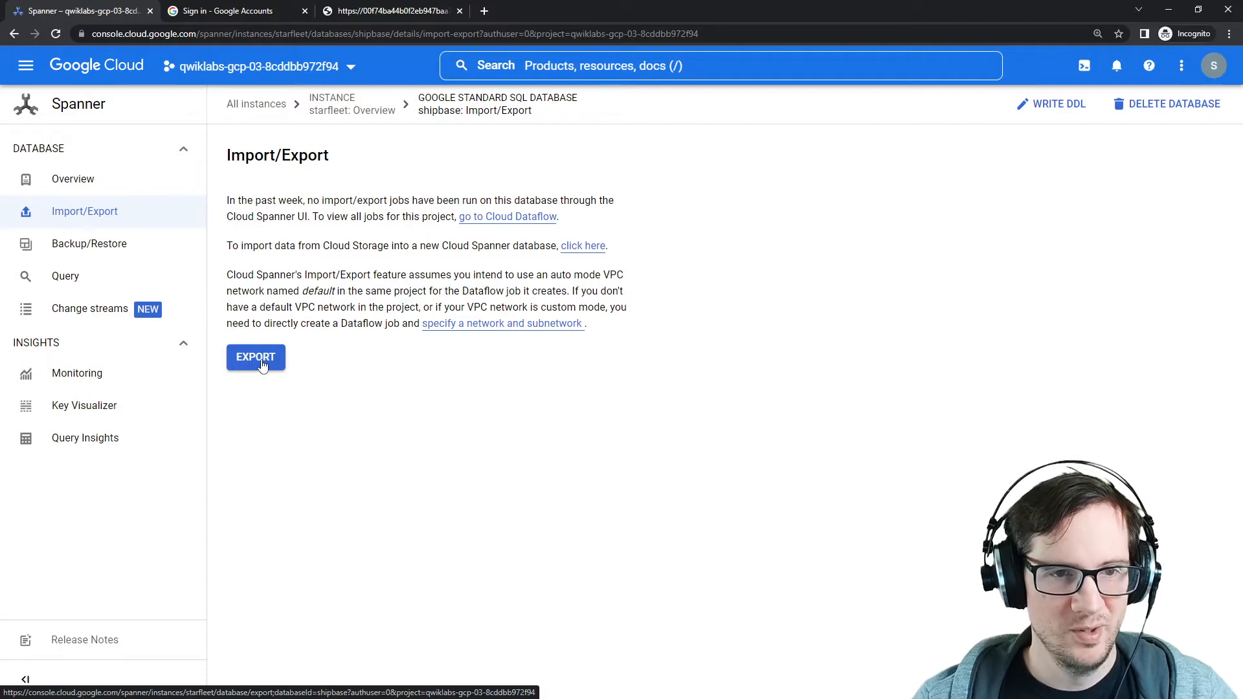
Read the Import/Export notes and open the workflow for importing Cloud Storage data into a new Spanner database.
left_click_drag(317, 202, 625, 205)
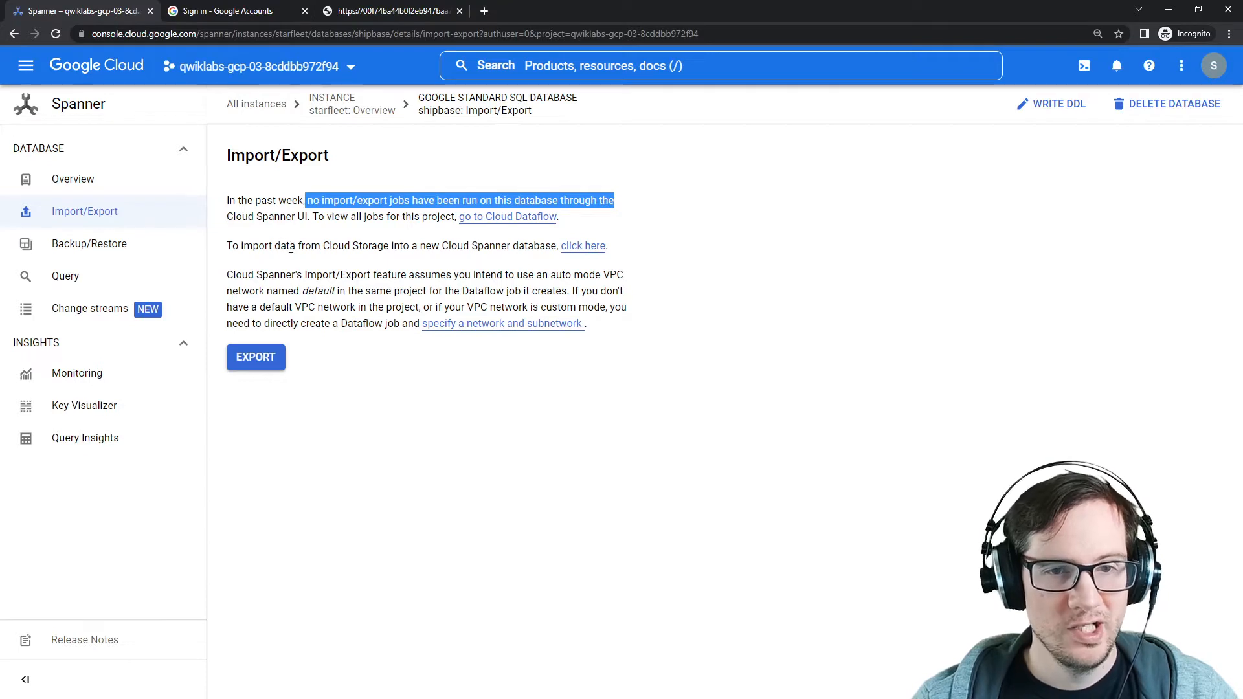
left_click_drag(232, 246, 427, 237)
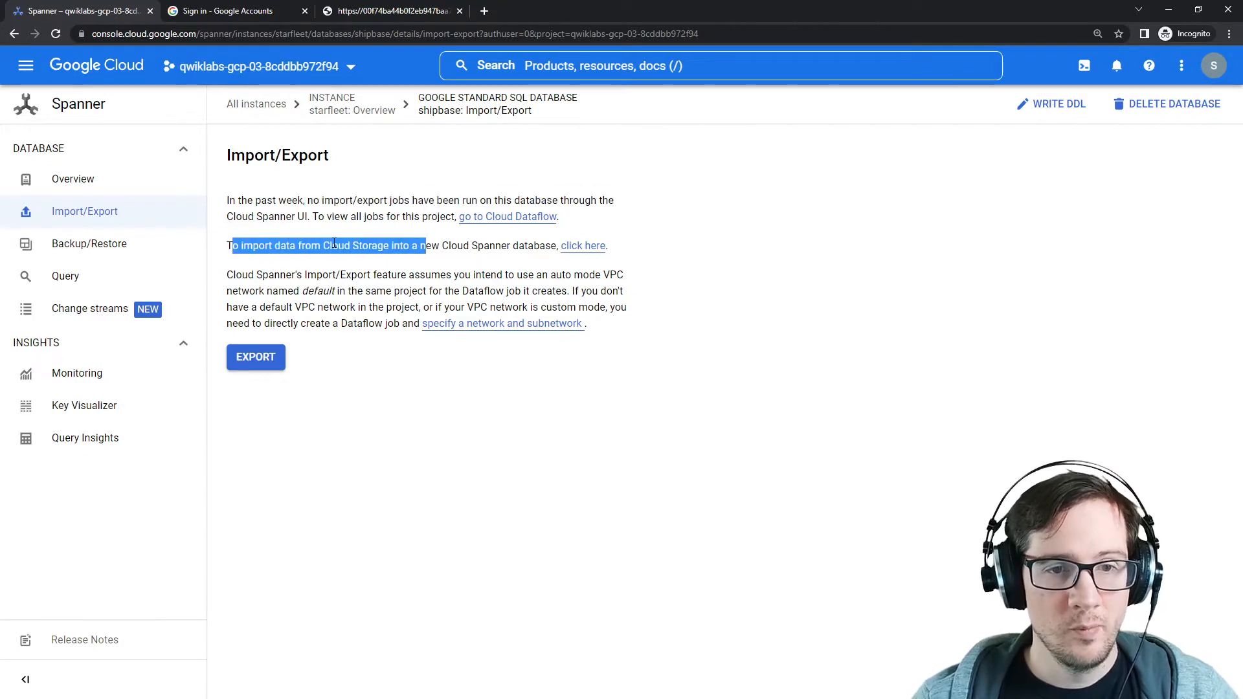
double_click(526, 247)
left_click(584, 246)
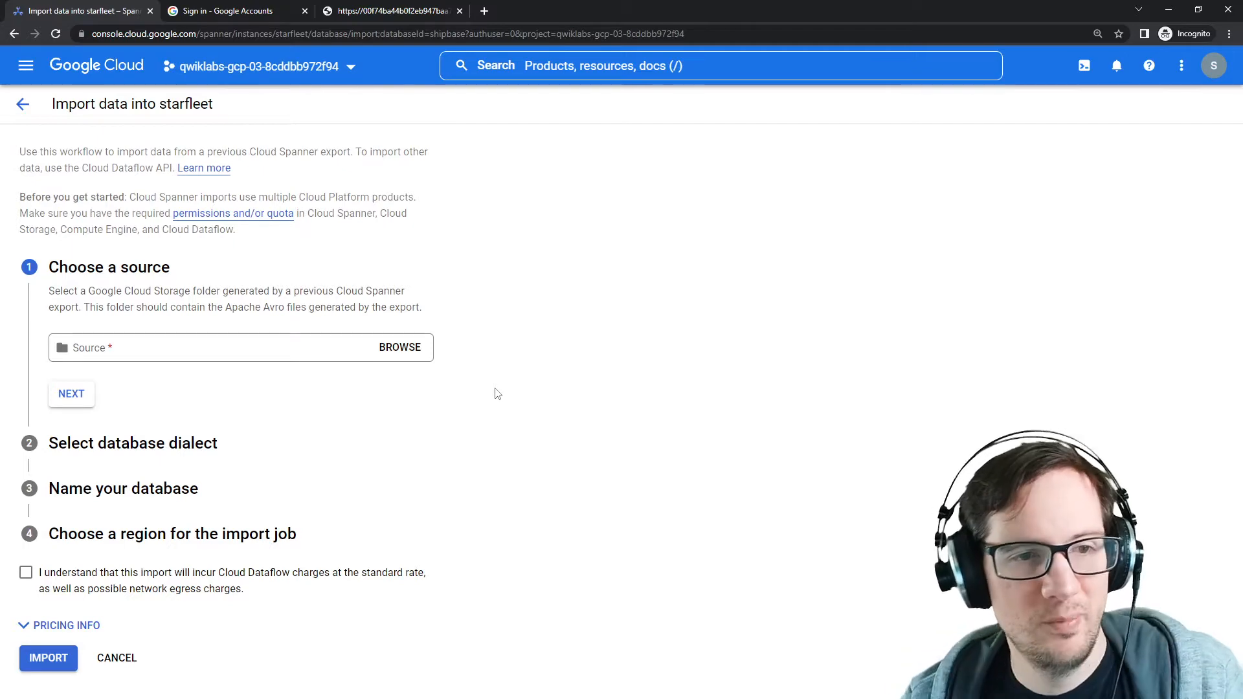
Try to choose an import source from the csv-startrek-fe8cy bucket and close the folder selection.
left_click(289, 347)
left_click(411, 351)
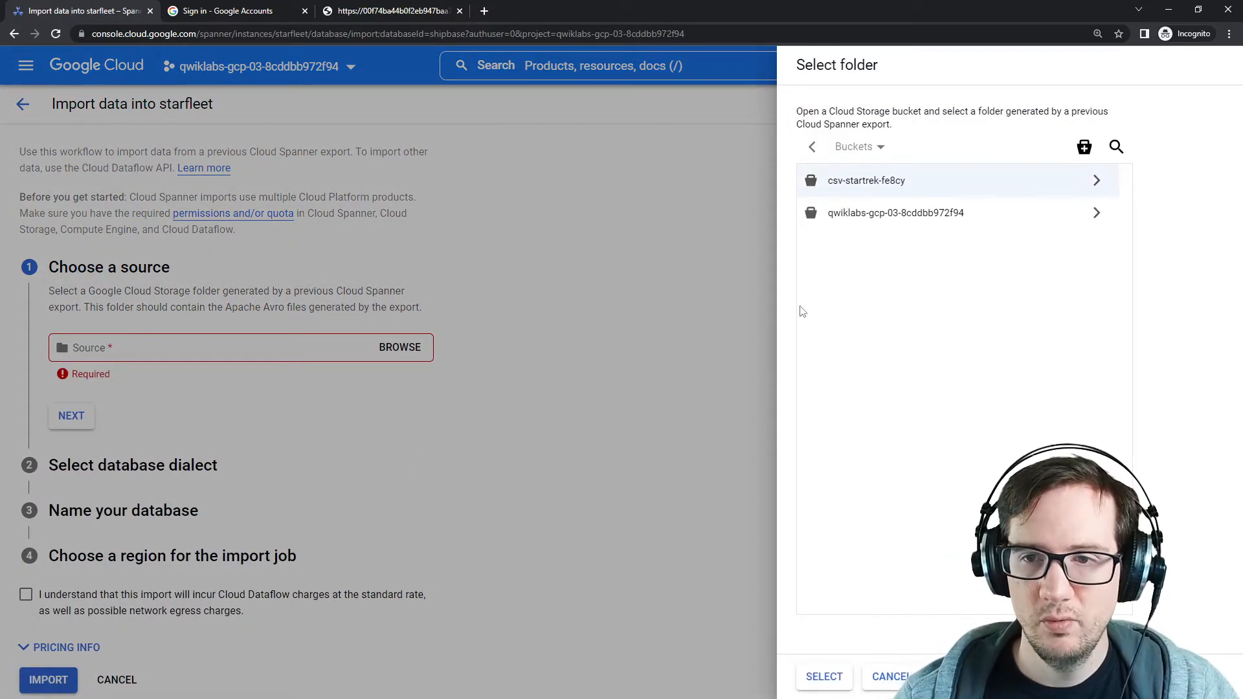
left_click(1097, 180)
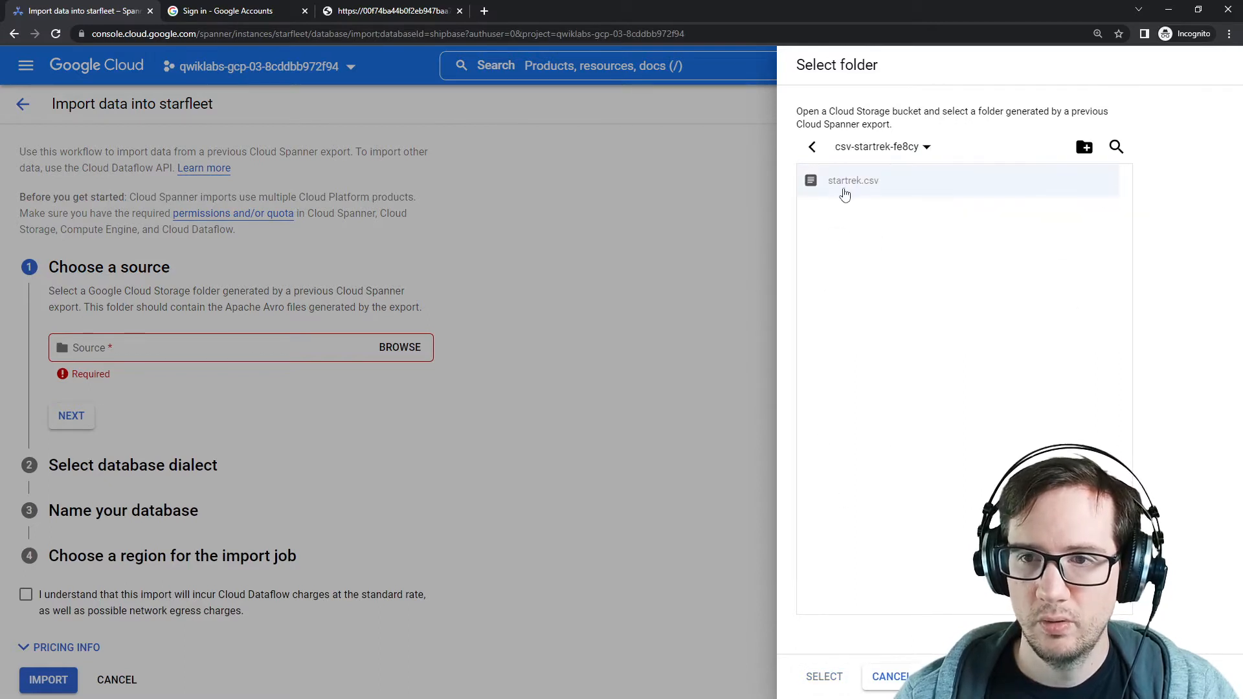
left_click_drag(808, 111, 928, 127)
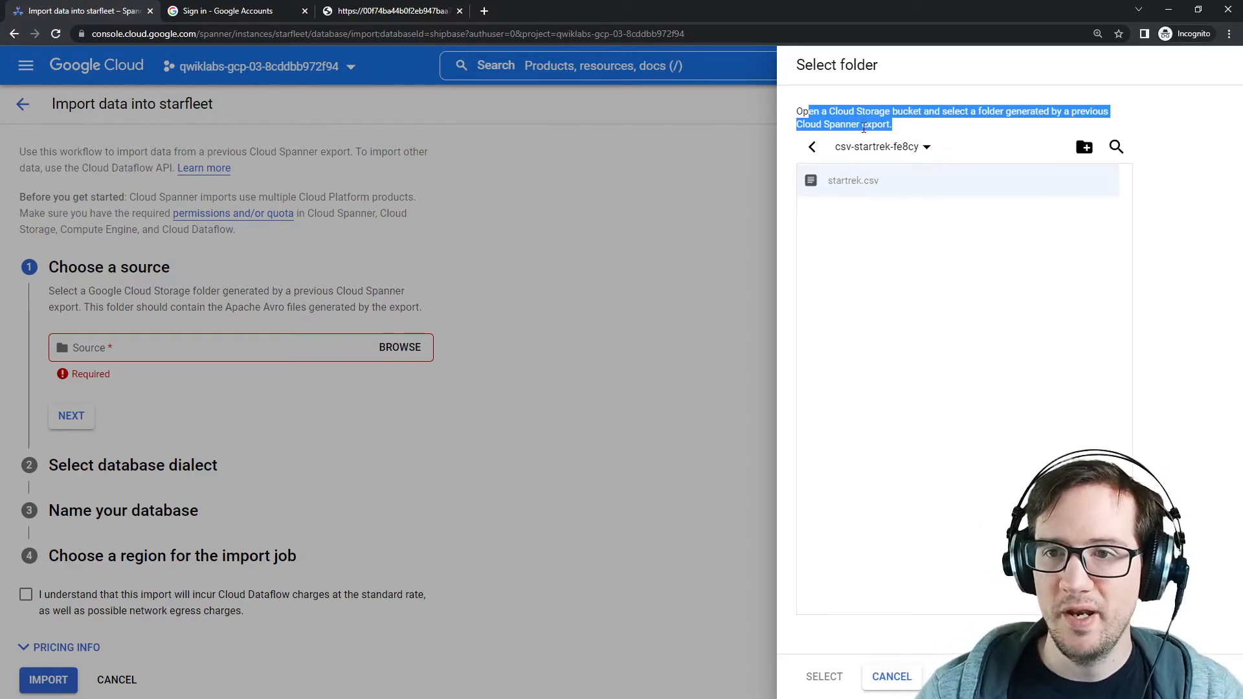
left_click(925, 292)
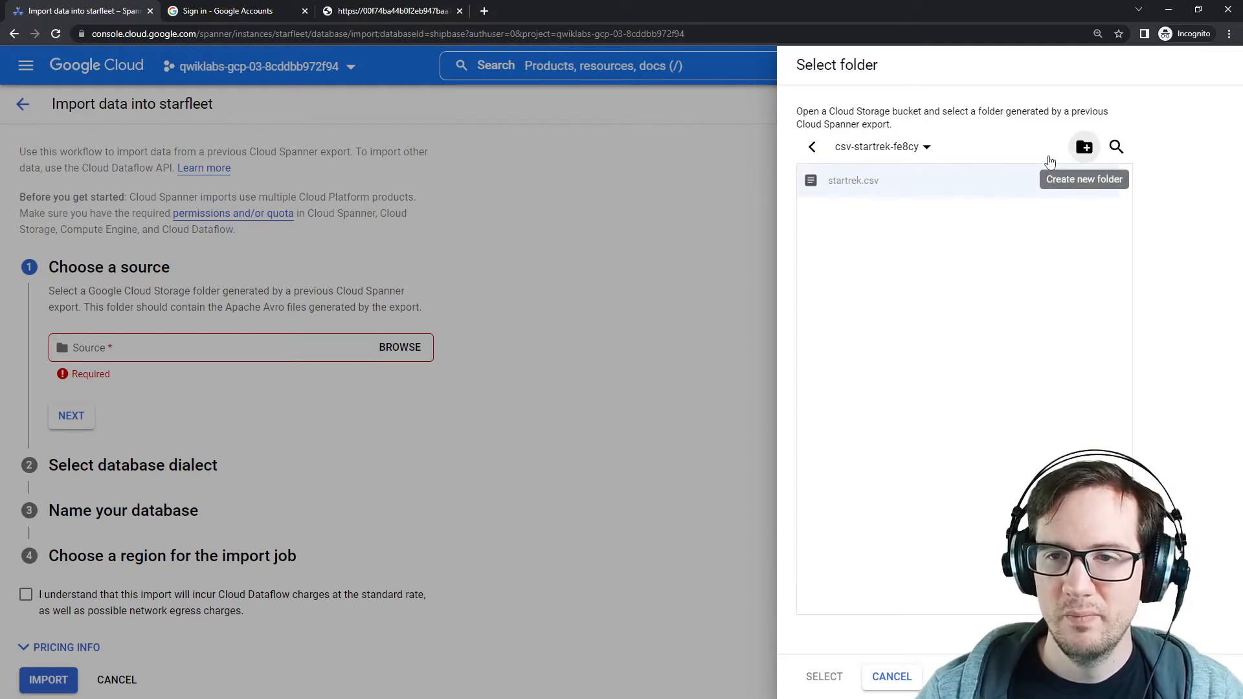
left_click(813, 149)
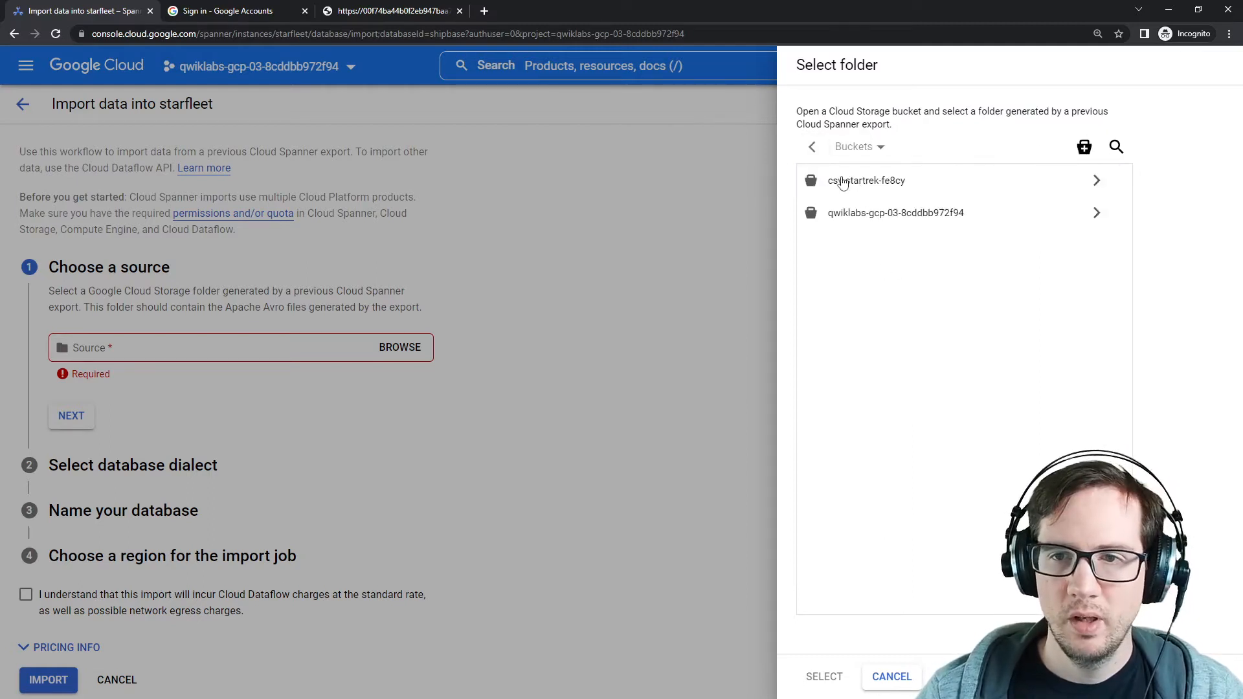
left_click(968, 188)
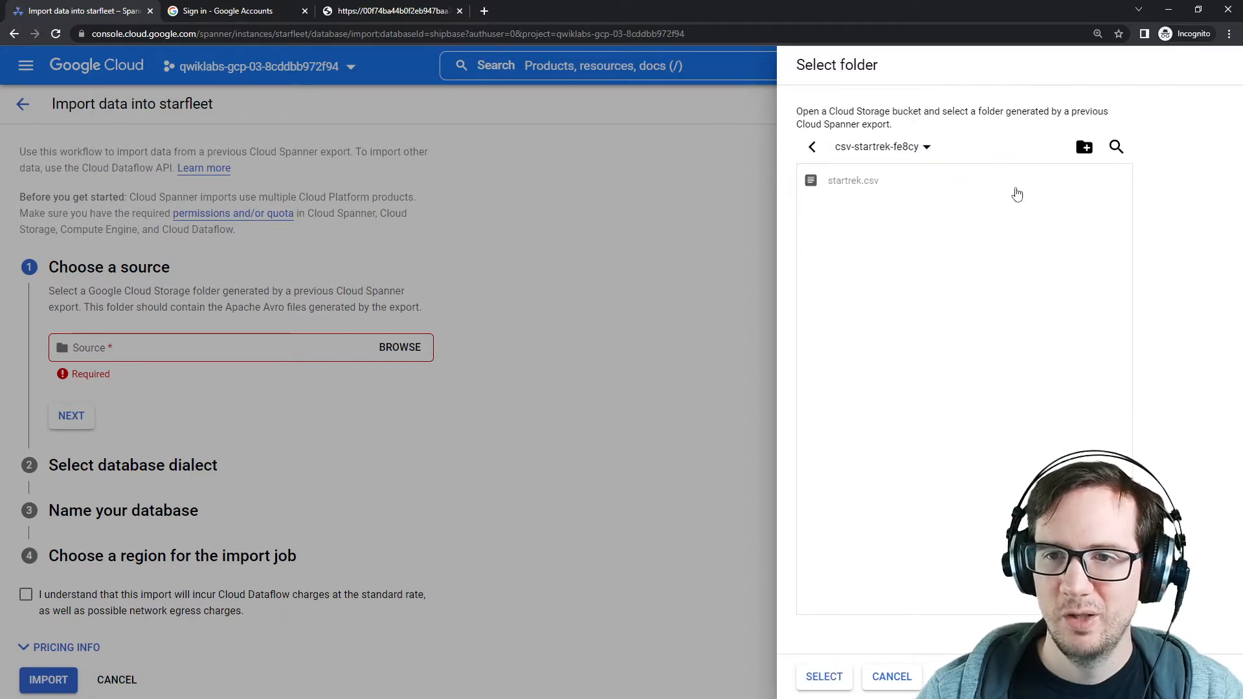
left_click(812, 147)
left_click(890, 677)
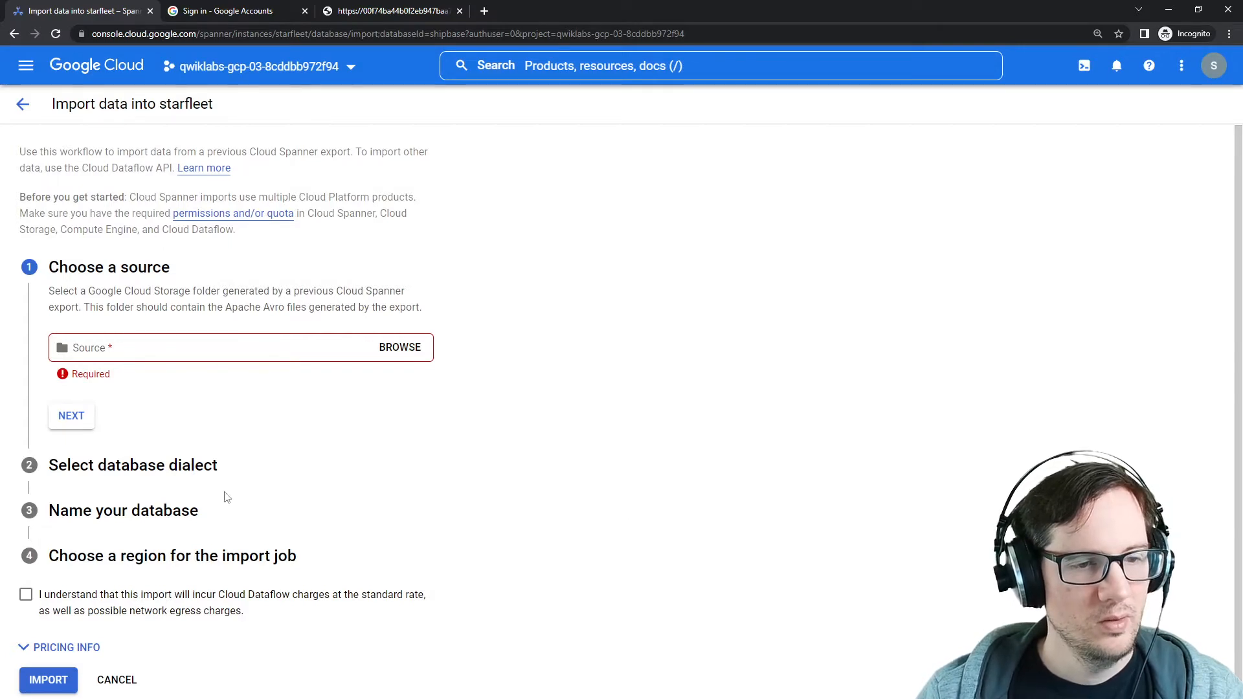
Review the import workflow's prerequisites and leave it for the shipbase Backup/Restore page.
scroll(219, 528, "down", 1)
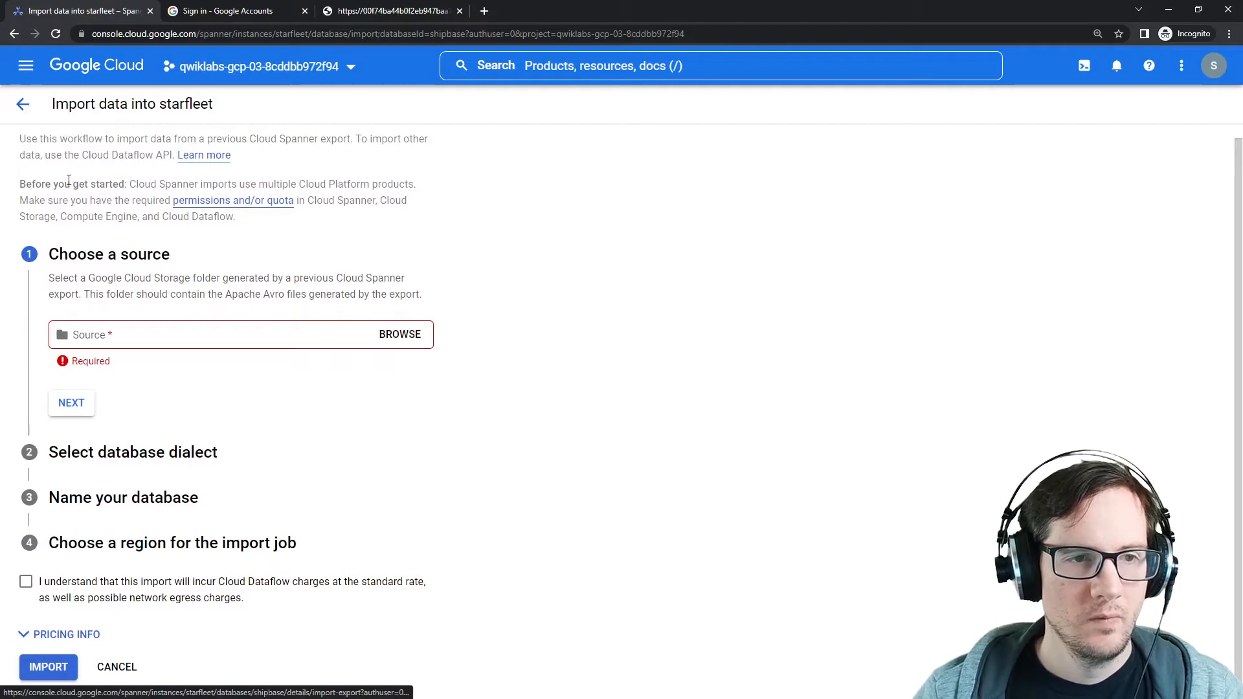
left_click_drag(139, 186, 376, 202)
left_click(315, 230)
left_click(24, 105)
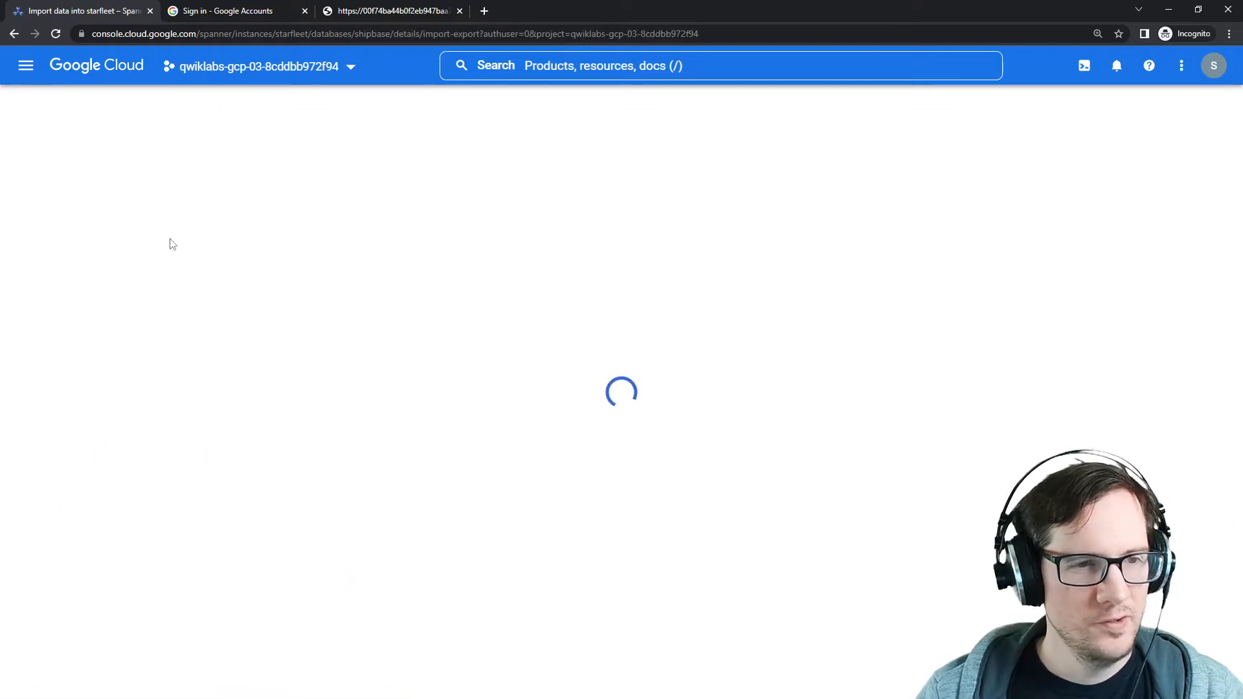
left_click(172, 245)
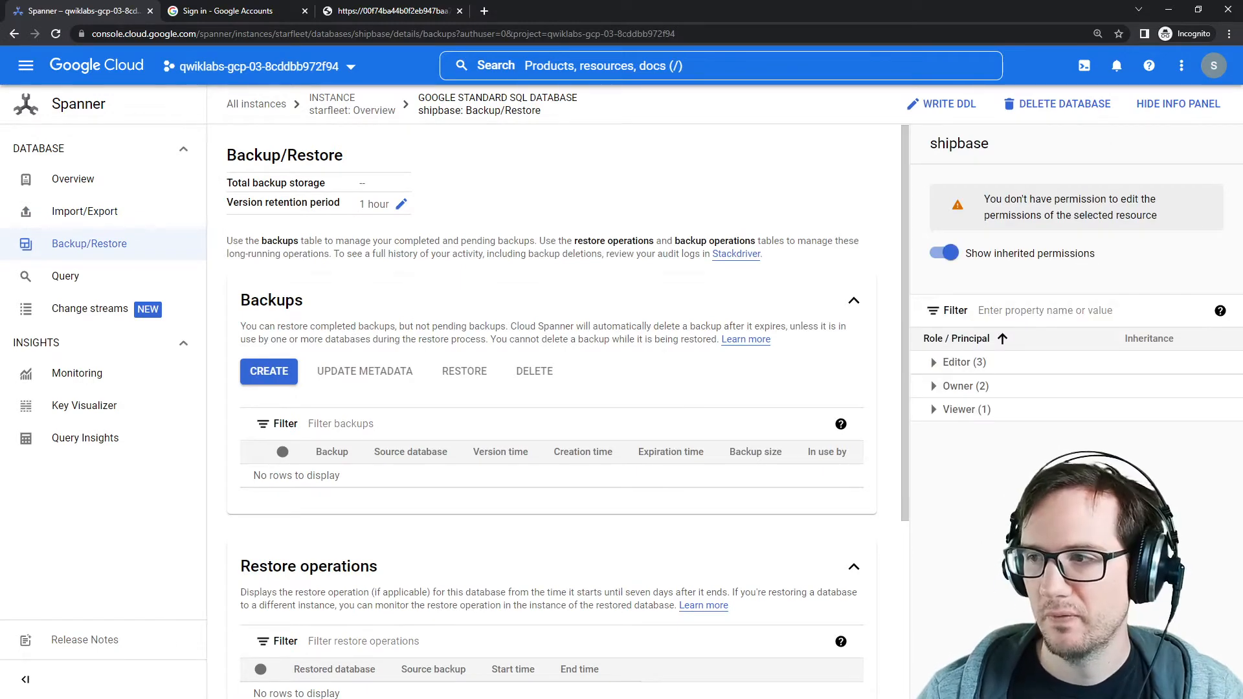
Bring up the lab instructions window, reload the lab page and put the window aside again.
mouse_move(1242, 129)
left_mouse_down()
mouse_move(908, 134)
mouse_move(1242, 135)
left_mouse_up()
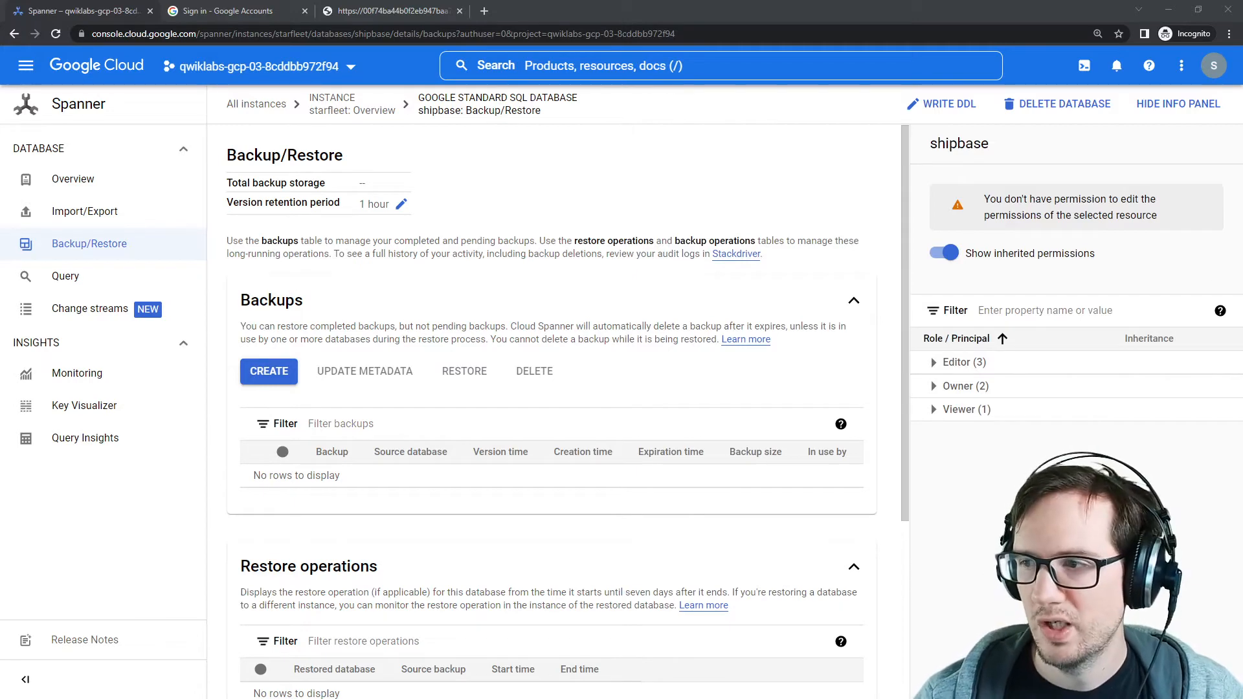
left_click_drag(1242, 78, 536, 95)
left_click(606, 119)
key("Return")
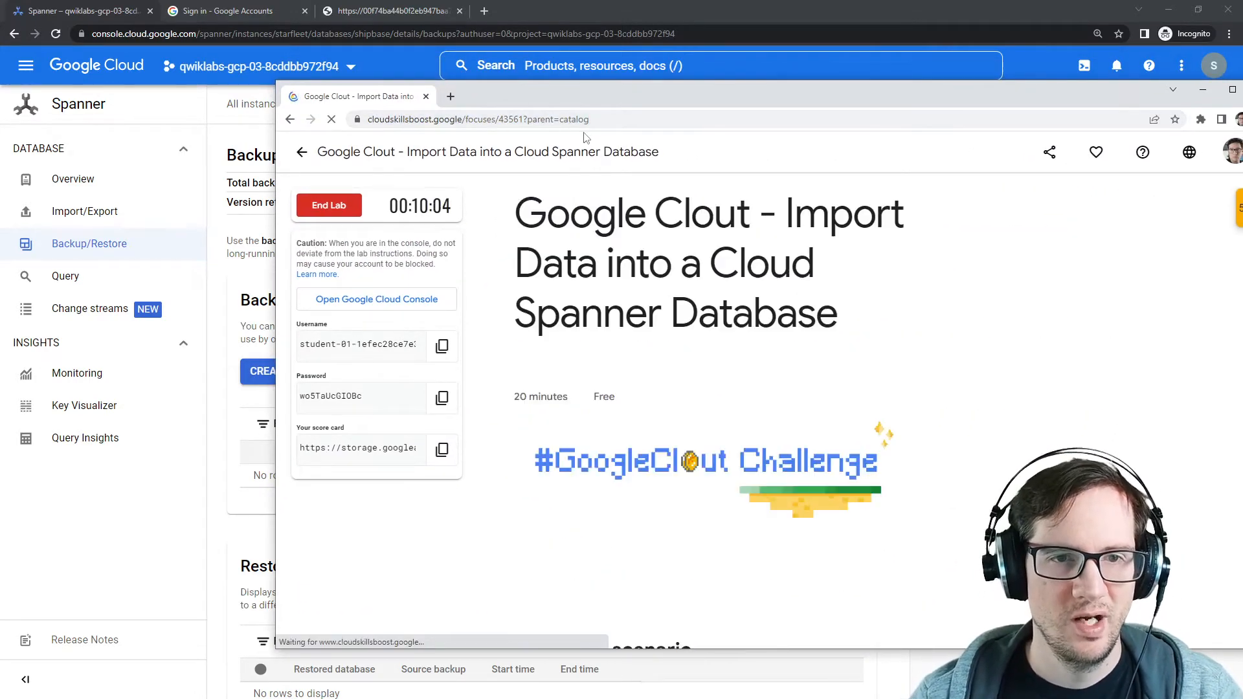
left_click_drag(549, 97, 1242, 141)
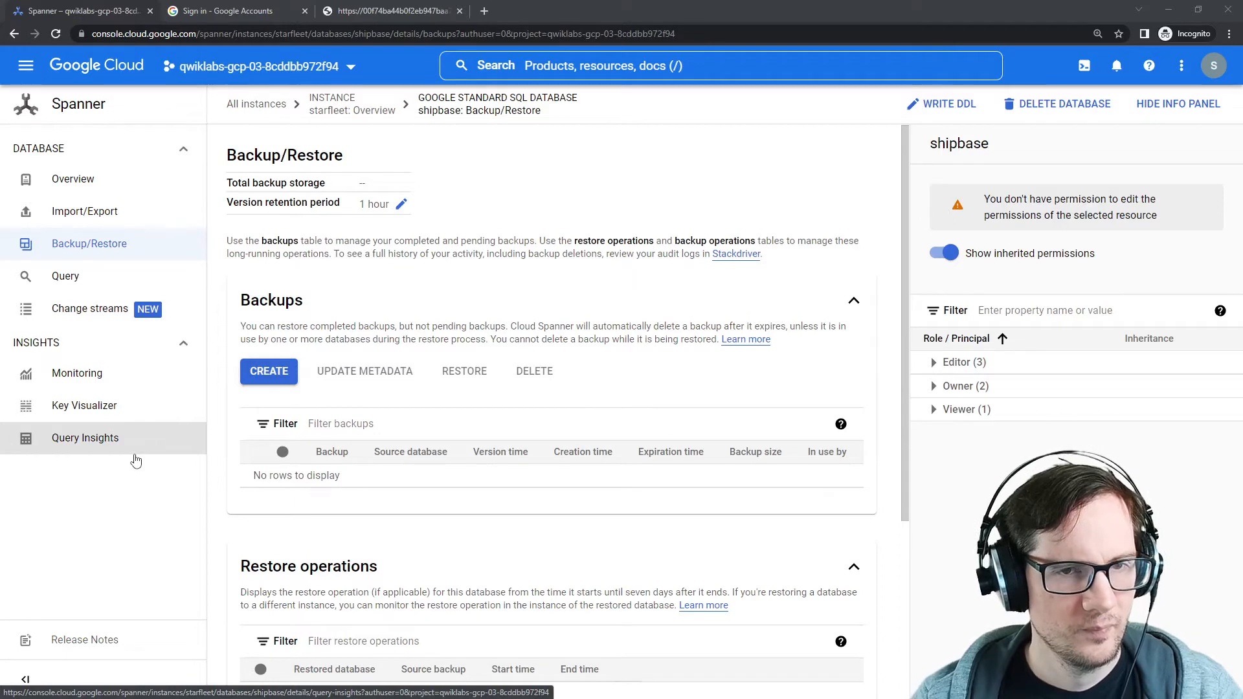
Reread shipbase's Import/Export notes and check the export and import workflows, returning to the Import/Export page.
left_click(138, 222)
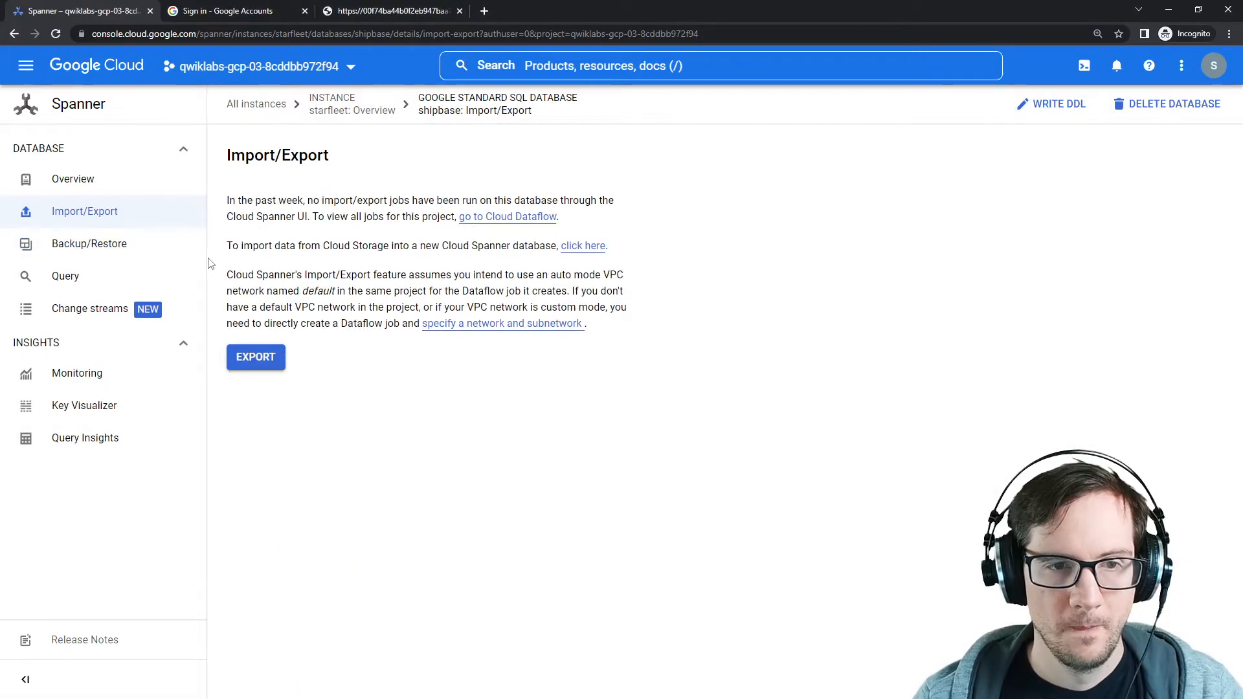
left_click_drag(231, 245, 406, 259)
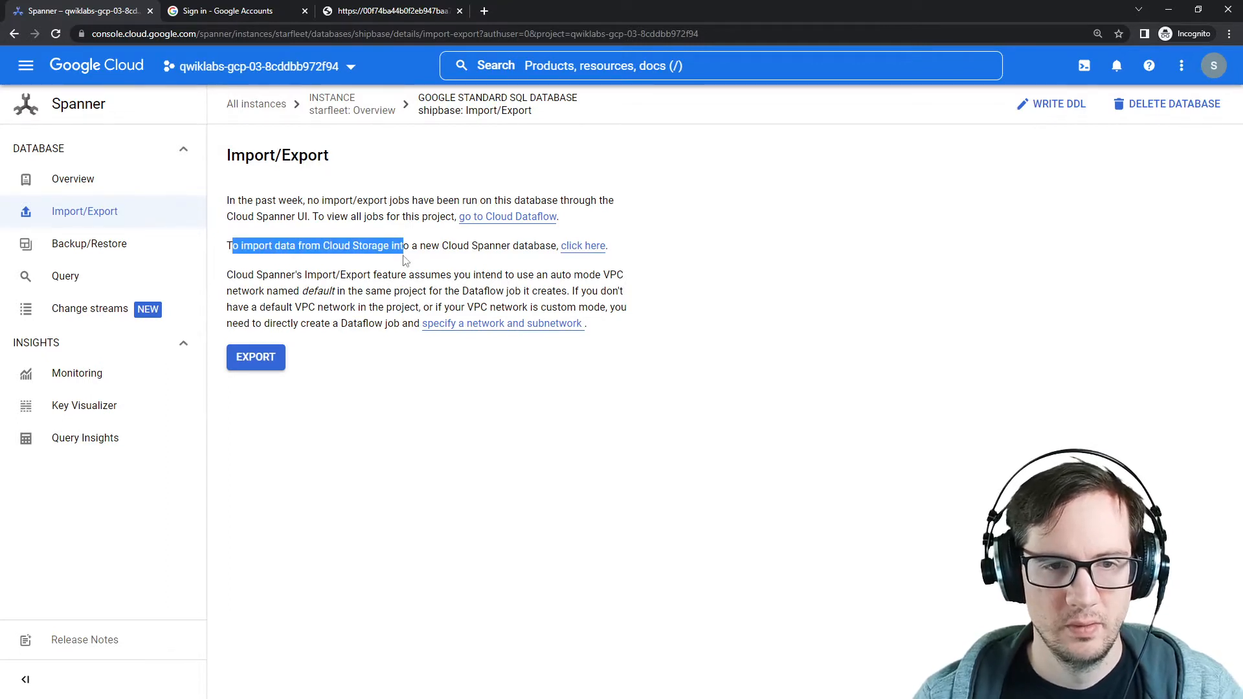
left_click_drag(296, 275, 407, 275)
left_click(241, 360)
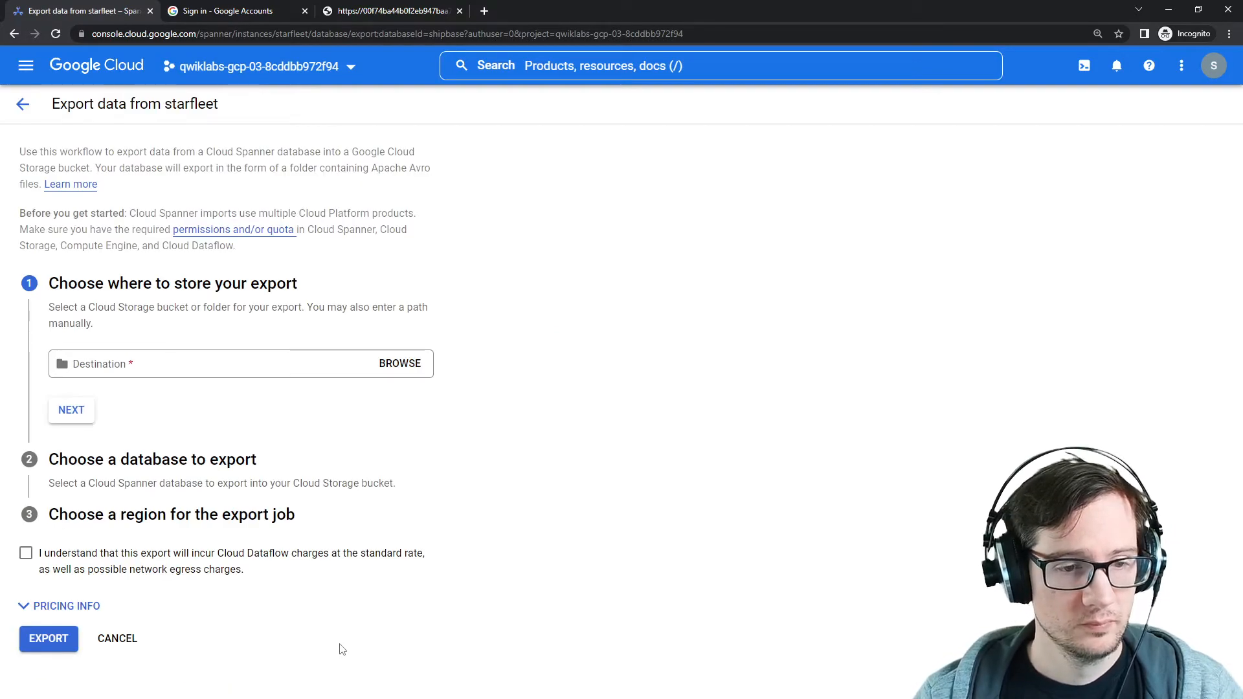
left_click(118, 646)
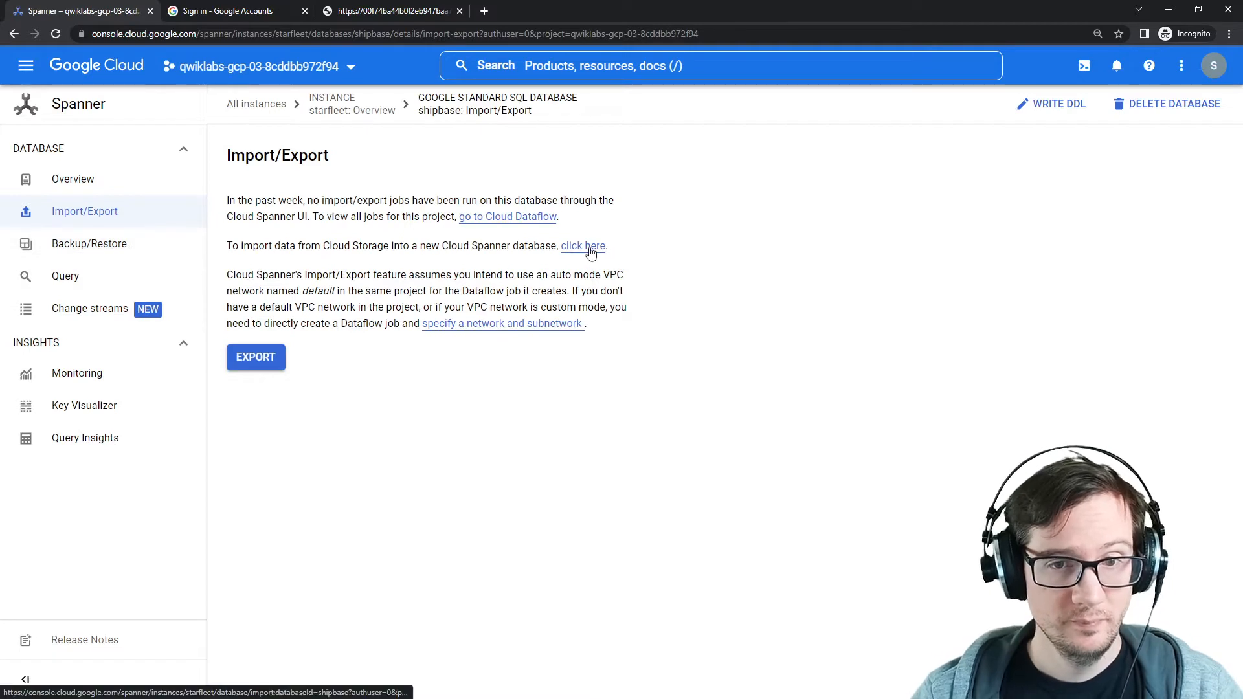
left_click(591, 253)
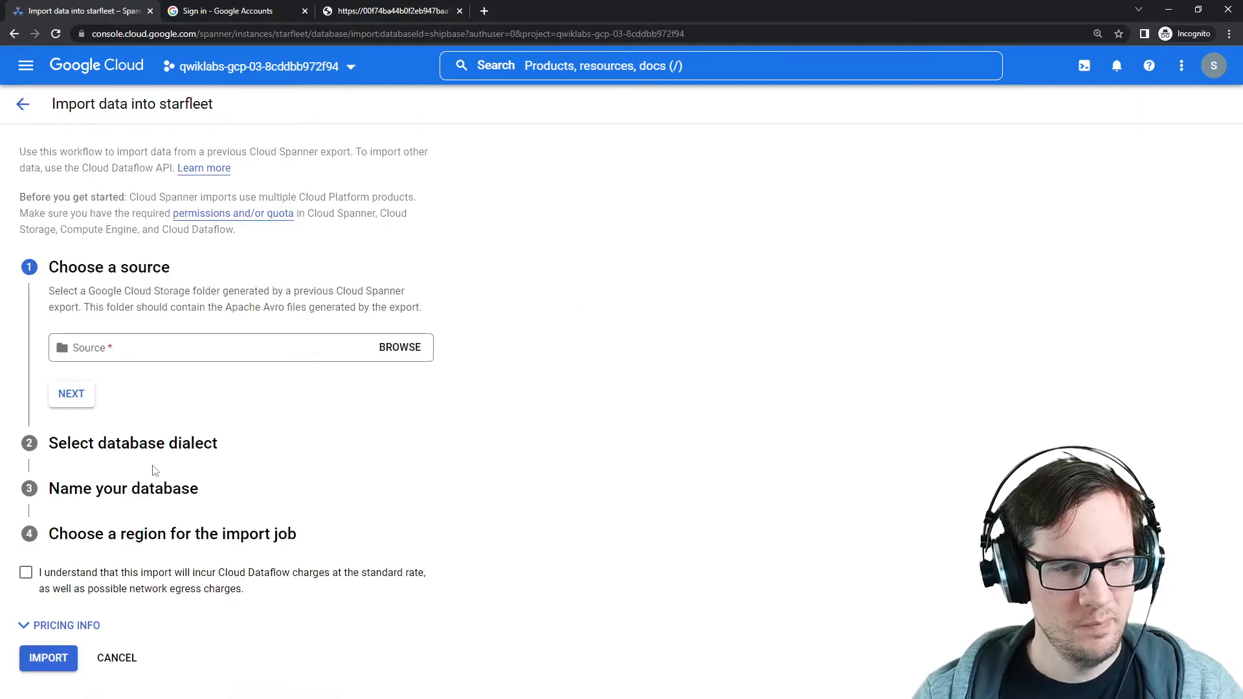
left_click(16, 36)
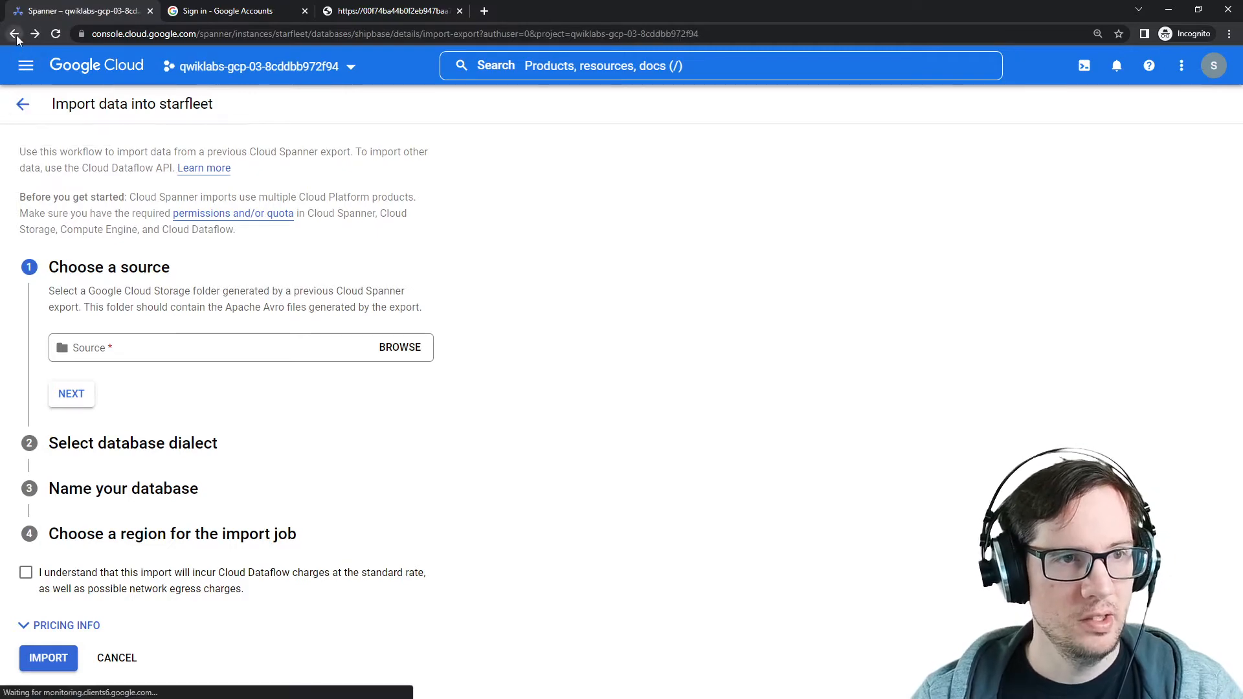
Read the lab's Task 2 and Task 3 hints on the table DDL and the Import Manifest JSON for the Dataflow job.
left_click_drag(1242, 97, 801, 82)
scroll(720, 395, "down", 5)
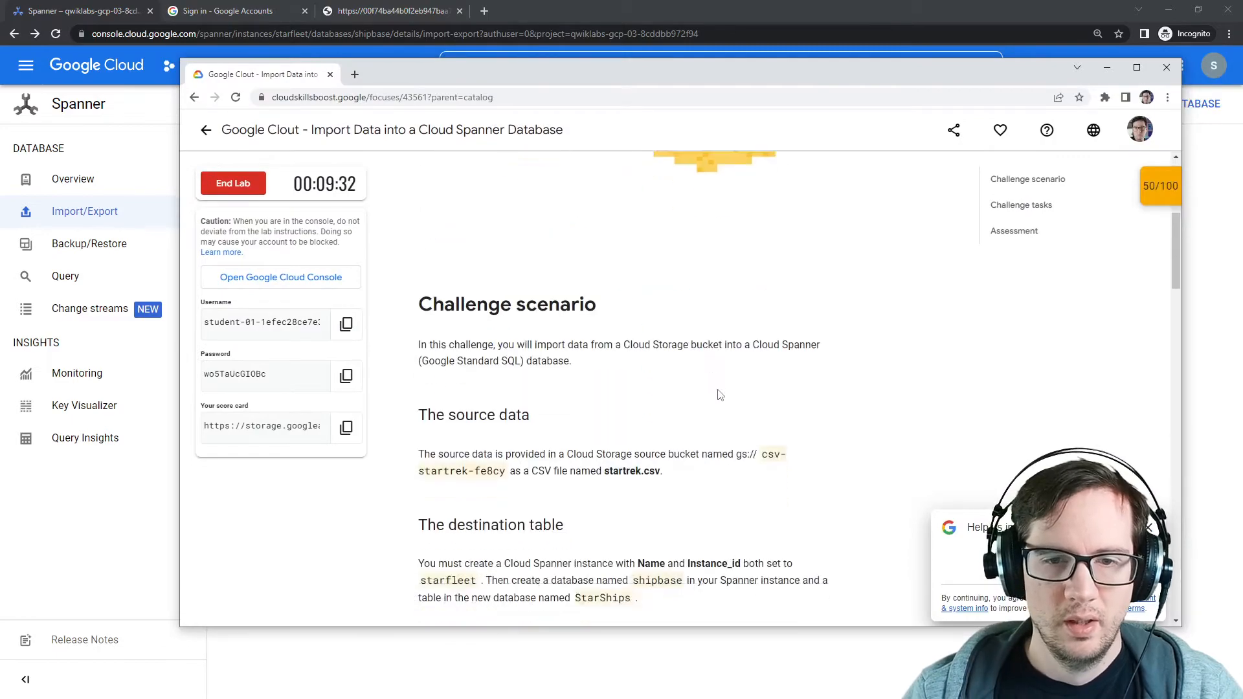
scroll(721, 395, "down", 15)
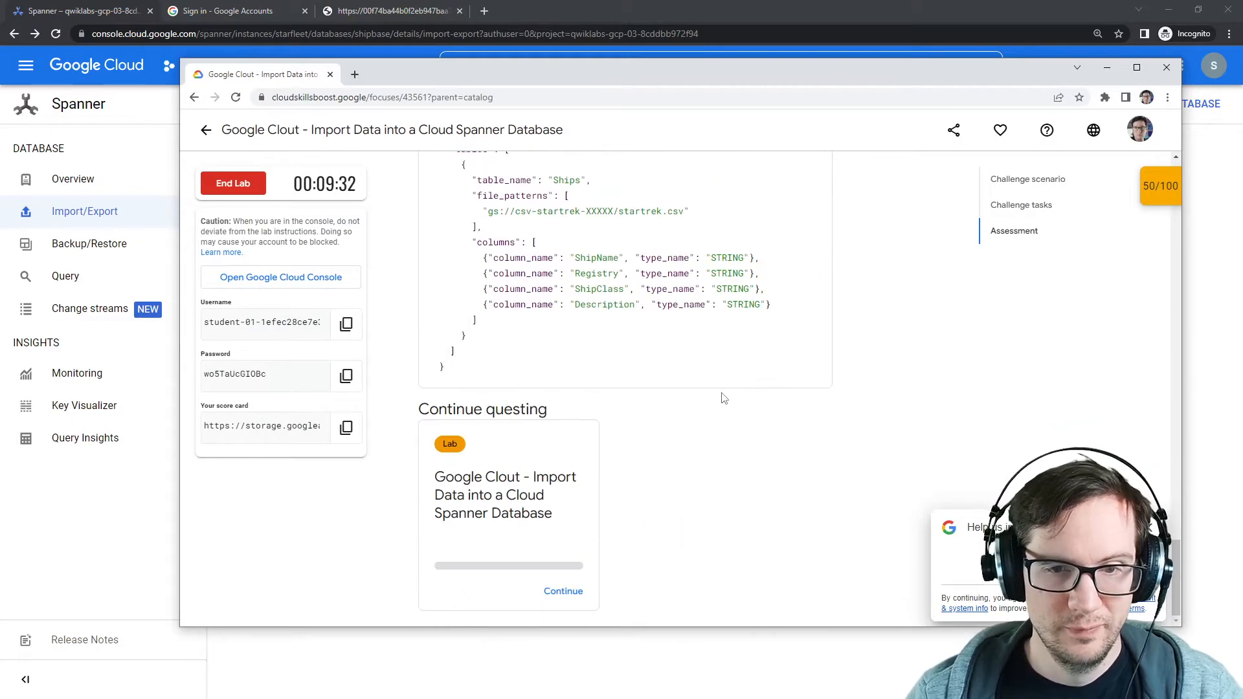
scroll(724, 398, "up", 8)
scroll(724, 398, "down", 3)
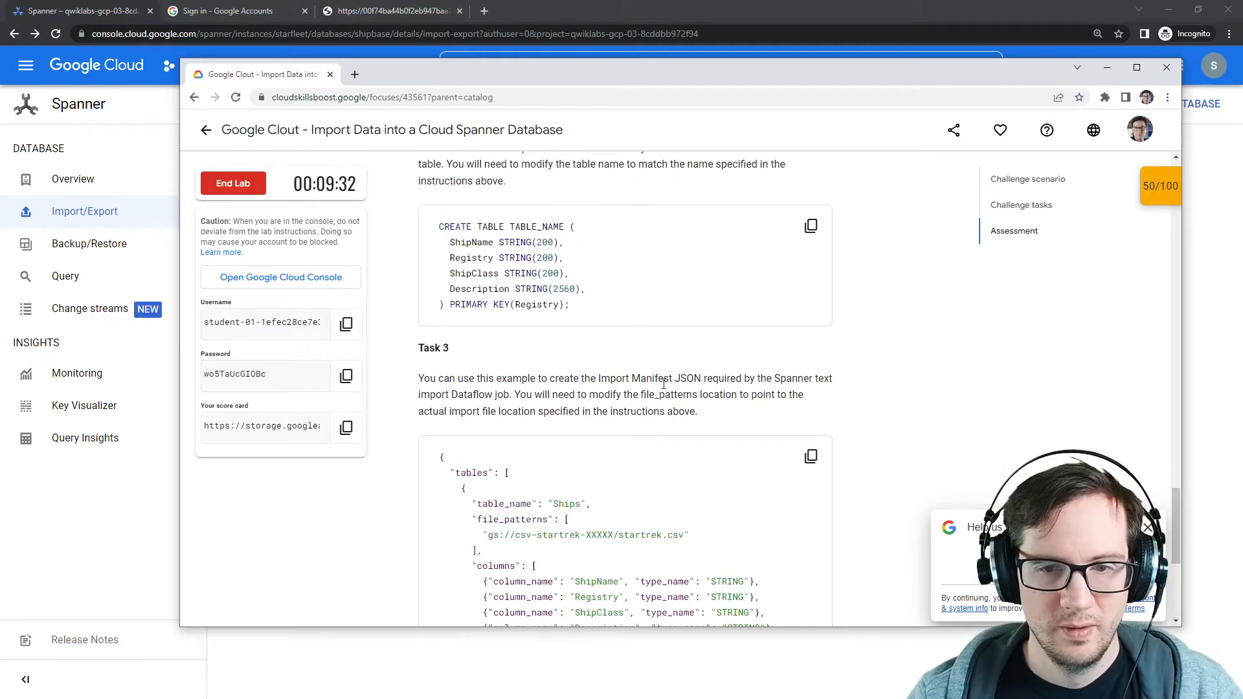
scroll(663, 385, "up", 2)
left_click_drag(420, 277, 796, 276)
scroll(459, 430, "down", 1)
left_click_drag(458, 442, 638, 440)
left_click(619, 440)
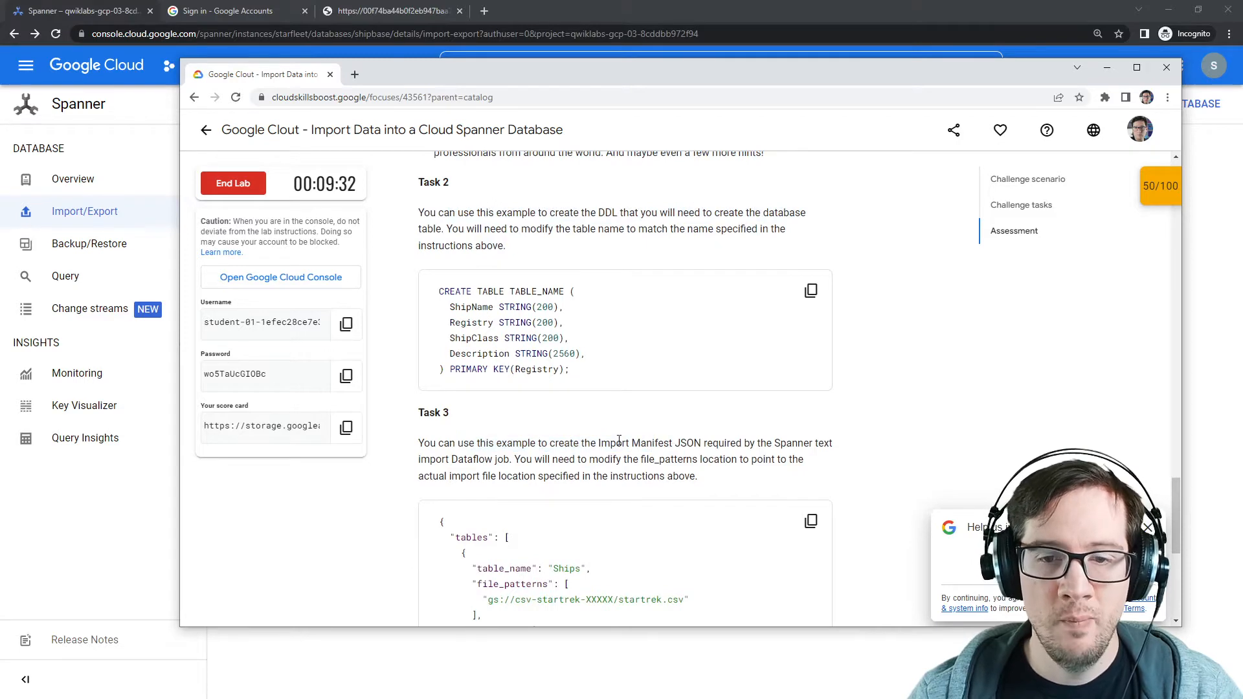
double_click(691, 441)
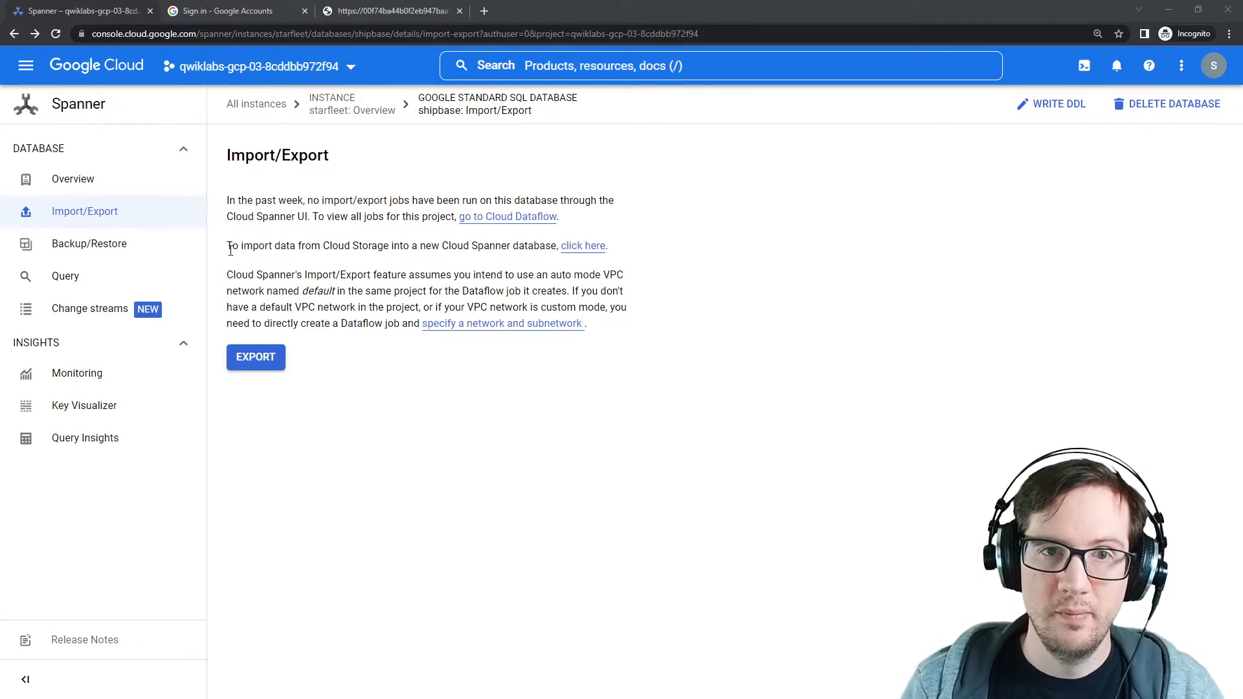
Examine the Task 3 example manifest, especially its file_patterns location, and return to the Cloud console.
left_click_drag(1242, 74, 602, 51)
scroll(433, 313, "down", 4)
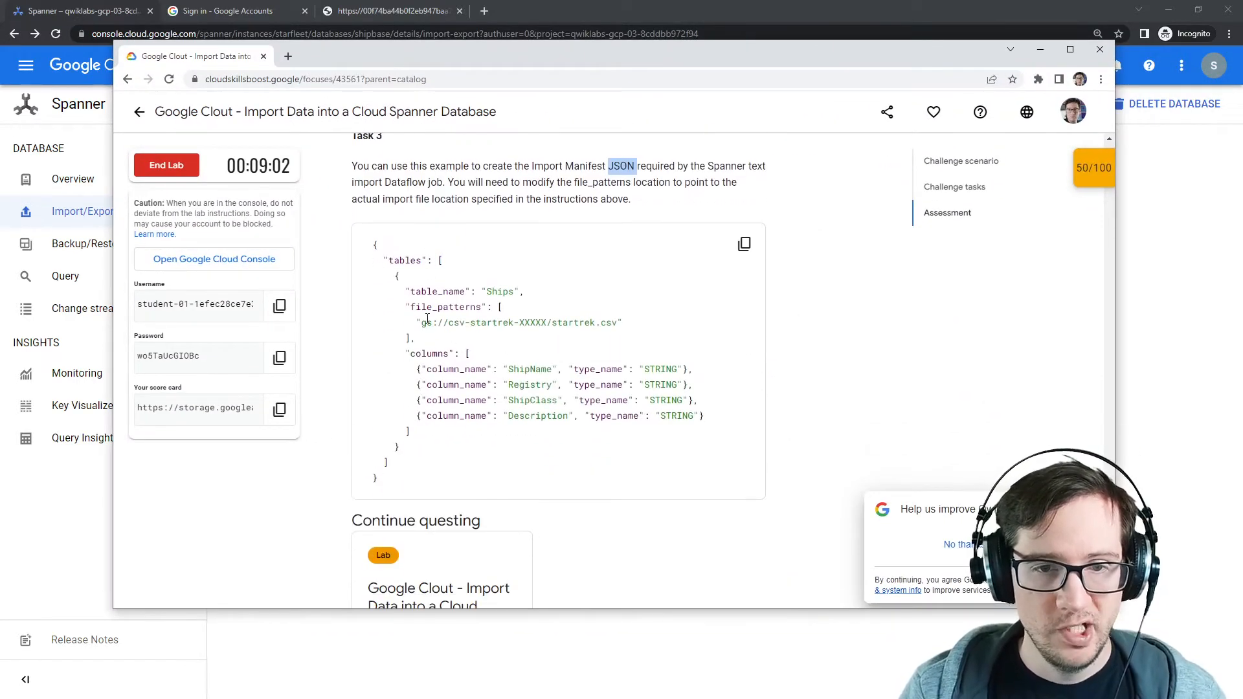
left_click_drag(418, 322, 628, 325)
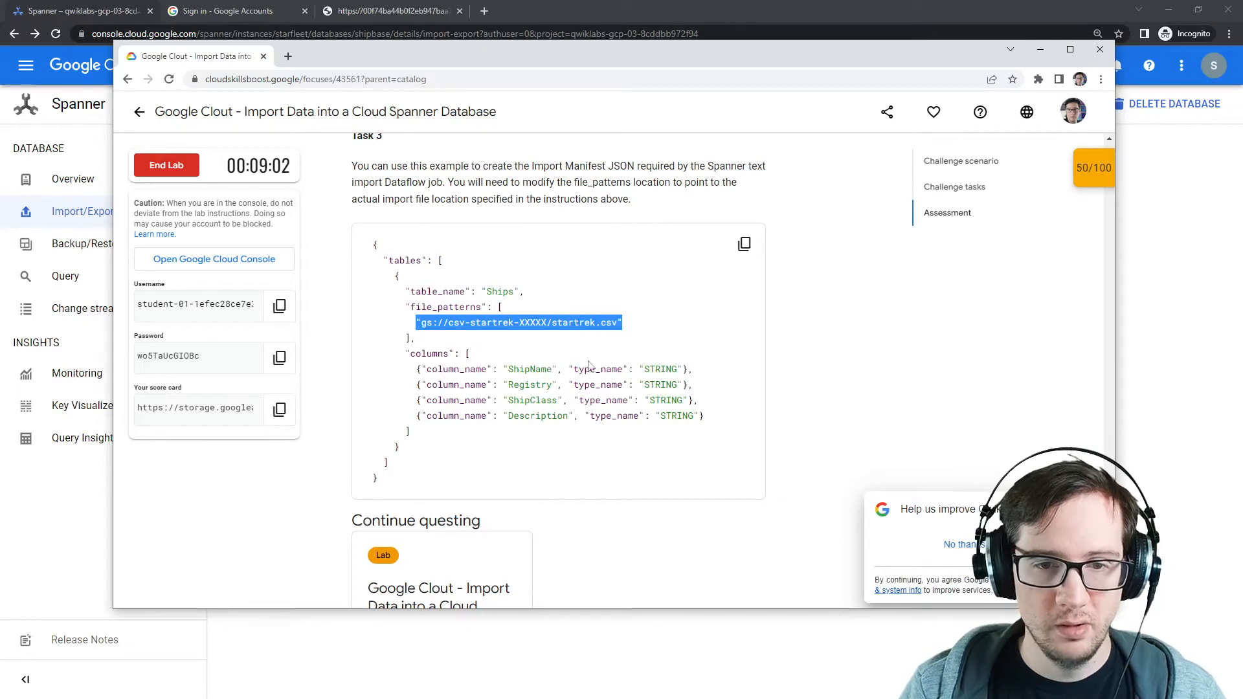
left_click(502, 441)
left_click_drag(414, 484, 373, 243)
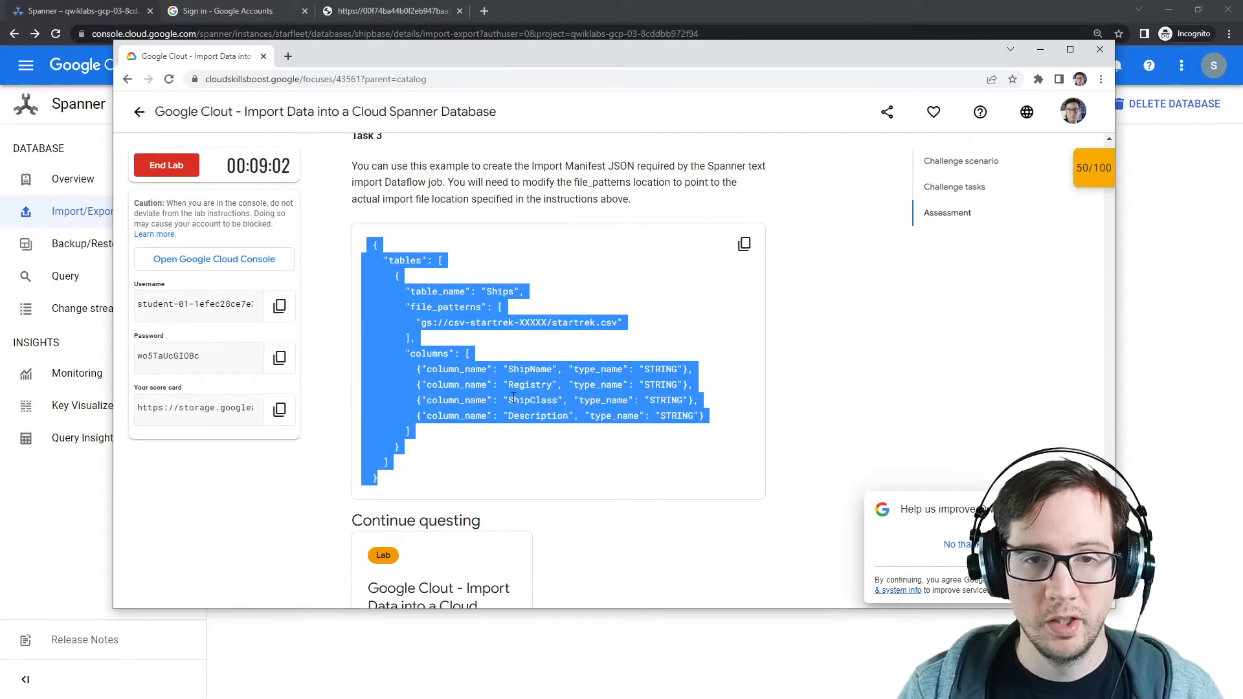
left_click_drag(542, 63, 1242, 123)
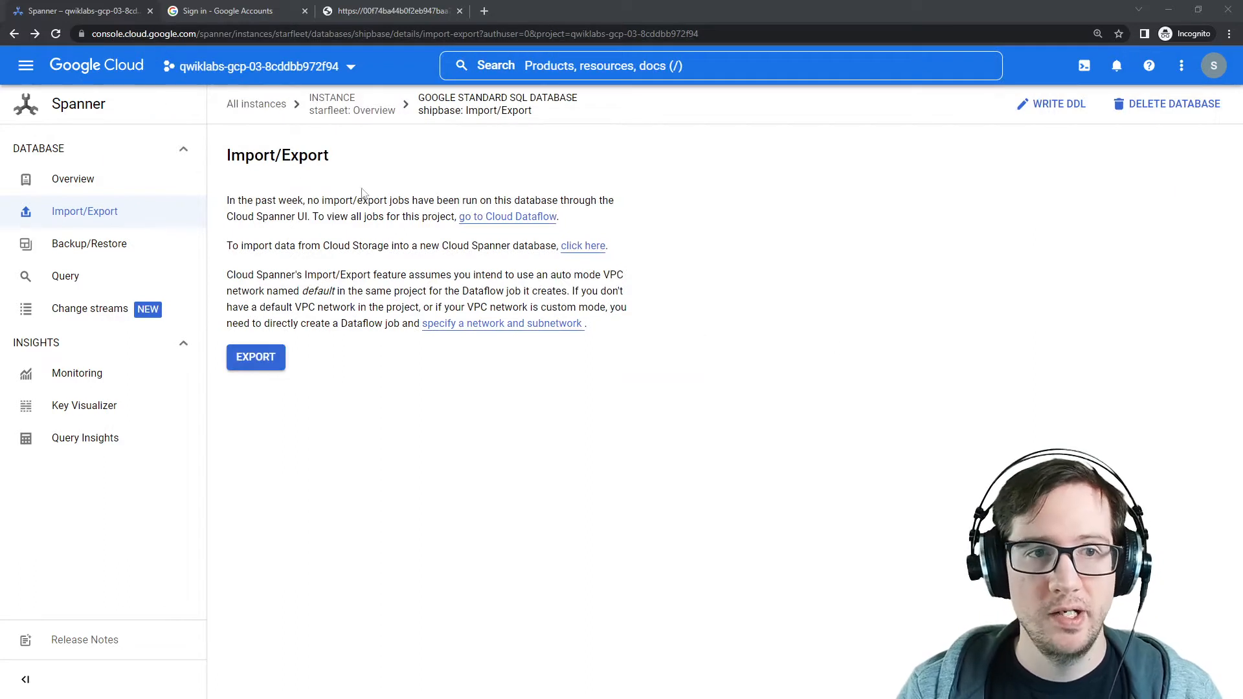
Start Cloud Shell, switch it to the Editor and dismiss the full-view tip.
left_click(1085, 66)
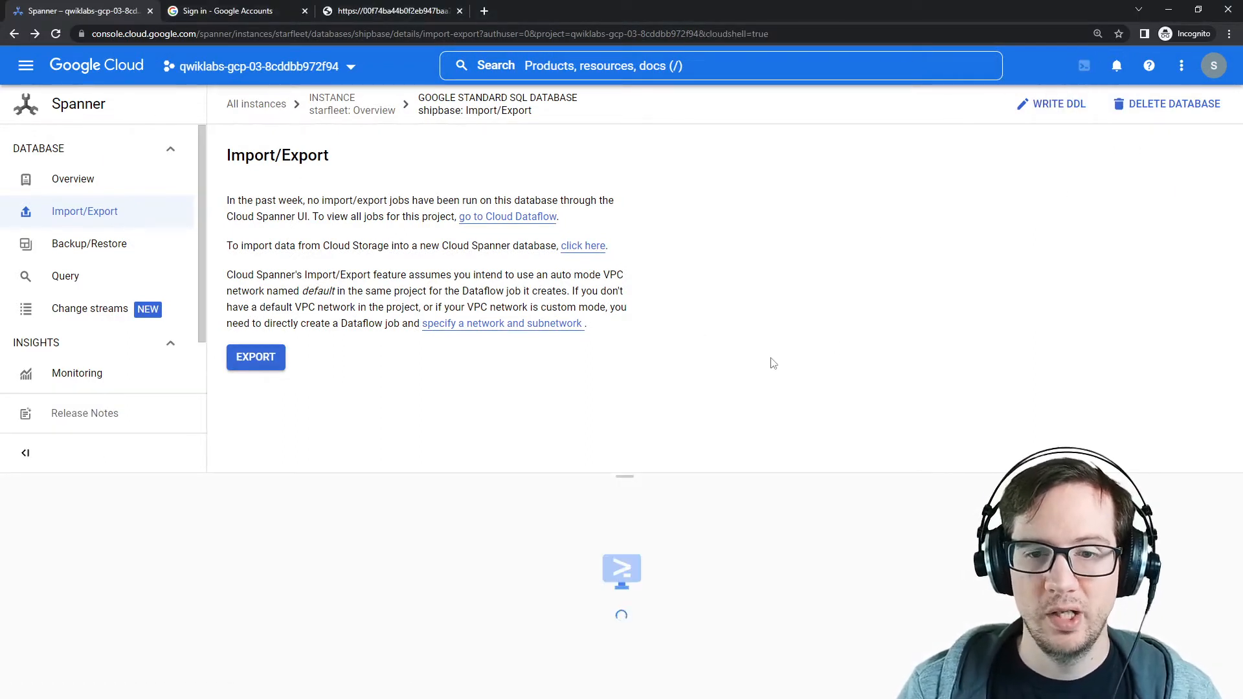
left_click(838, 667)
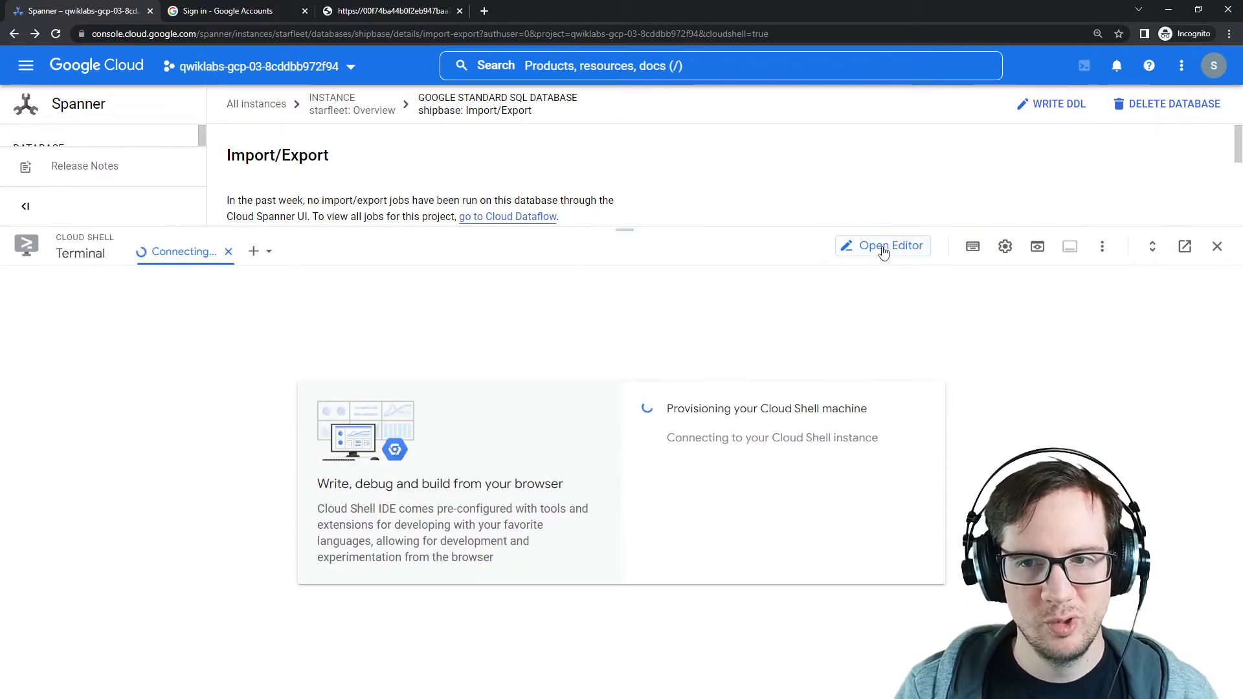
left_click(884, 252)
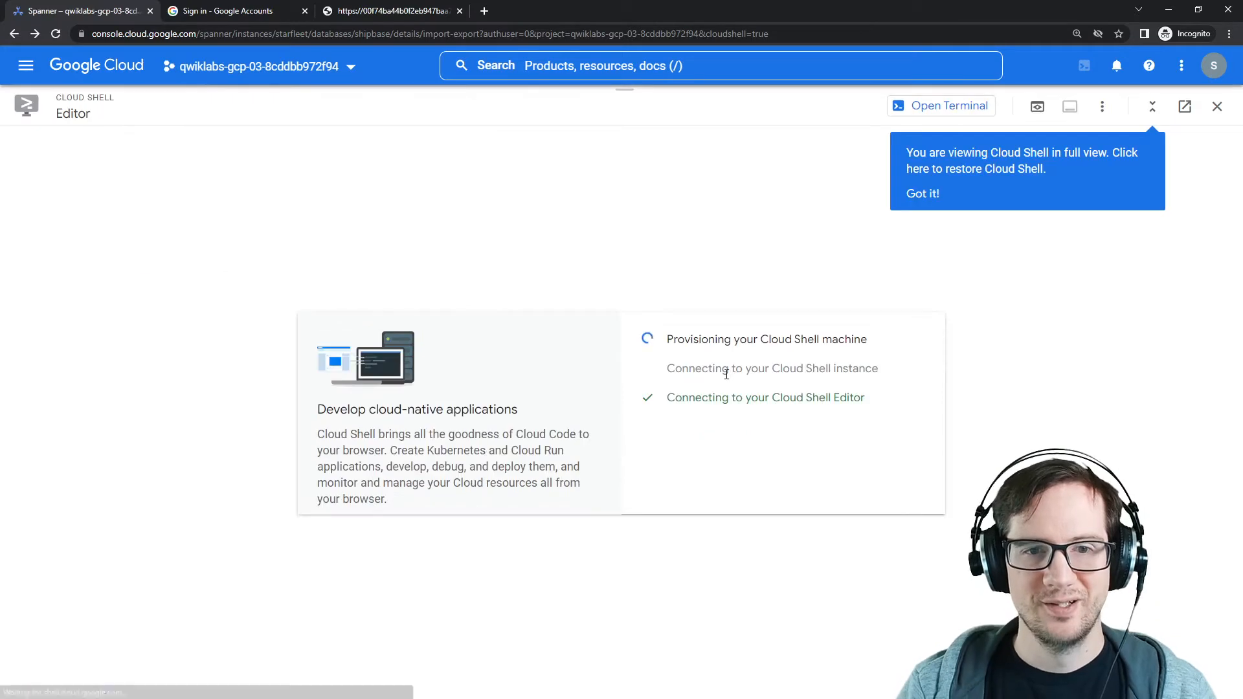
left_click(941, 193)
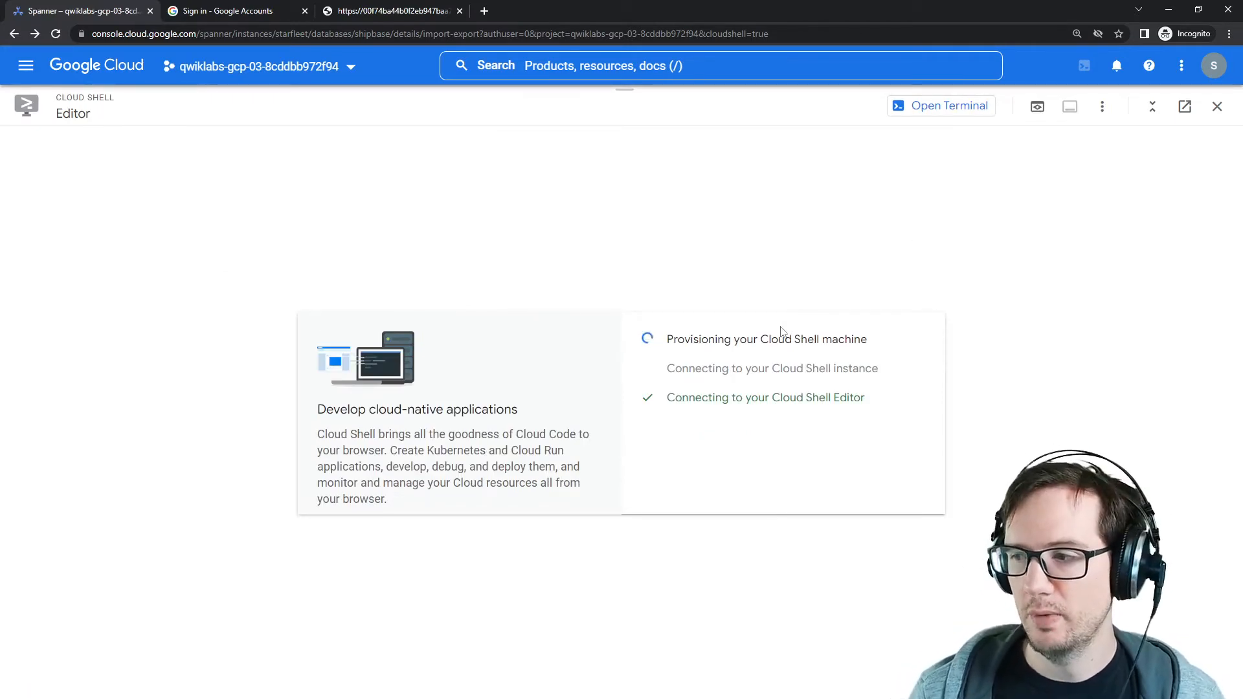
Copy the example Import Manifest JSON from the lab's Task 3 and return to the Cloud Shell Editor's cookie notice.
left_click_drag(1242, 82, 474, 104)
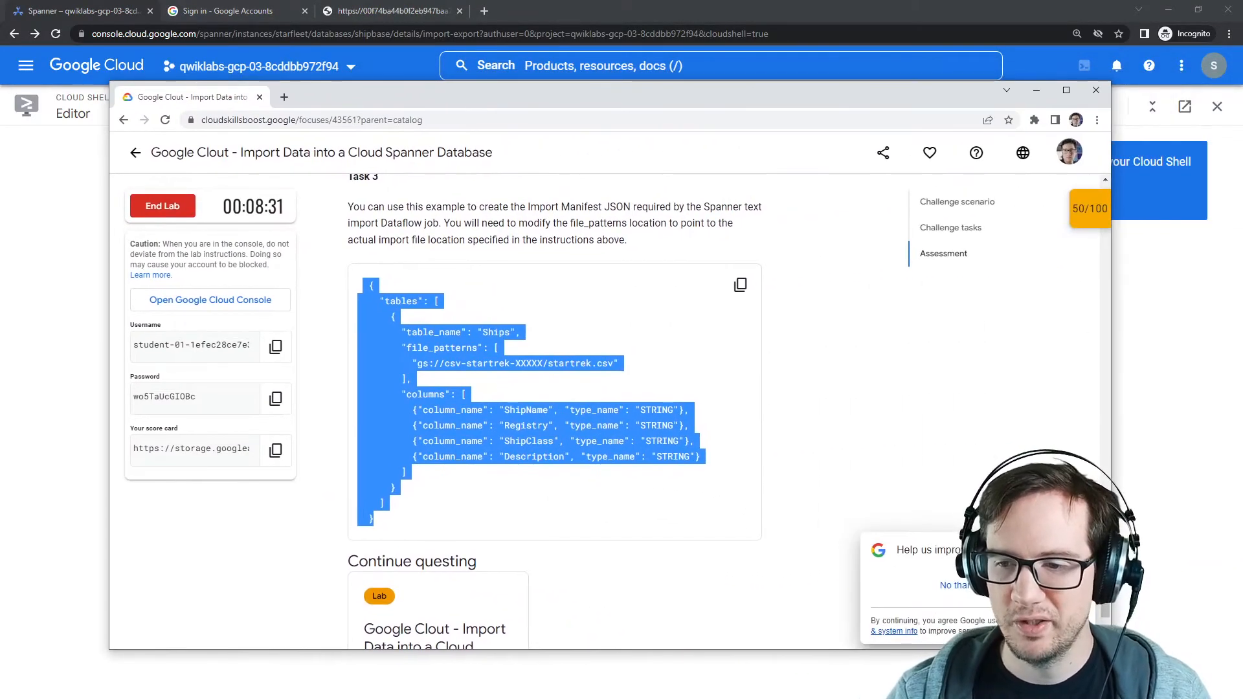
left_click(740, 285)
left_click_drag(667, 105, 1242, 113)
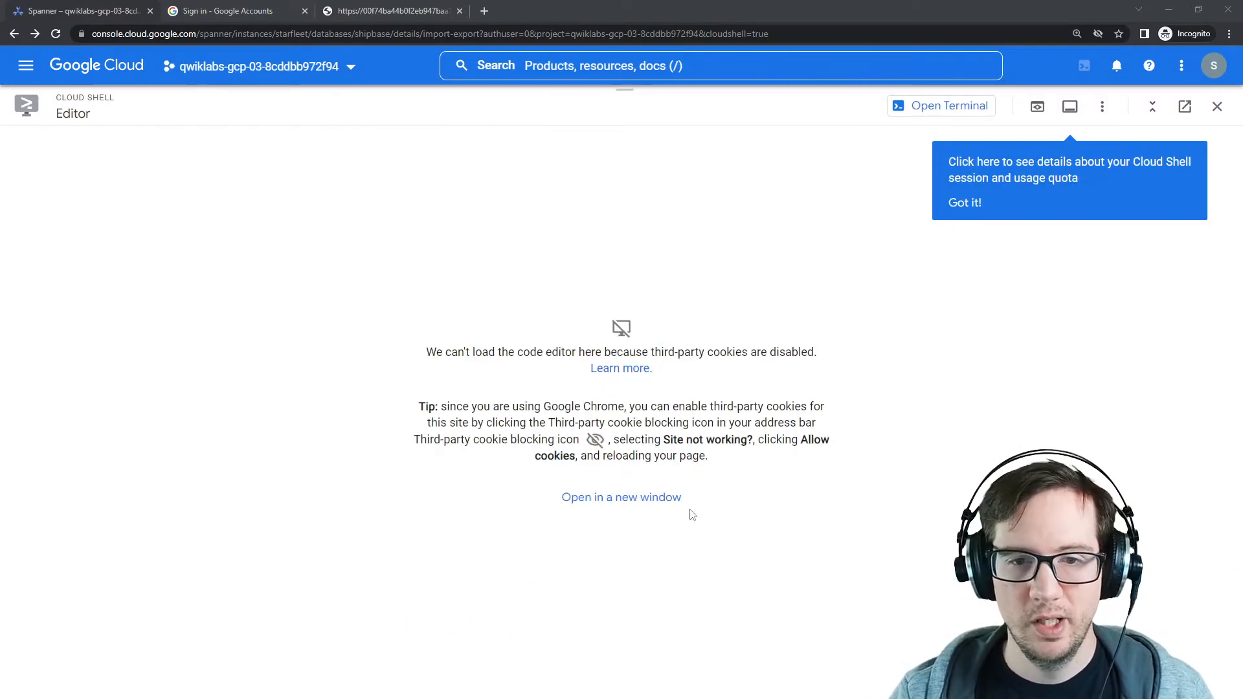
left_click_drag(450, 355, 784, 345)
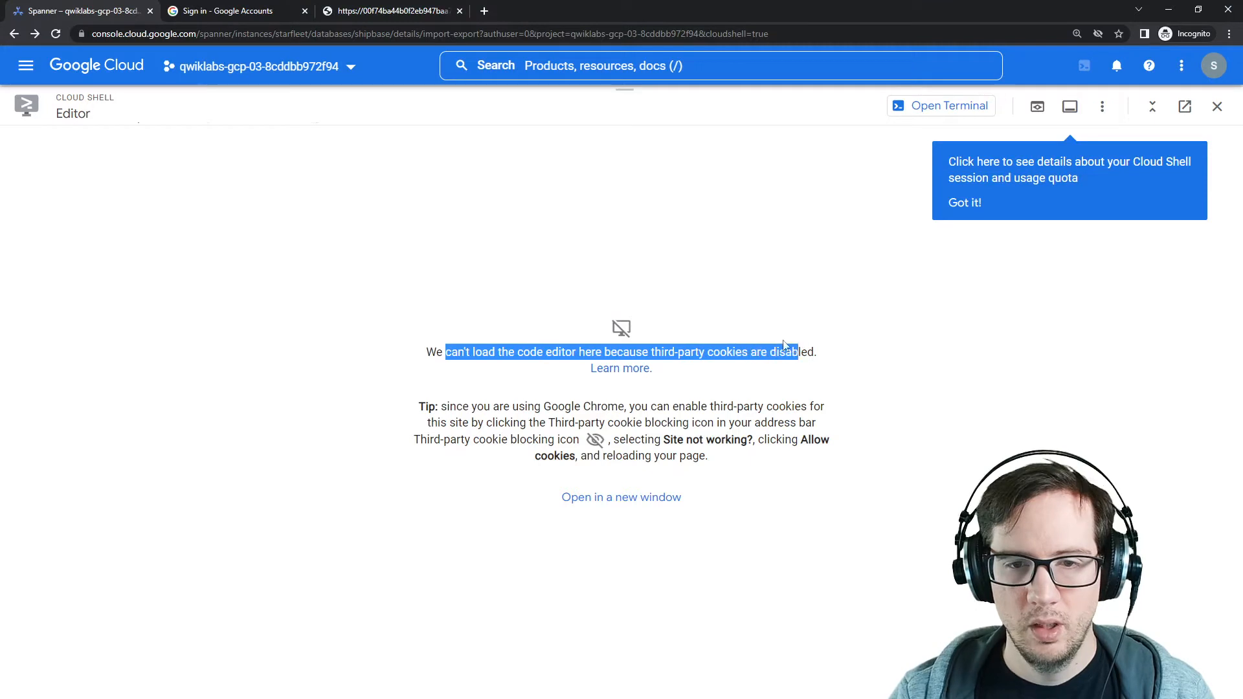
Read the editor's third-party cookie notice, open the browser settings and search them for "cookies".
left_click_drag(443, 354, 596, 355)
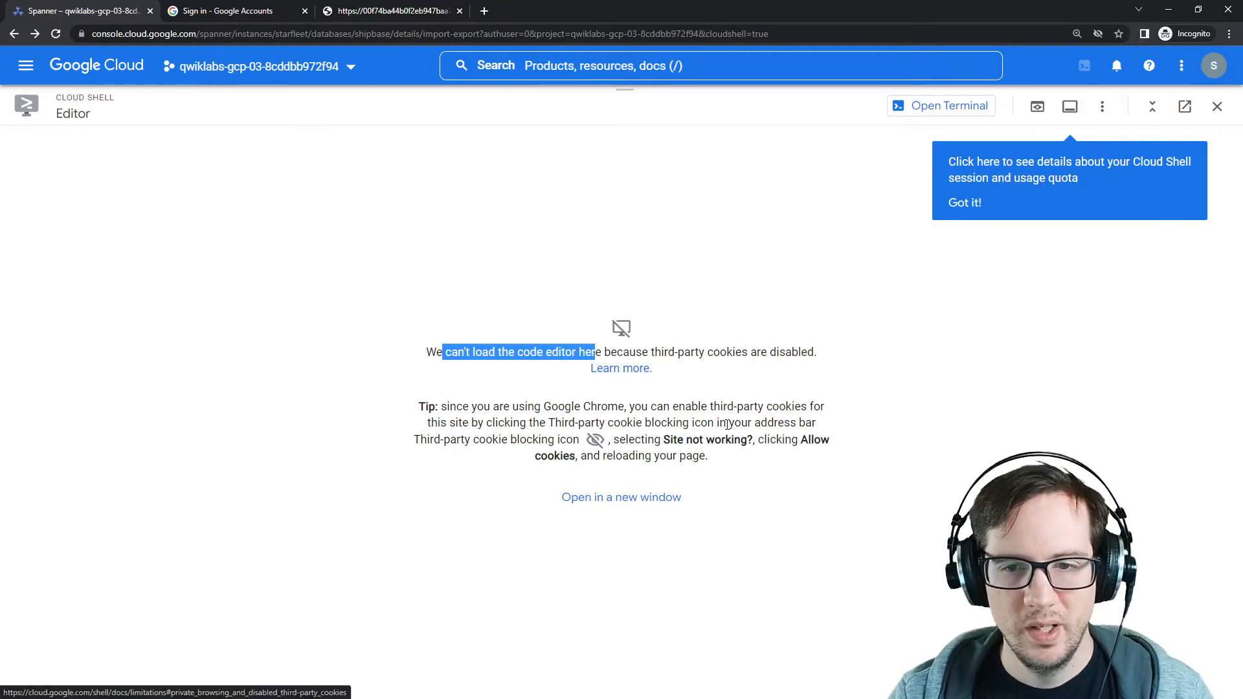
left_click_drag(664, 351, 861, 356)
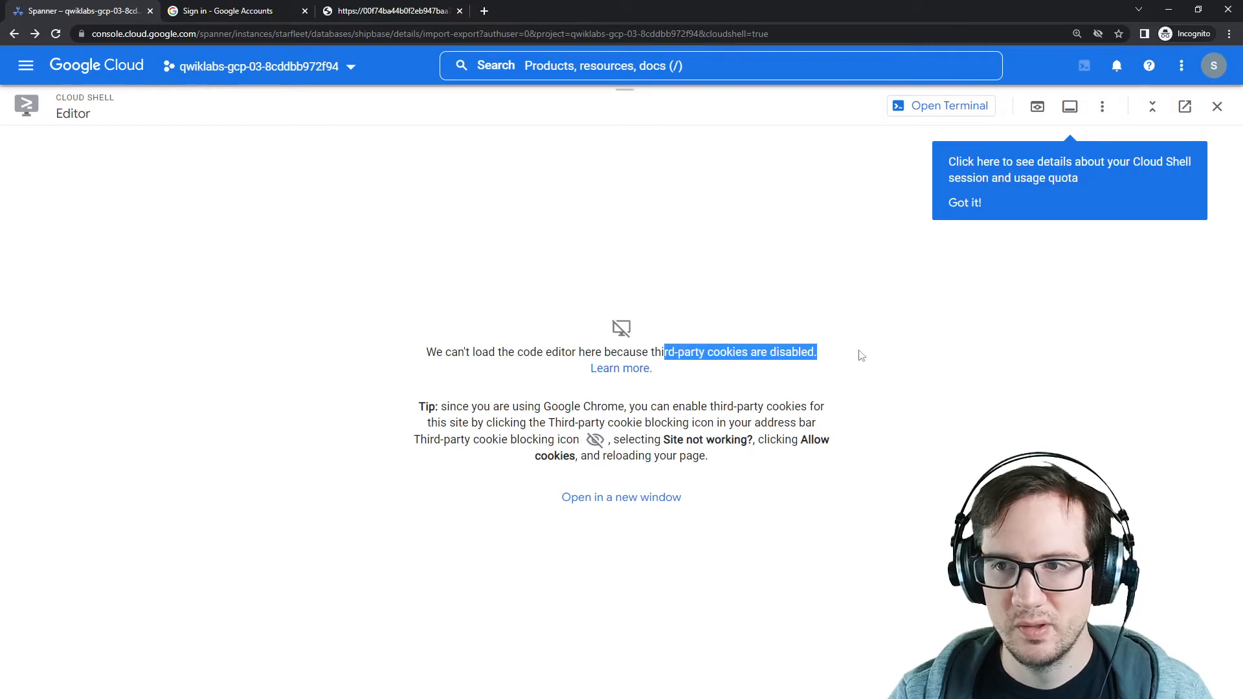
left_click(1229, 34)
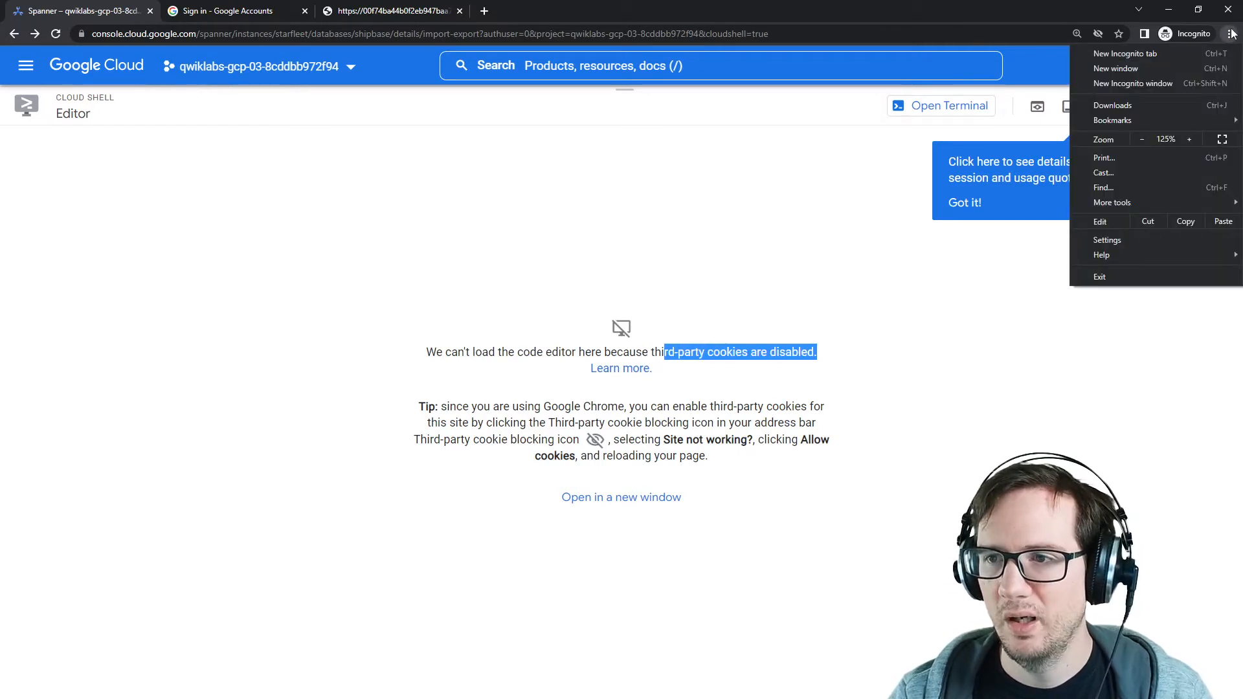
left_click(1136, 239)
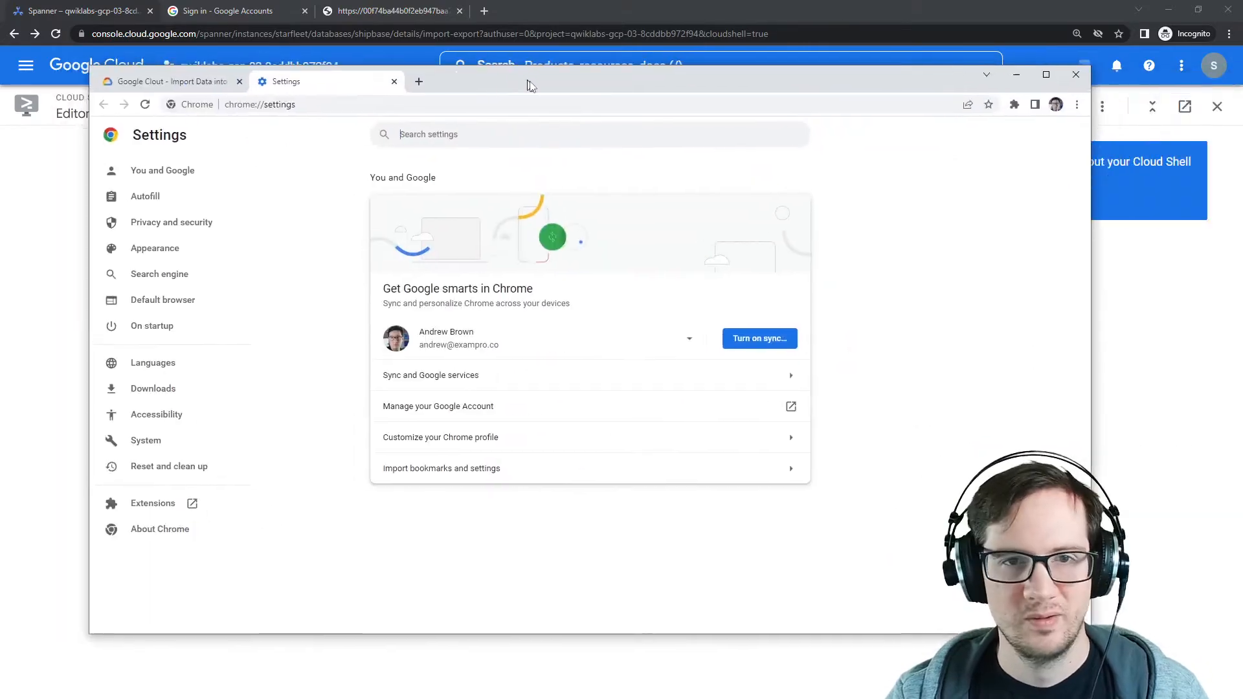
type("cookie")
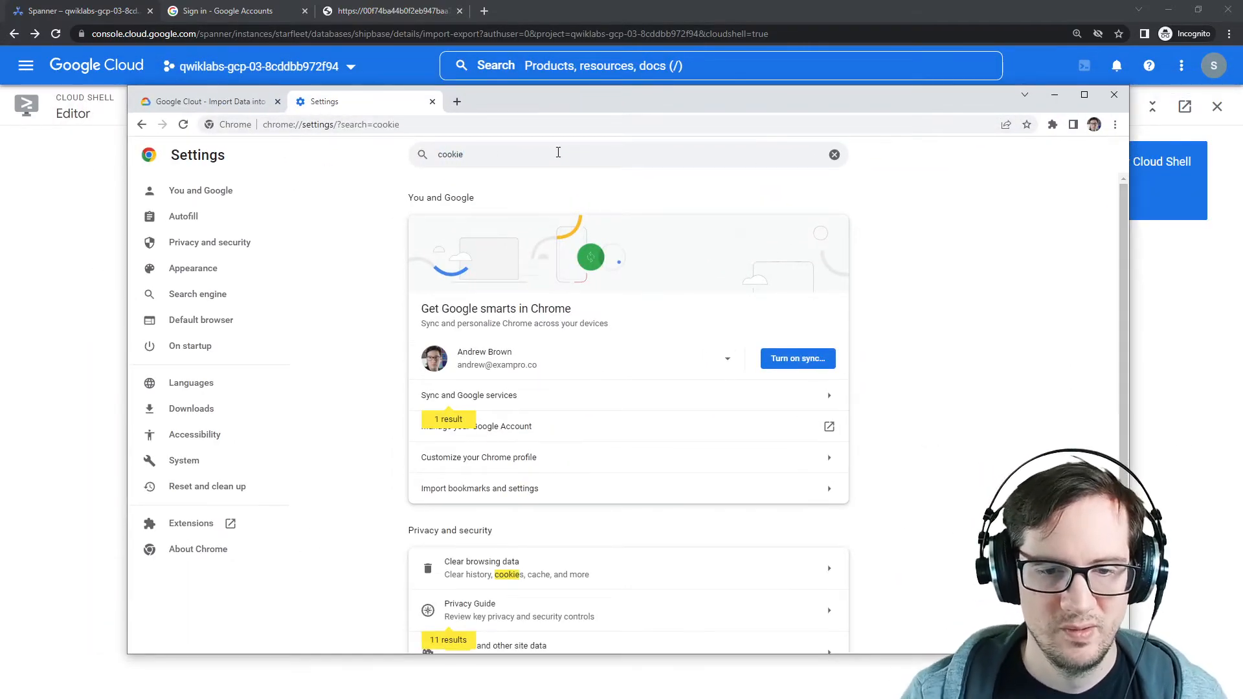
type("s")
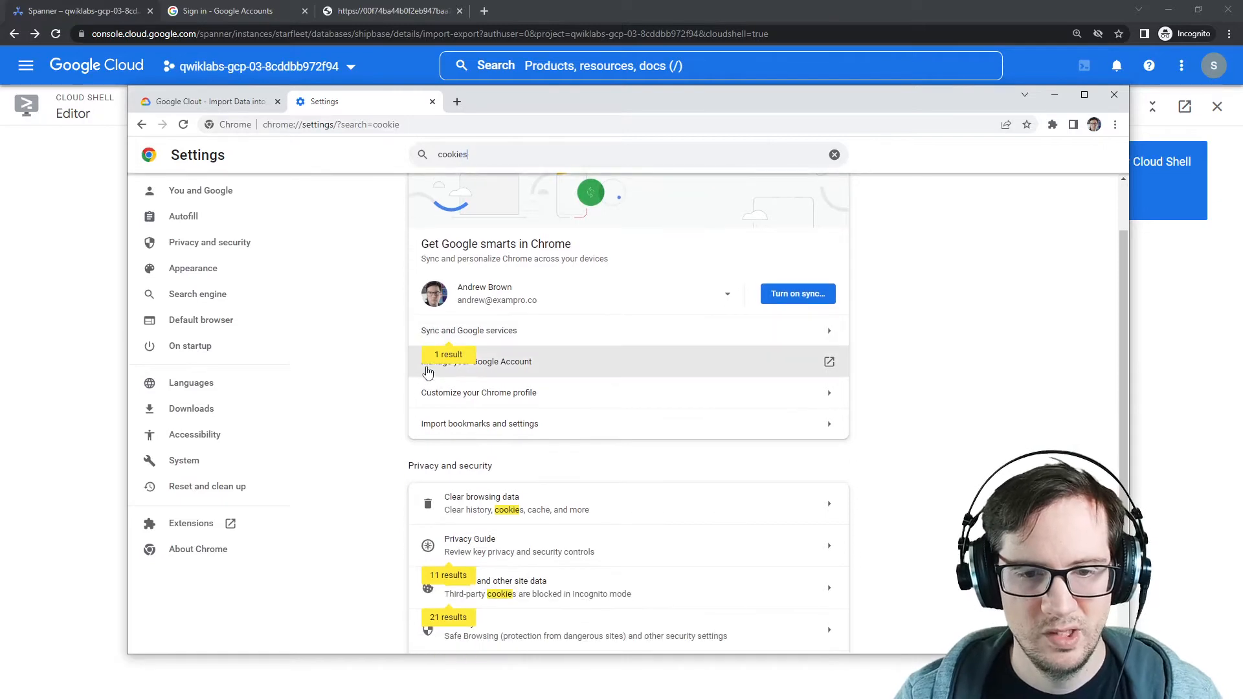
Allow all cookies in the browser's cookies and site data settings, close the settings and return to the Cloud Shell Editor.
scroll(388, 446, "down", 2)
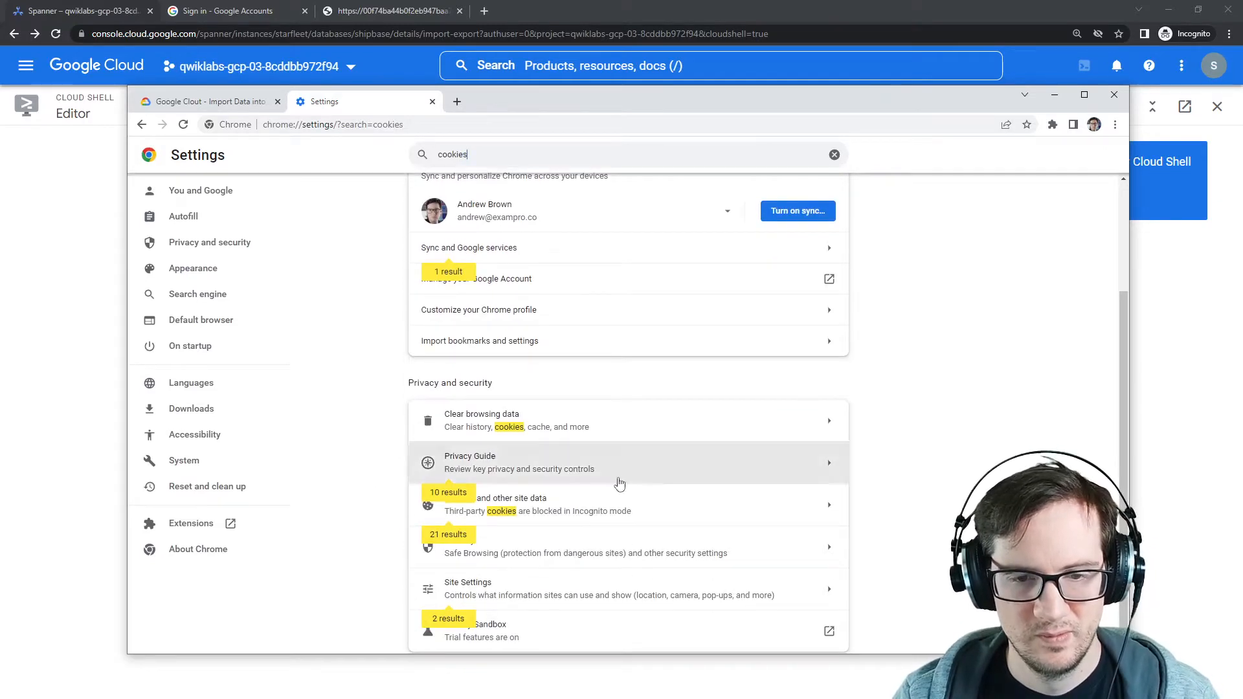
left_click(473, 587)
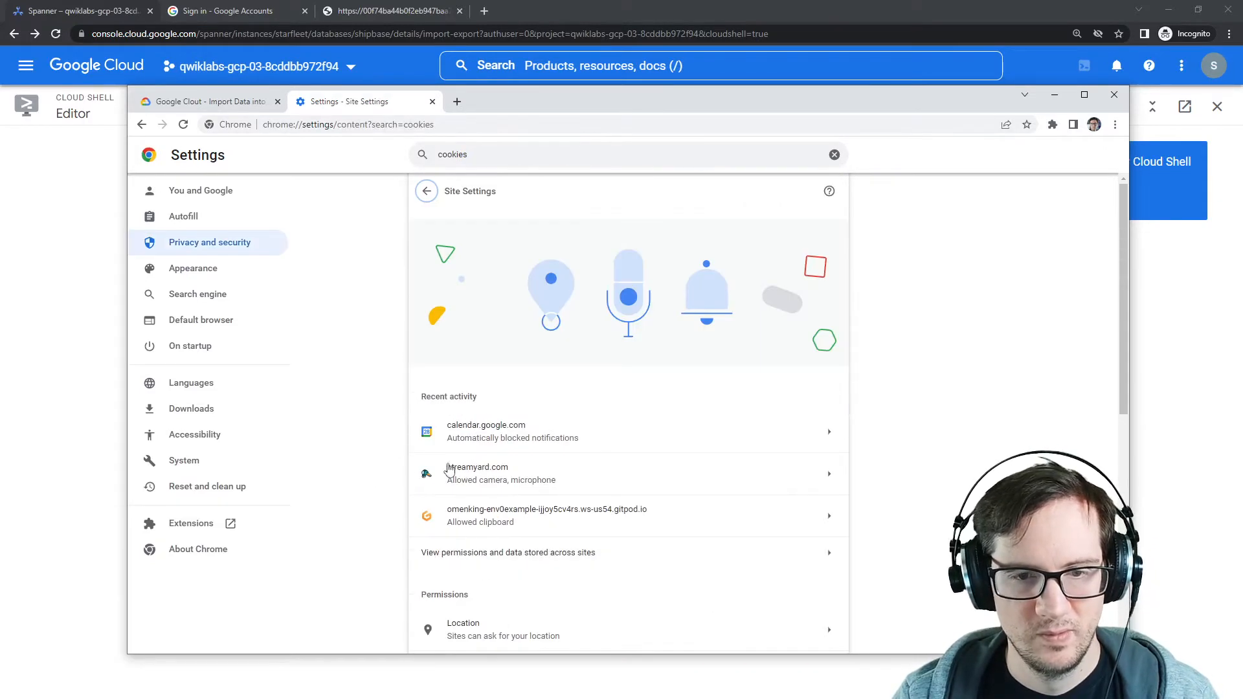
scroll(402, 425, "down", 6)
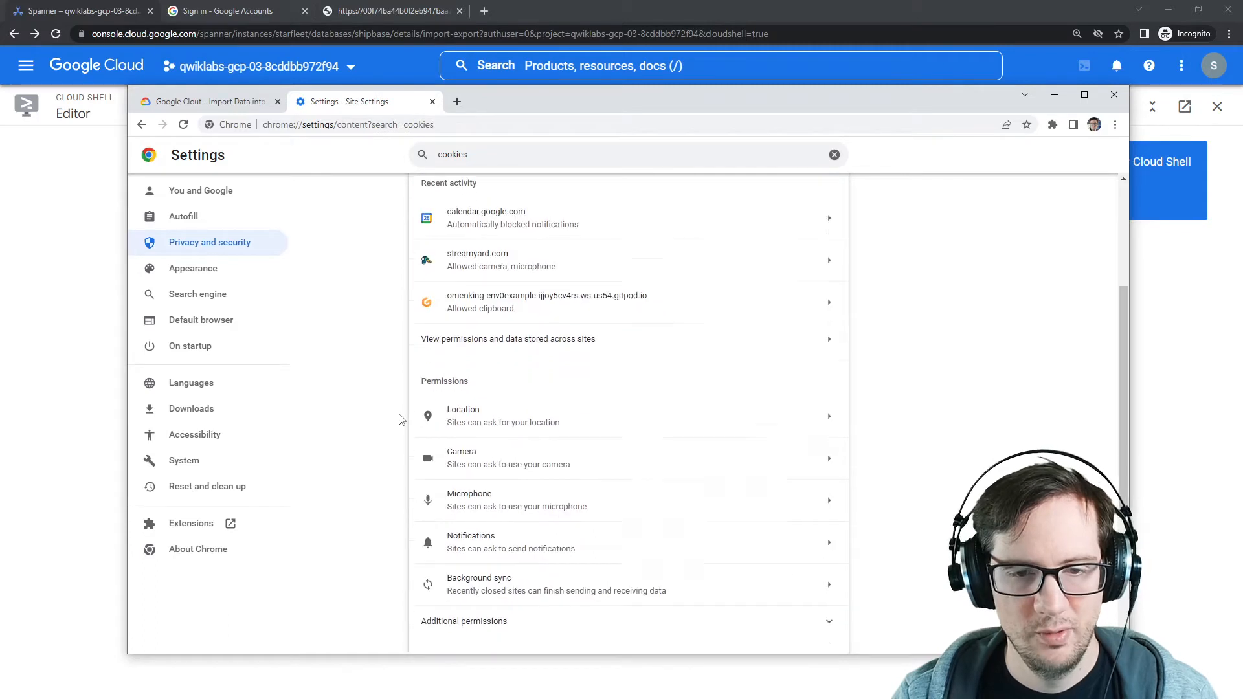
scroll(399, 420, "down", 1)
left_click(500, 436)
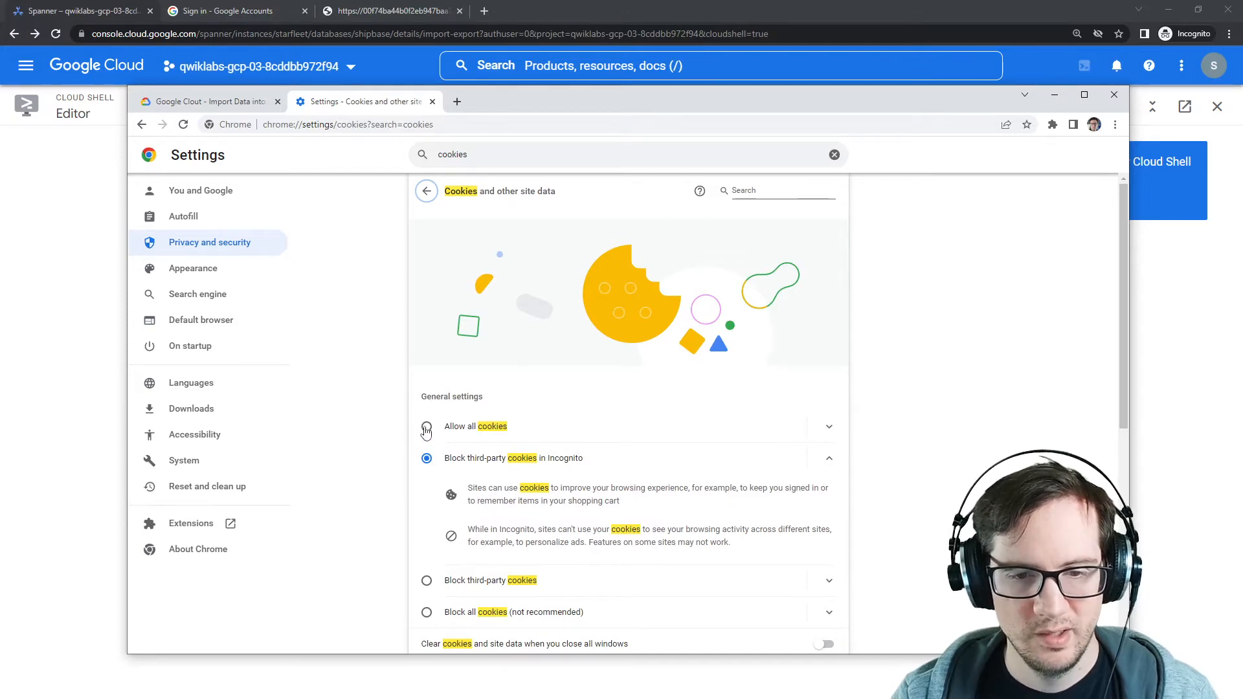
left_click(427, 427)
scroll(392, 453, "down", 5)
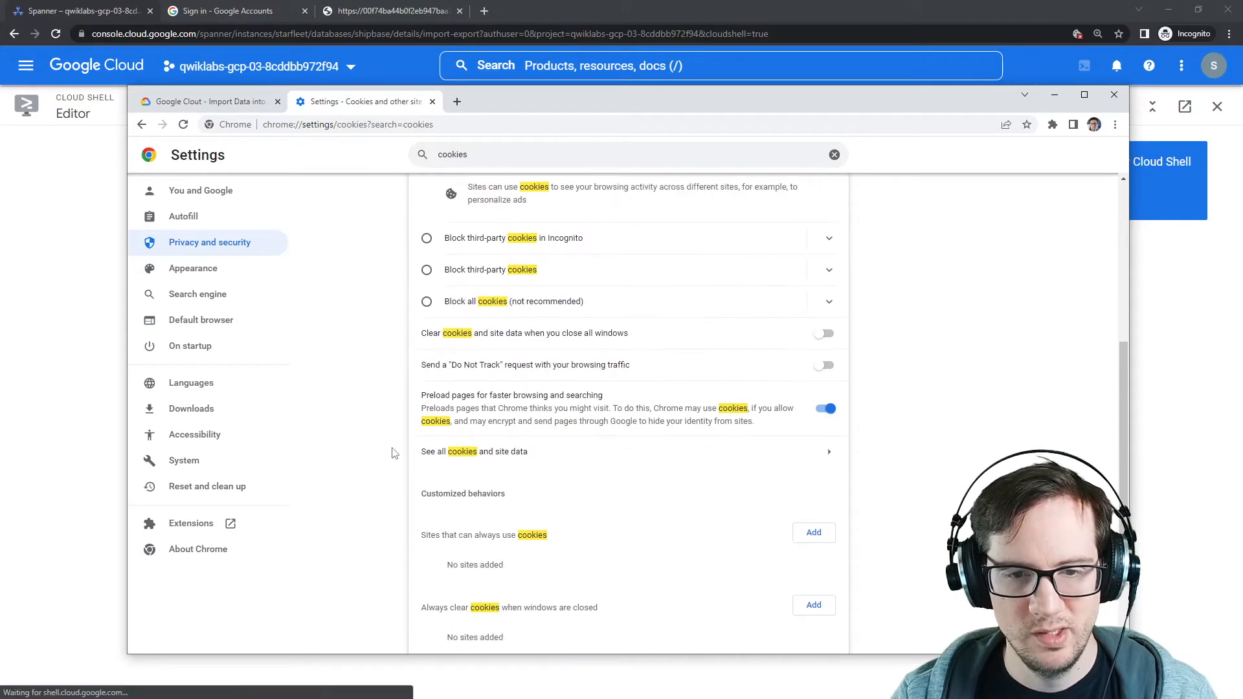
scroll(393, 451, "down", 1)
scroll(415, 479, "up", 7)
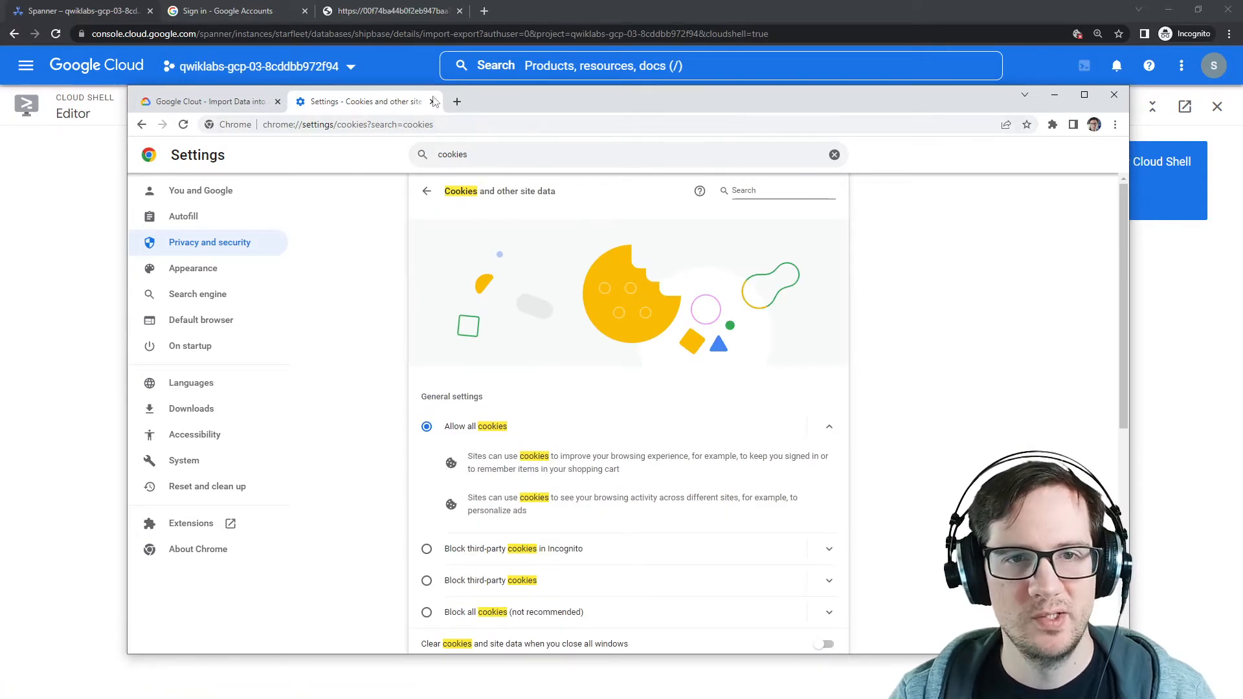
left_click(432, 103)
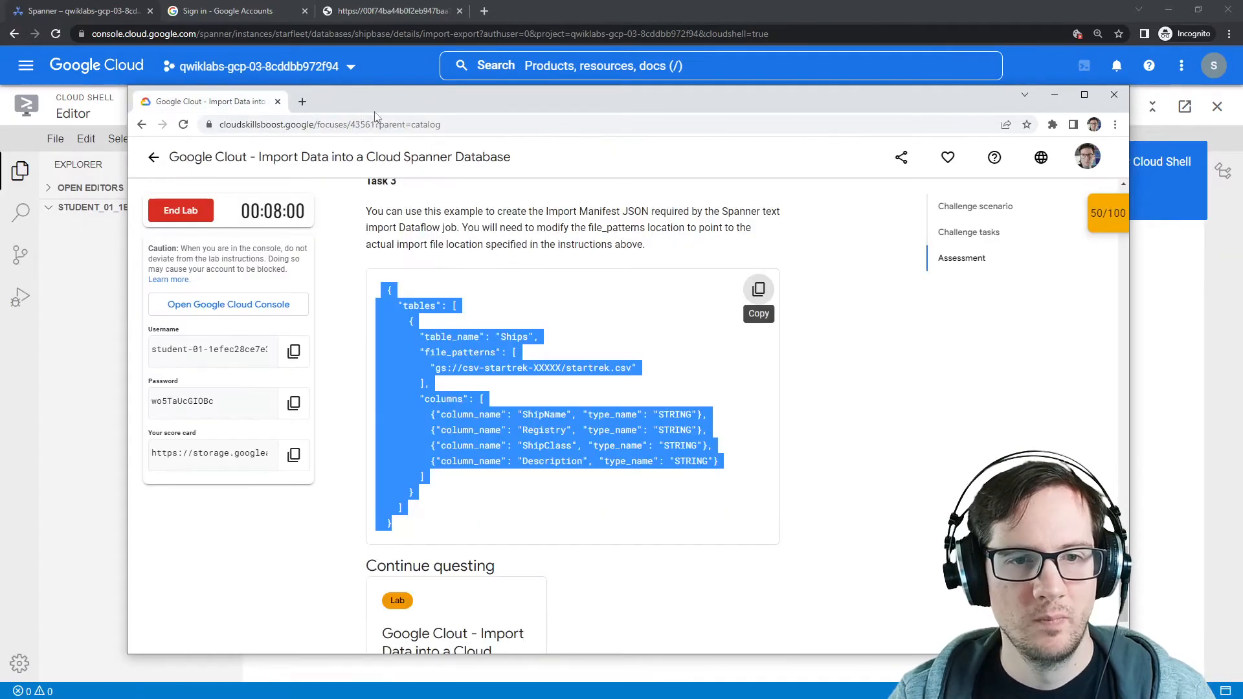
left_click_drag(374, 112, 1242, 111)
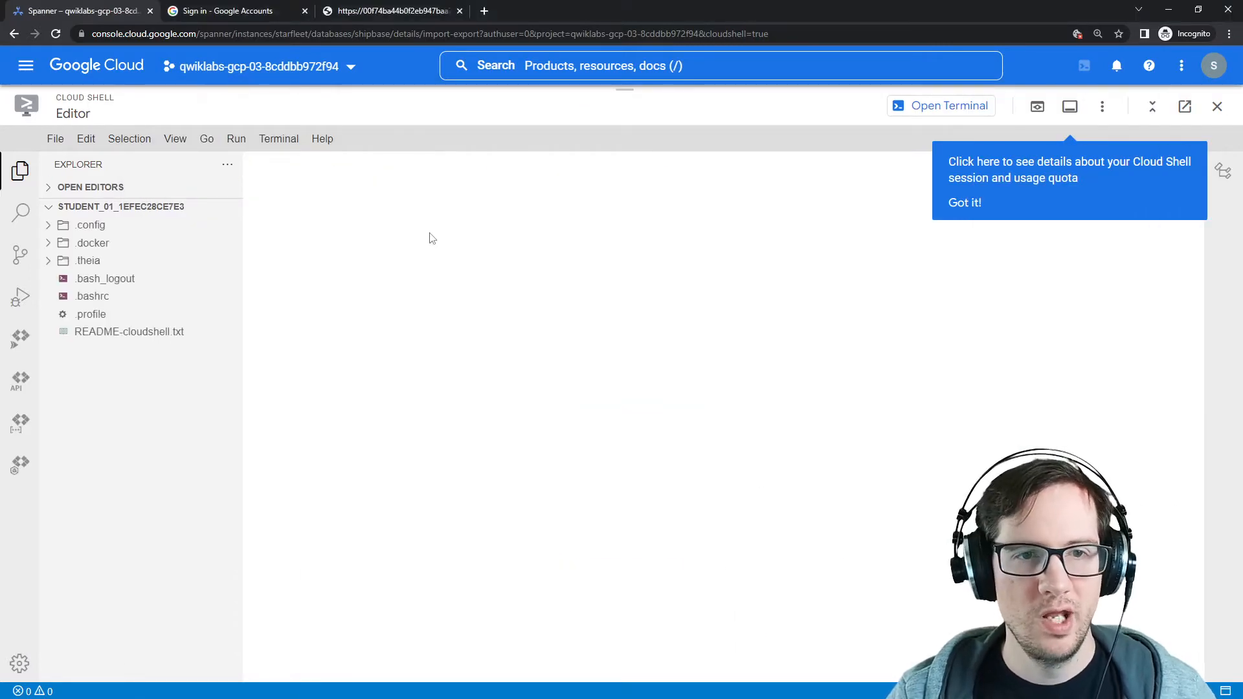
Create a new file named my.json in the home folder of the Cloud Shell Editor.
right_click(145, 279)
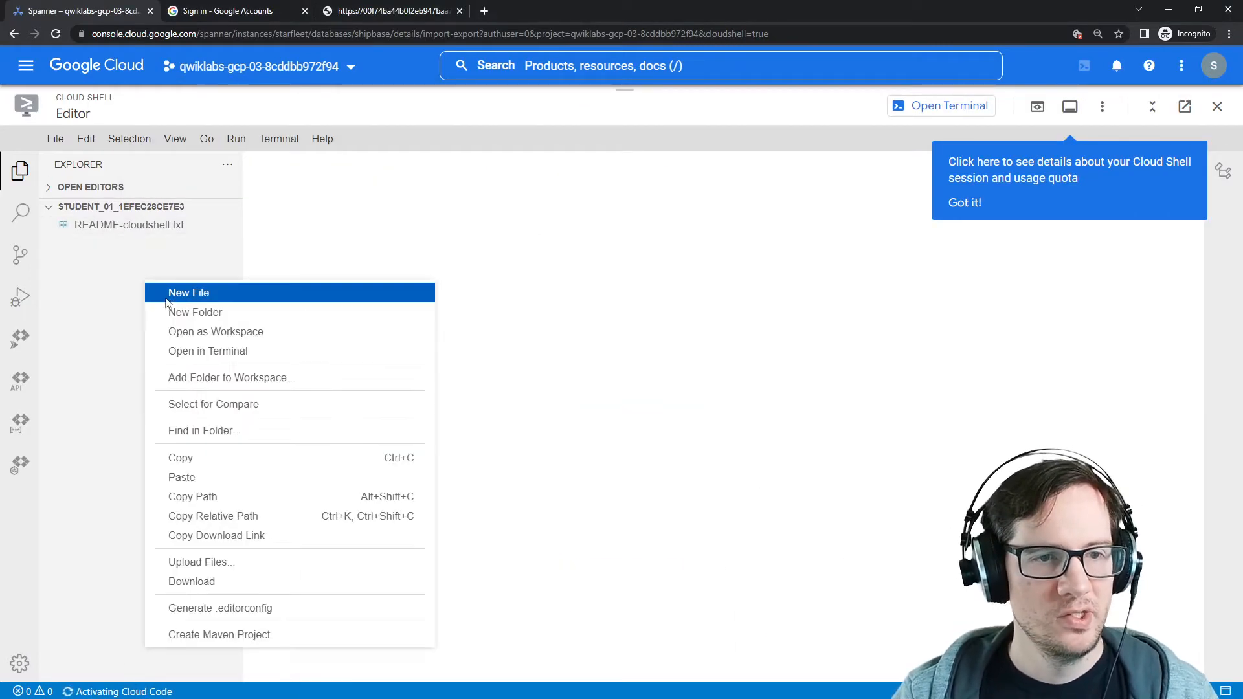
left_click(167, 289)
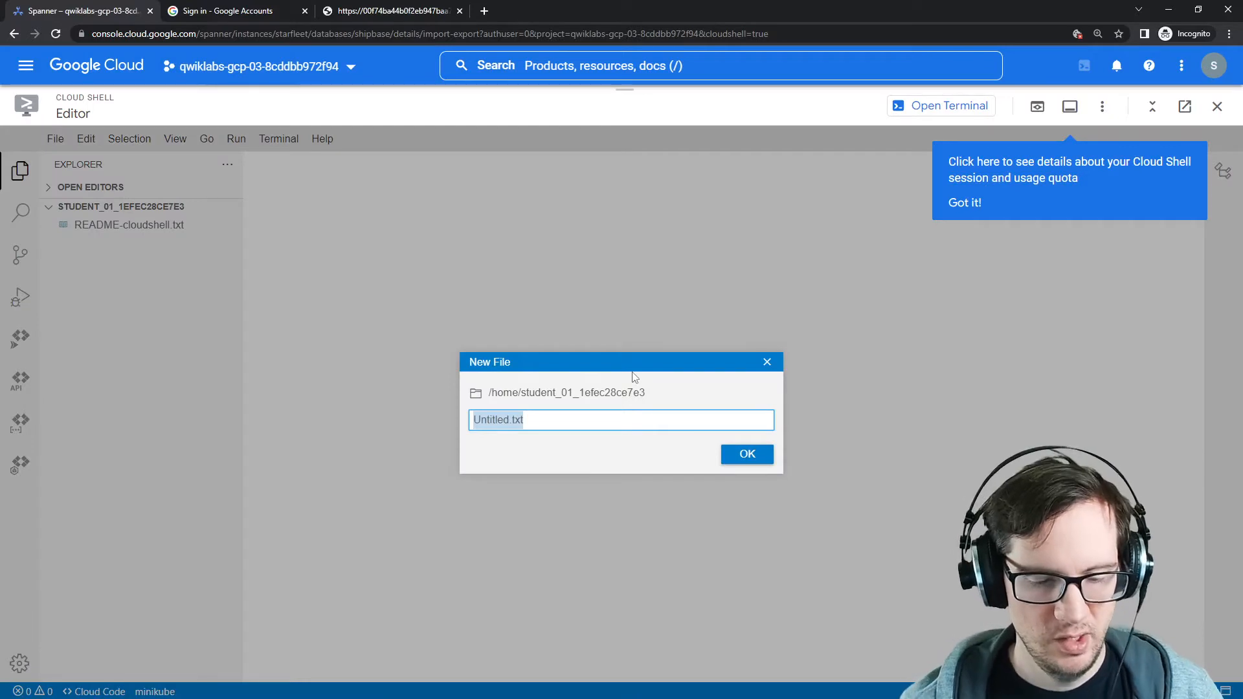
type("my")
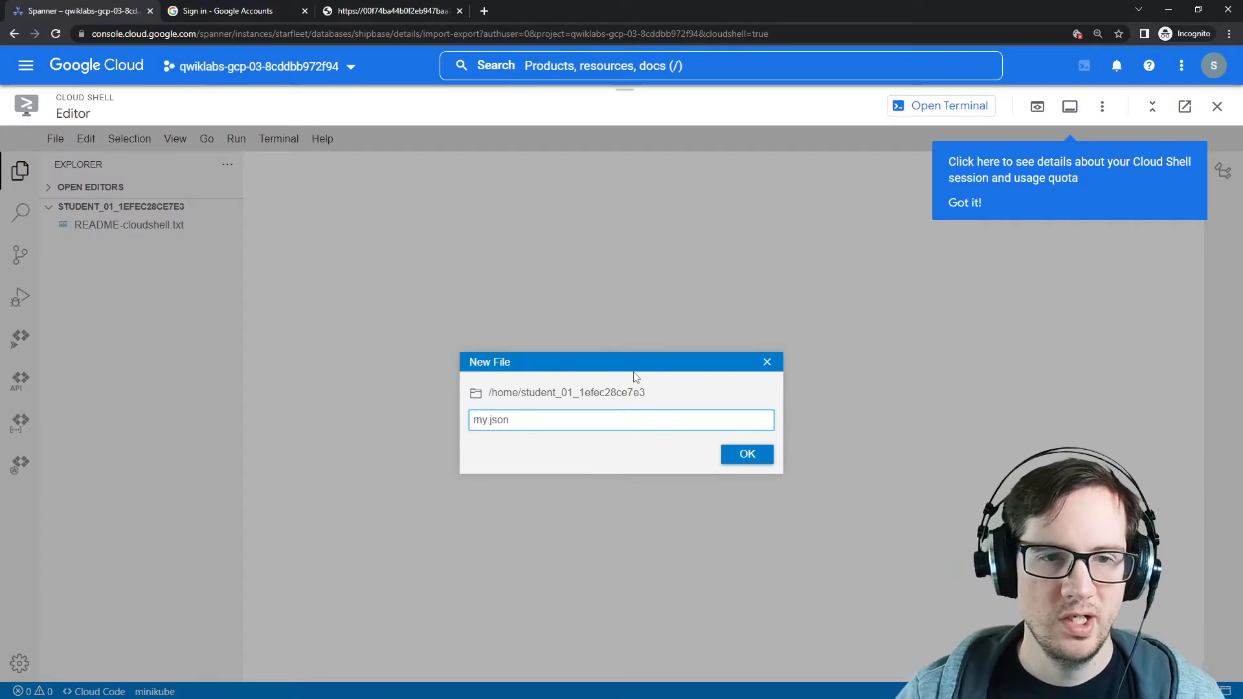
type(".json")
left_click(732, 453)
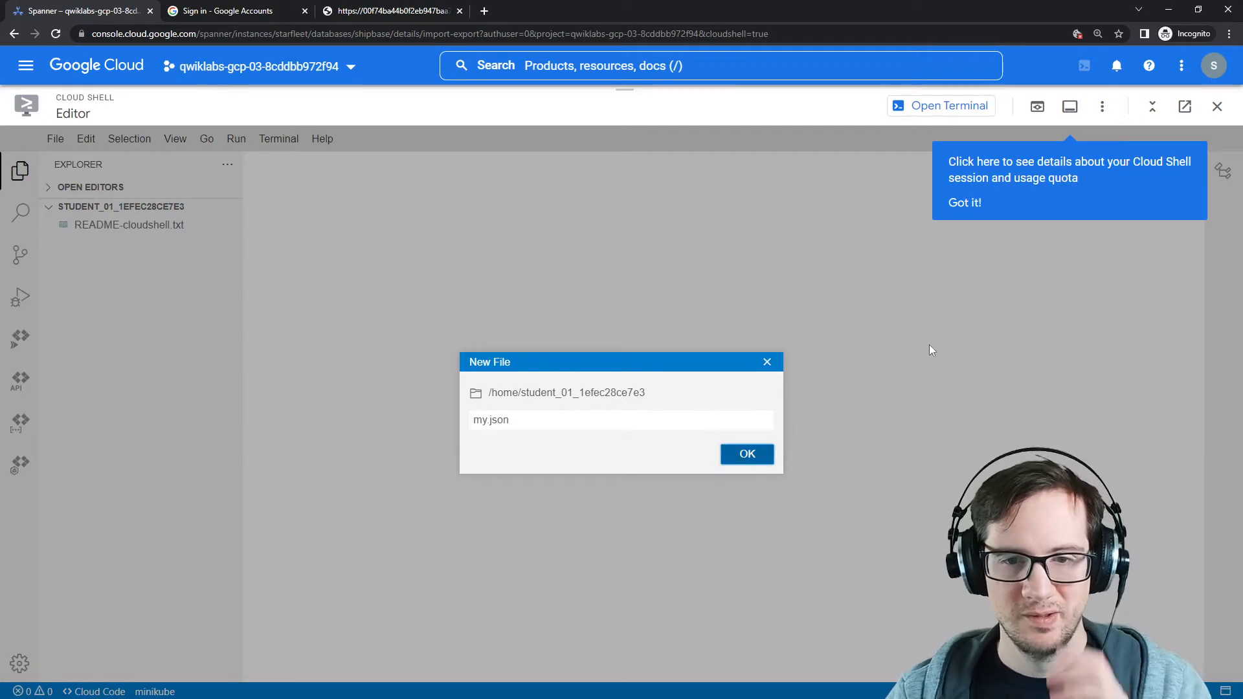
Reread the lab's Task 2 and Task 3 hints for guidance on the Import Manifest JSON.
left_click_drag(1242, 61, 740, 111)
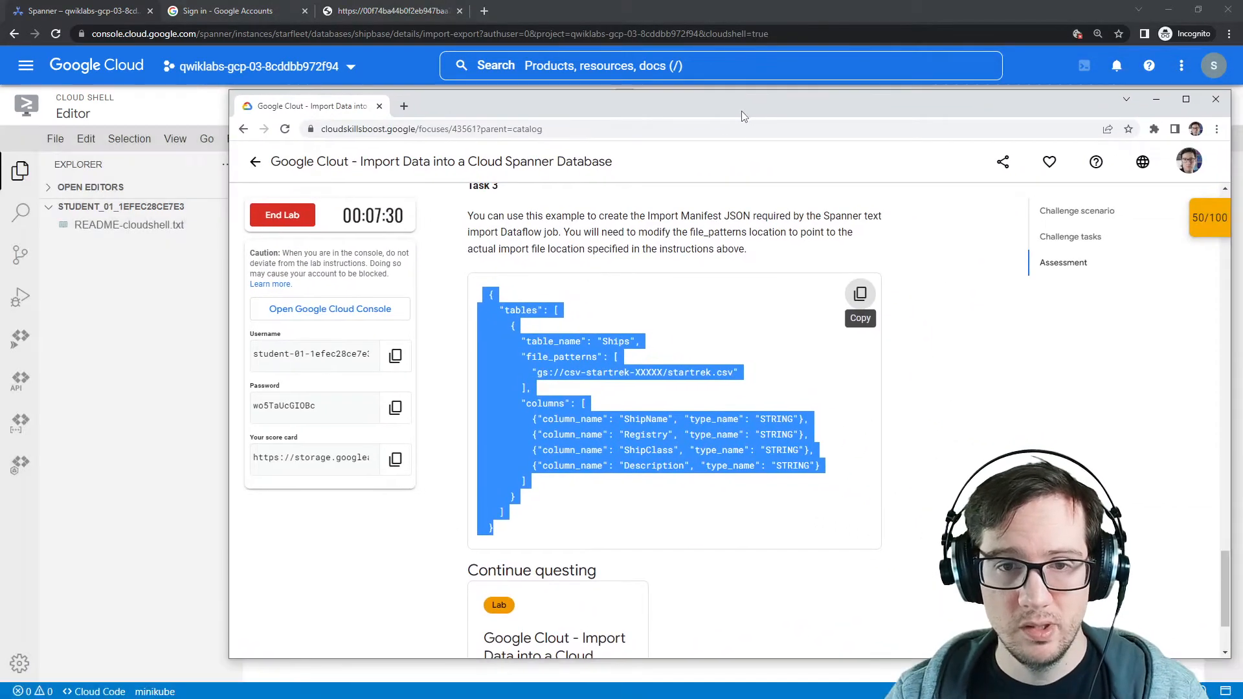
left_click_drag(550, 215, 782, 232)
scroll(744, 312, "up", 4)
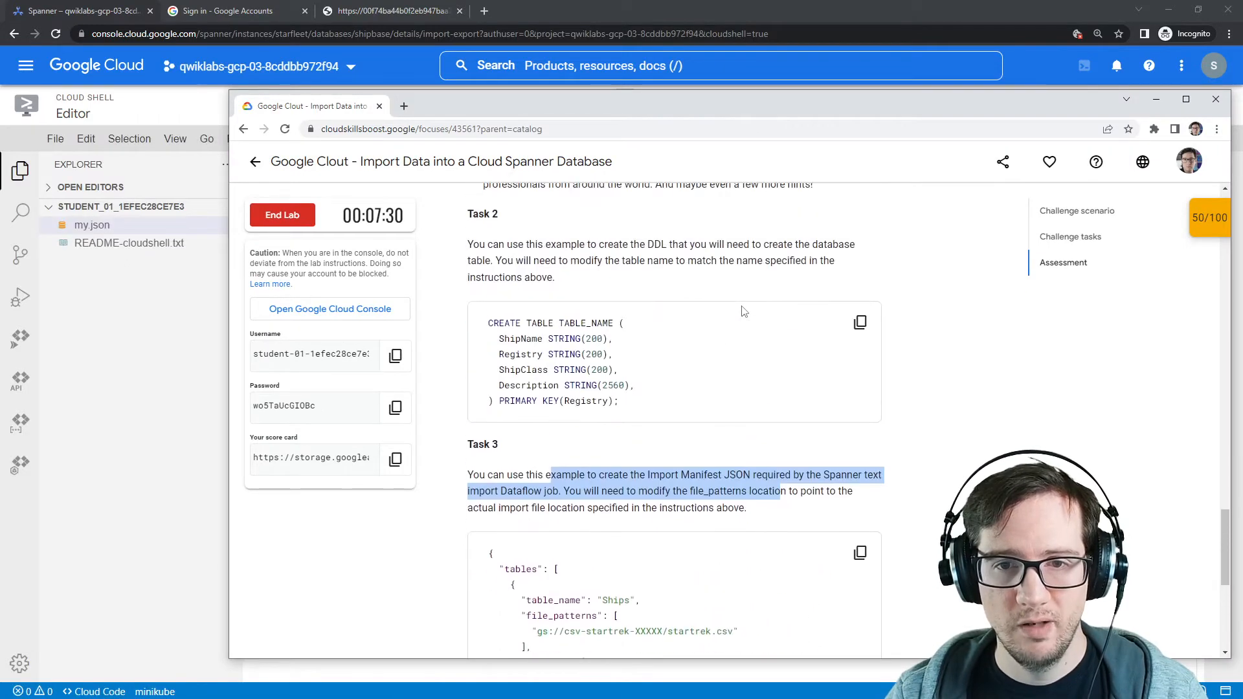
scroll(743, 311, "down", 3)
scroll(744, 312, "up", 7)
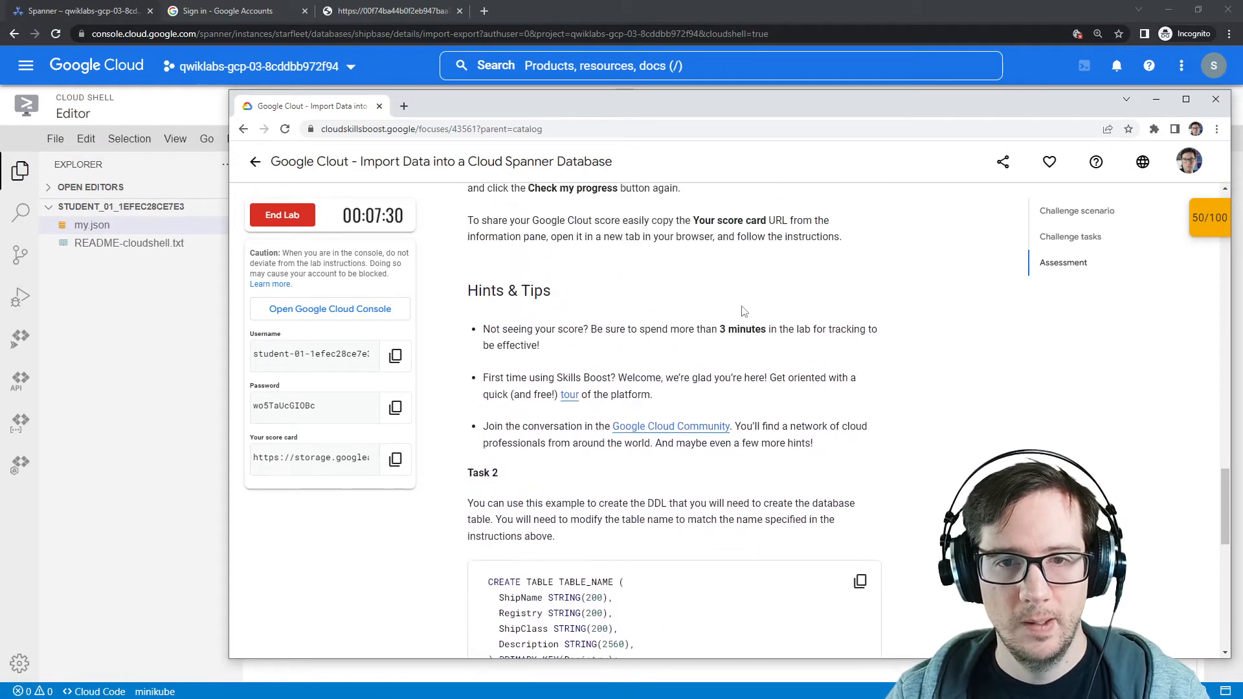
scroll(743, 312, "down", 6)
Search the web in a new browser tab for "import manifest file spanner".
left_click_drag(693, 109, 891, 112)
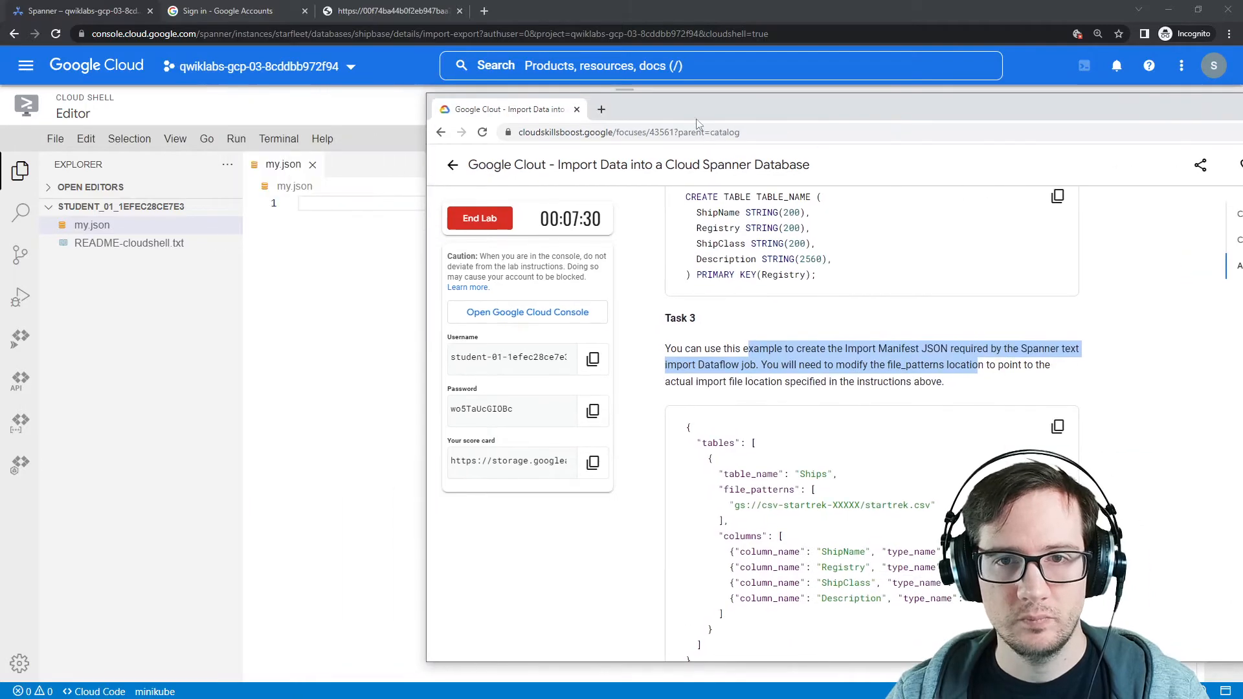
left_click(602, 109)
type("import ma")
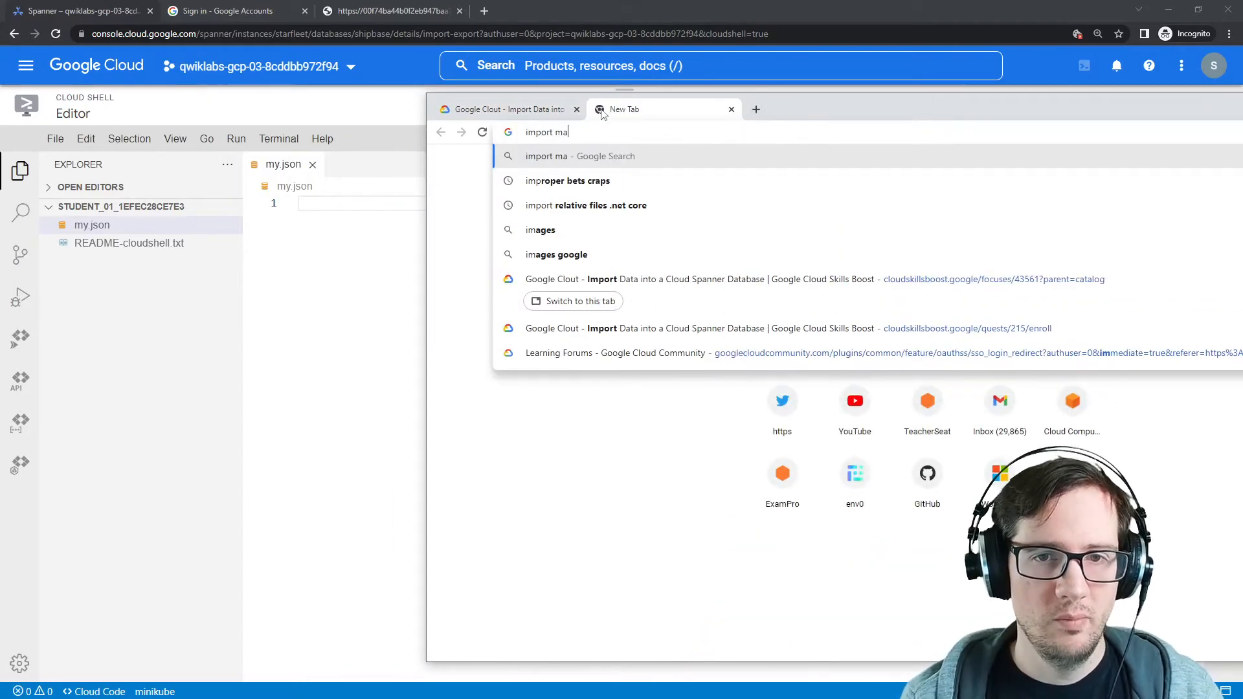
type("nifest file clou")
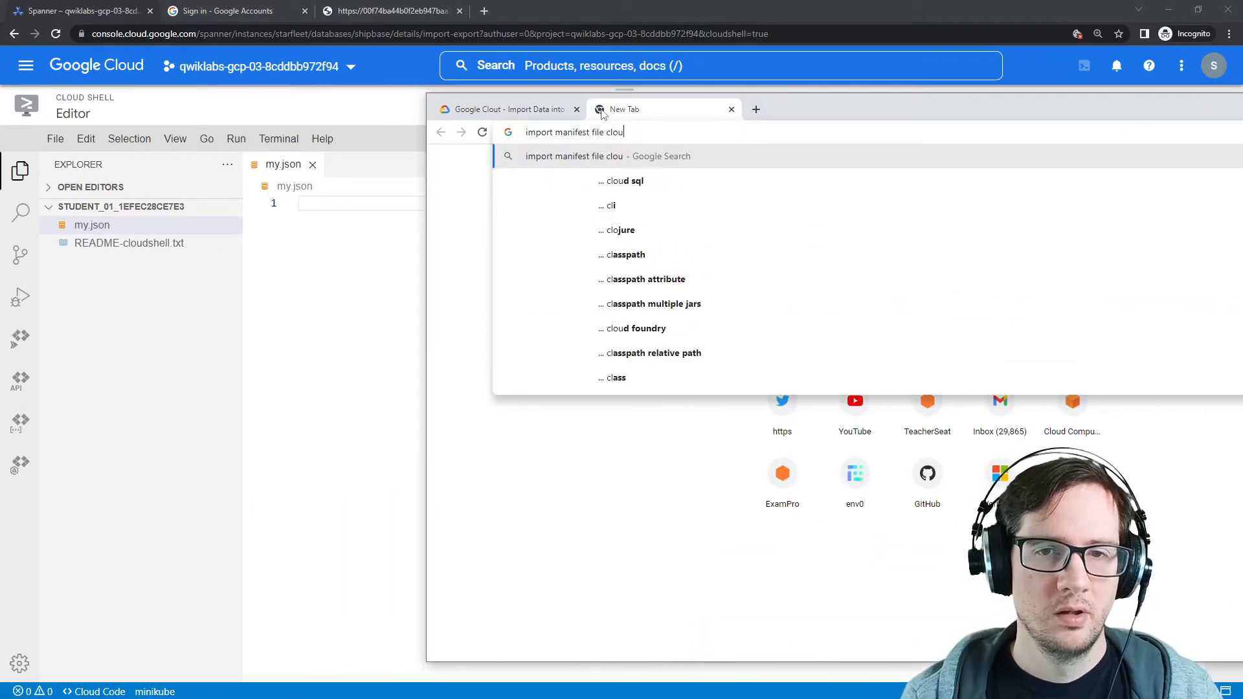
key("BackSpace")
key("BackSpace")
key("BackSpace")
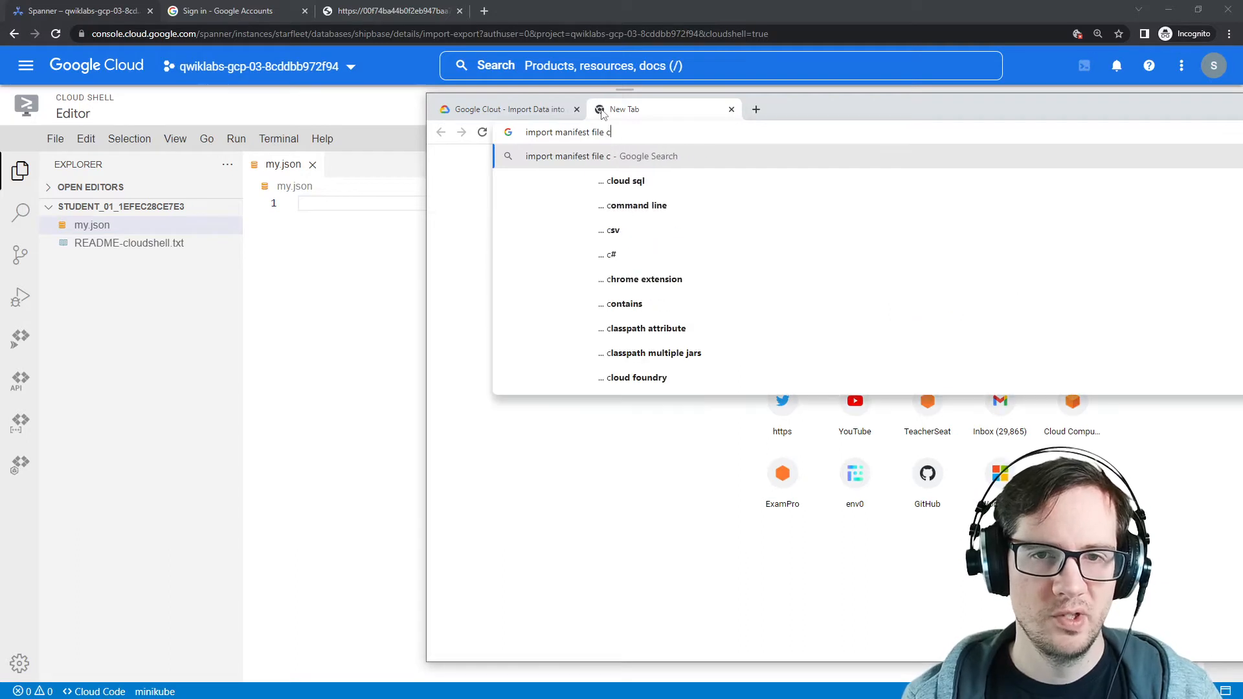
type("spanner")
key("Return")
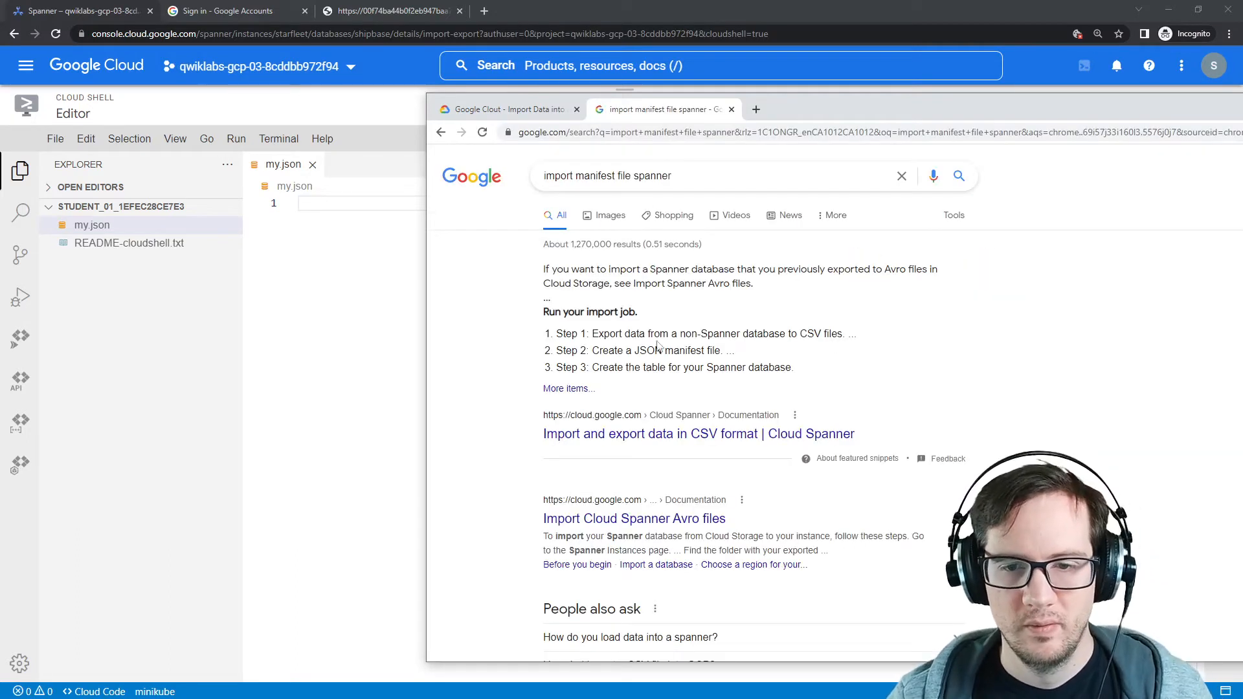
Open the Cloud Spanner guide on CSV import and export, examine its JSON manifest and Dataflow job steps, and return to the editor.
left_click_drag(871, 110, 672, 97)
scroll(641, 402, "down", 7)
scroll(641, 401, "down", 20)
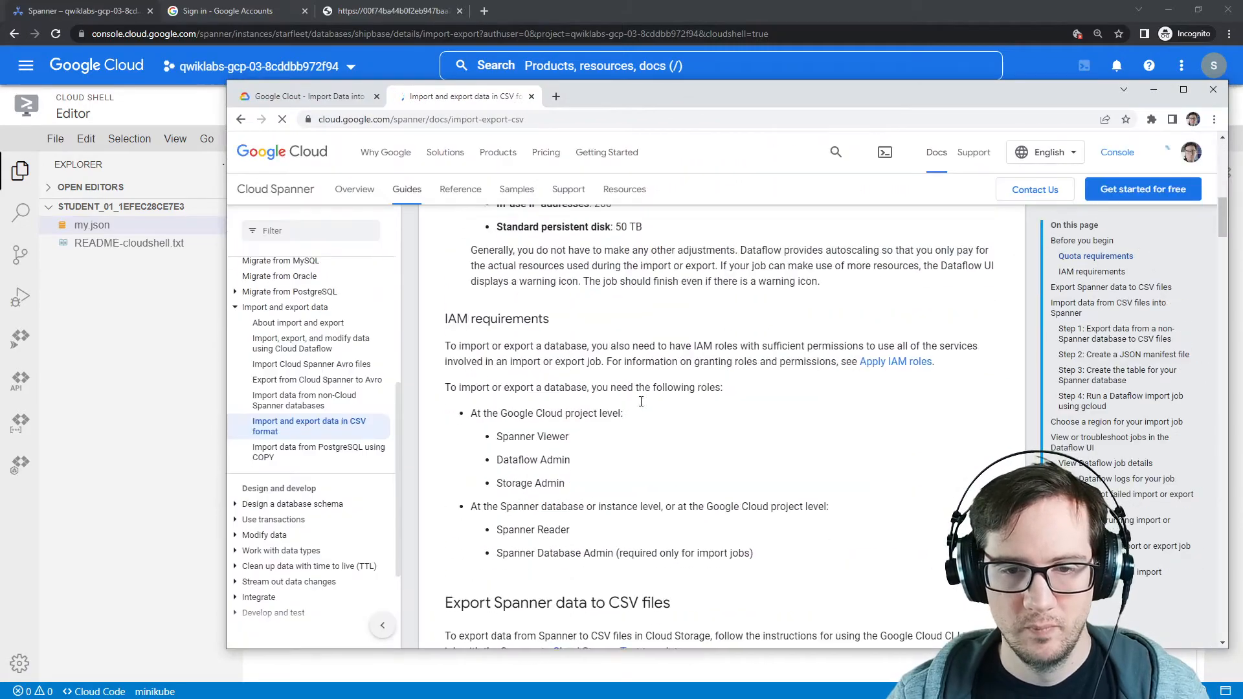
scroll(641, 401, "down", 7)
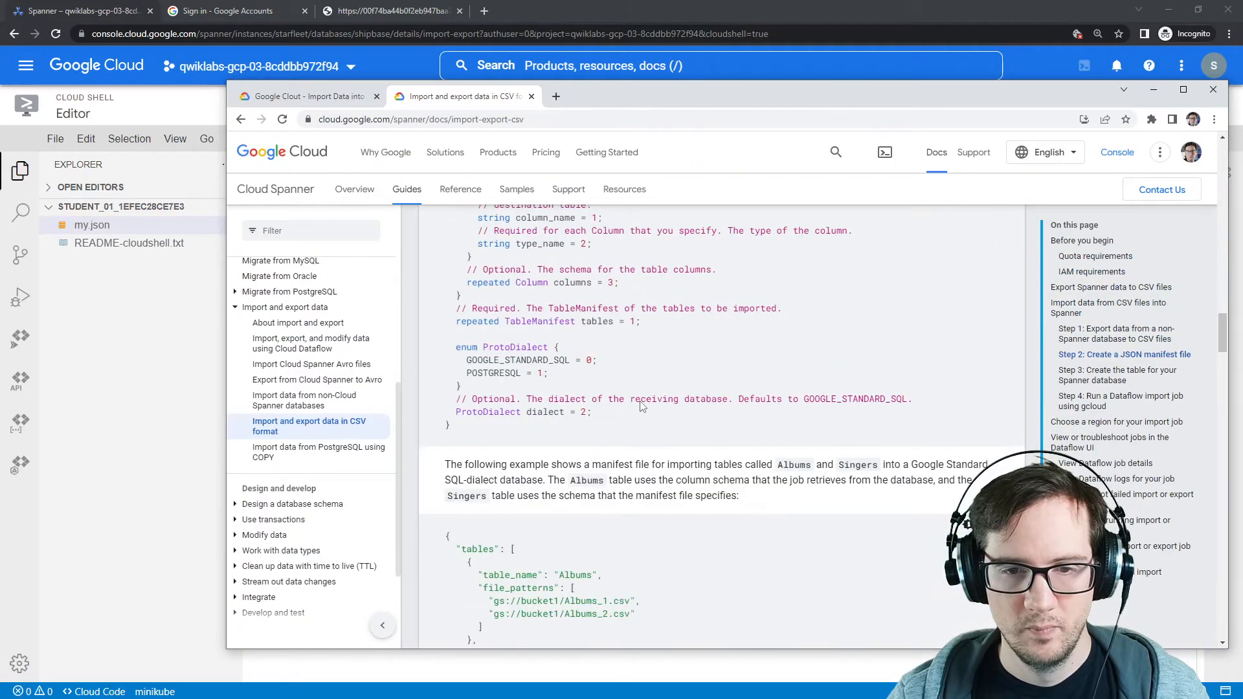
scroll(643, 406, "up", 4)
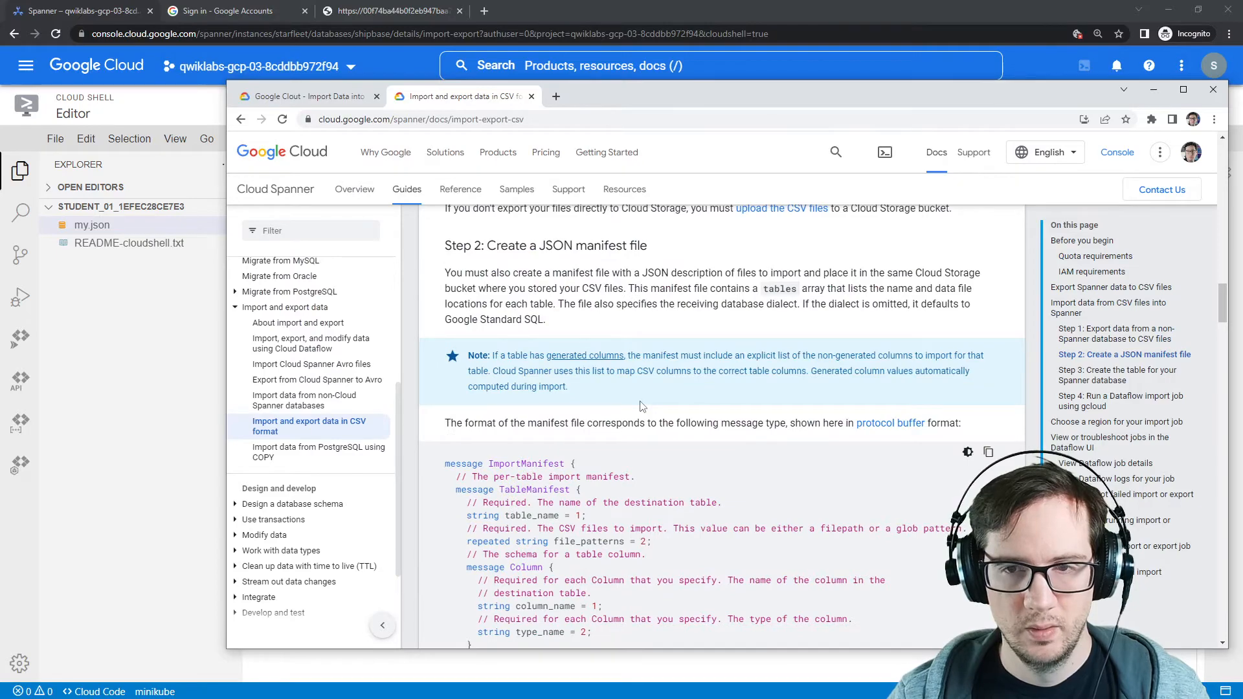
scroll(642, 406, "down", 10)
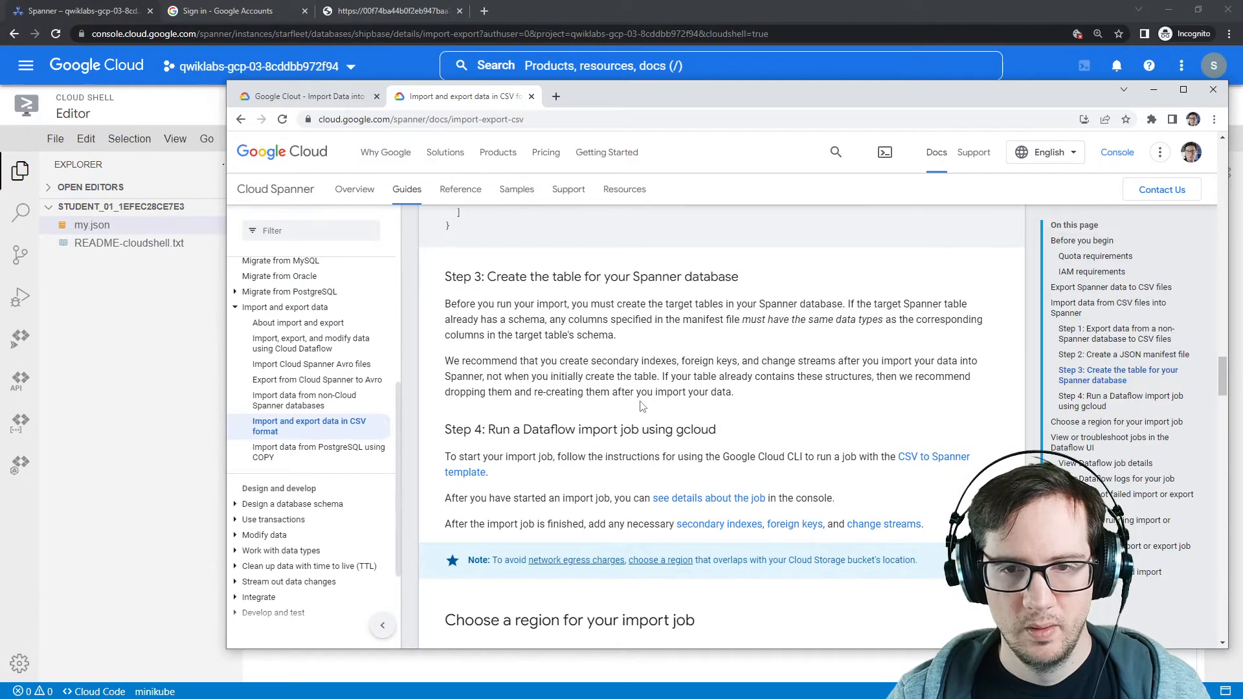
left_click_drag(705, 110, 1242, 111)
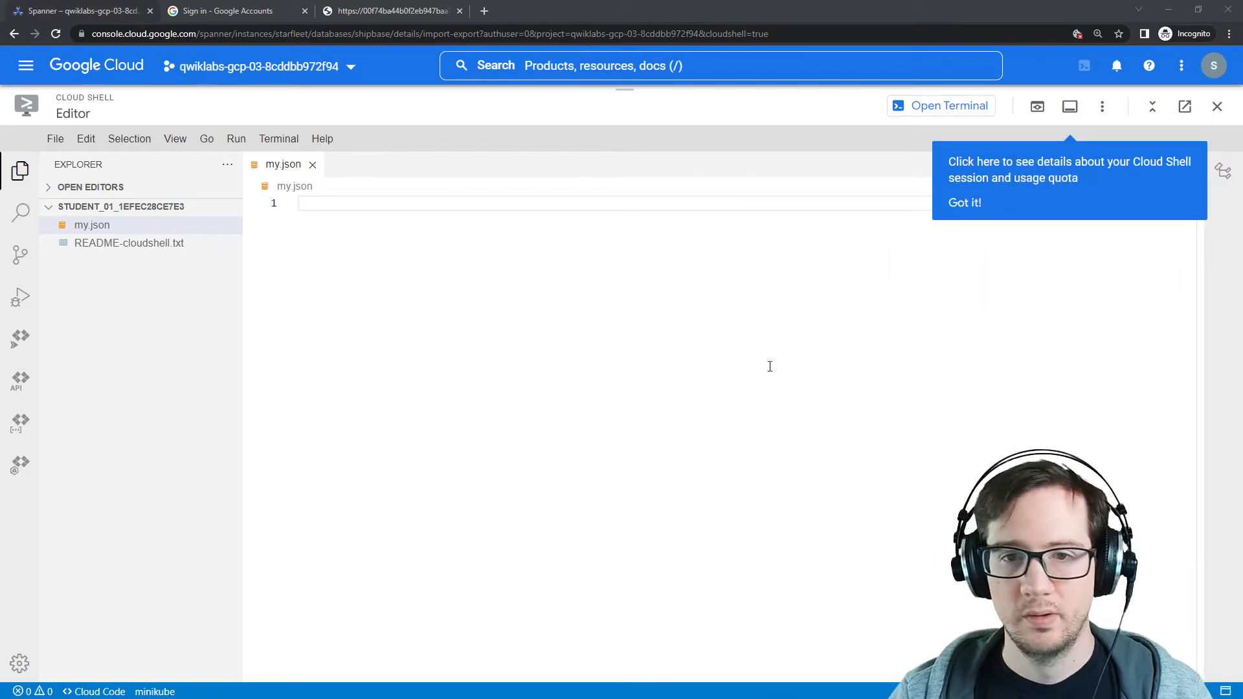
Paste the copied example Import Manifest JSON into my.json and save the file.
type("{     \"tables\": [       {         \"table_name\": \"Ships\",         \"file_patterns\": [           \"gs://csv-startrek-XXXXX/startrek.csv\"         ],         \"columns\": [           {\"column_name\": \"ShipName\", \"type_name\": \"STRING\"},           {\"column_name\": \"Registry\", \"type_name\": \"STRING\"},           {\"column_name\": \"ShipClass\", \"type_name\": \"STRING\"},           {\"column_name\": \"Description\", \"type_name\": \"STRING\"}         ]       }     ]   }")
double_click(471, 281)
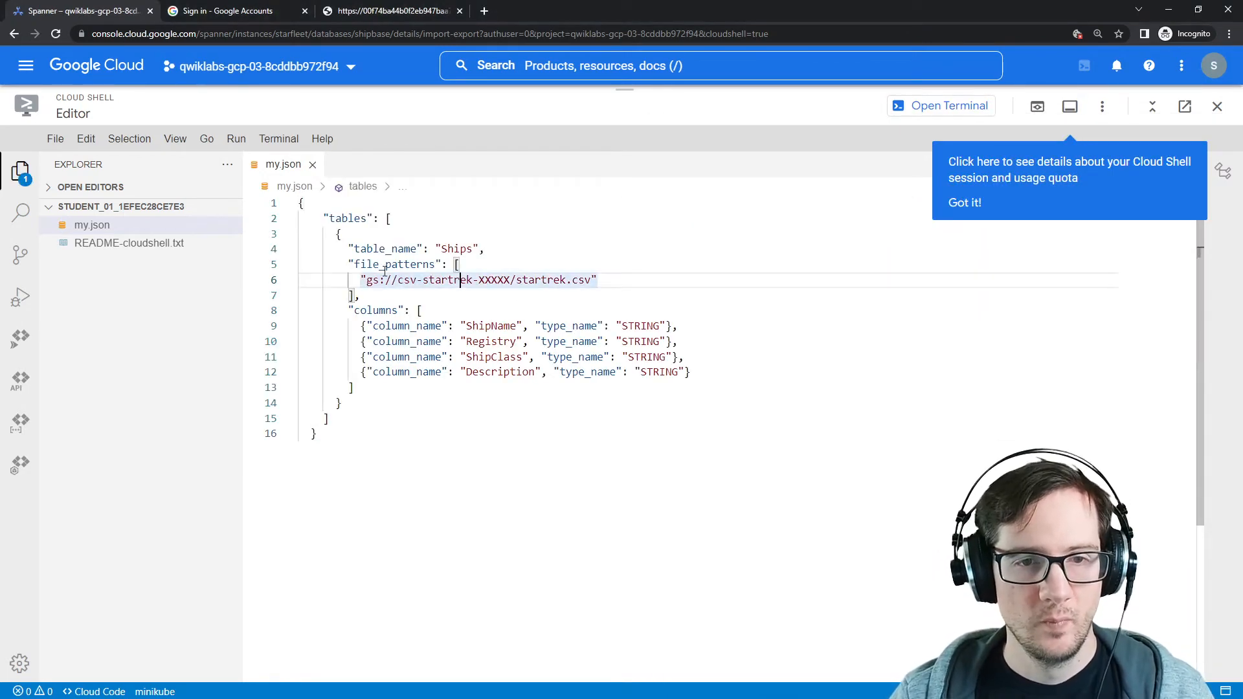
key("ctrl+s")
Change the table_name value in the my.json manifest to StarShips.
double_click(398, 248)
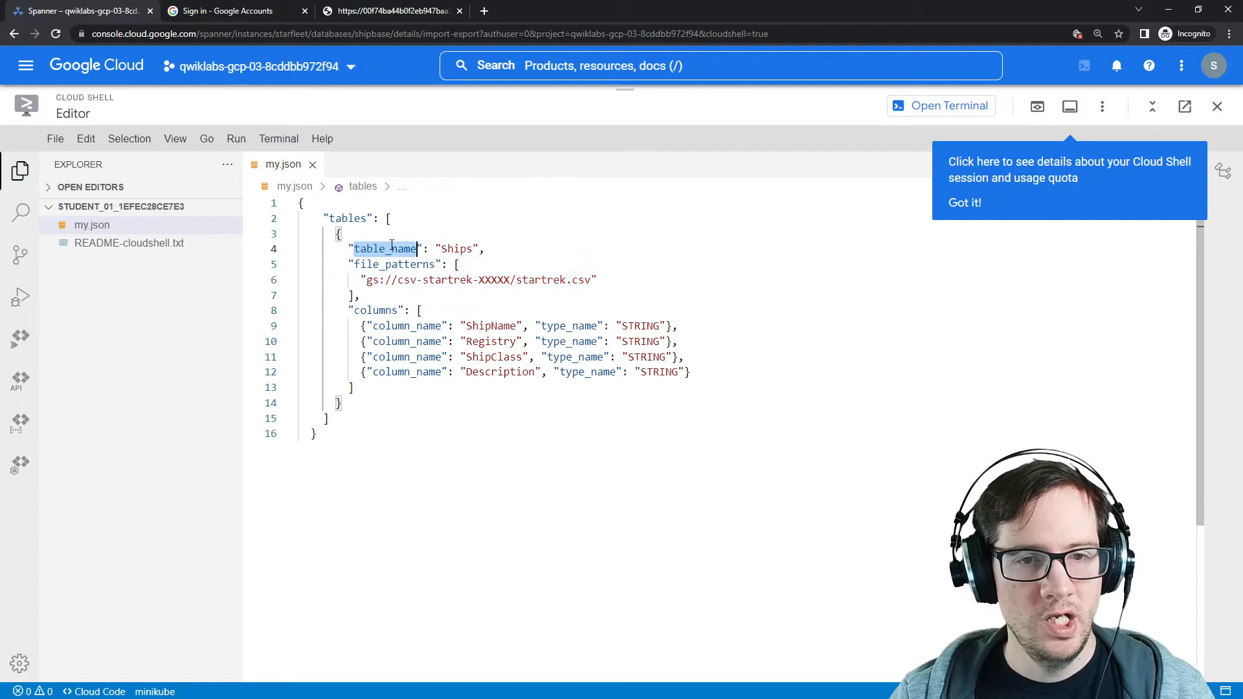
double_click(459, 248)
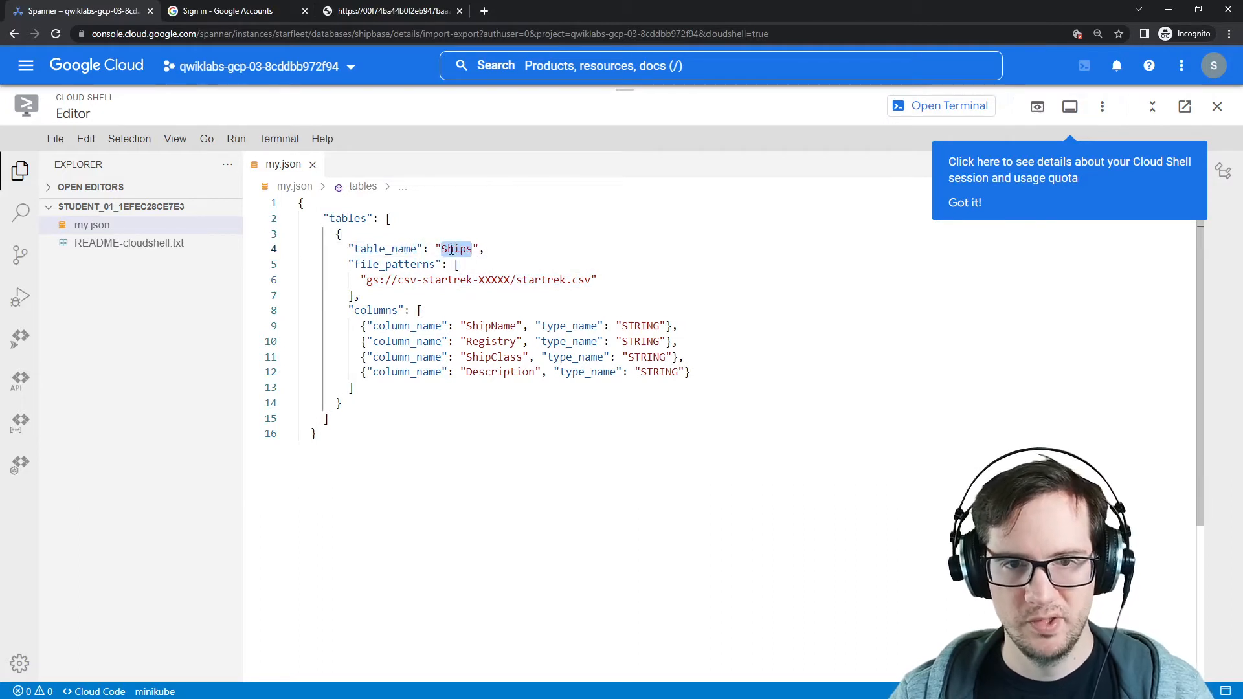
left_click(449, 250)
type("tarS")
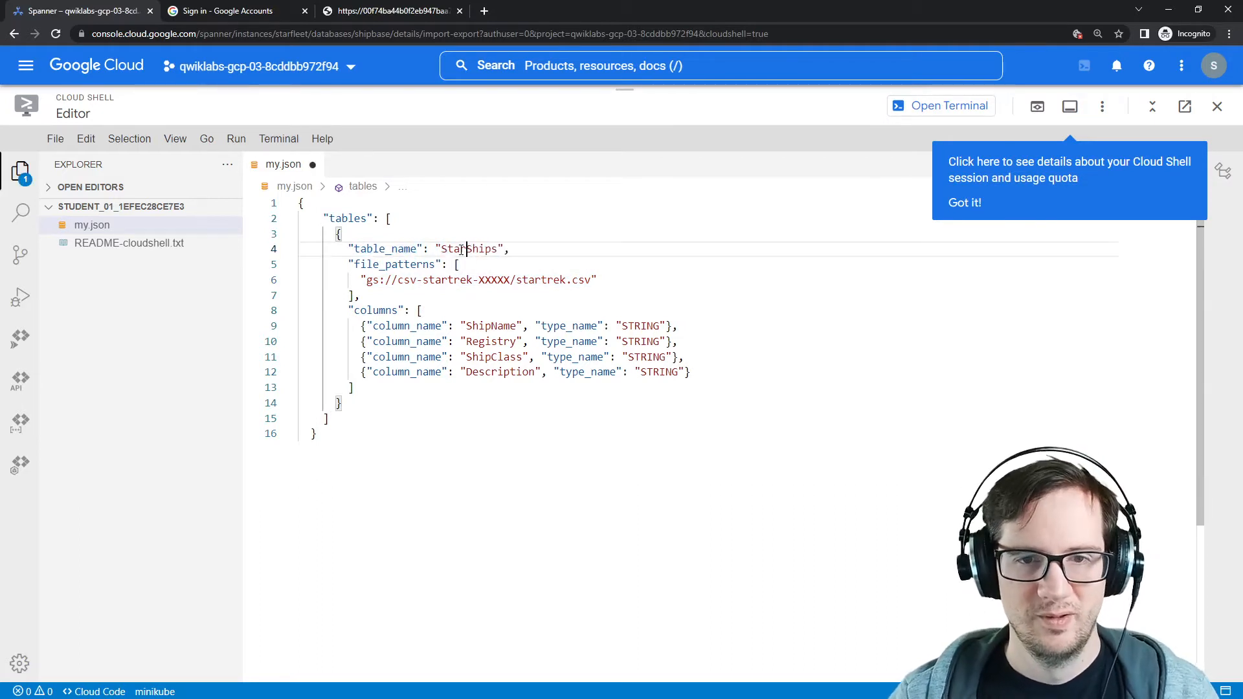
Save my.json and copy the source bucket name csv-startrek-fe8cy from the lab instructions.
key("ctrl+s")
left_click_drag(516, 281, 411, 281)
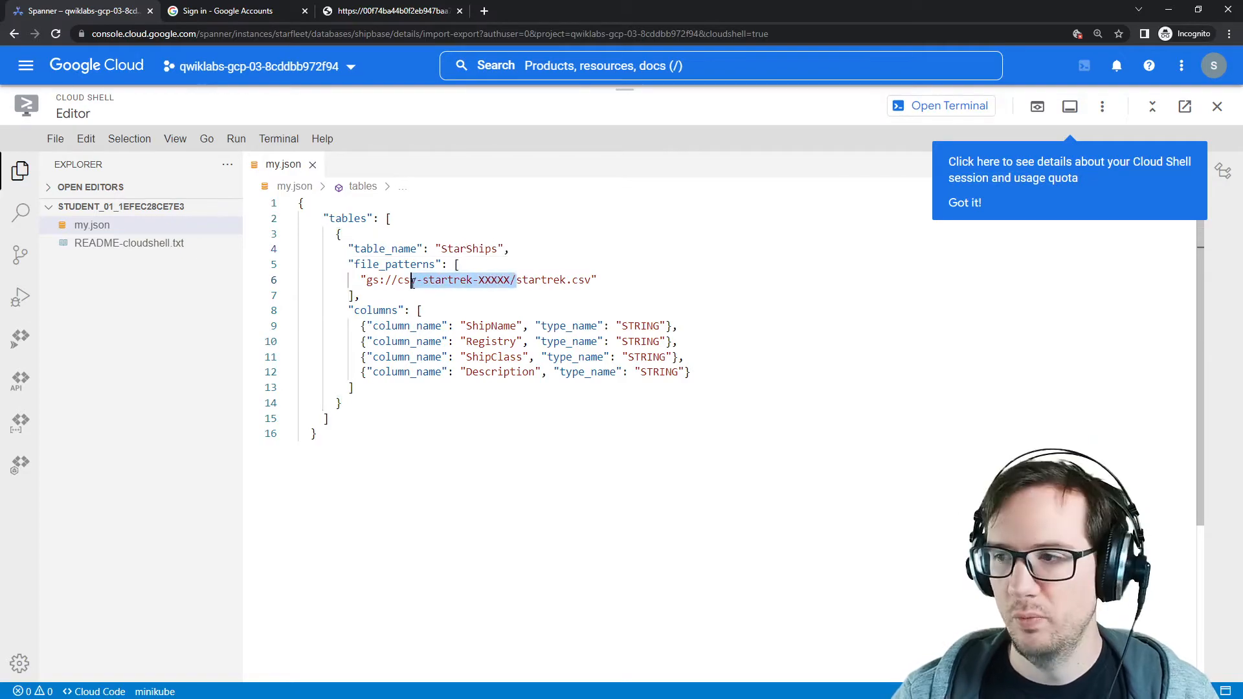
key("alt+Tab")
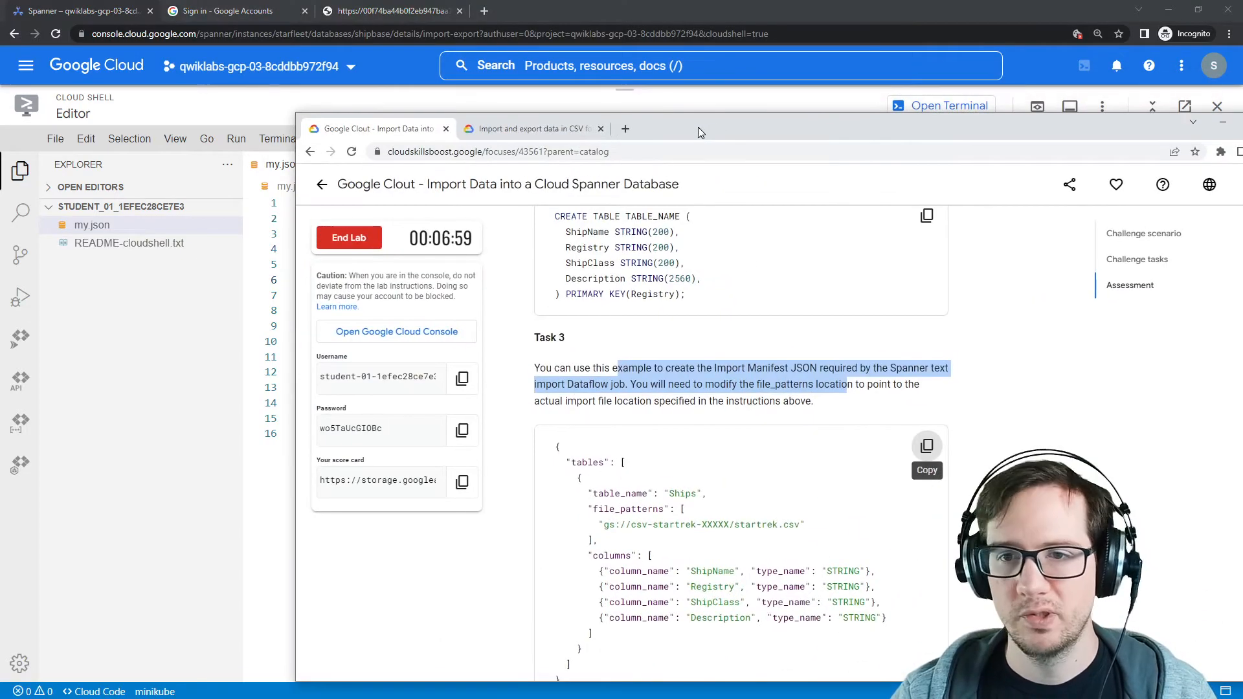
scroll(800, 423, "up", 5)
scroll(800, 423, "up", 10)
scroll(793, 431, "down", 2)
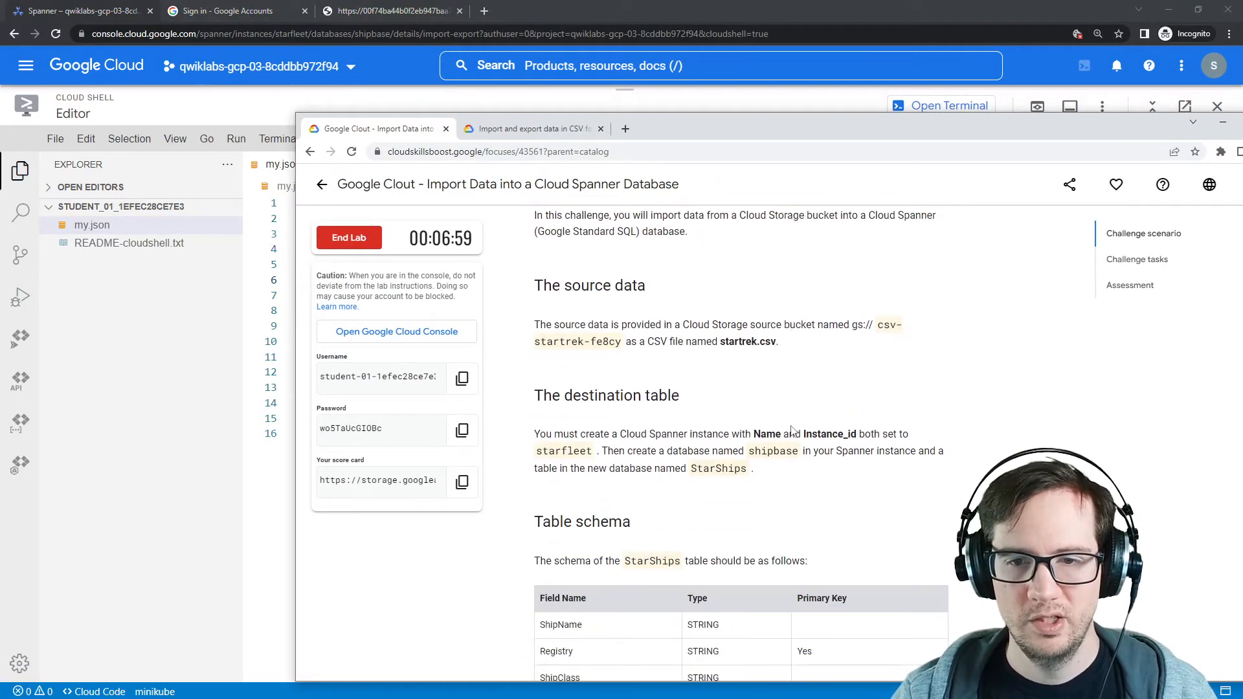
left_click_drag(879, 325, 620, 343)
key("ctrl+c")
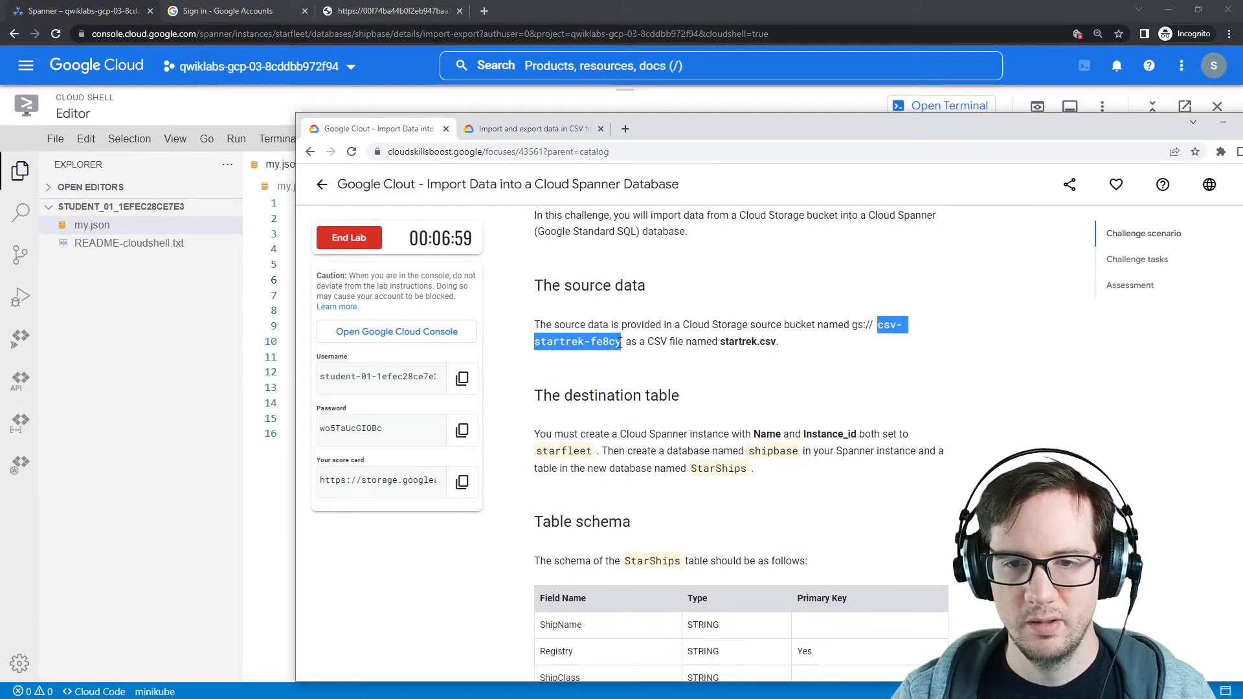
Replace the placeholder bucket in the manifest's file_patterns path with csv-startrek-fe8cy, giving gs://csv-startrek-fe8cy/startrek.csv.
left_click_drag(675, 129, 1242, 103)
left_click_drag(511, 284, 396, 285)
key("ctrl+v")
left_click(492, 356)
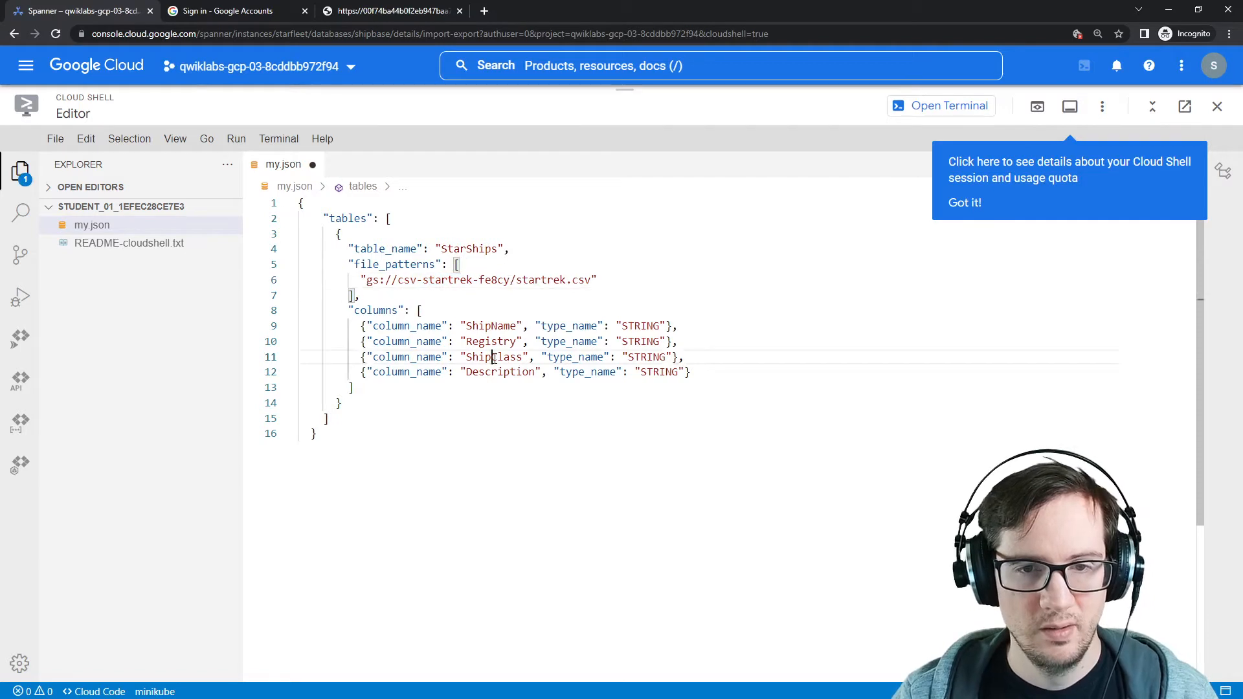
left_click(492, 290)
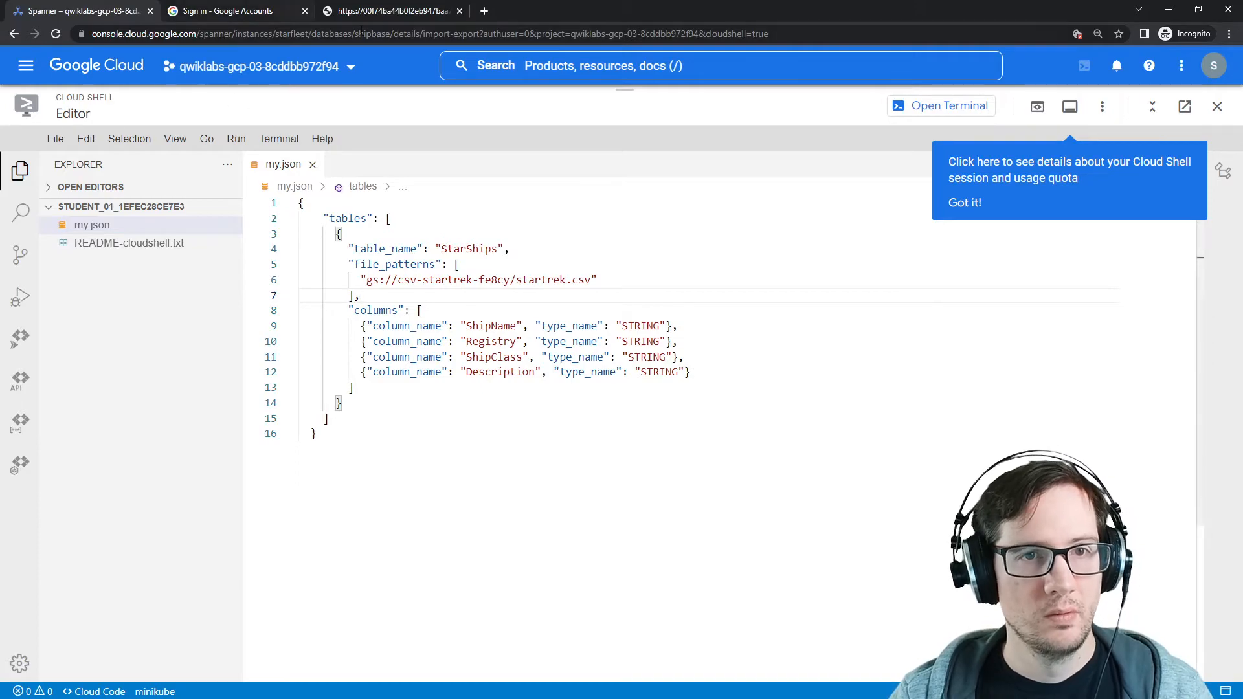
Close the Google sign-in and raw startrek.csv browser tabs and return to the Cloud Shell editor.
left_click(406, 17)
left_click(258, 12)
left_click(392, 11)
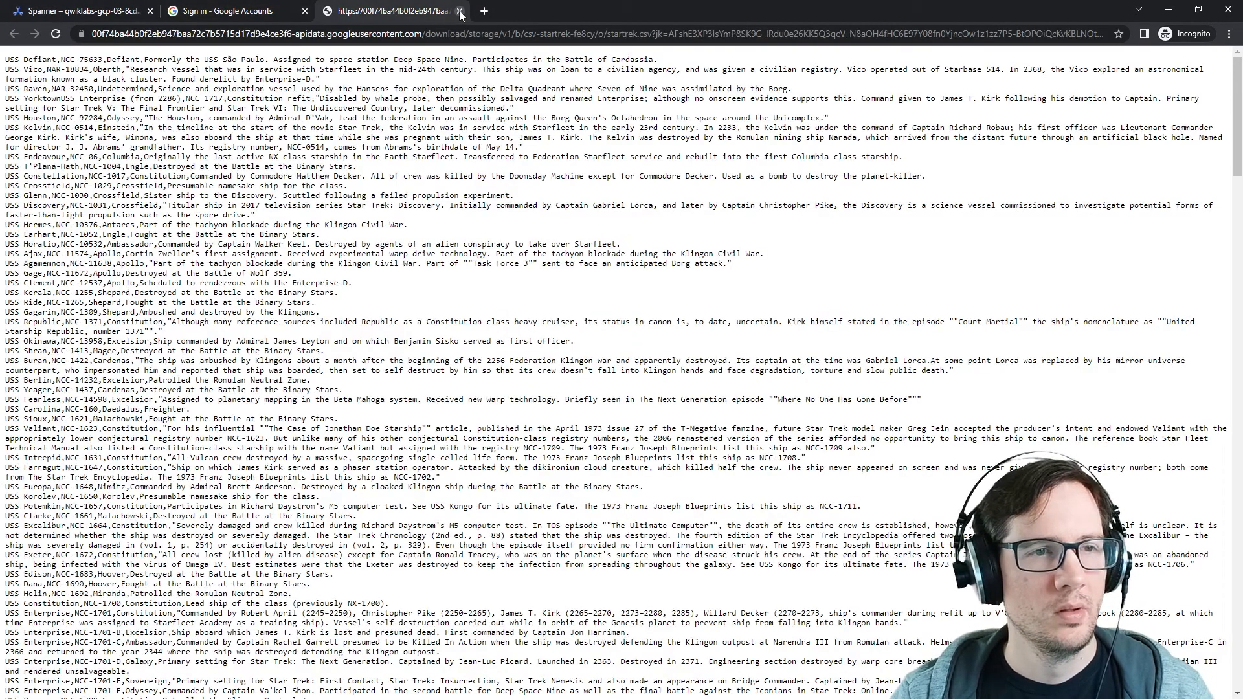
left_click(246, 15)
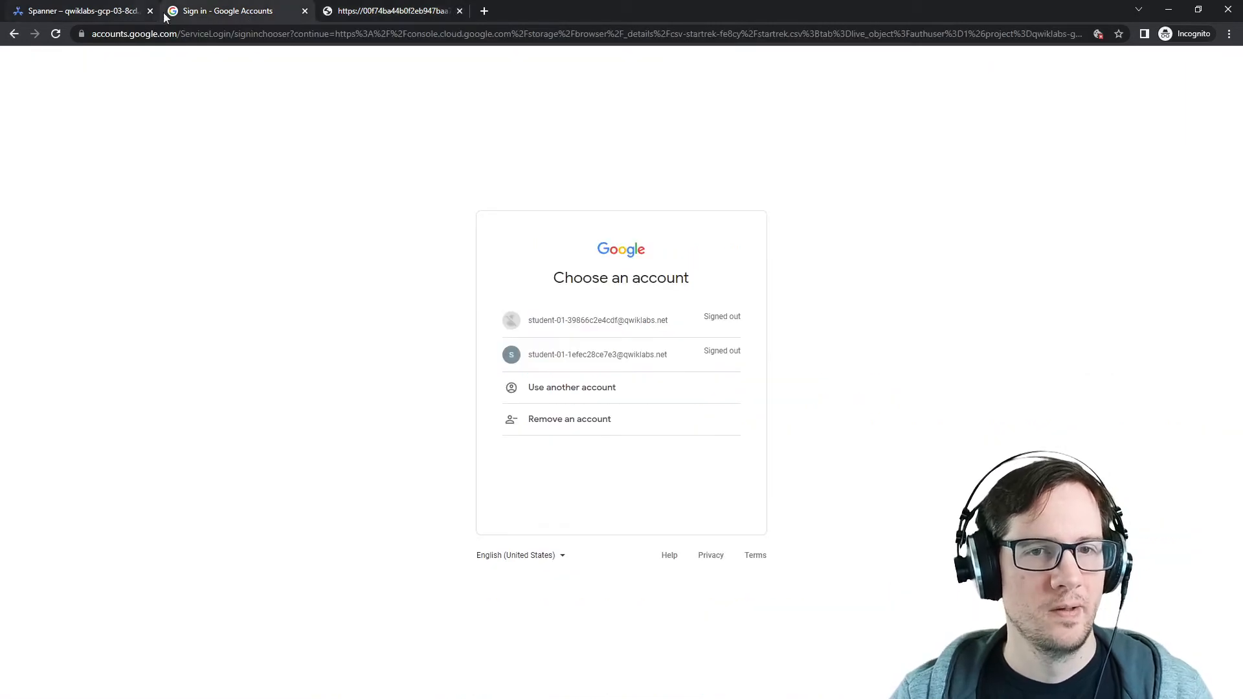
left_click(305, 11)
left_click(302, 11)
left_click(517, 432)
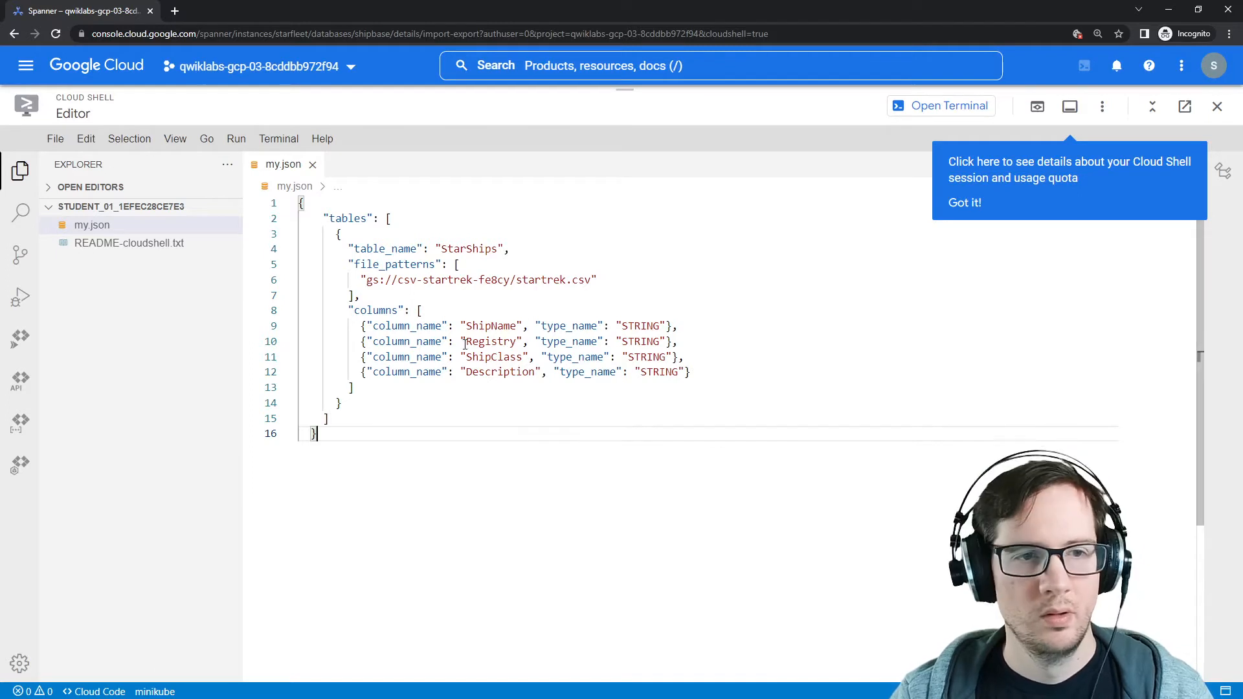
Save my.json and rename the file to ships.json in the editor's file explorer.
left_click(436, 264)
left_click(55, 139)
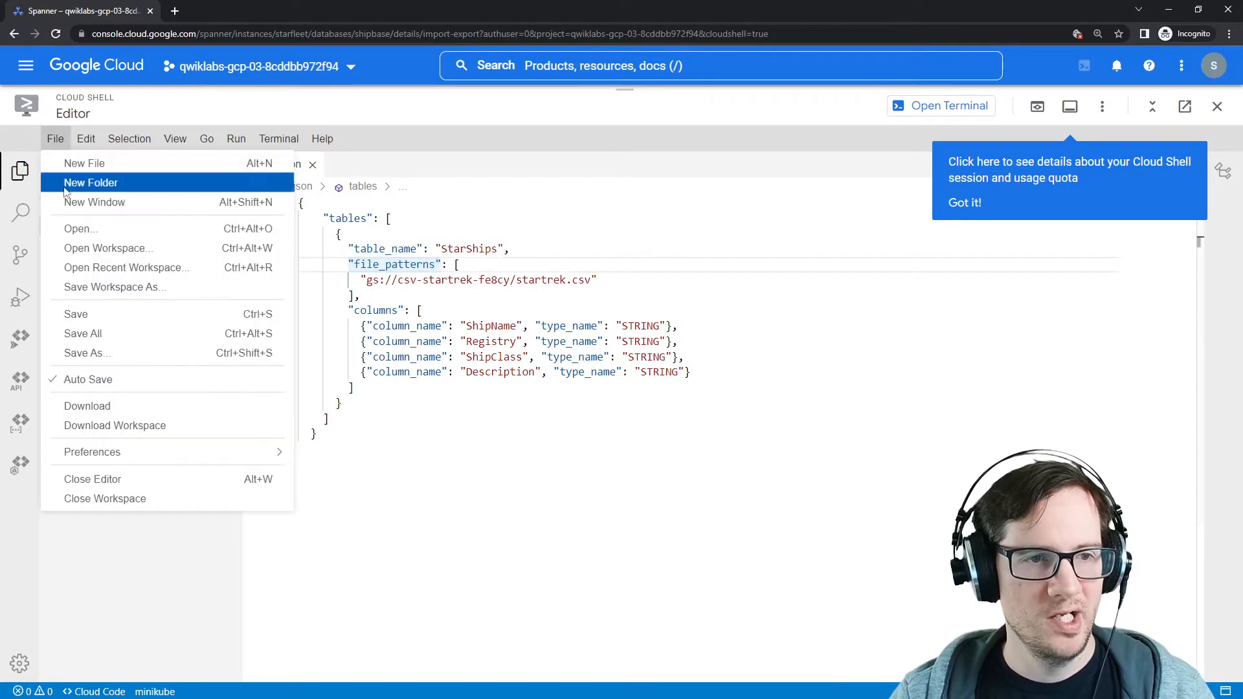
left_click(107, 322)
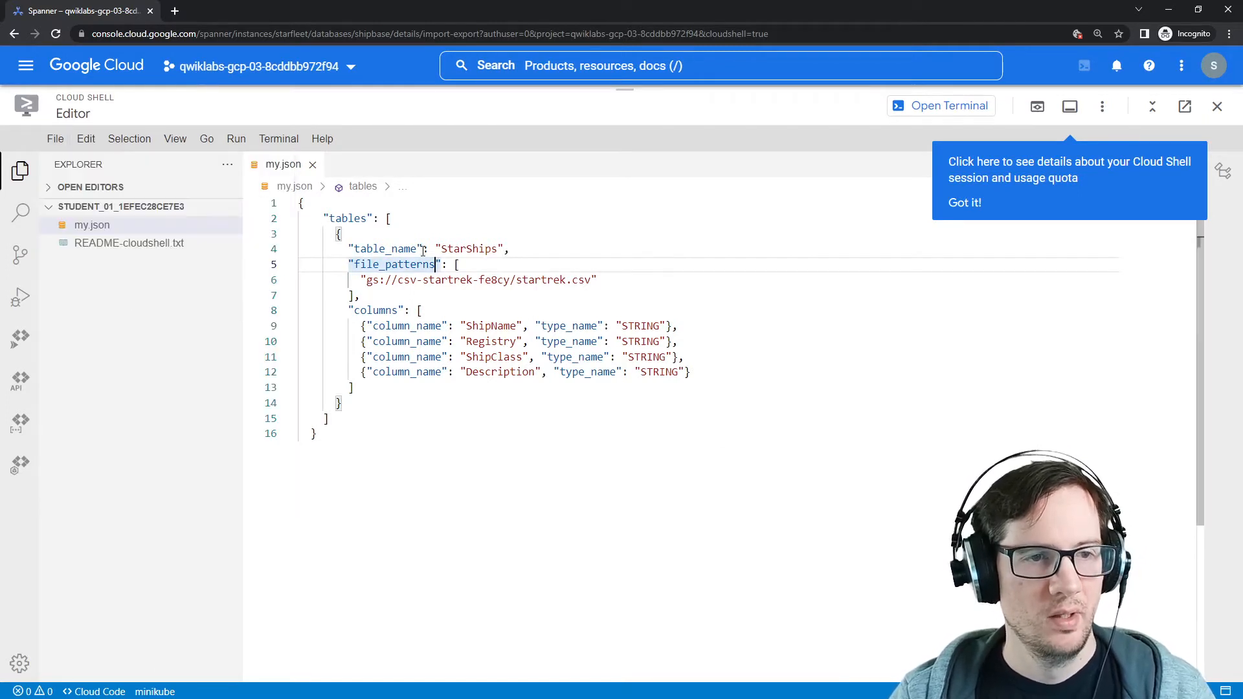
right_click(96, 228)
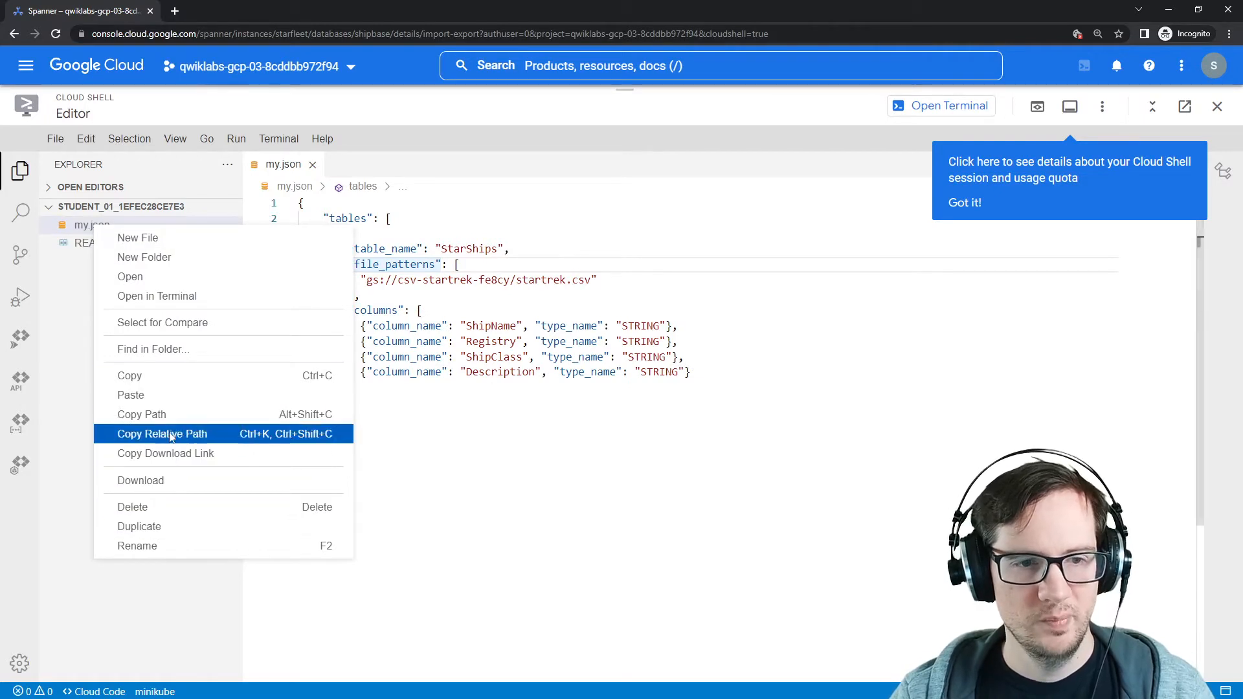
left_click(190, 397)
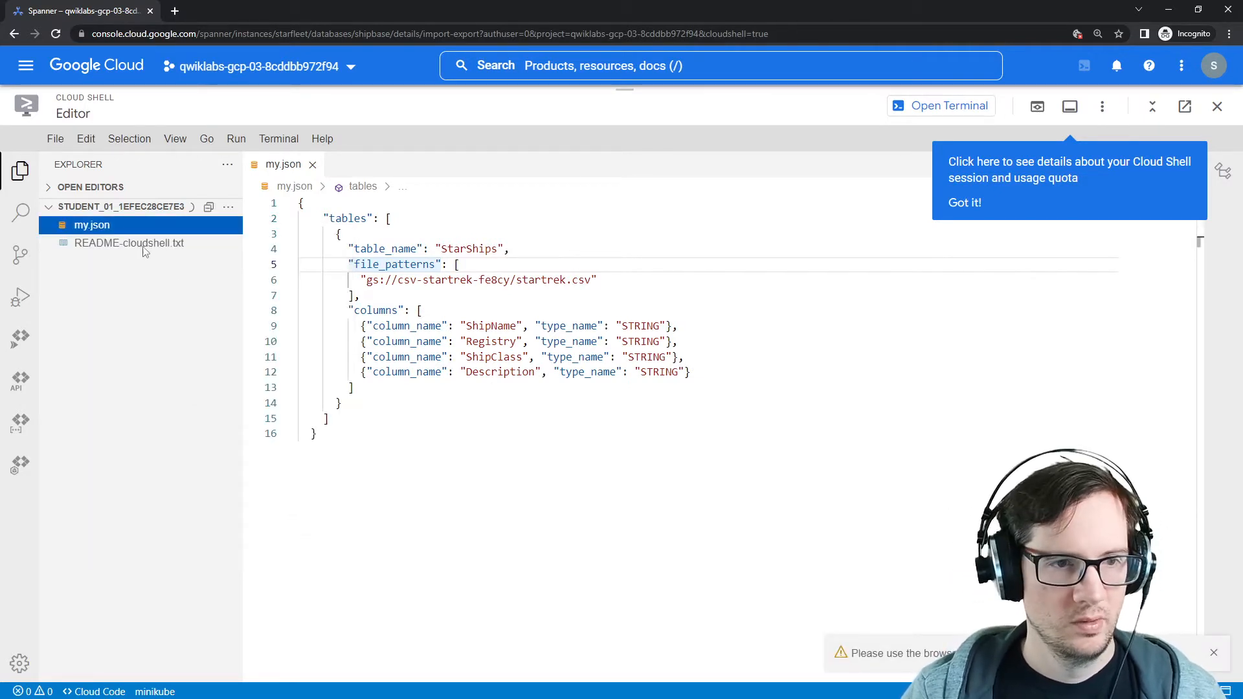
right_click(90, 229)
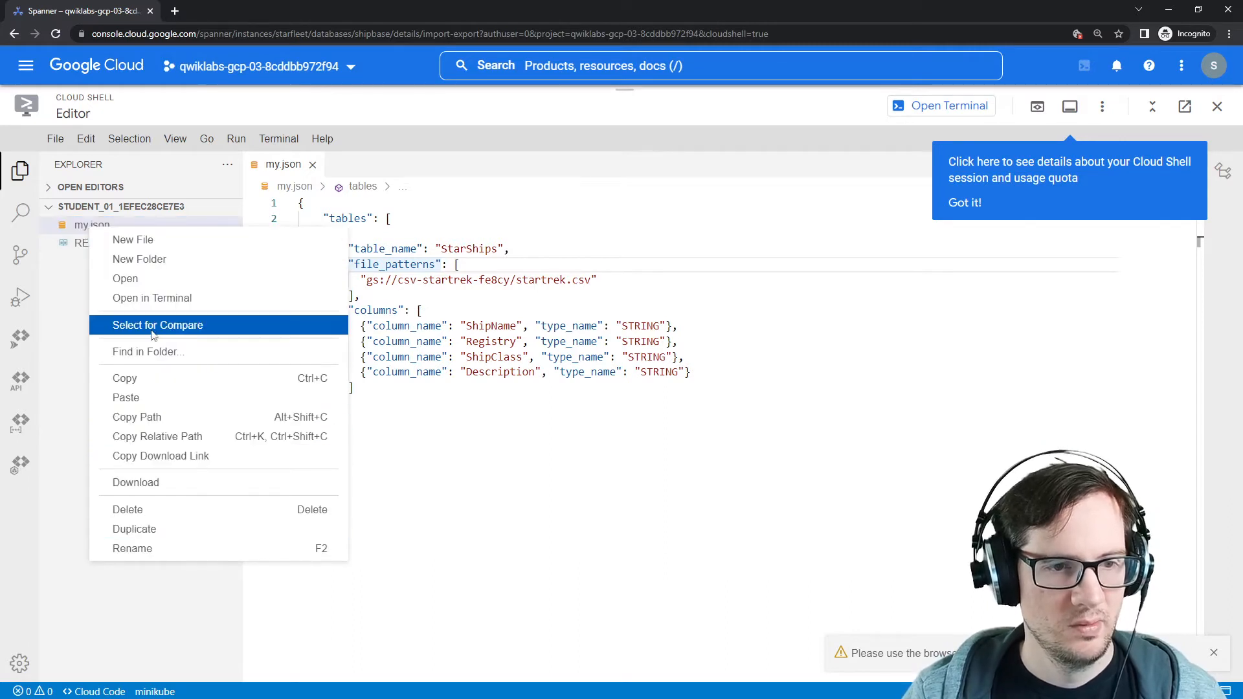
left_click(151, 547)
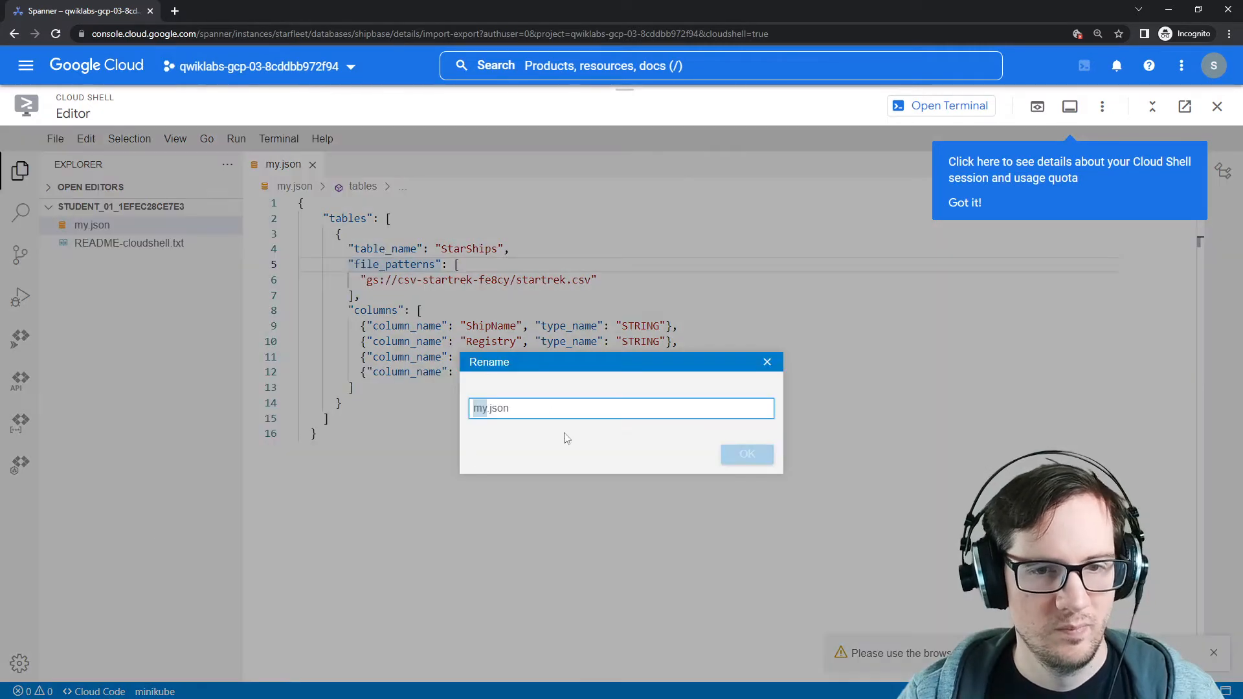
type("ships")
left_click(748, 454)
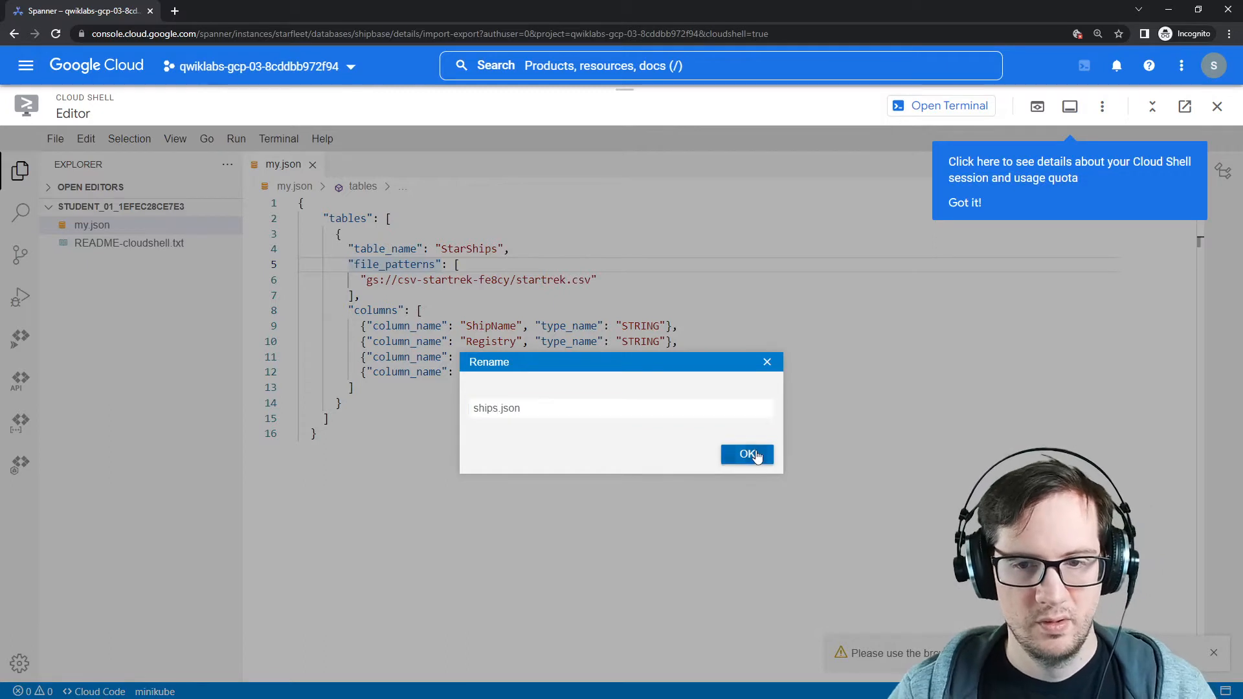
Download ships.json to the local computer and show it in its Downloads folder.
right_click(225, 244)
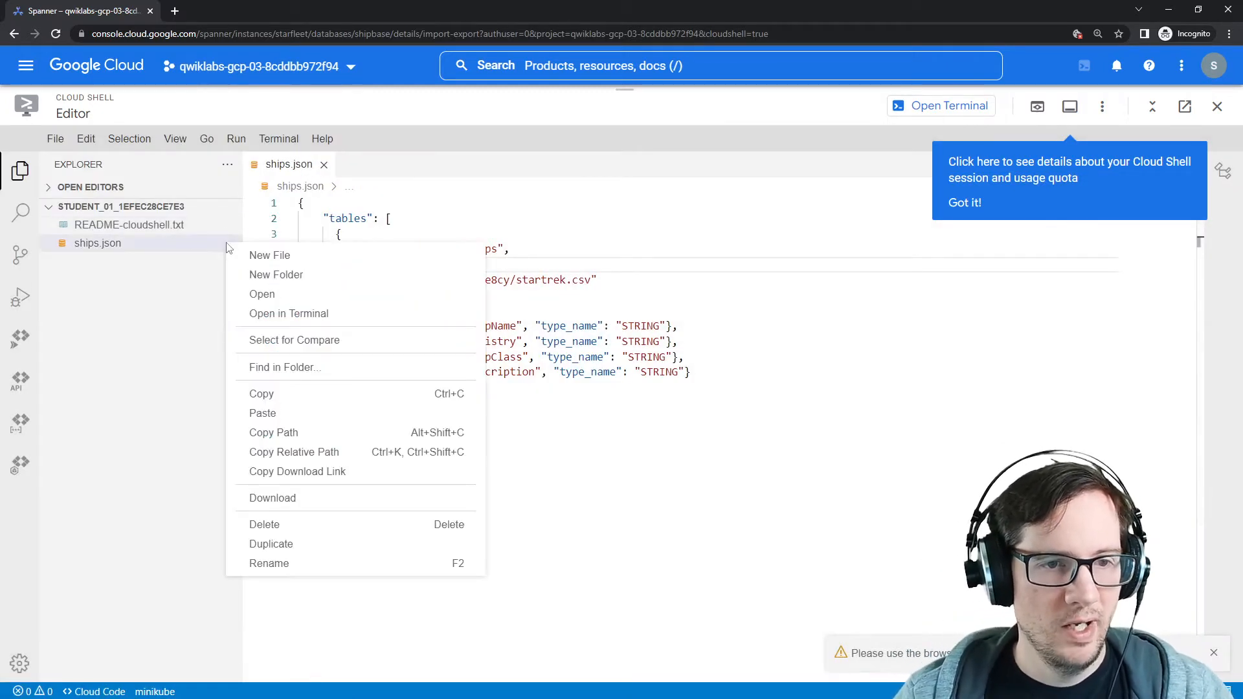
left_click(305, 499)
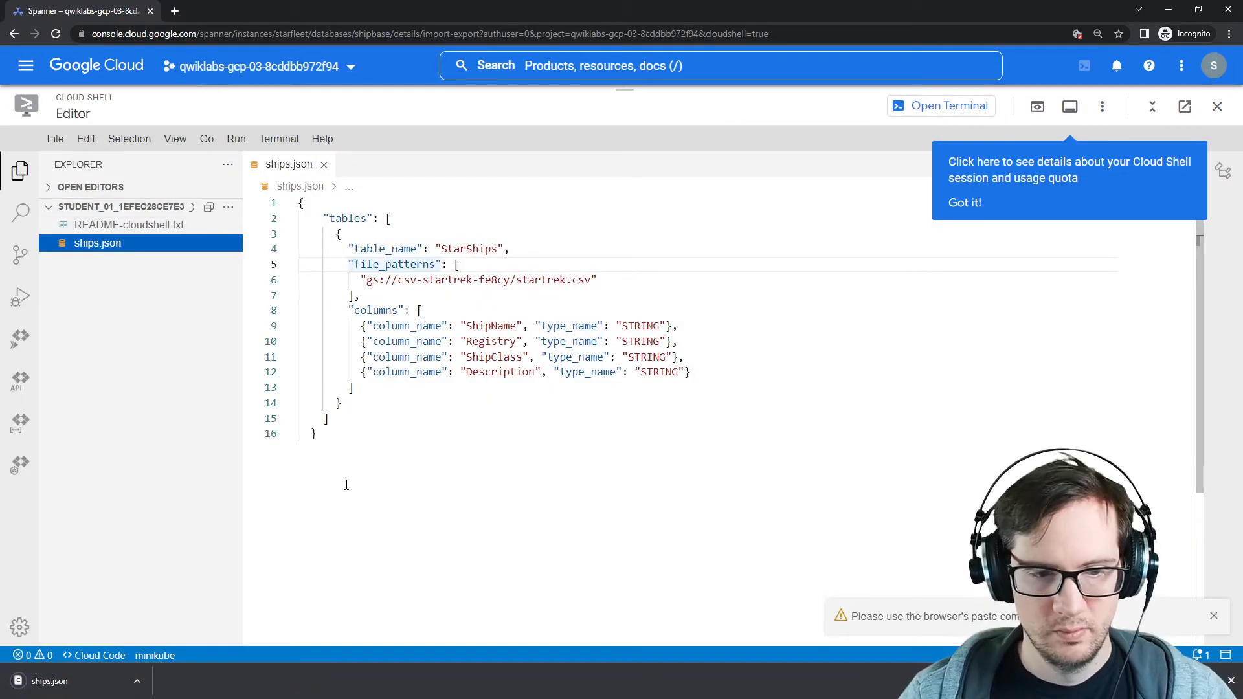
left_click(145, 685)
left_click(196, 638)
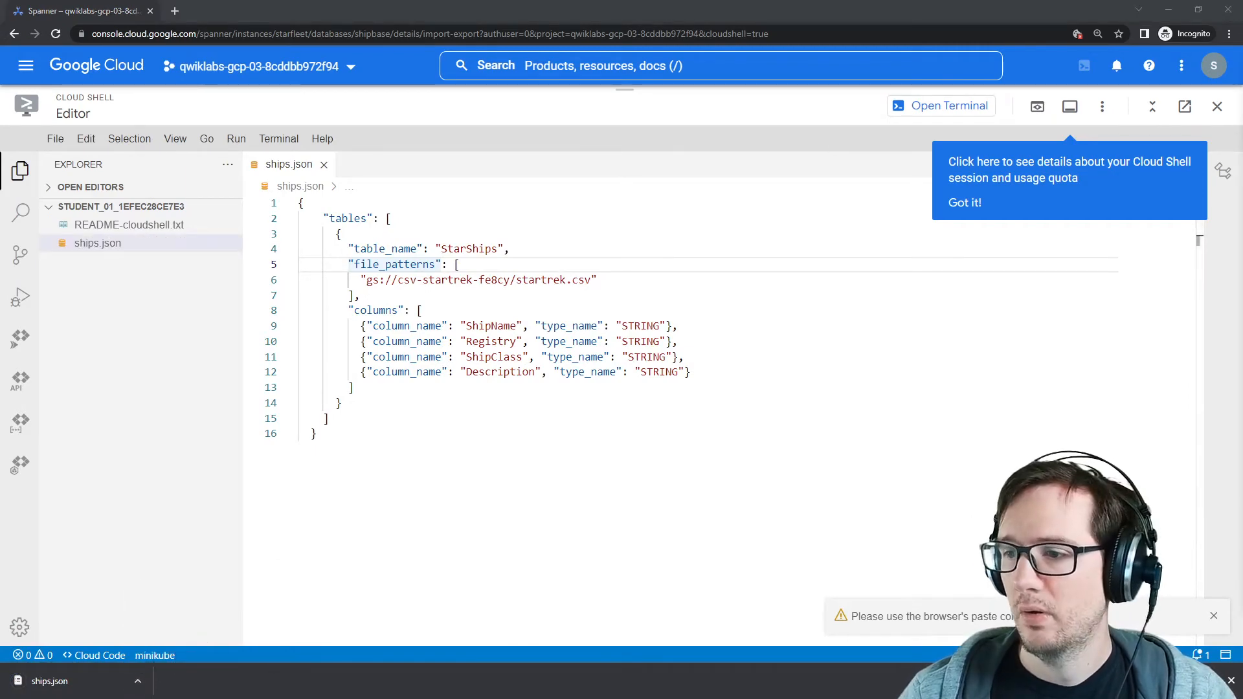
left_click_drag(1242, 133, 0, 120)
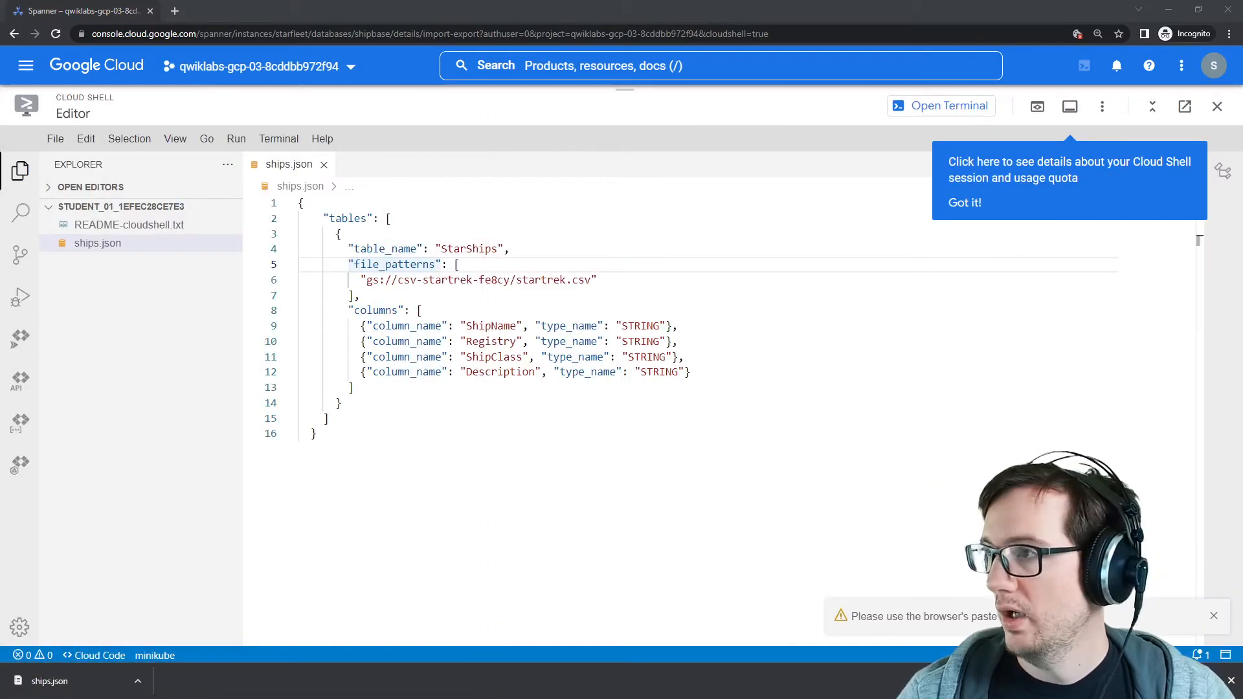
left_click(606, 69)
type("cloud storage")
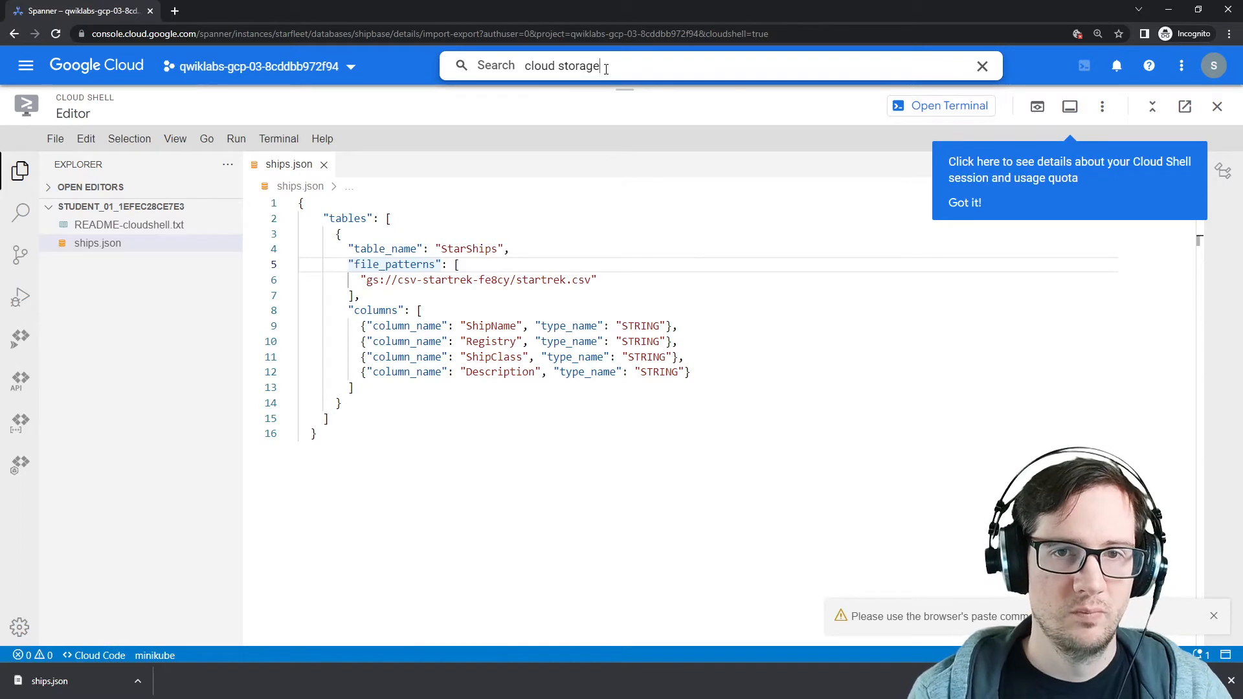
key("Return")
Close the Cloud Shell editor and open the Google Cloud console home page in a new browser tab.
left_click(1217, 107)
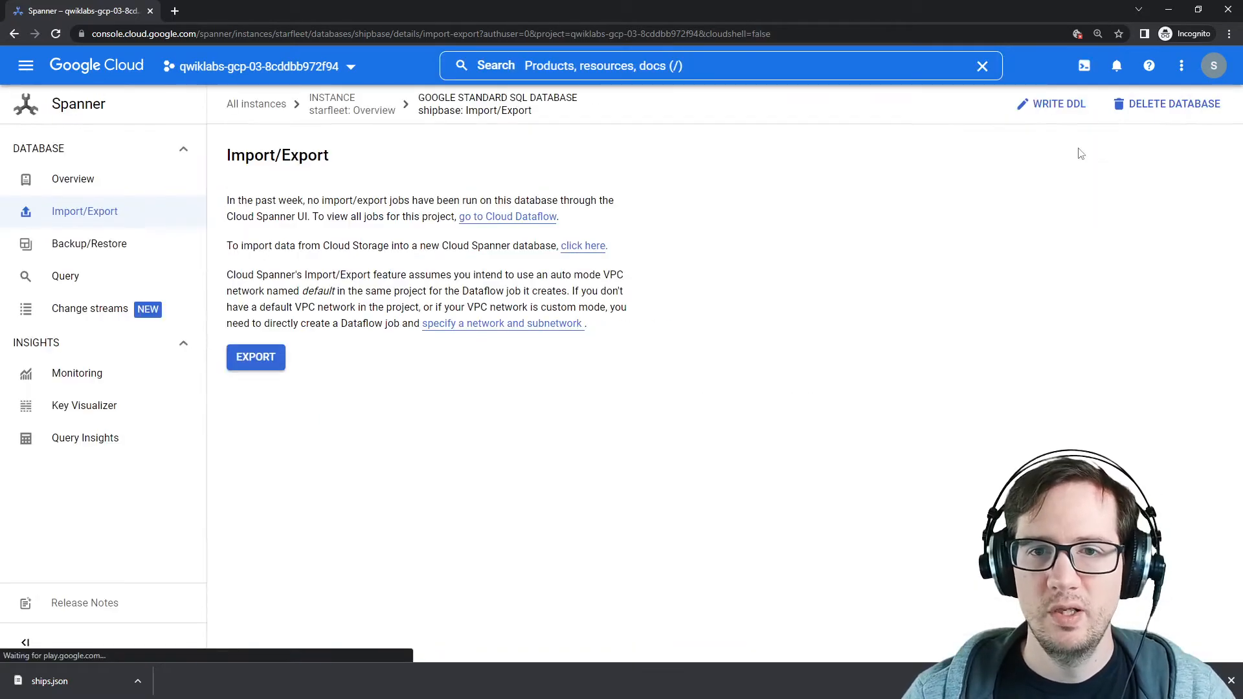
right_click(103, 65)
left_click(126, 72)
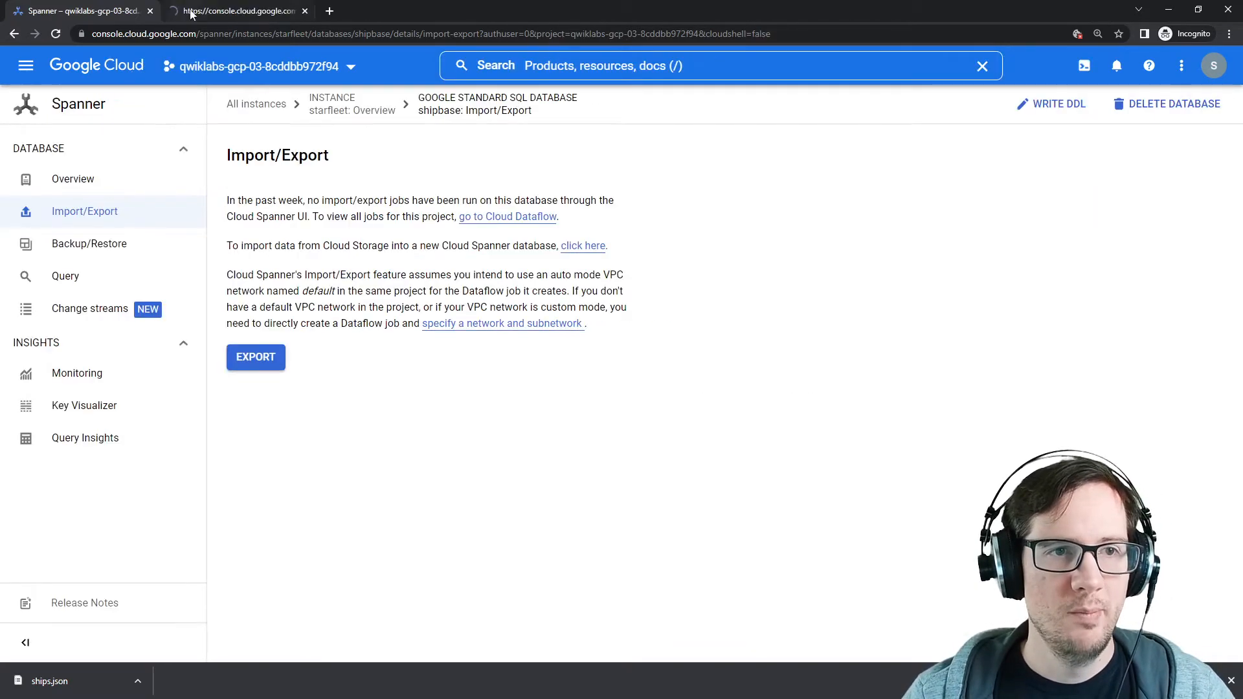
left_click(224, 11)
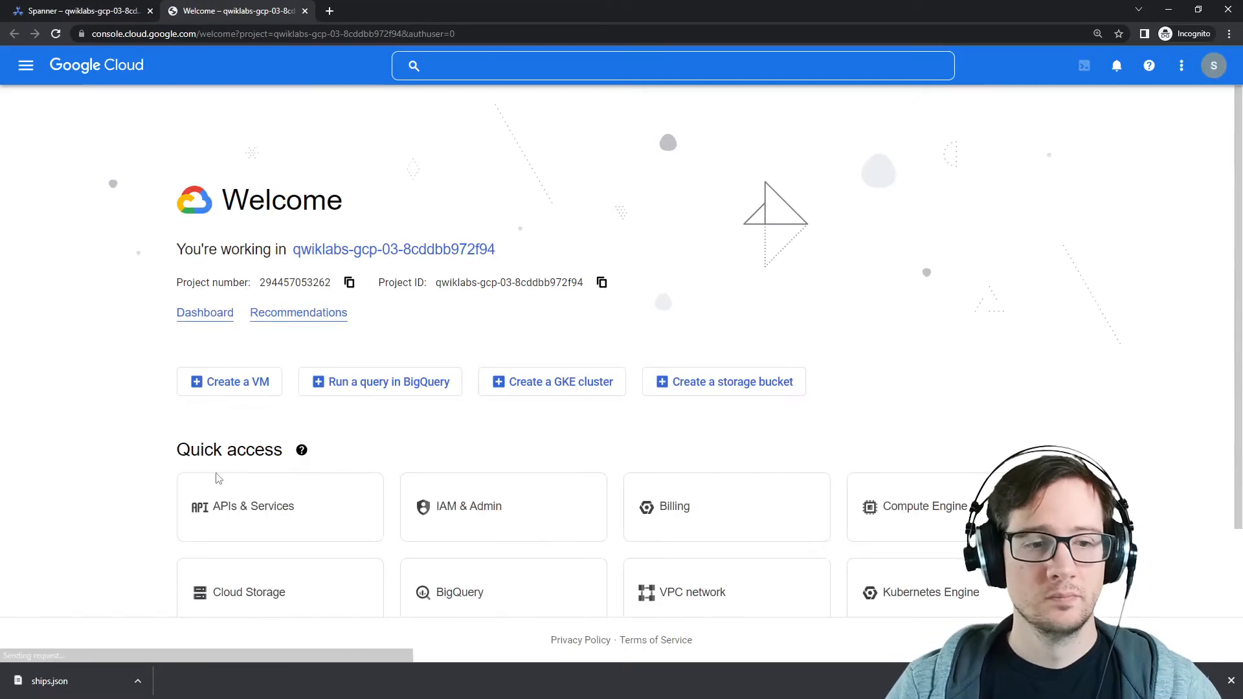
left_click(1231, 682)
Search the console for "cloud storage" and open the csv-startrek-fe8cy bucket's details.
left_click(605, 67)
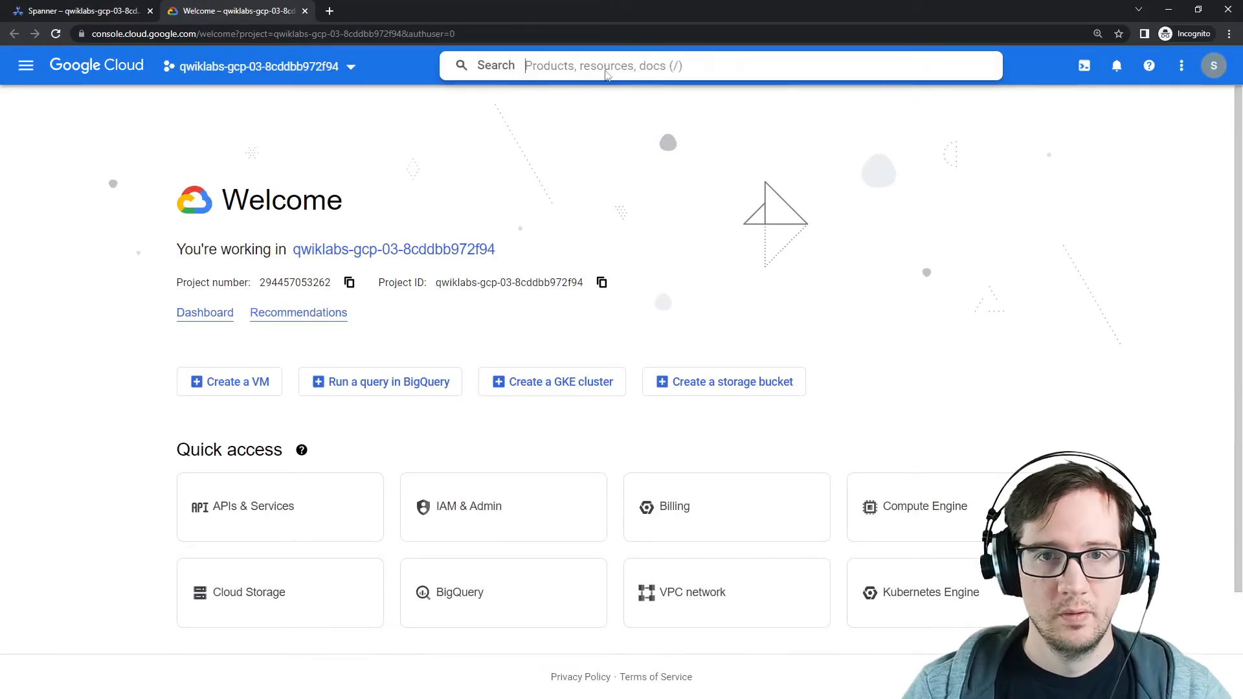
type("cloud storage")
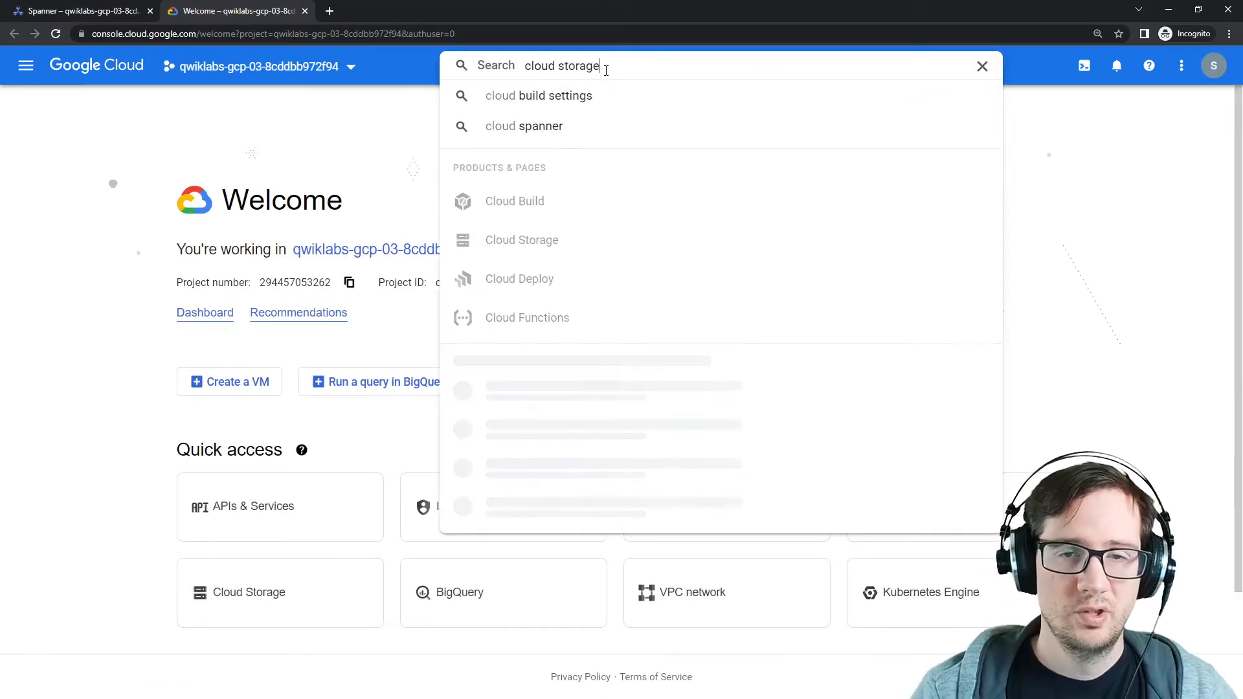
left_click(534, 179)
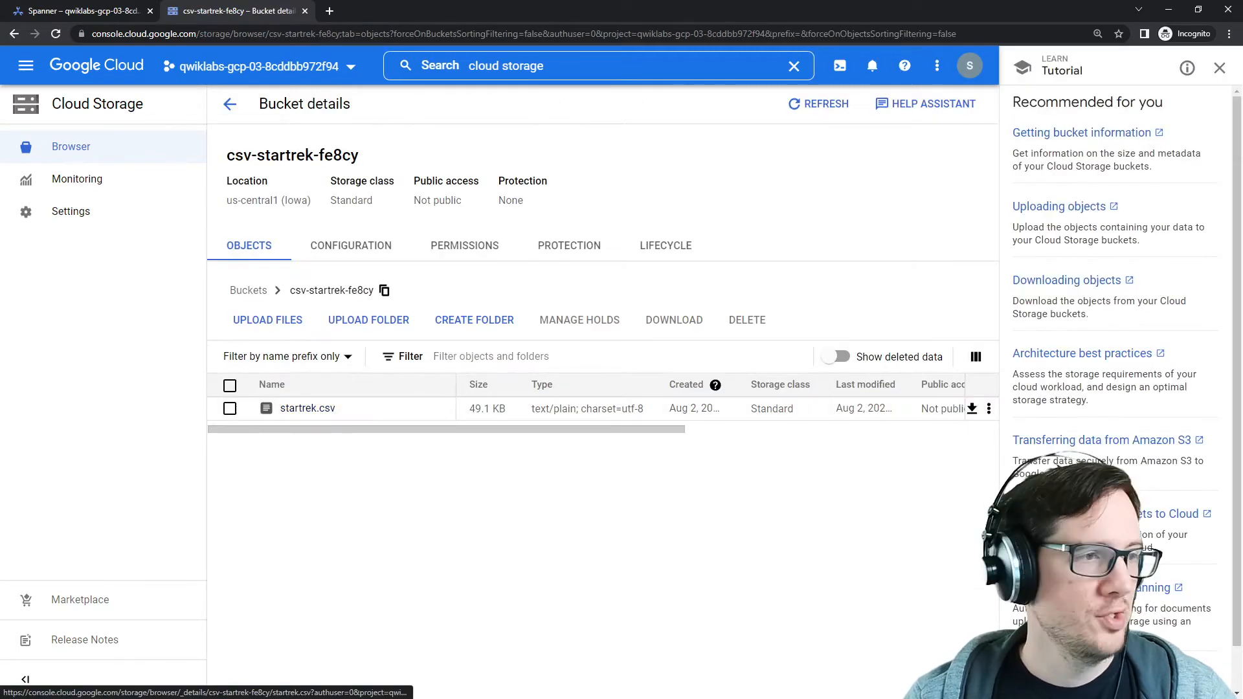
Switch to File Explorer and rename the downloaded ships.json to startrek.json.
left_click_drag(1242, 28, 1028, 117)
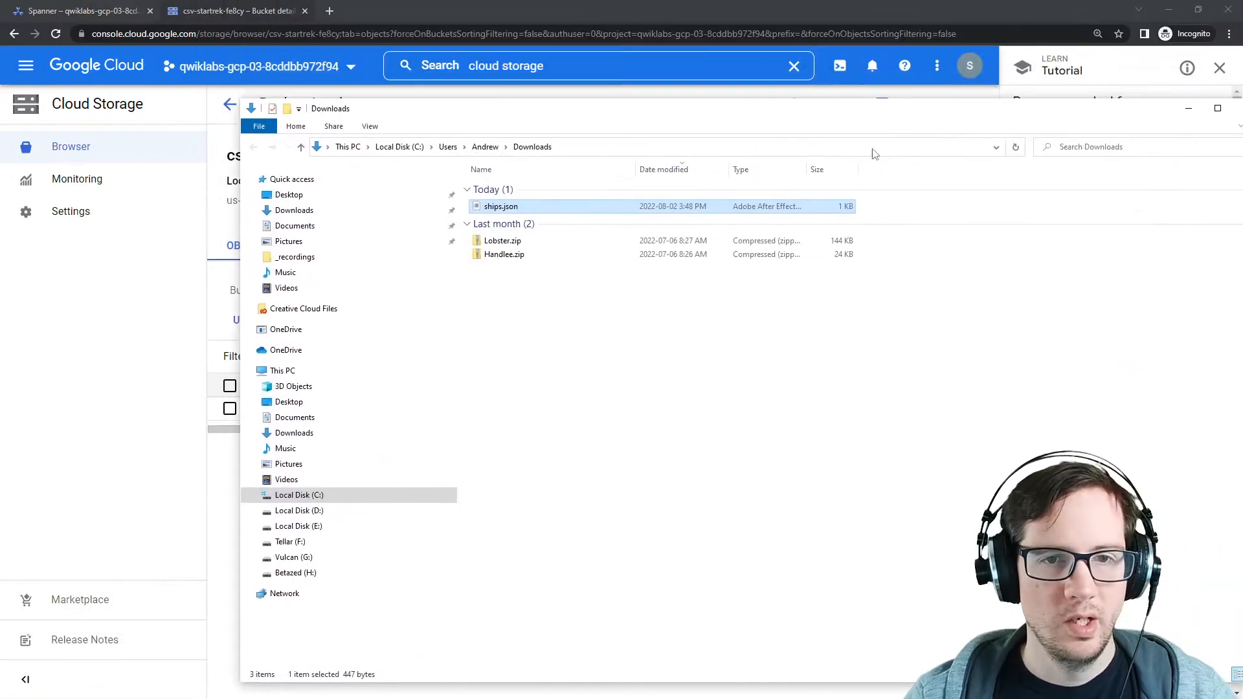
right_click(495, 210)
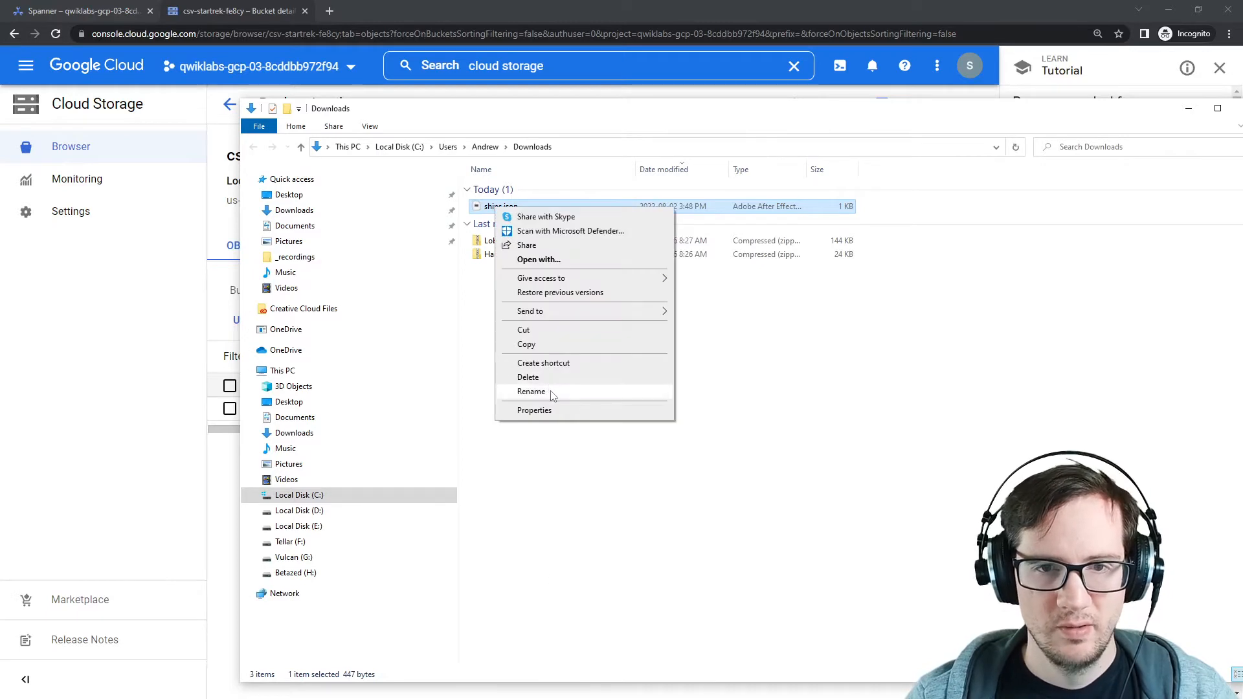
left_click(553, 391)
type("startrek")
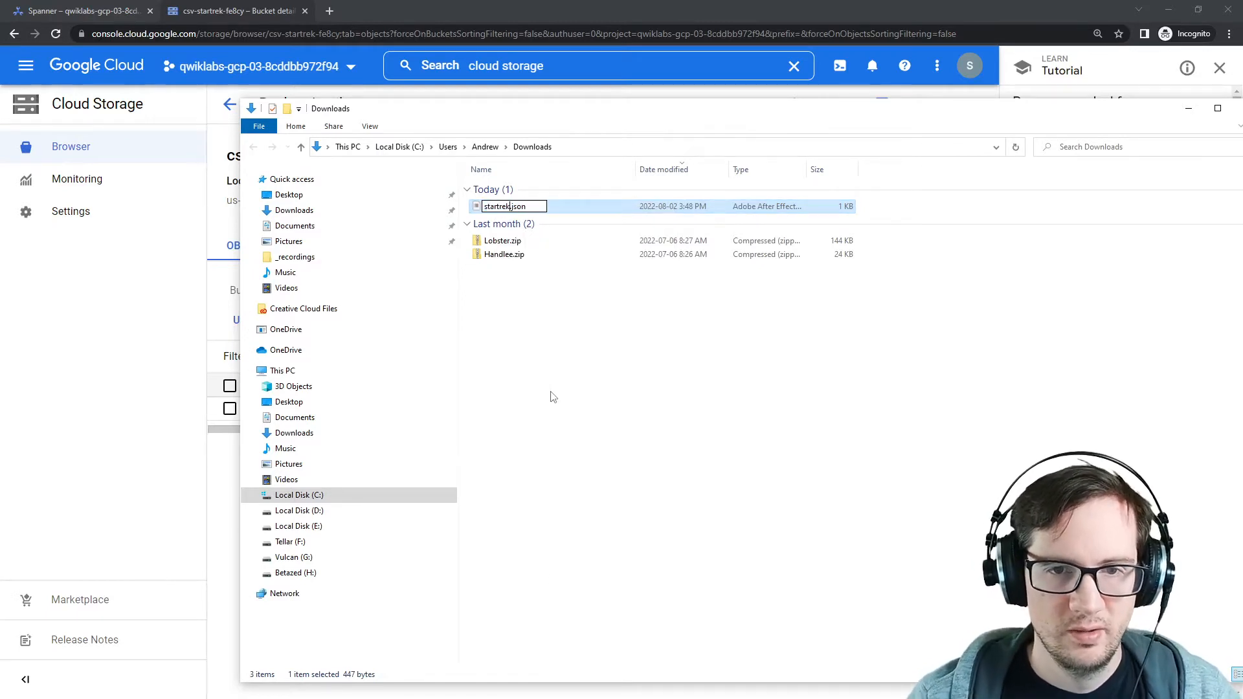
left_click(552, 396)
Upload startrek.json from the Downloads folder to the csv-startrek-fe8cy bucket and refresh the object list.
left_click_drag(674, 116, 1043, 135)
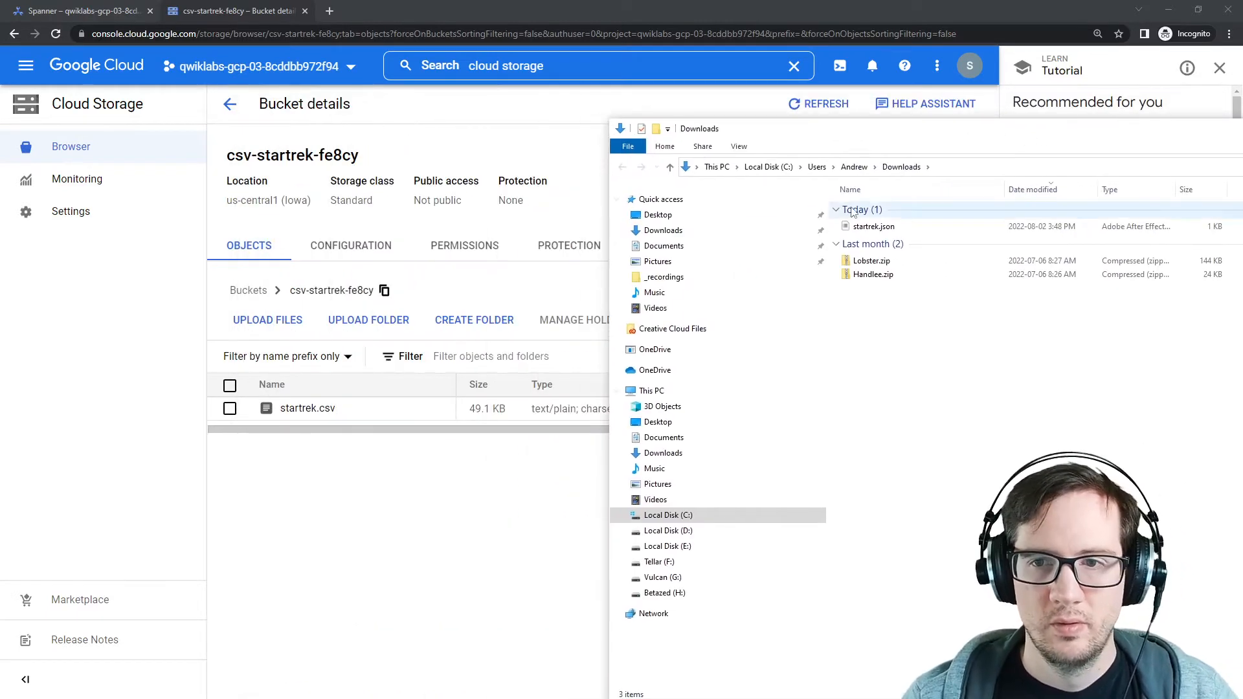
left_click_drag(873, 226, 382, 402)
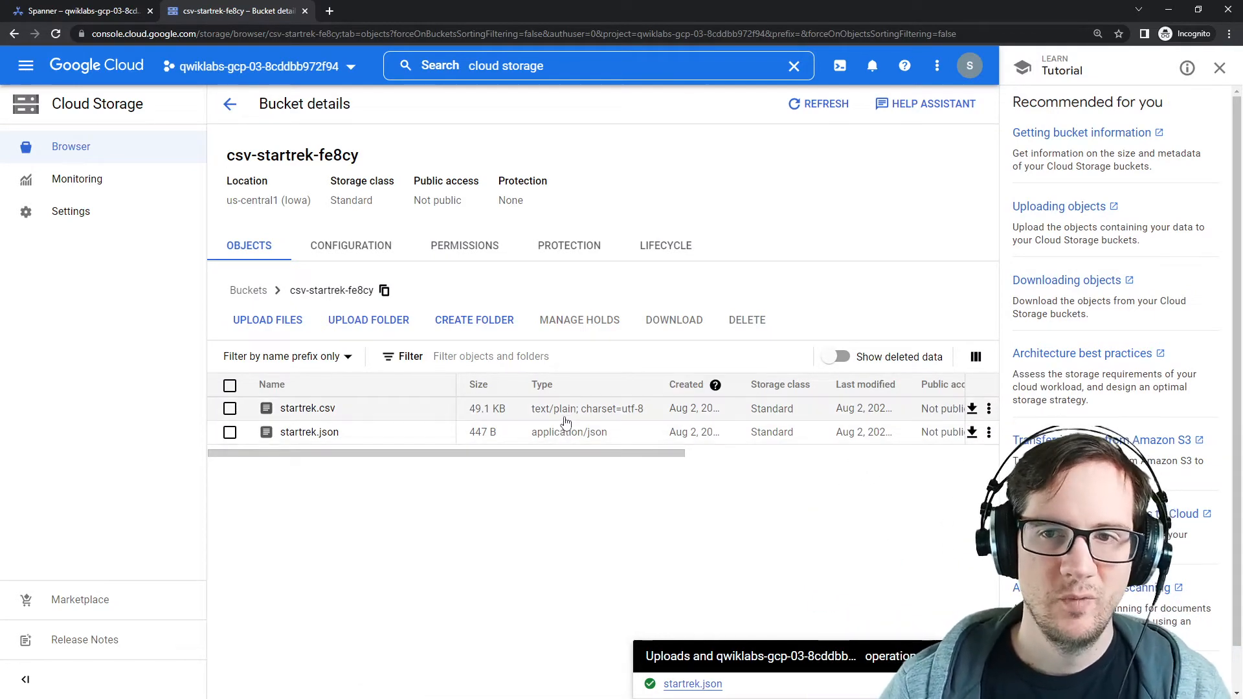
left_click(817, 104)
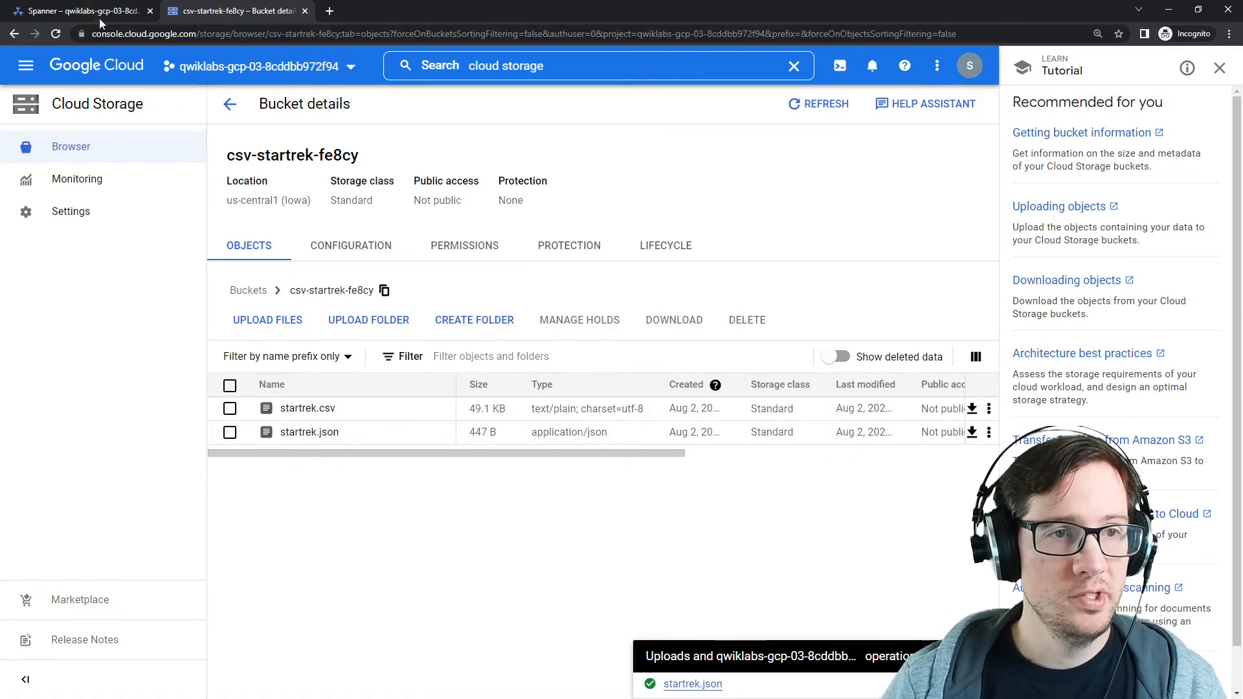
Start a Spanner import into starfleet with csv-startrek-fe8cy as the source bucket and Google Standard SQL as the database dialect.
key("ctrl+Tab")
left_click(590, 249)
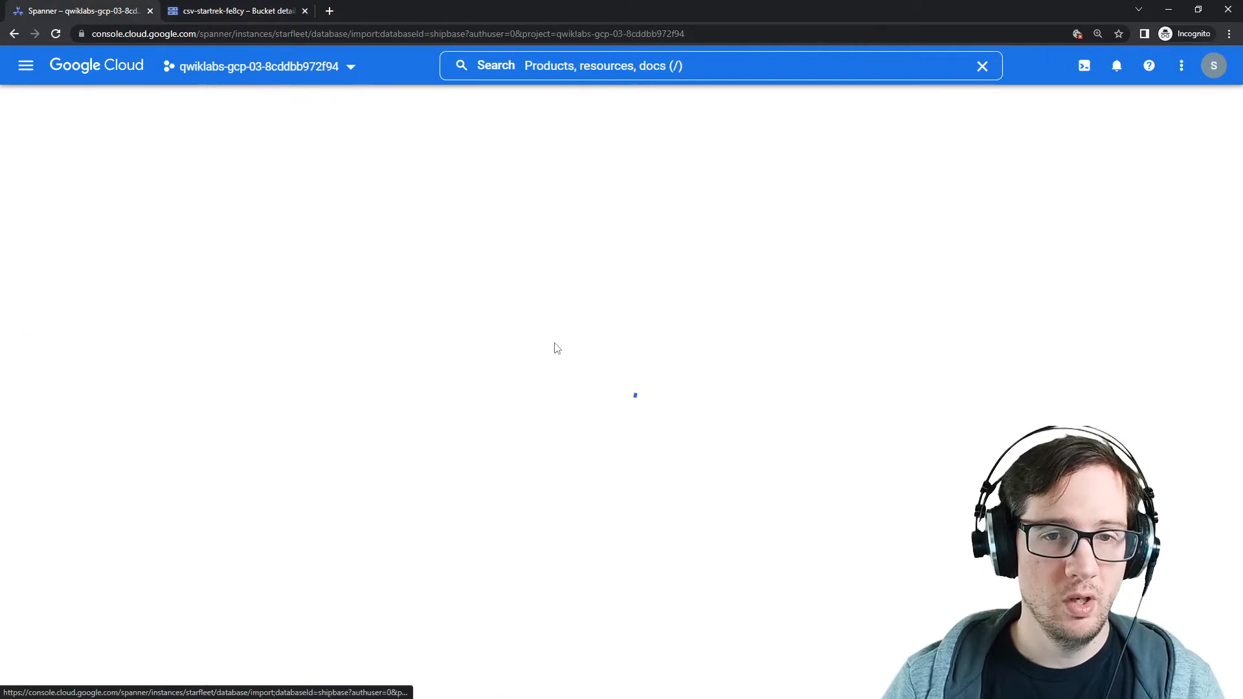
left_click(408, 349)
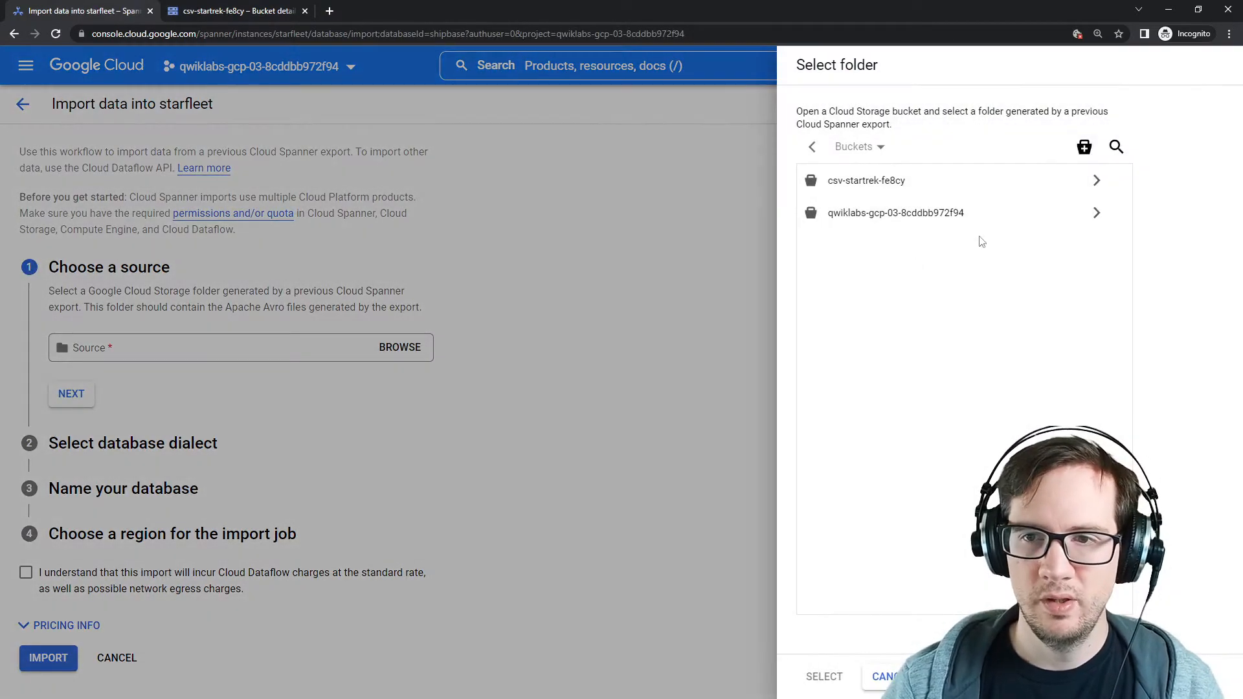
left_click(1098, 181)
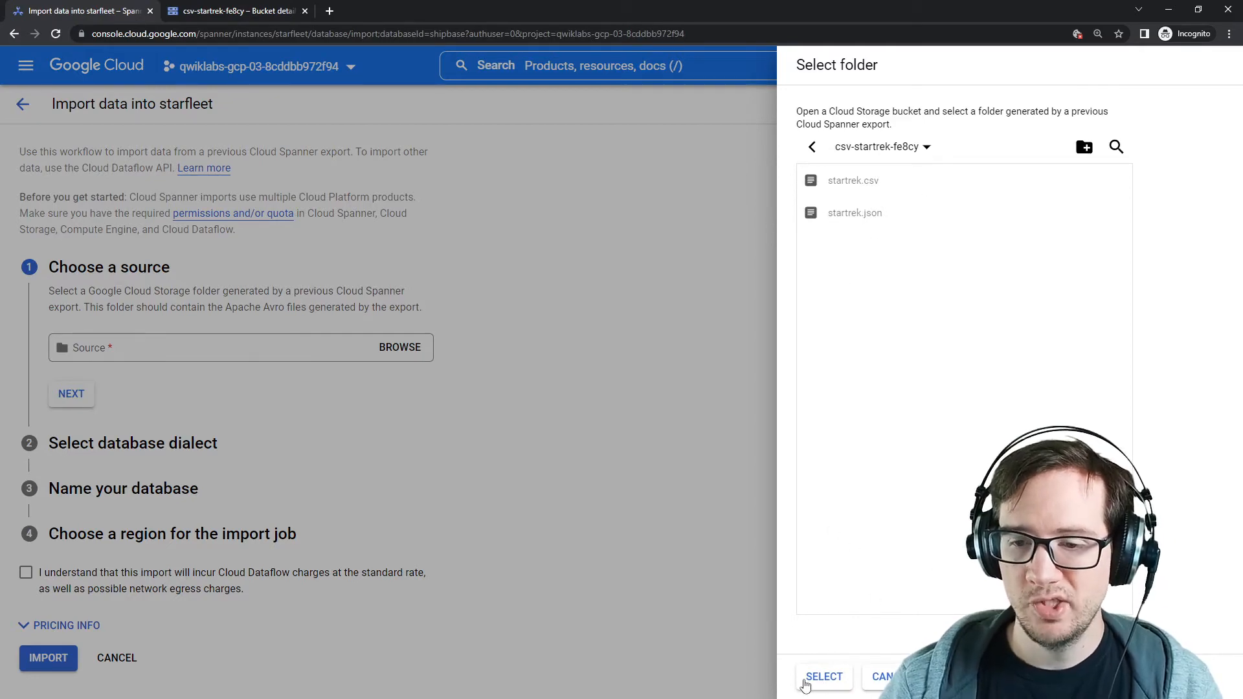
left_click(825, 675)
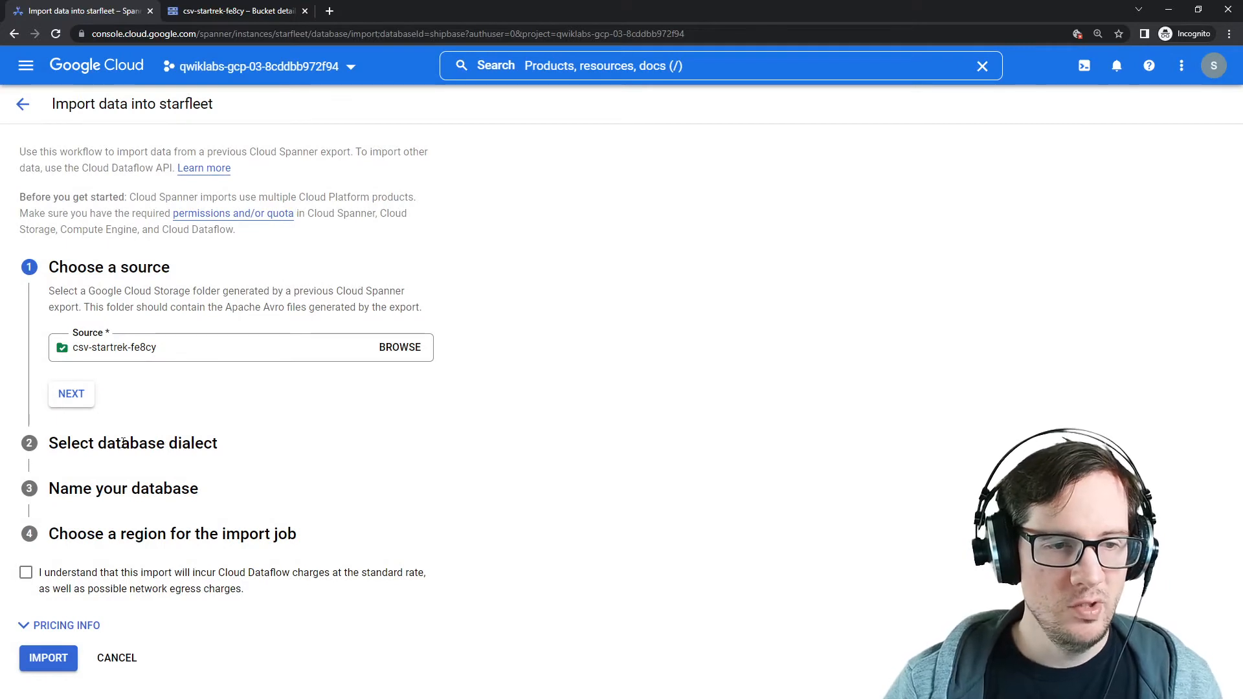
left_click(64, 398)
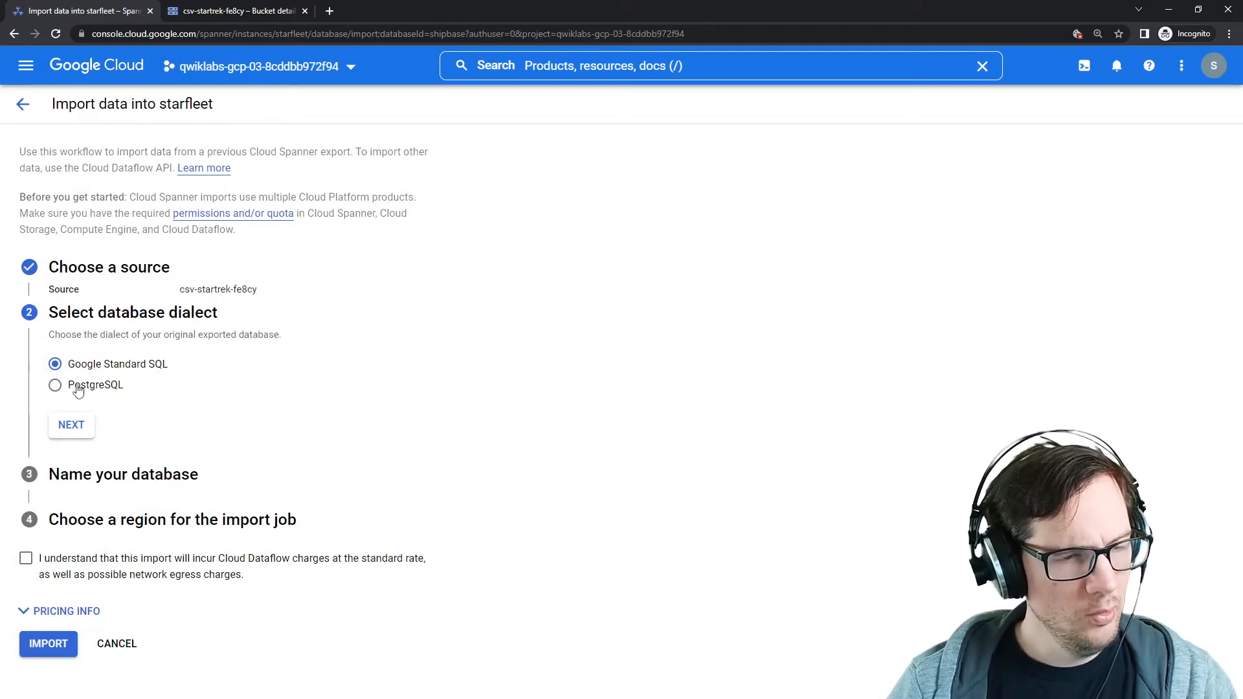
left_click(86, 425)
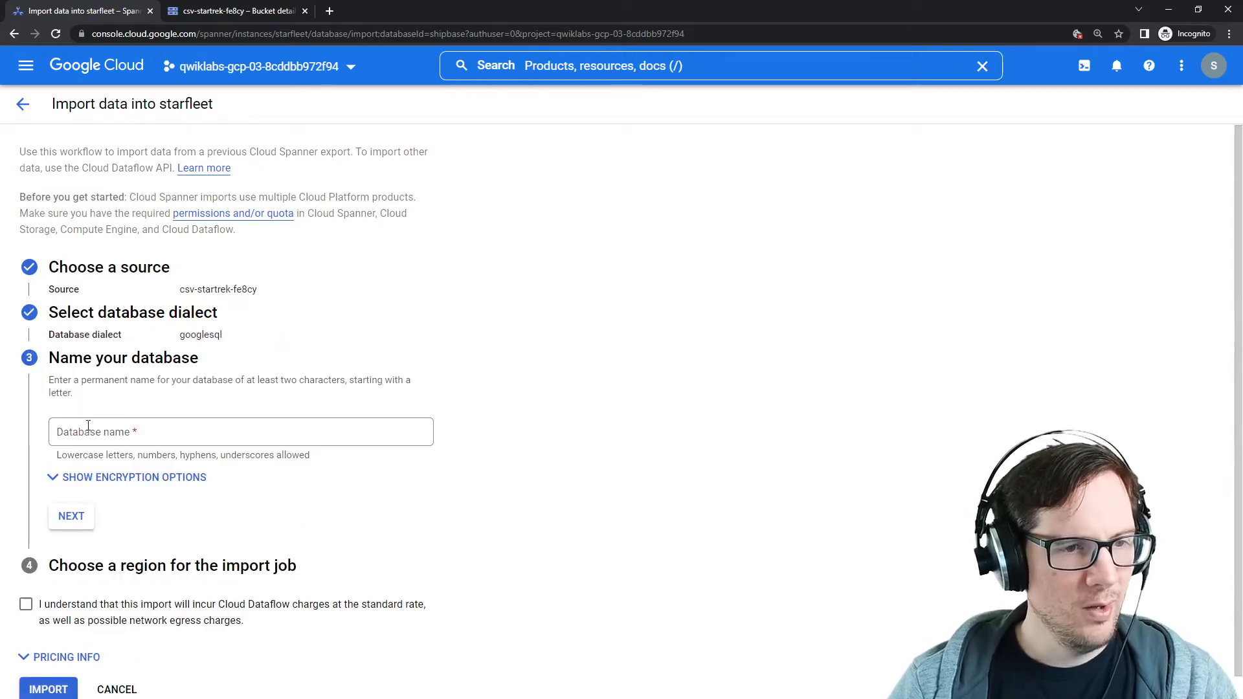
Find the required database name in the lab instructions' destination table section and copy shipbase.
left_click(224, 430)
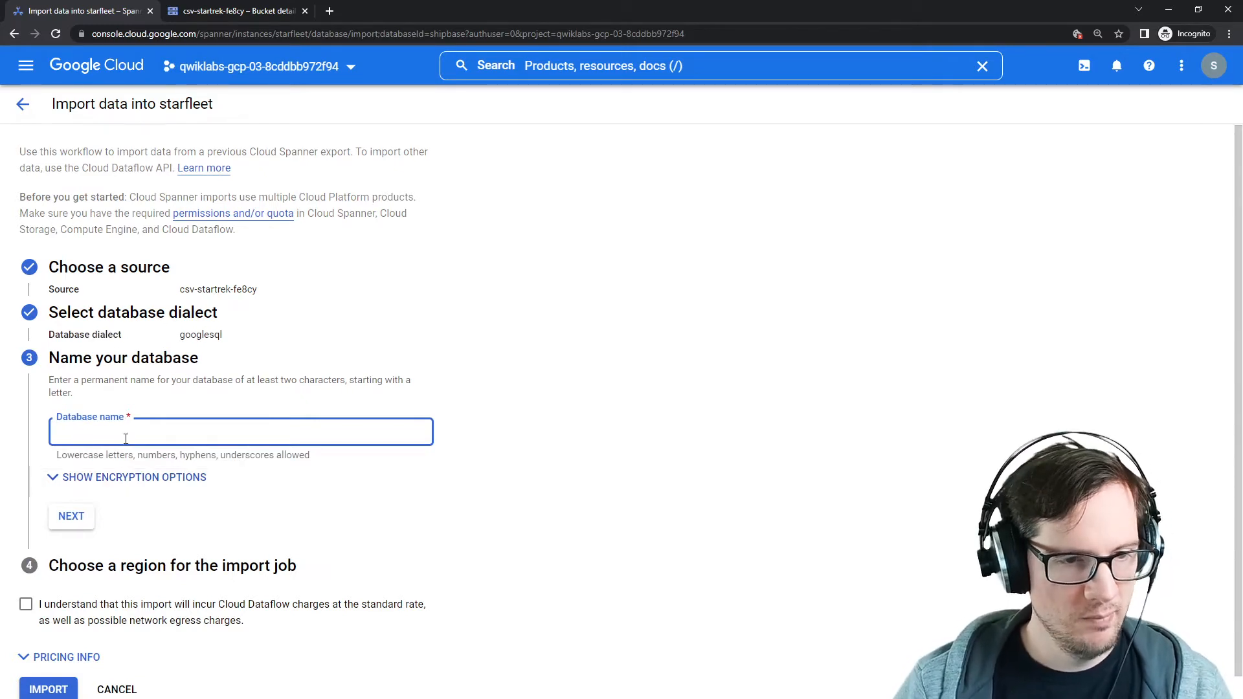
left_click_drag(60, 367, 197, 363)
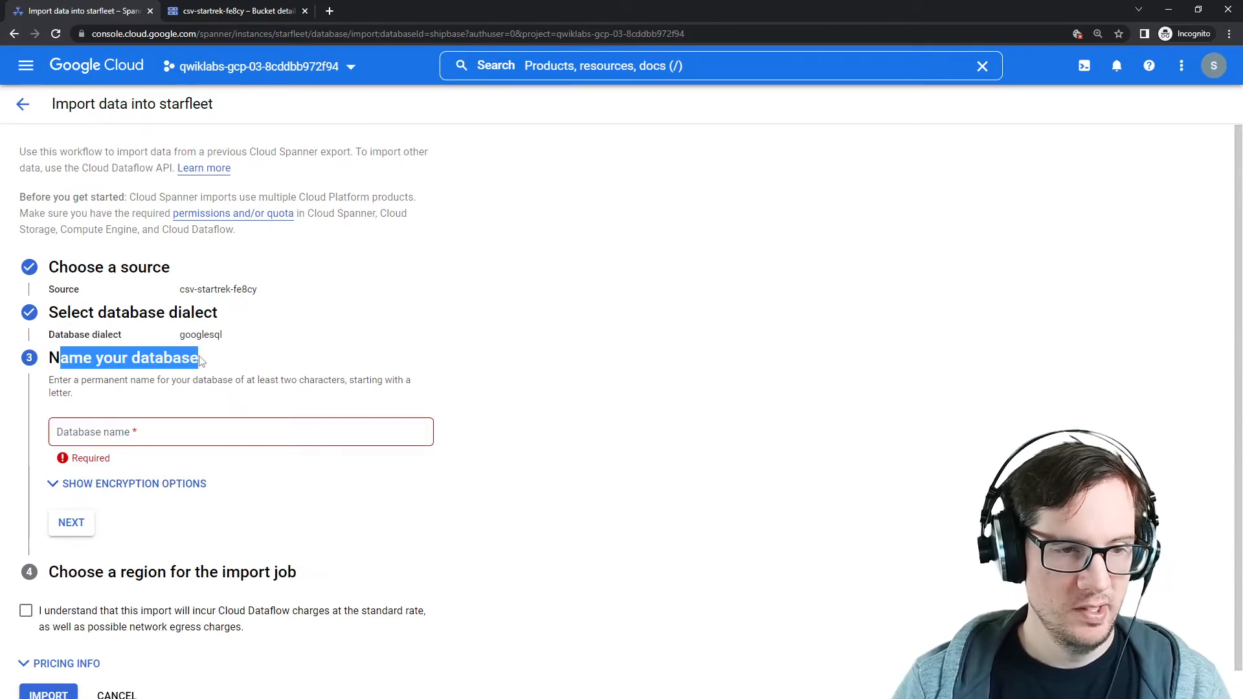
left_click(151, 436)
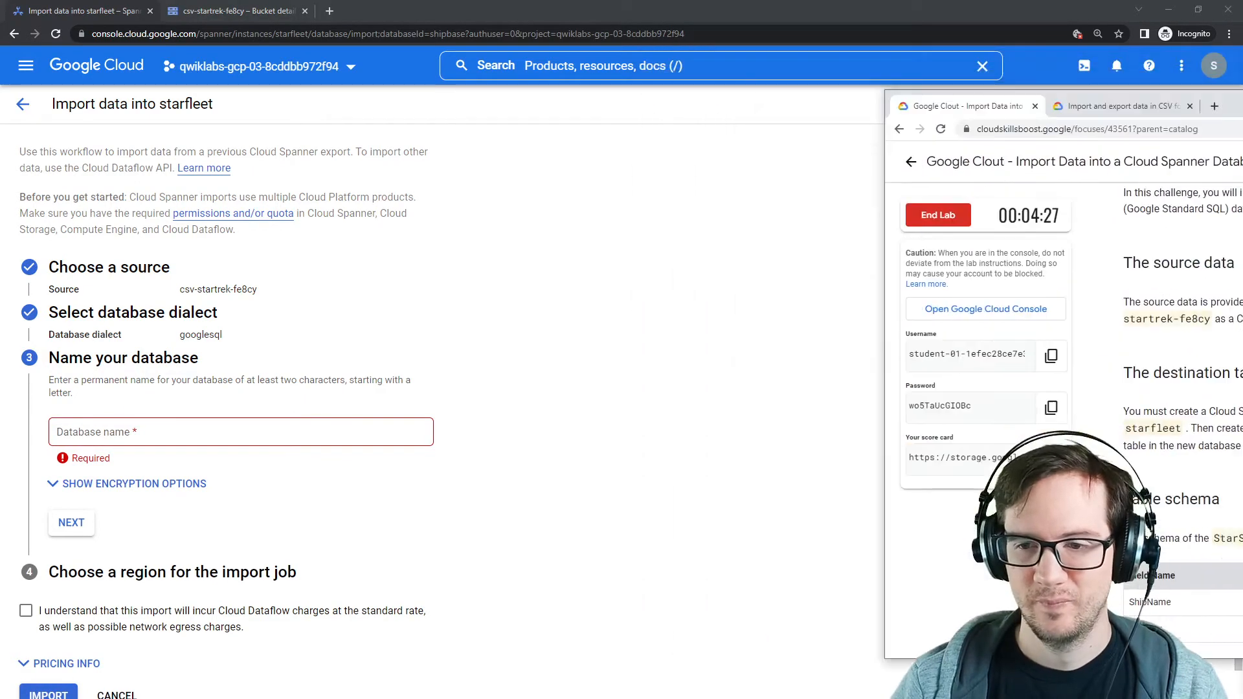
left_click_drag(1242, 104, 940, 91)
scroll(762, 409, "up", 5)
scroll(763, 408, "down", 3)
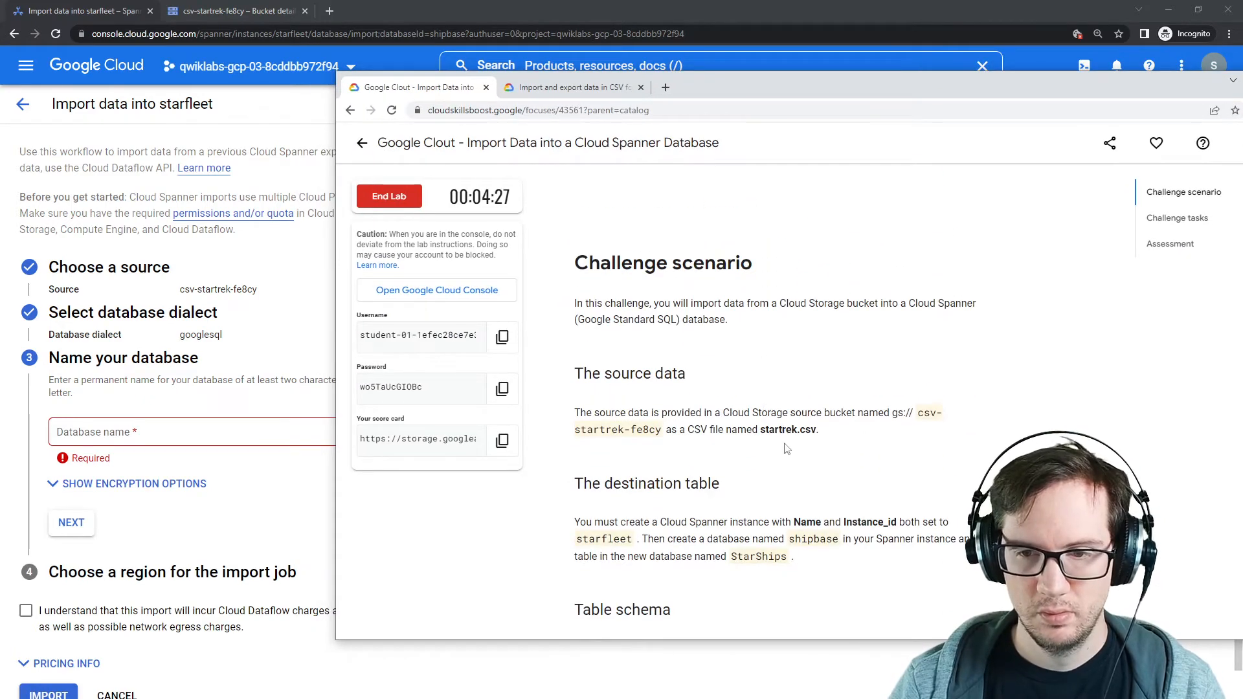
scroll(776, 421, "down", 2)
scroll(754, 485, "up", 5)
scroll(749, 502, "down", 8)
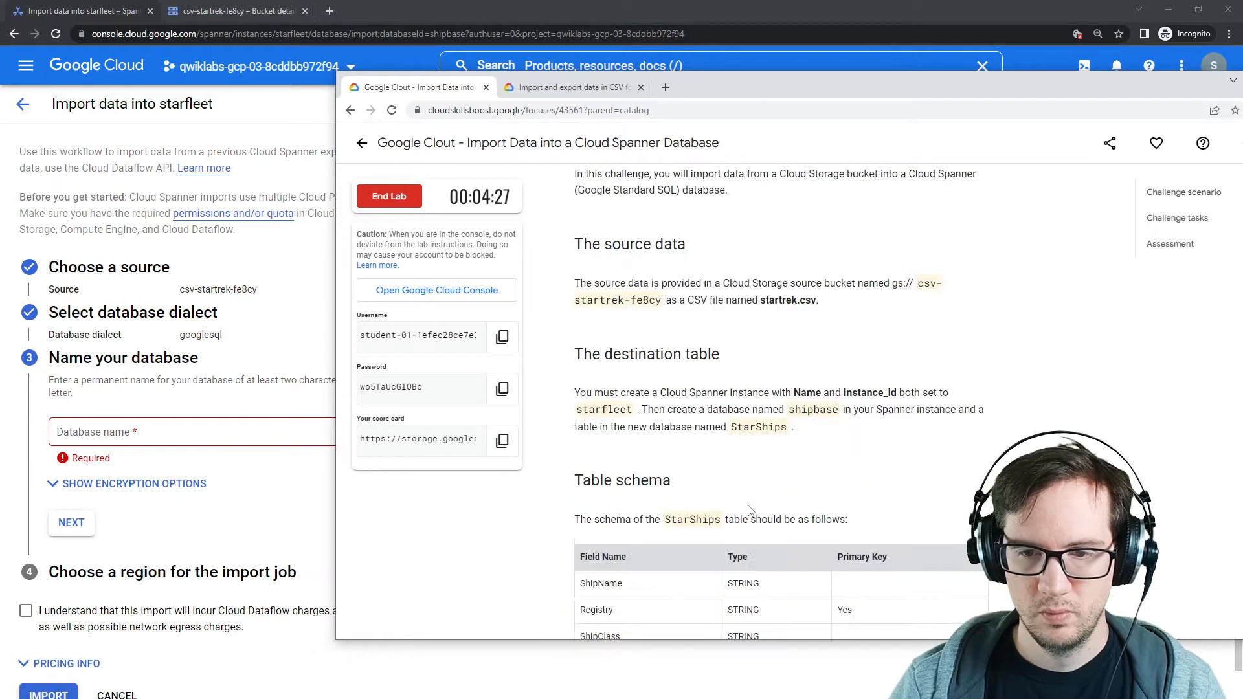
scroll(749, 505, "down", 5)
scroll(748, 512, "up", 7)
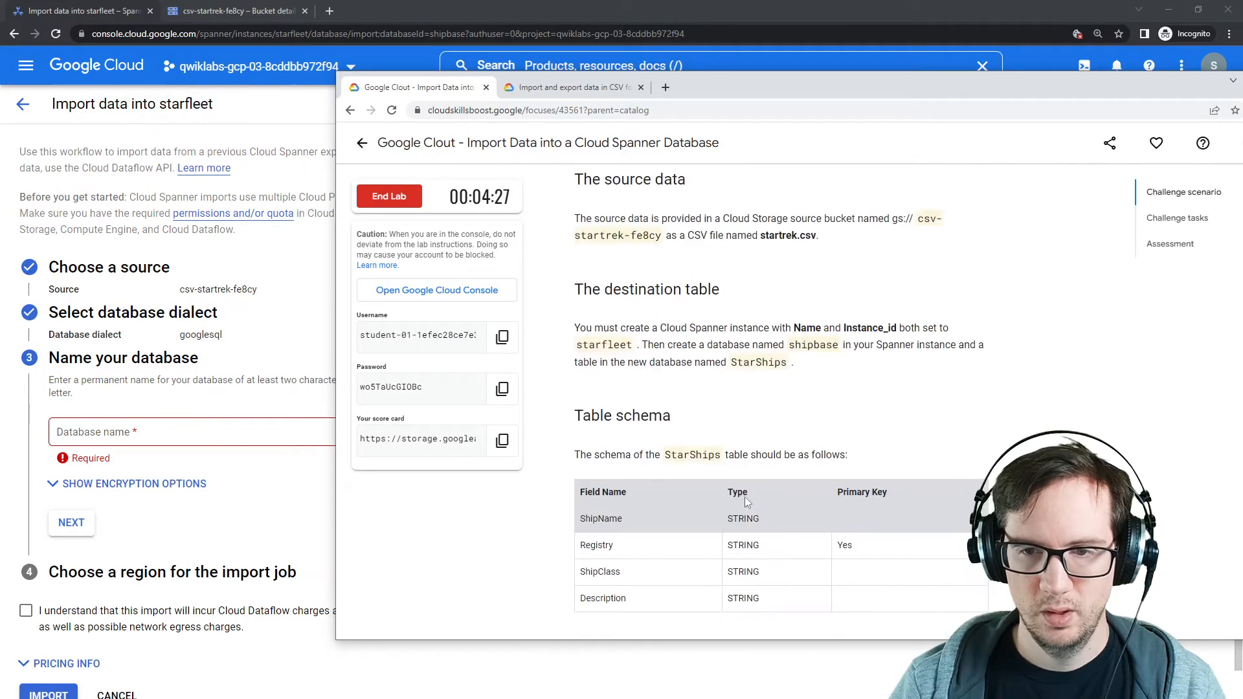
double_click(808, 344)
key("ctrl+c")
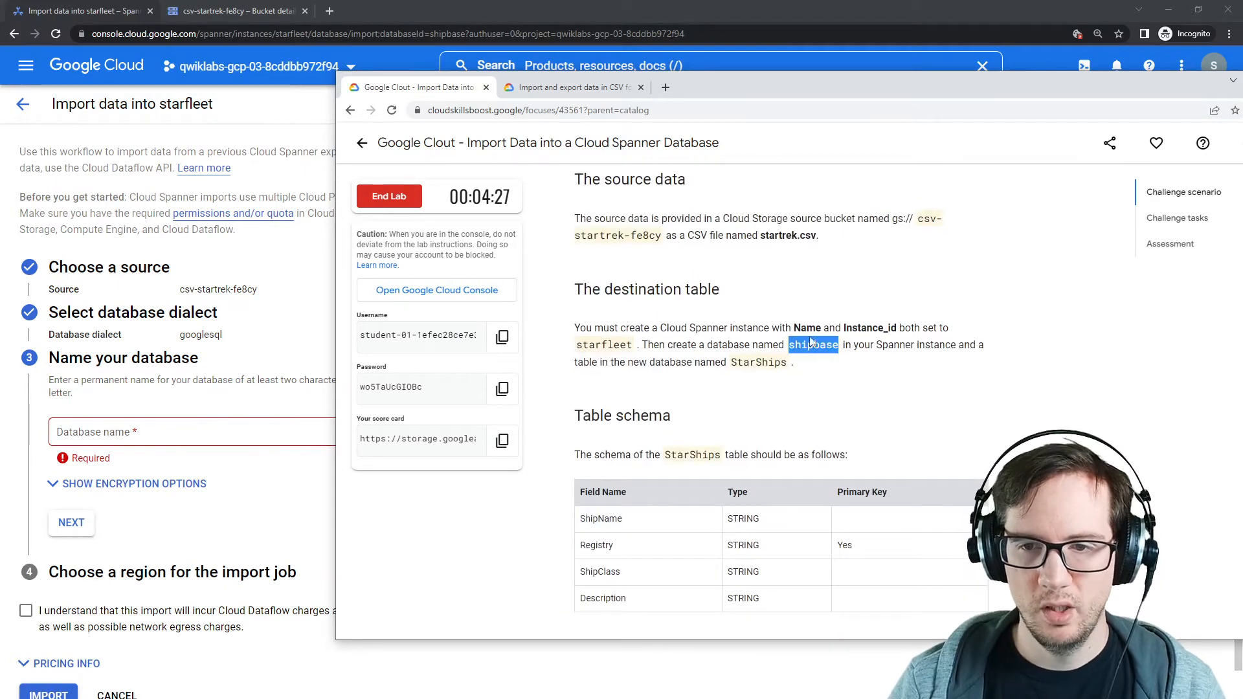
left_click_drag(799, 76, 845, 97)
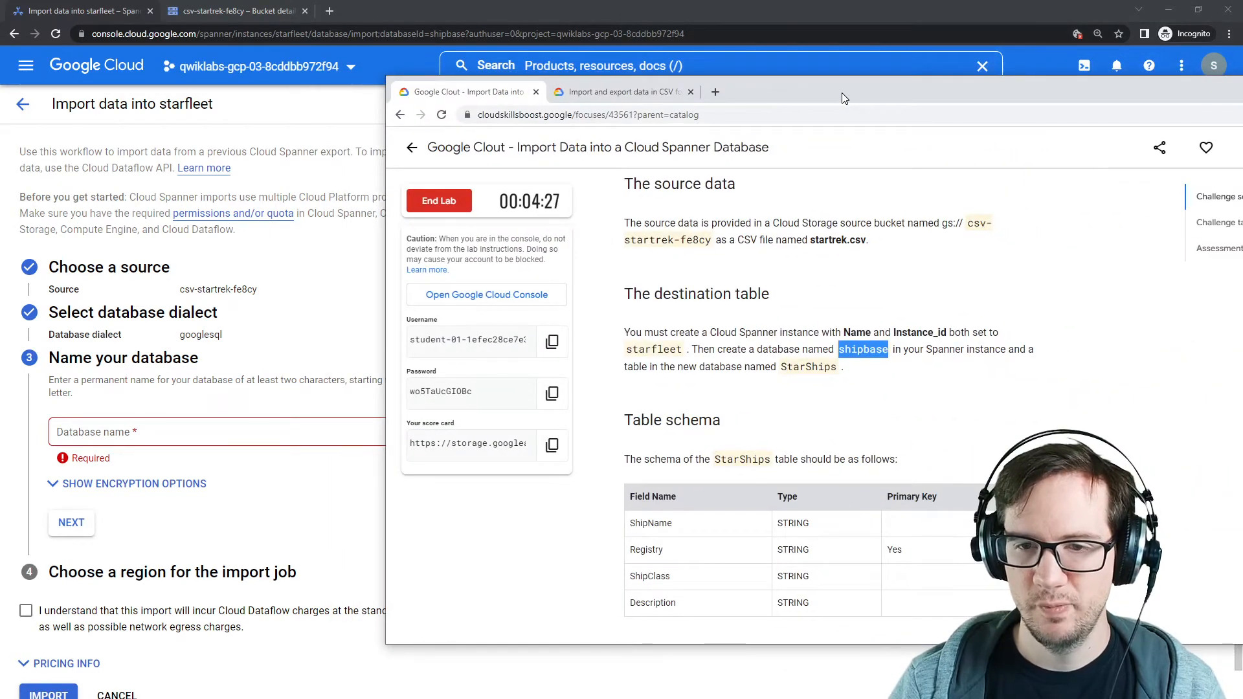
left_click_drag(842, 93, 1242, 97)
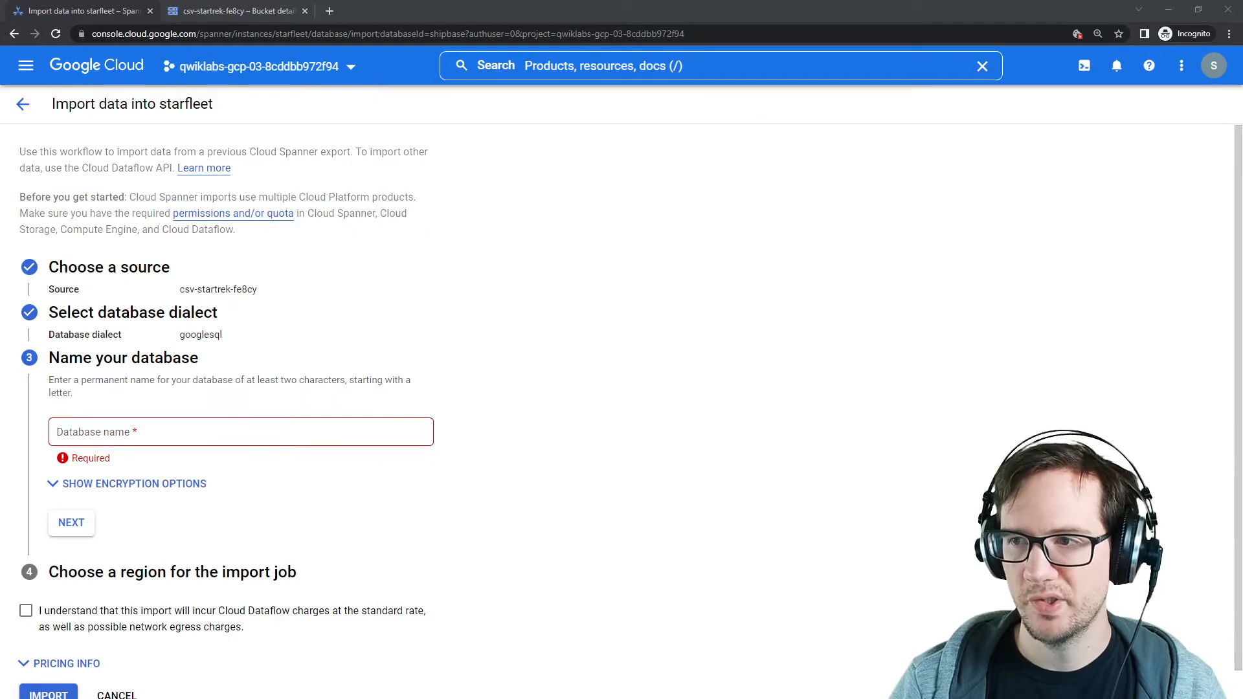
Try to name the import's database shipbase, check the remaining import settings, and cancel the import.
left_click(171, 431)
key("ctrl+v")
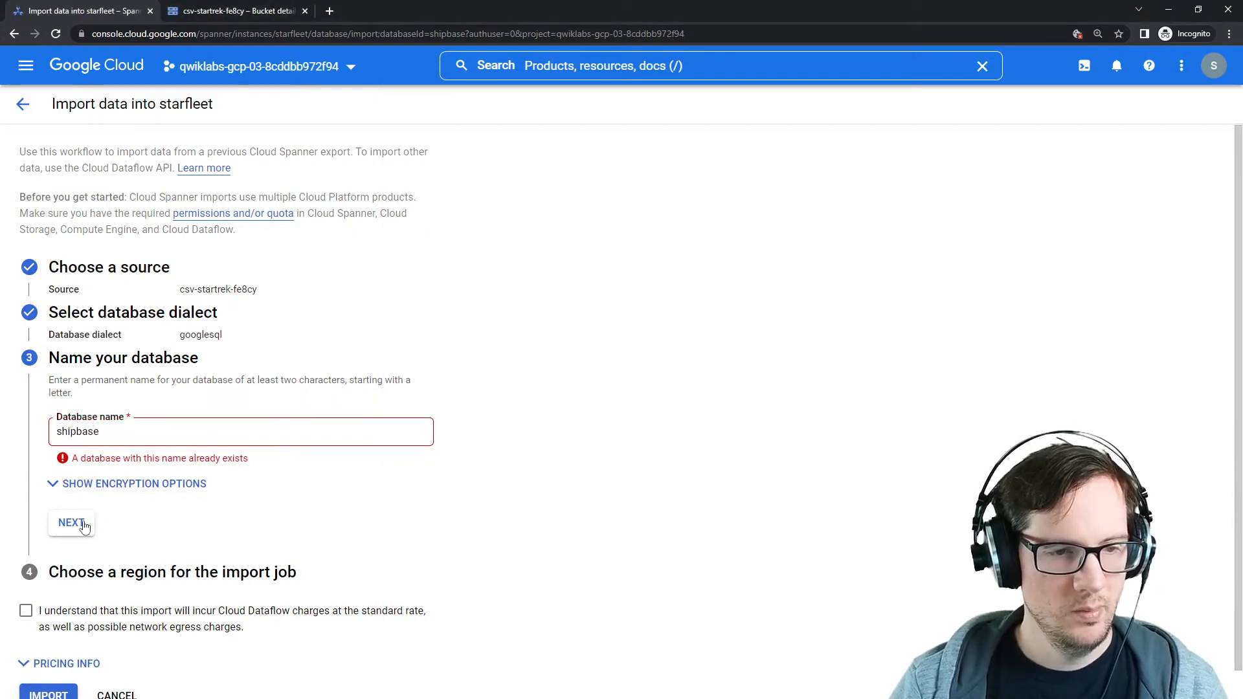
left_click(83, 527)
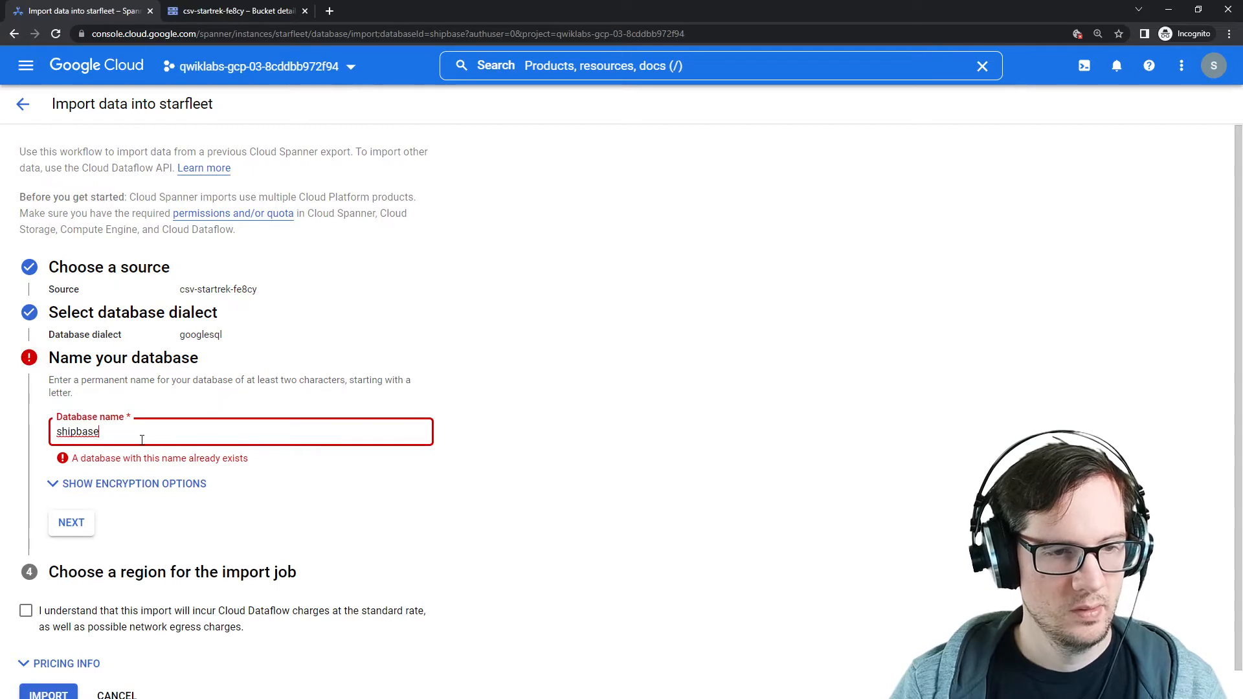
left_click_drag(130, 381, 364, 397)
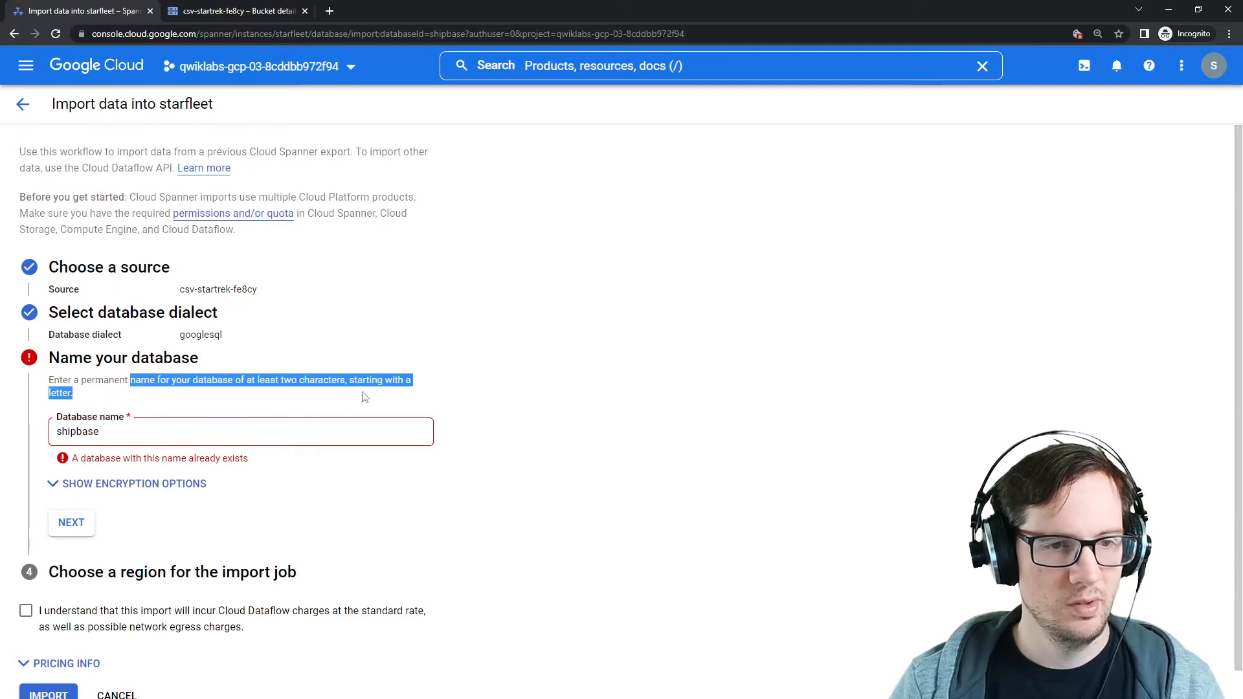
left_click(350, 402)
scroll(200, 458, "down", 1)
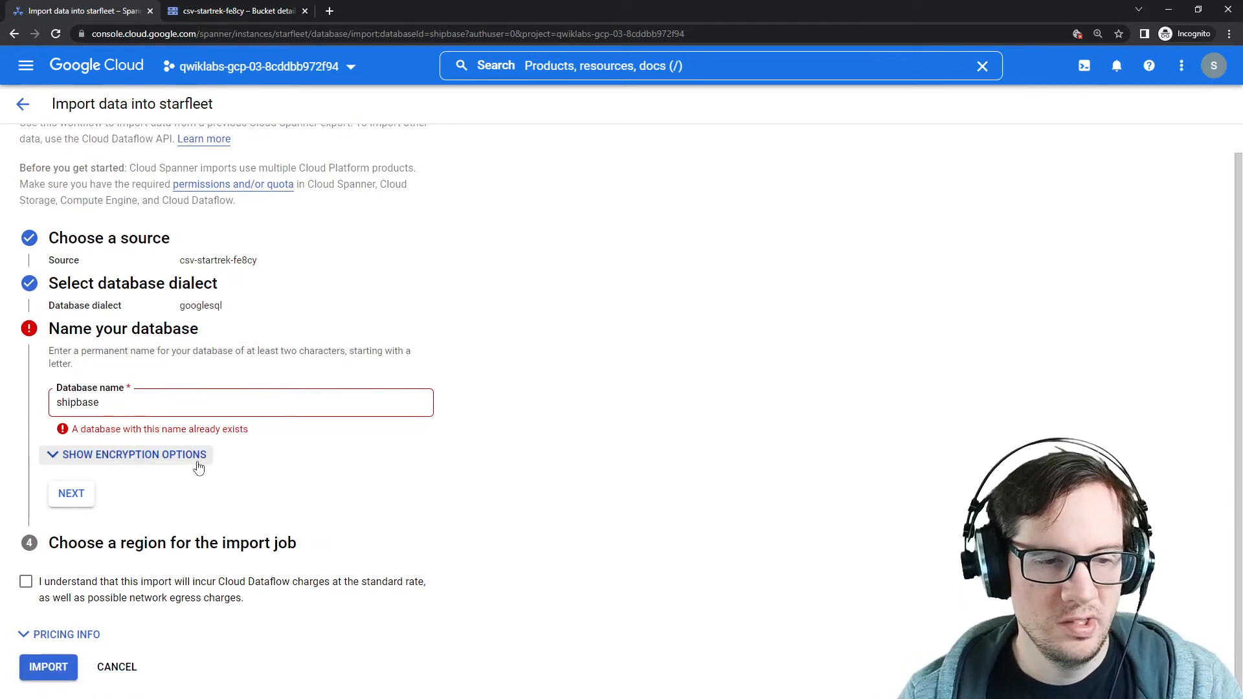
scroll(199, 467, "up", 1)
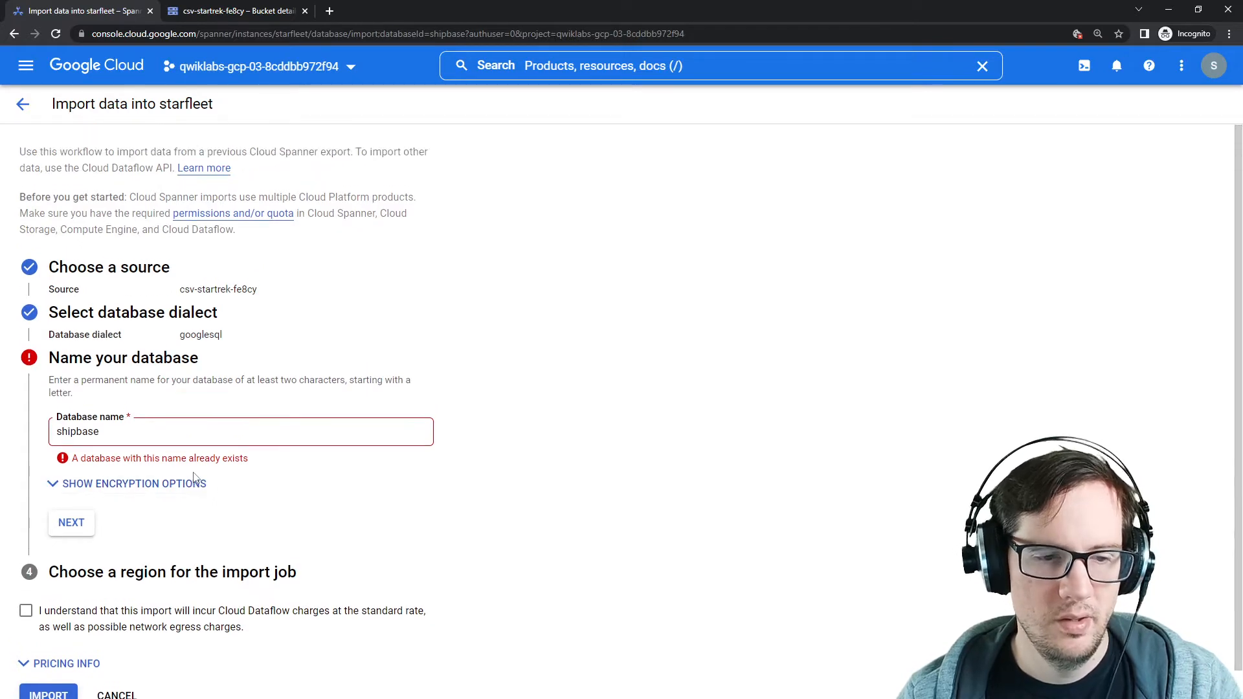
scroll(194, 477, "down", 1)
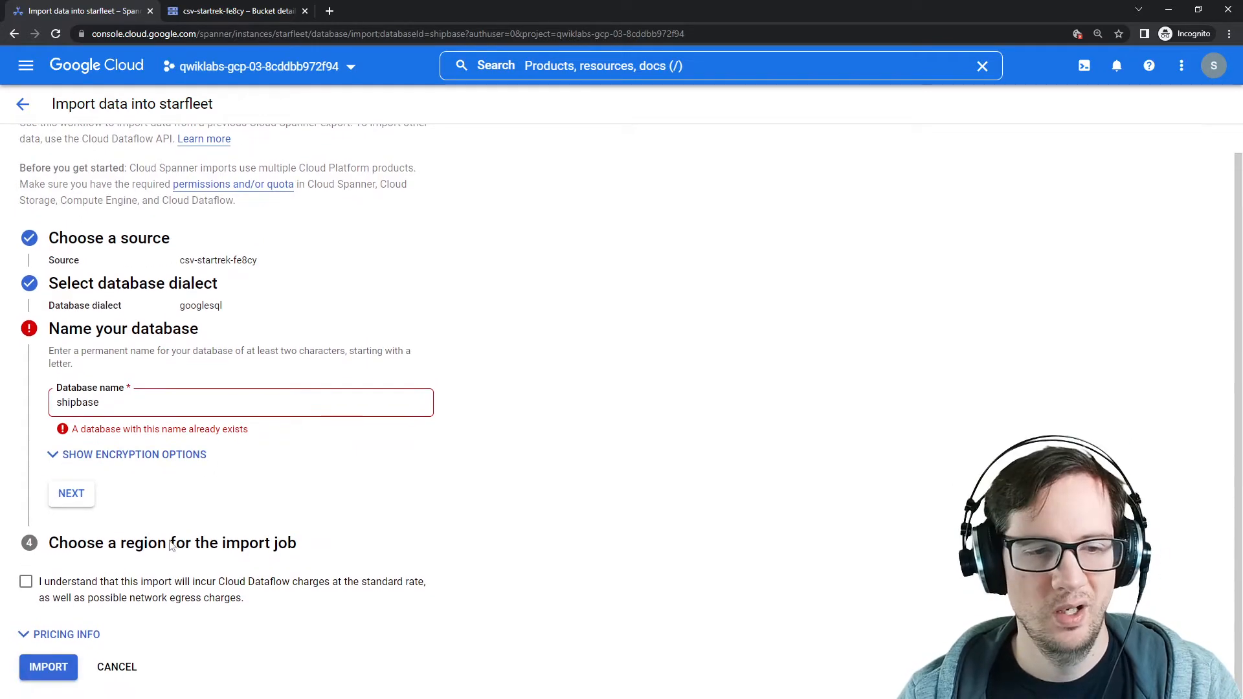
left_click(120, 665)
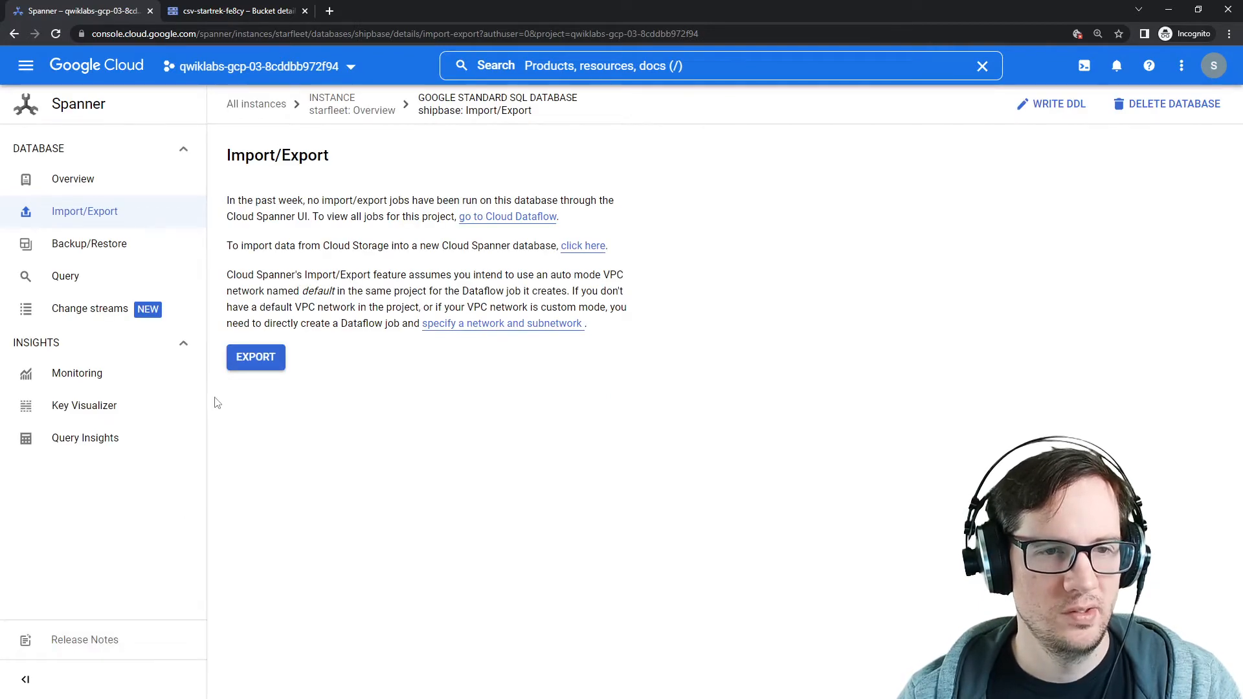
Read the shipbase Import/Export guidance on loading data from Cloud Storage and look over the Backup/Restore page.
left_click_drag(248, 245, 479, 261)
left_click_drag(238, 275, 582, 292)
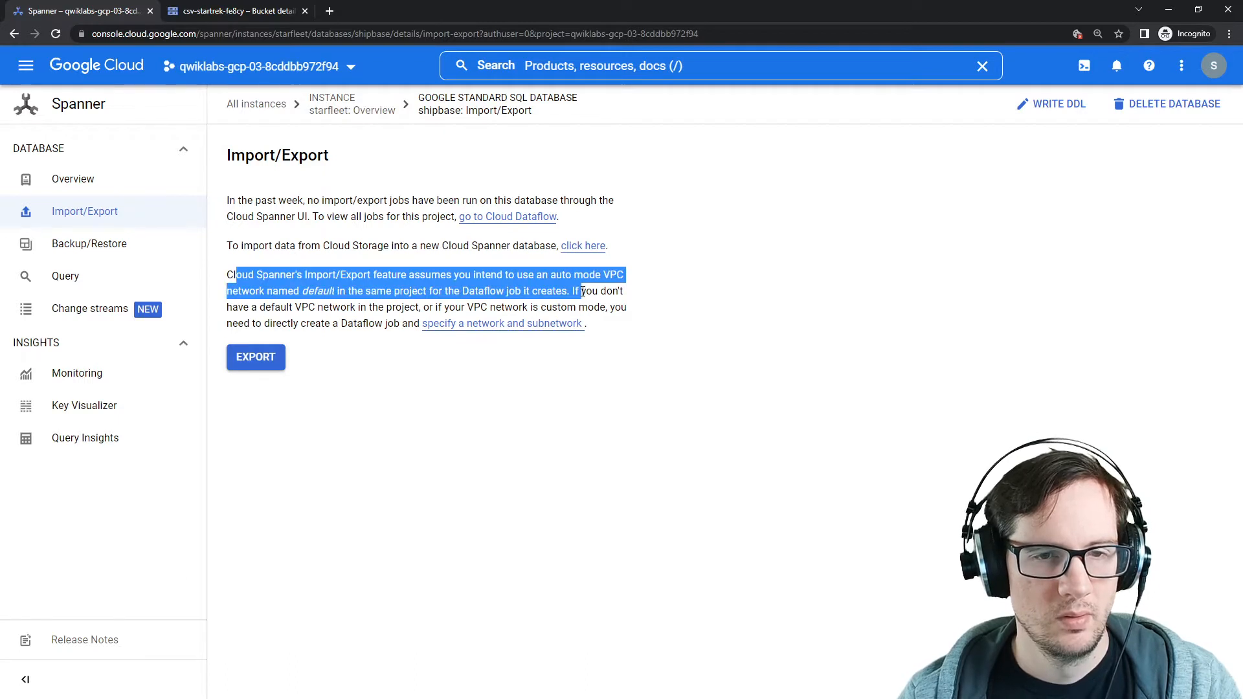
left_click(570, 292)
left_click_drag(413, 247, 515, 247)
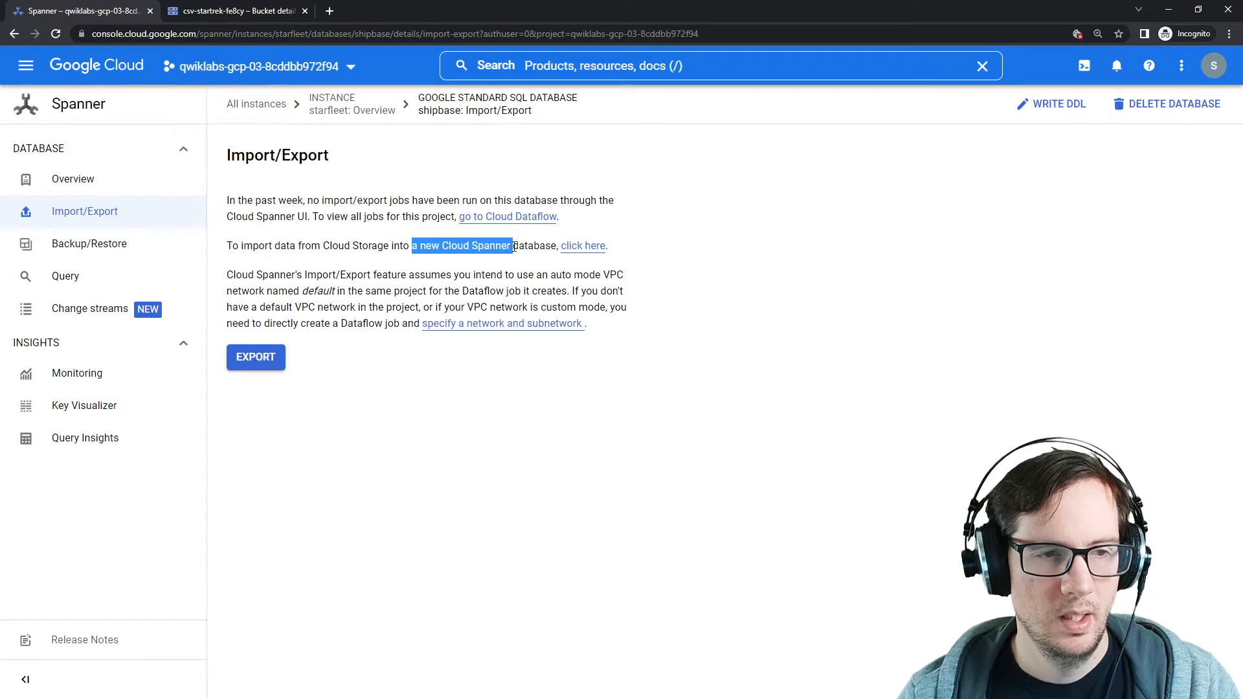
left_click(150, 250)
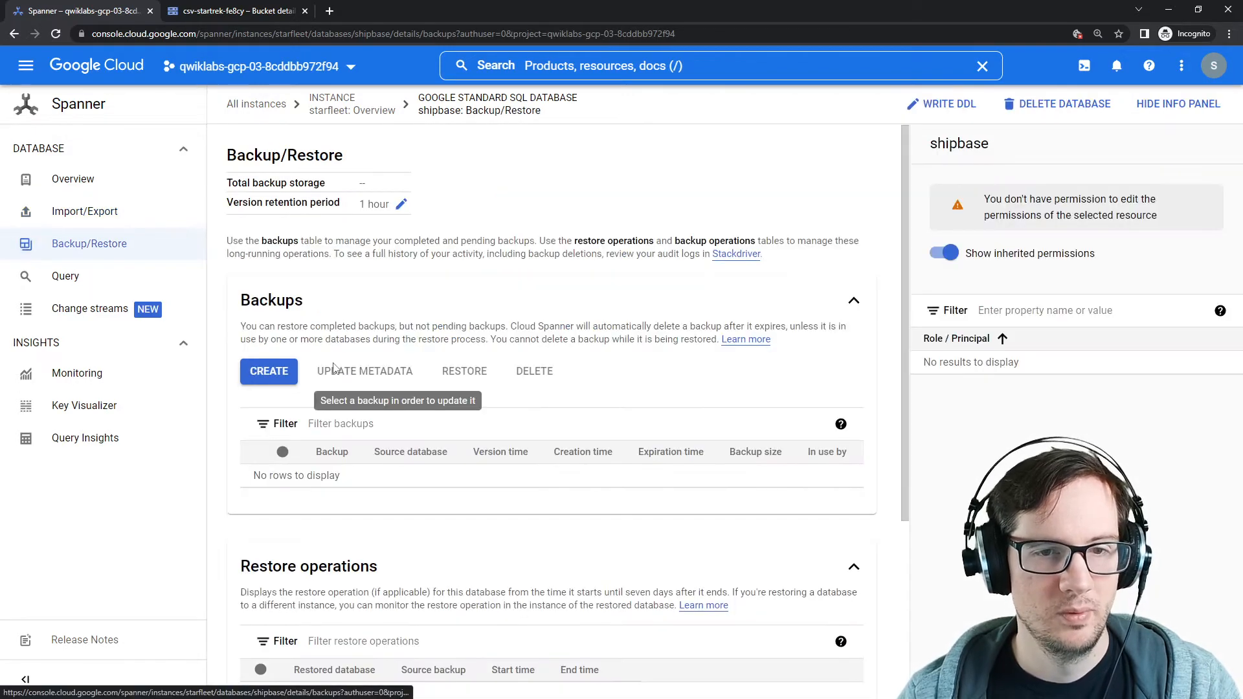
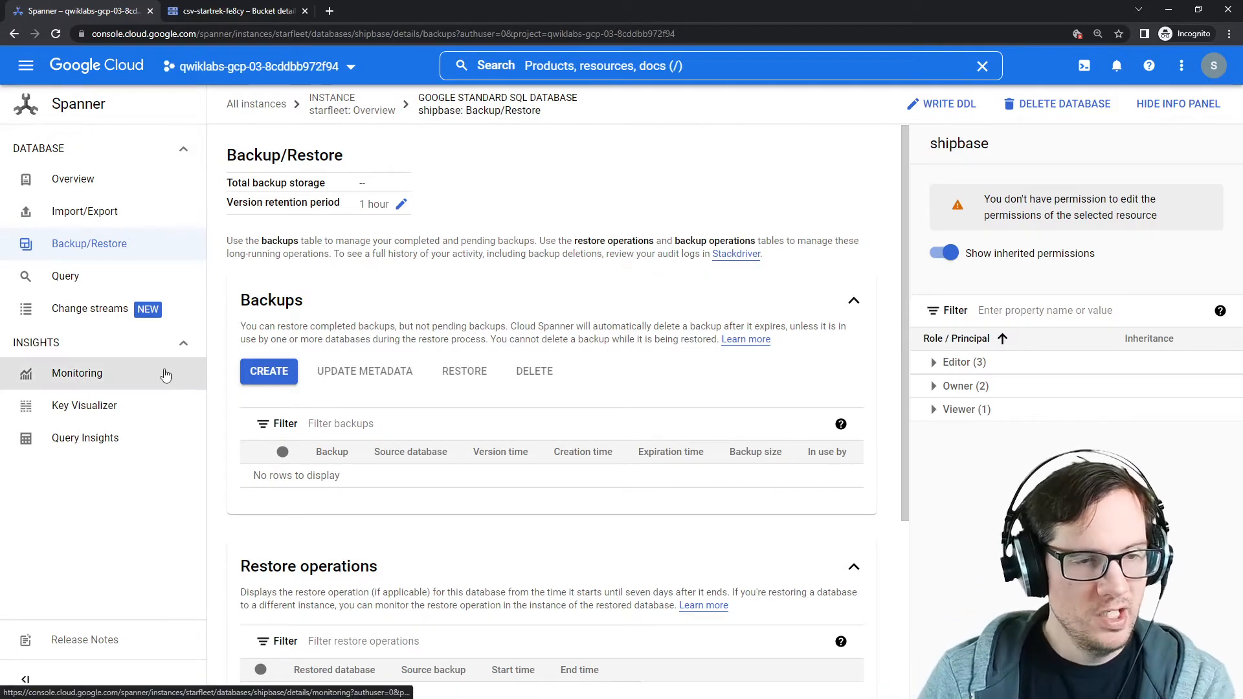
scroll(397, 508, "down", 4)
scroll(405, 525, "up", 4)
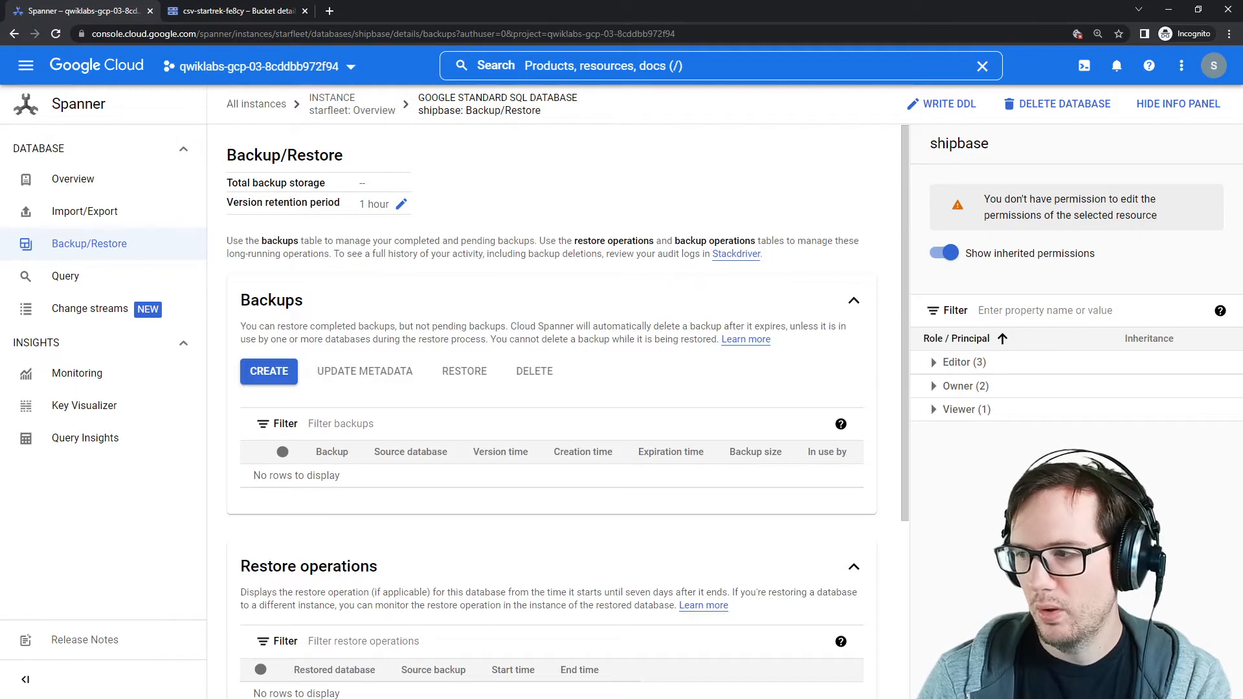
Review the four challenge tasks in the lab instructions, including the Dataflow template job requirement.
left_click_drag(1242, 67, 742, 92)
scroll(736, 410, "down", 8)
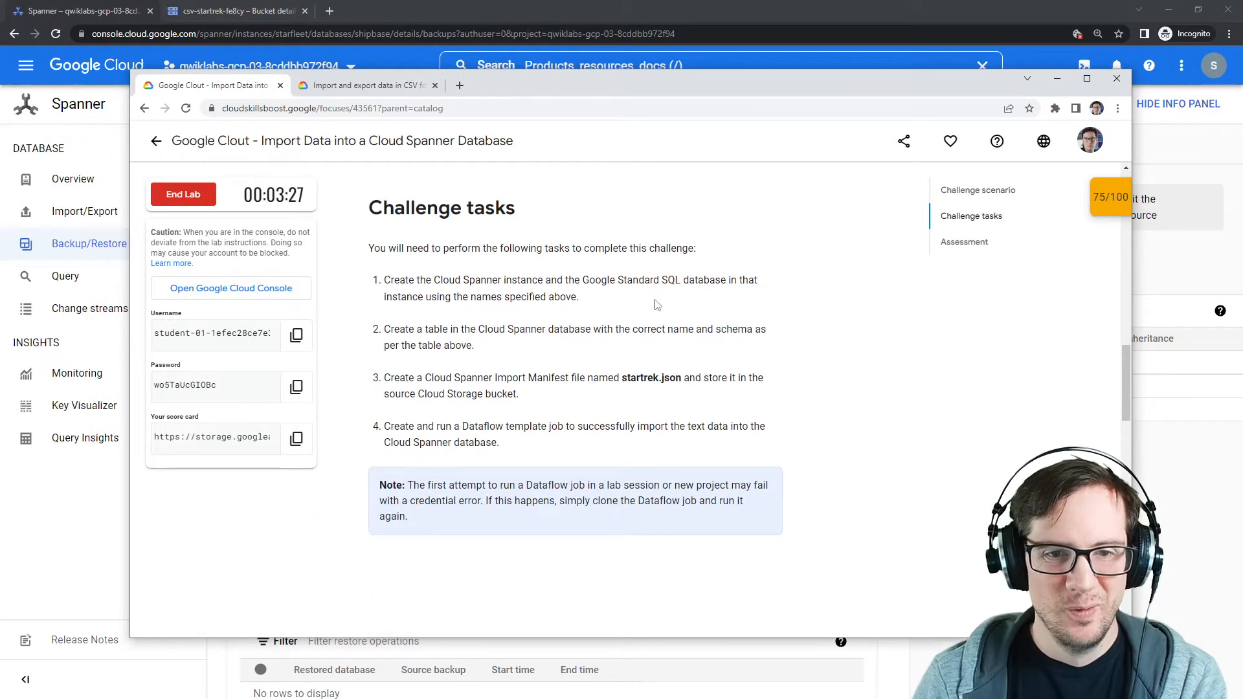
left_click_drag(445, 284, 742, 276)
left_click_drag(427, 329, 668, 329)
left_click_drag(400, 379, 683, 379)
left_click_drag(389, 422, 613, 448)
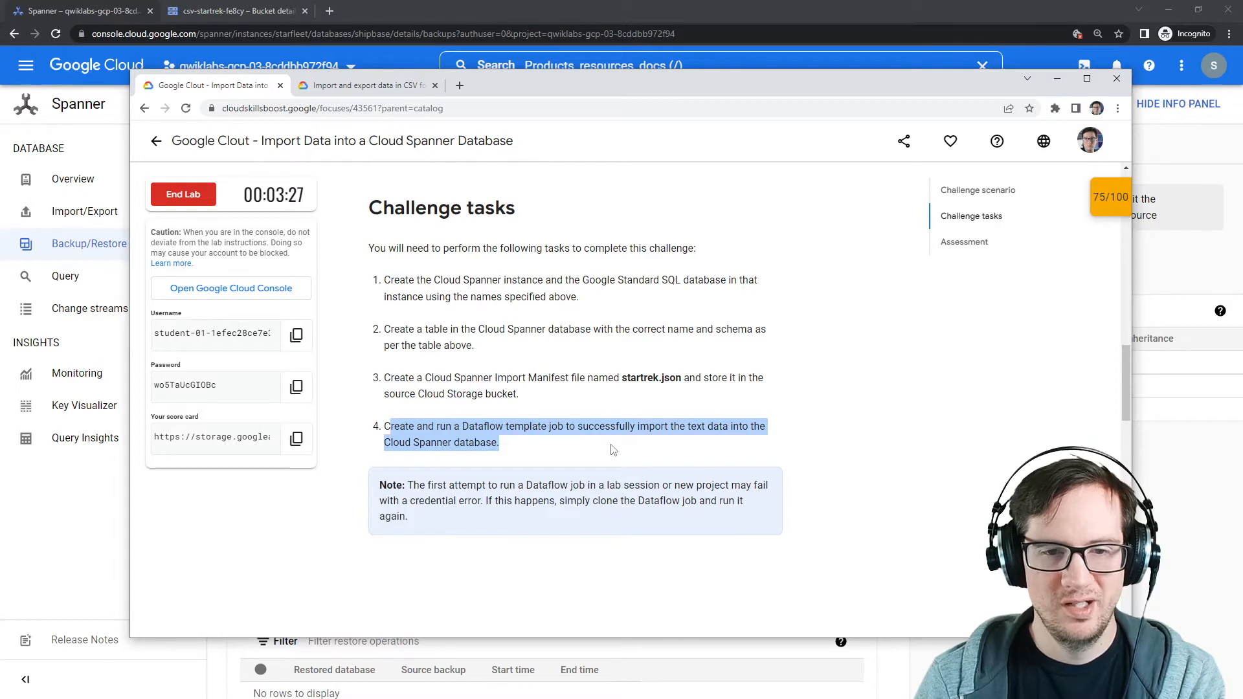
left_click(614, 450)
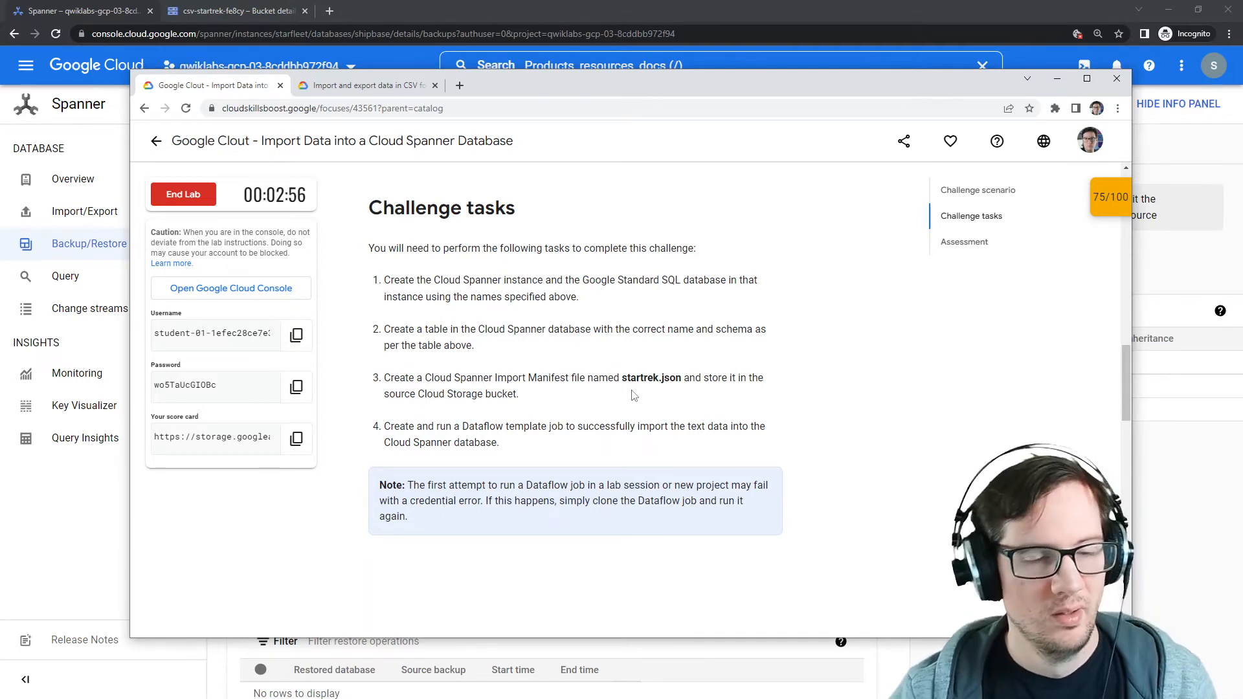
left_click_drag(541, 85, 1242, 97)
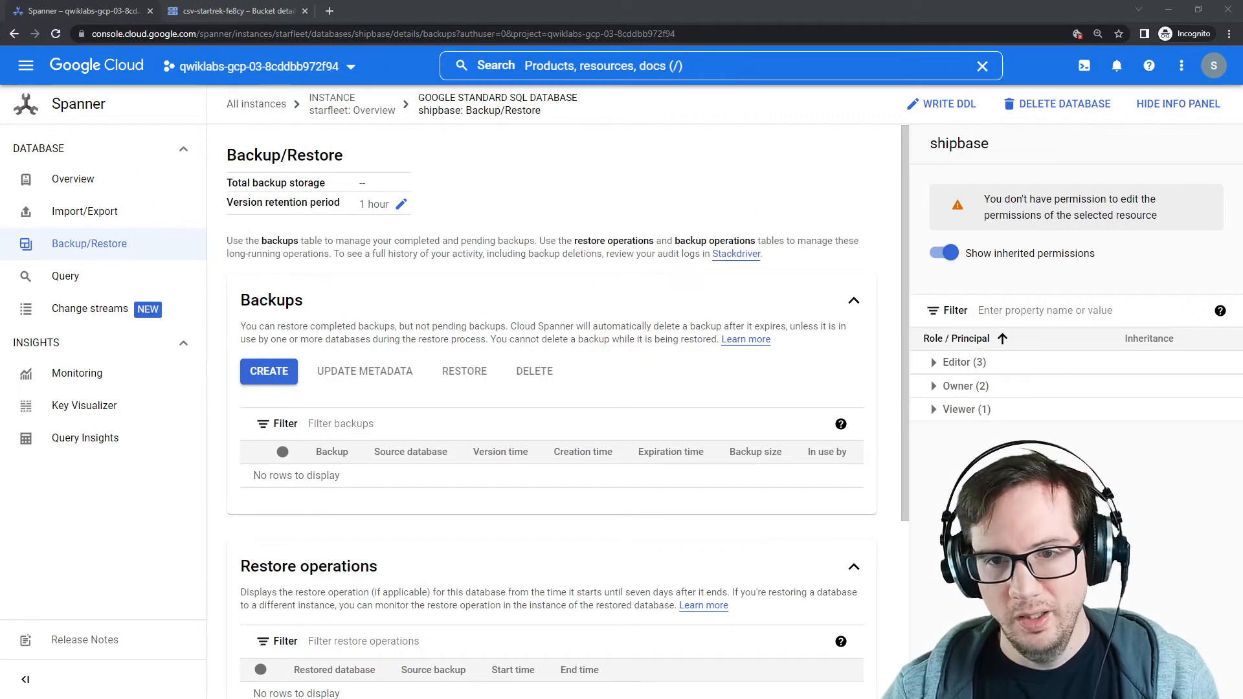
Search the console for "dataflow", open the Dataflow jobs page, and start creating a job from a template.
left_click(647, 66)
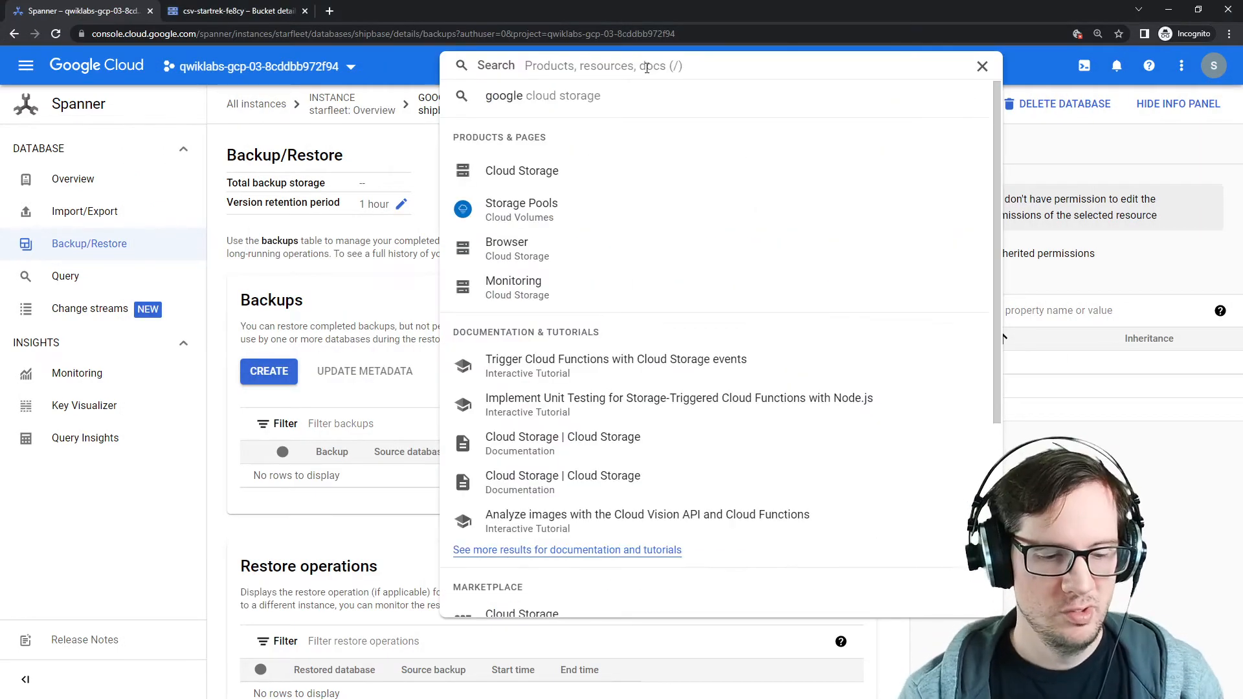
type("dataflow")
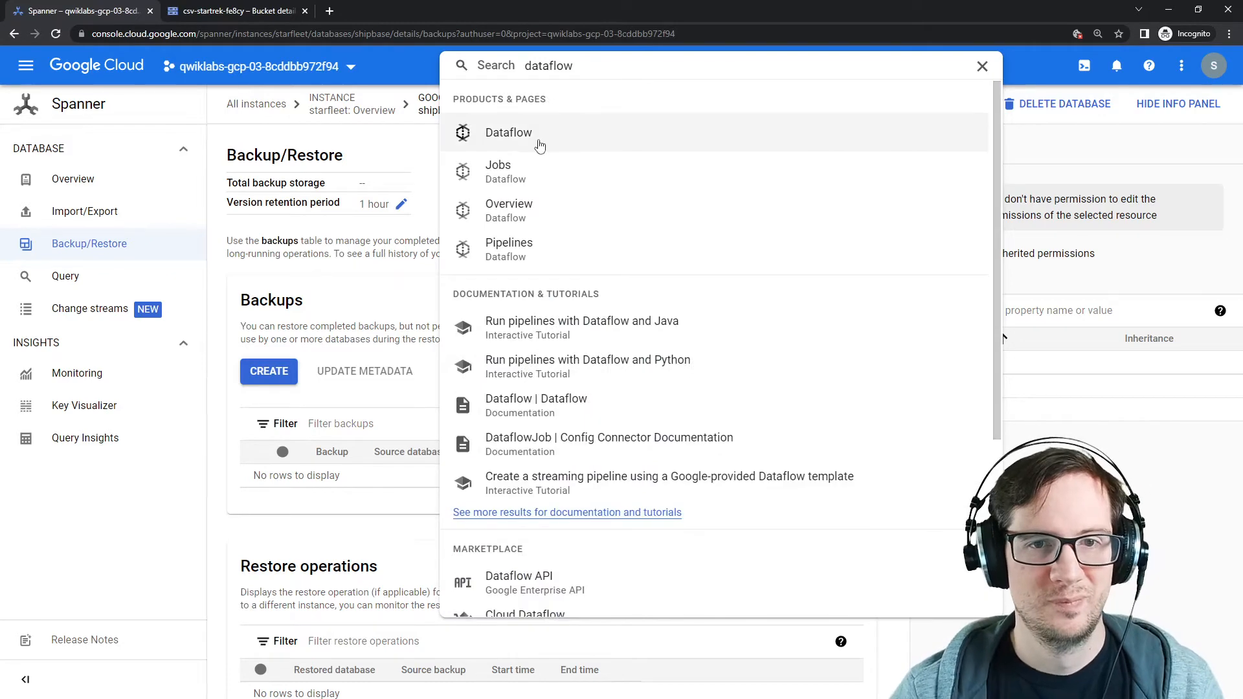
left_click(539, 143)
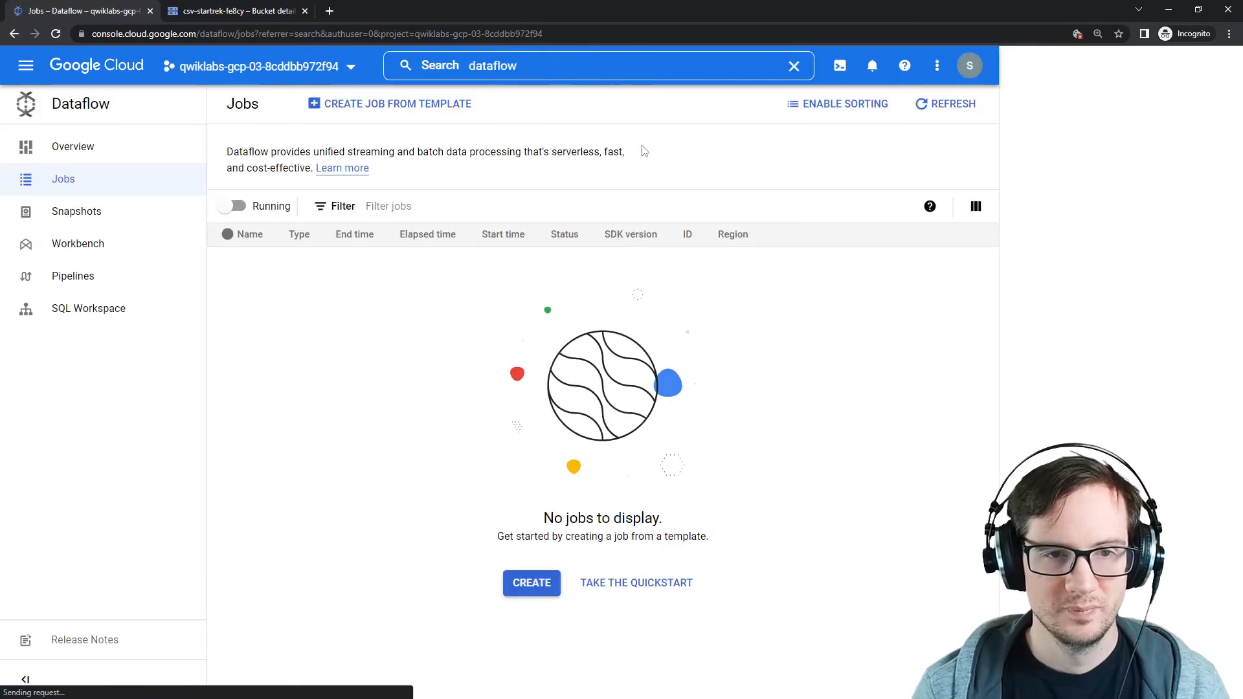
left_click(523, 583)
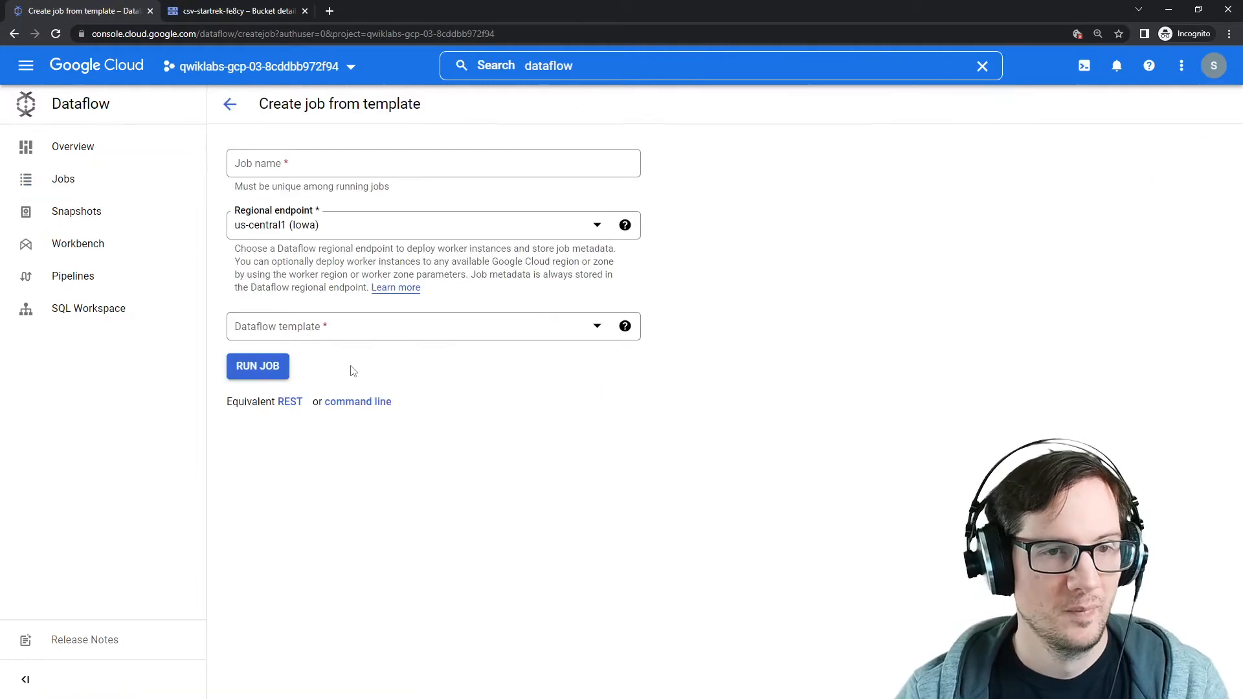
Name the job bucket-to-spanner-import and choose us-central1 (Iowa) as its regional endpoint.
left_click(317, 173)
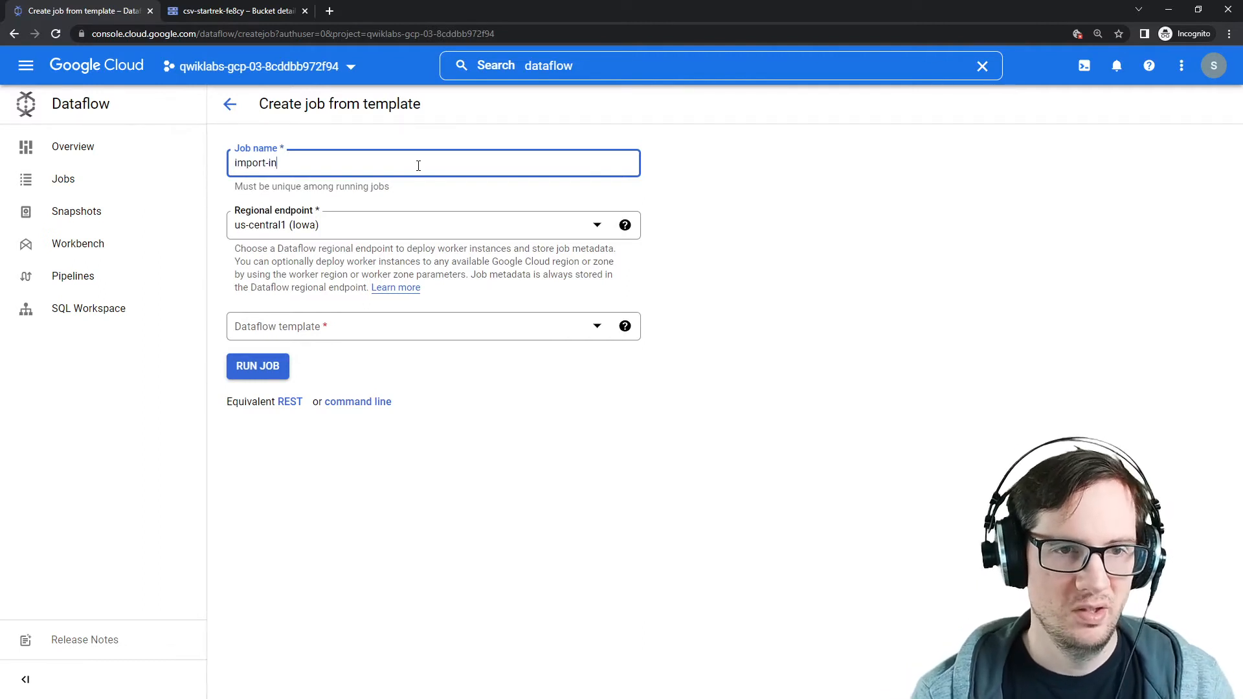
key("BackSpace")
key("BackSpace")
key("BackSpace")
key("BackSpace")
key("BackSpace")
key("BackSpace")
key("BackSpace")
type("bucke")
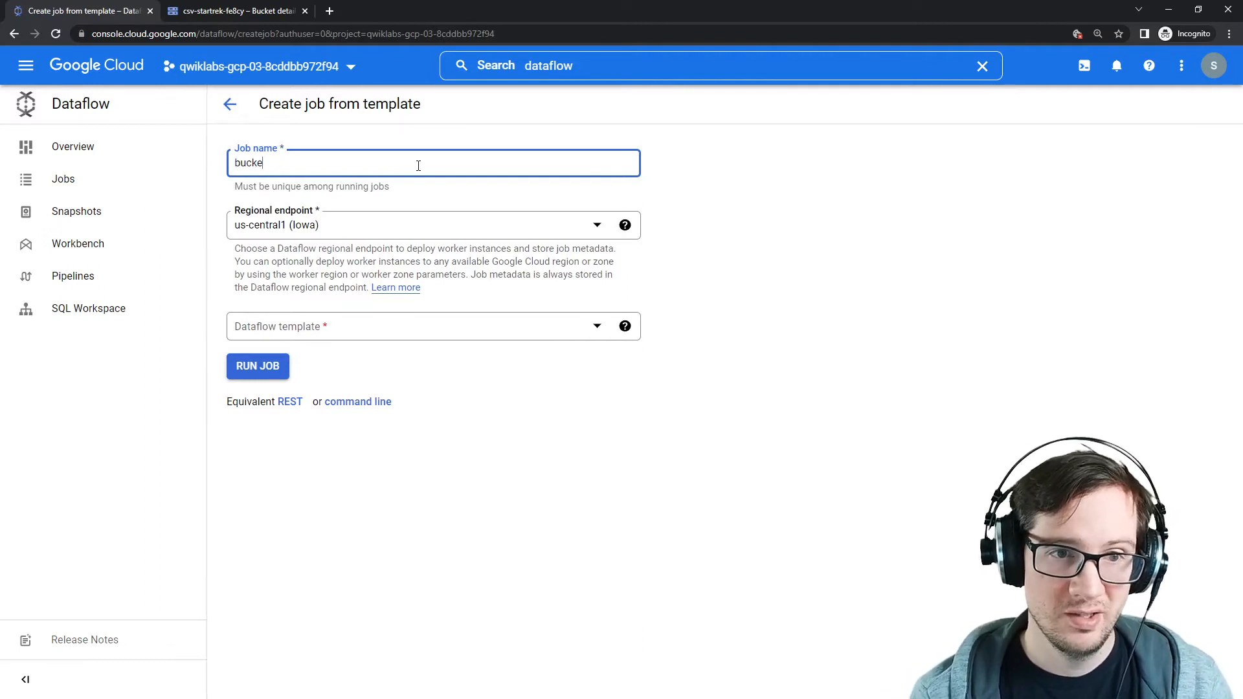
type("ner-import")
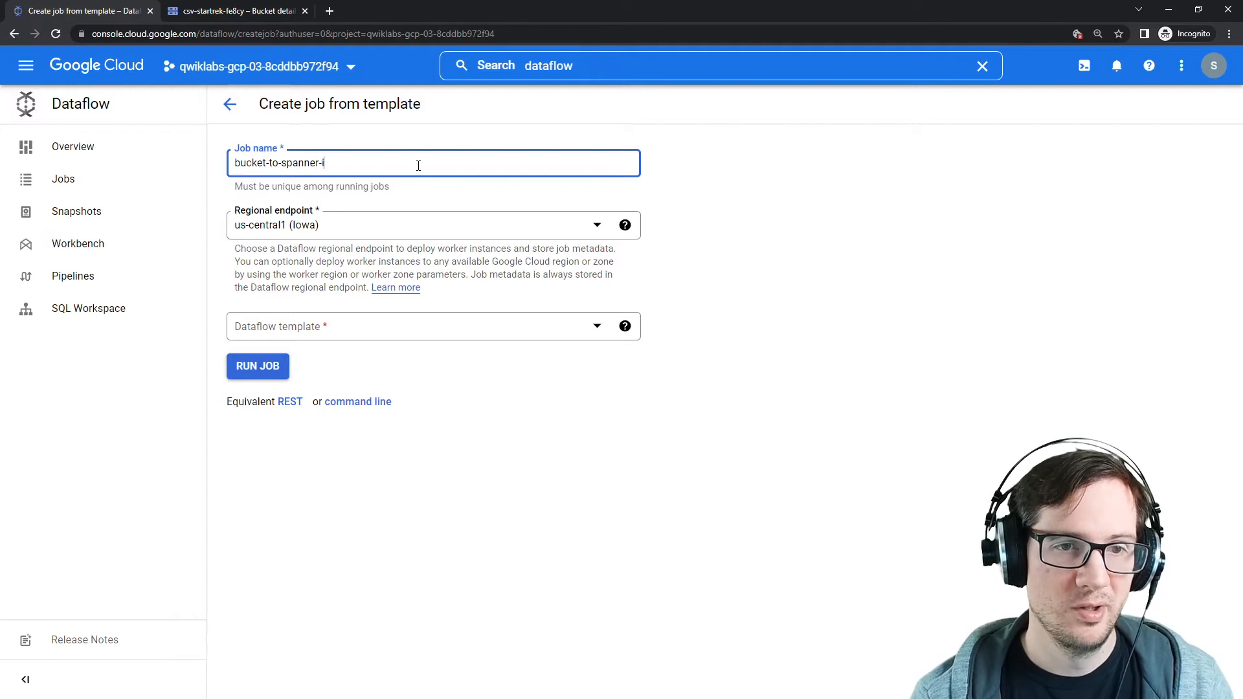
left_click(415, 231)
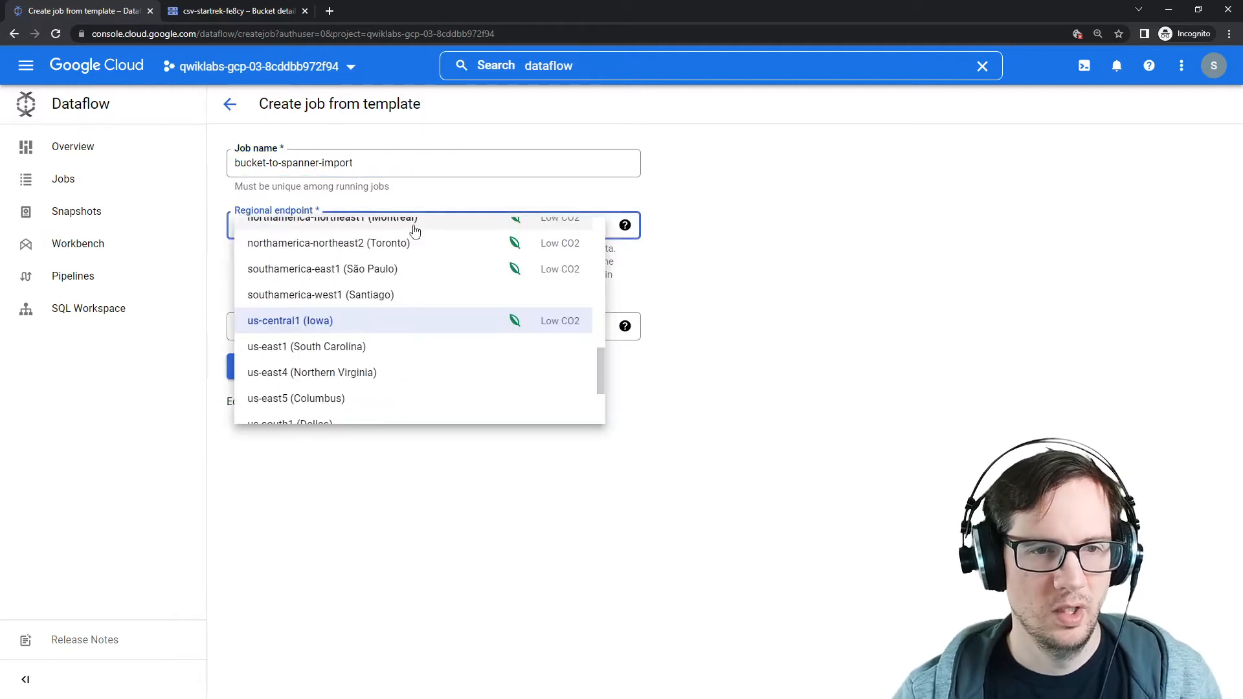
left_click(374, 321)
Filter the Dataflow templates for cloud storage and select the batch template Text Files on Cloud Storage to Cloud Spanner.
left_click(358, 325)
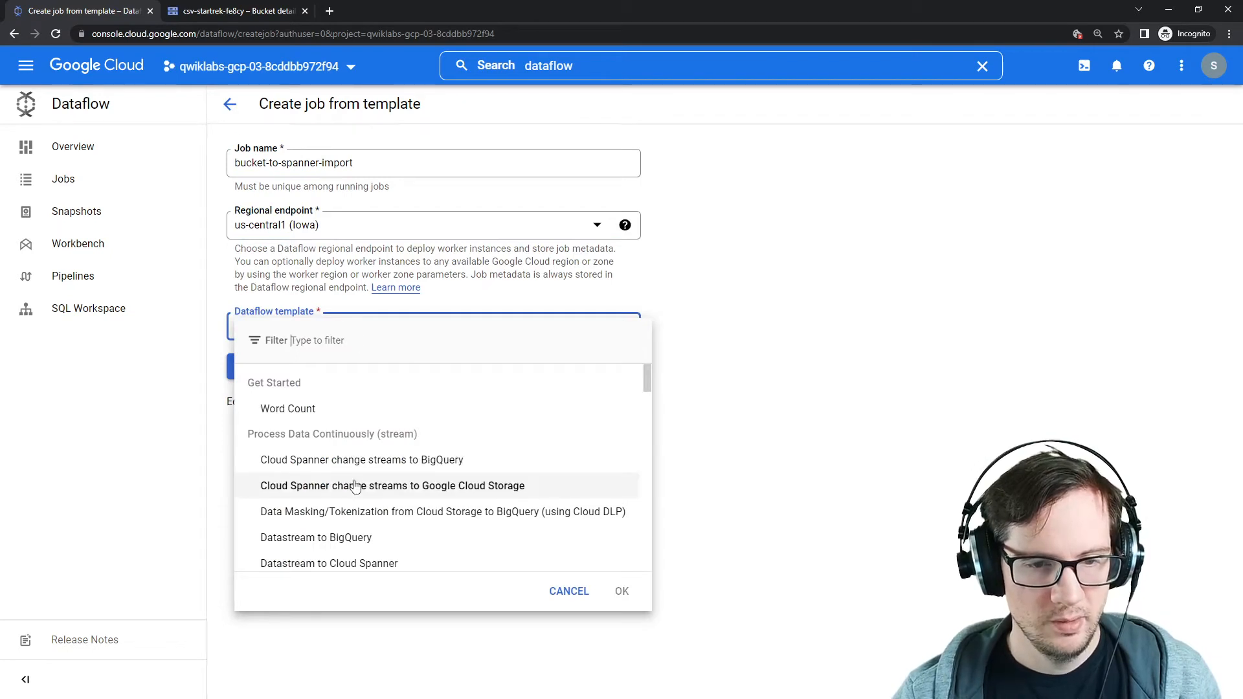
scroll(356, 489, "down", 1)
scroll(389, 486, "down", 1)
scroll(404, 487, "down", 1)
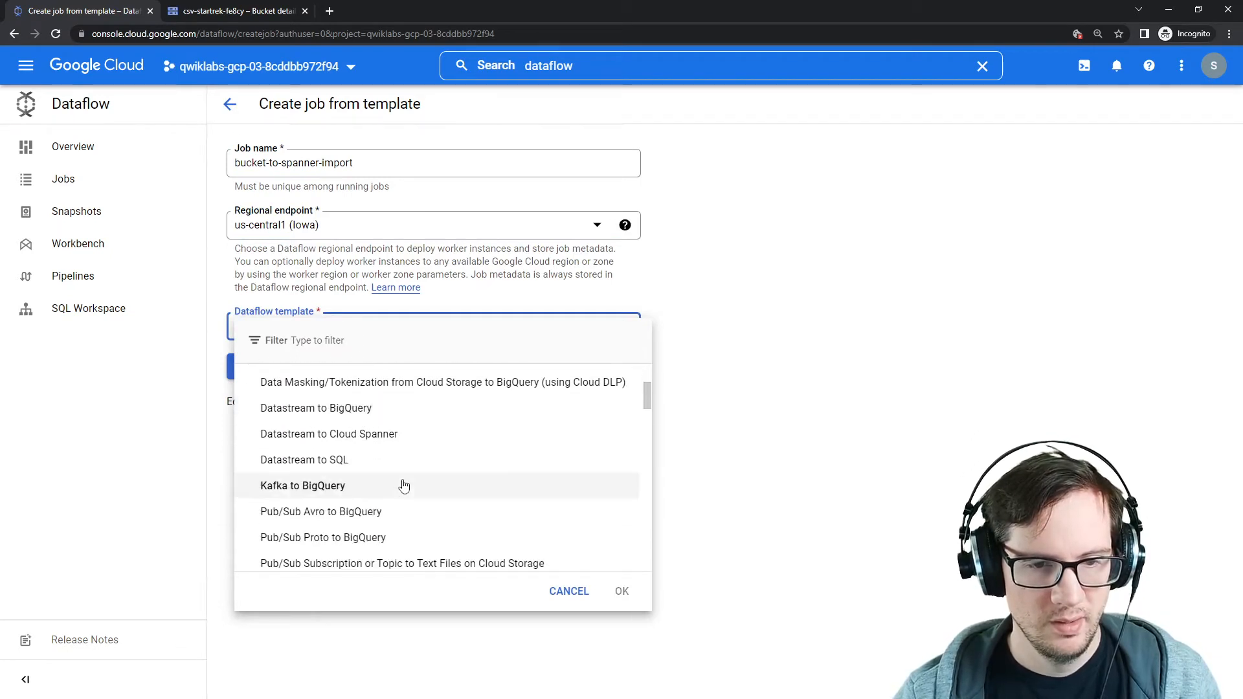
scroll(403, 482, "down", 10)
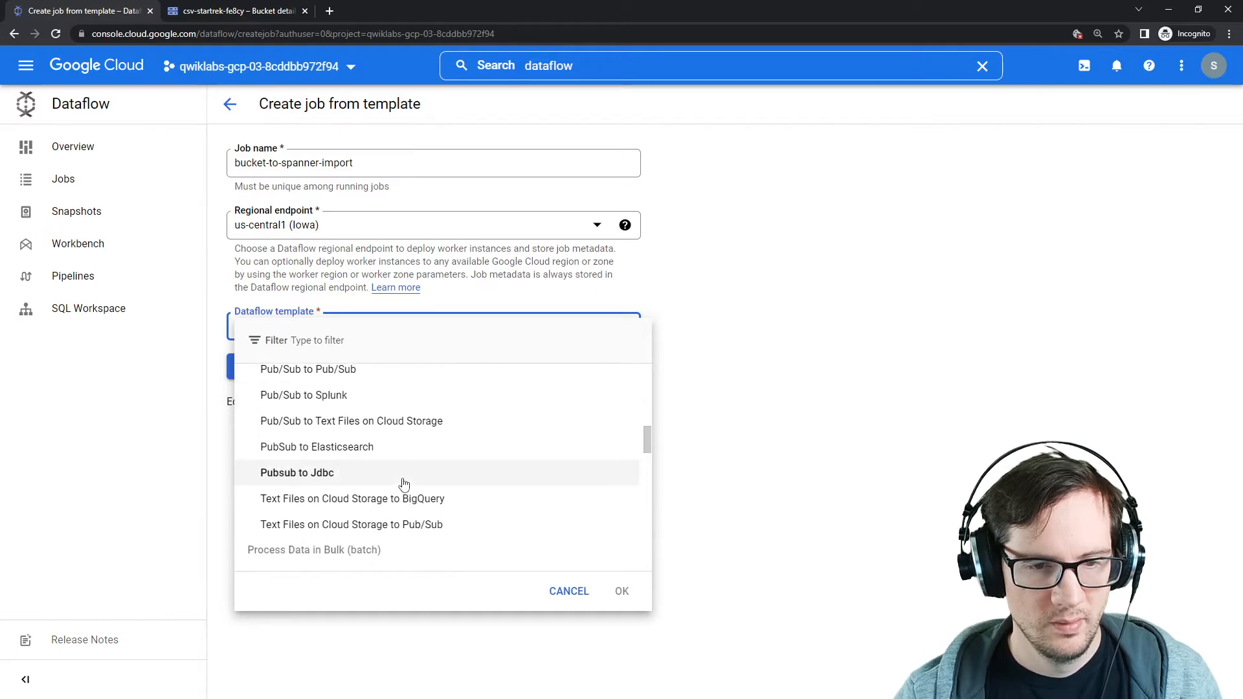
scroll(406, 444, "up", 2)
type("cloud stor")
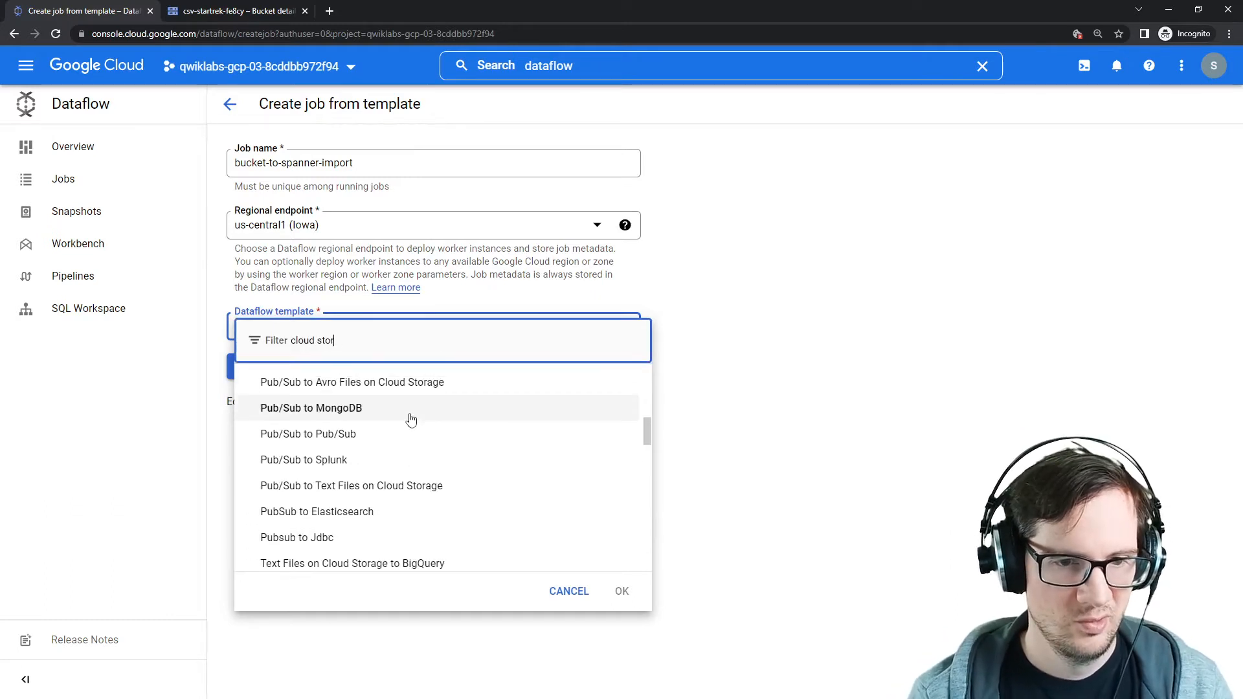
type("age")
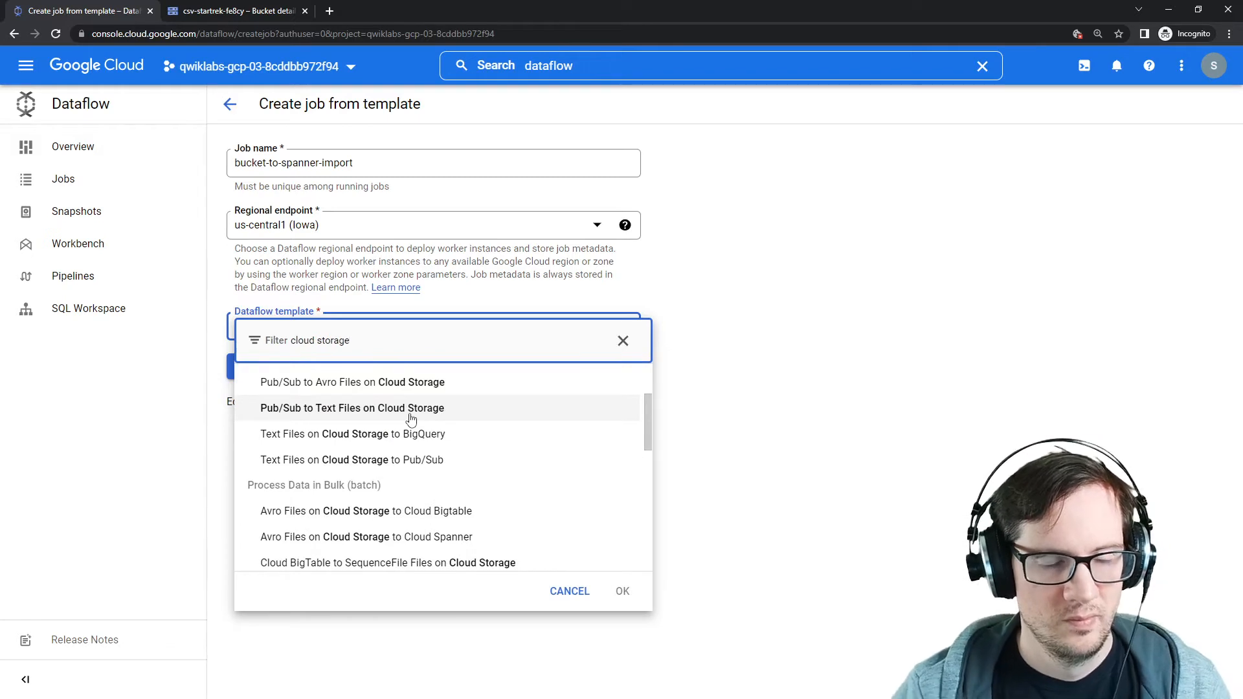
scroll(461, 398, "down", 3)
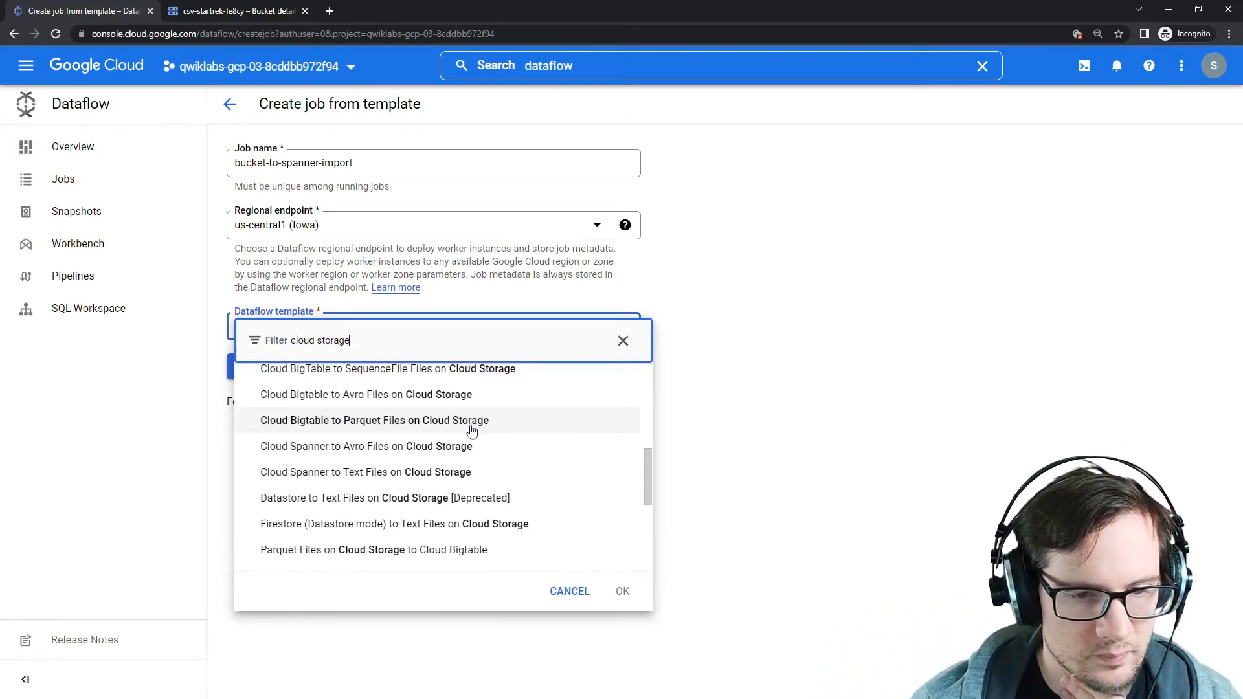
scroll(474, 435, "down", 2)
scroll(474, 440, "down", 2)
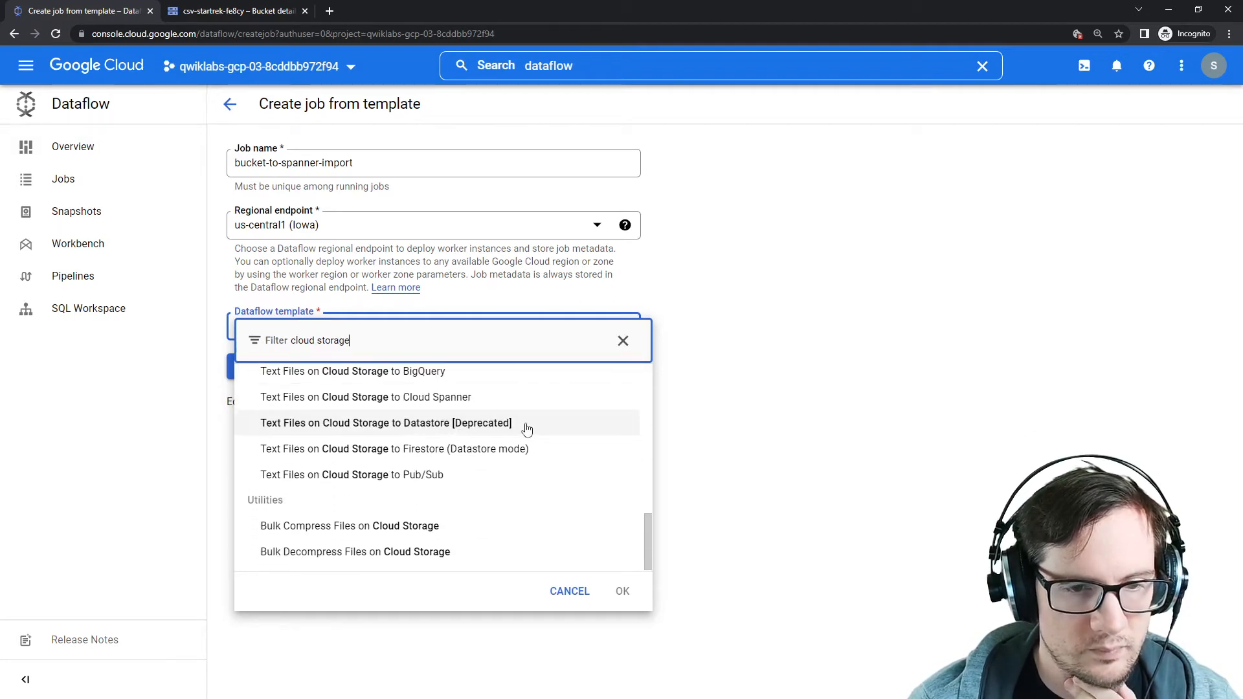
left_click(446, 407)
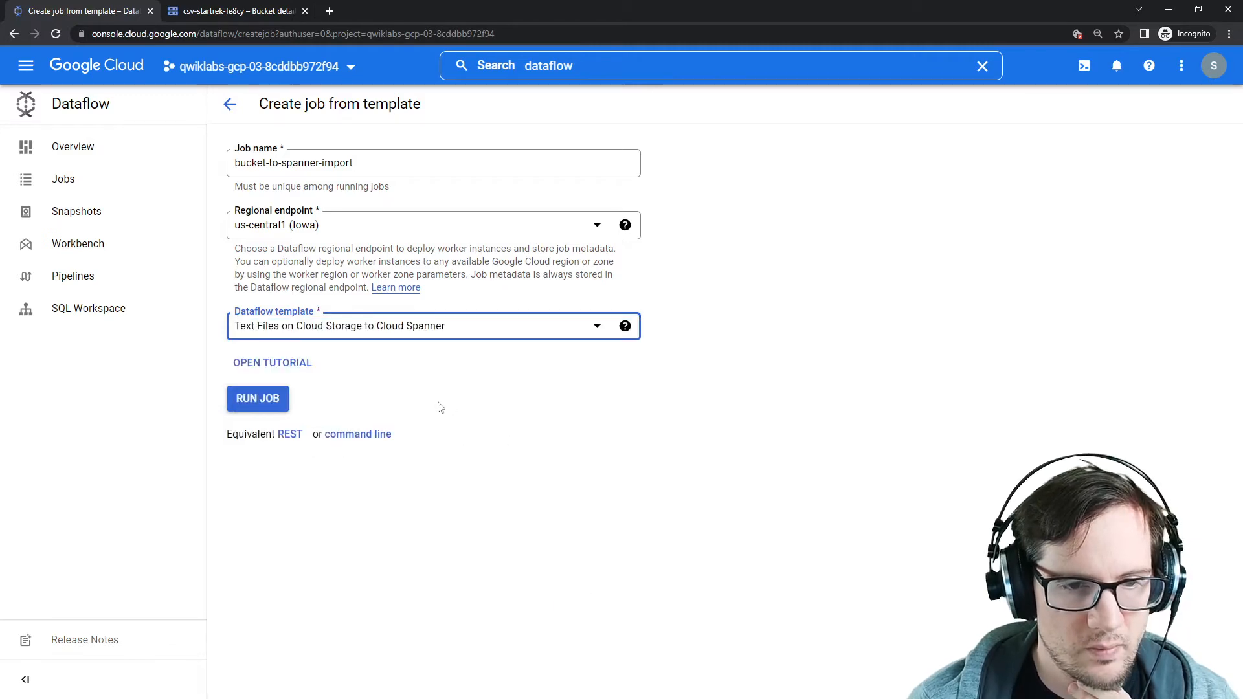
Open the Spanner instances page in a separate browser tab placed next to the Dataflow job form.
scroll(562, 479, "down", 4)
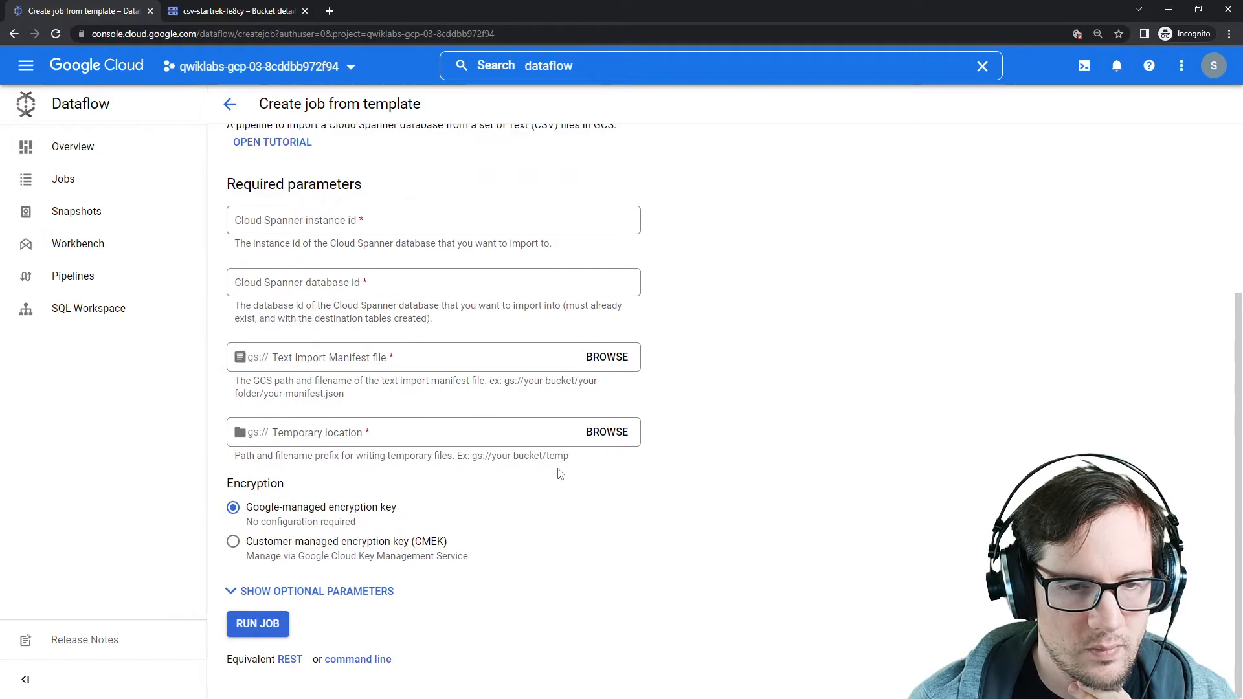
scroll(561, 474, "up", 2)
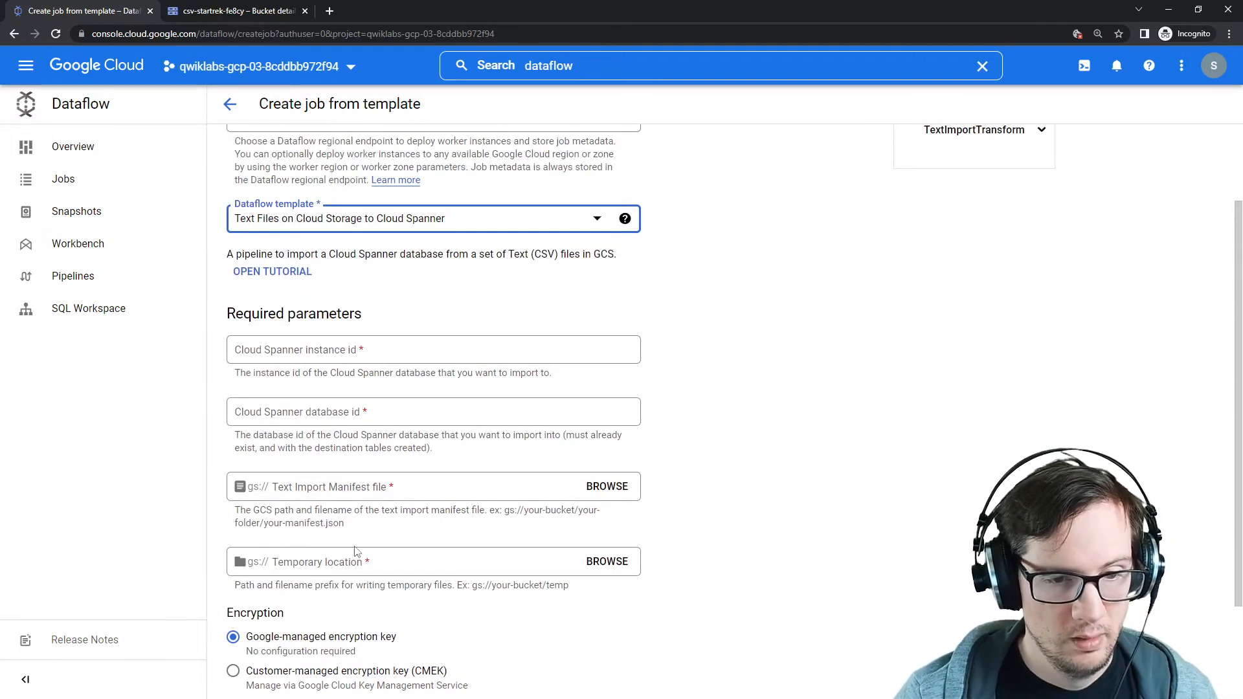
scroll(406, 507, "up", 2)
scroll(406, 507, "down", 3)
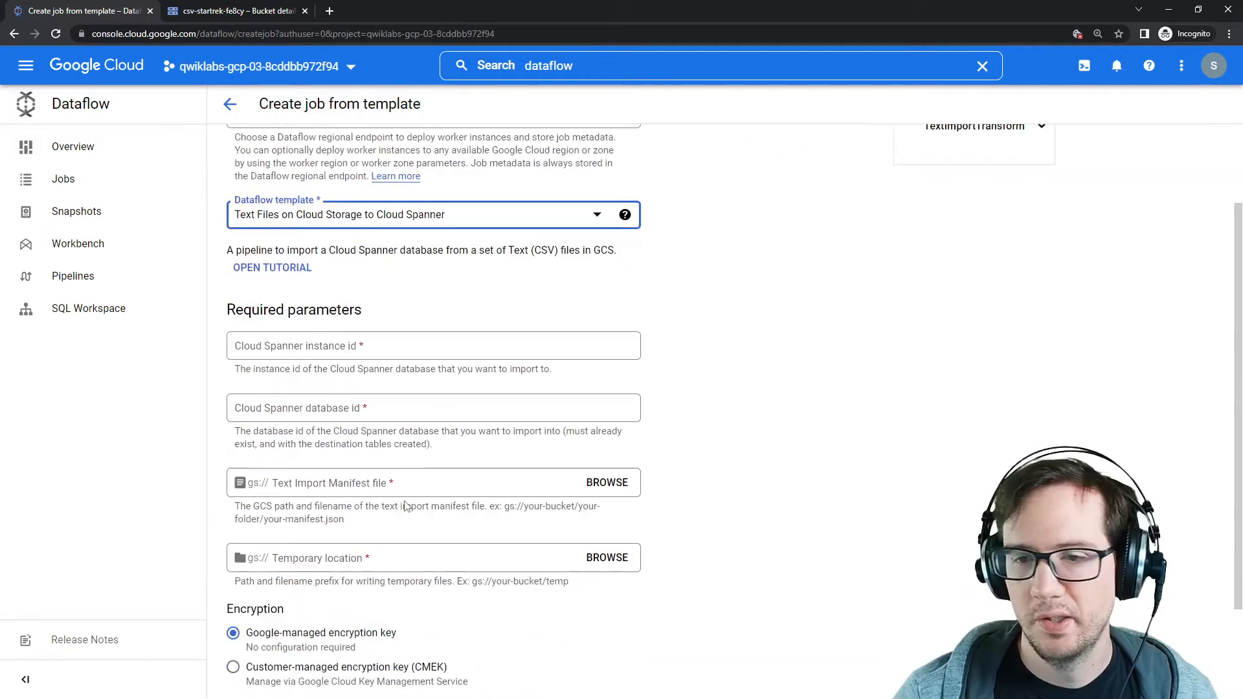
mouse_move(1242, 162)
left_mouse_down()
mouse_move(978, 145)
mouse_move(803, 117)
mouse_move(1242, 161)
left_mouse_up()
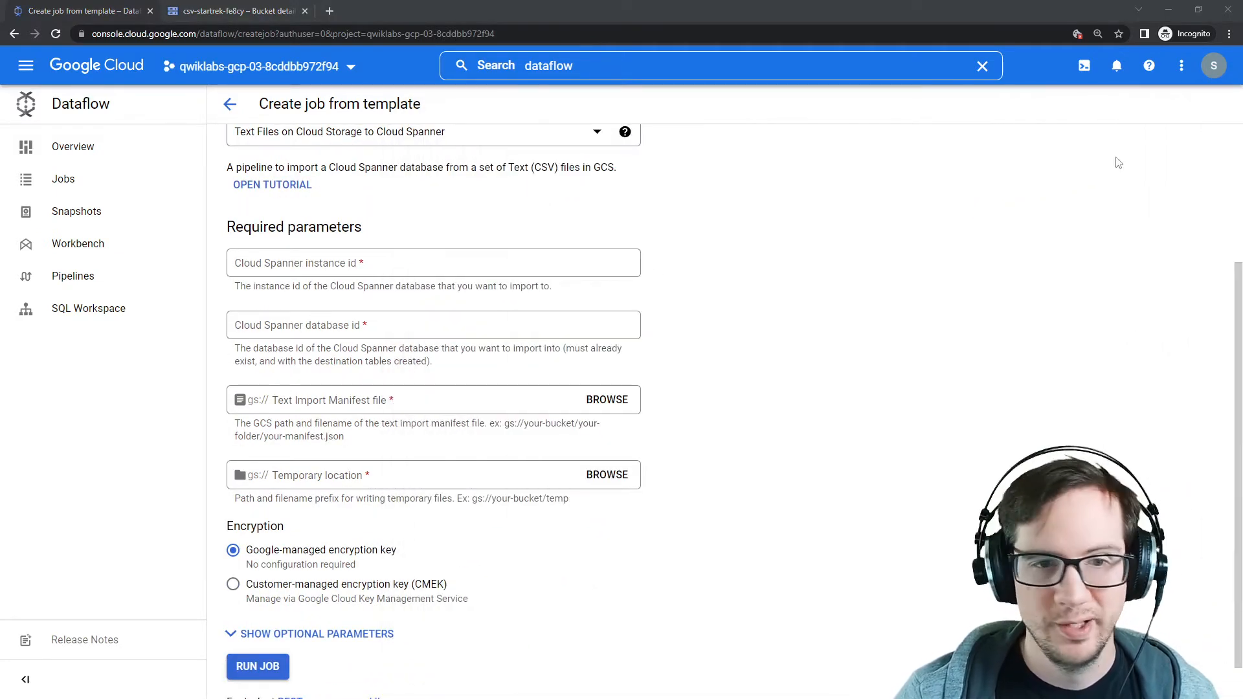
left_click(343, 275)
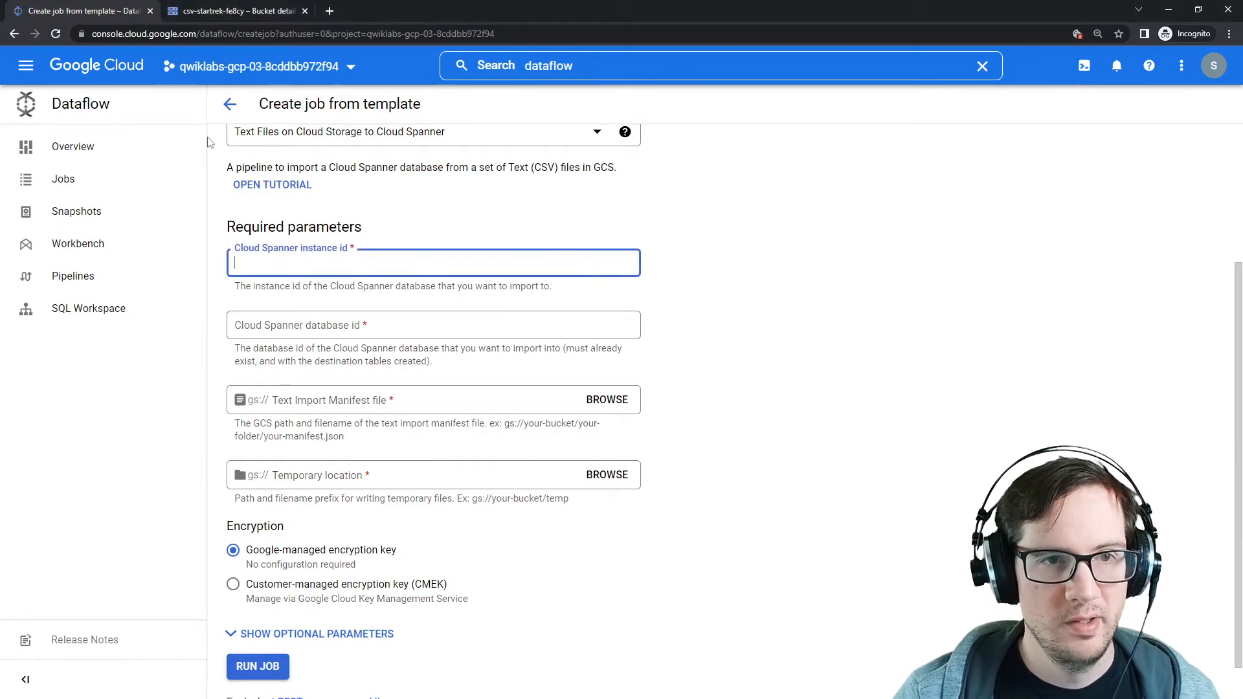
left_click(227, 16)
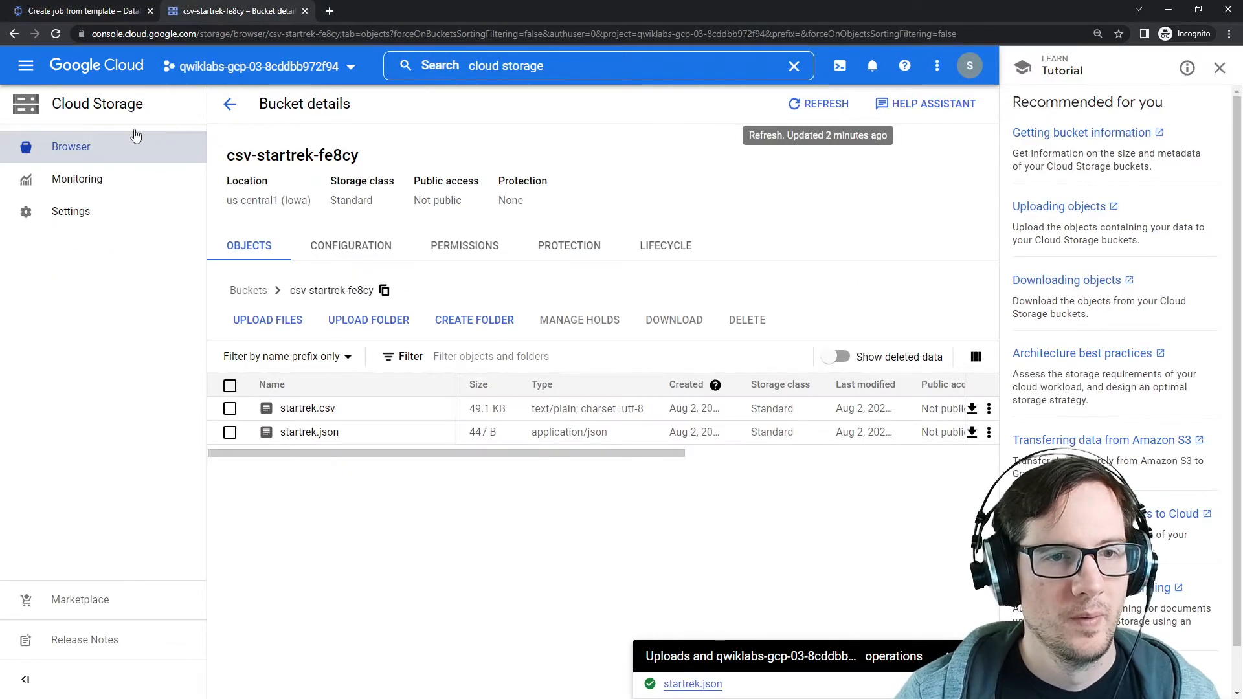
middle_click(86, 70)
left_click_drag(387, 14, 177, 18)
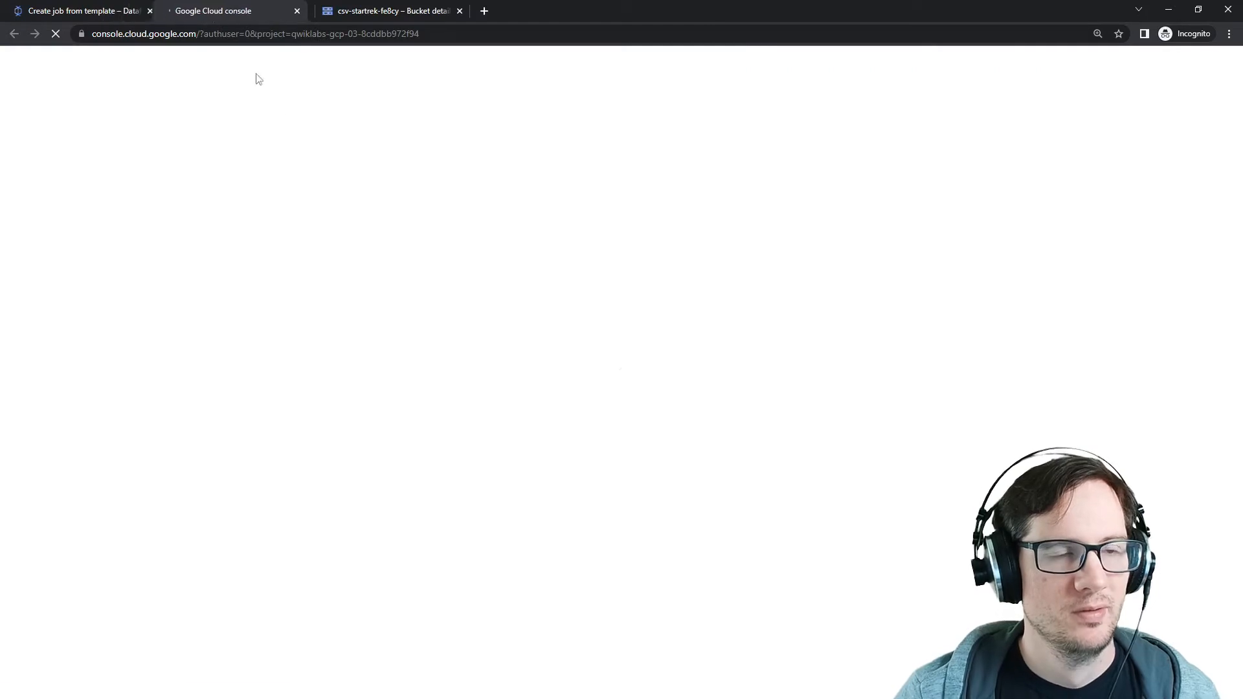
left_click(499, 74)
type("cloud spanner")
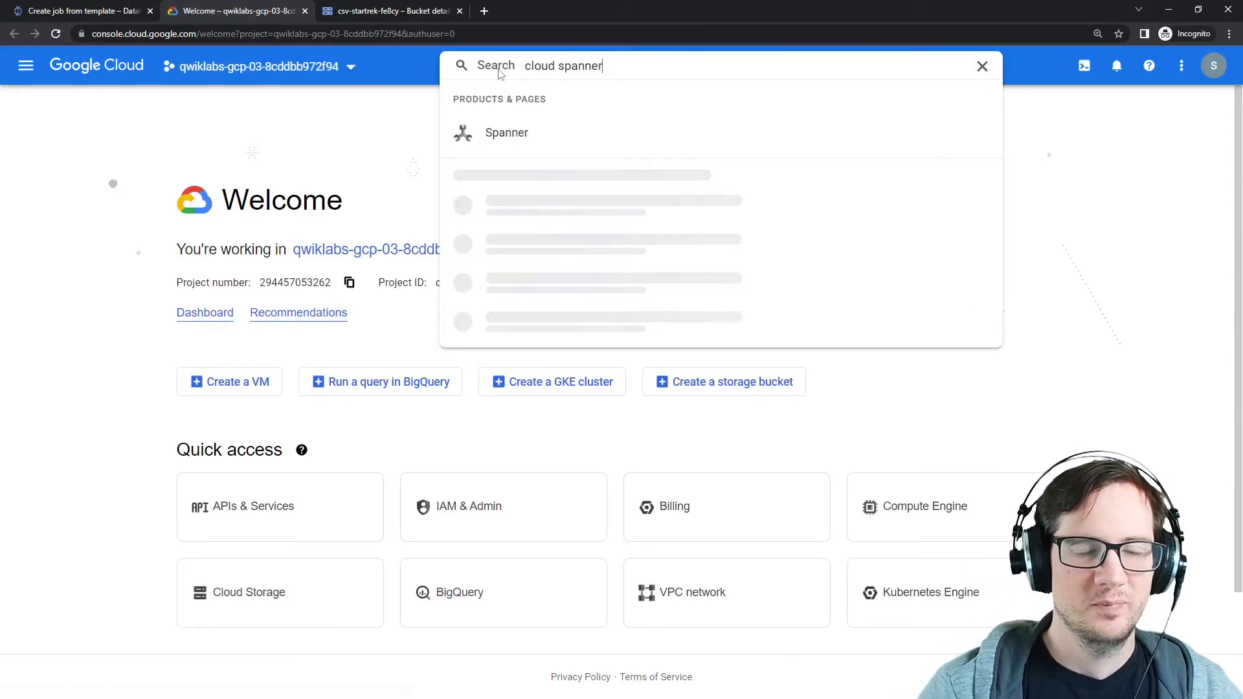
left_click(537, 131)
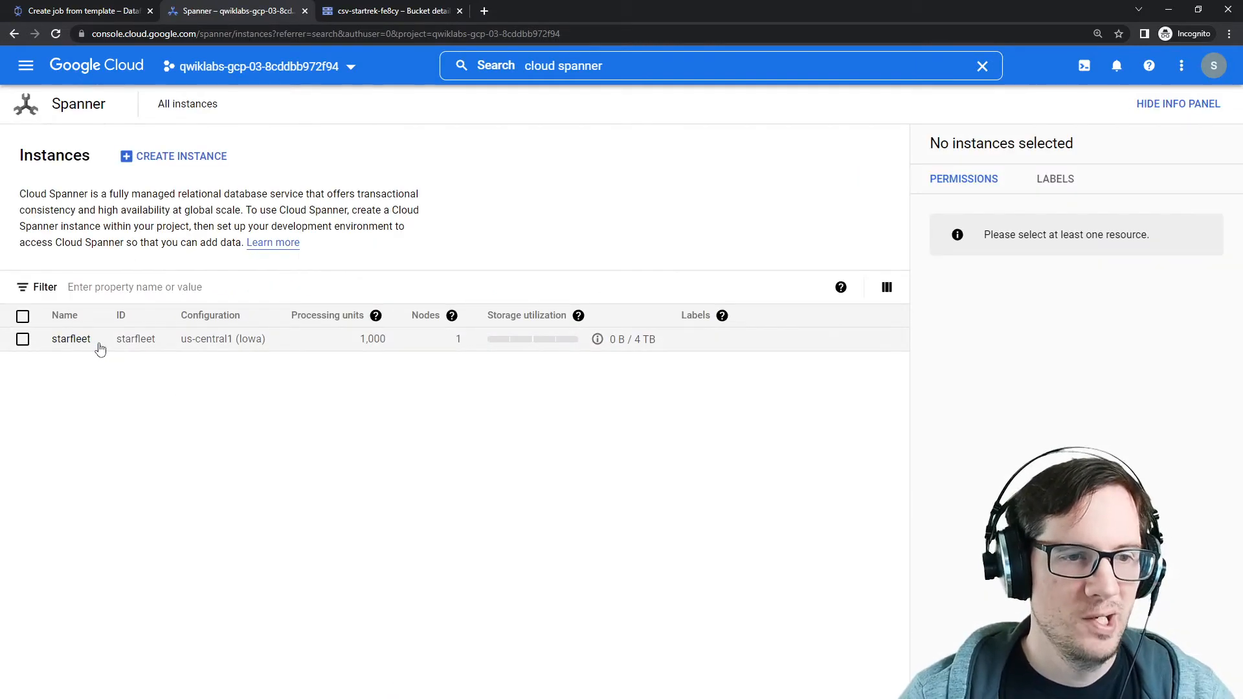
Copy the ID of the starfleet instance into the job's Cloud Spanner instance id.
left_click_drag(160, 347, 116, 349)
key("ctrl+c")
left_click(126, 11)
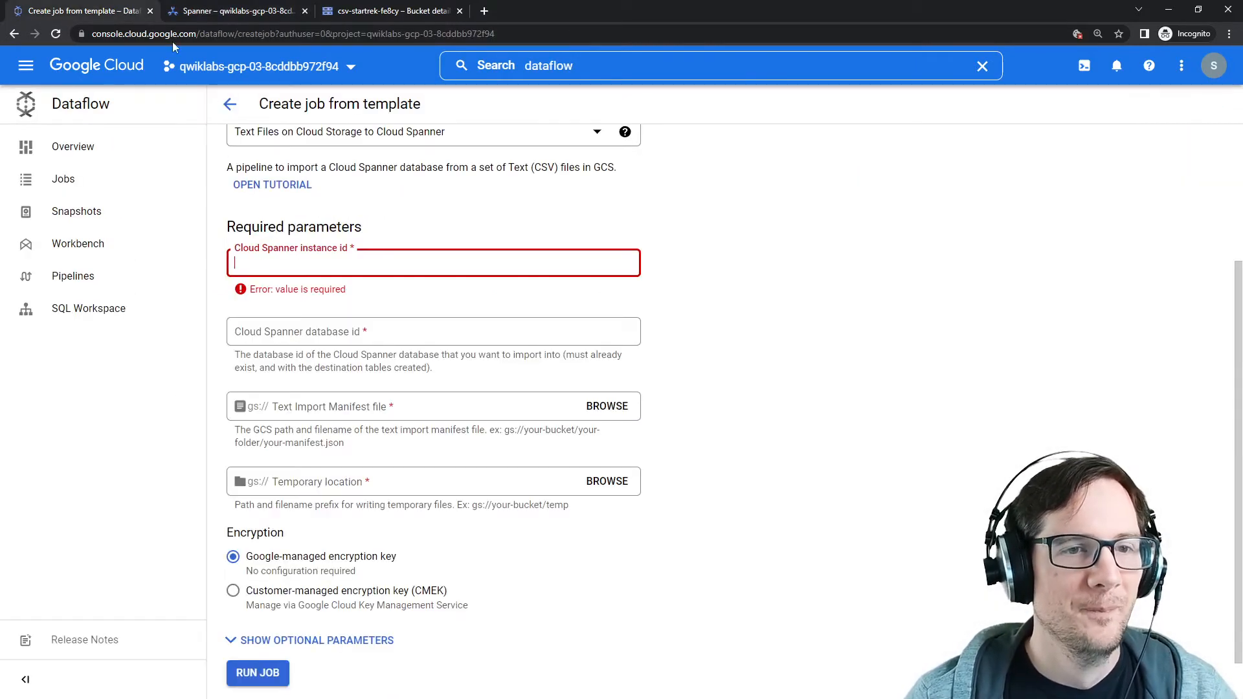
key("ctrl+v")
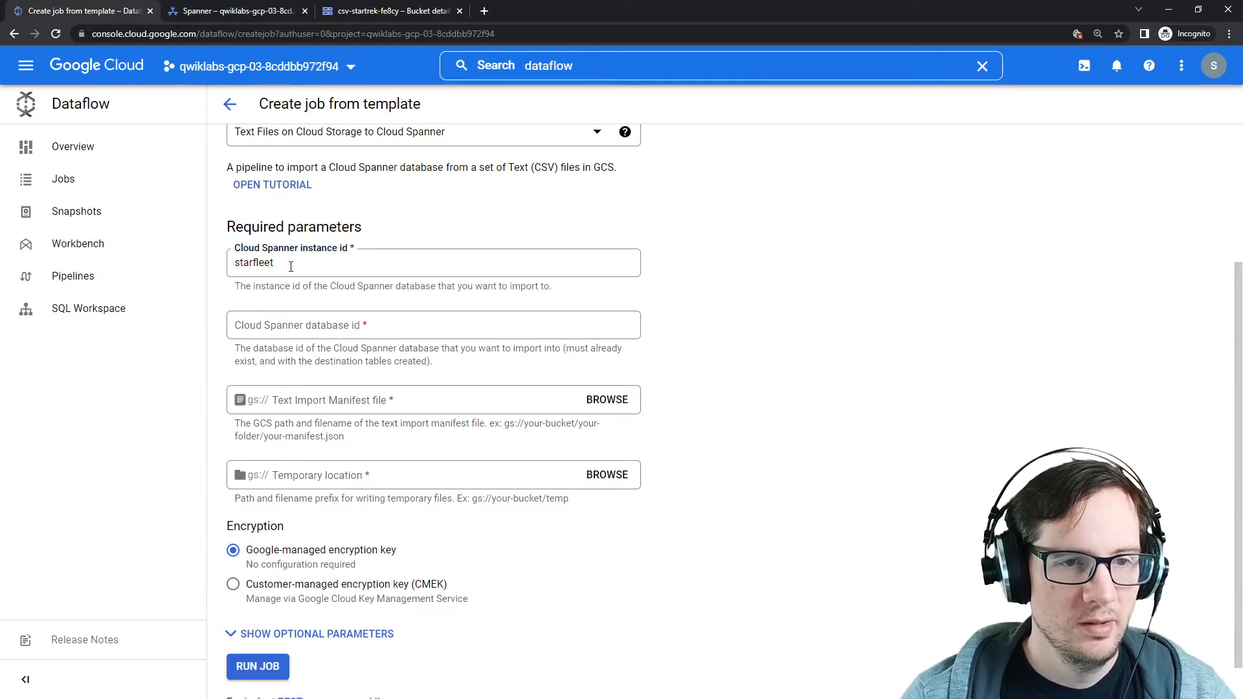
Copy the shipbase database name from the starfleet instance's overview into the job's Cloud Spanner database id.
key("ctrl+Tab")
left_click(72, 348)
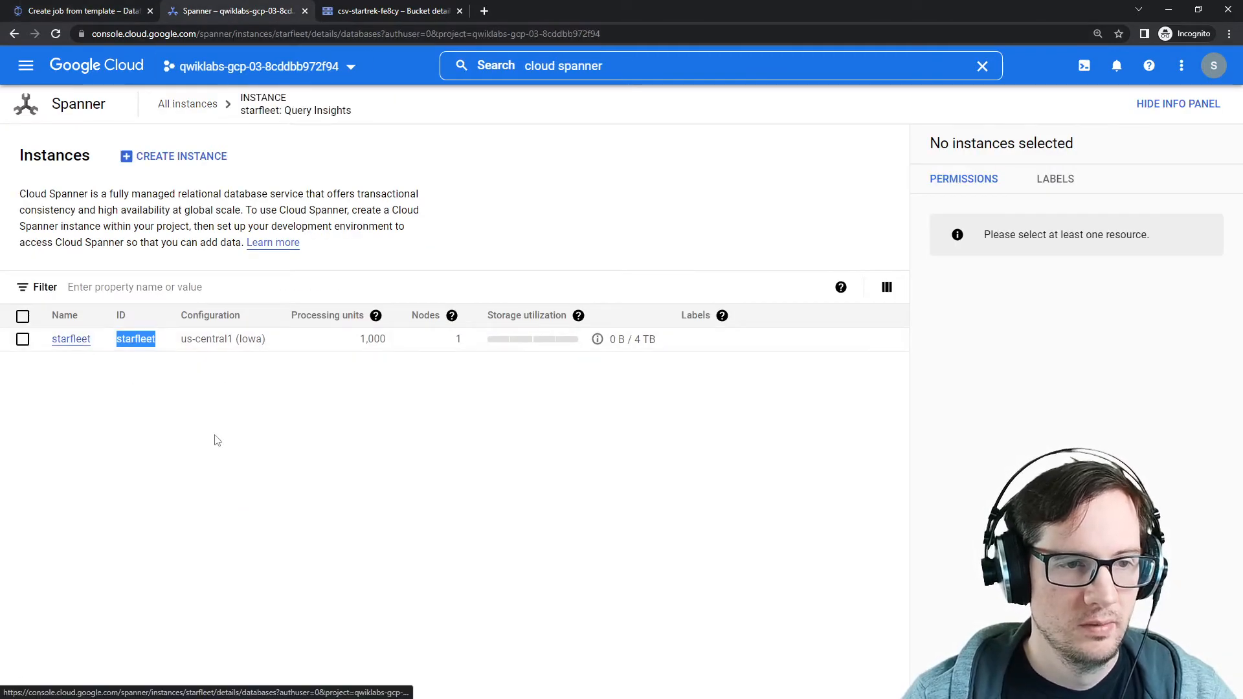
left_click_drag(335, 516, 277, 516)
key("ctrl+c")
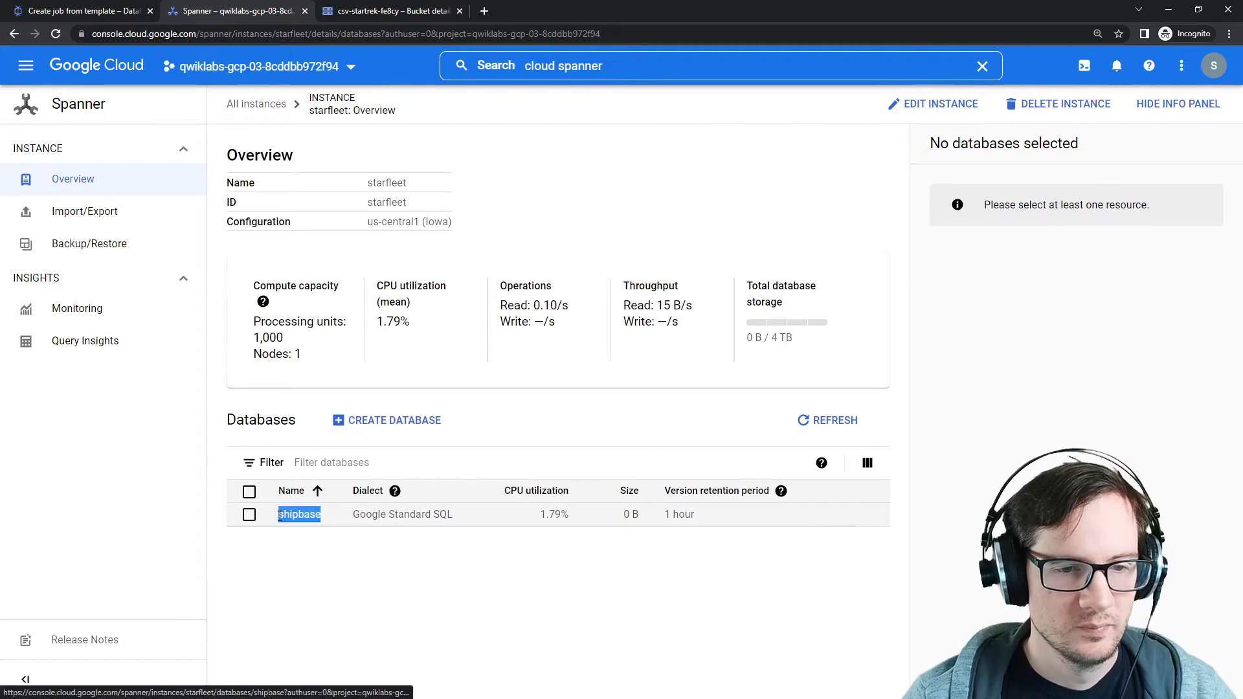
left_click(123, 12)
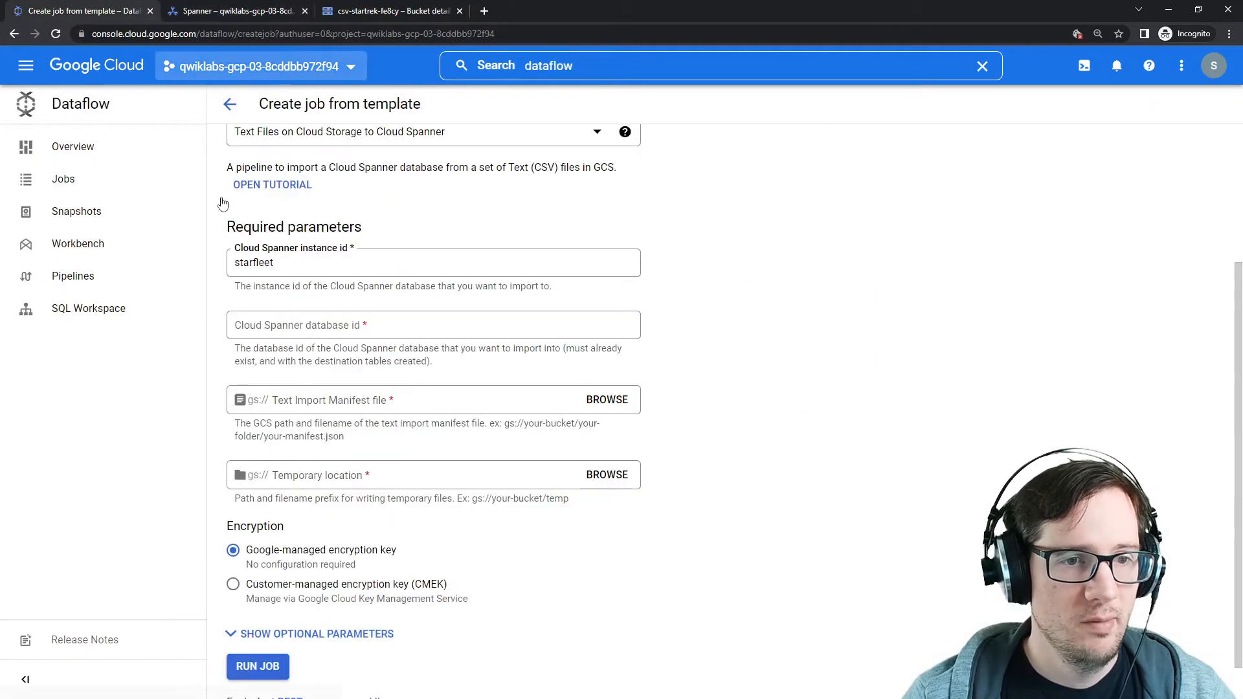
left_click(307, 325)
key("ctrl+v")
left_click(802, 306)
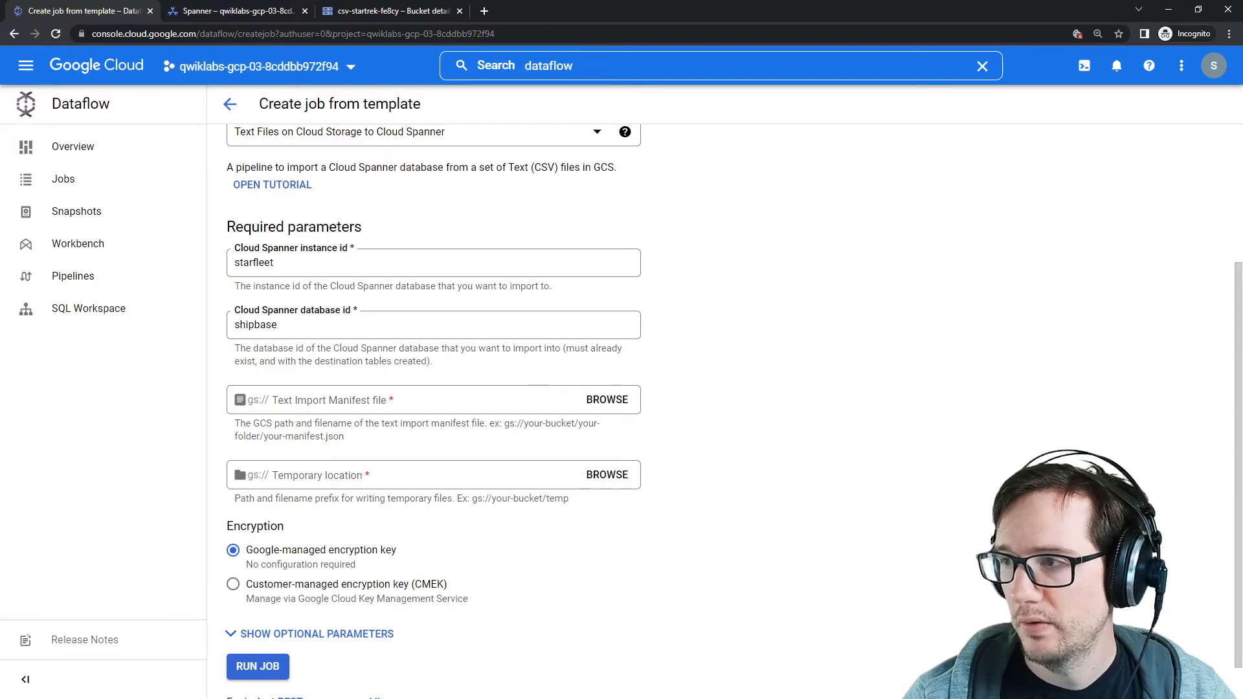
Bring the Google Clout lab instructions window into view, reload its page and move the window aside again.
left_click_drag(1242, 72, 934, 76)
left_click(941, 103)
key("Return")
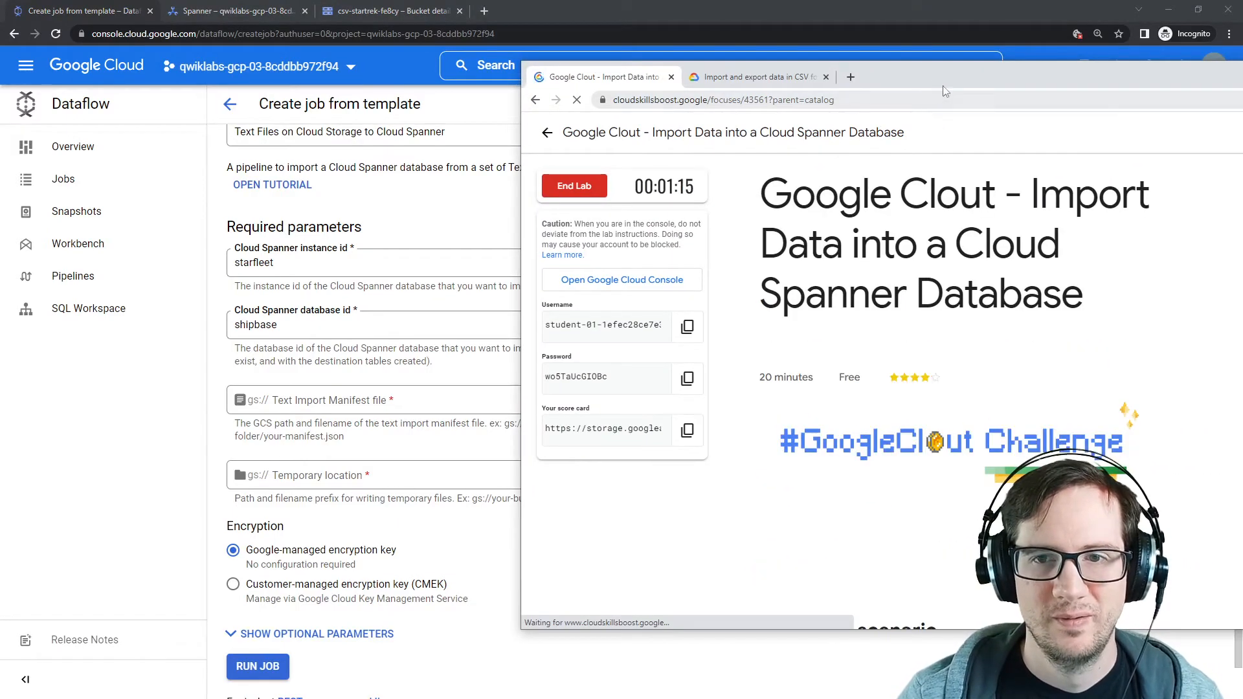
left_click_drag(942, 85, 1242, 83)
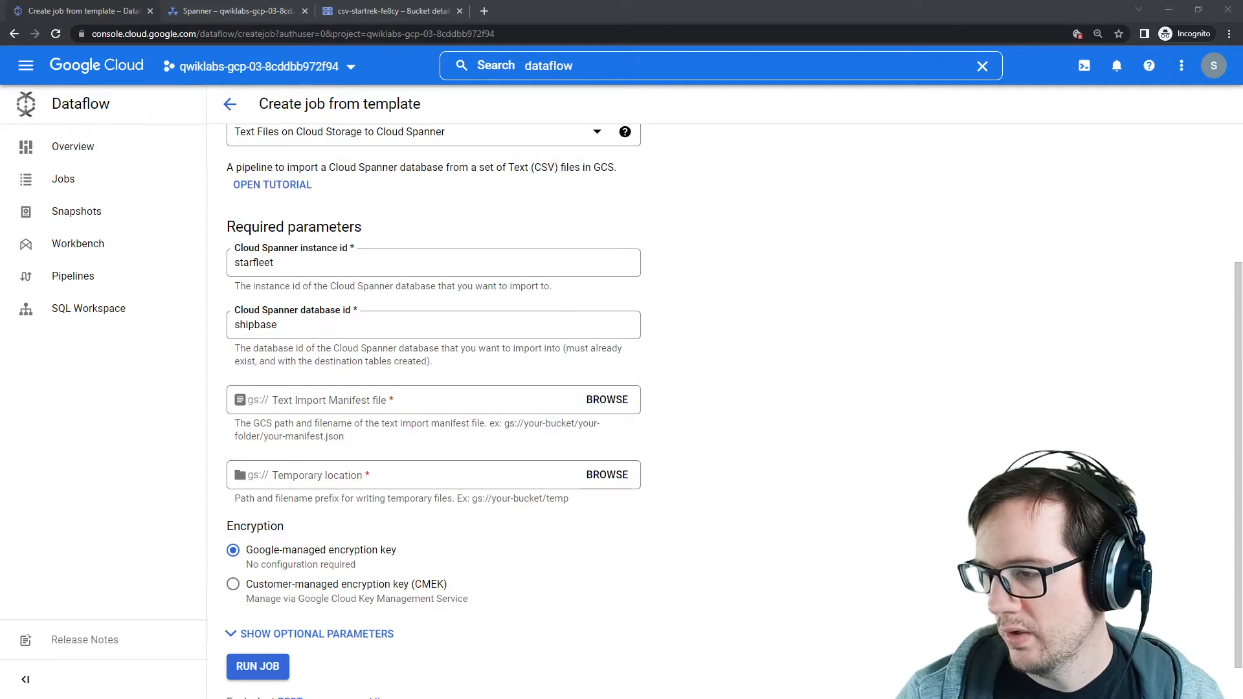
Set the Text Import Manifest file to startrek.json from the csv-startrek-fe8cy bucket.
left_click(363, 408)
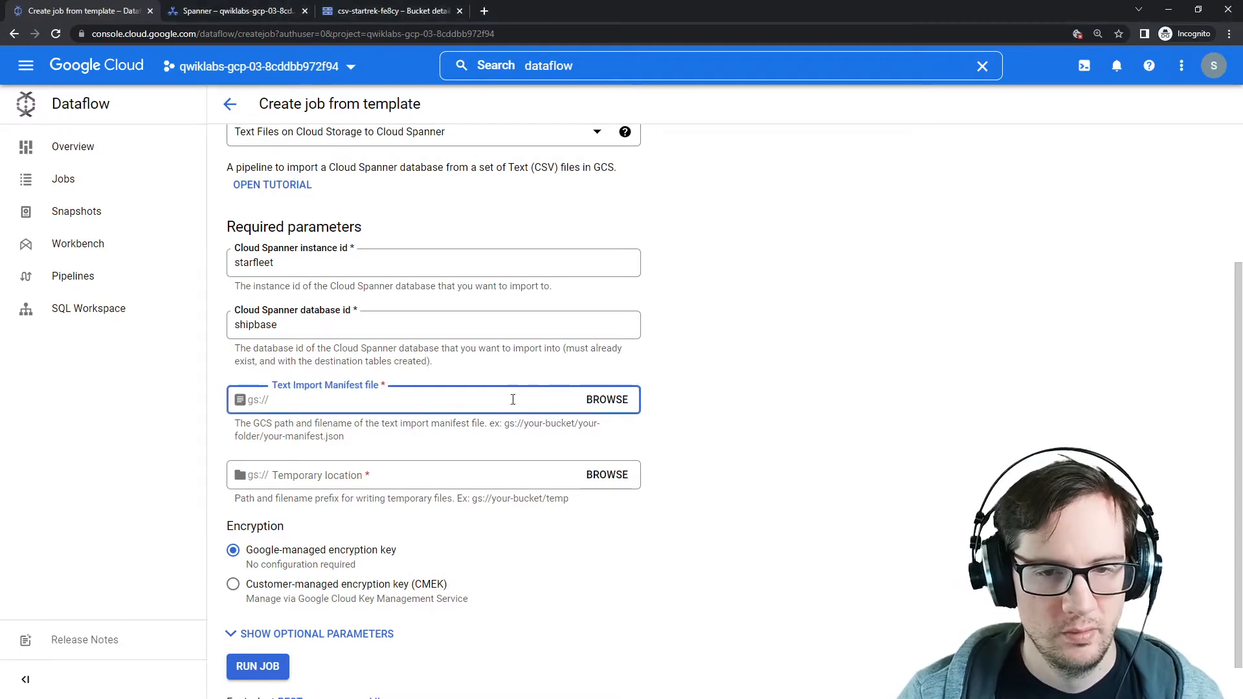
left_click(607, 399)
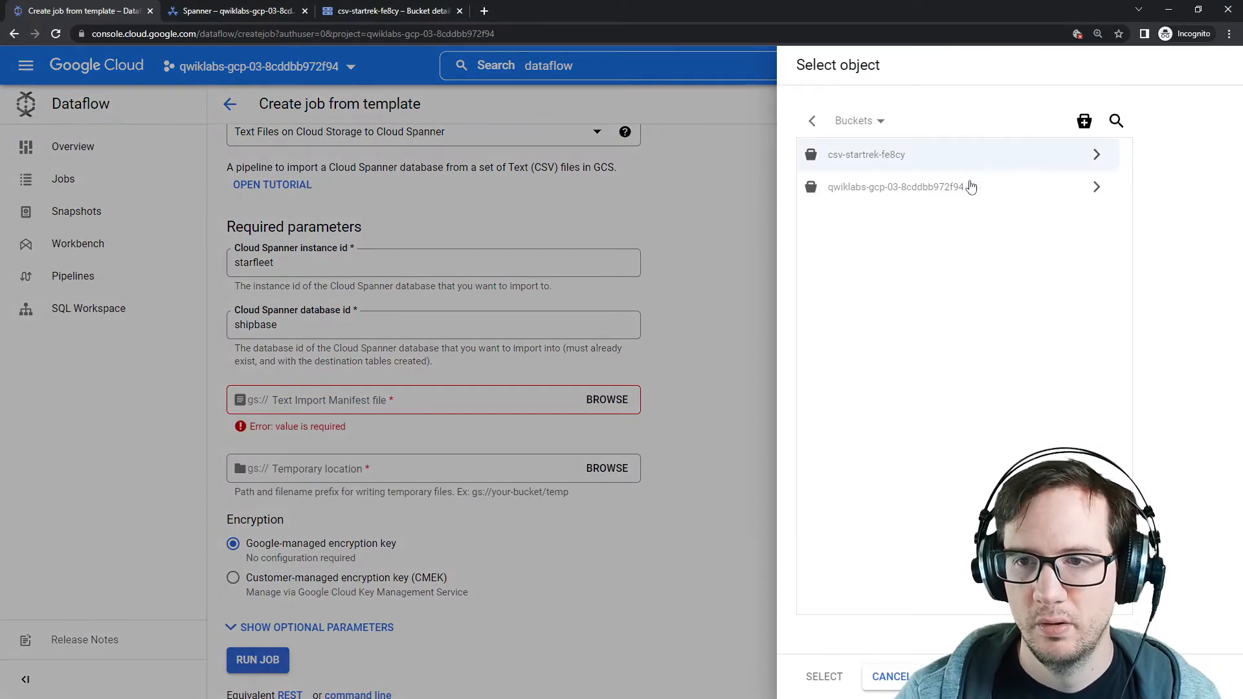
left_click(1097, 156)
left_click(865, 189)
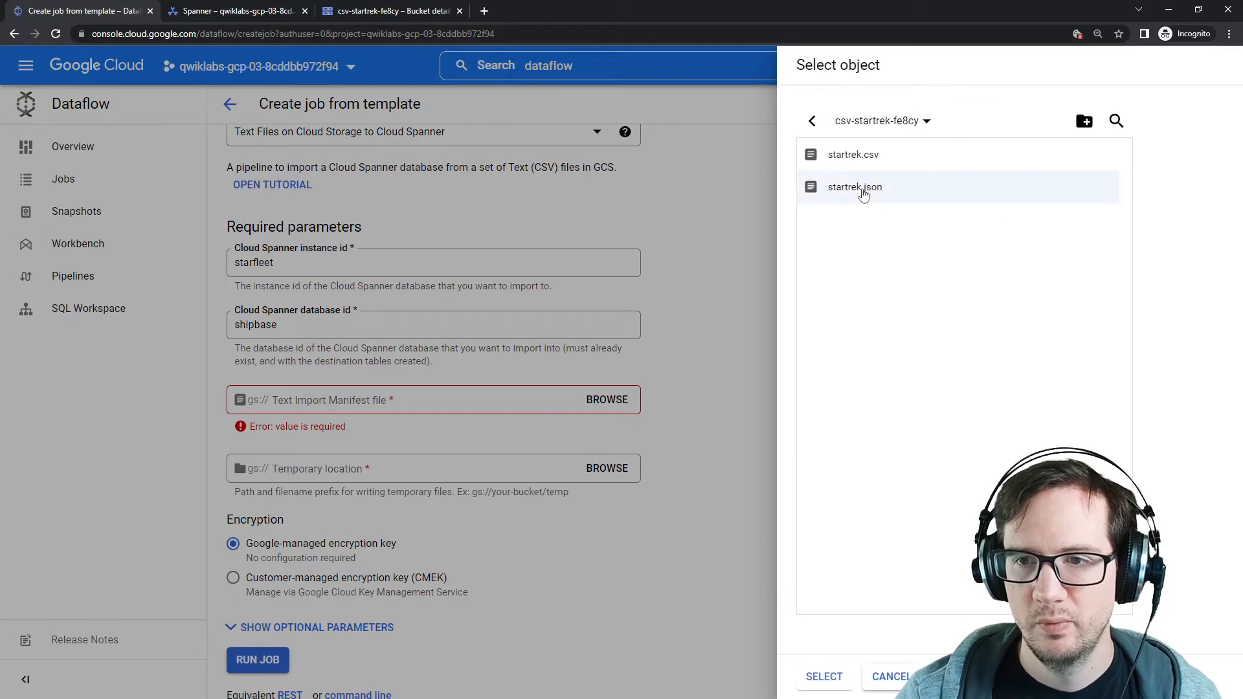
left_click(812, 676)
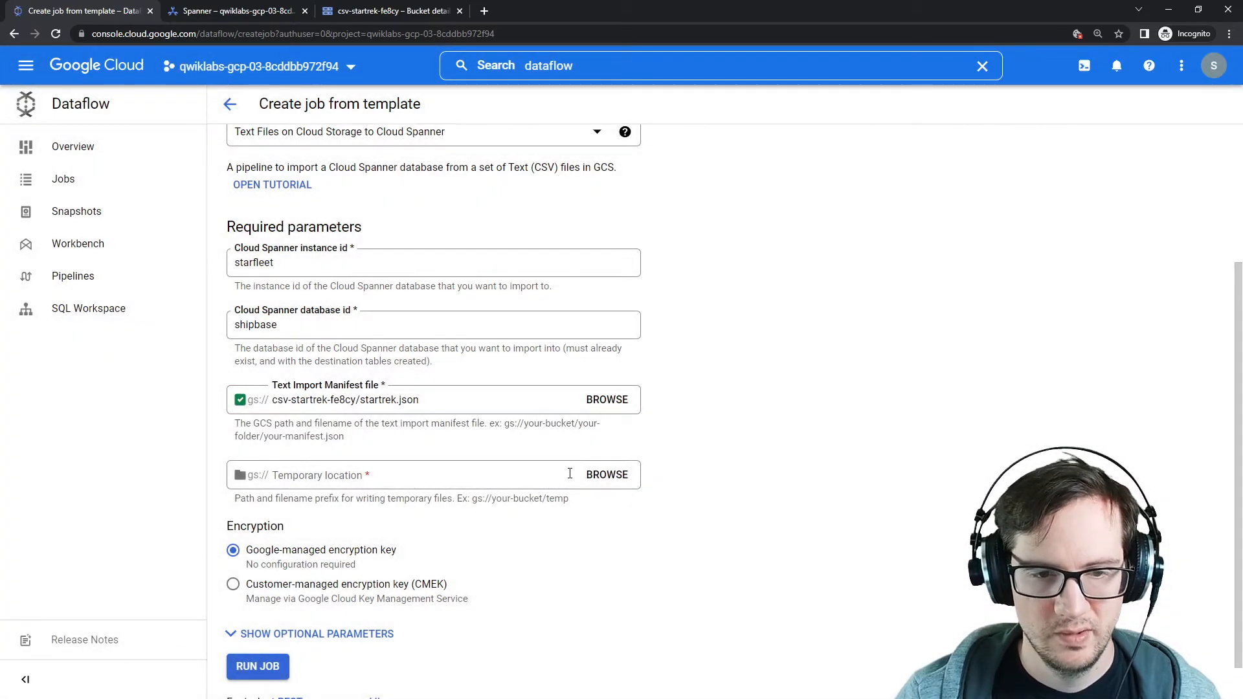
Create a folder named temp in the csv-startrek-fe8cy bucket and set it as the job's Temporary location.
left_click(607, 476)
left_click(1109, 162)
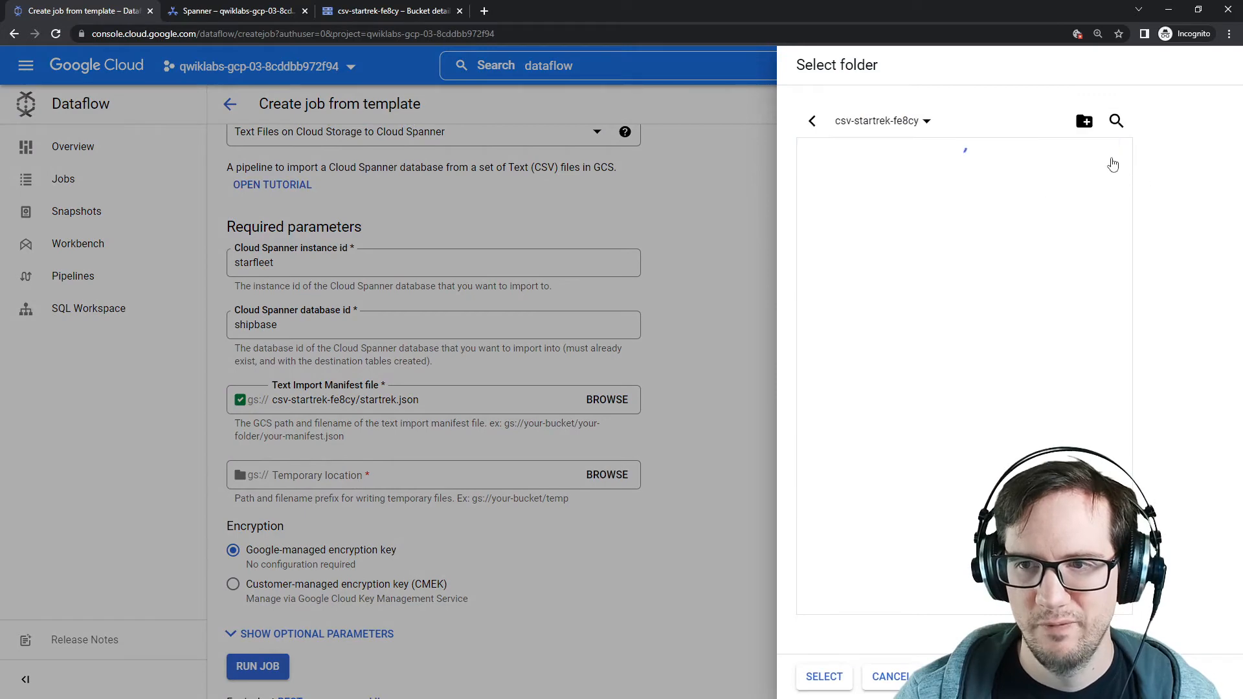
left_click(1085, 121)
type("te")
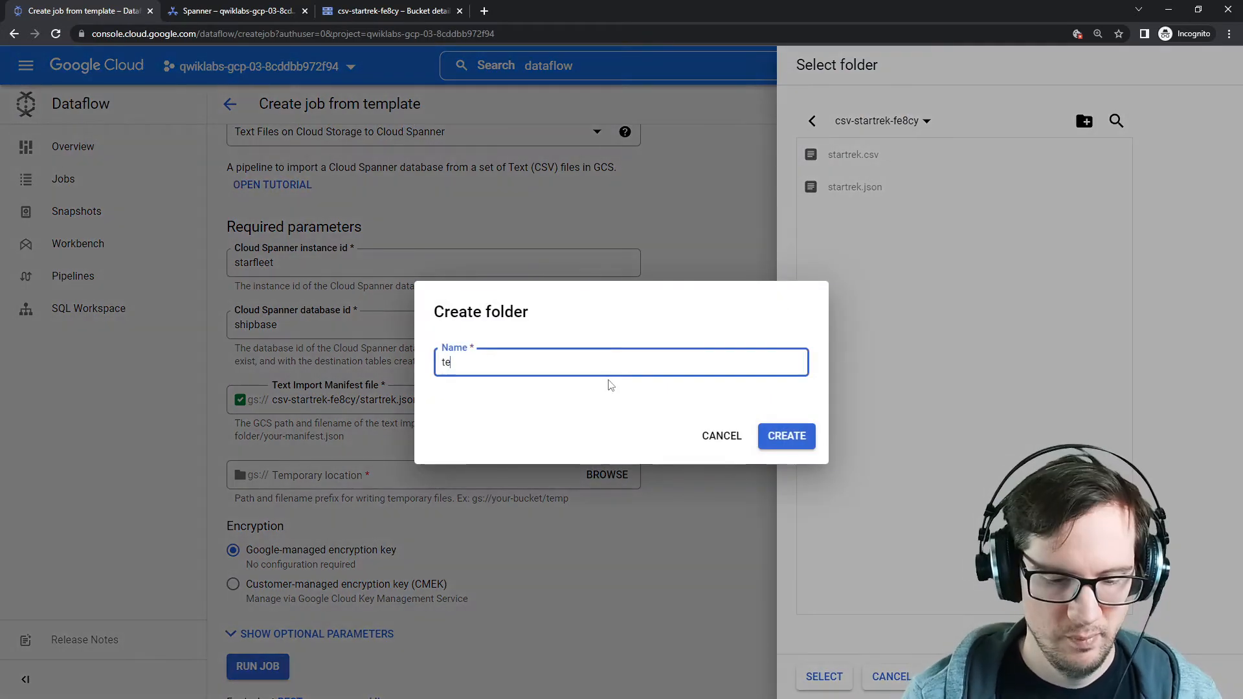
type("mp")
left_click(787, 436)
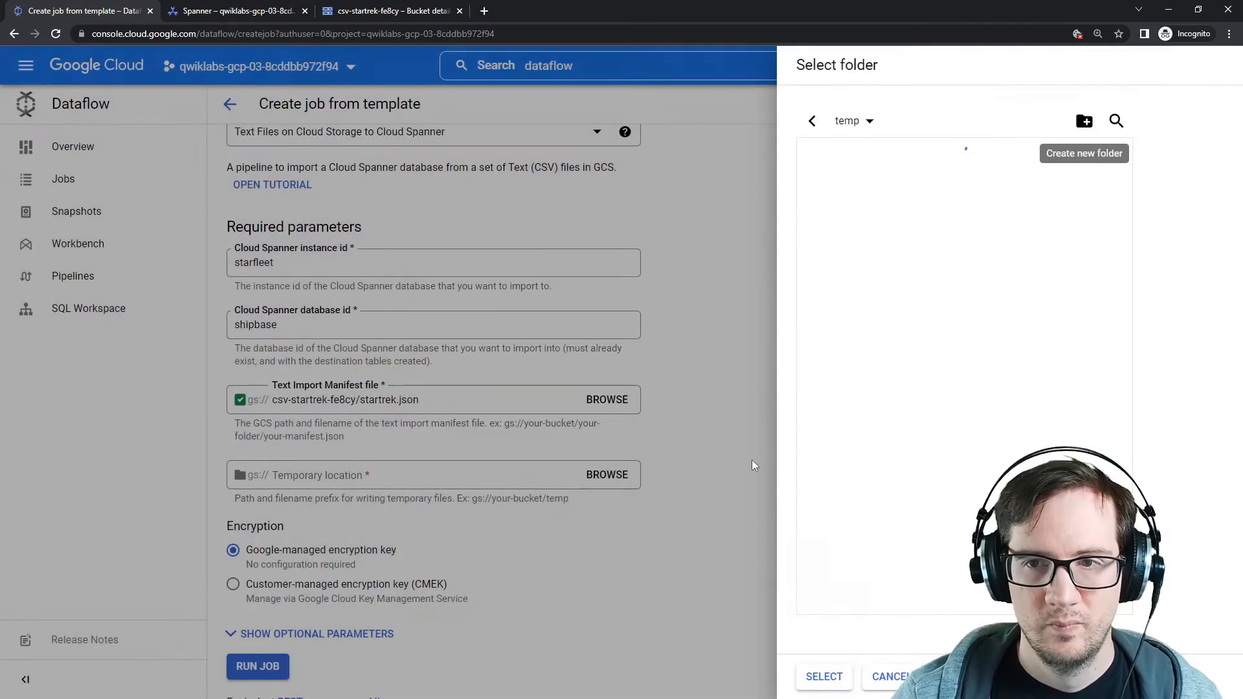
left_click(823, 677)
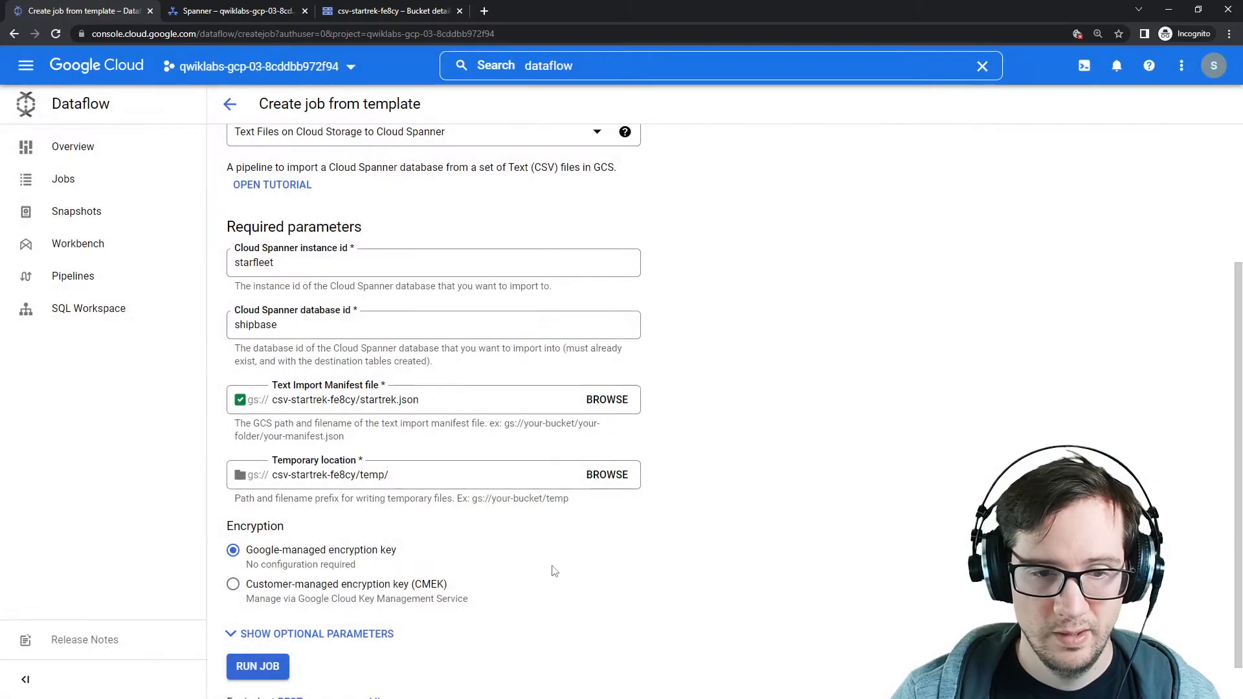
Run the import job and dismiss the notice about force cancelling jobs.
scroll(368, 482, "down", 1)
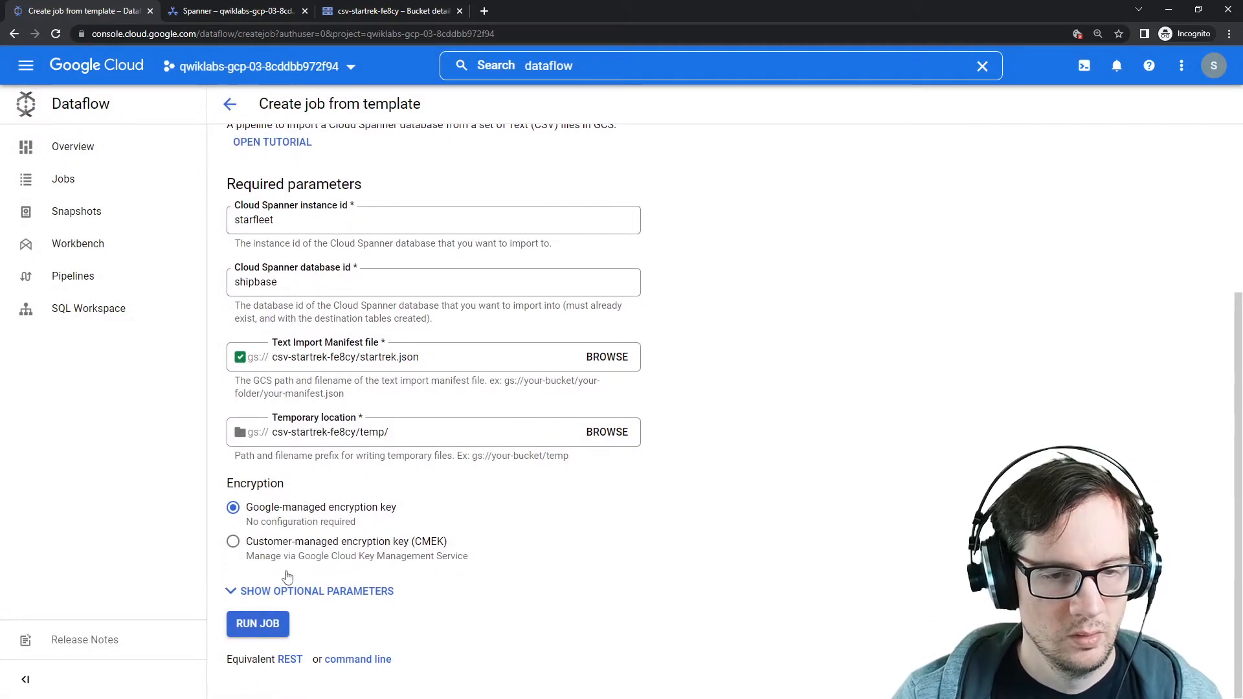
left_click(269, 625)
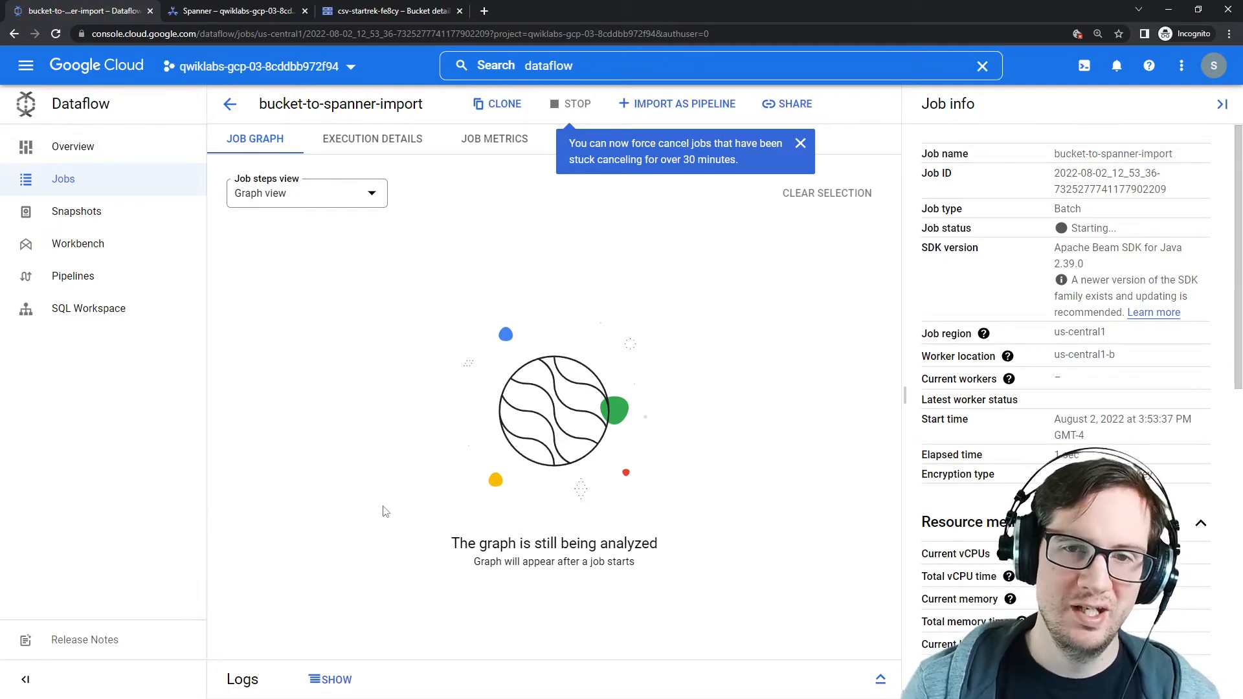
left_click(802, 147)
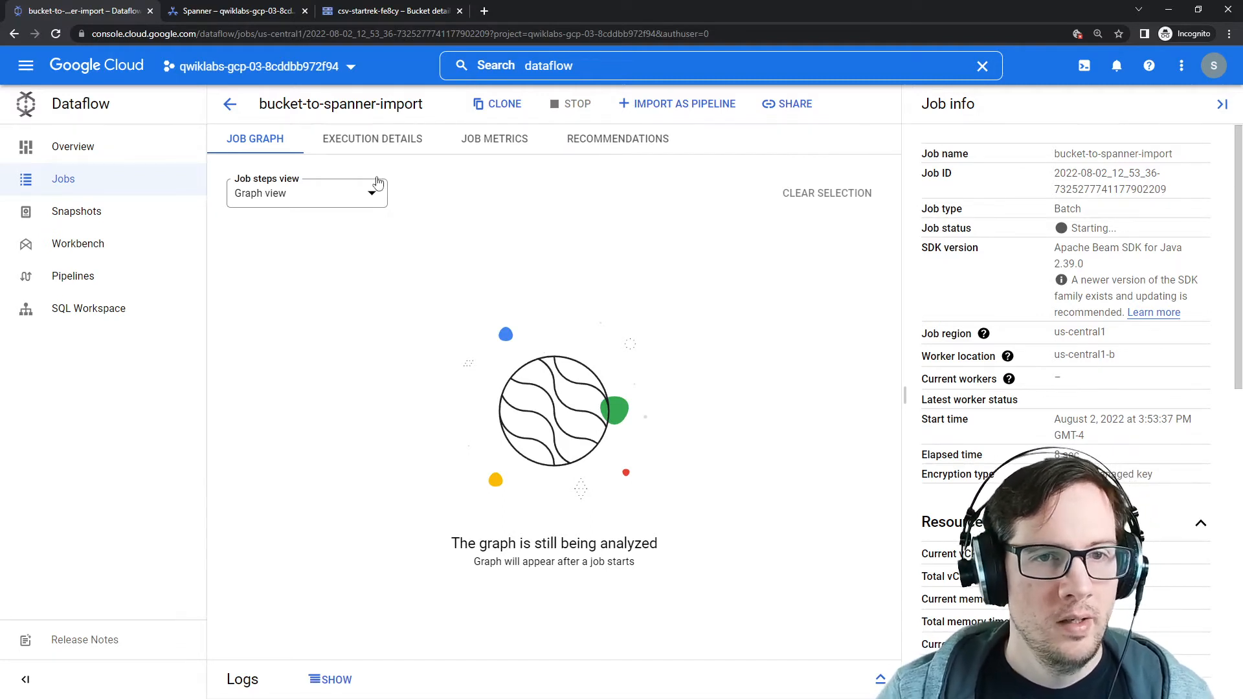
Reopen bucket-to-spanner-import from the jobs list and inspect its steps in table and graph view, including the TextImportTransform stages.
left_click(230, 104)
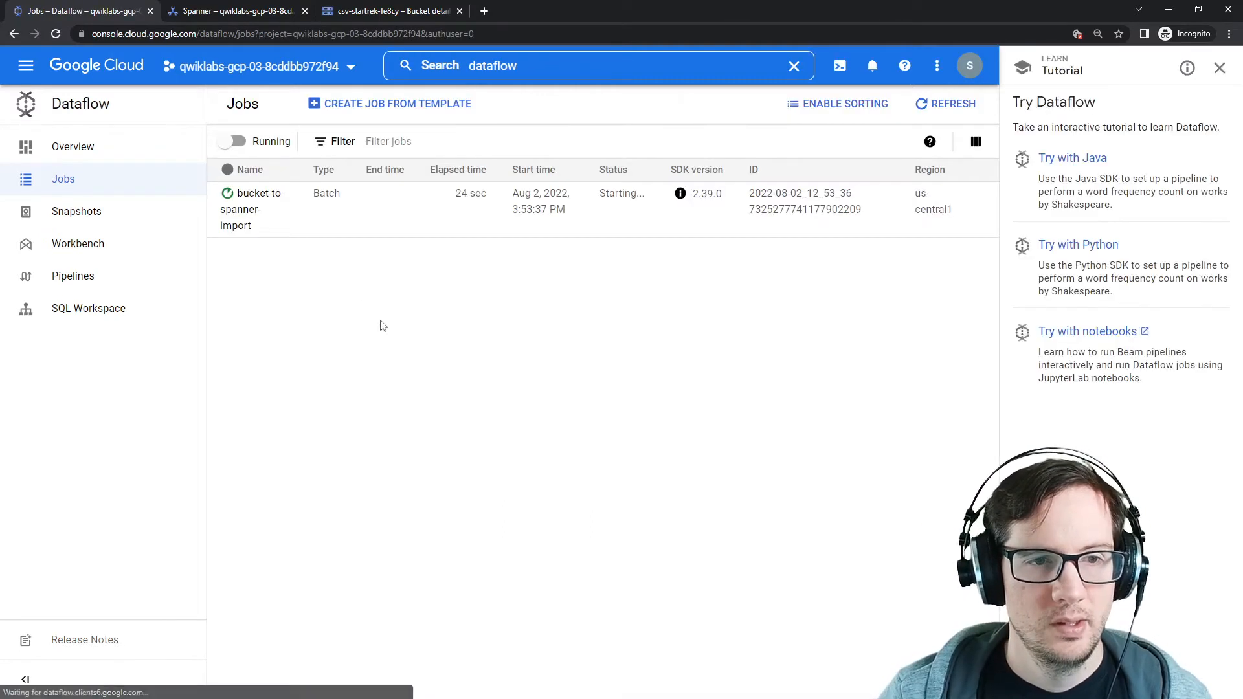
left_click(249, 209)
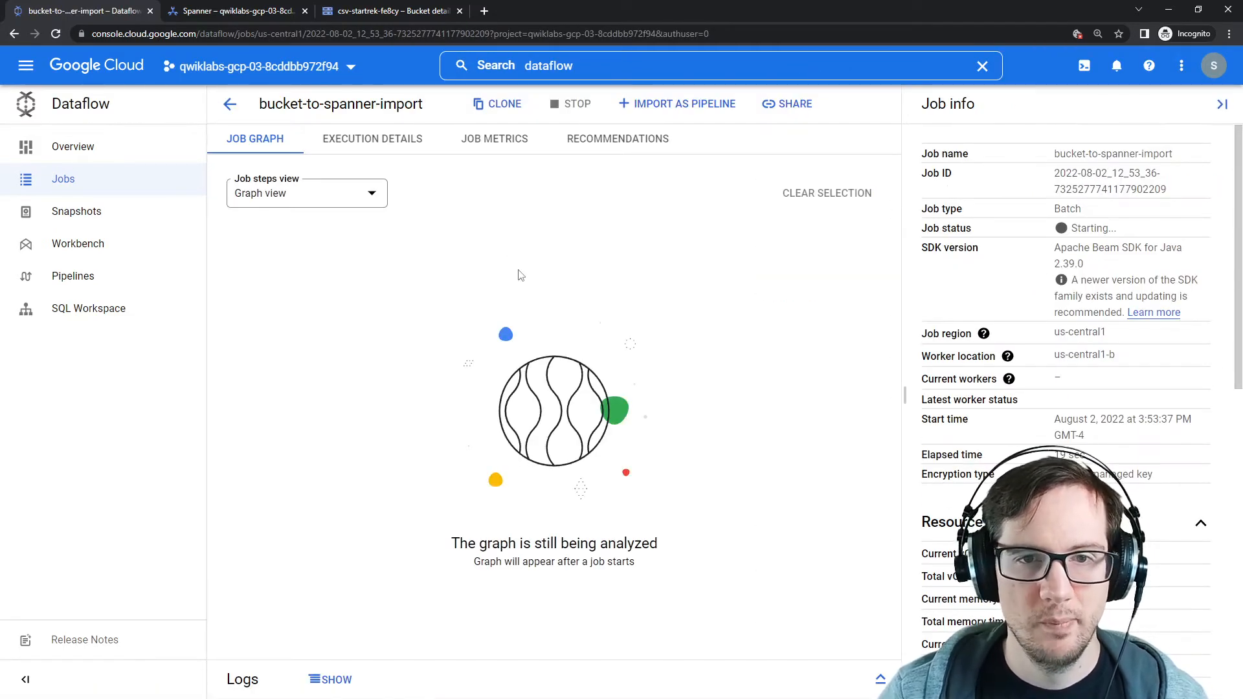
left_click(364, 193)
left_click(326, 227)
left_click(338, 196)
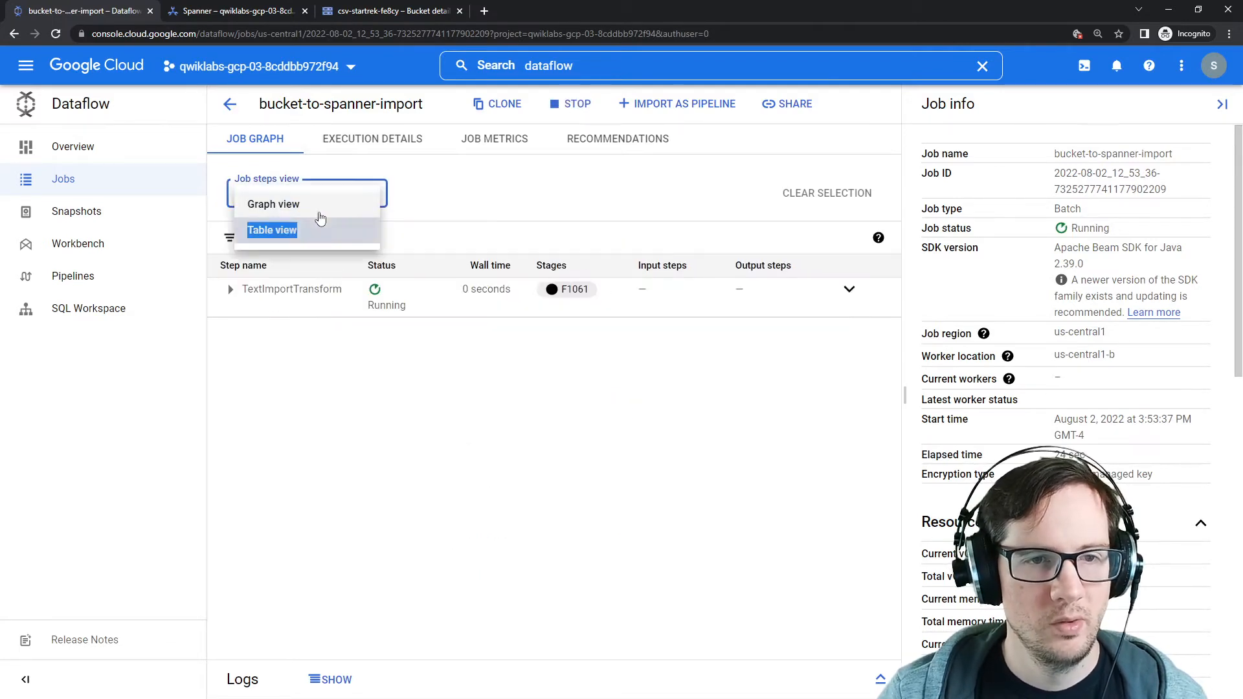
left_click(318, 204)
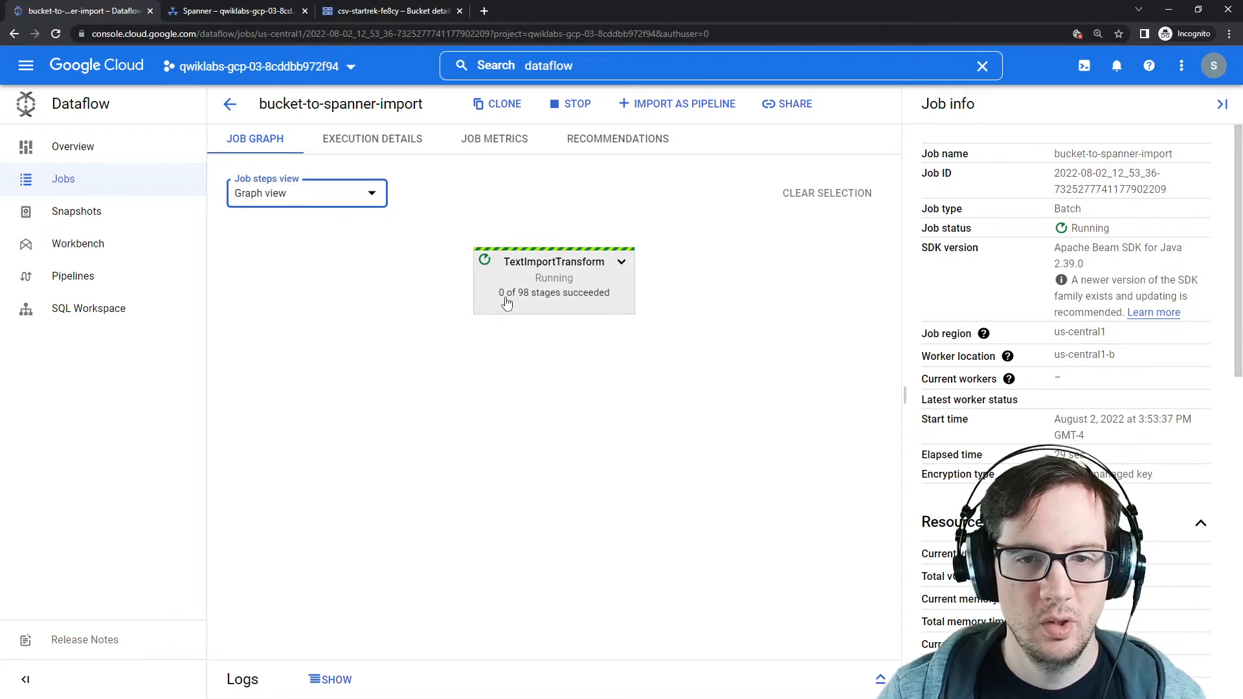
left_click(558, 302)
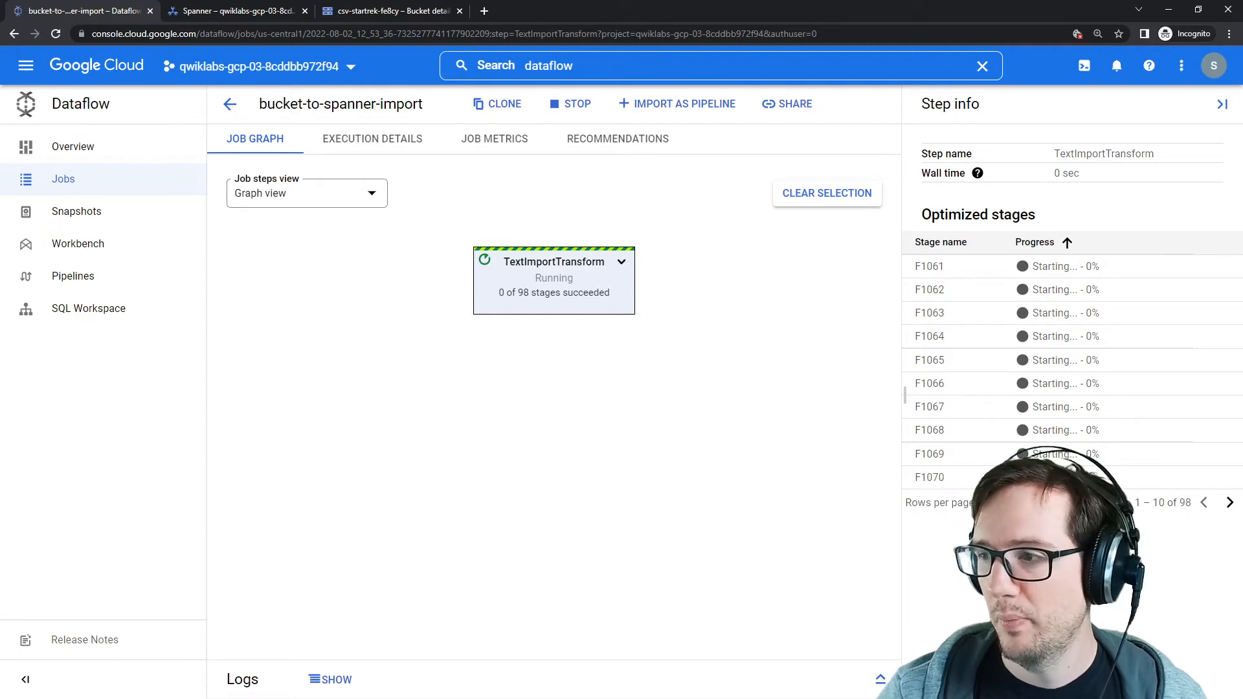
Bring the lab instructions window into view and check the progress of the Google Clout Challenge assessment.
left_click_drag(1242, 73, 839, 89)
scroll(756, 411, "down", 15)
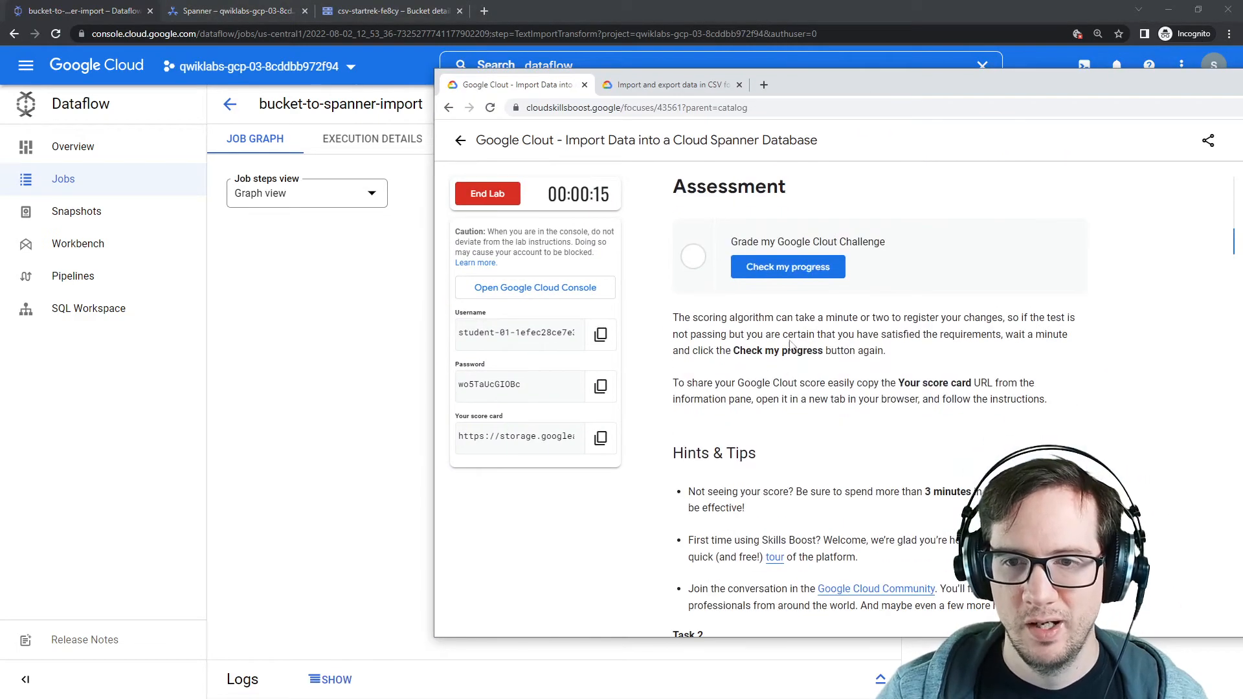
left_click(788, 267)
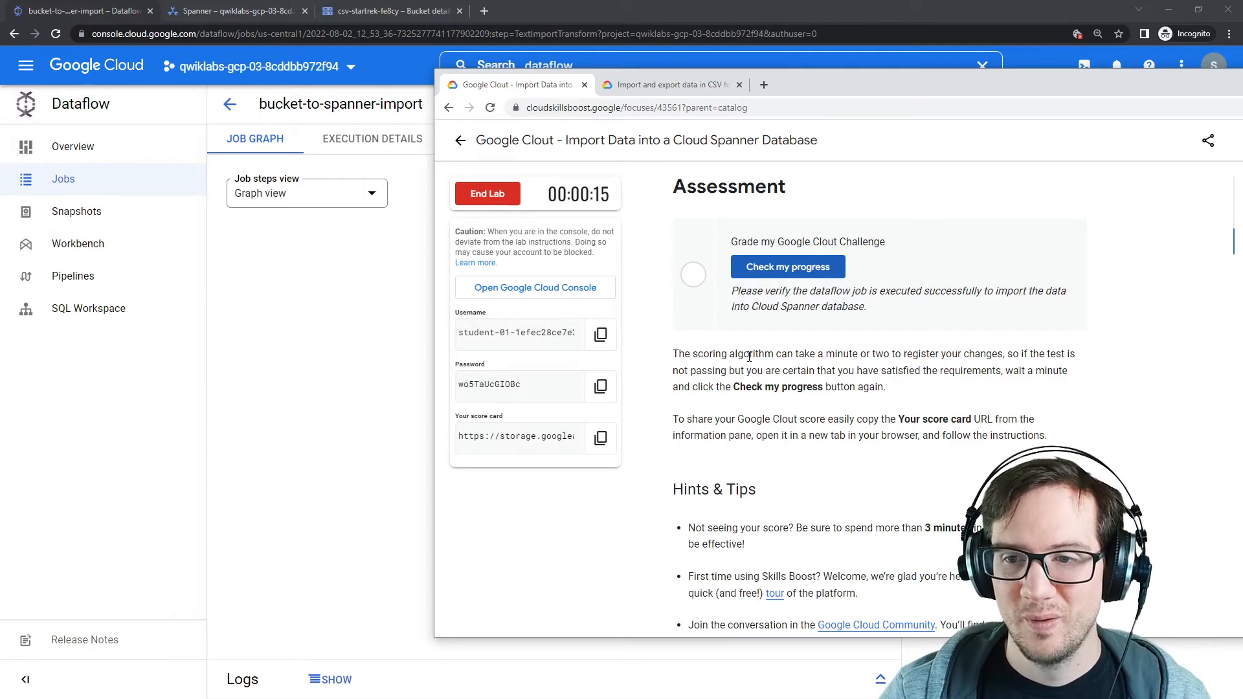
Reload the Google Clout lab page and move its window out of the way.
scroll(754, 301, "up", 10)
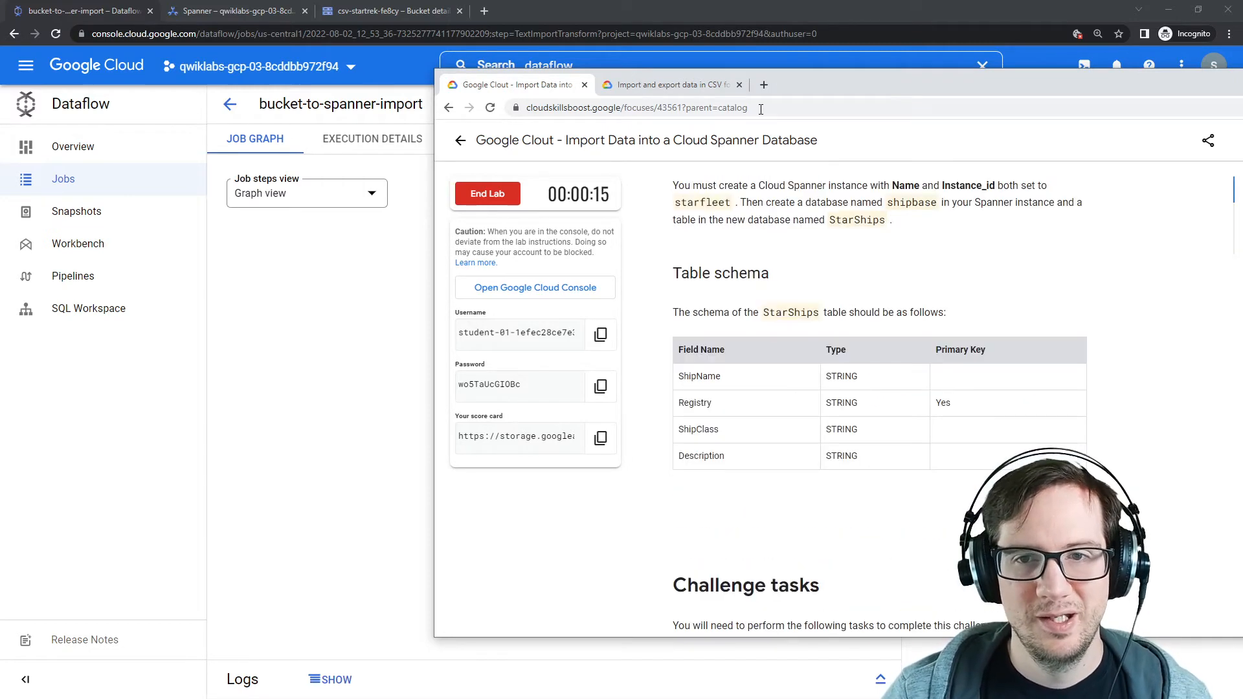
left_click(766, 103)
key("Return")
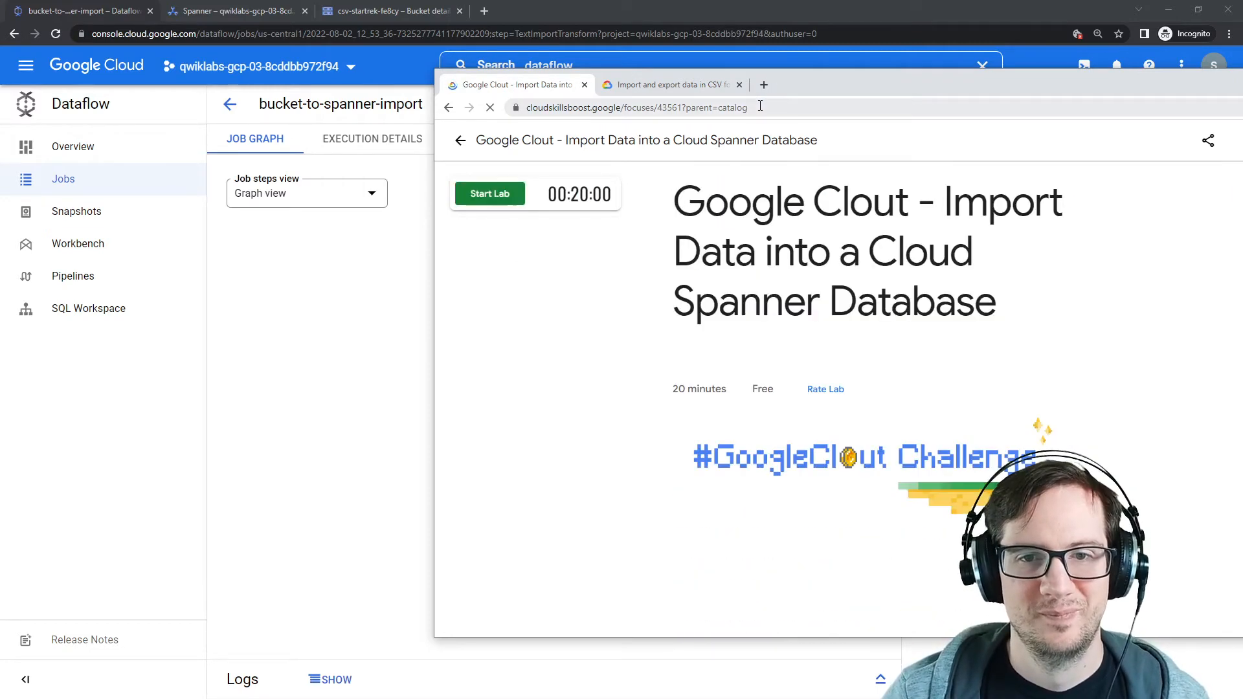
left_click_drag(801, 84, 1242, 91)
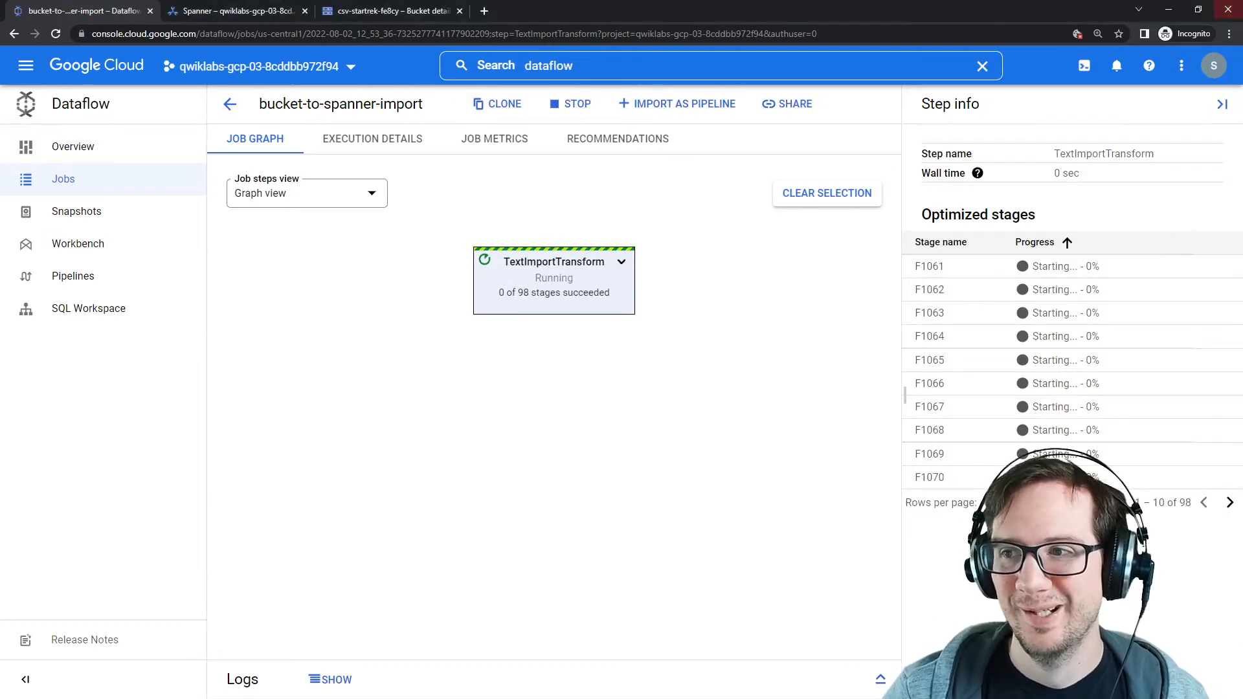
Close the old console window, bring the lab instructions window back and start the Cloud Spanner import lab again.
left_click(1227, 9)
left_click_drag(1242, 74, 503, 85)
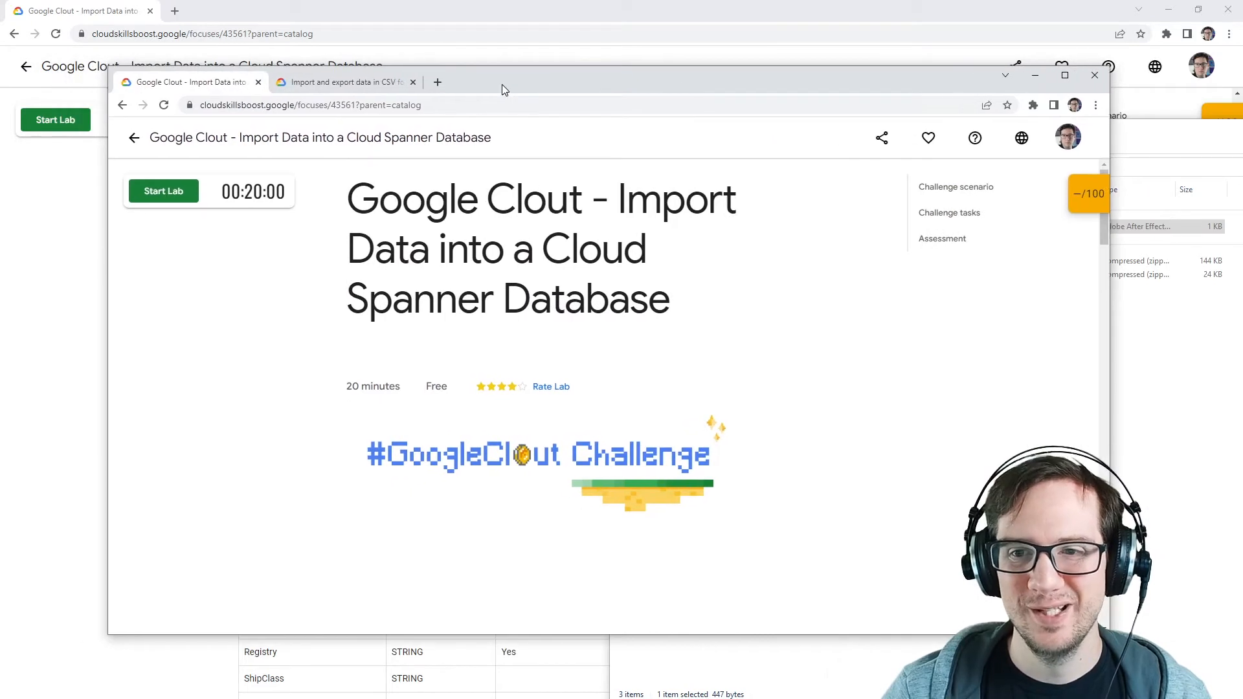
left_click(165, 201)
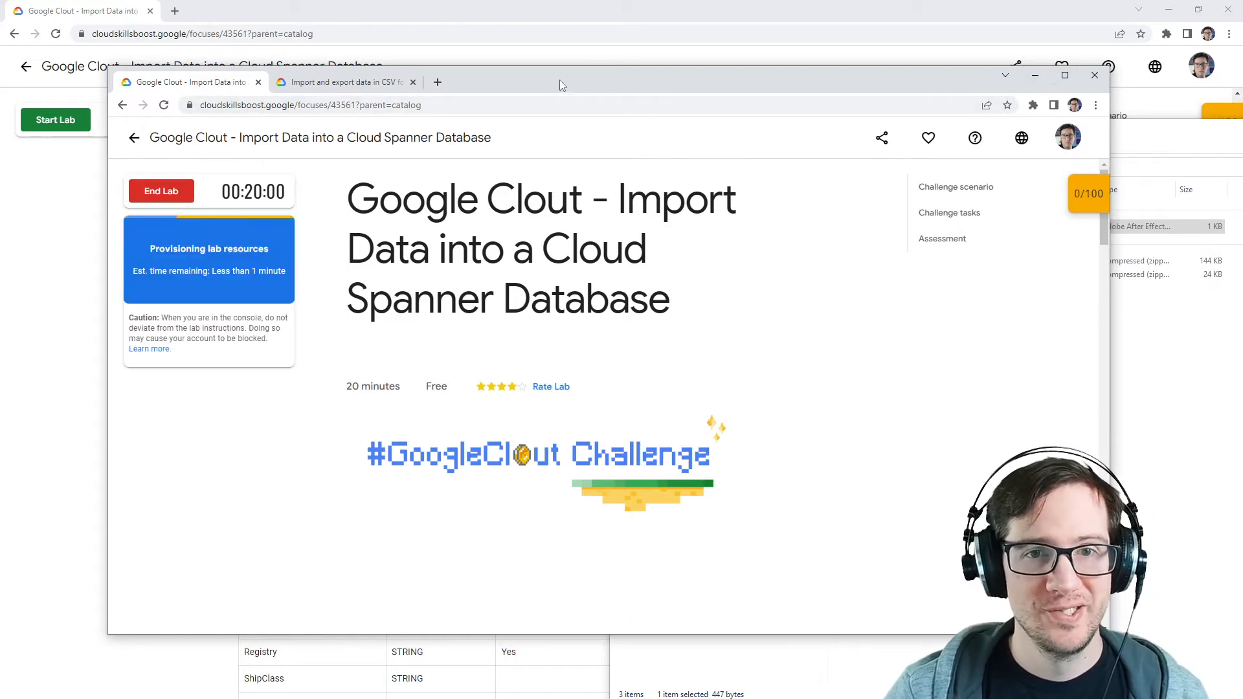
left_click_drag(559, 80, 554, 67)
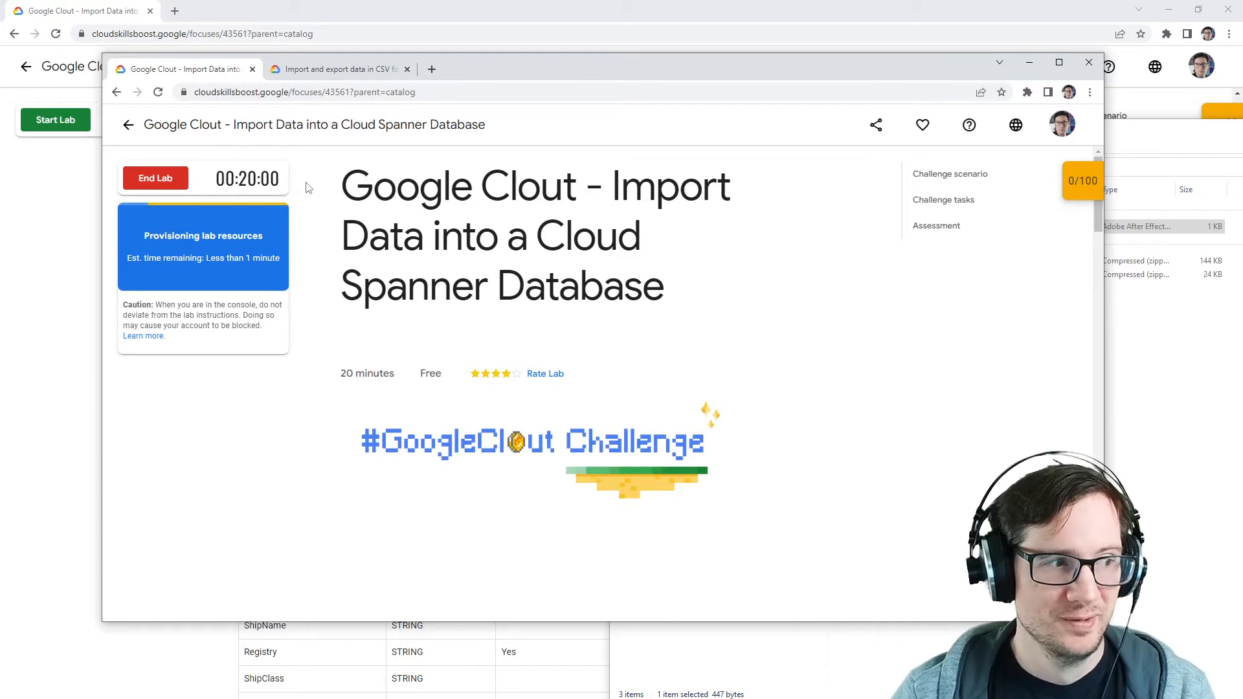
left_click_drag(585, 61, 626, 51)
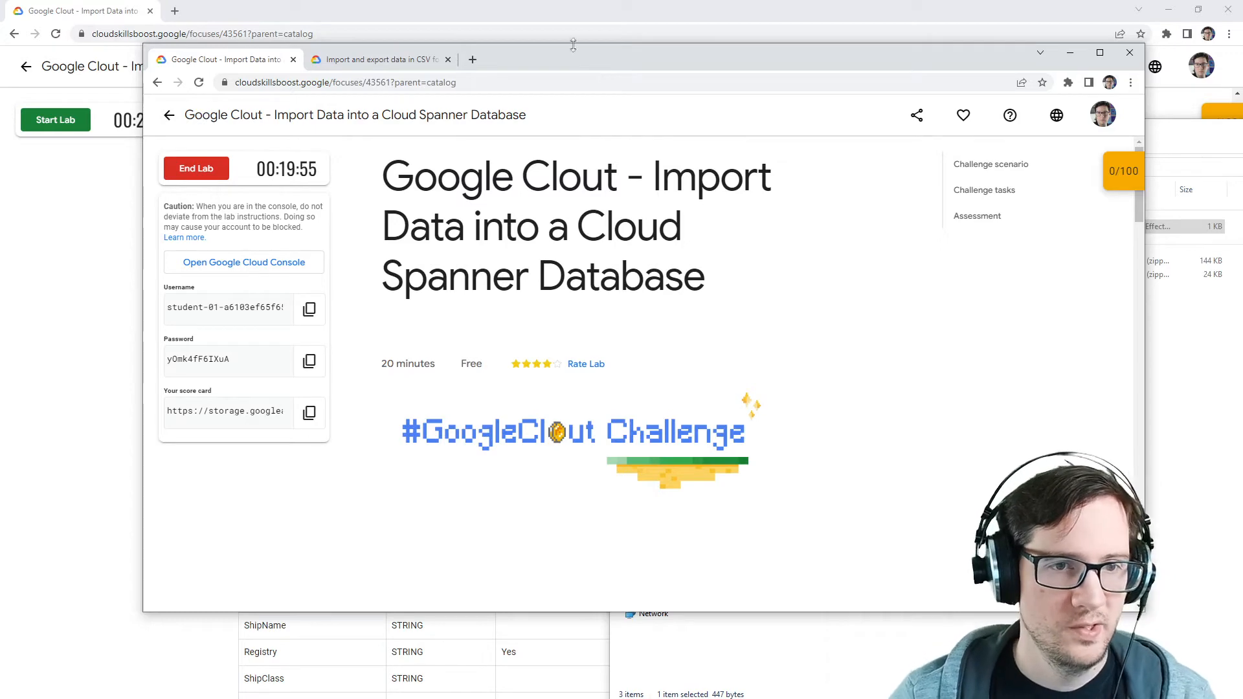
Open the new lab's Google Cloud console in an incognito window and sign in with the student e-mail and account password.
right_click(276, 270)
left_click(336, 301)
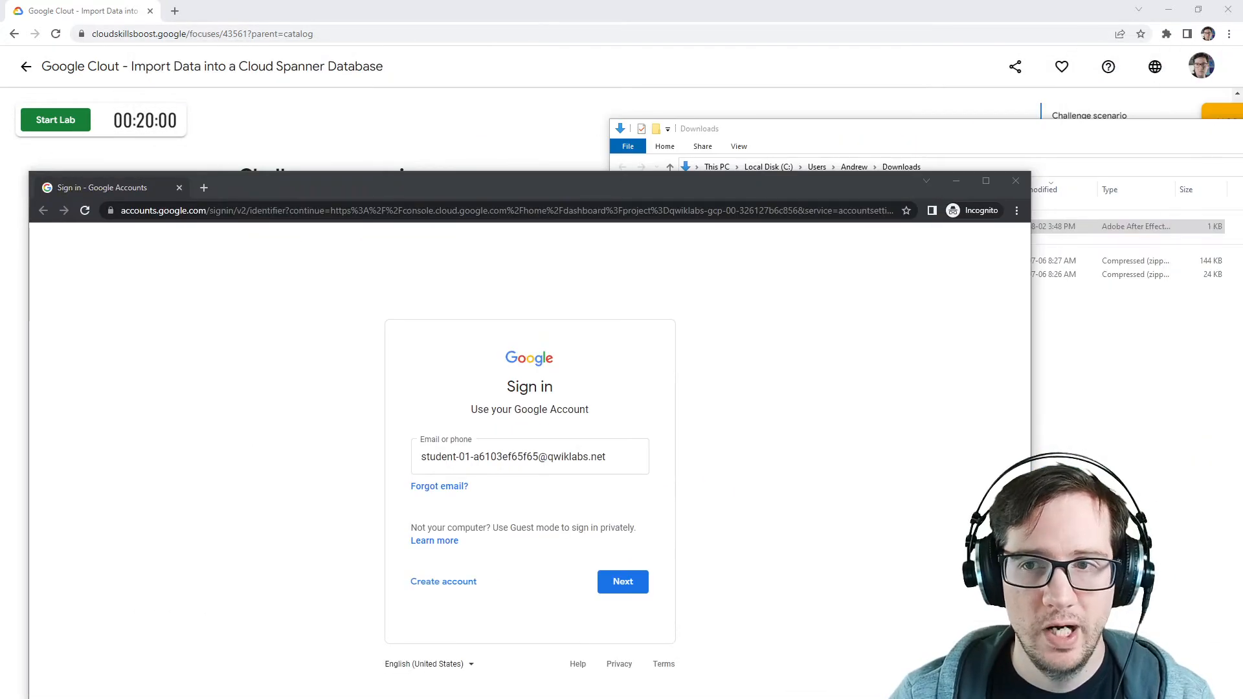
left_click(985, 181)
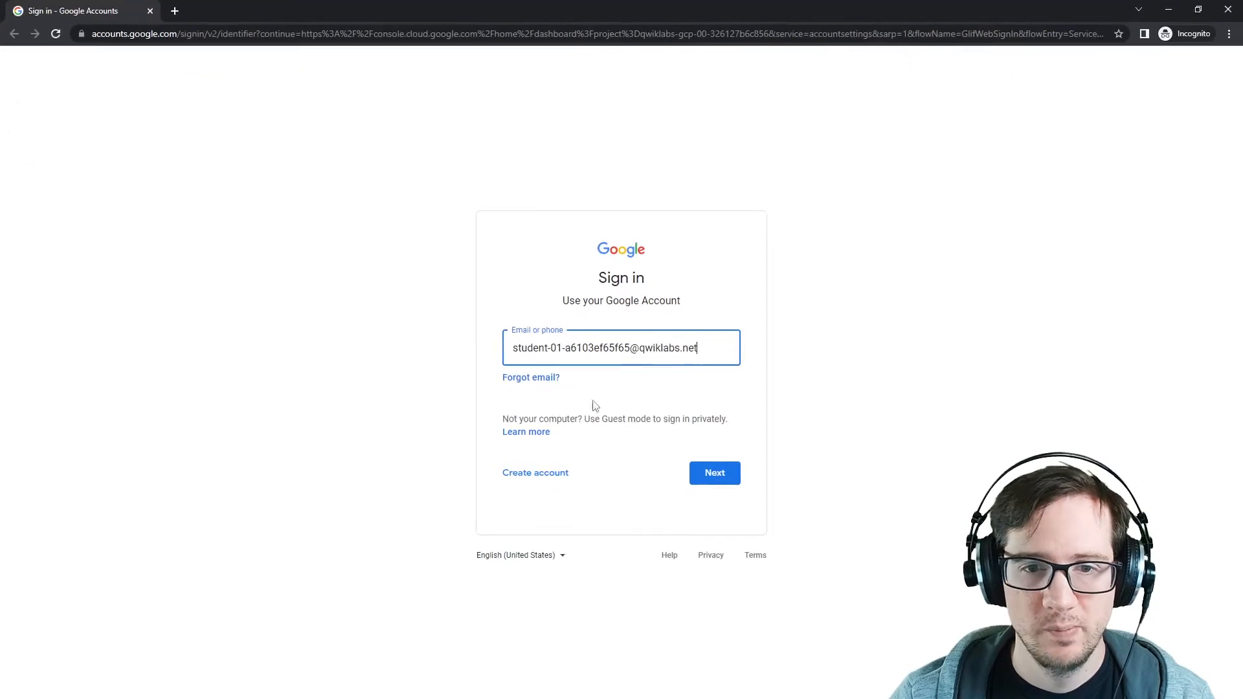
left_click(710, 478)
left_click(666, 366)
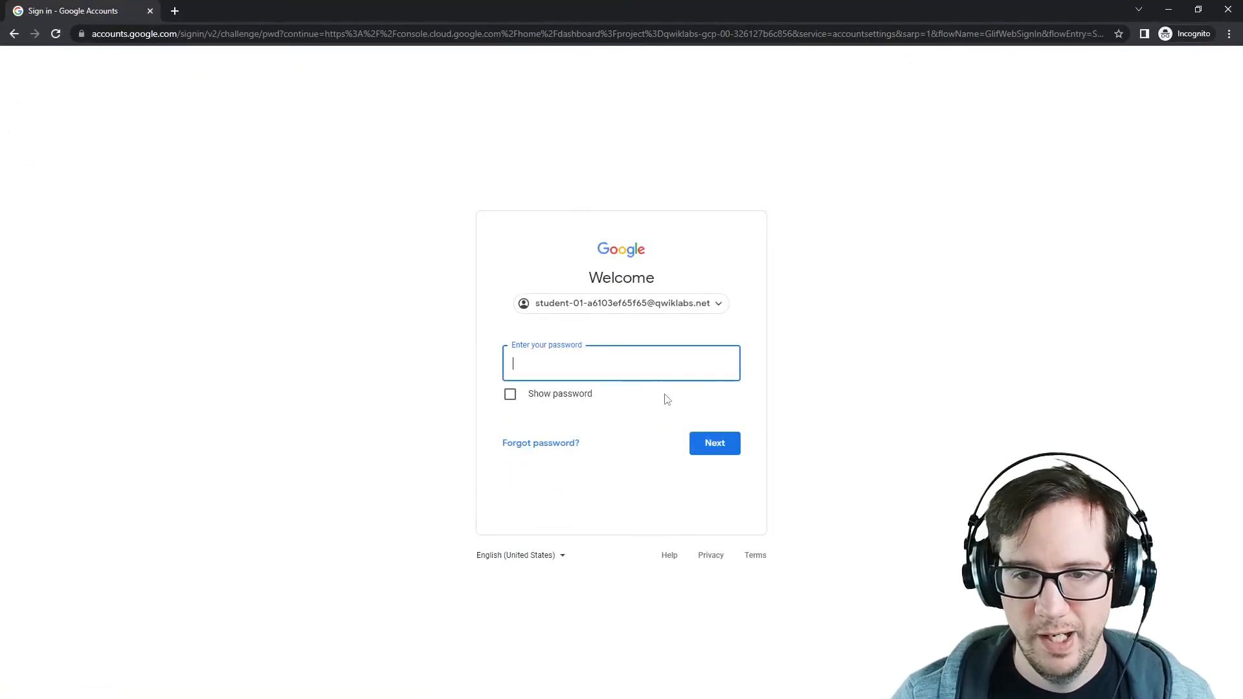
key("ctrl+v")
left_click(708, 445)
Complete the new account's welcome prompts by agreeing to the Google Cloud Platform Terms of Service without e-mail updates.
left_click(611, 404)
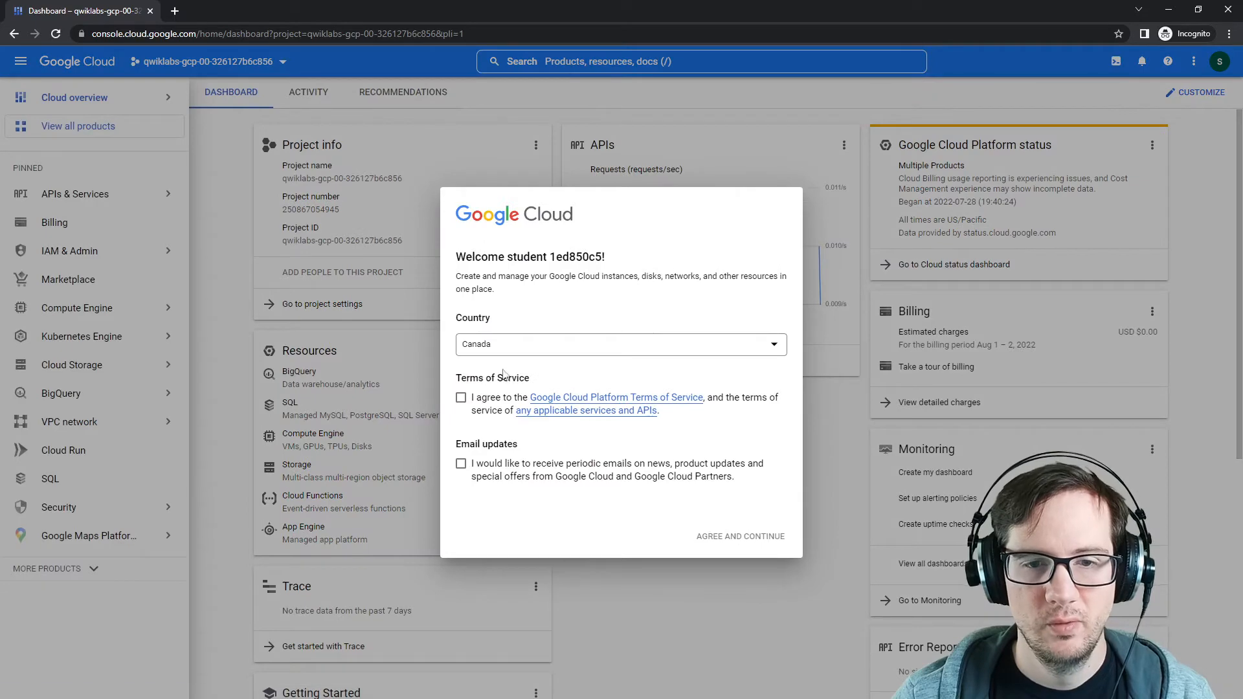
left_click(461, 399)
left_click(733, 536)
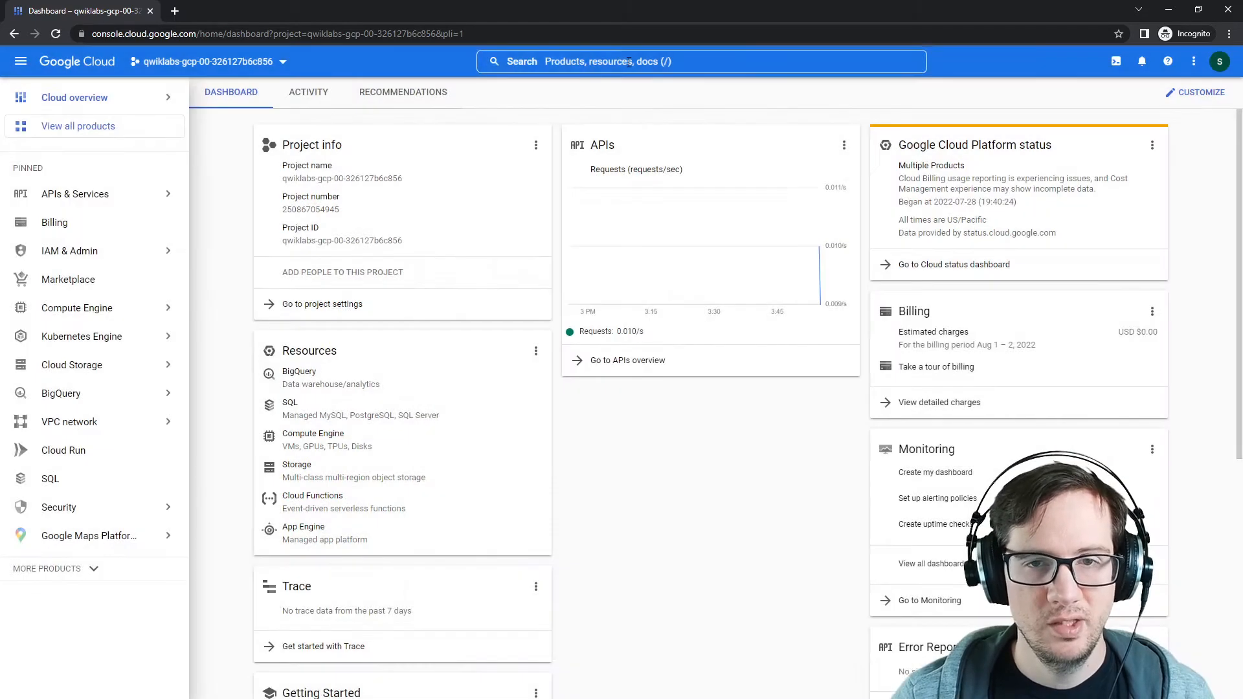
Search the console for spanner, open the Spanner instances page and dismiss the processing units announcement.
left_click(628, 62)
type("spanner")
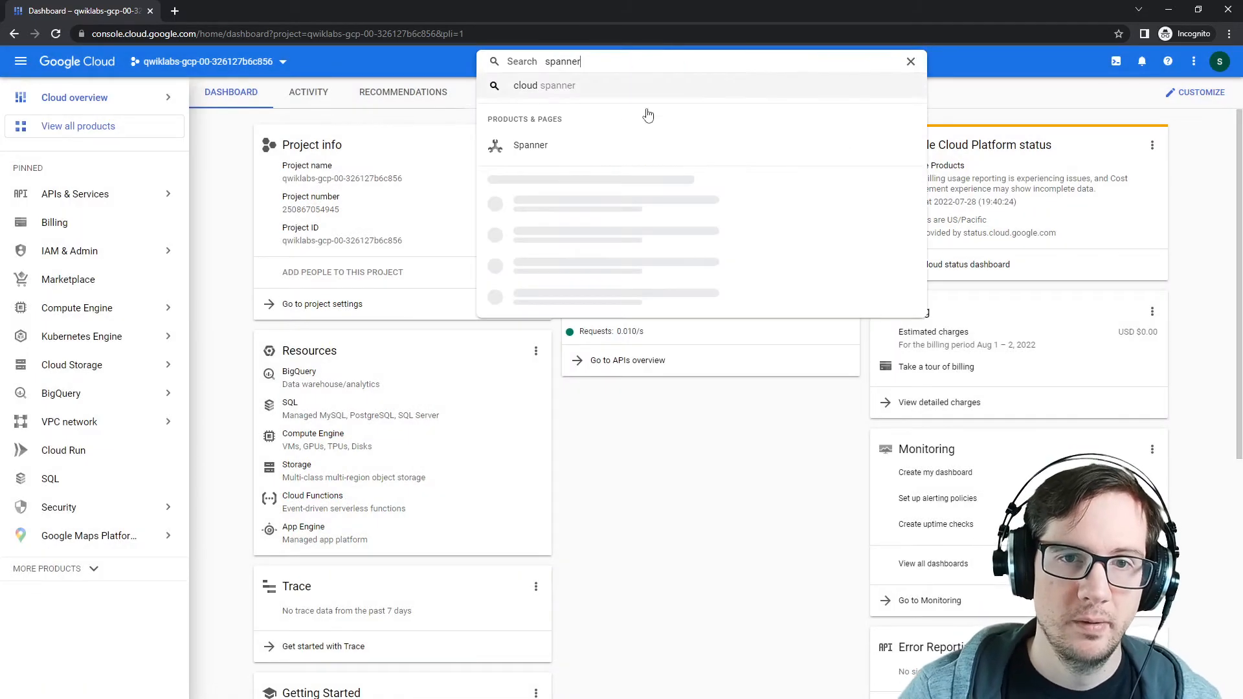
left_click(648, 145)
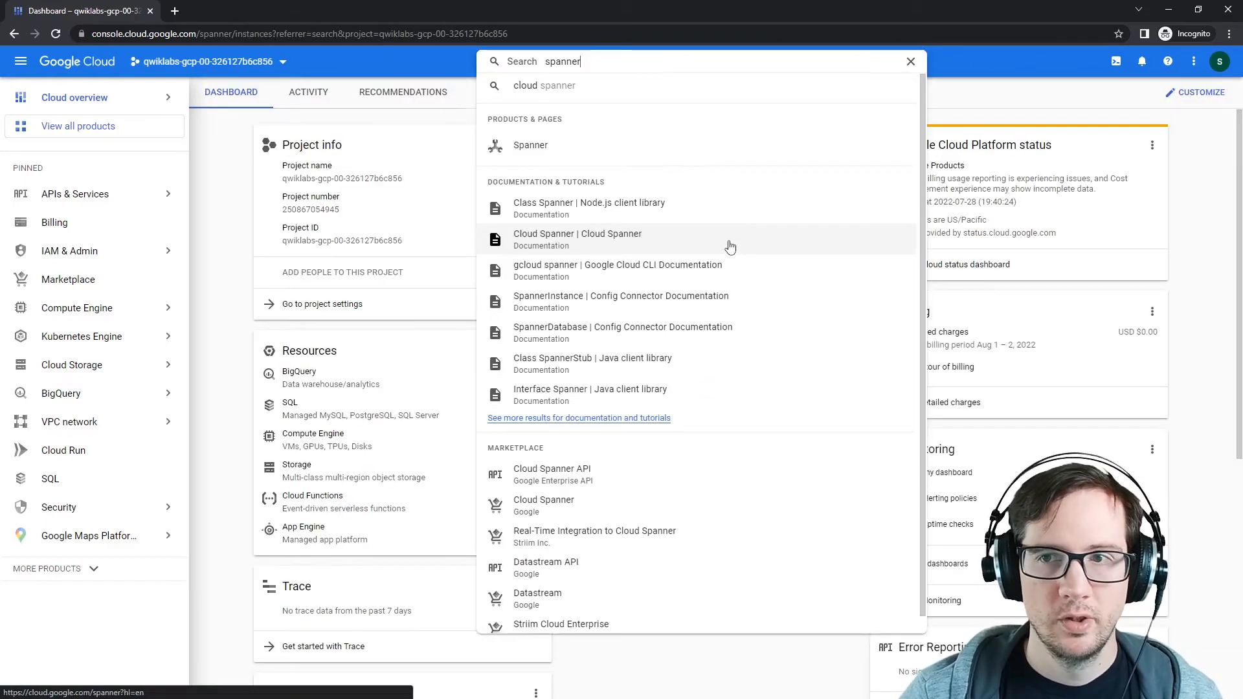
left_click(632, 91)
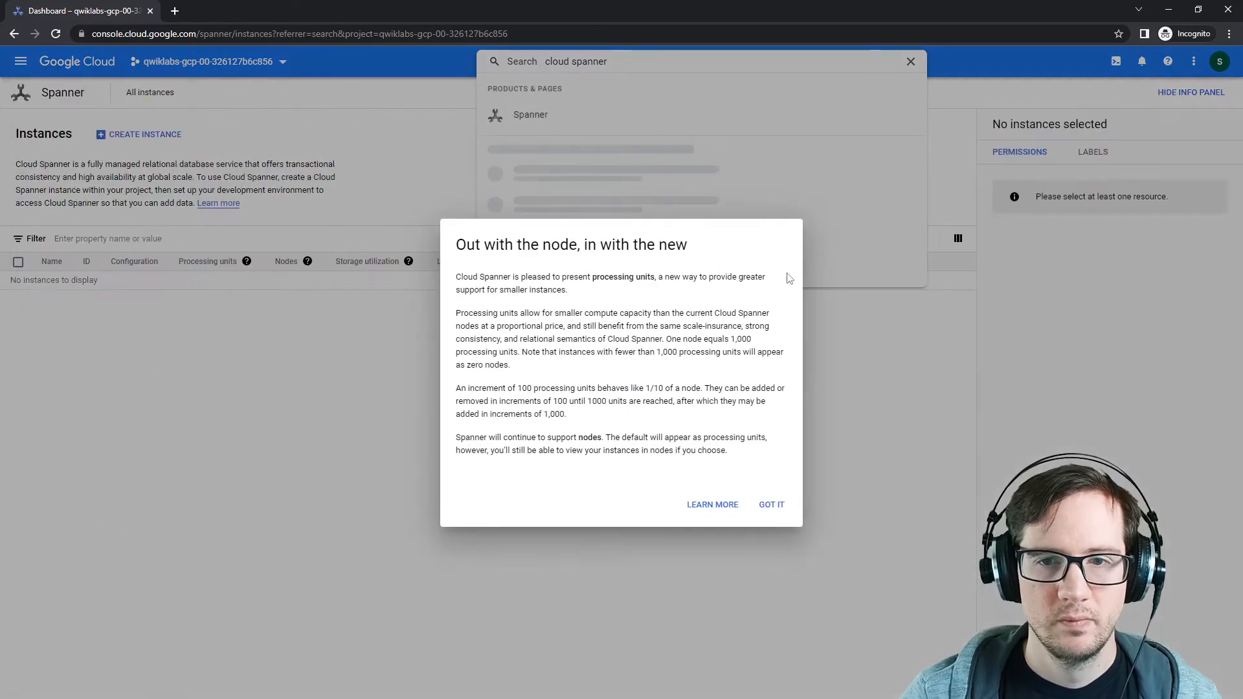
left_click(771, 504)
left_click(908, 63)
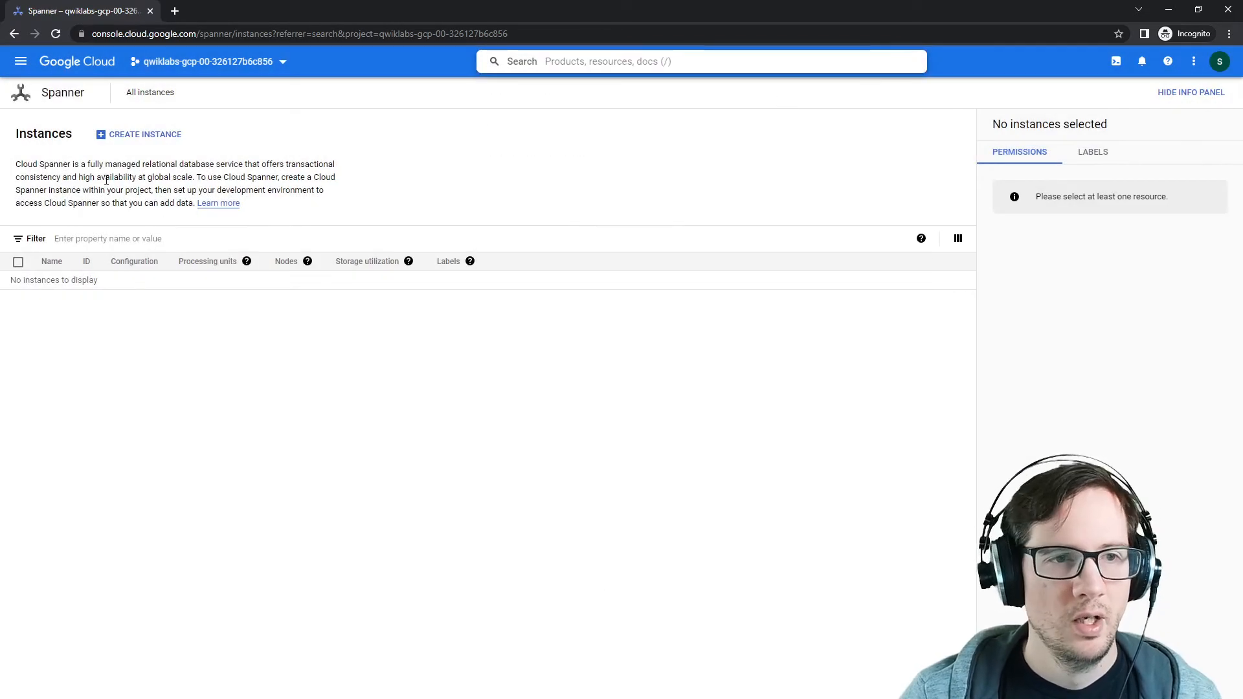
Start creating a Spanner instance with the name startrek and the ID startrekstartrek.
left_click(139, 134)
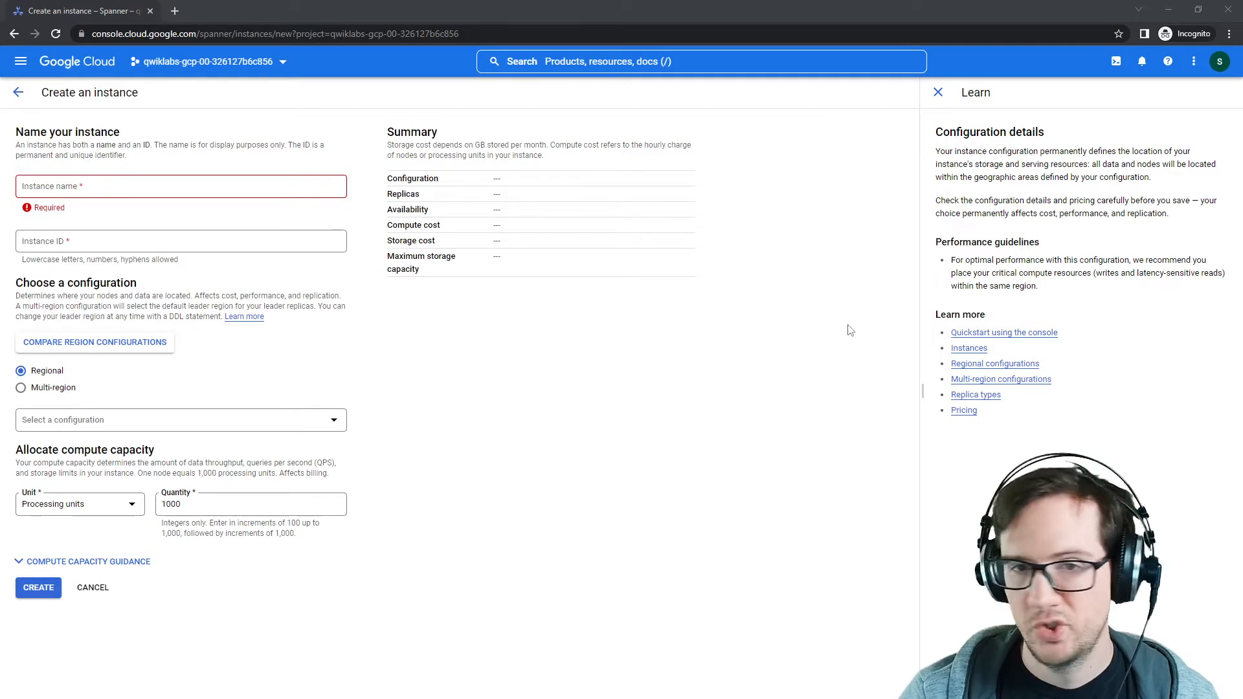
left_click(208, 183)
type("startrek")
left_click(117, 239)
type("startrek")
left_click(278, 382)
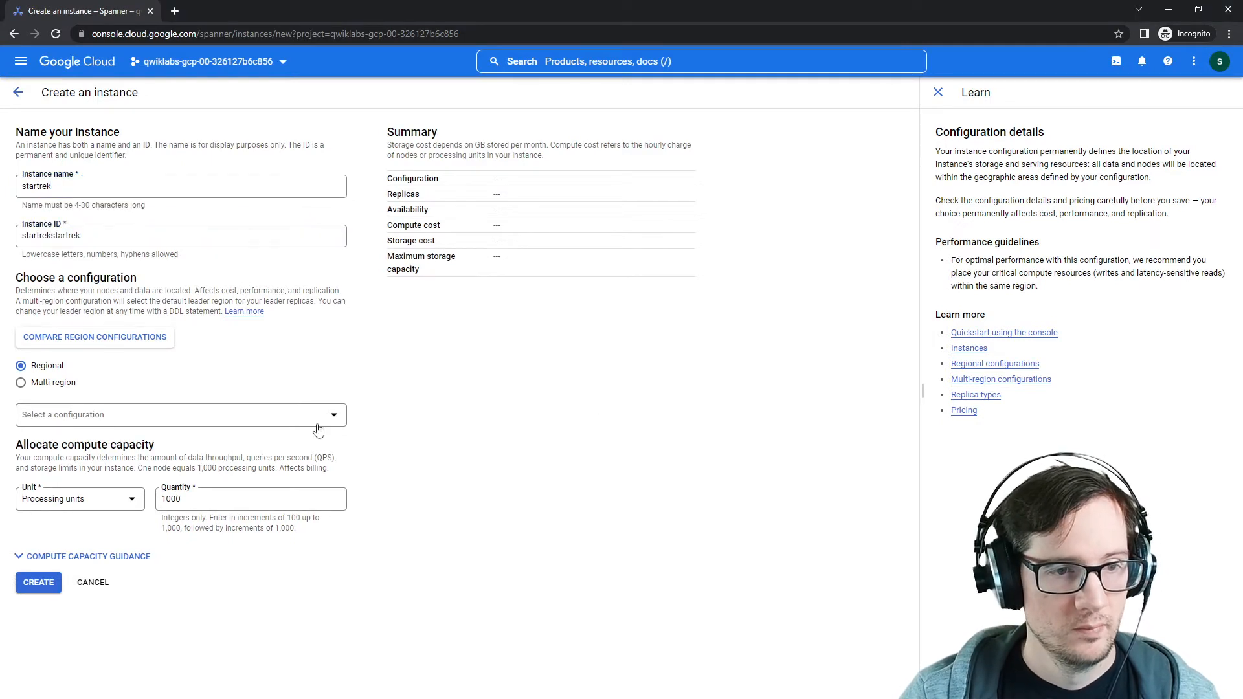
Set the instance's regional configuration to us-central1 (Iowa).
left_click(65, 417)
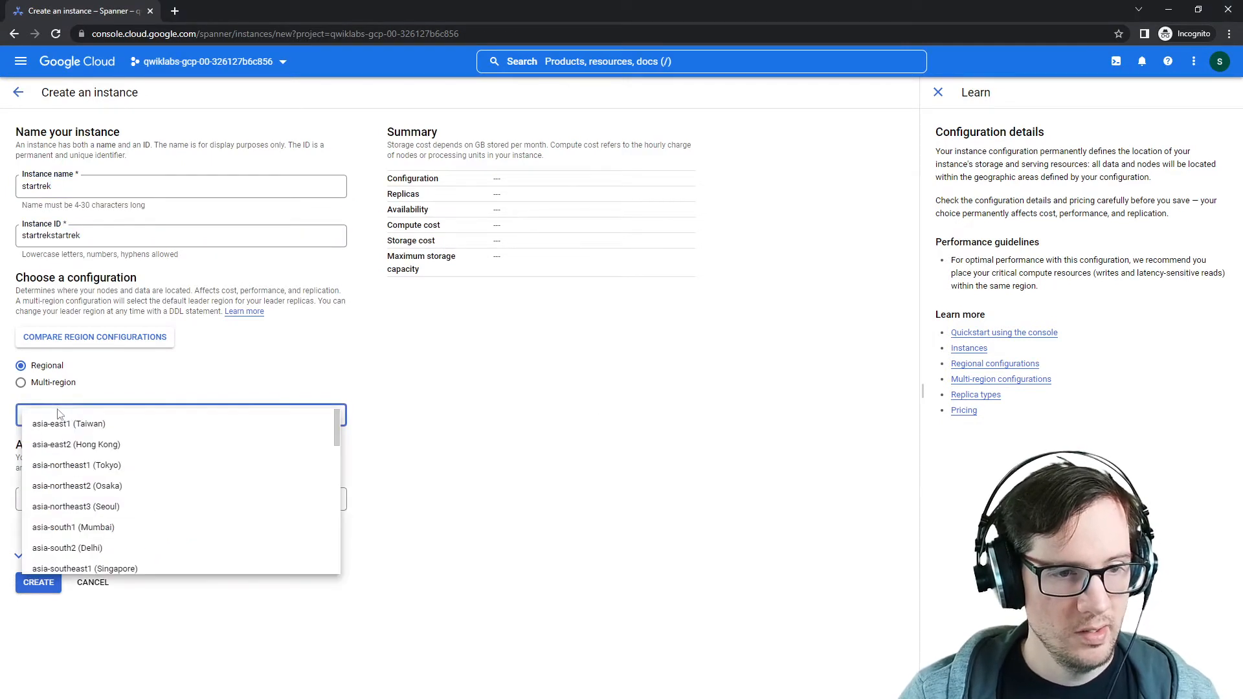
scroll(181, 488, "down", 6)
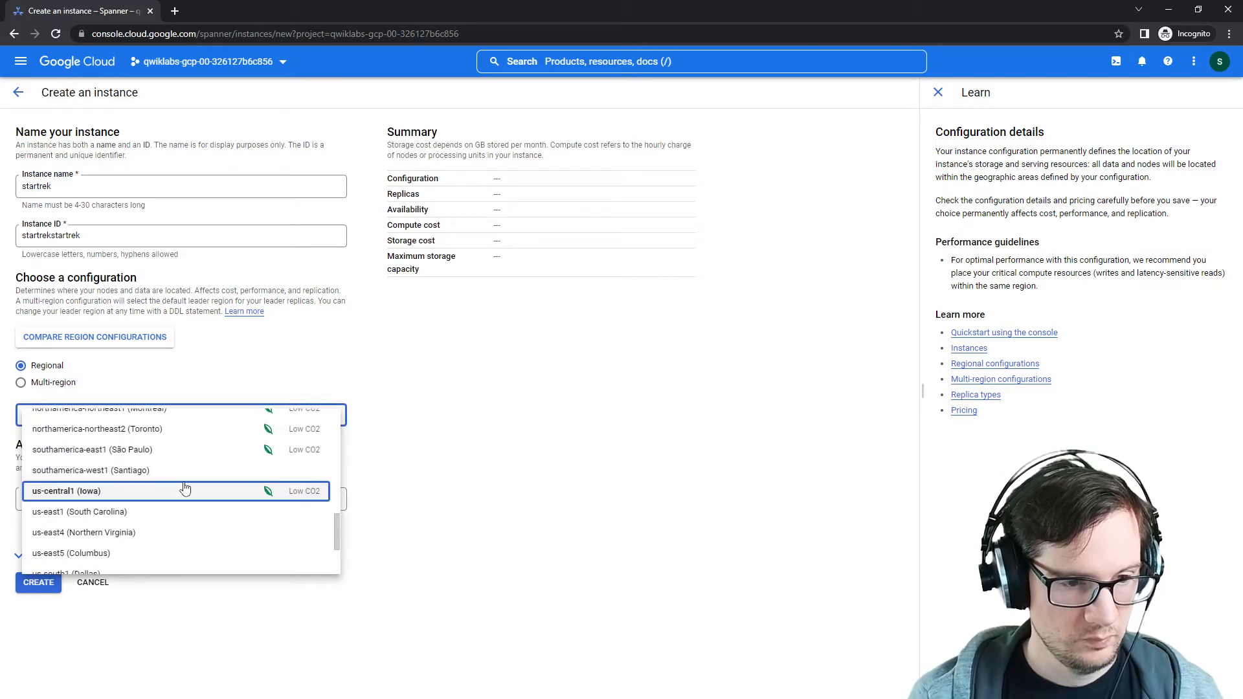
left_click(172, 491)
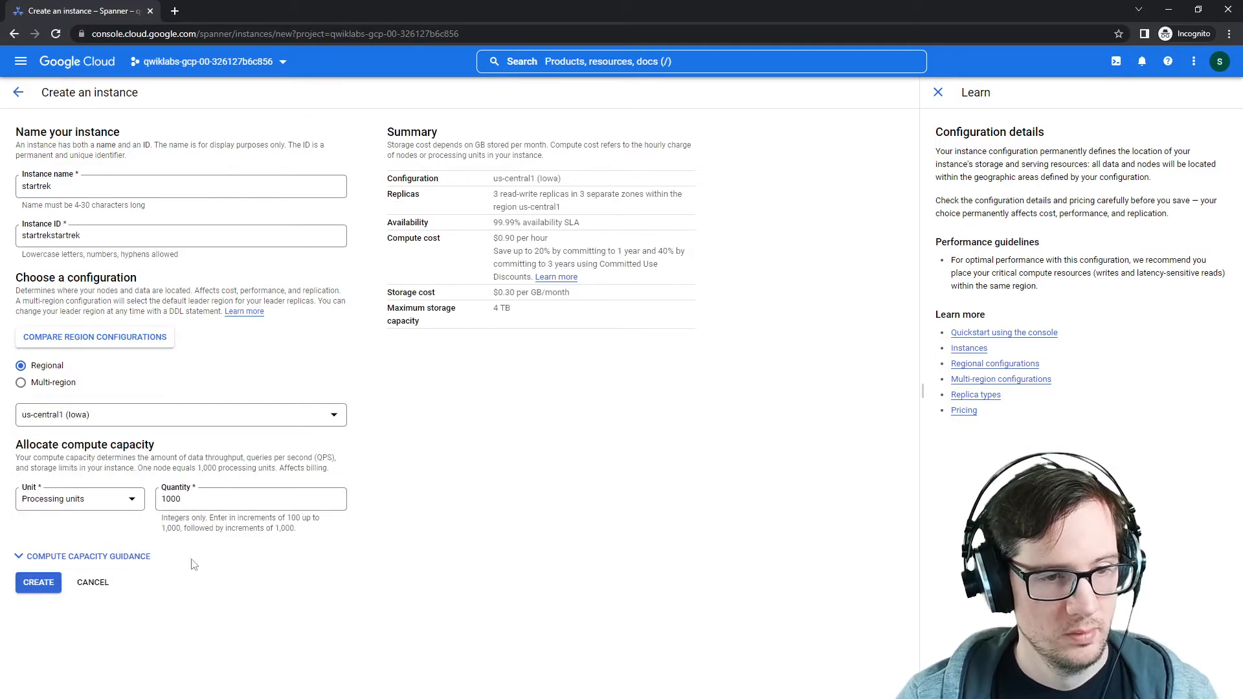
Open the console in a new tab, search for cloud storage and check the location of the csv-startrek-rbv1m bucket.
right_click(91, 63)
left_click(119, 73)
left_click(188, 19)
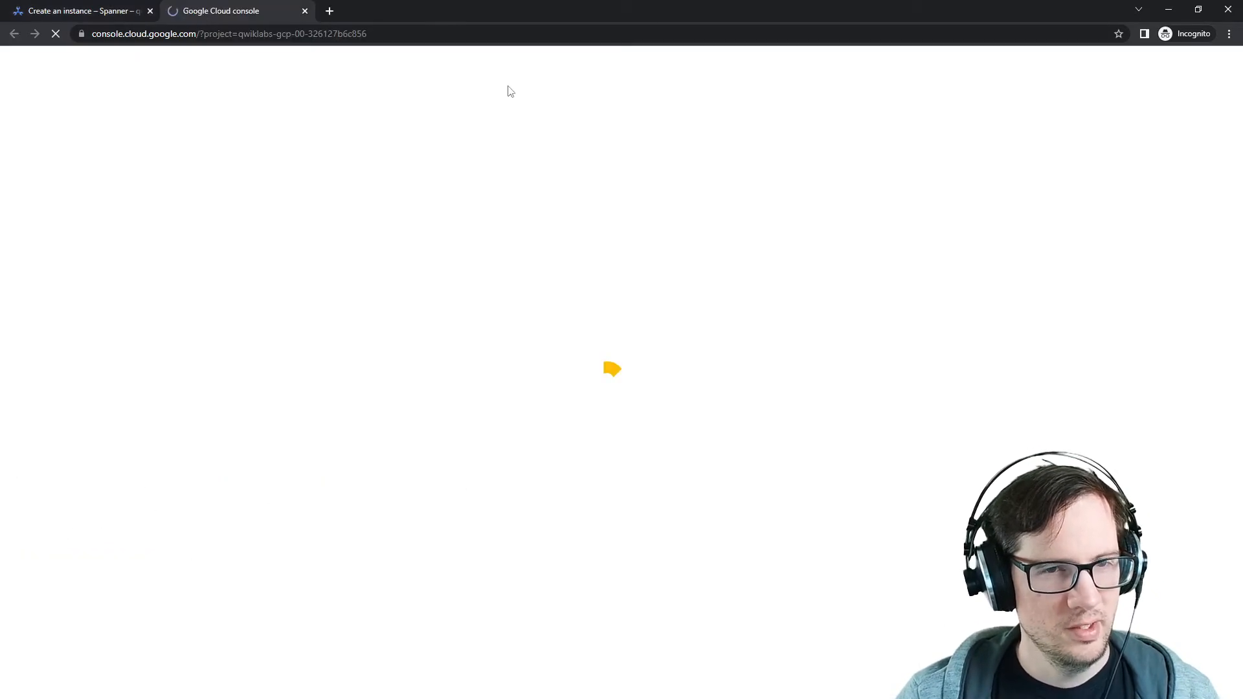
left_click(508, 67)
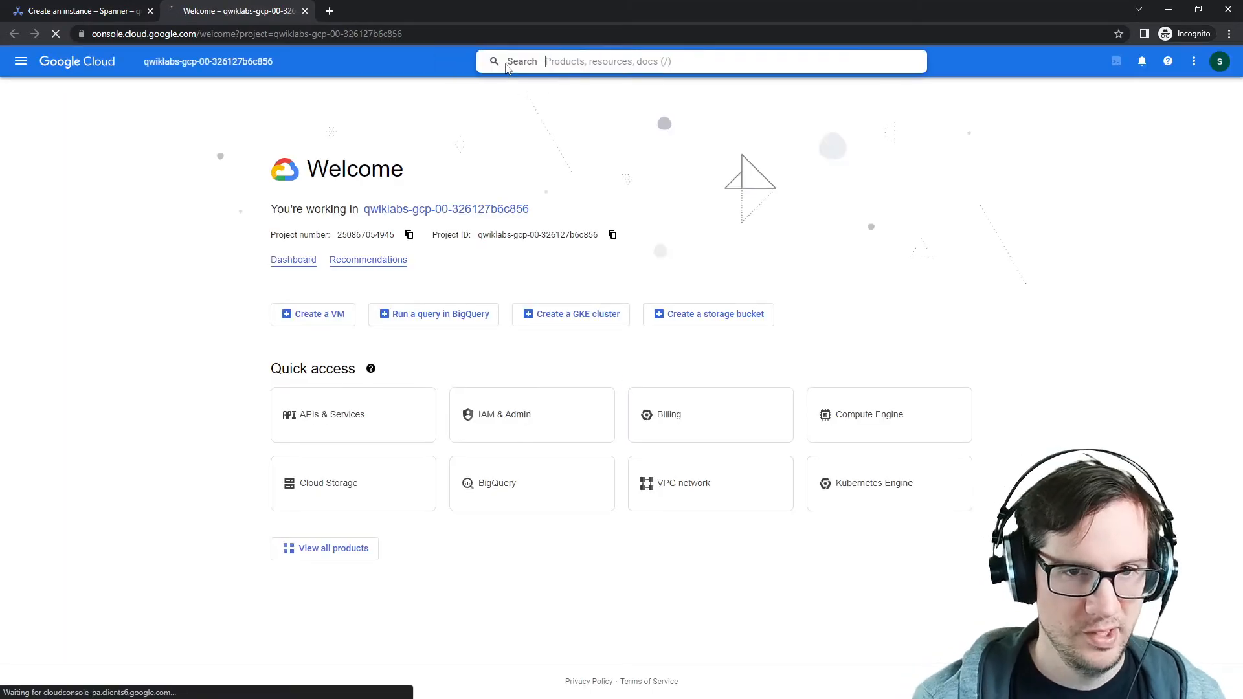
type("clopud")
key("BackSpace")
key("BackSpace")
key("BackSpace")
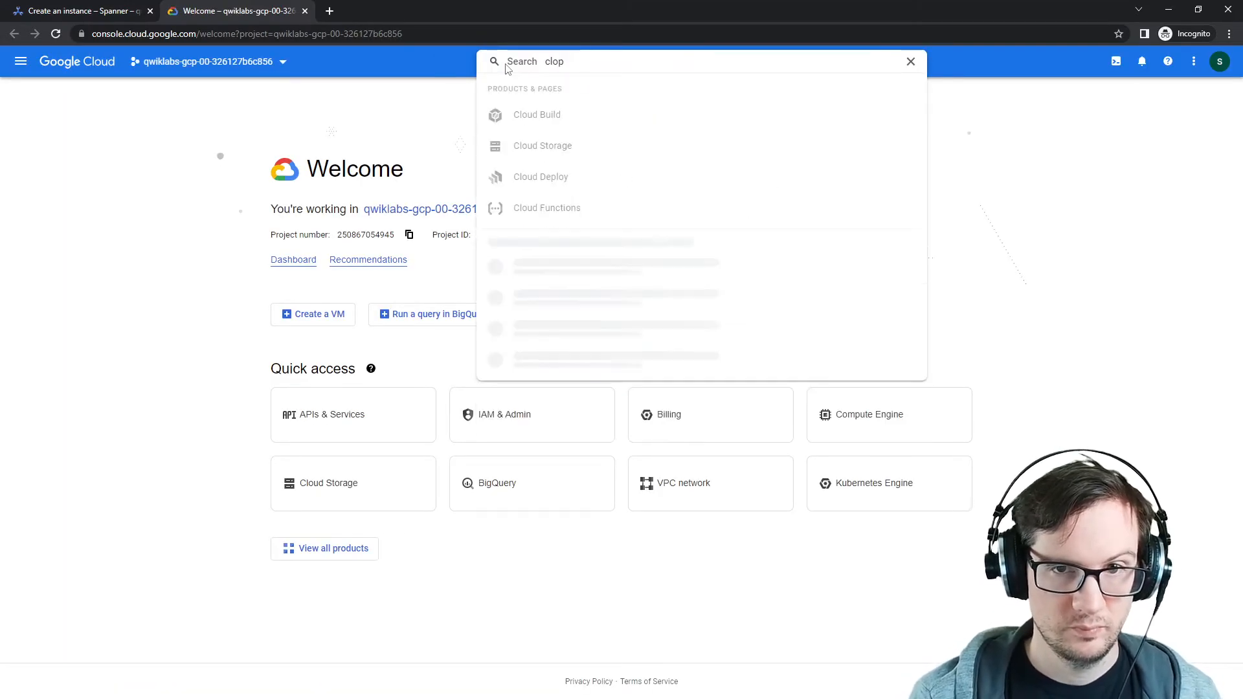
type("ud storage")
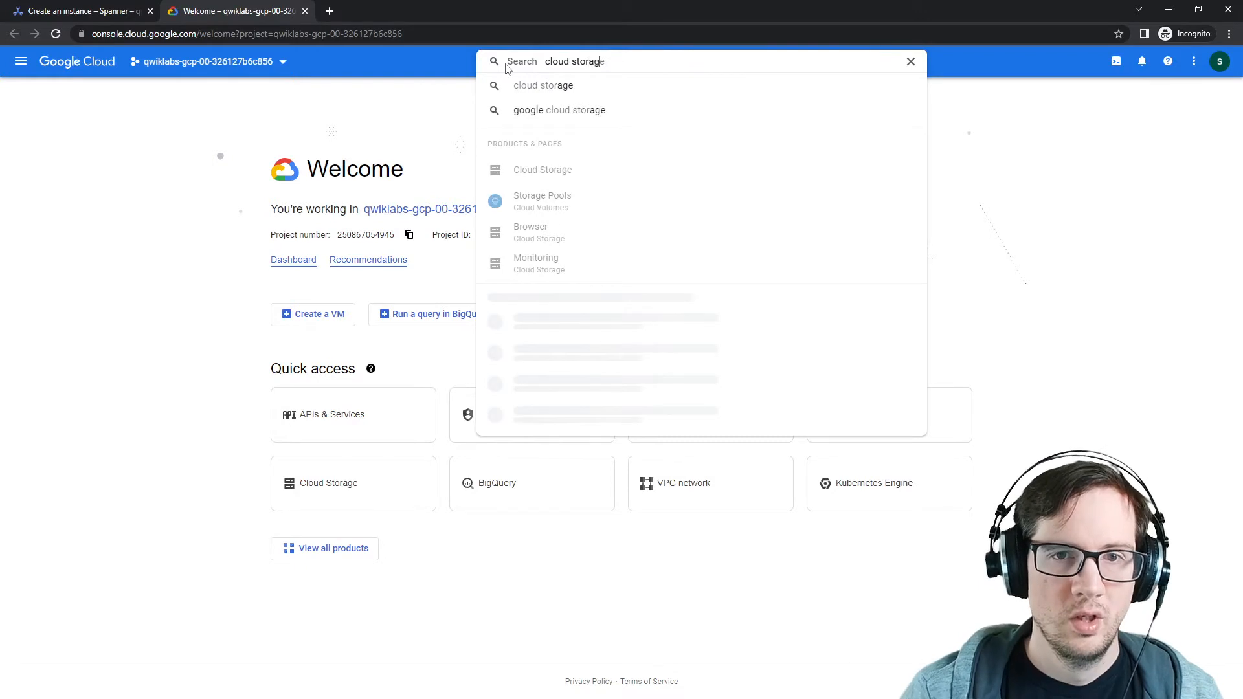
left_click(644, 150)
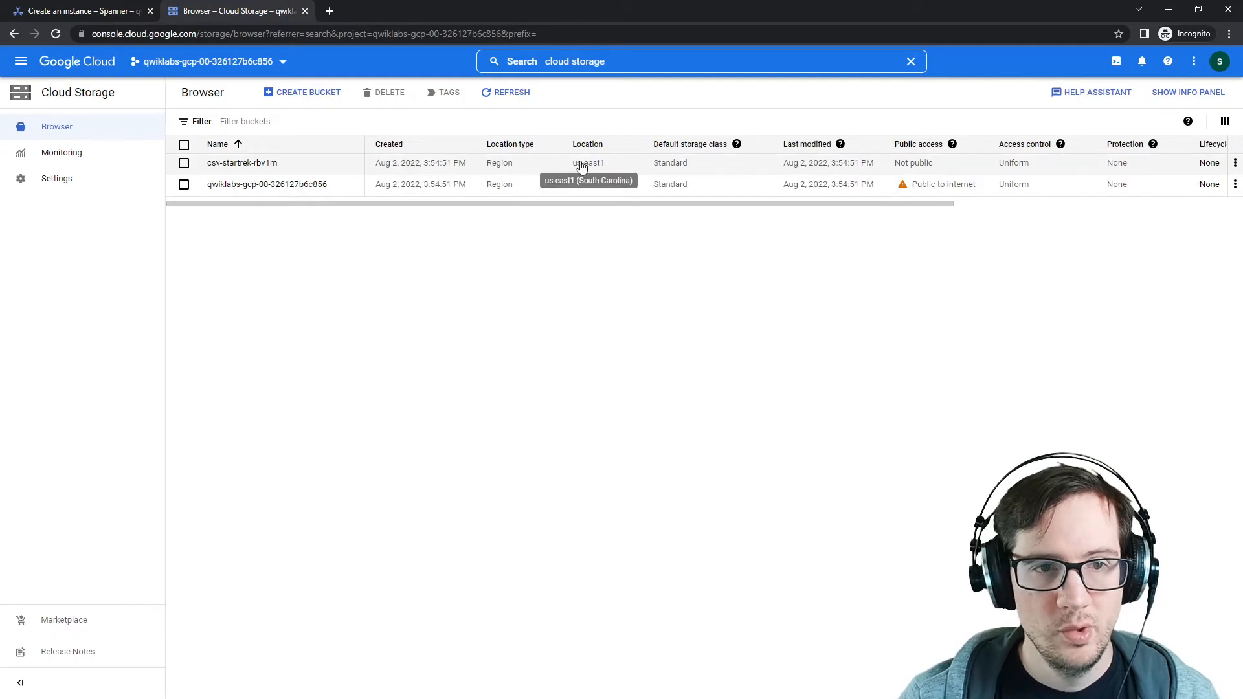
Change the Spanner instance's regional configuration to us-east1 (South Carolina) and create the instance.
left_click(123, 11)
left_click(141, 420)
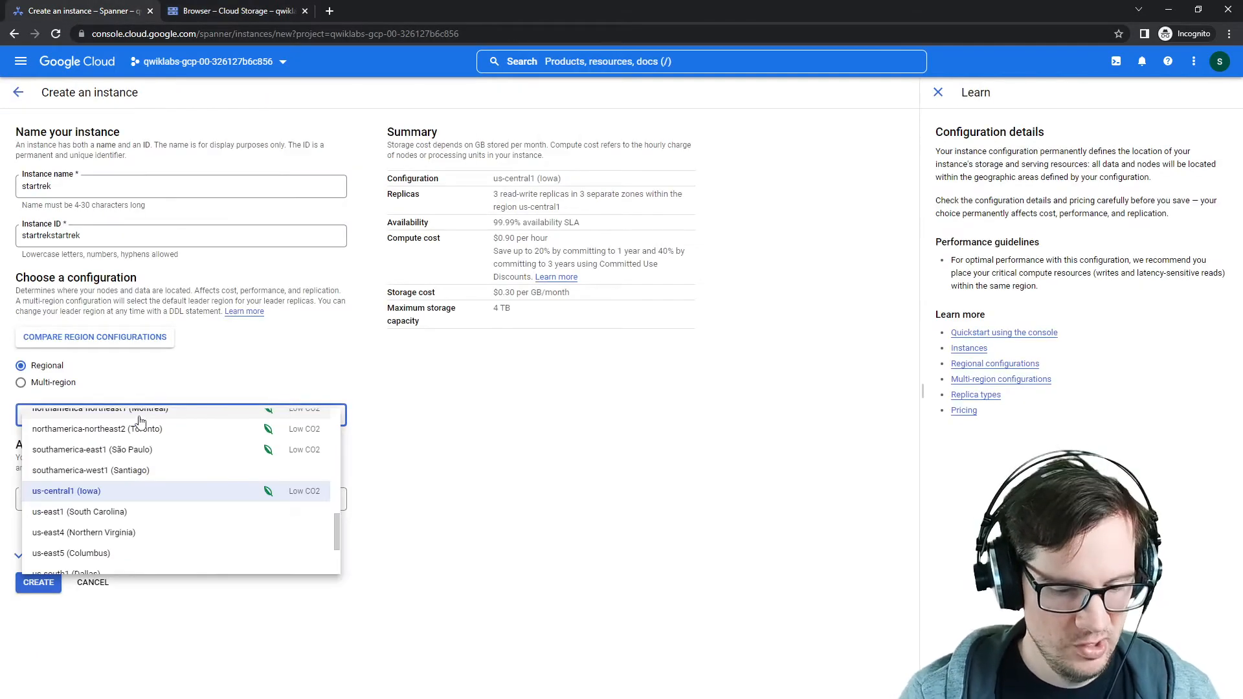
key("Down")
left_click(116, 512)
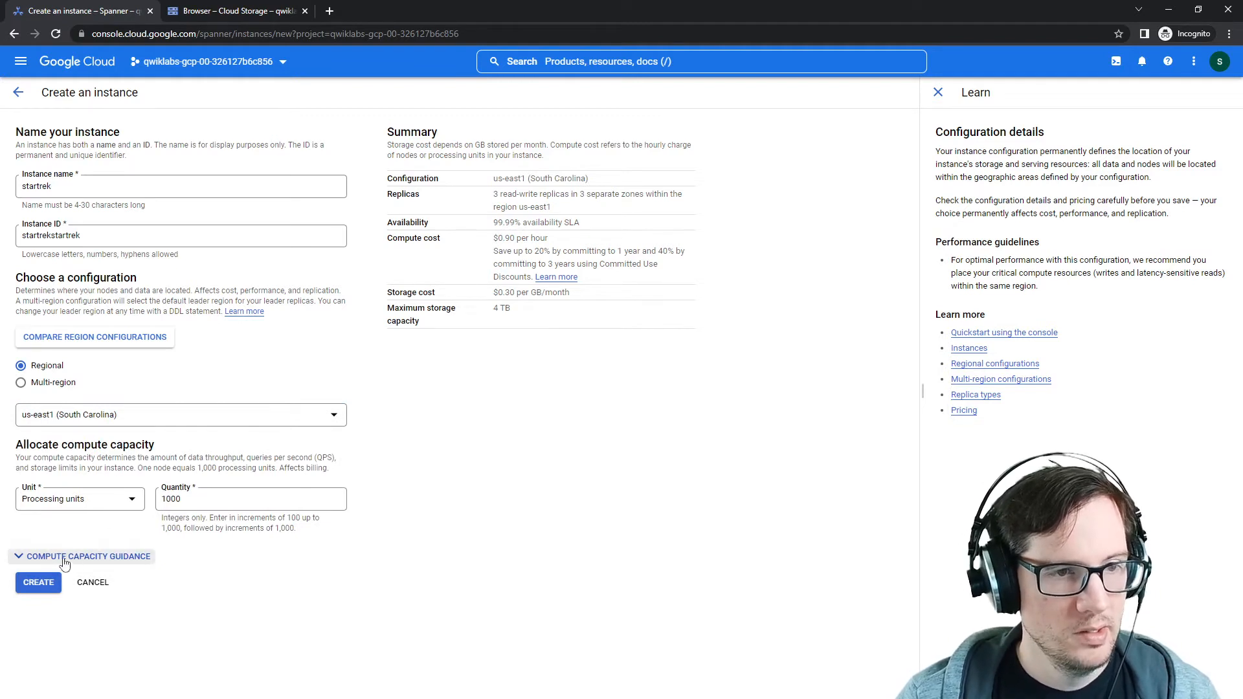
left_click(41, 584)
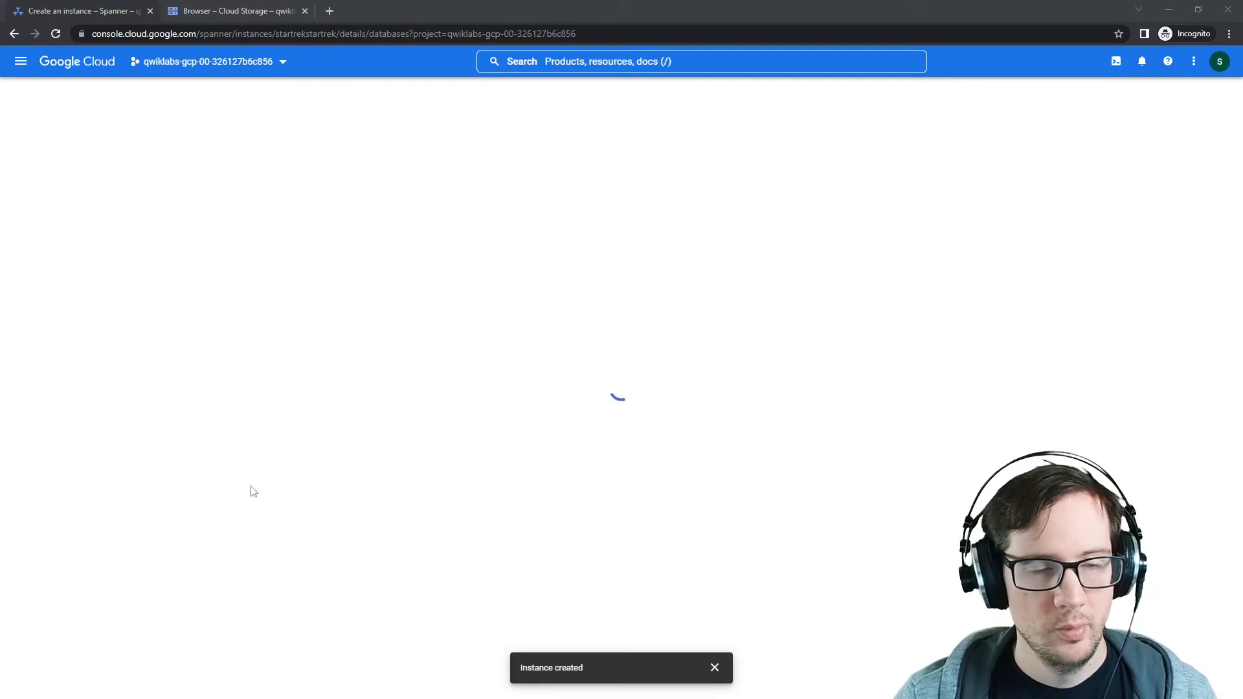
Start a shipbase database with a table schema of ShipName, Registry and ShipClass as STRING(200), Description as STRING(2560), and Registry as primary key.
left_click(295, 321)
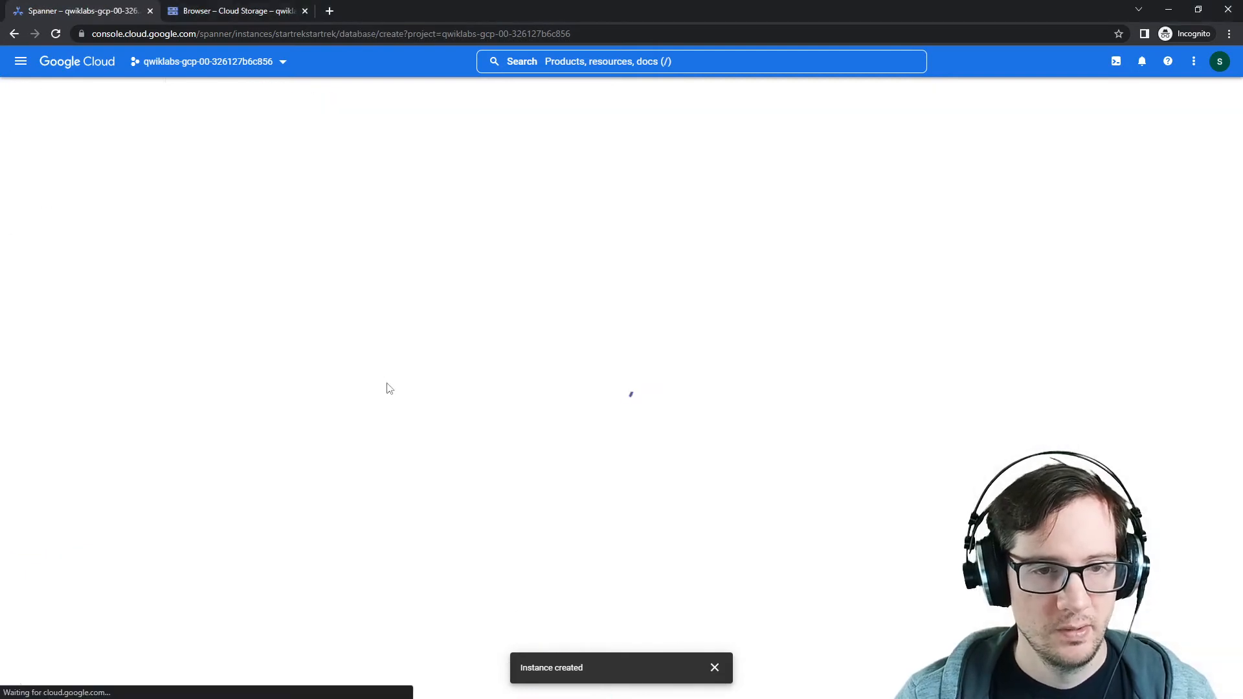
type("shipbase")
key("Tab")
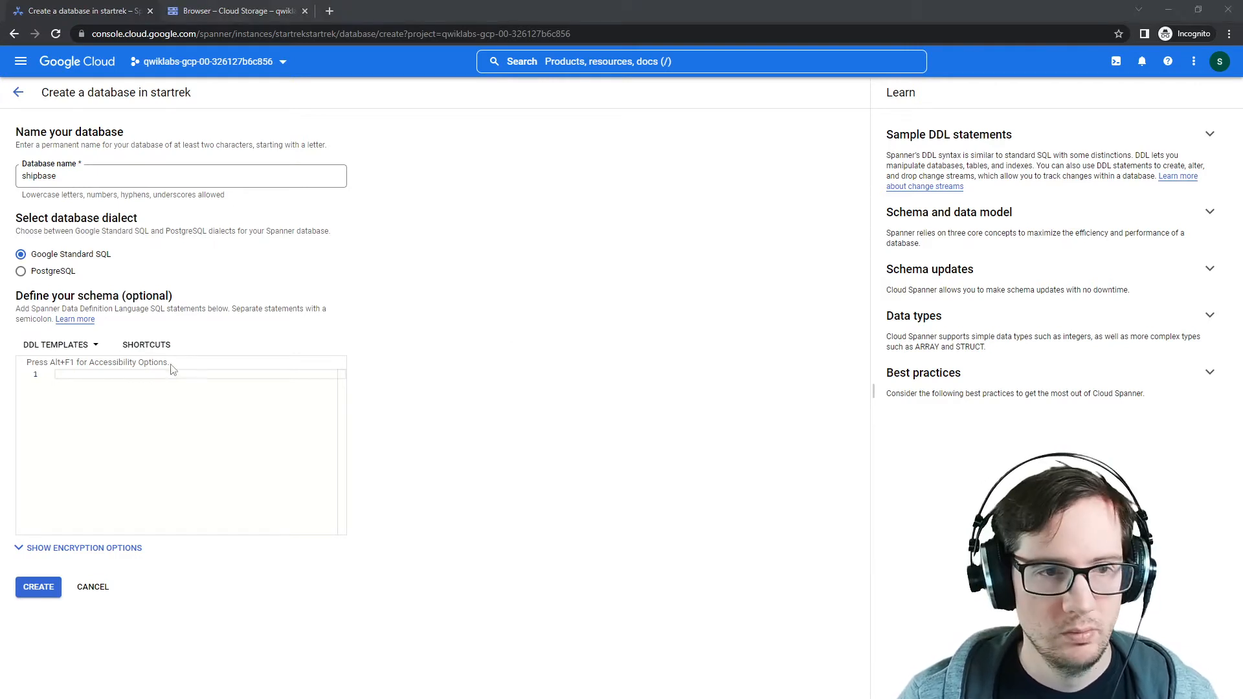
left_click(102, 400)
type("CREATE TABLE TABLE_NAME (   ShipName STRING(200),   Registry STRING(200),   ShipClass STRING(200),   Description STRING(2560), ) PRIMARY KEY(Registry);")
left_click(464, 344)
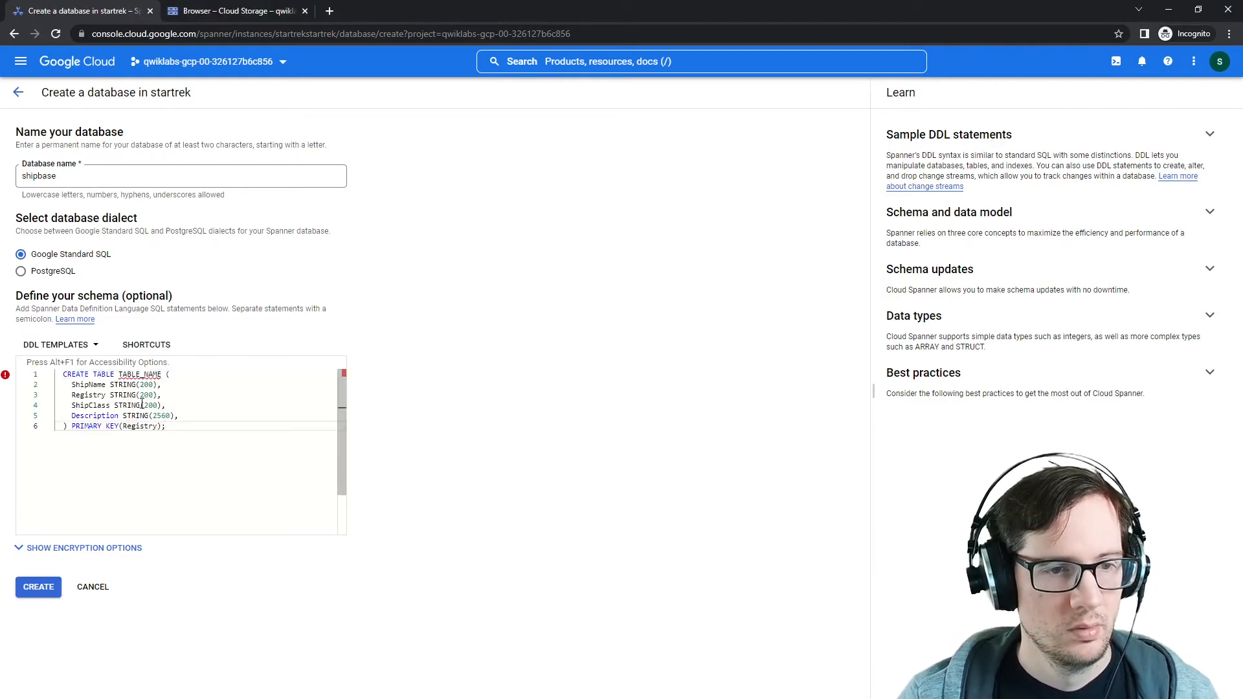
left_click(166, 426)
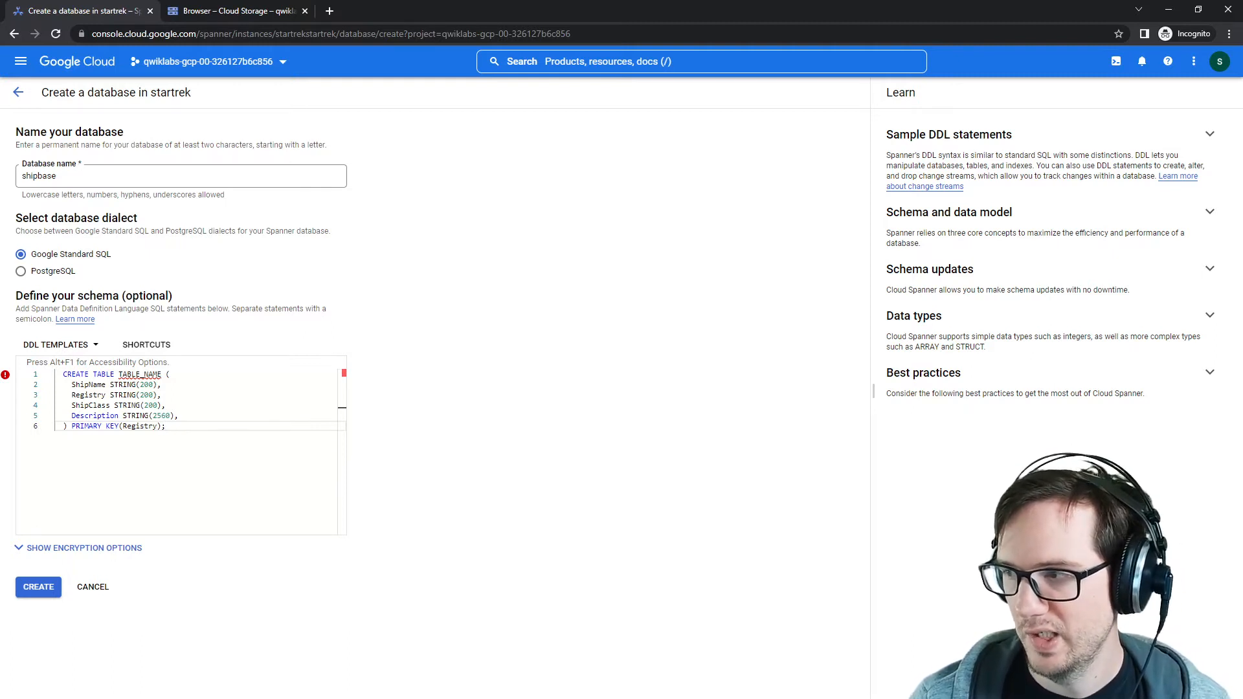
Review the destination table section of the lab instructions and copy the table name FleetMembers.
key("alt+Tab")
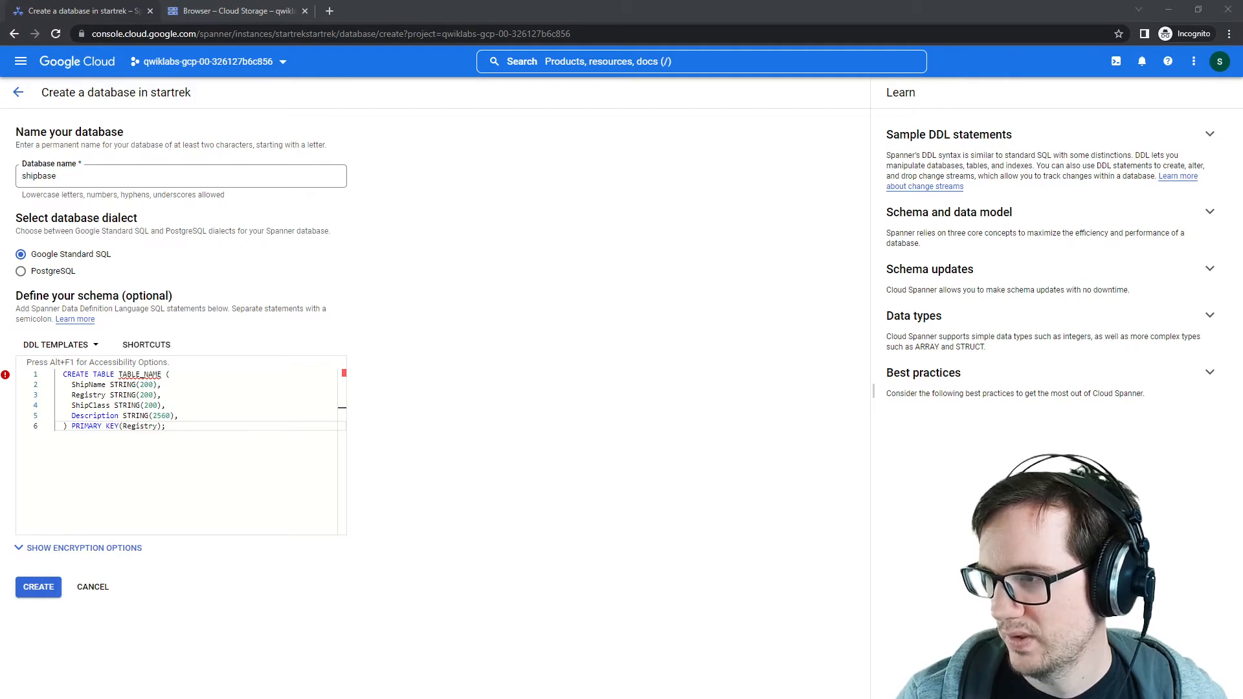
left_click_drag(1242, 178, 931, 99)
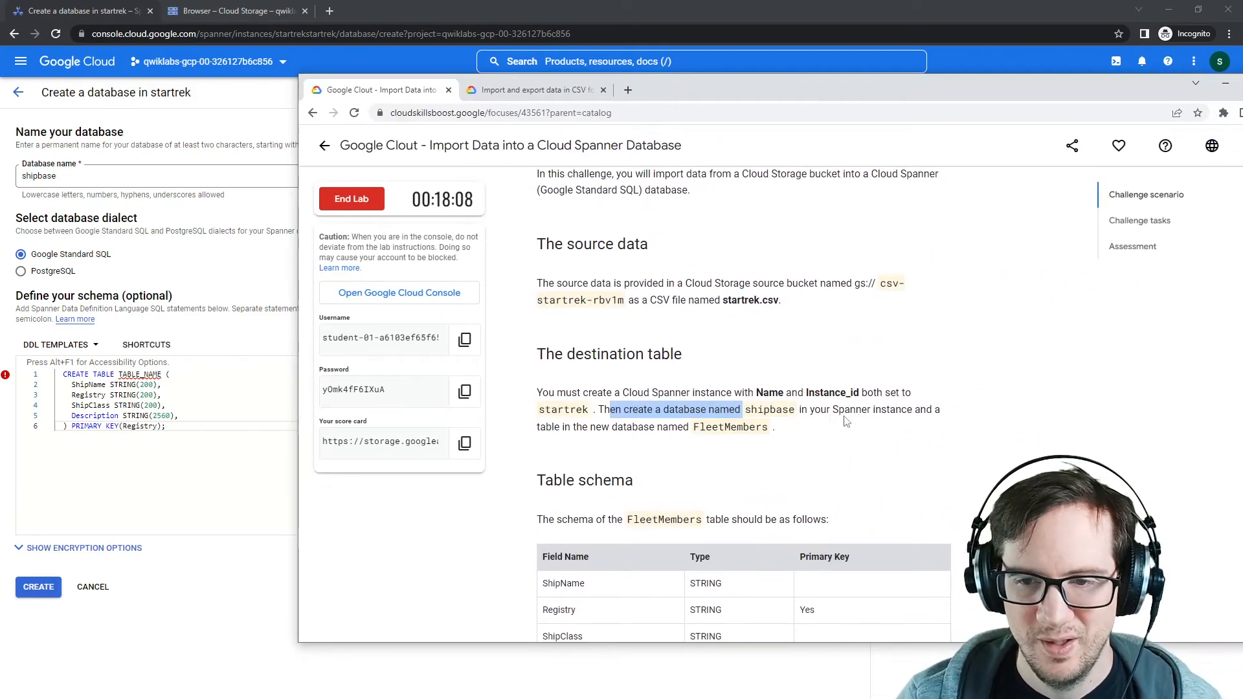
scroll(841, 421, "down", 15)
scroll(763, 463, "up", 15)
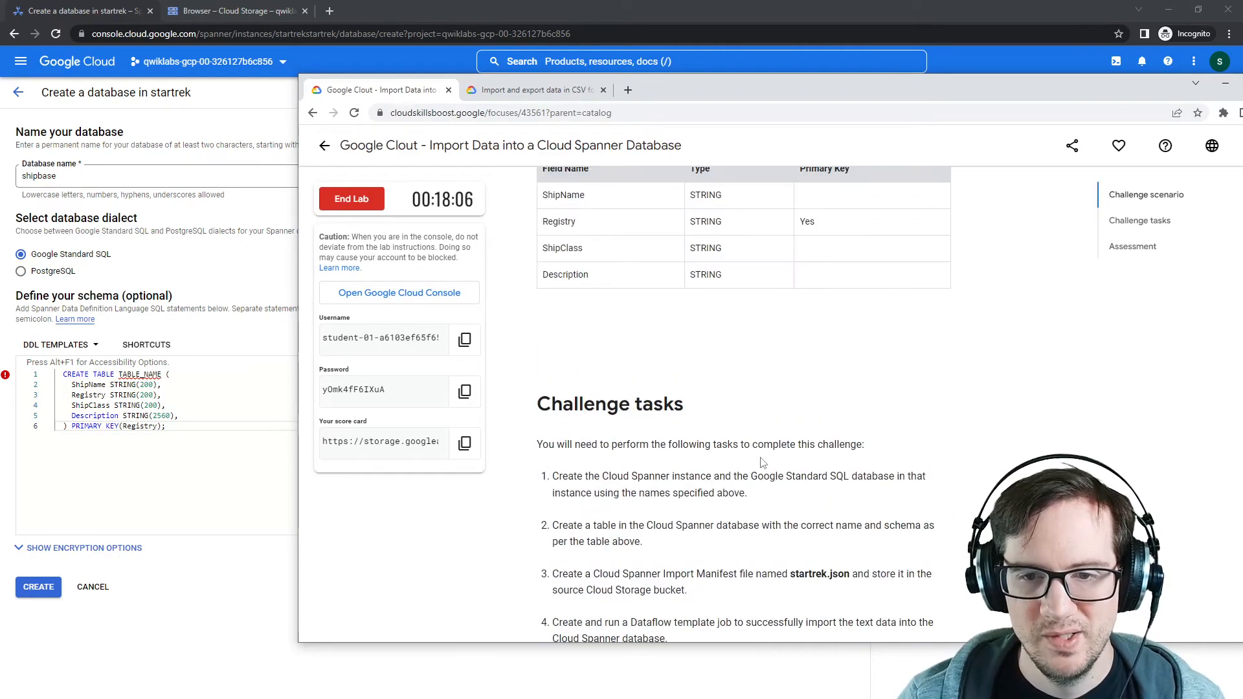
left_click(677, 361)
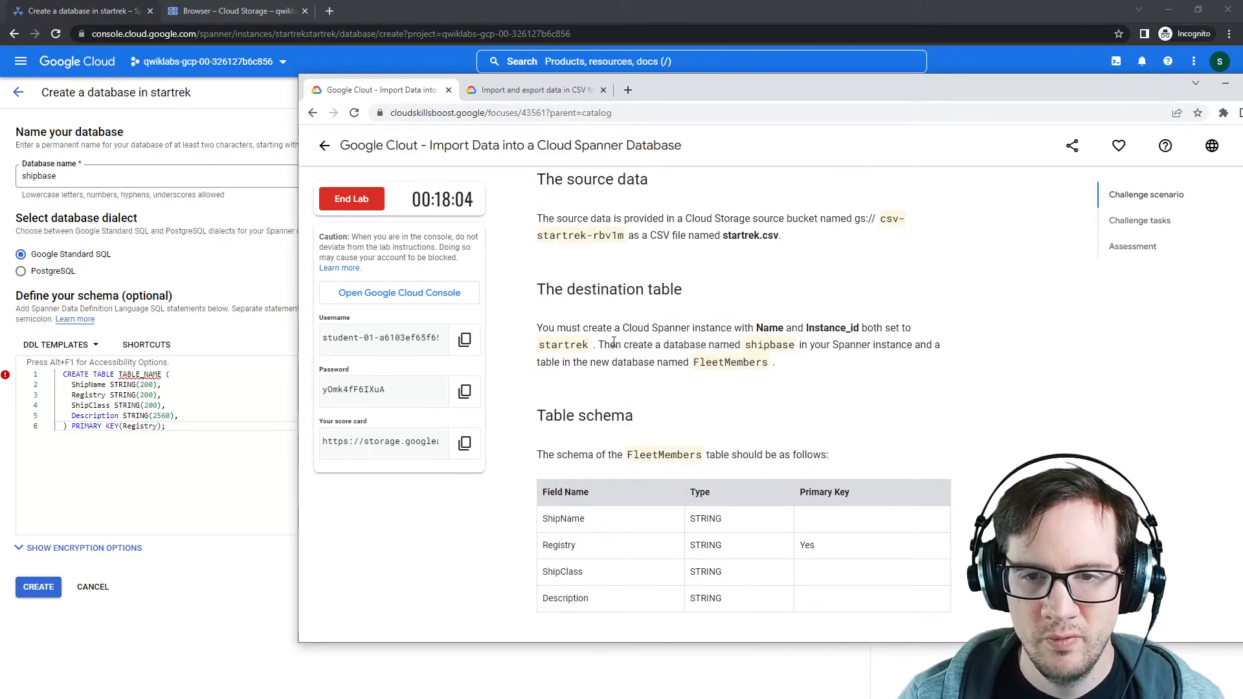
left_click_drag(654, 345, 734, 345)
double_click(761, 346)
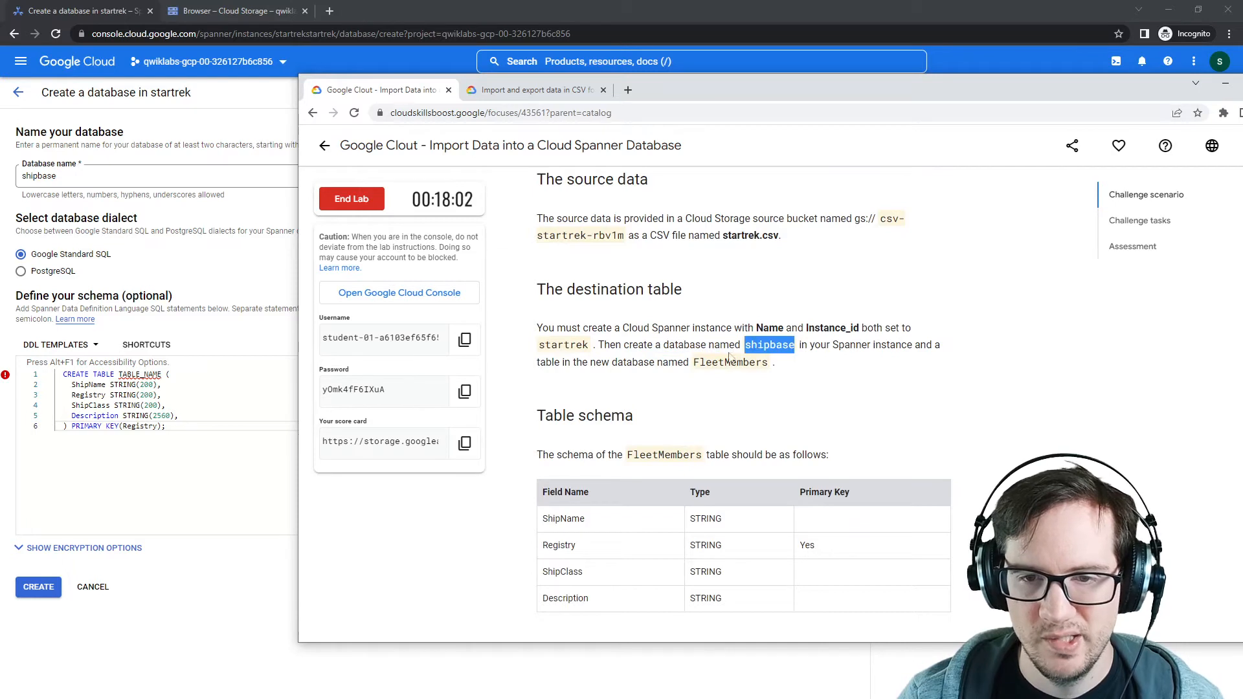
double_click(730, 363)
key("ctrl+c")
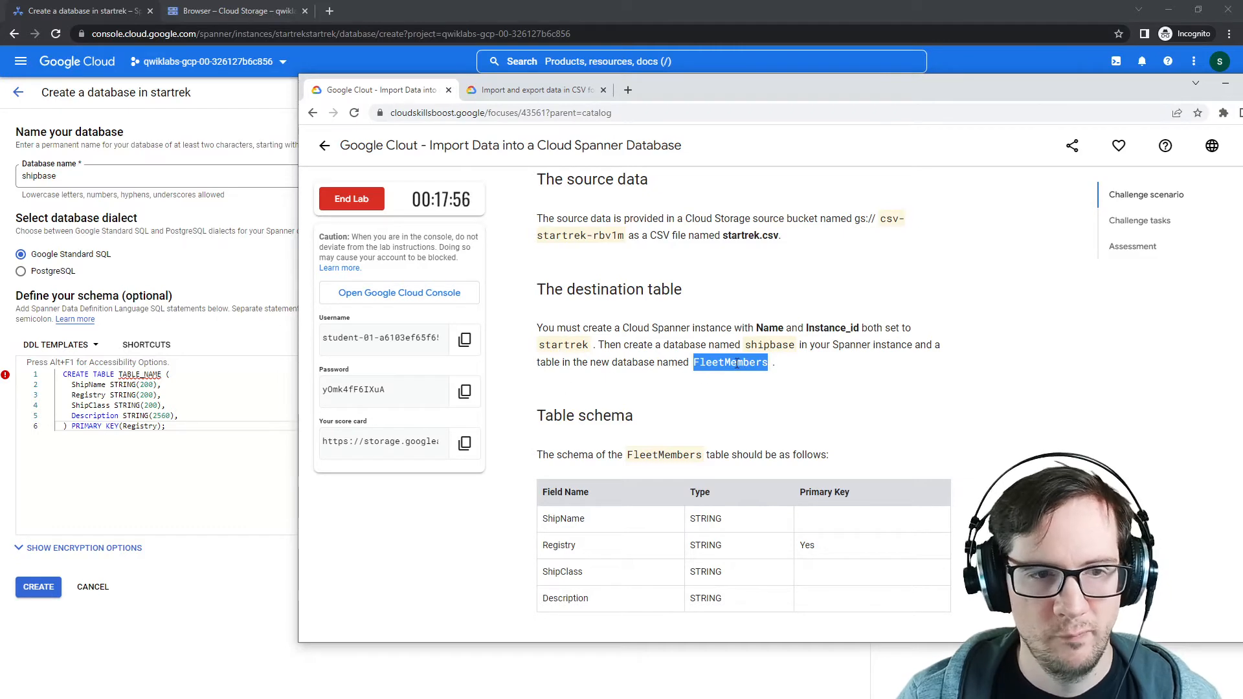
Replace the TABLE_NAME placeholder in the schema with FleetMembers, then create the database and view its table's schema.
key("alt+Tab")
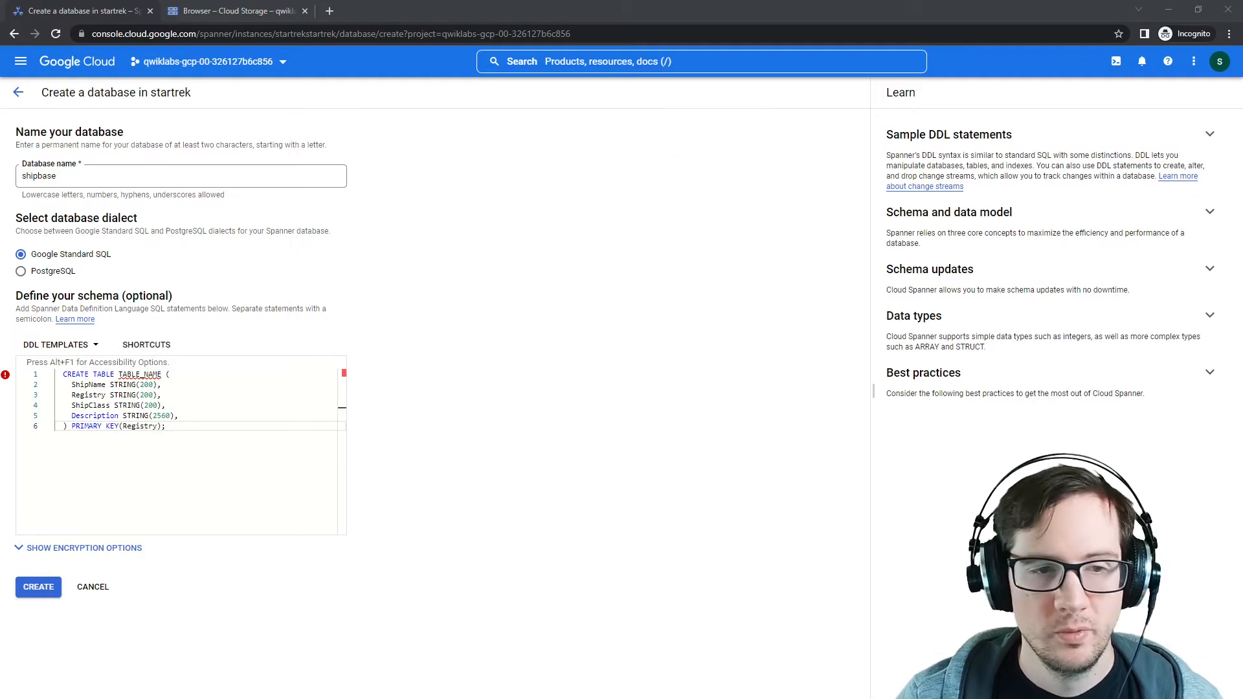
double_click(145, 375)
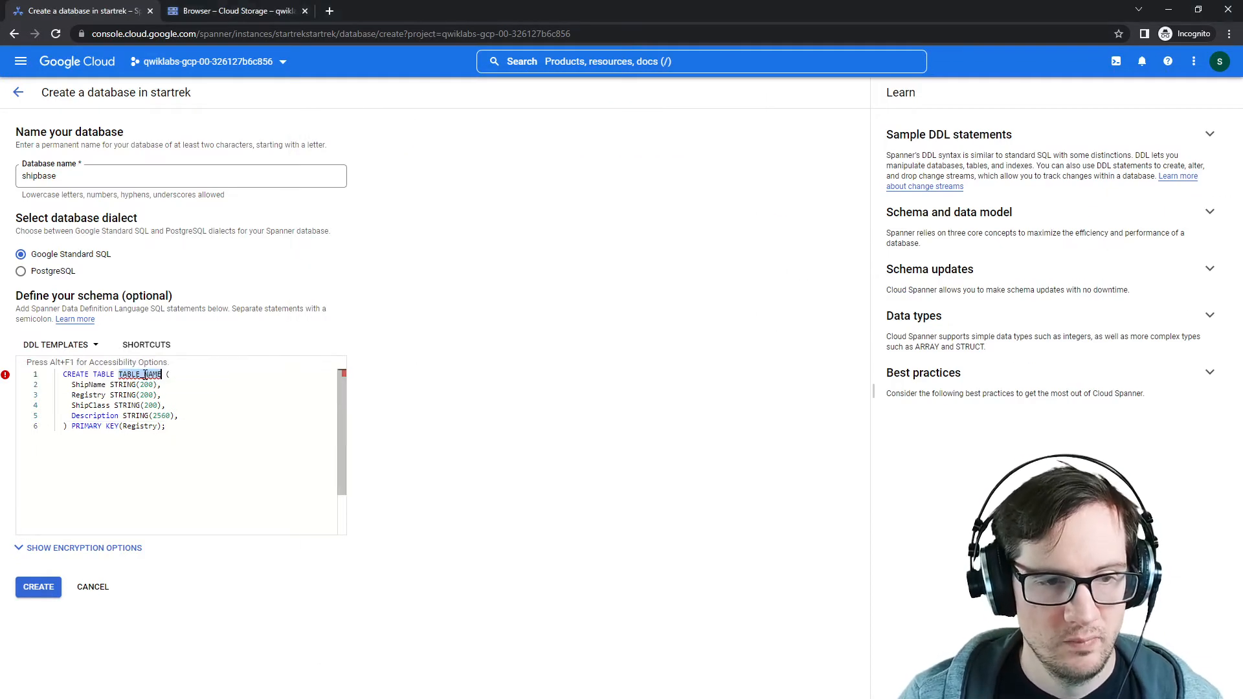
key("ctrl+v")
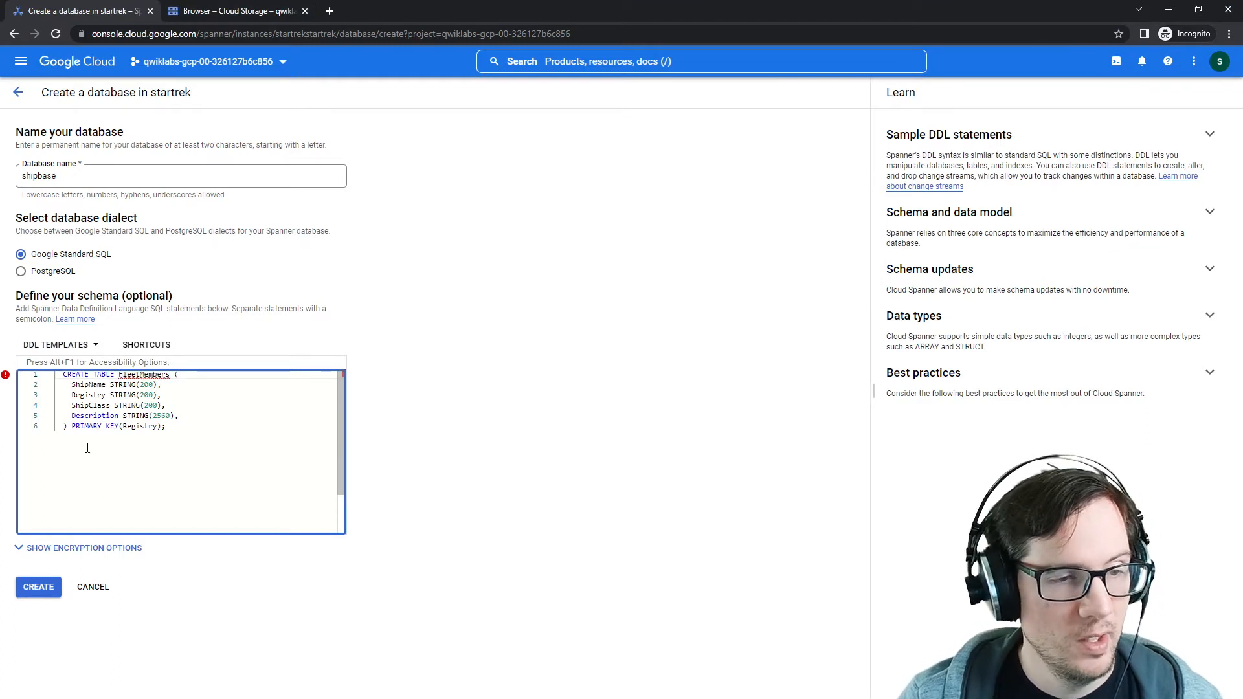
left_click(34, 589)
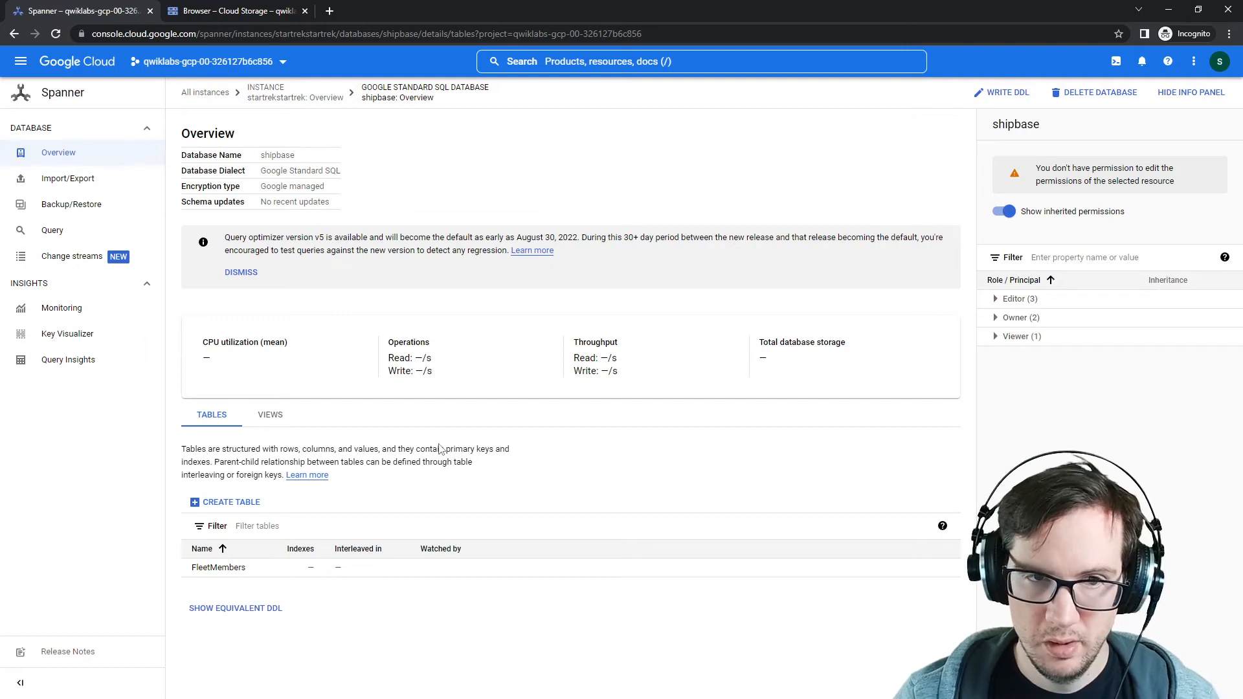
left_click(236, 569)
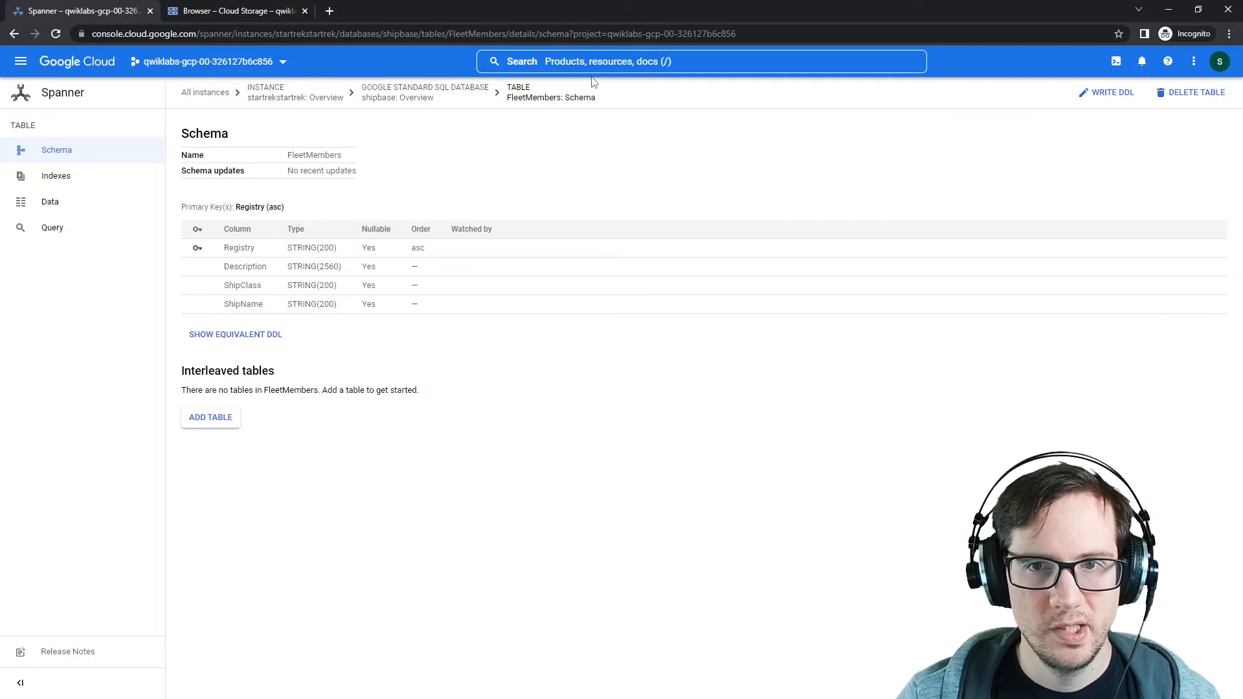
Start Cloud Shell with its Editor and dismiss the introductory tips.
left_click(1117, 61)
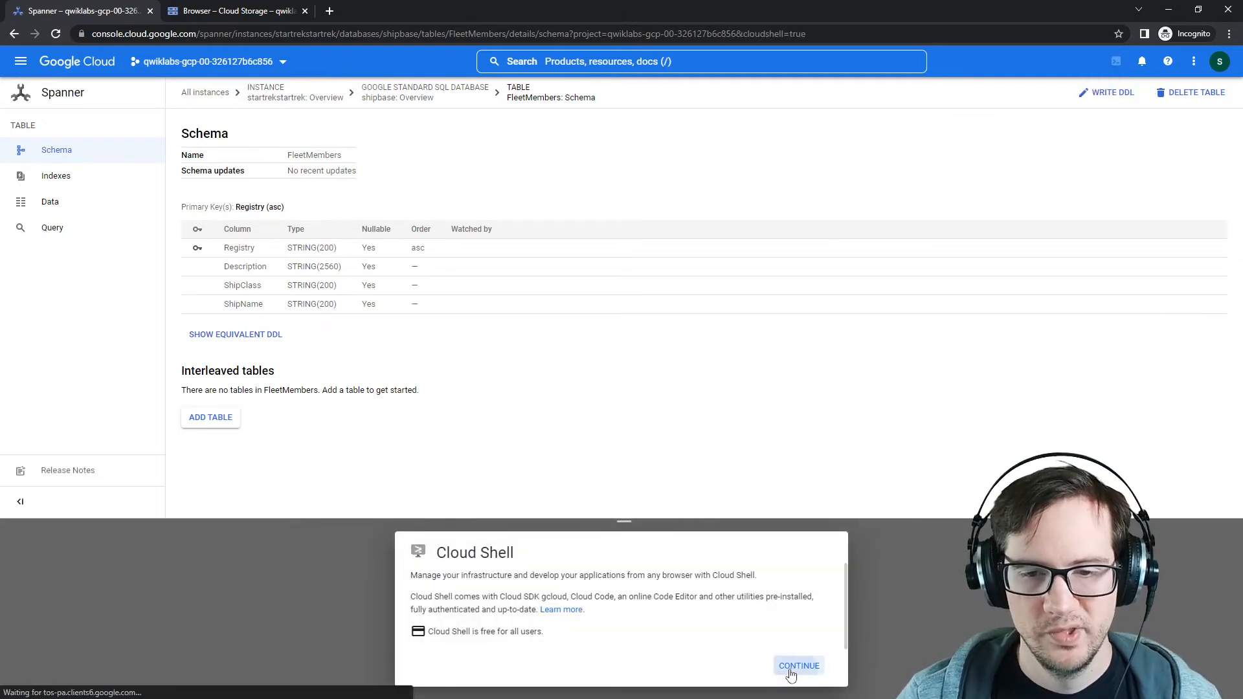
left_click(798, 666)
left_click(925, 534)
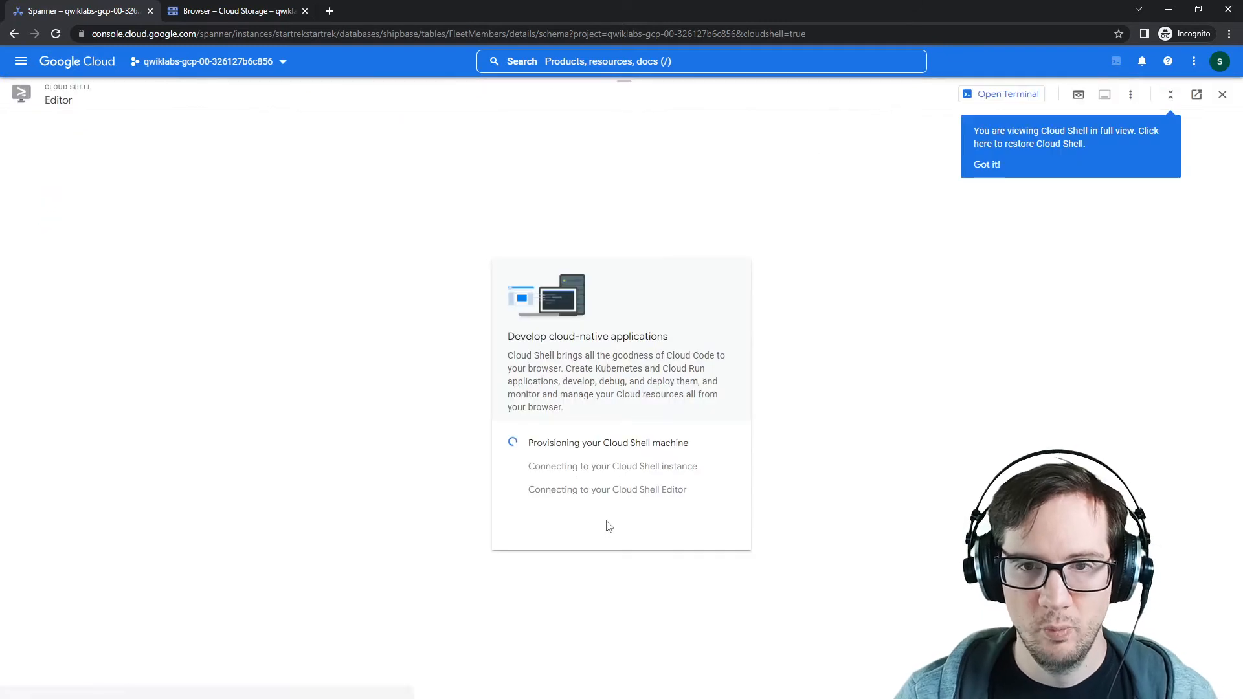
left_click(987, 164)
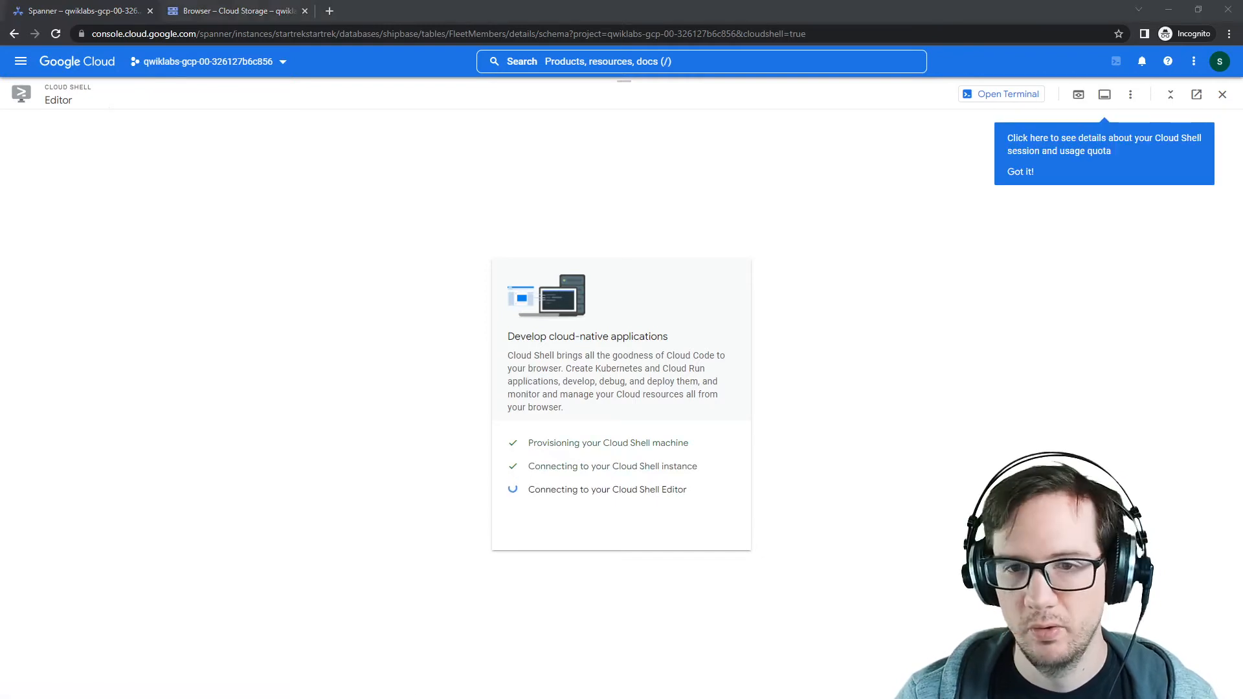
left_click(1020, 173)
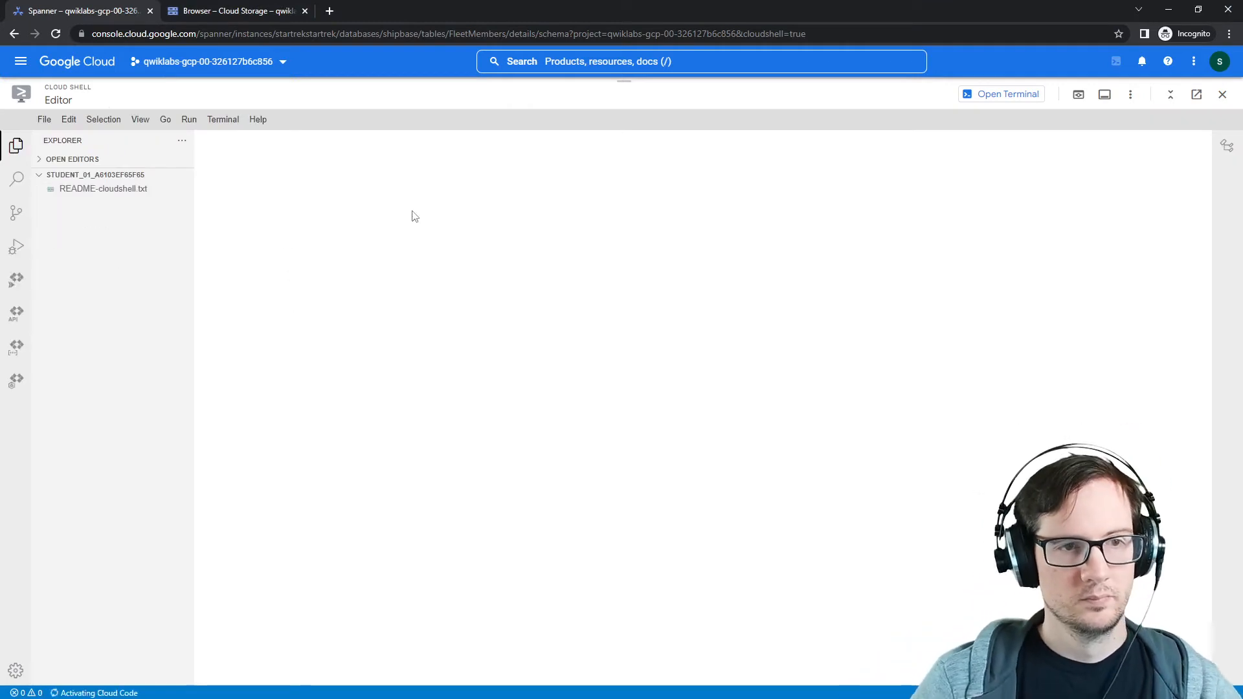
right_click(118, 235)
left_click(147, 242)
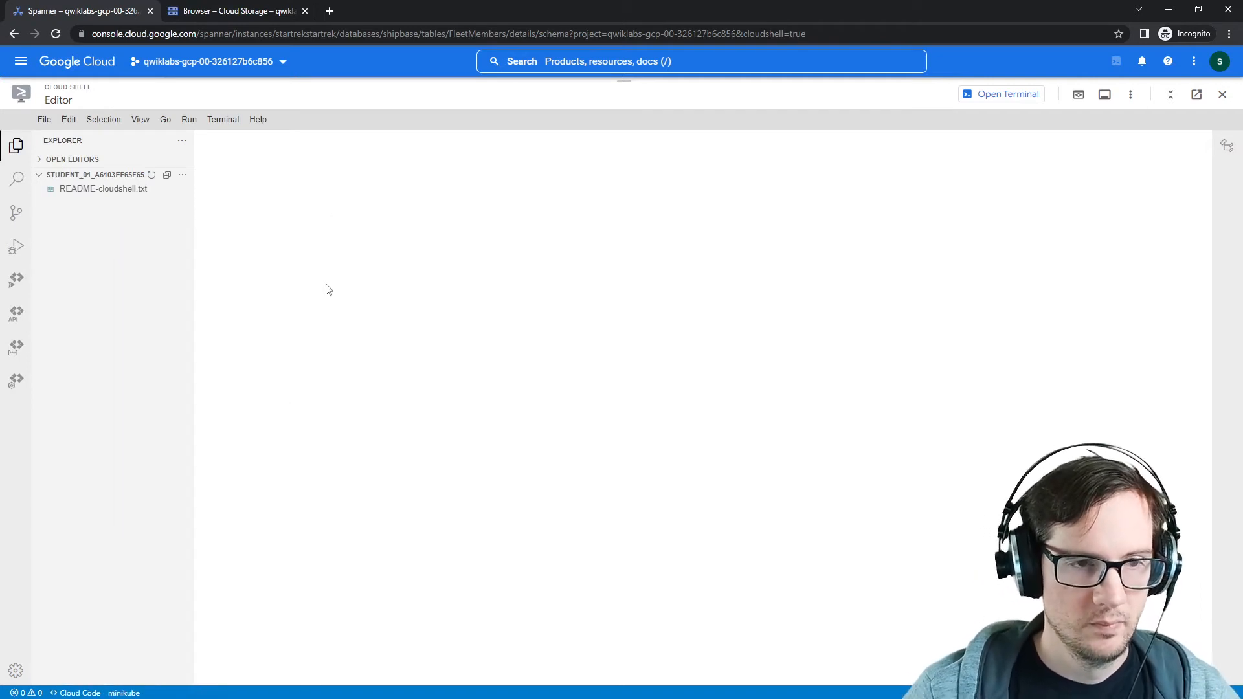
right_click(122, 208)
left_click(135, 222)
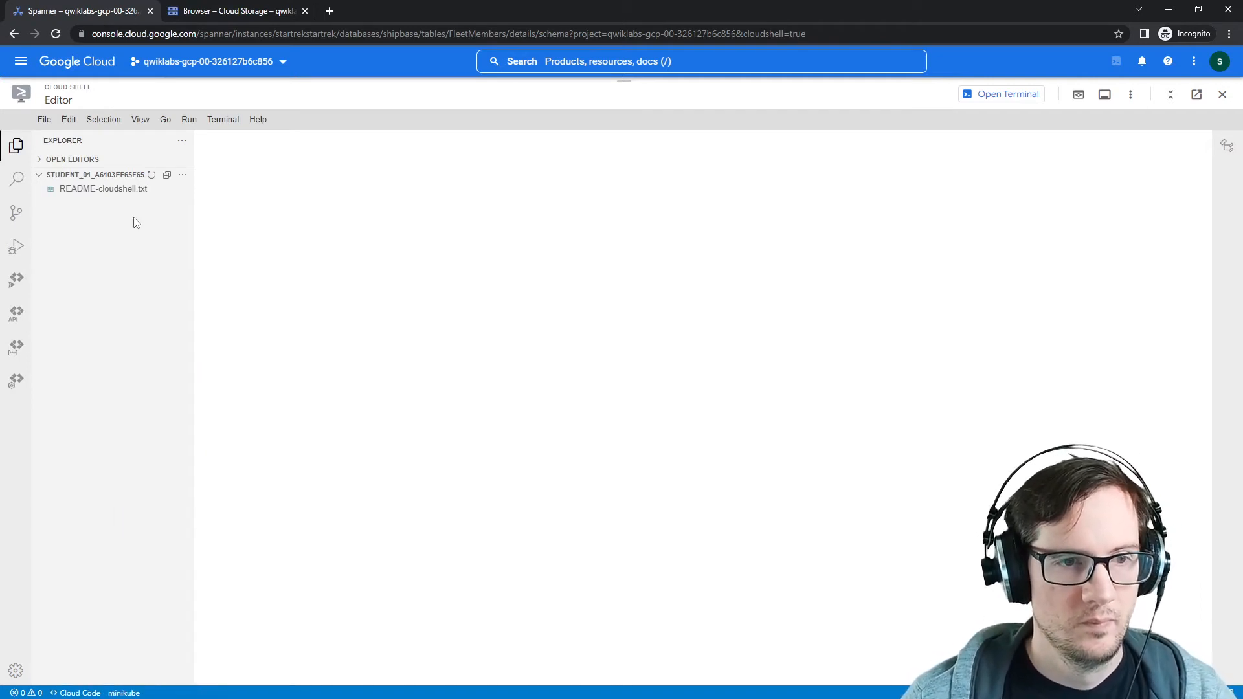
right_click(134, 248)
left_click(167, 257)
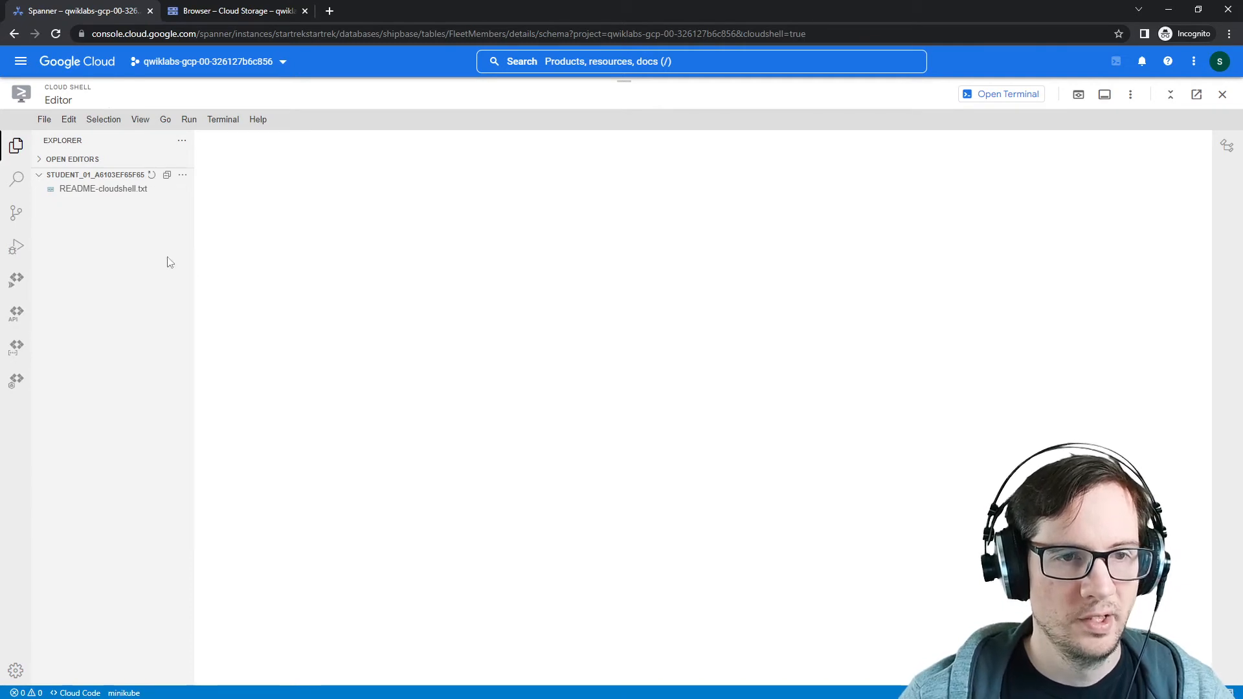
Open two blank untitled files in the Cloud Shell Editor and cancel the file naming dialog.
left_click(44, 120)
left_click(78, 141)
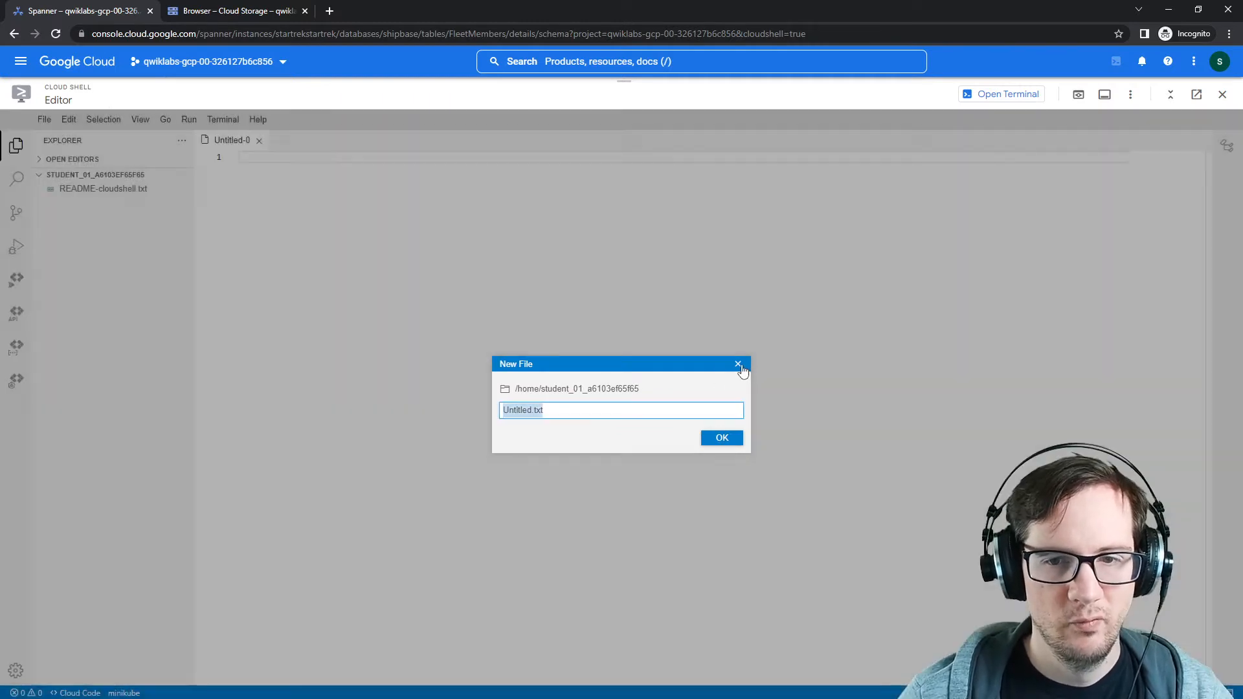
left_click(738, 364)
left_click(44, 119)
left_click(52, 133)
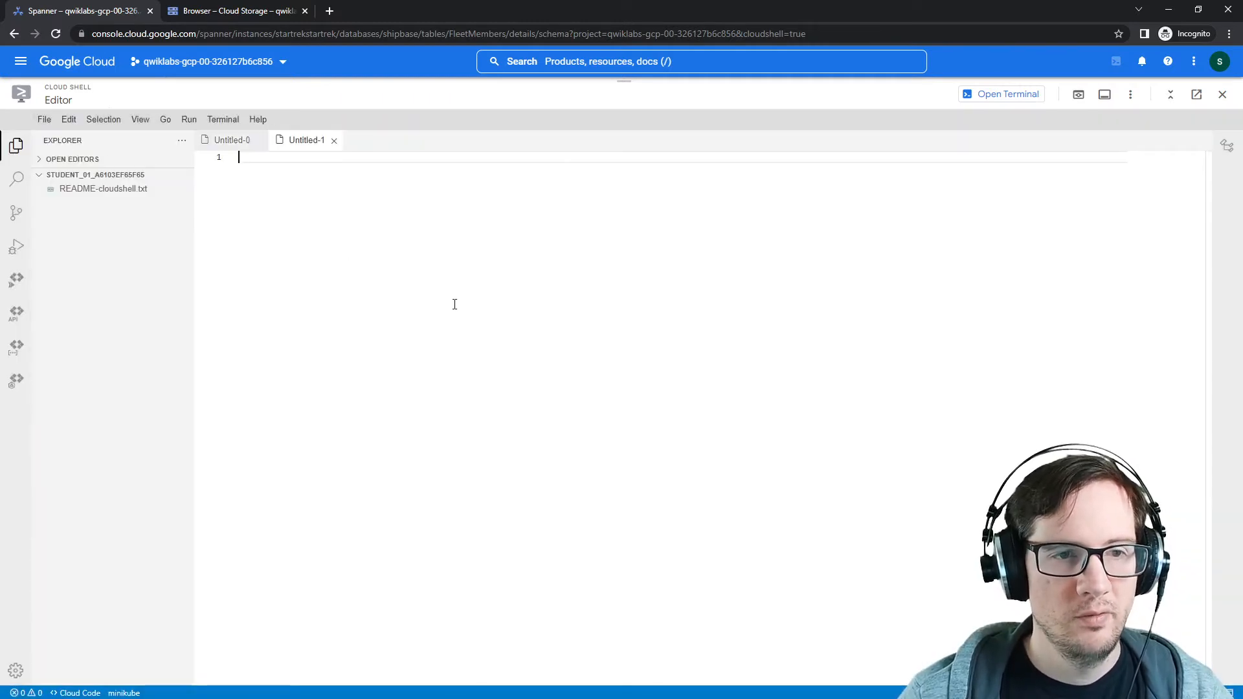
left_click(41, 121)
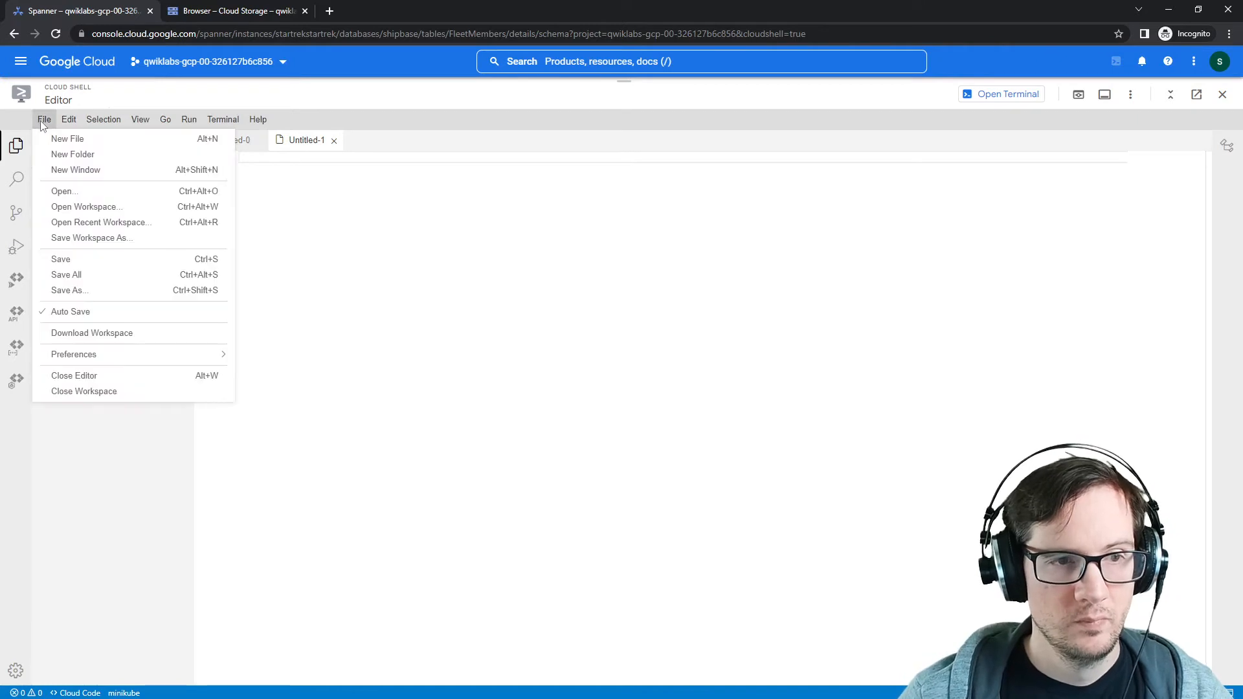
left_click(41, 119)
left_click(40, 120)
Create startrek.json in the home folder and paste the manifest template with table Ships, file pattern gs://csv-startrek-XXXXX/startrek.csv and four STRING columns.
right_click(109, 223)
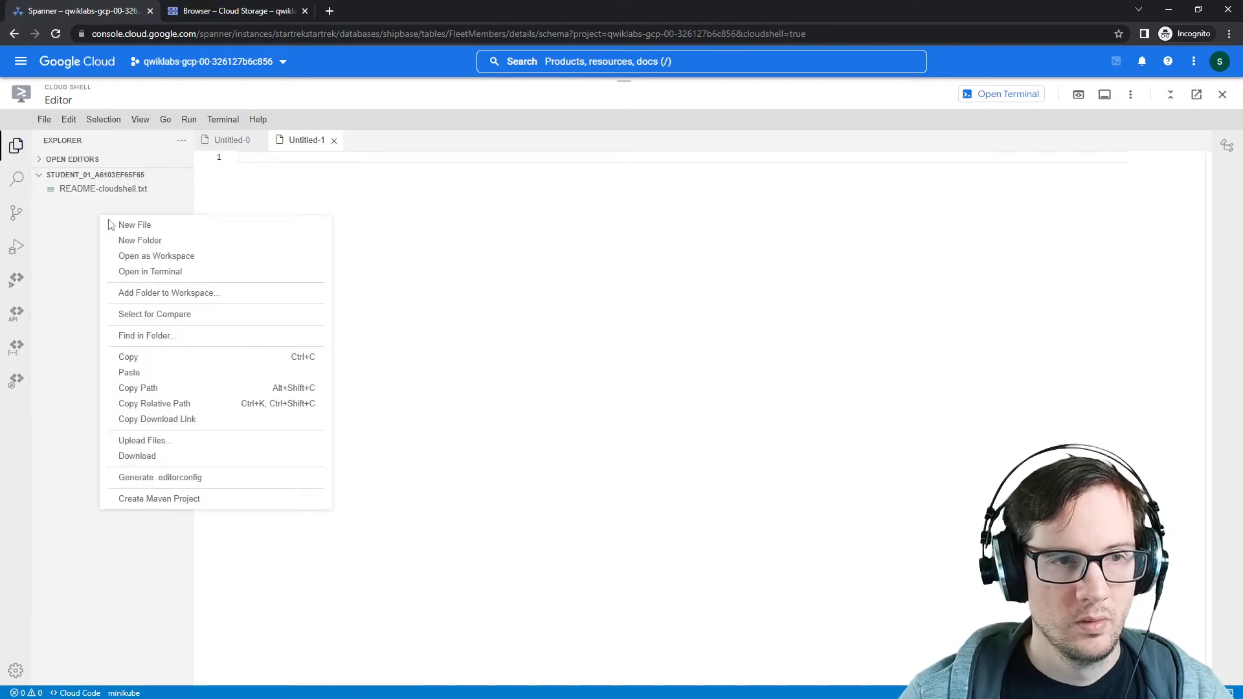
left_click(111, 225)
type("star")
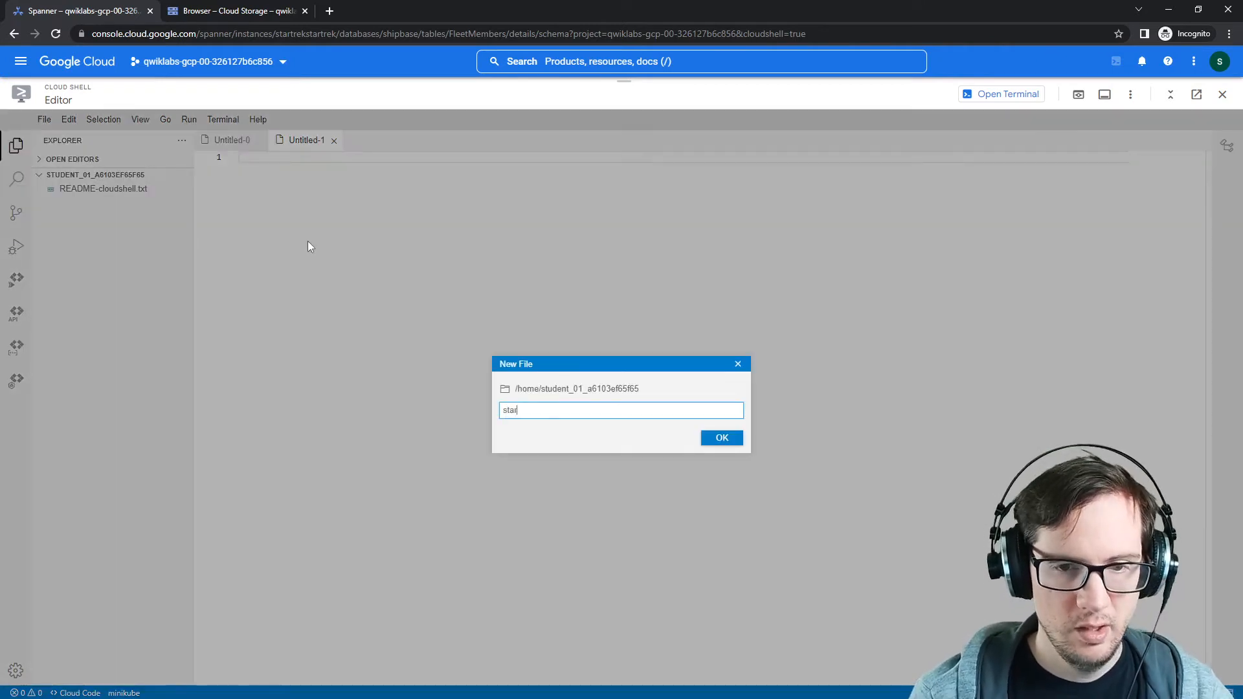
type("trek.json")
key("Return")
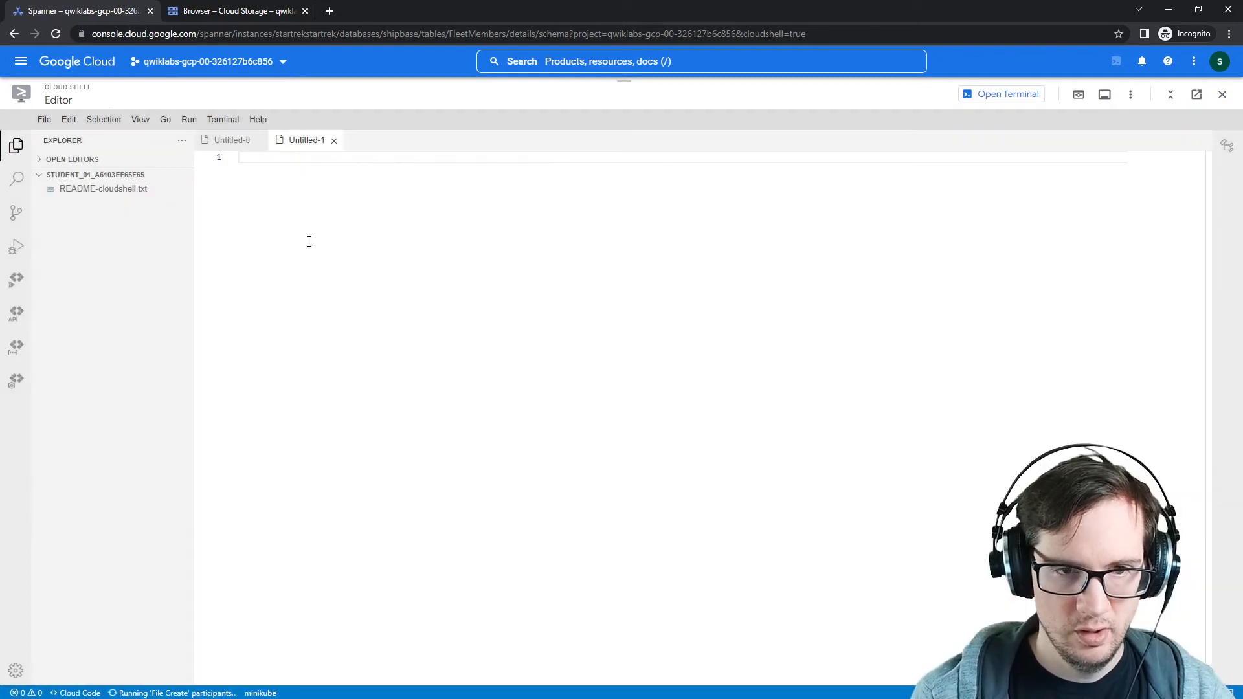
type("{     \"tables\": [       {         \"table_name\": \"Ships\",         \"file_patterns\": [           \"gs://csv-startrek-XXXXX/startrek.csv\"         ],         \"columns\": [           {\"column_name\": \"ShipName\", \"type_name\": \"STRING\"},           {\"column_name\": \"Registry\", \"type_name\": \"STRING\"},           {\"column_name\": \"ShipClass\", \"type_name\": \"STRING\"},           {\"column_name\": \"Description\", \"type_name\": \"STRING\"}         ]       }     ]   }")
left_click(445, 248)
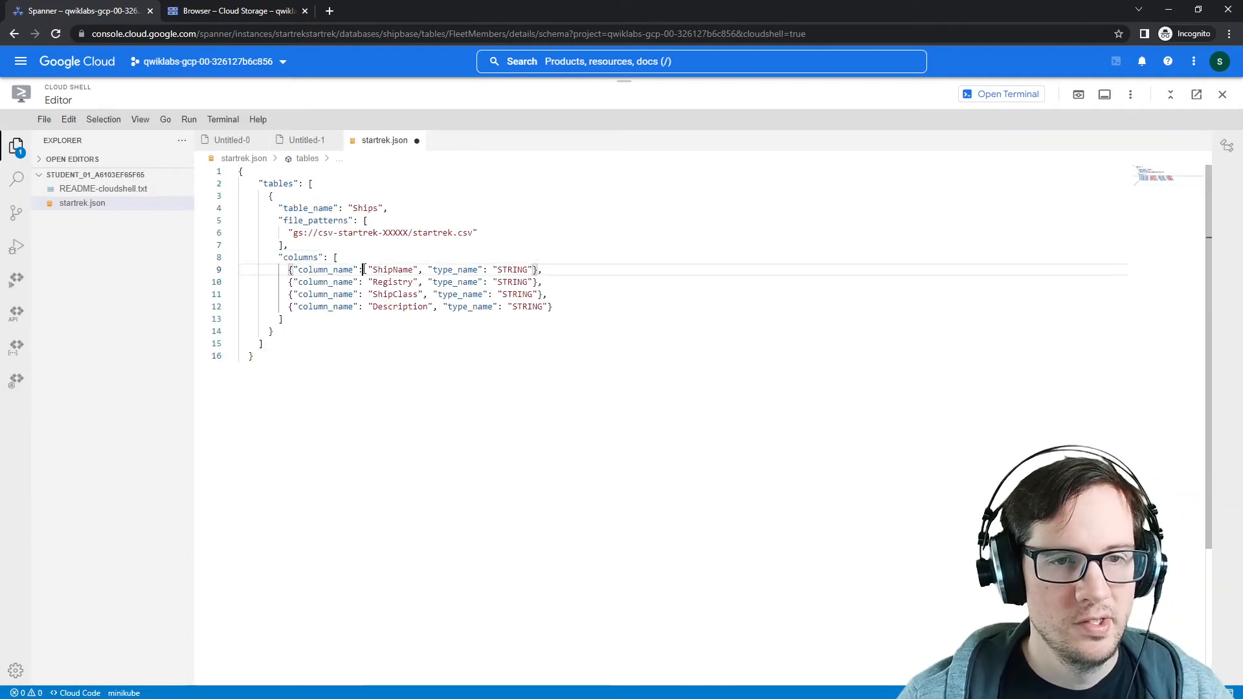
key("ctrl+s")
double_click(365, 208)
type("{     \"tables\": [       {         \"table_name\": \"Ships\",         \"file_patterns\": [           \"gs://csv-startrek-XXXXX/startrek.csv\"         ],         \"columns\": [           {\"column_name\": \"ShipName\", \"type_name\": \"STRING\"},           {\"column_name\": \"Registry\", \"type_name\": \"STRING\"},           {\"column_name\": \"ShipClass\", \"type_name\": \"STRING\"},           {\"column_name\": \"Description\", \"type_name\": \"STRING\"}         ]       }     ]   }")
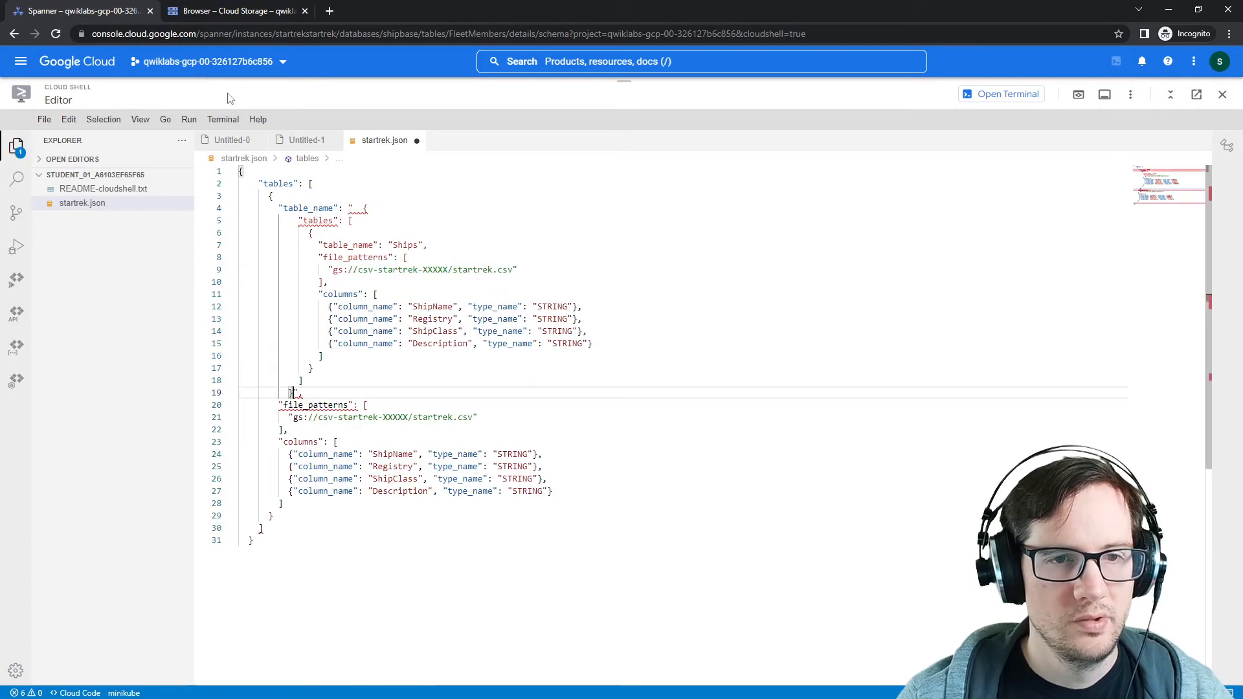
key("ctrl+z")
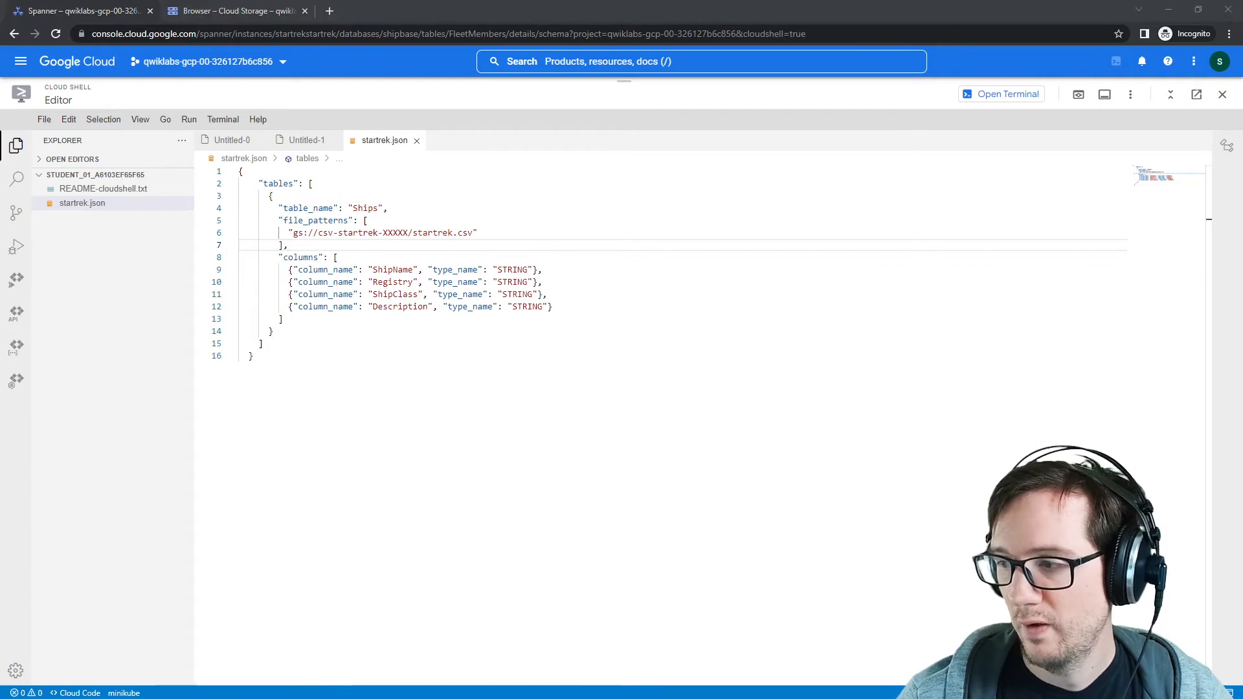
In the startrek.json manifest, set the table name to FleetMembers and the file pattern's bucket to csv-startrek-rbv1m.
double_click(373, 208)
type("FleetMembers")
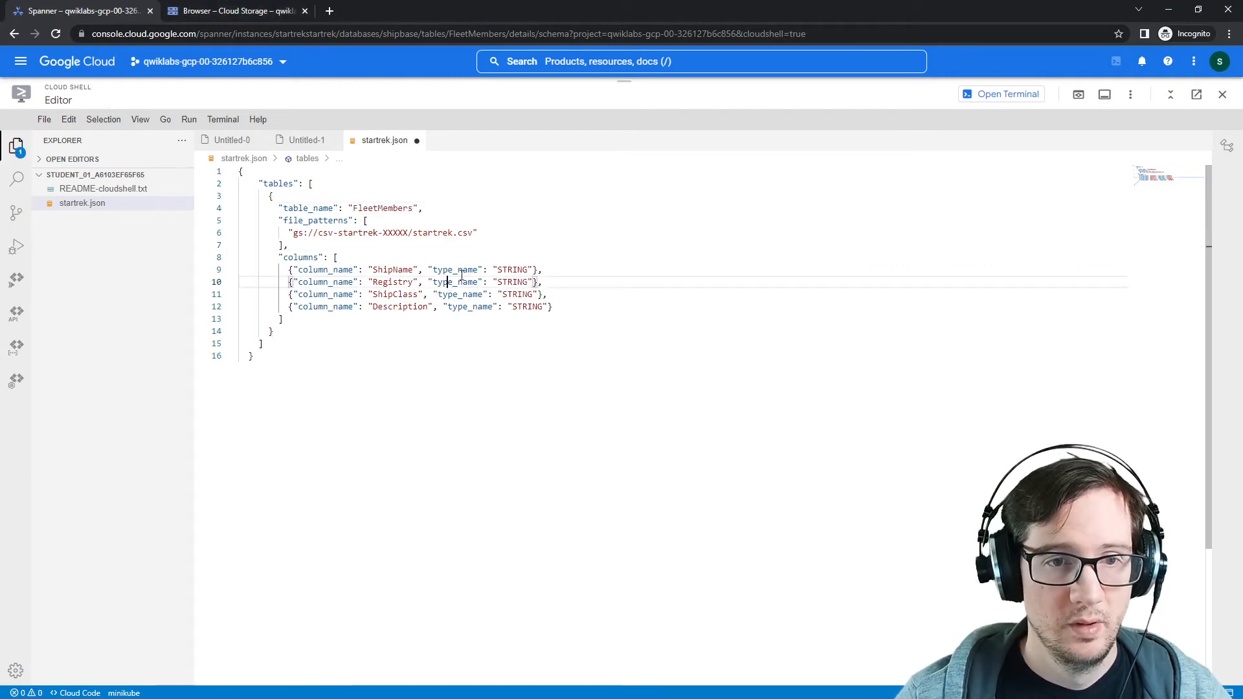
left_click(447, 282)
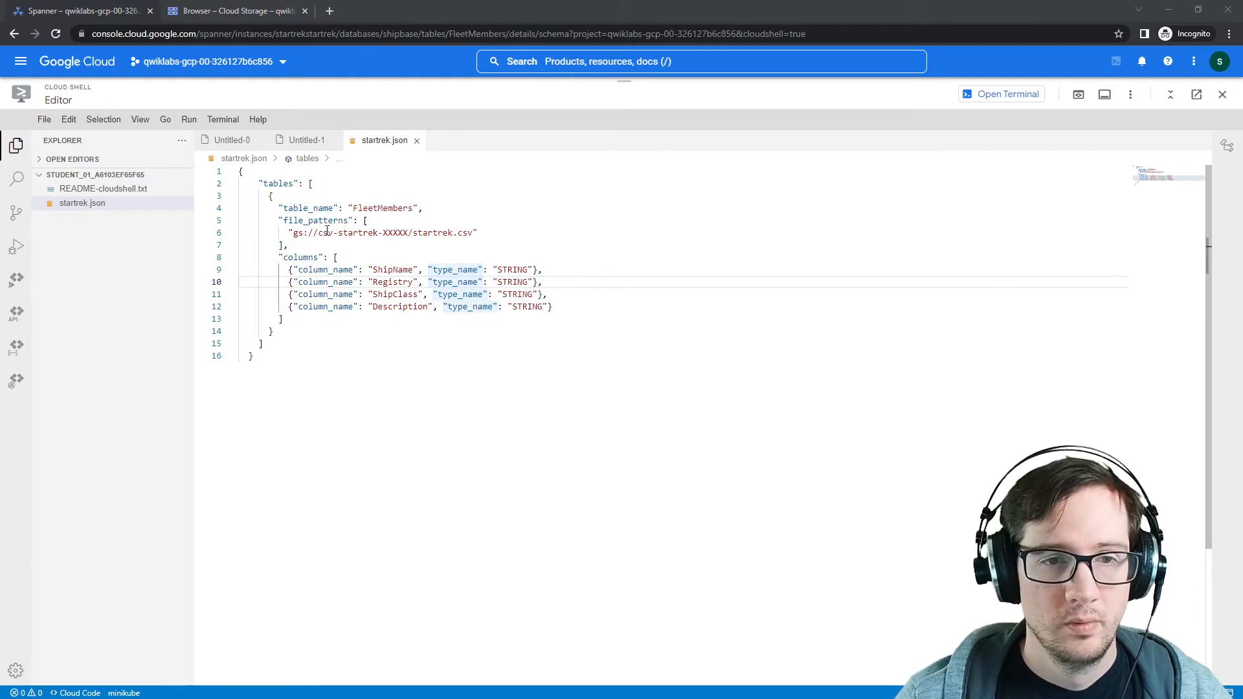
left_click_drag(318, 233, 408, 232)
type("csv-startrek-rbv1m")
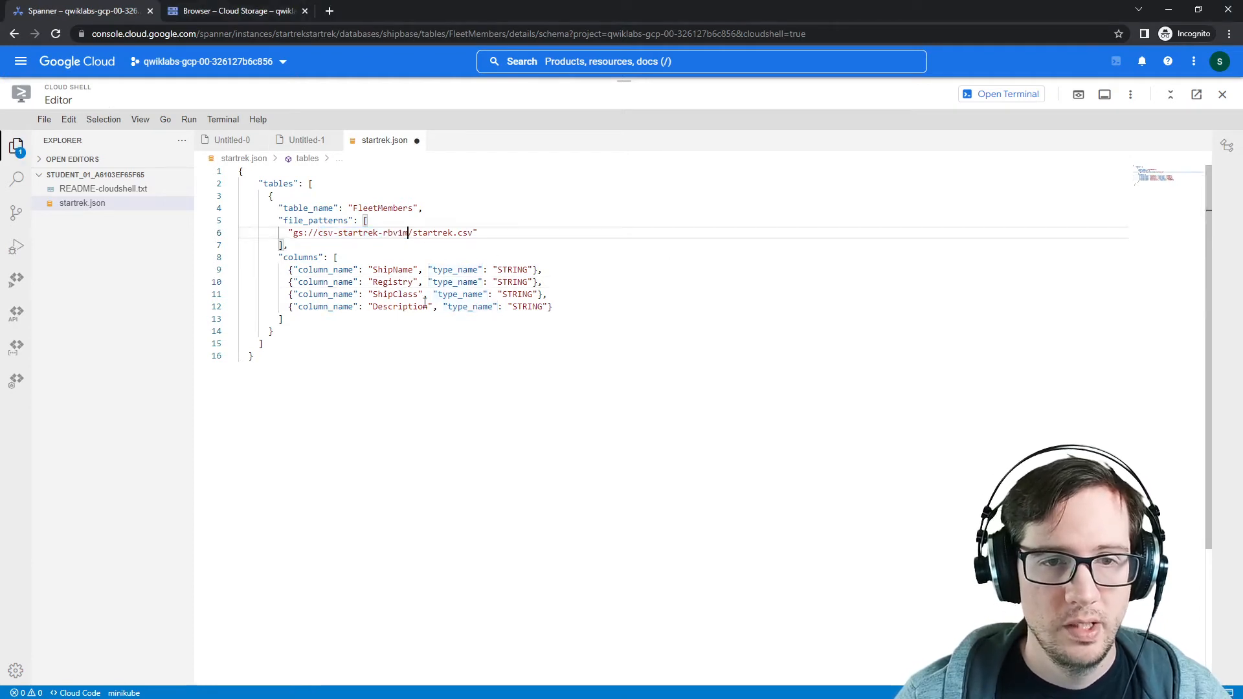
left_click(344, 256)
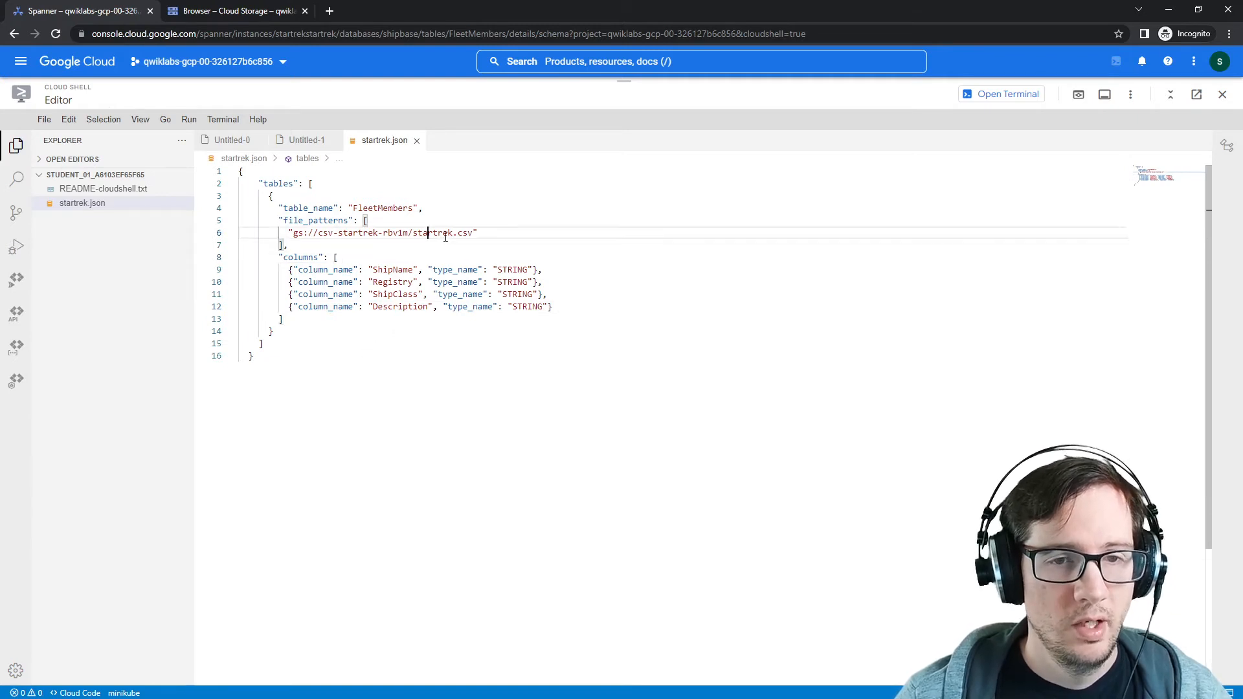
left_click(472, 314)
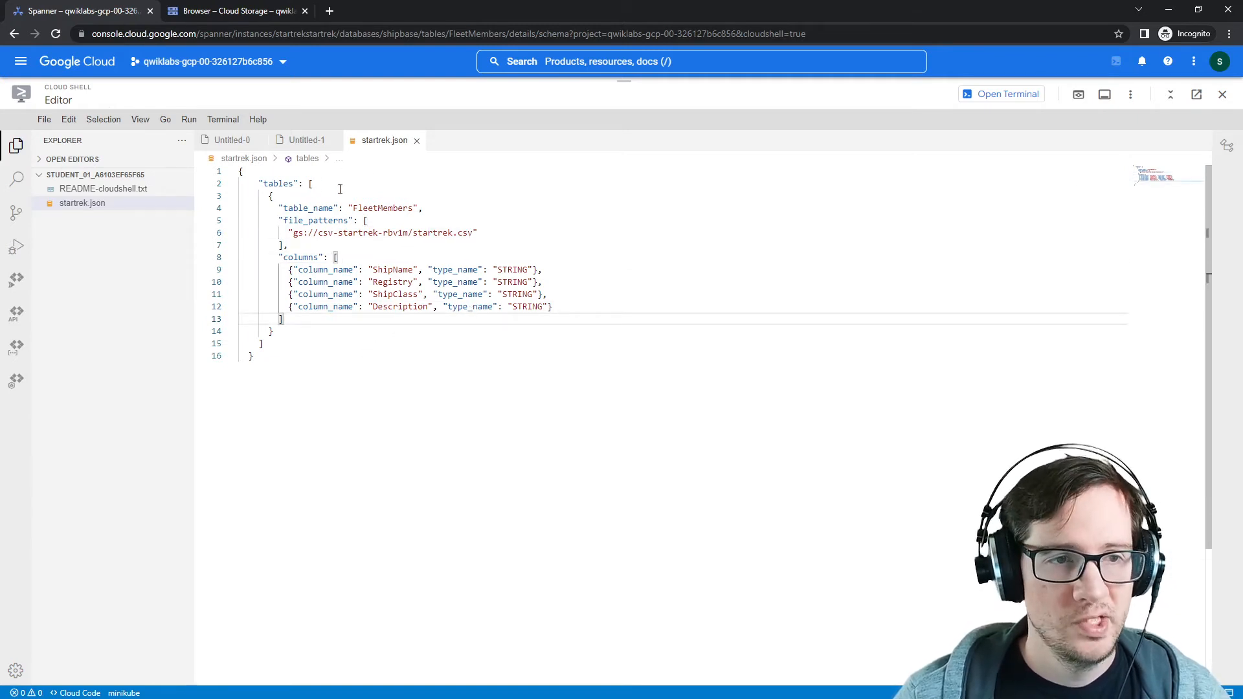
Download startrek.json from the Cloud Shell Editor and show the downloaded file in its local folder.
right_click(97, 202)
left_click(145, 412)
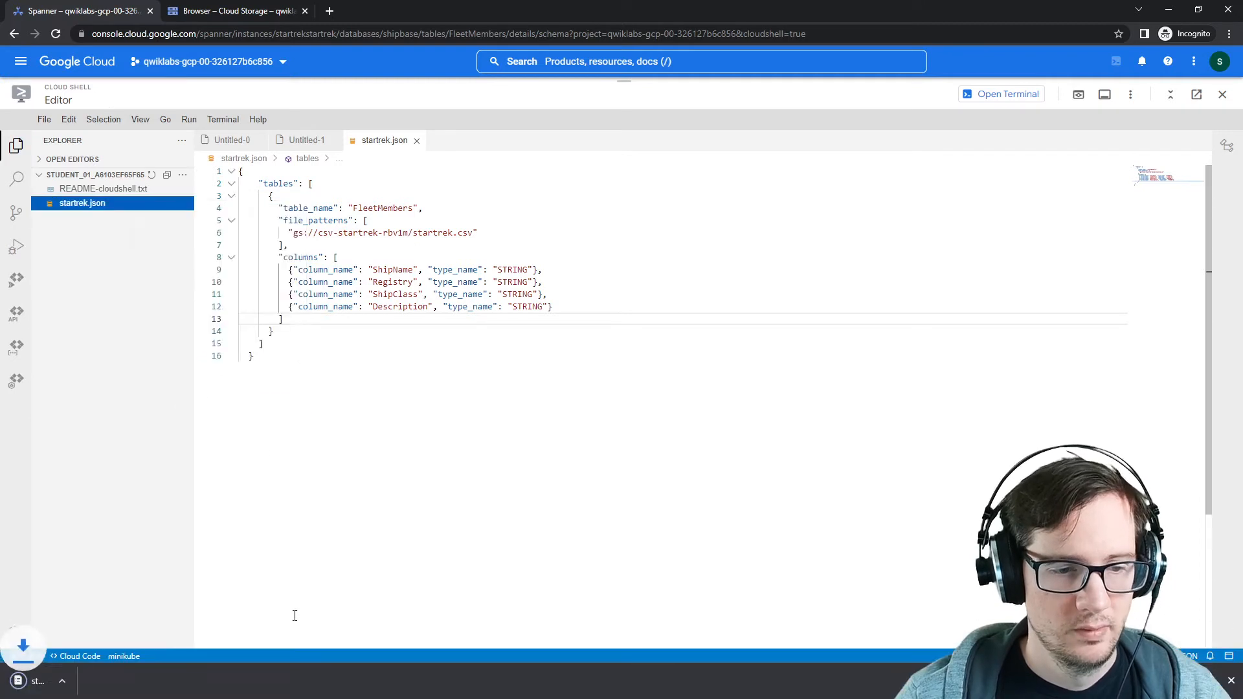
left_click(138, 681)
left_click(179, 638)
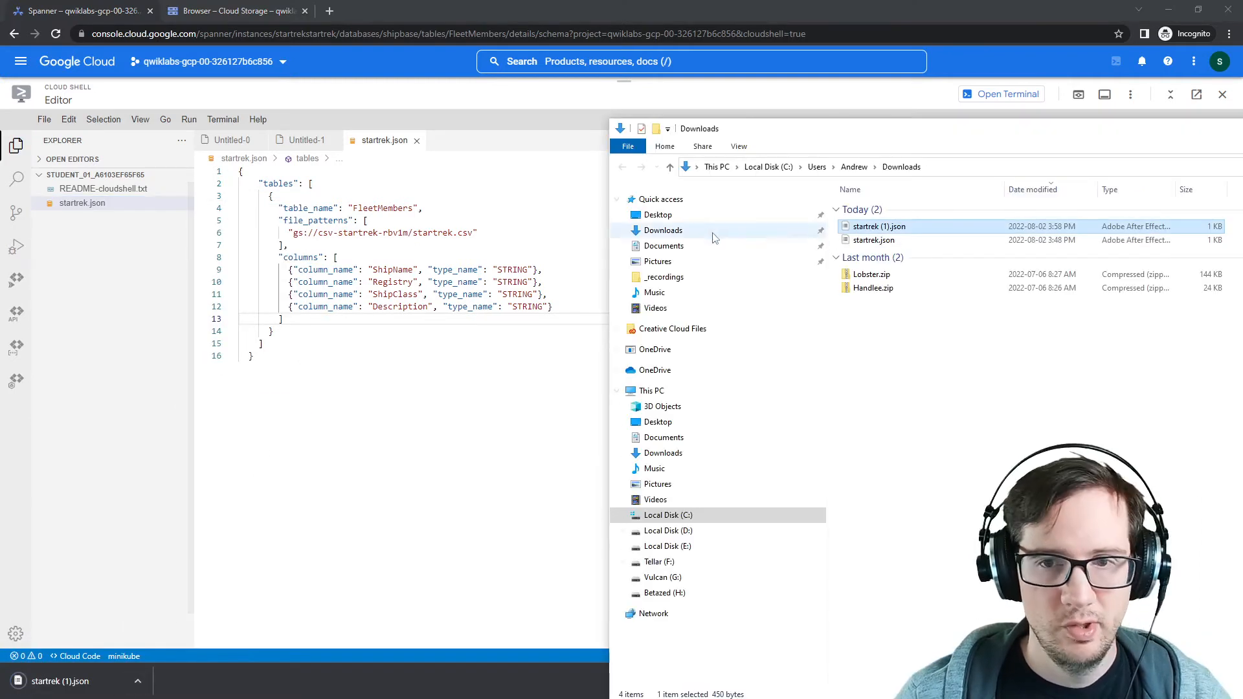
Delete the older startrek.json from the Downloads folder and rename startrek (1).json to startrek.json.
left_click(886, 240)
key("Delete")
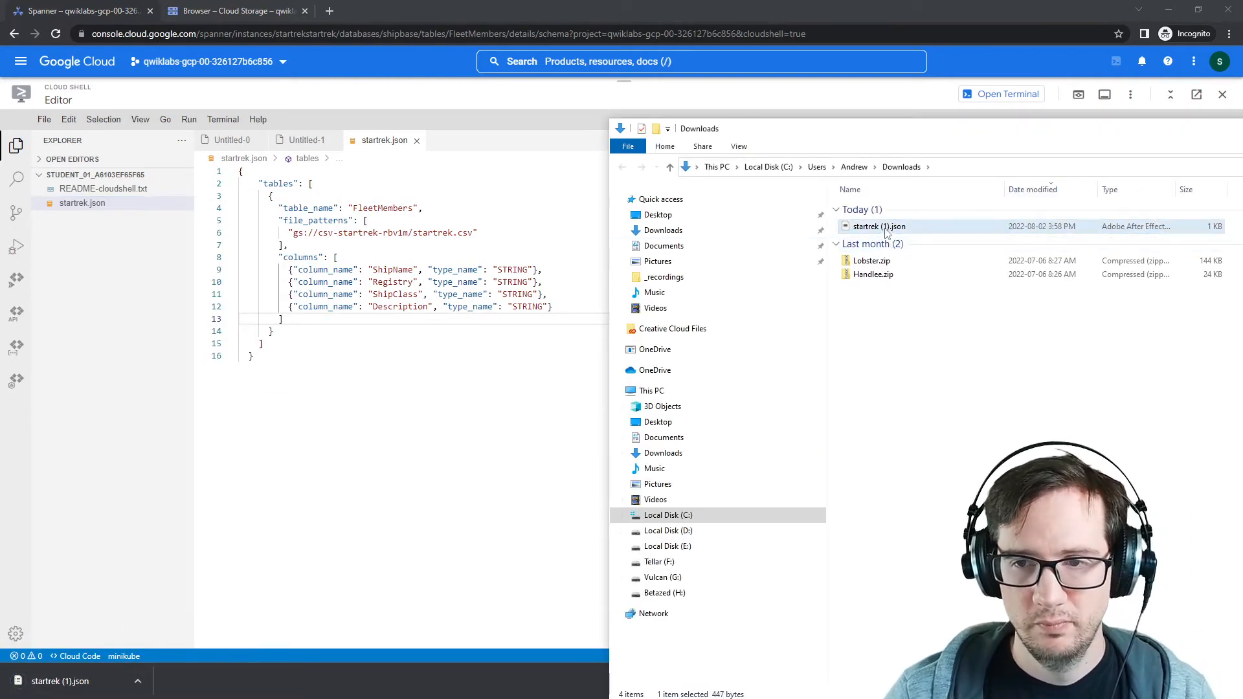
right_click(886, 231)
left_click(933, 413)
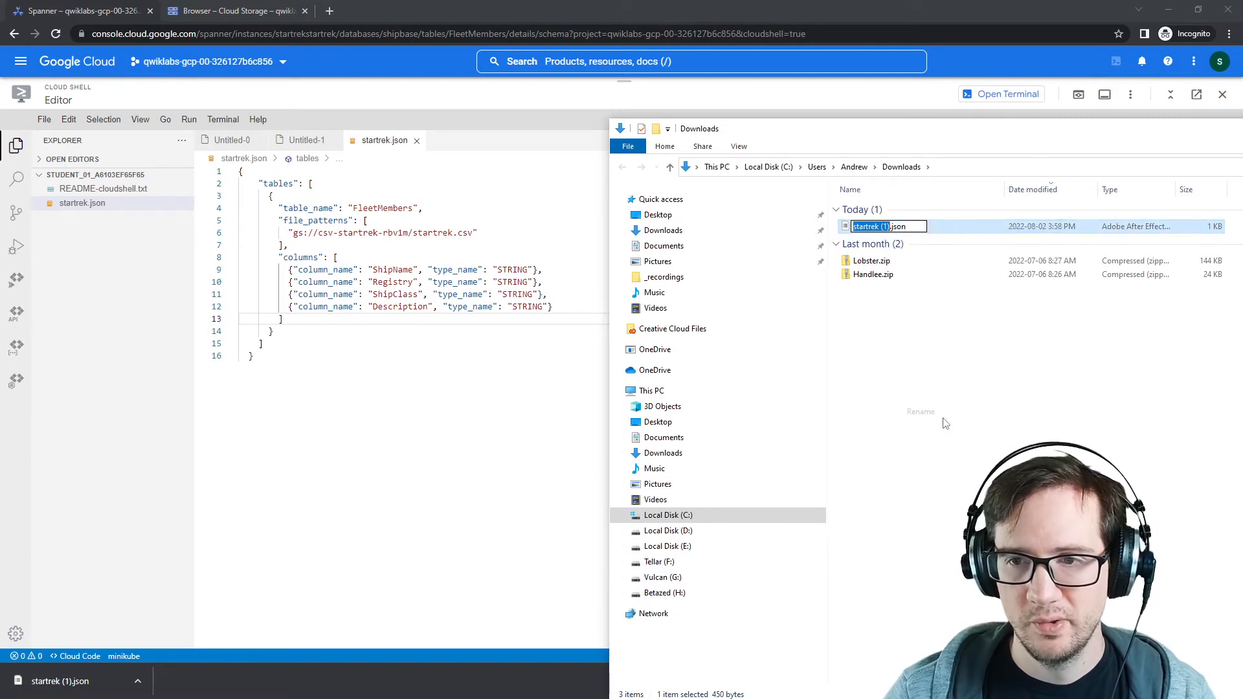
key("Right")
key("BackSpace")
key("BackSpace")
key("BackSpace")
key("BackSpace")
key("Return")
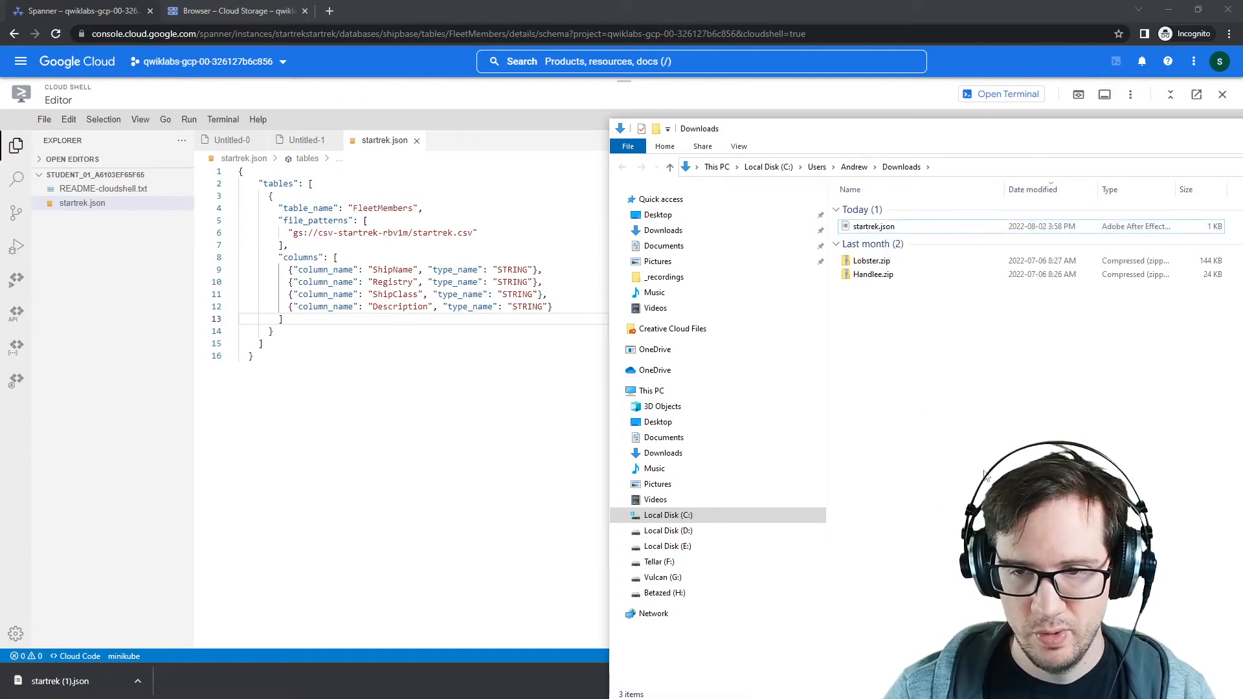
left_click_drag(988, 128, 0, 120)
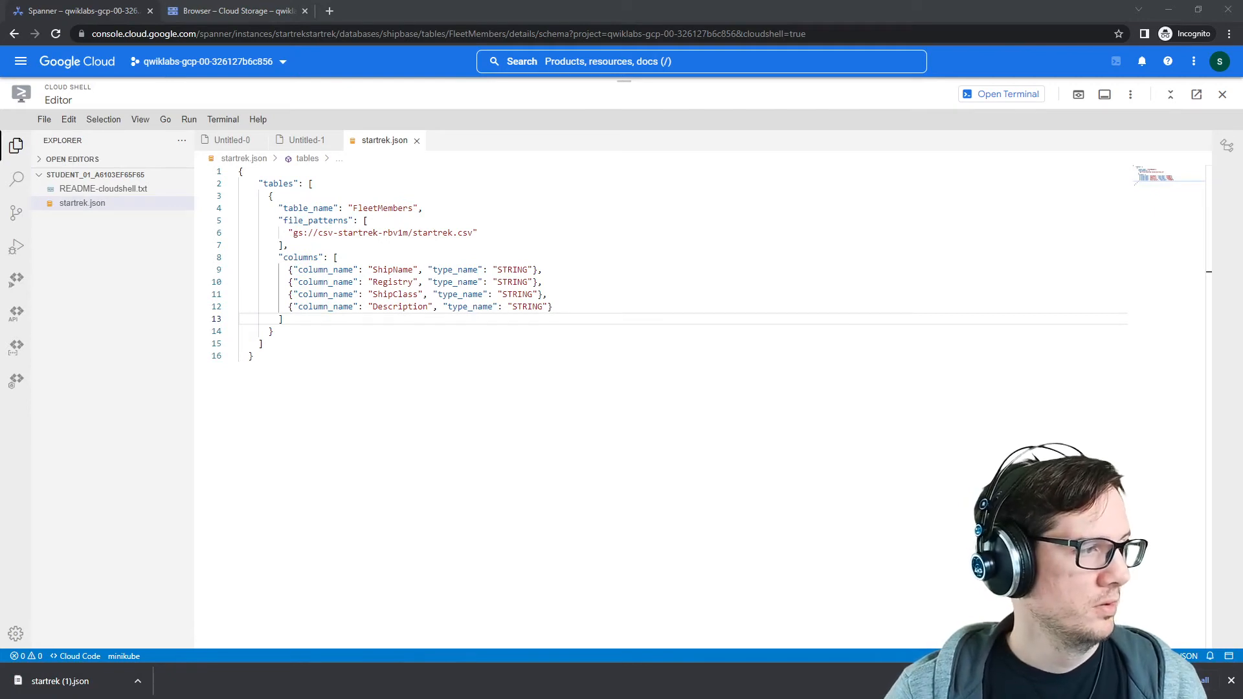
Close Cloud Shell and upload the downloaded startrek.json to the csv-startrek-rbv1m bucket in Cloud Storage.
left_click(623, 63)
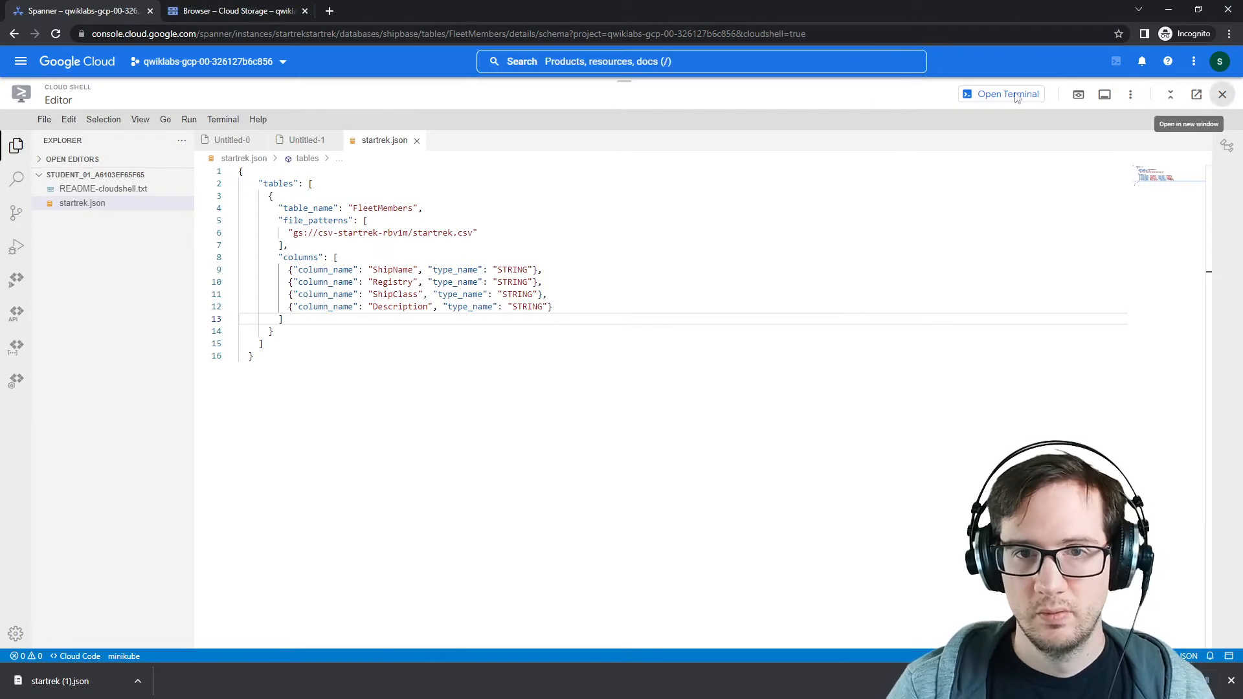
left_click(1222, 95)
left_click(619, 61)
type("cloud")
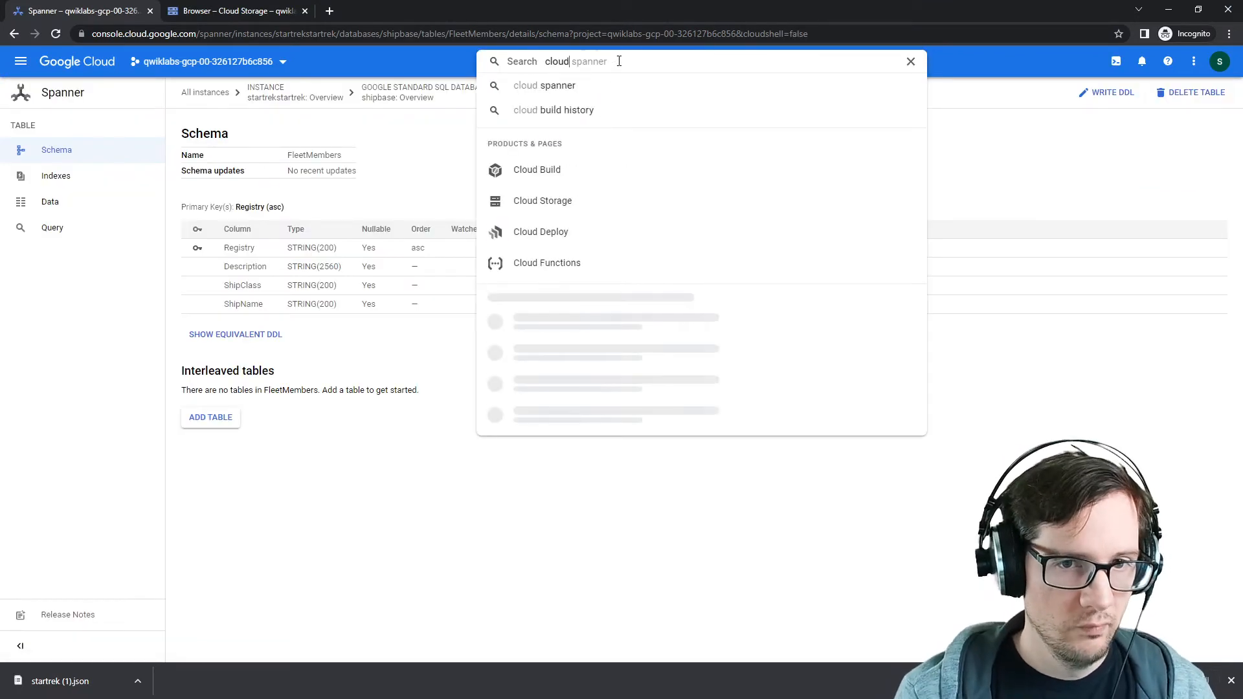
left_click(578, 202)
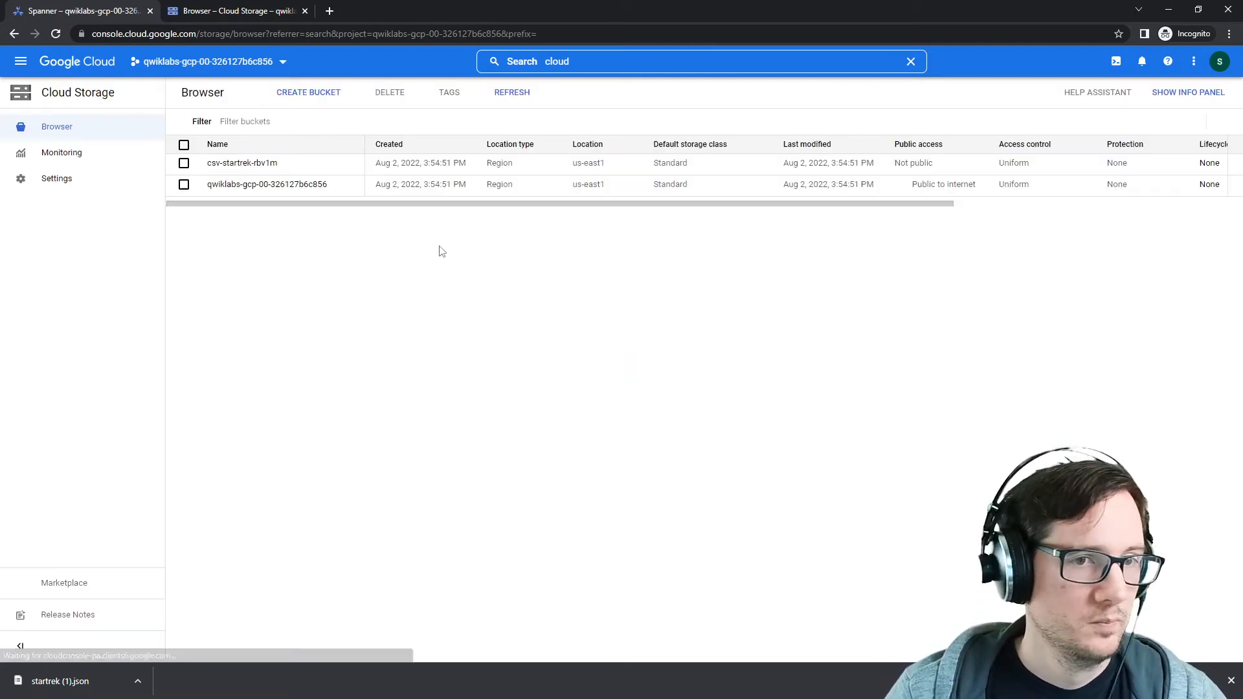
left_click(242, 164)
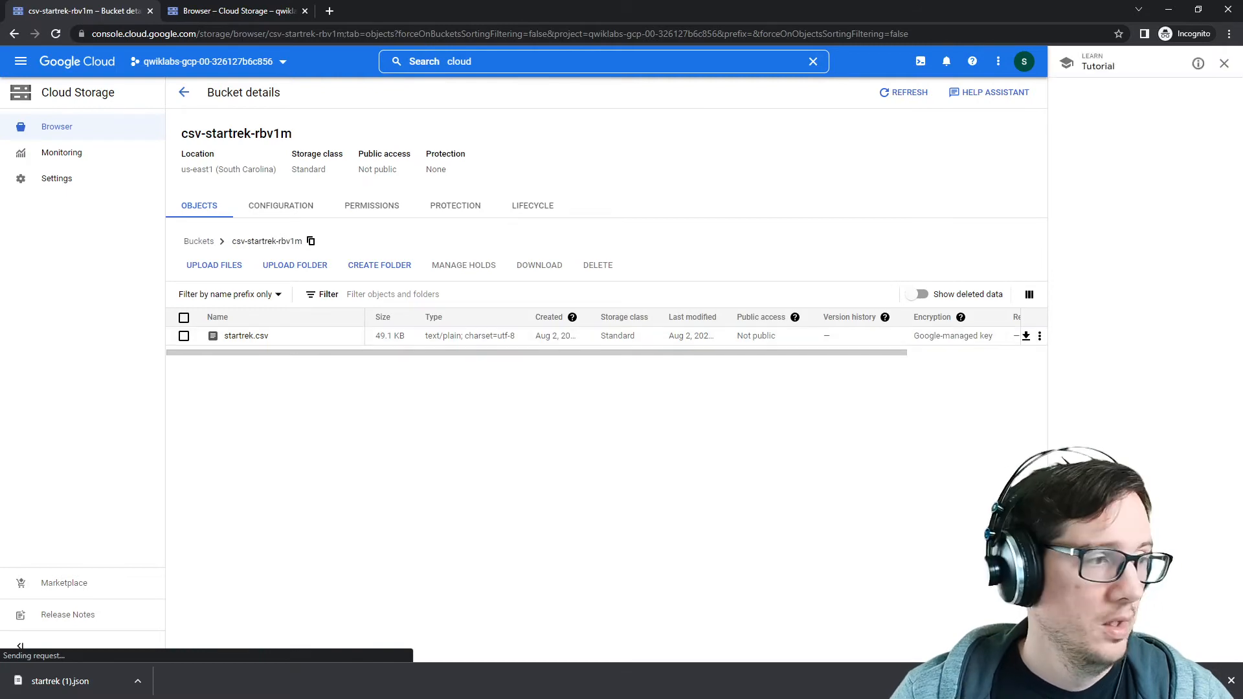
left_click_drag(377, 382, 395, 408)
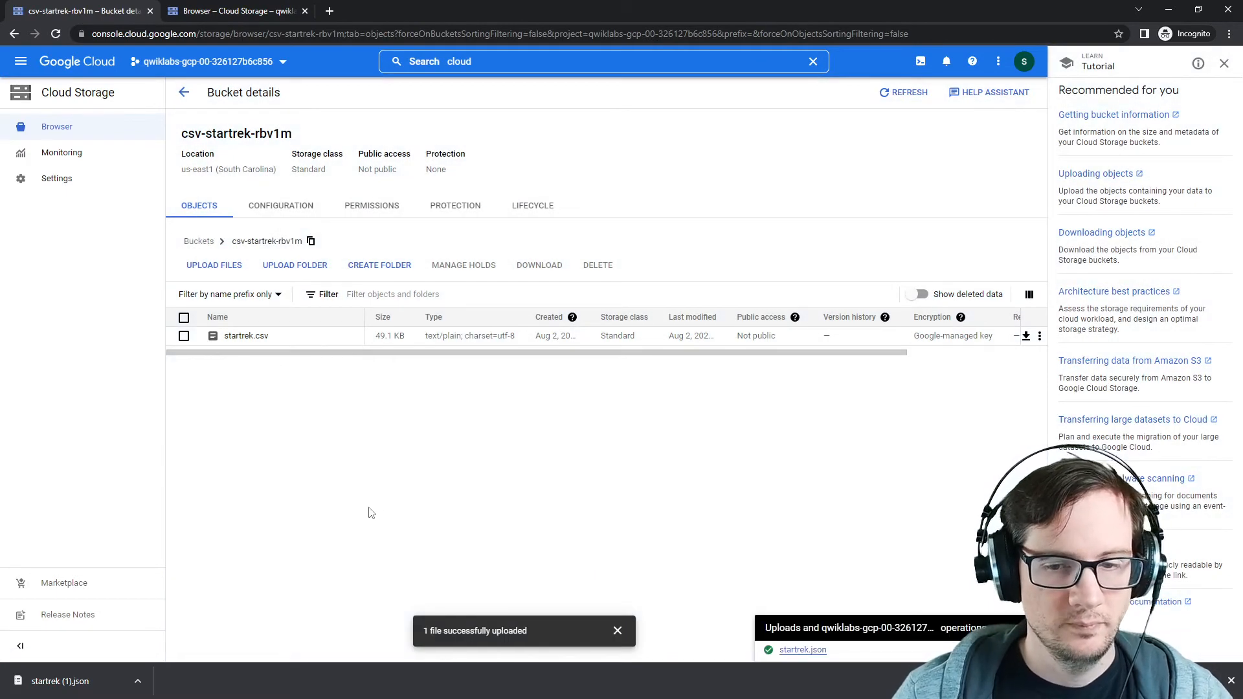
Search the console for dataflow and try to open its Jobs page, retrying before closing the browser tab.
left_click(478, 65)
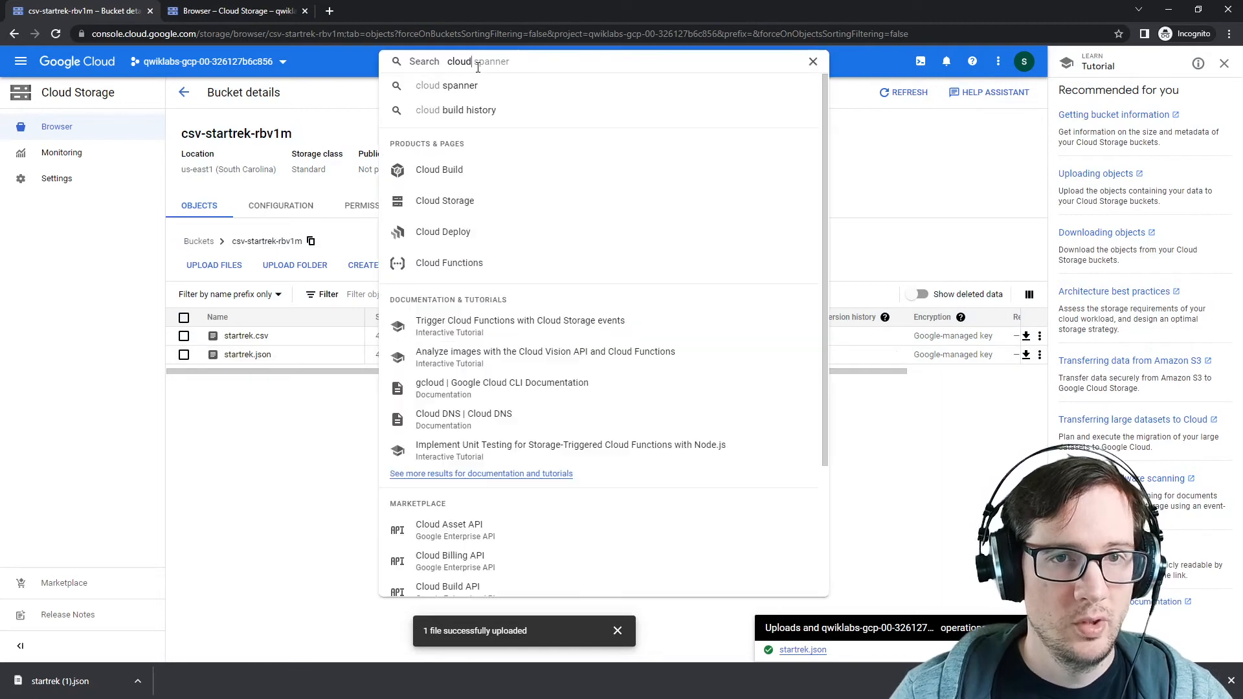
left_click_drag(496, 63, 436, 62)
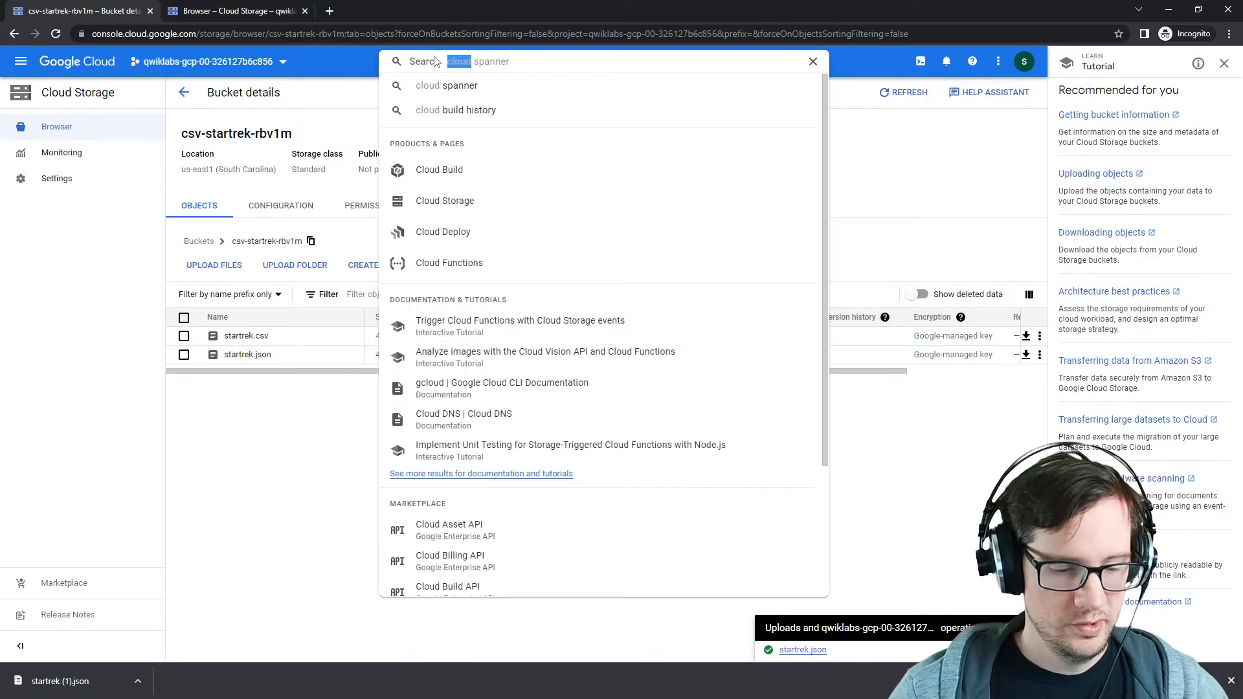
type("cloud")
key("BackSpace")
key("BackSpace")
key("BackSpace")
key("BackSpace")
key("BackSpace")
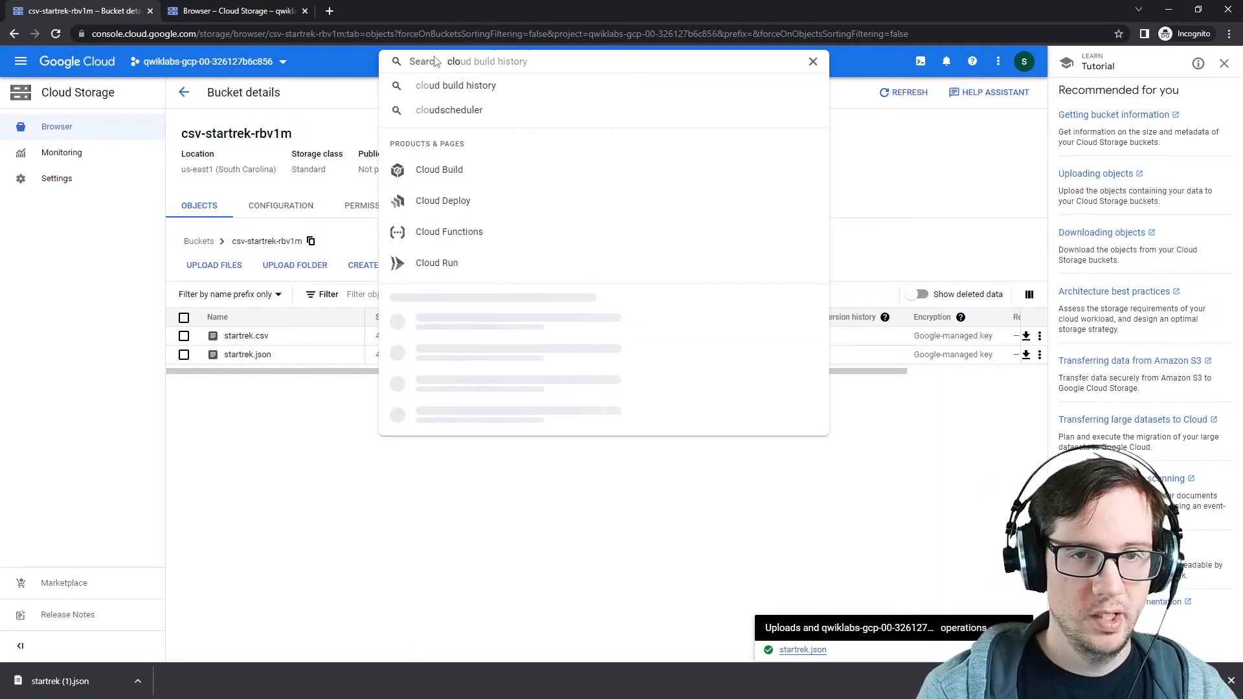
type("dataflow")
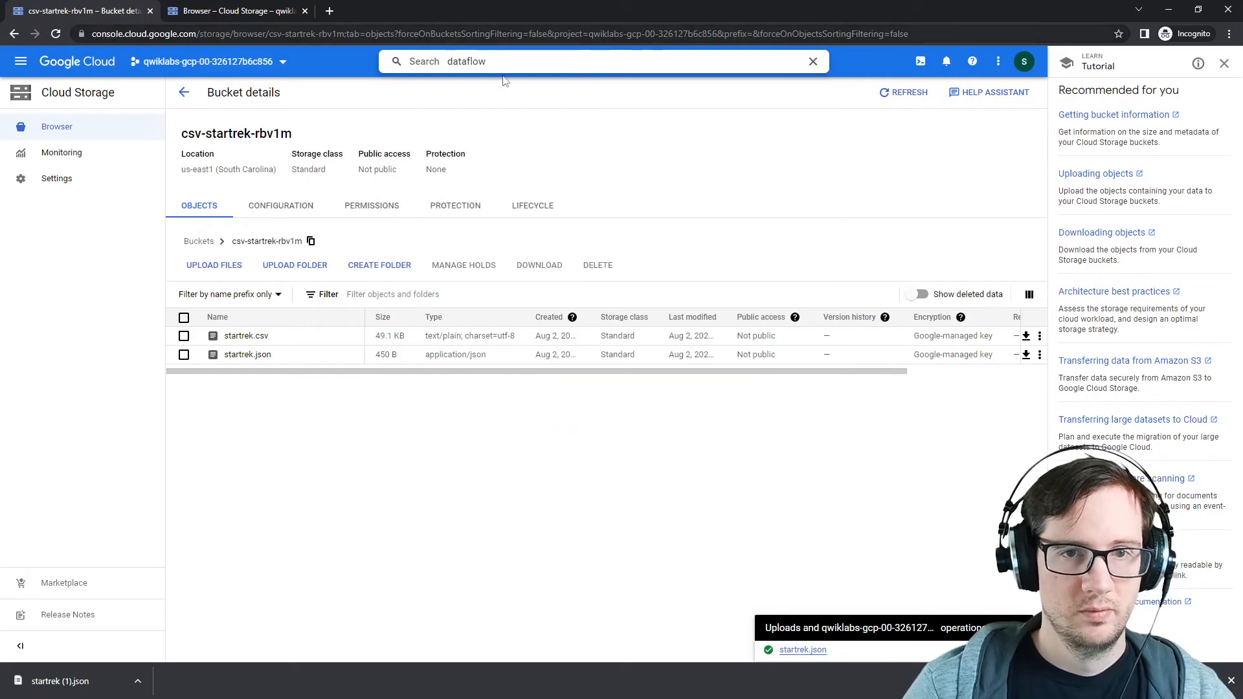
left_click(502, 114)
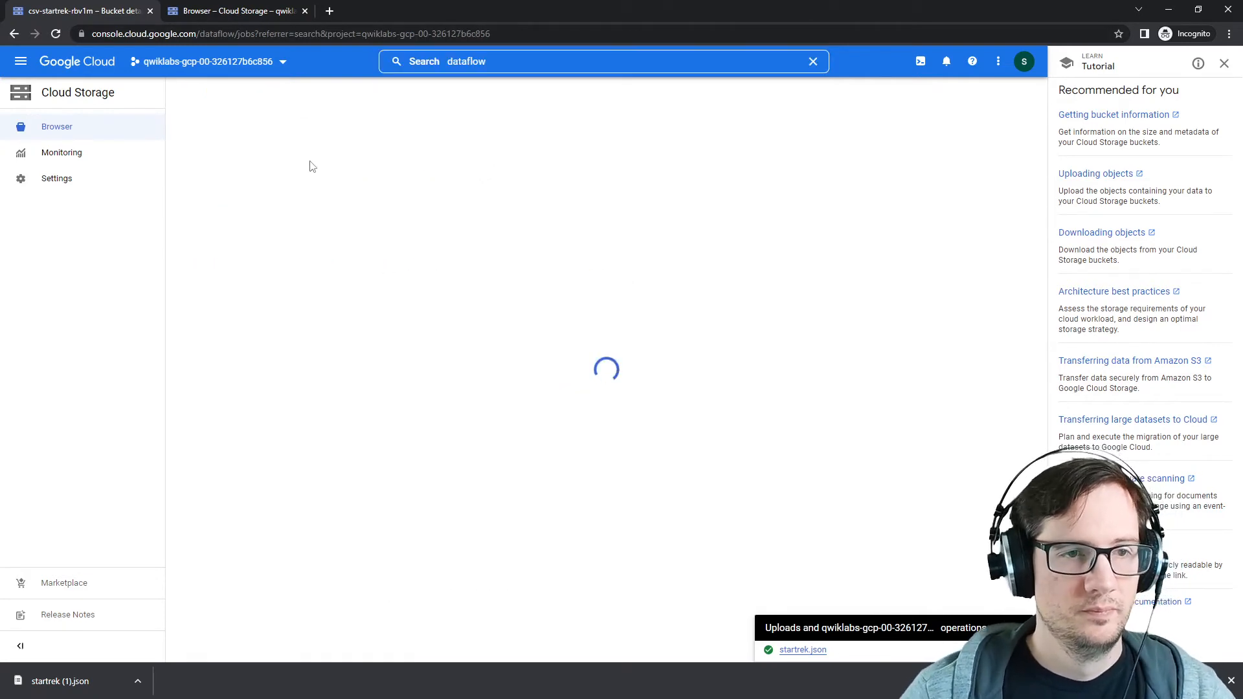
left_click(520, 62)
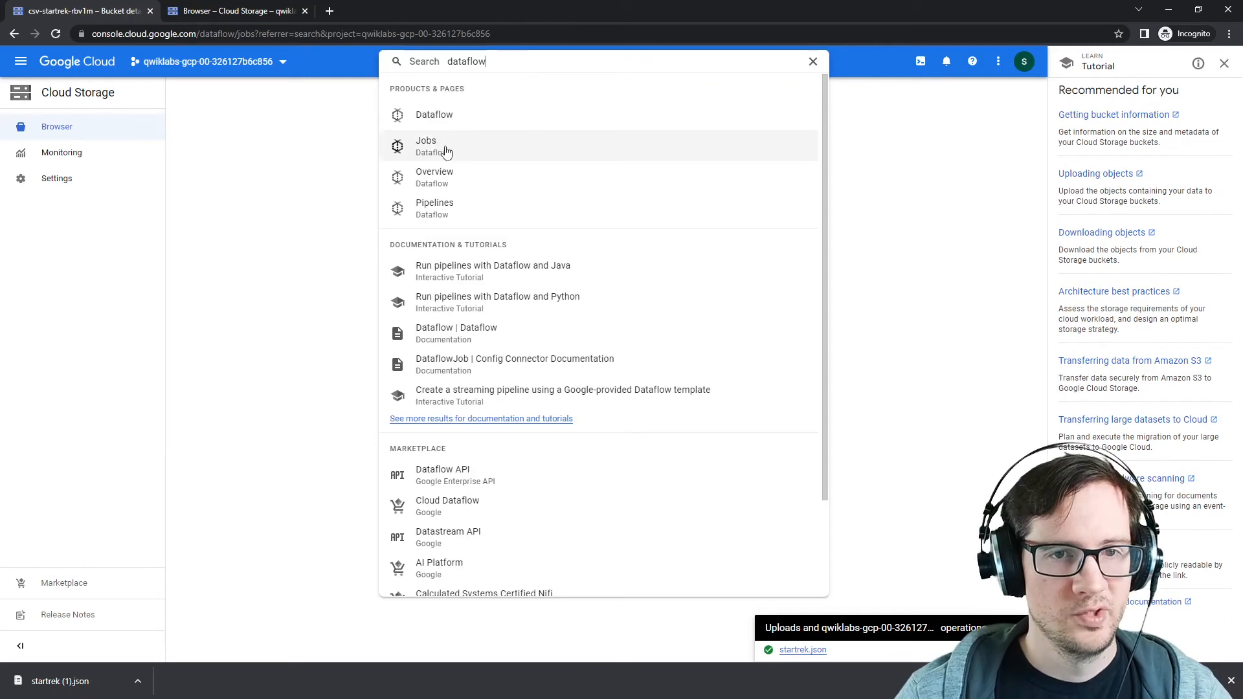
left_click(446, 148)
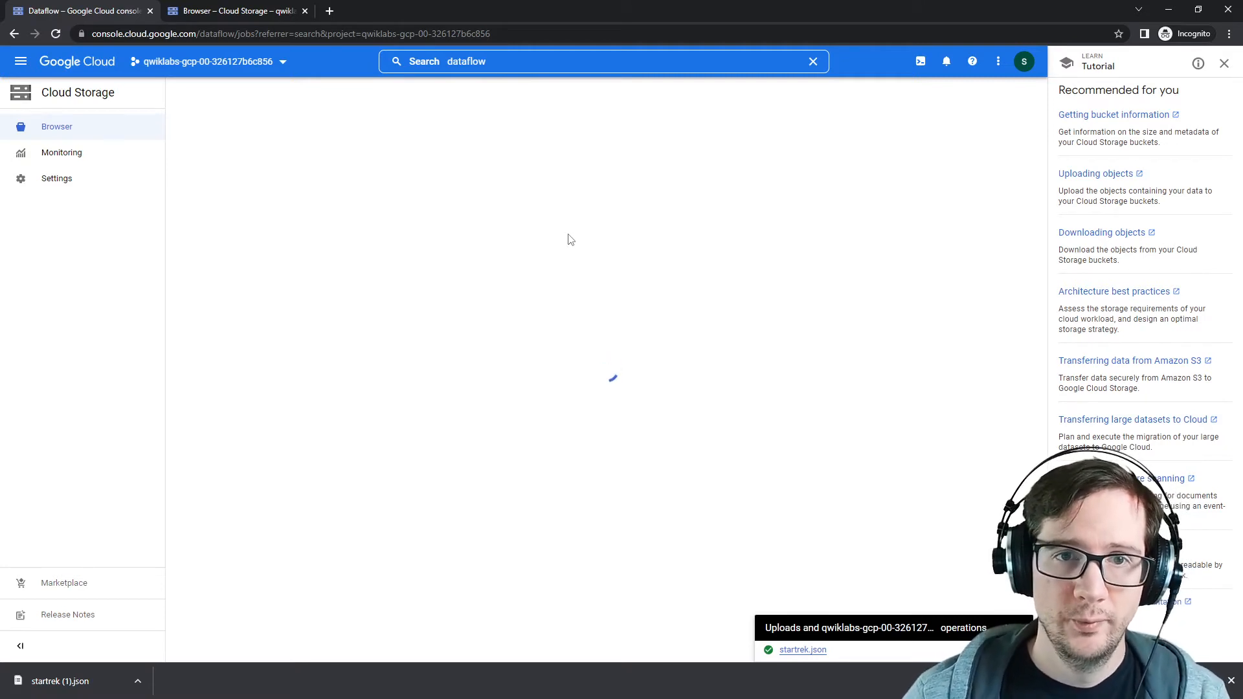
left_click(525, 64)
left_click(467, 145)
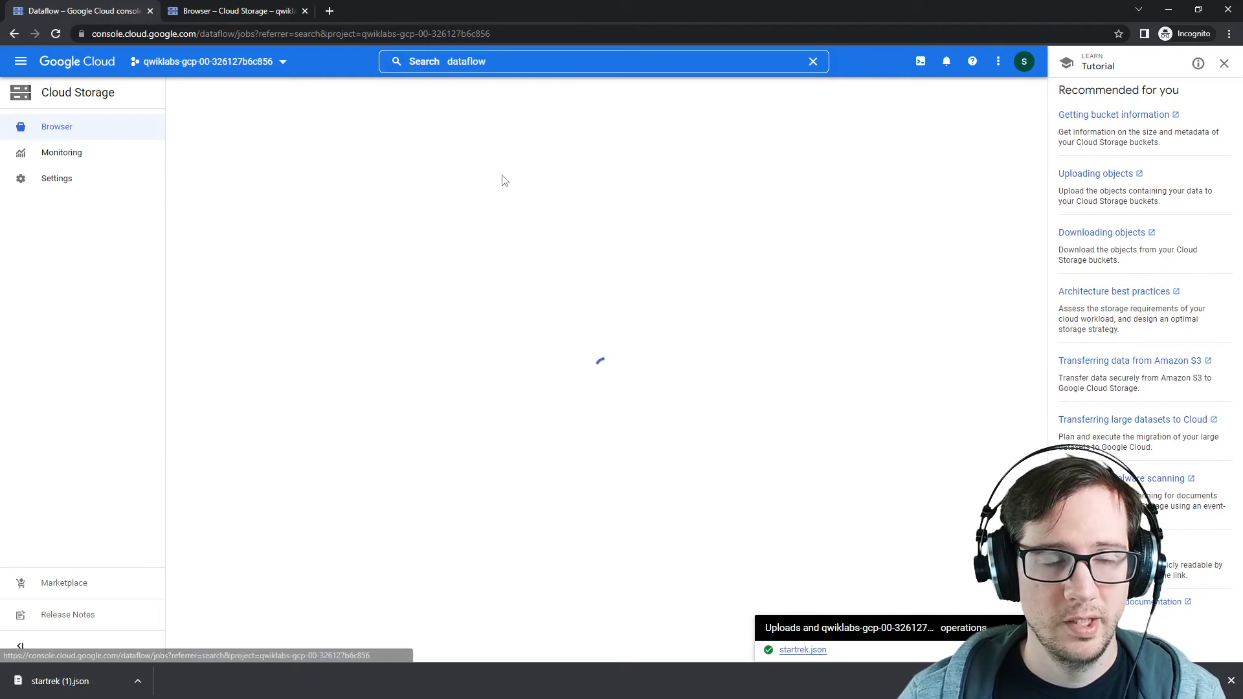
left_click(150, 11)
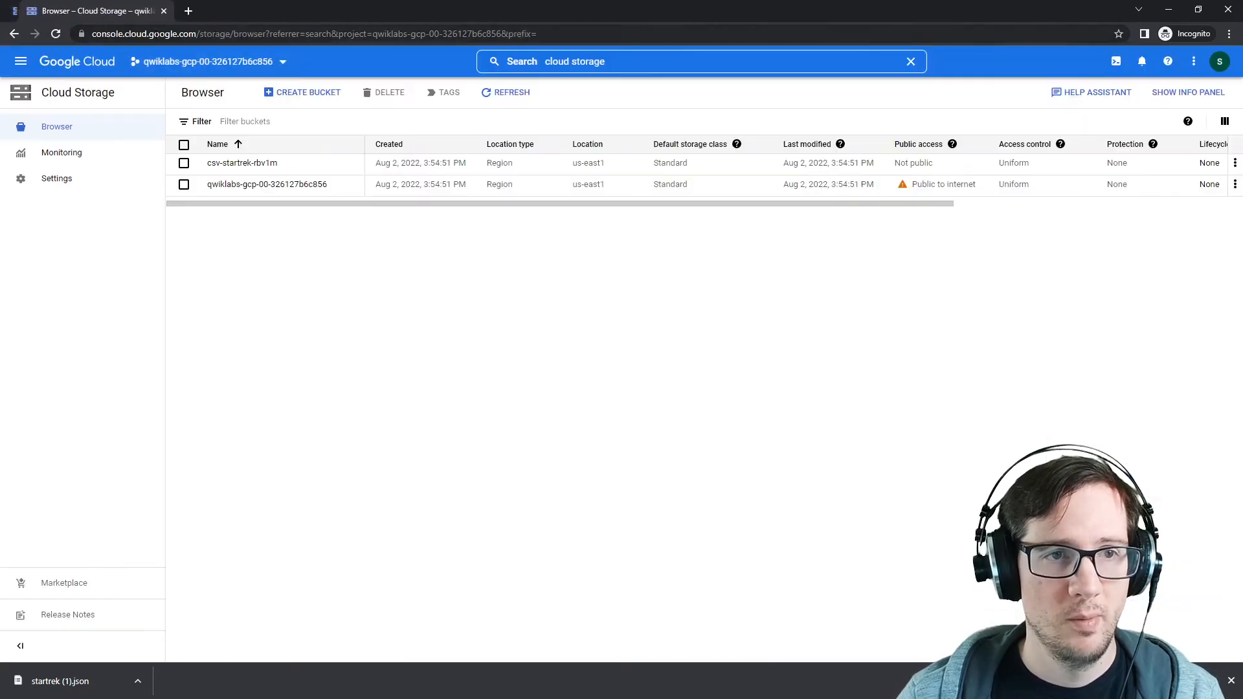
Return to the console's welcome page, search for dataflow and open its Jobs page.
left_click(74, 65)
left_click(570, 62)
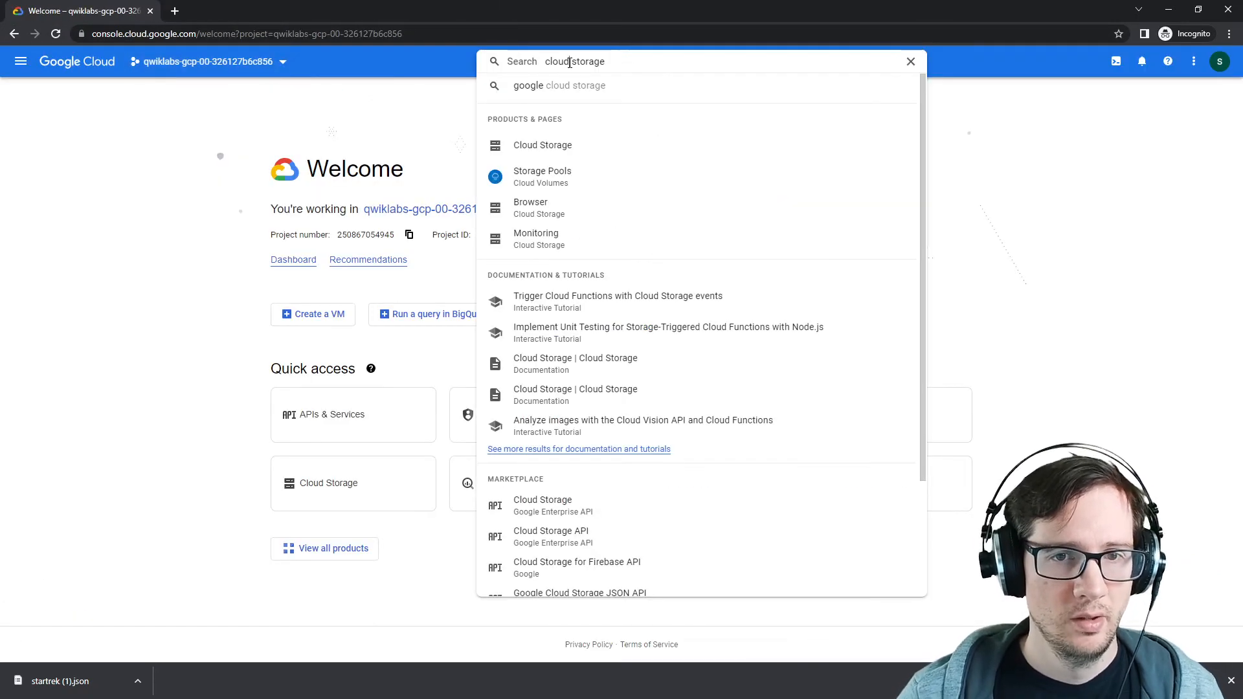
key("ctrl+a")
type("dataflow")
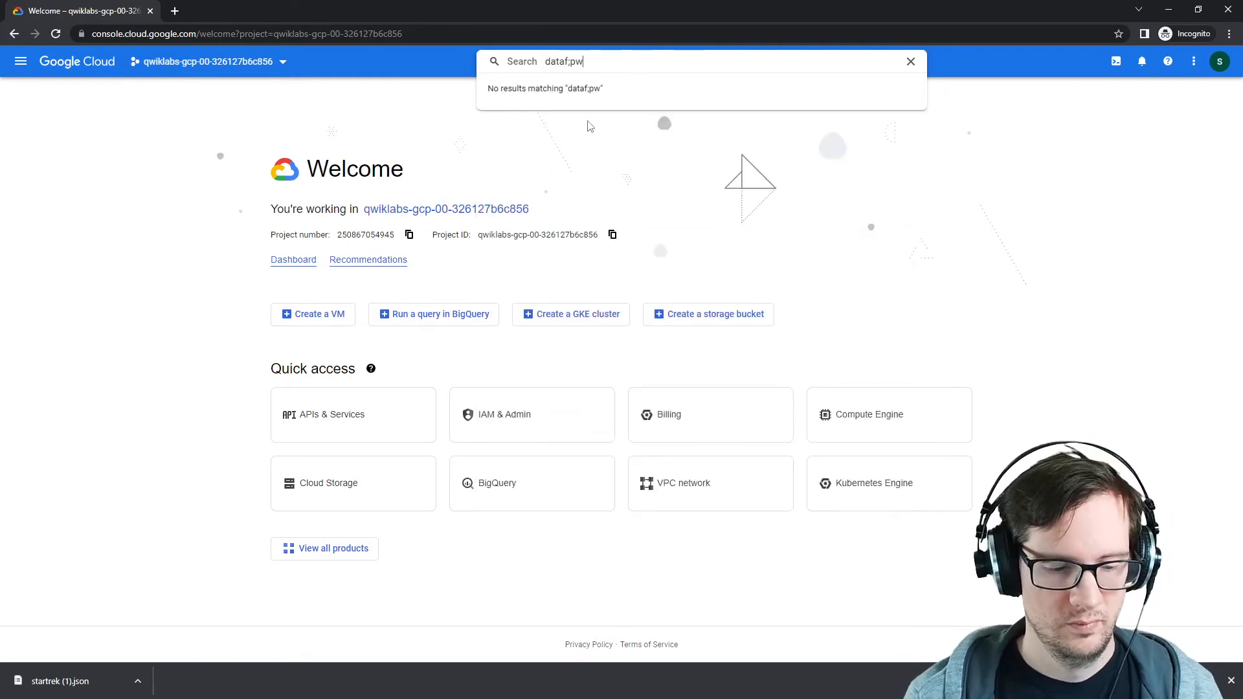
key("ctrl+a")
type("dataflow")
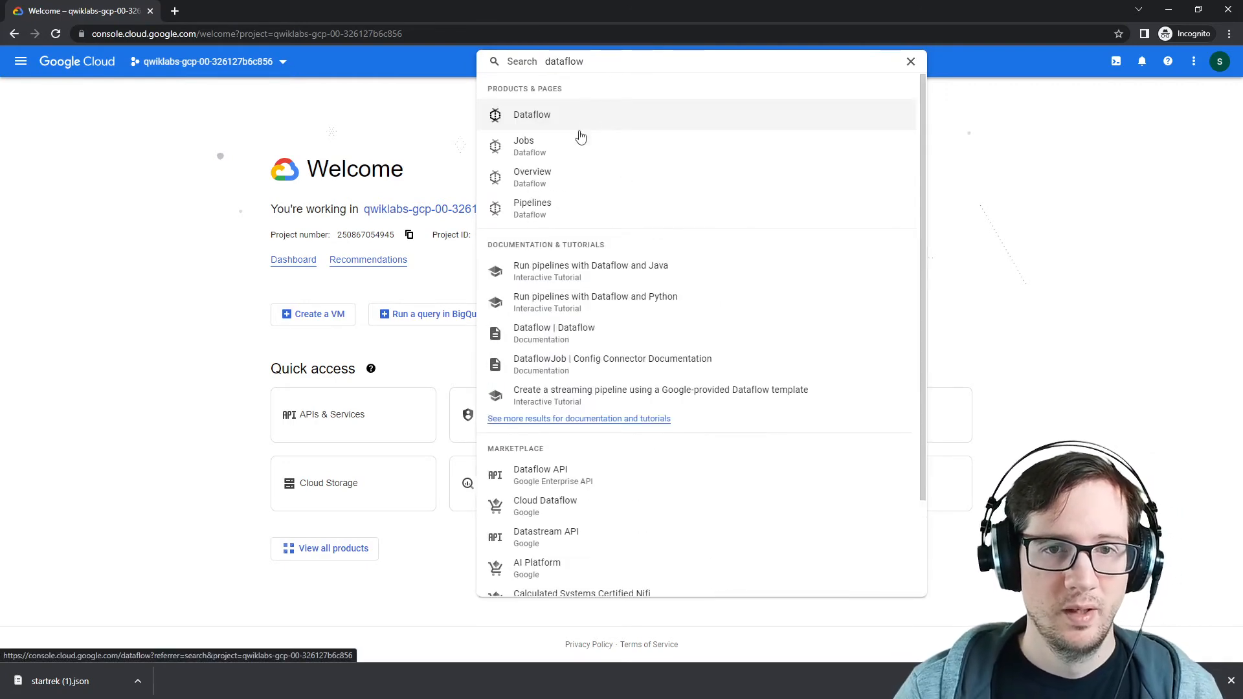
left_click(581, 141)
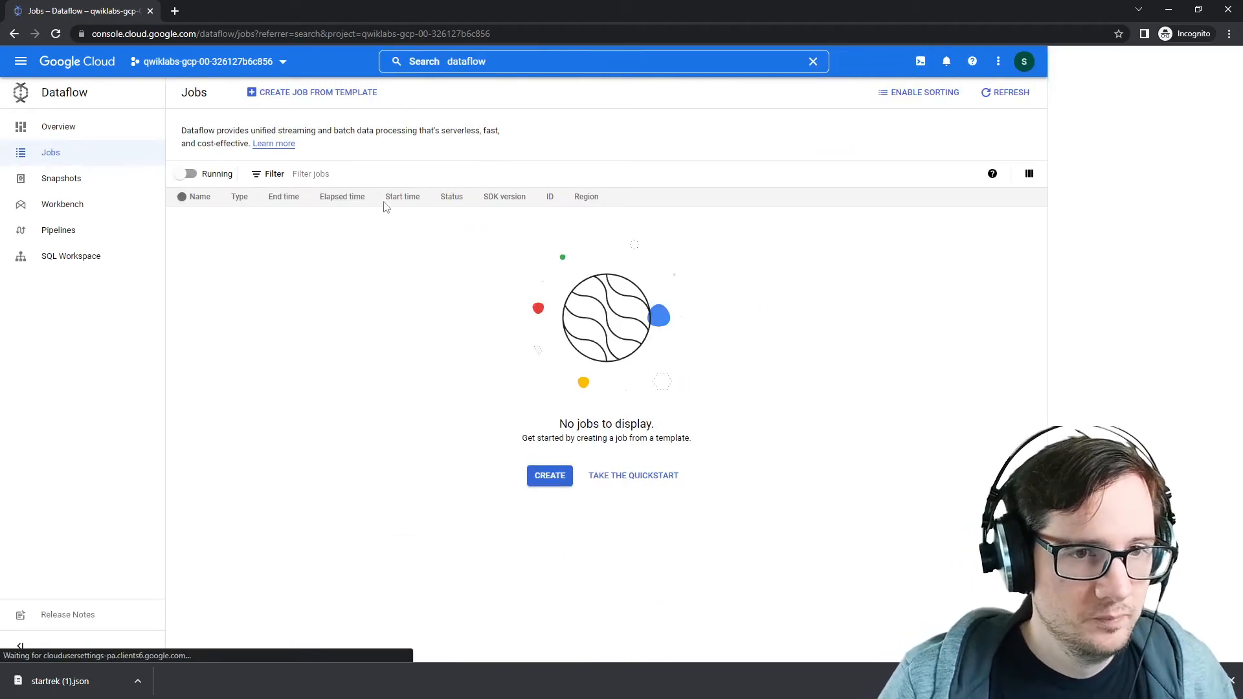
Start creating a new Dataflow job from a template.
left_click(550, 475)
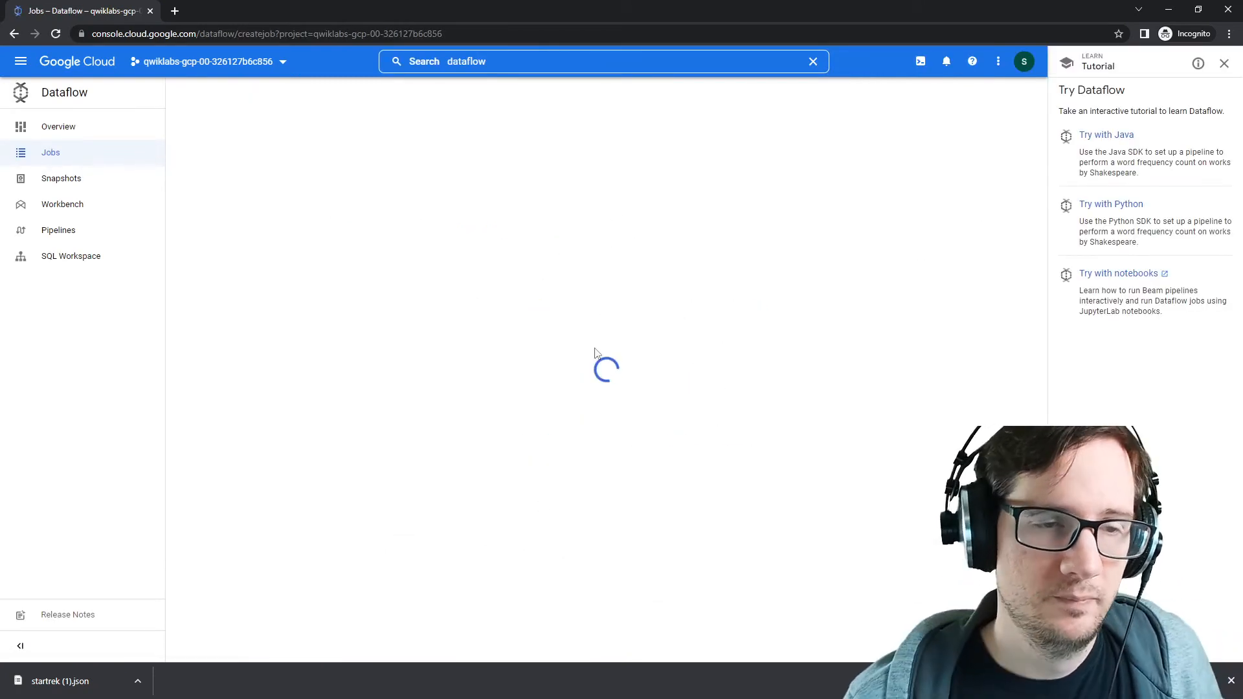
left_click(291, 140)
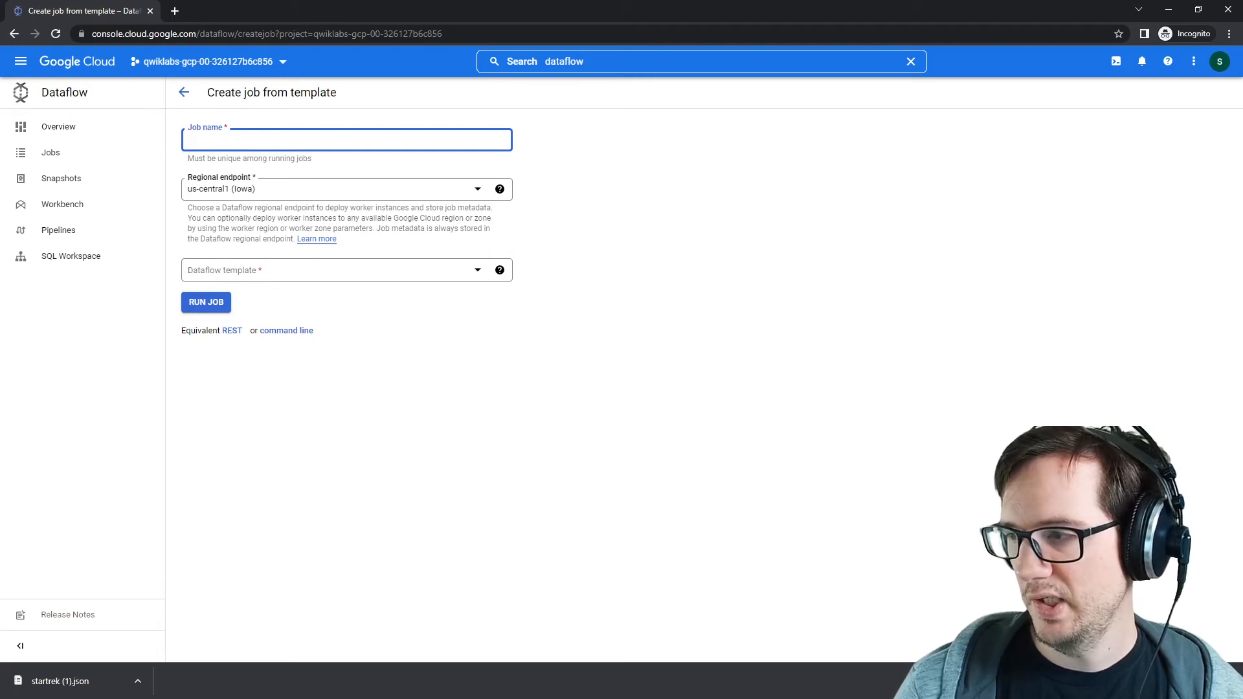
Switch to the lab instructions window, search it for dataflow and review the template job task and its note.
key("alt+Tab")
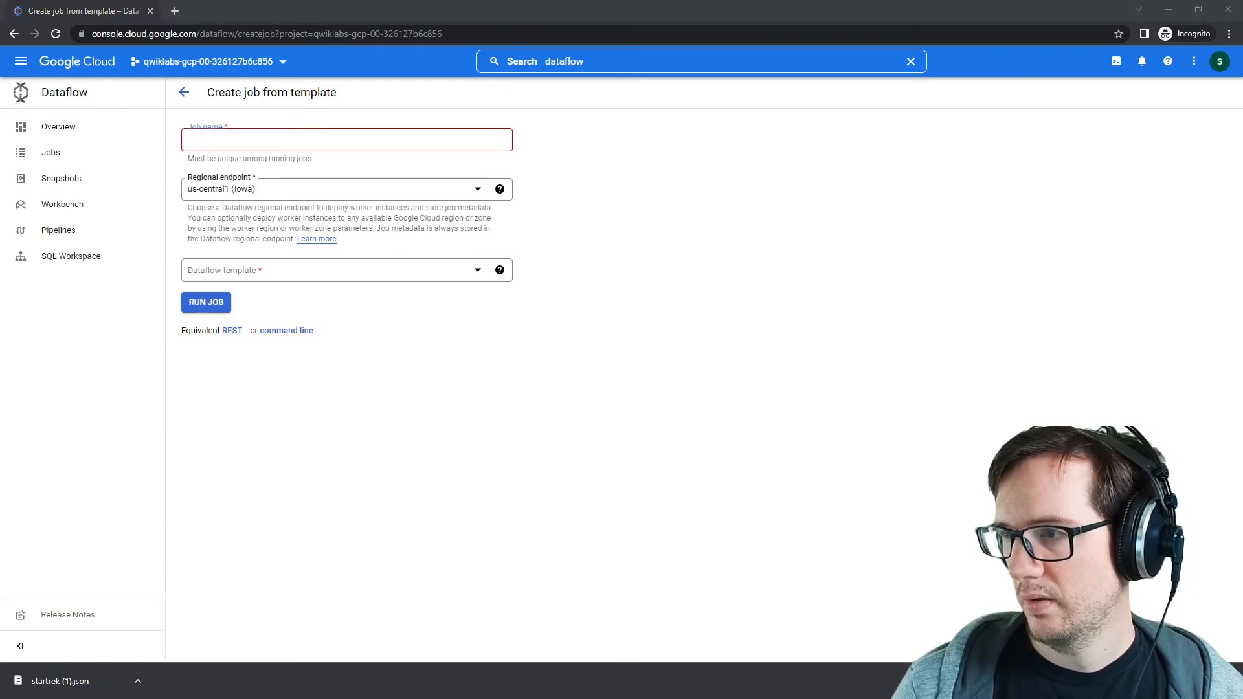
key("ctrl+f")
type("dataflow")
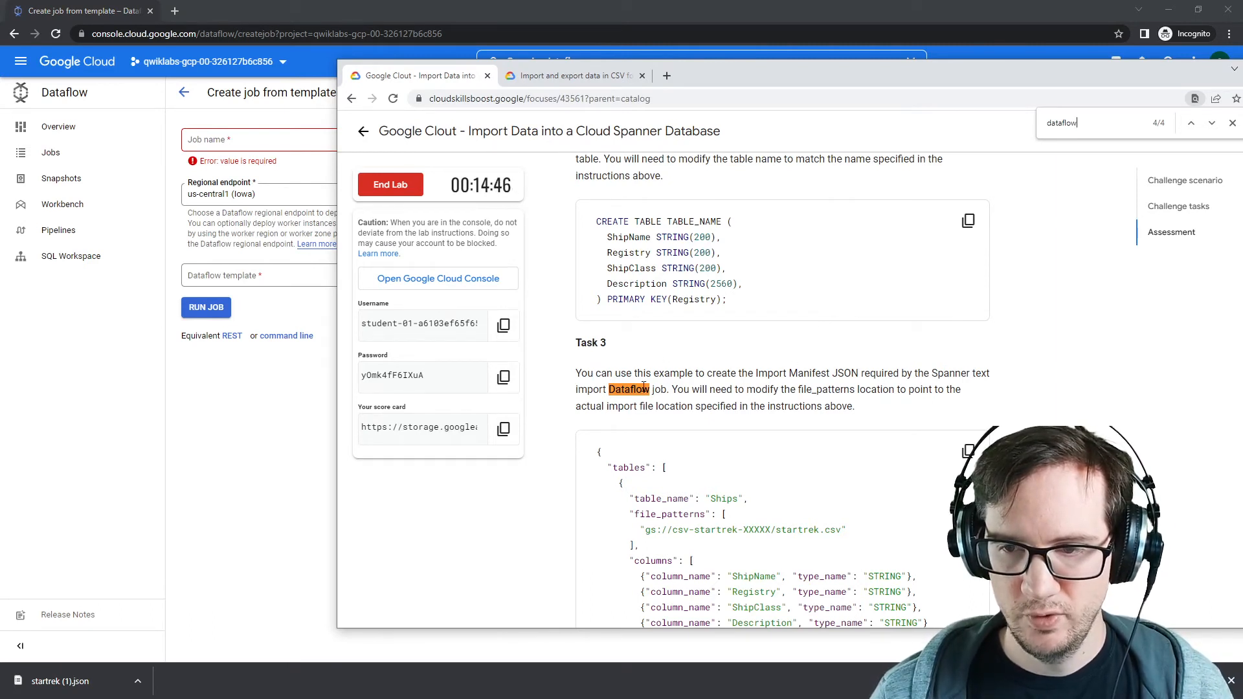
scroll(645, 387, "down", 2)
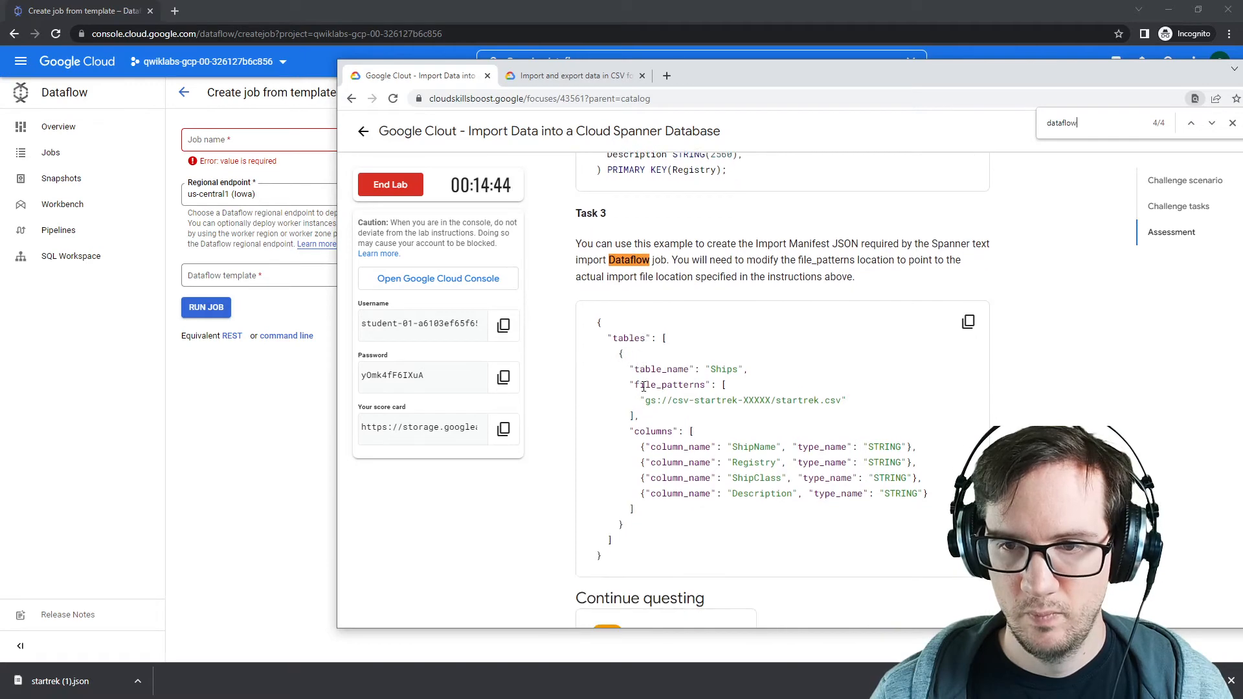
scroll(644, 386, "down", 3)
scroll(645, 389, "up", 8)
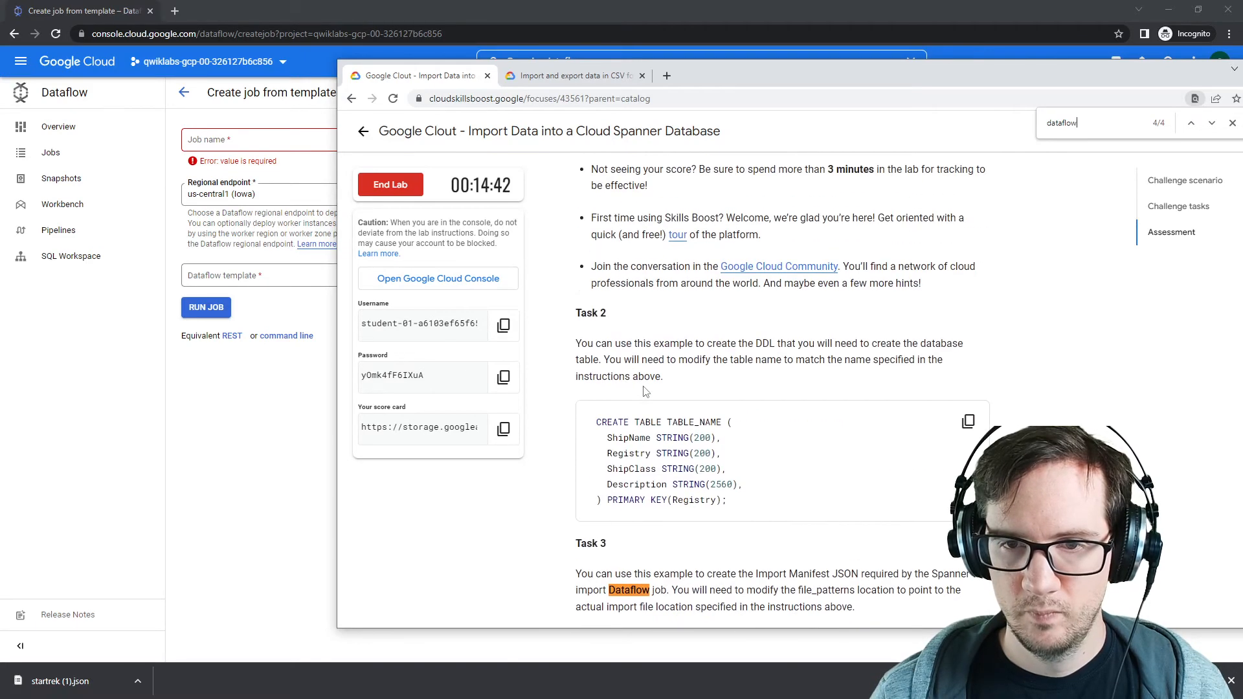
scroll(644, 391, "up", 6)
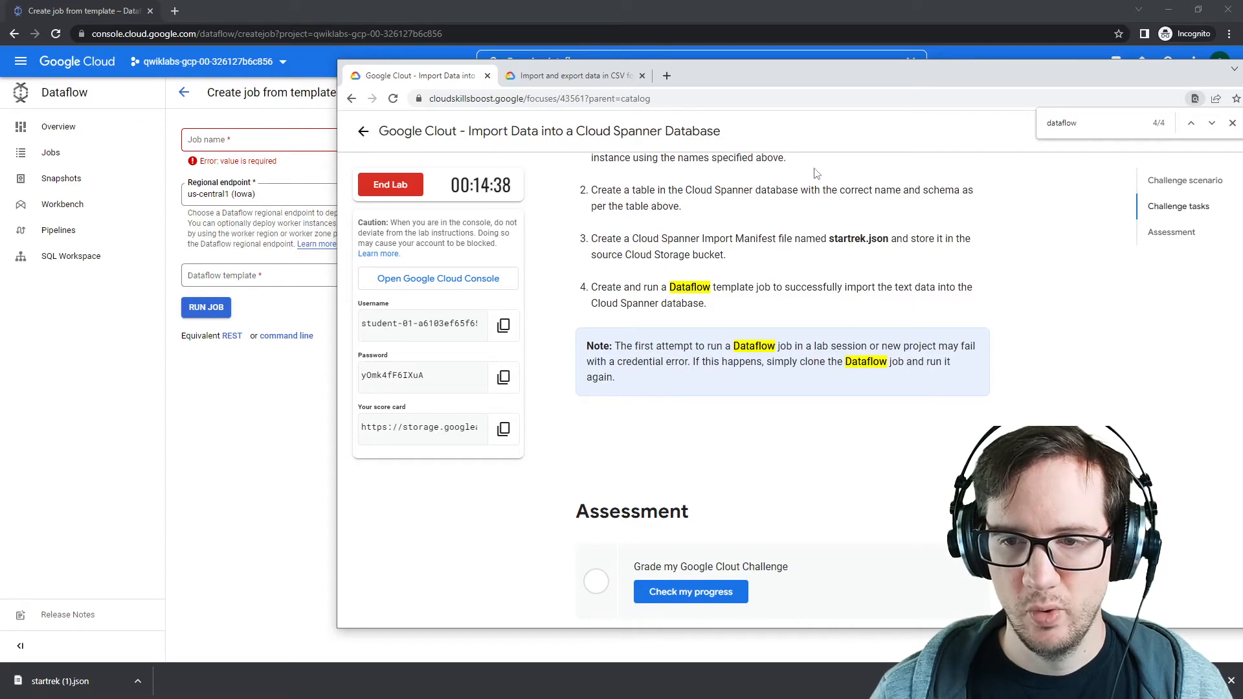
left_click_drag(791, 74, 1242, 104)
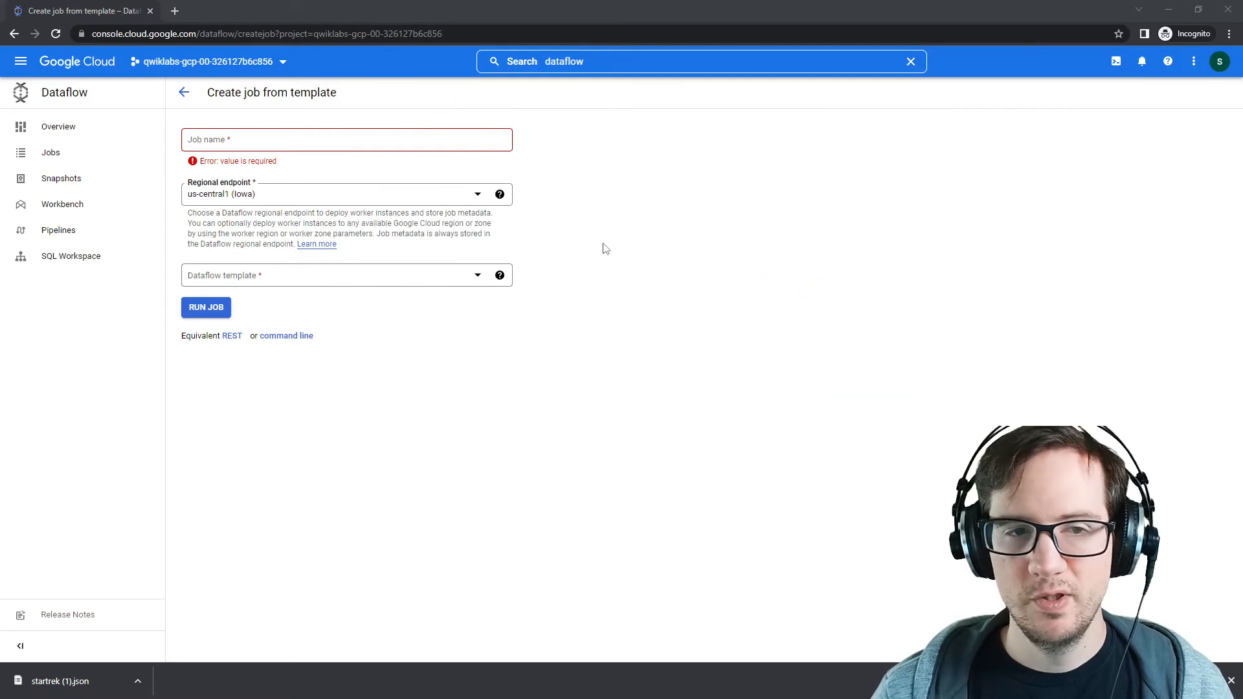
Name the Dataflow job importstarships and set its regional endpoint to us-east1 (South Carolina).
left_click(369, 140)
type("importstarships")
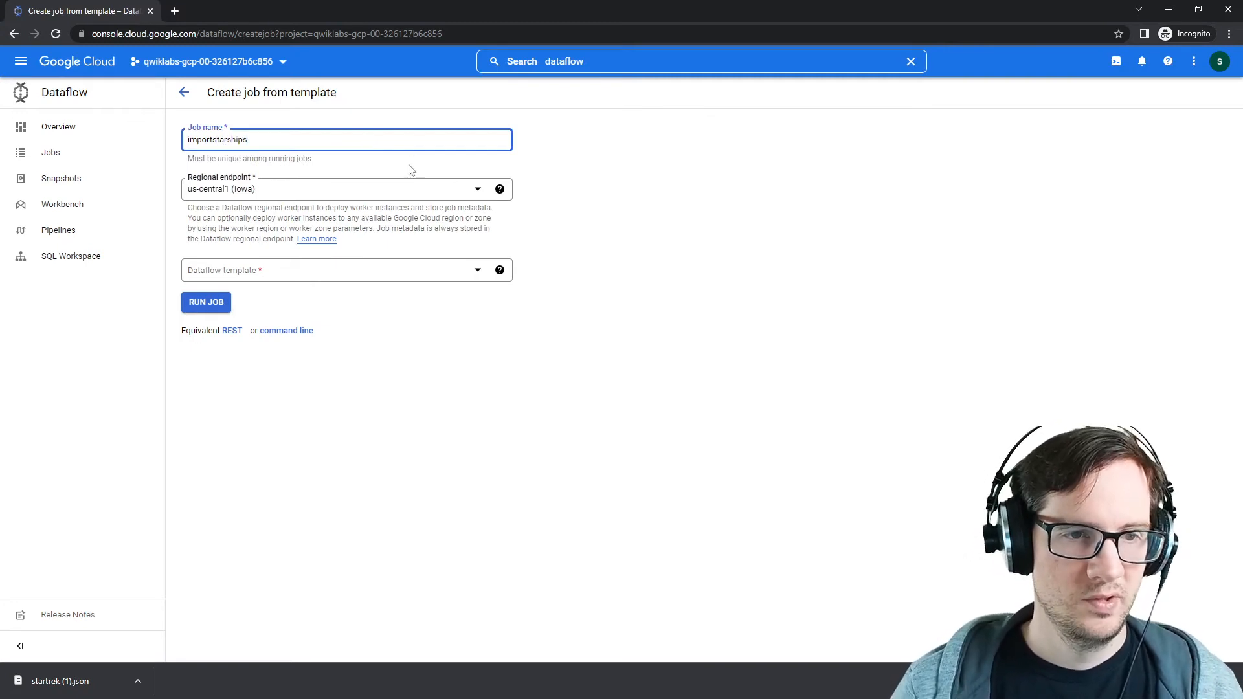
left_click(417, 189)
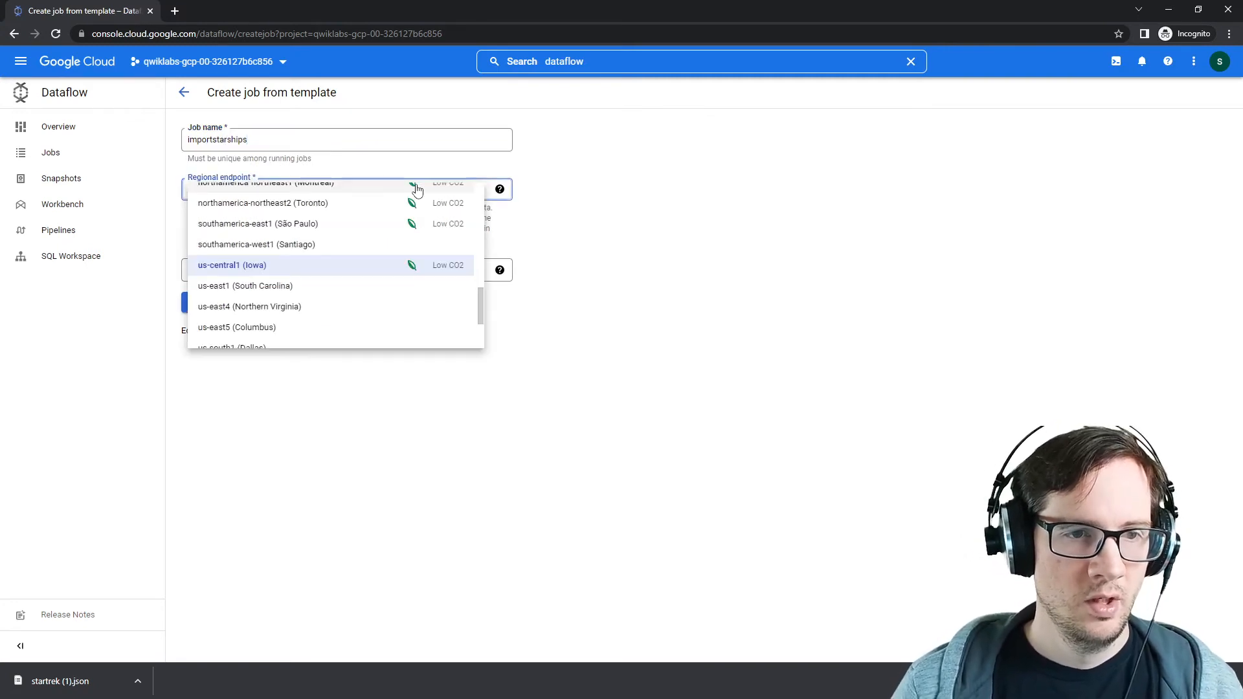
key("Down")
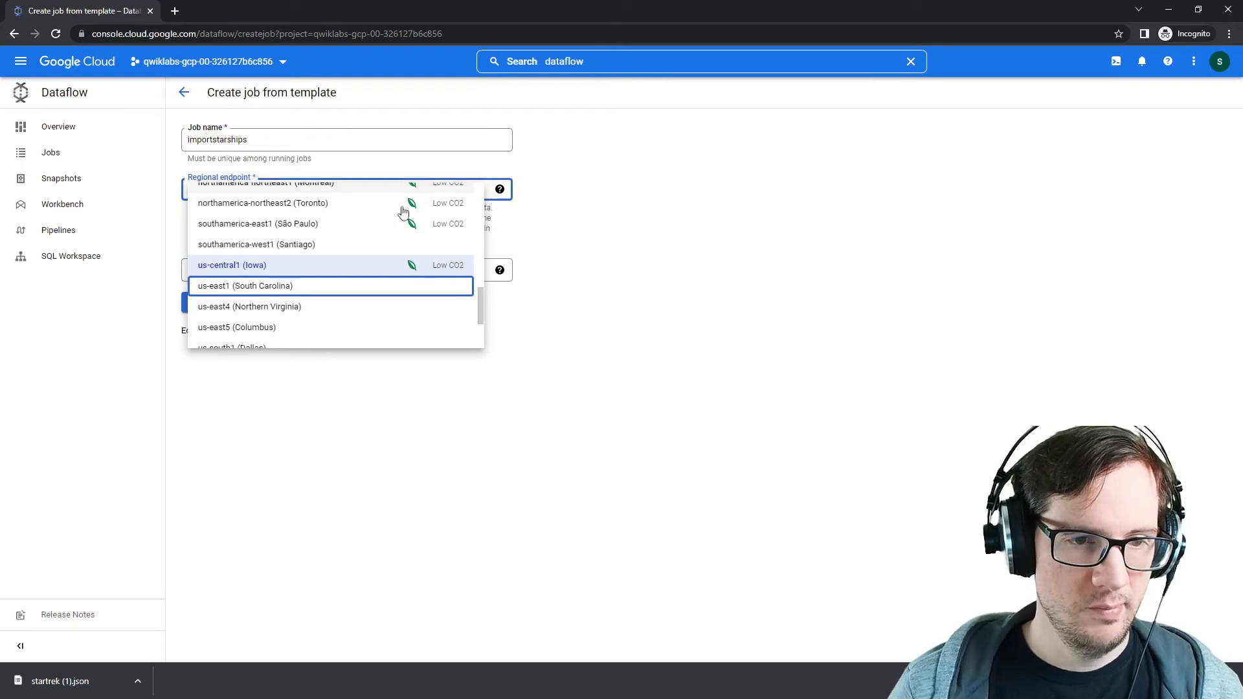
left_click(325, 285)
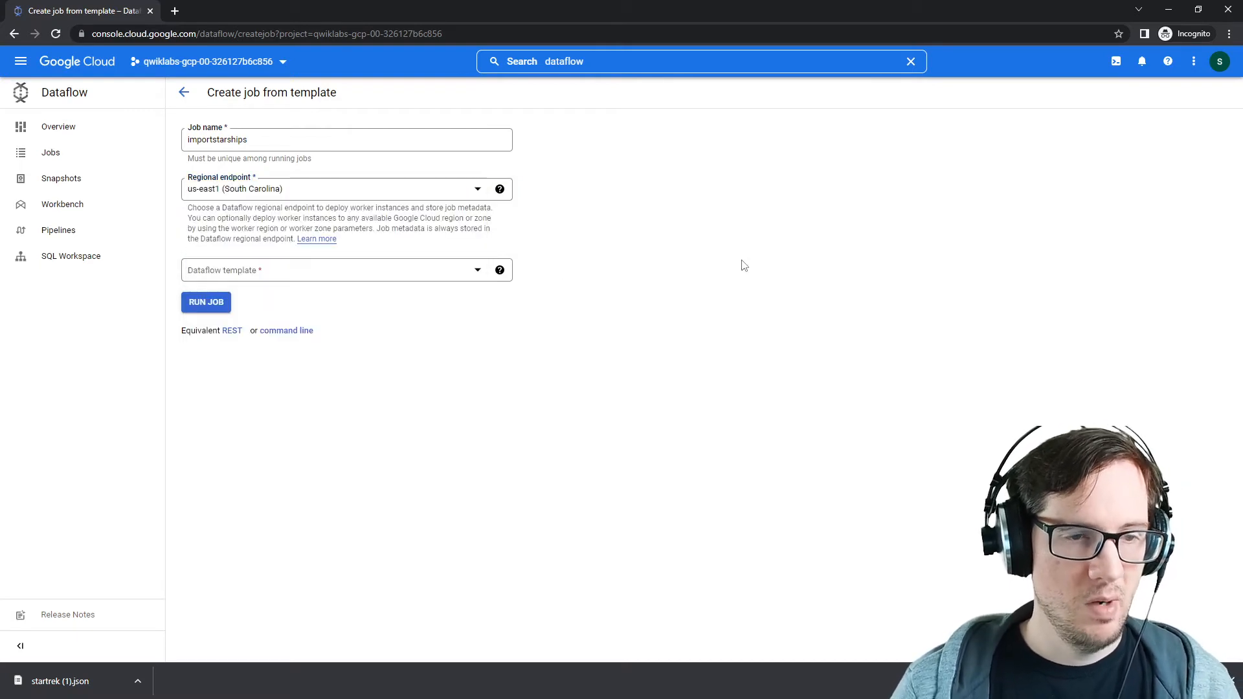
Filter the Dataflow templates by cloud storage and choose Text Files on Cloud Storage to Cloud Spanner.
left_click(418, 272)
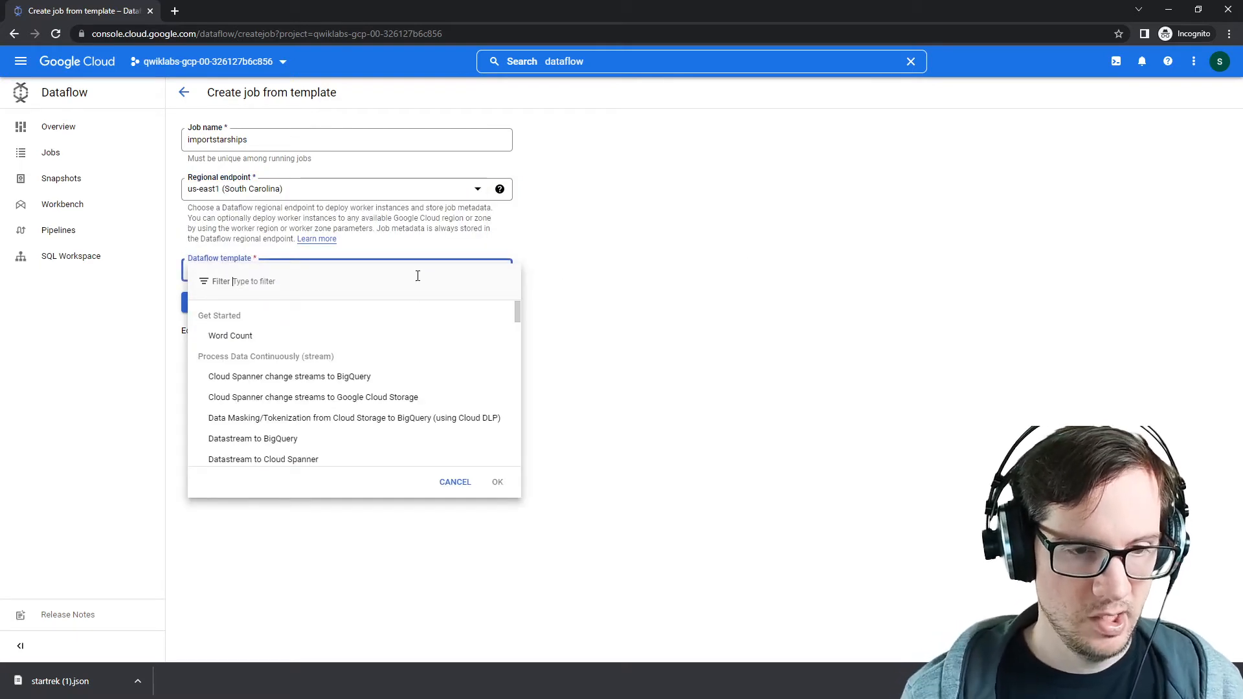
type("cloud stroage")
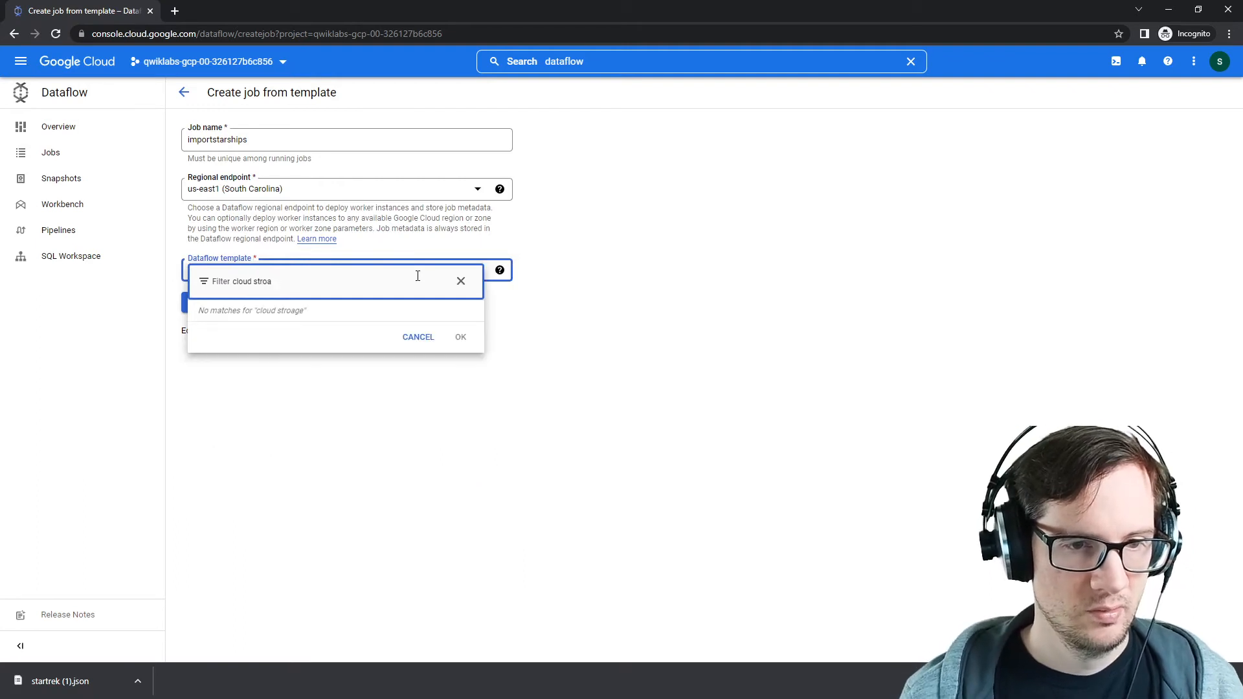
key("BackSpace")
key("BackSpace")
key("BackSpace")
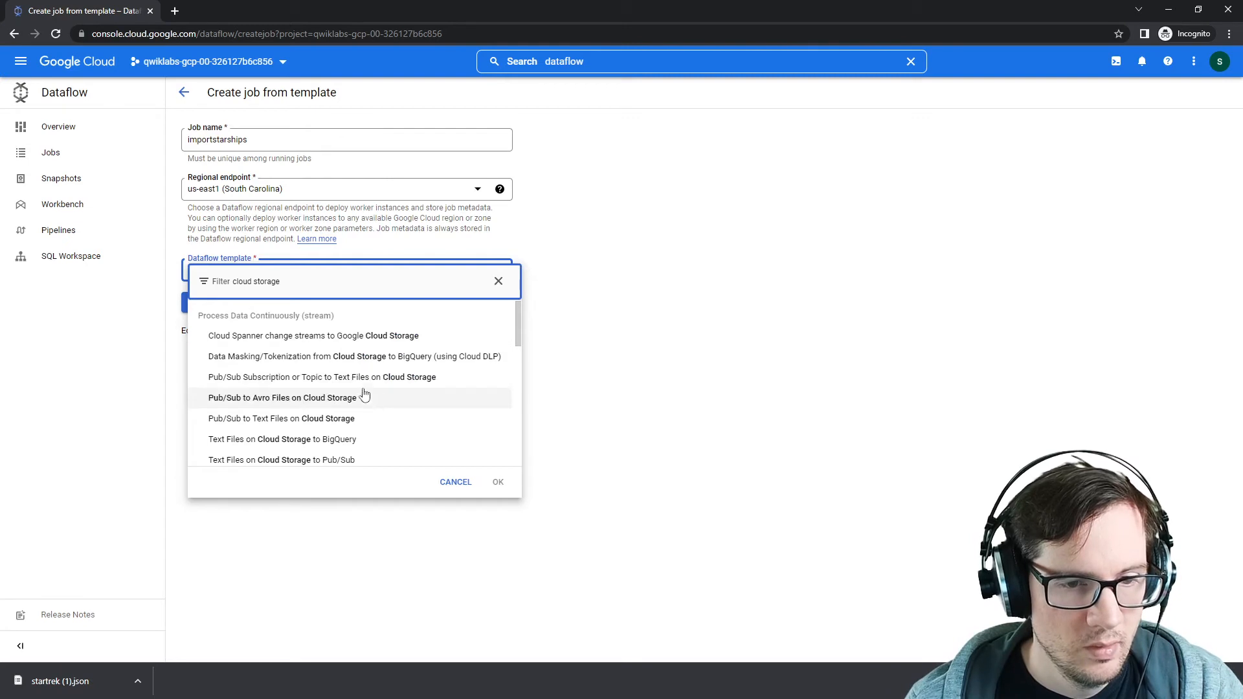
scroll(358, 390, "down", 1)
scroll(360, 389, "down", 1)
scroll(356, 382, "up", 2)
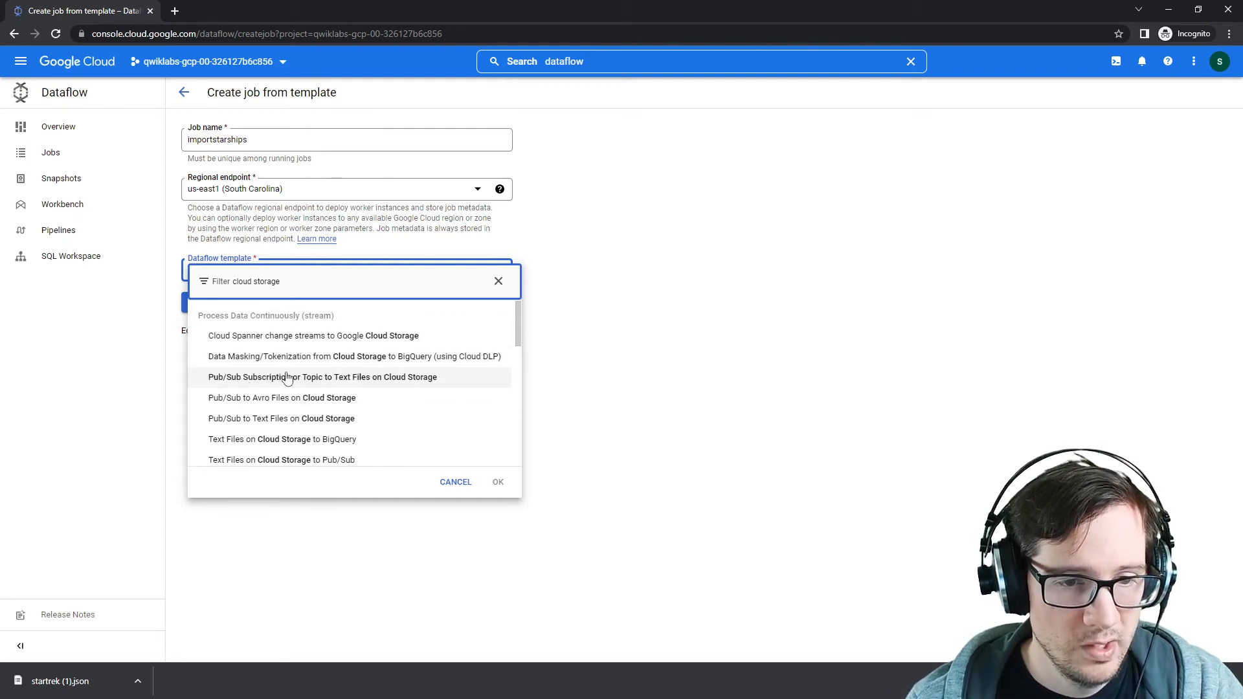
scroll(287, 379, "down", 3)
scroll(287, 379, "down", 6)
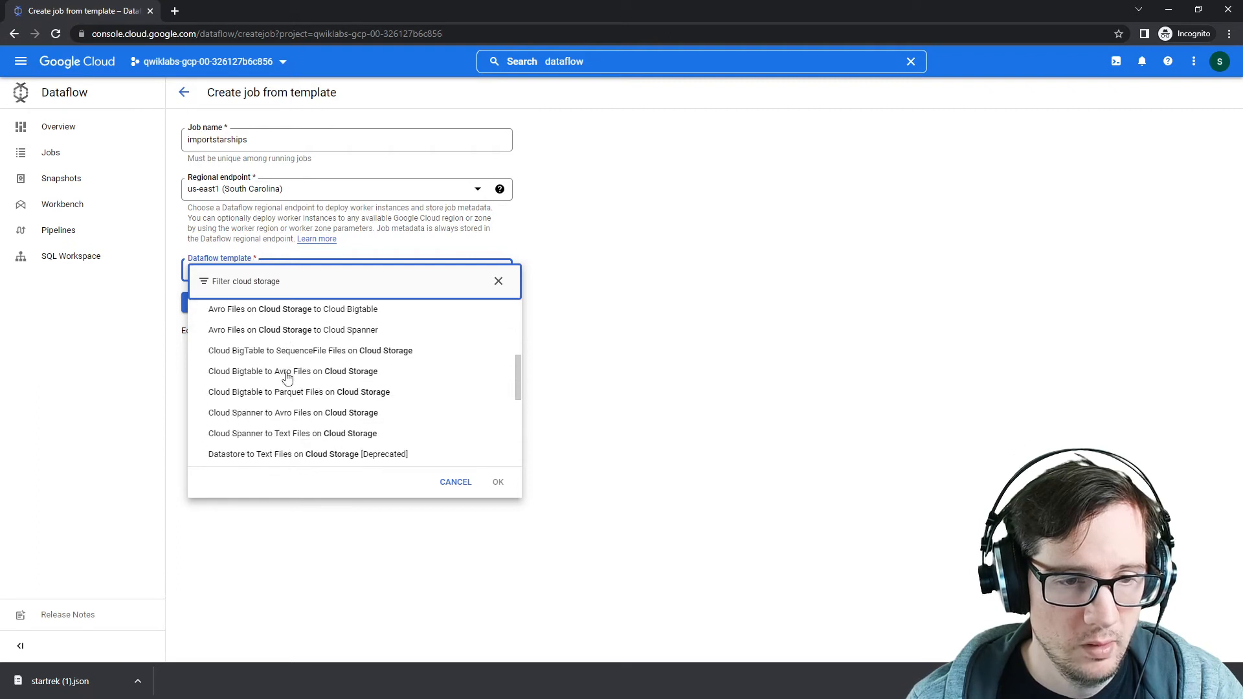
scroll(287, 379, "down", 8)
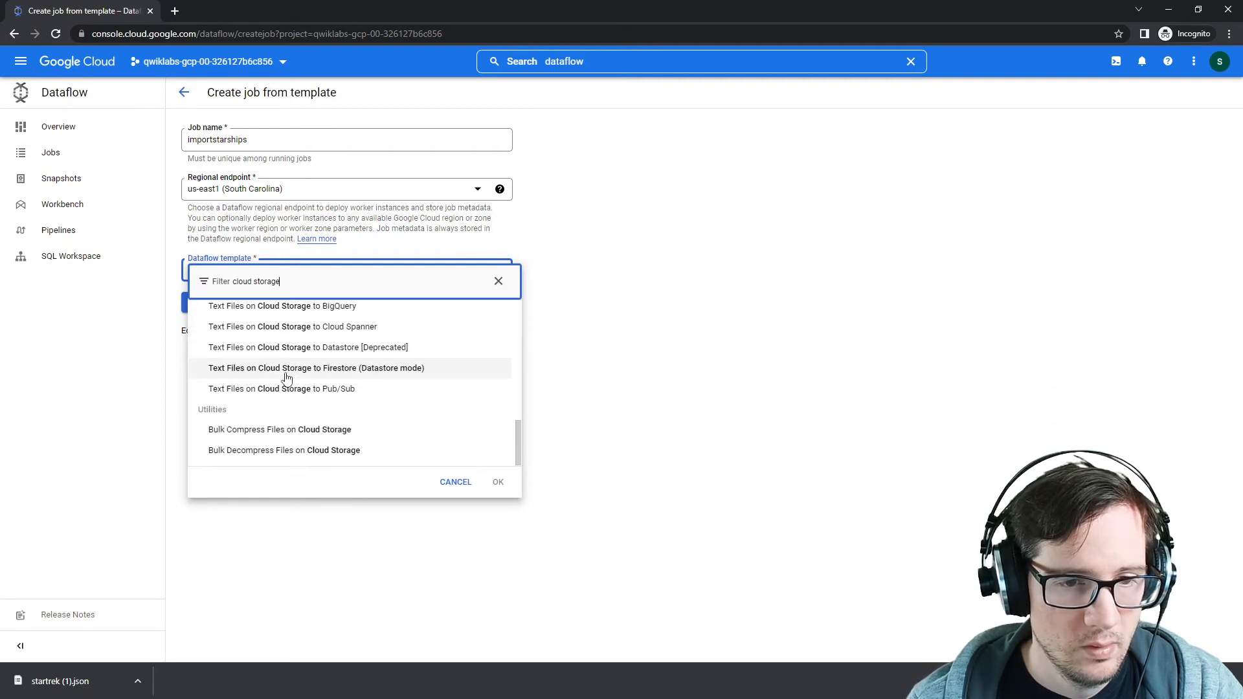
left_click(246, 329)
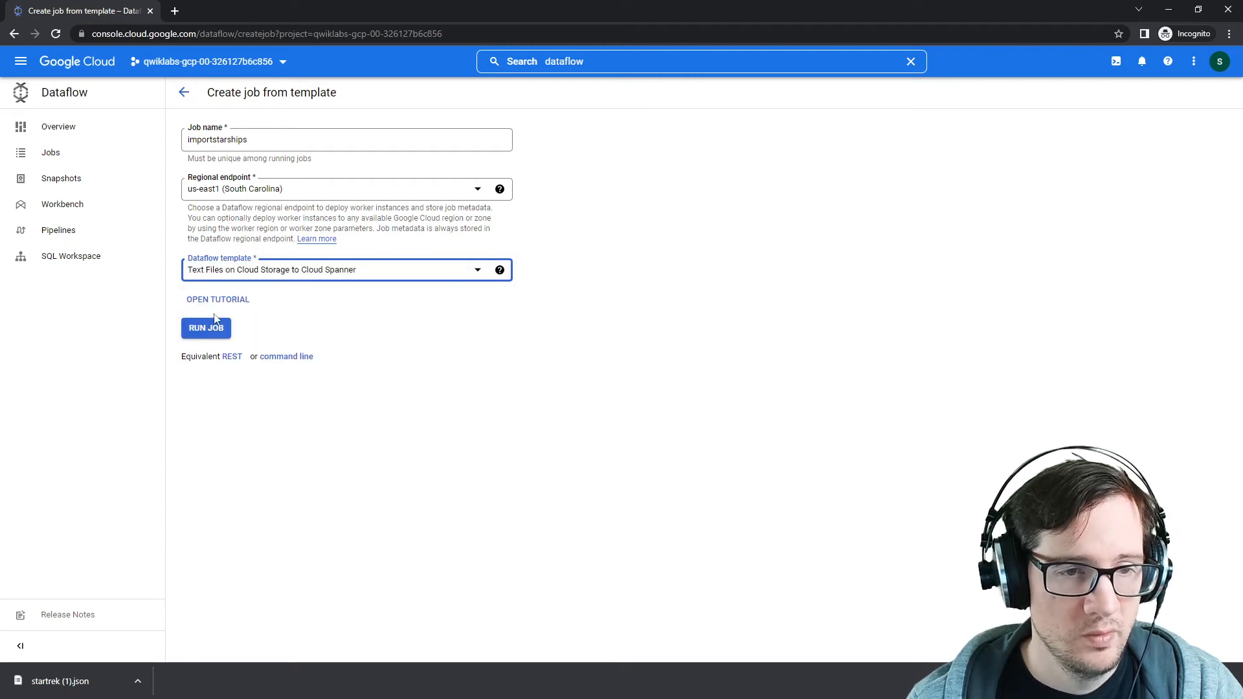
Open the Cloud console in a second browser tab, search for spanner and open the Spanner instances page.
left_click(291, 378)
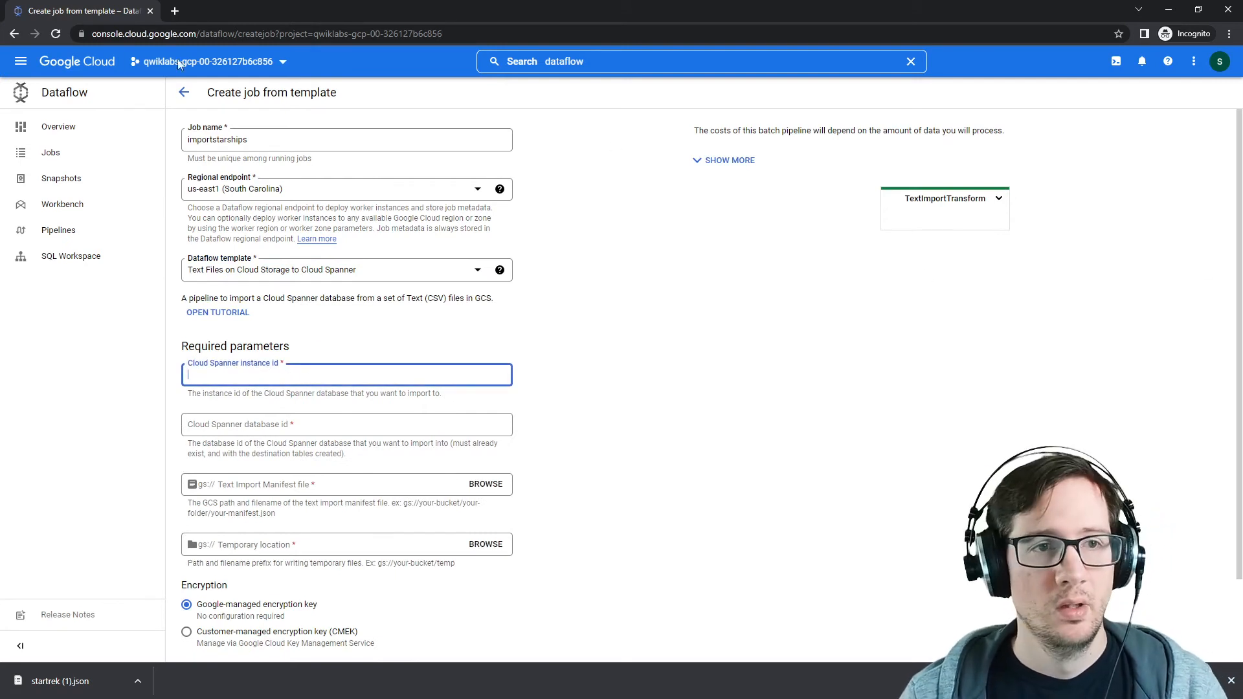
right_click(96, 64)
left_click(123, 74)
left_click(200, 13)
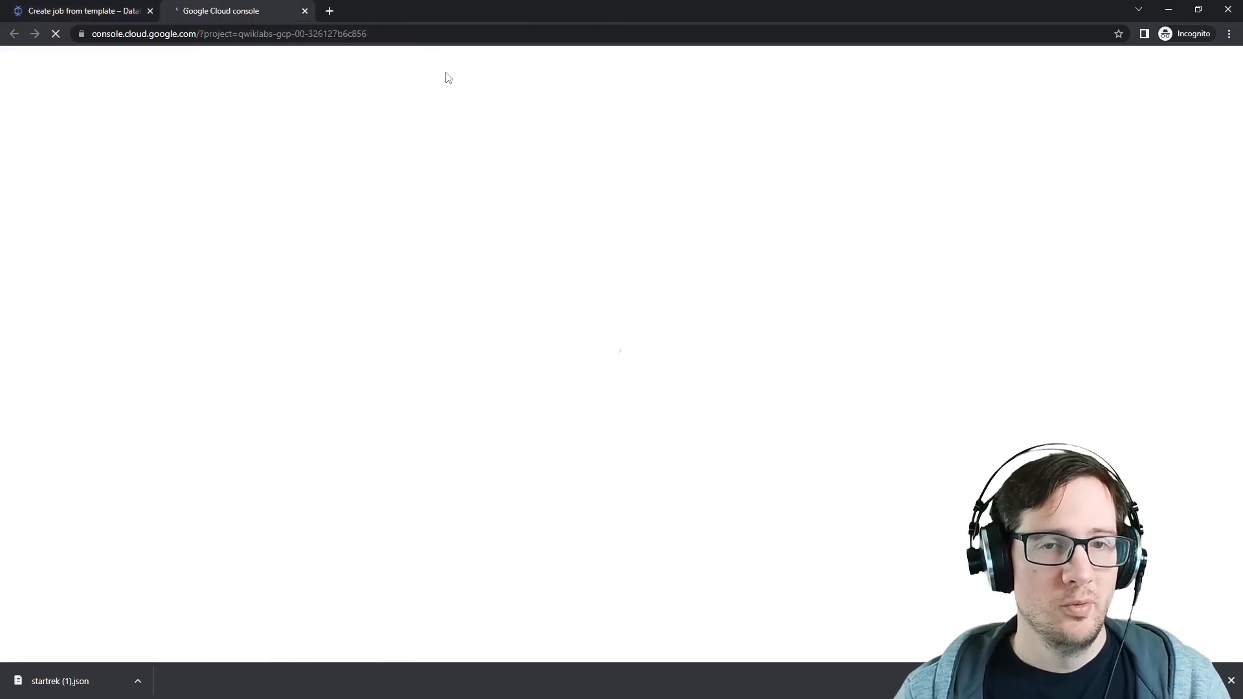
left_click(518, 69)
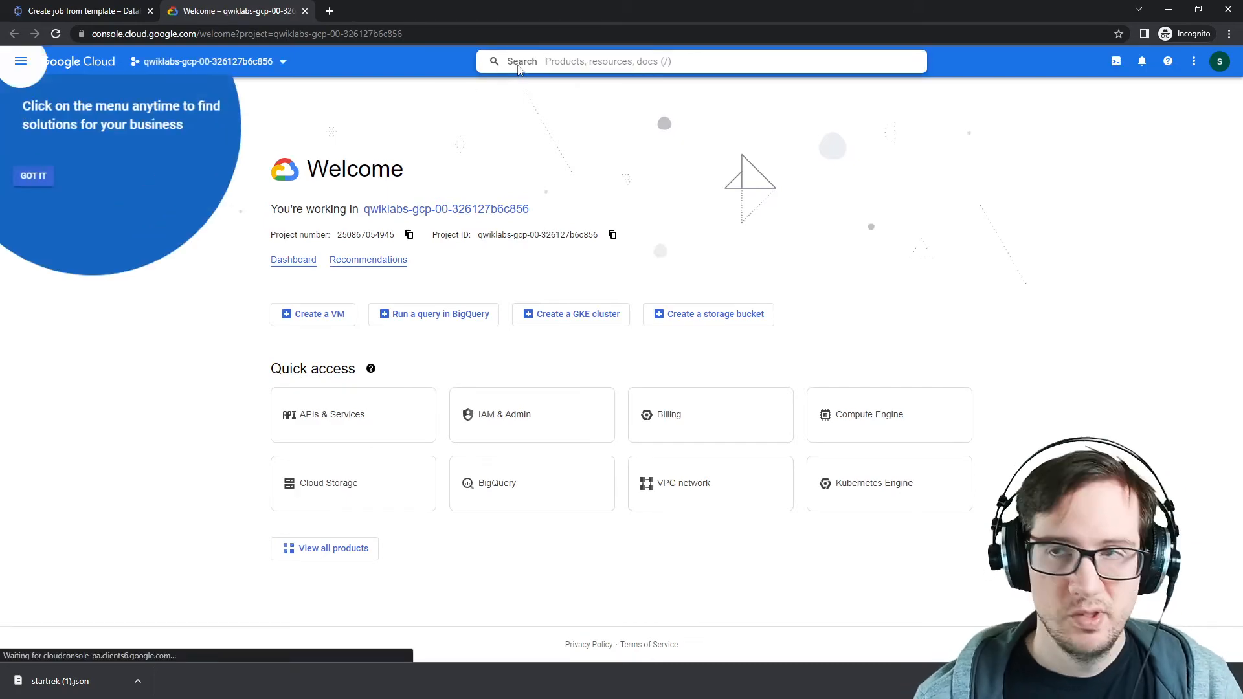
type("cloud stroage")
key("ctrl+a")
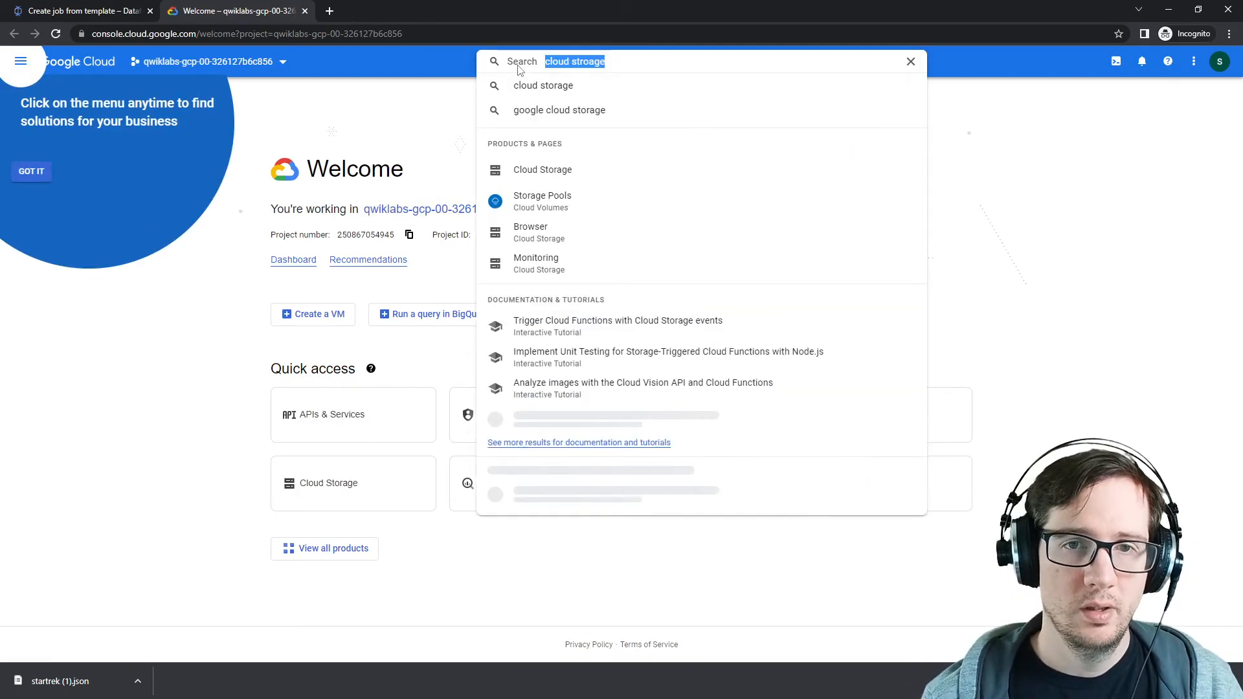
type("spanner")
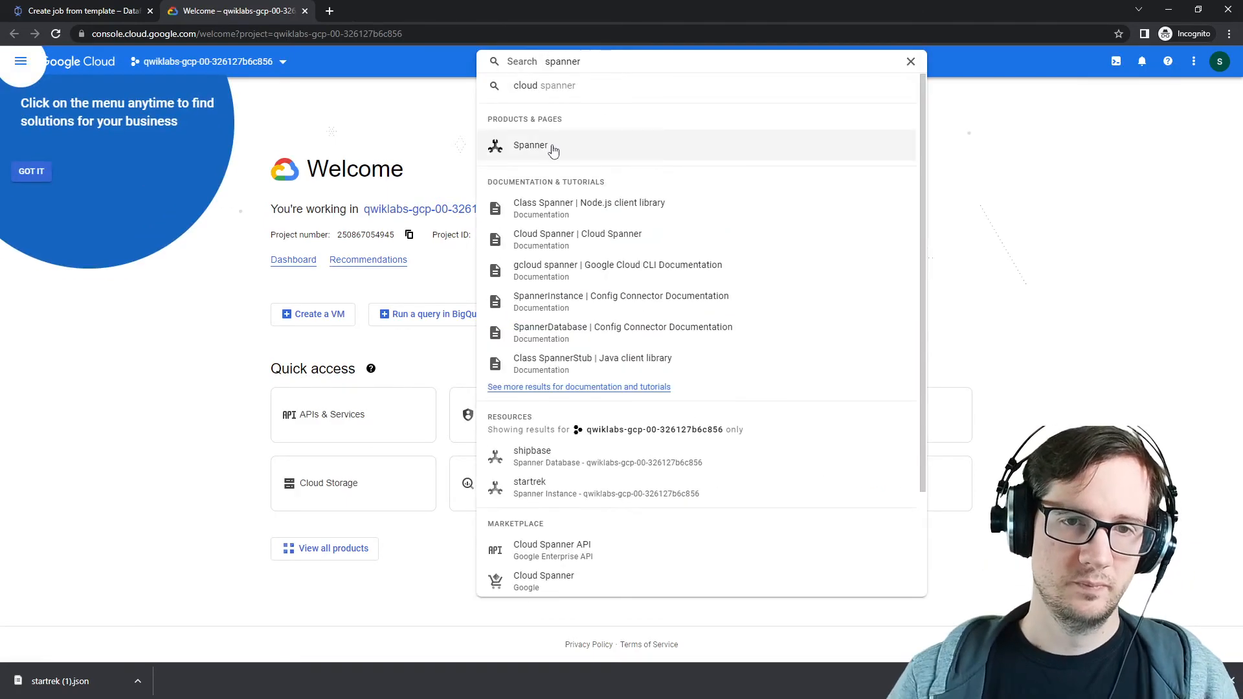
left_click(553, 145)
left_click(31, 172)
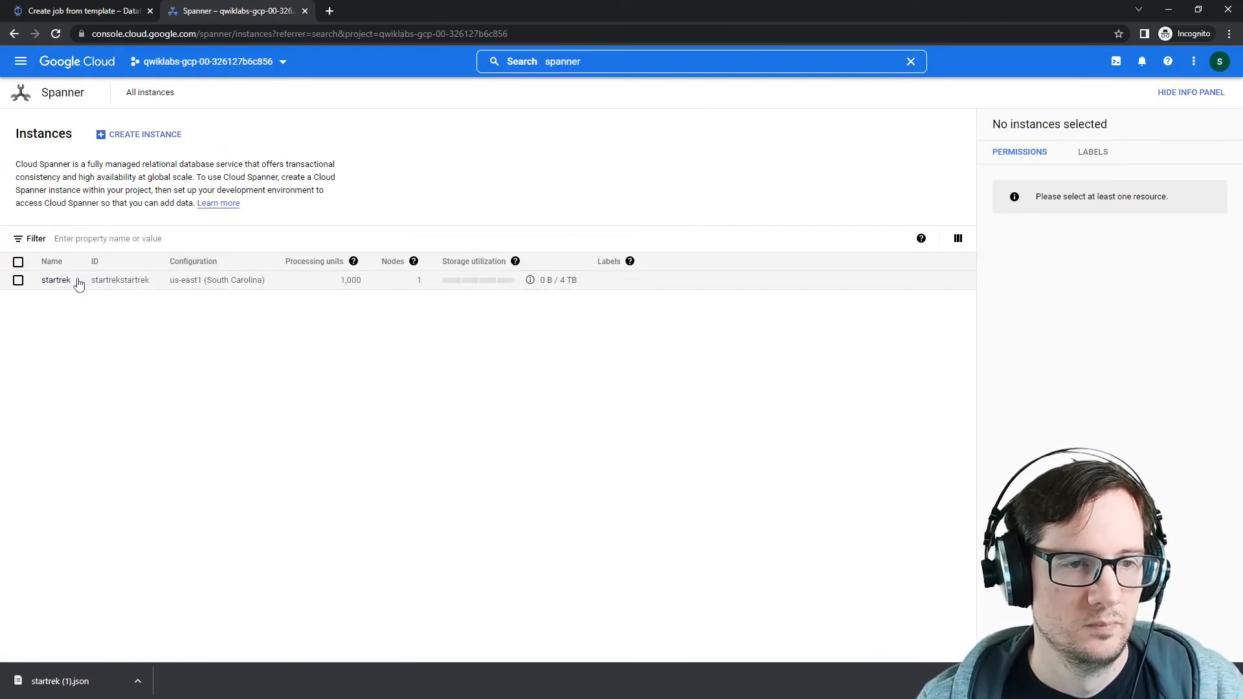
Open the startrek instance's overview and check its instance ID.
left_click(133, 284)
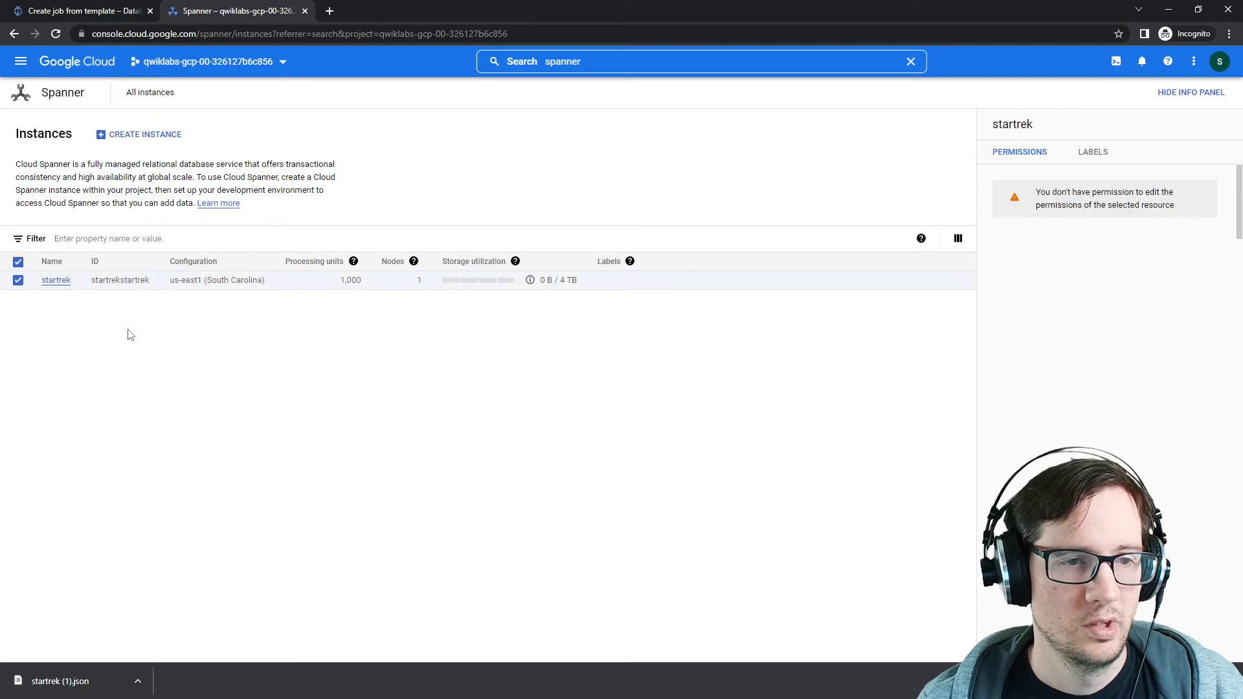
left_click(55, 282)
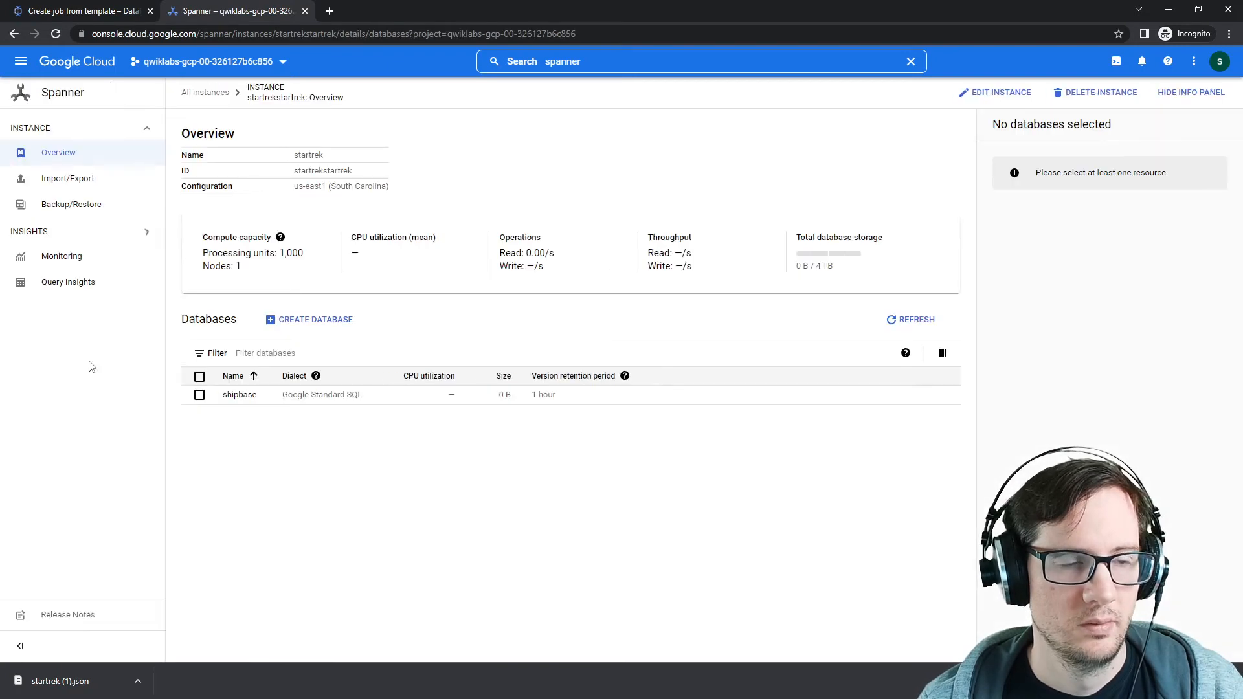
double_click(323, 169)
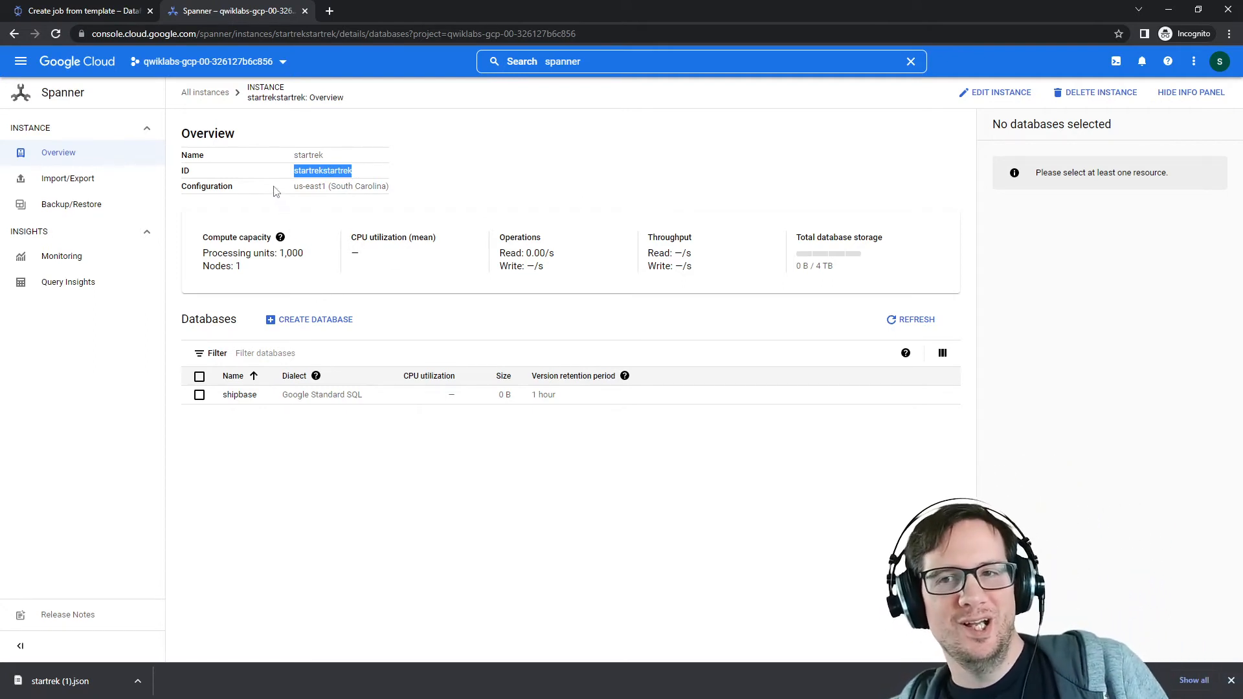
Delete the startrek Spanner instance with its shipbase database, confirming with the instance ID startrekstartrek.
left_click(1101, 95)
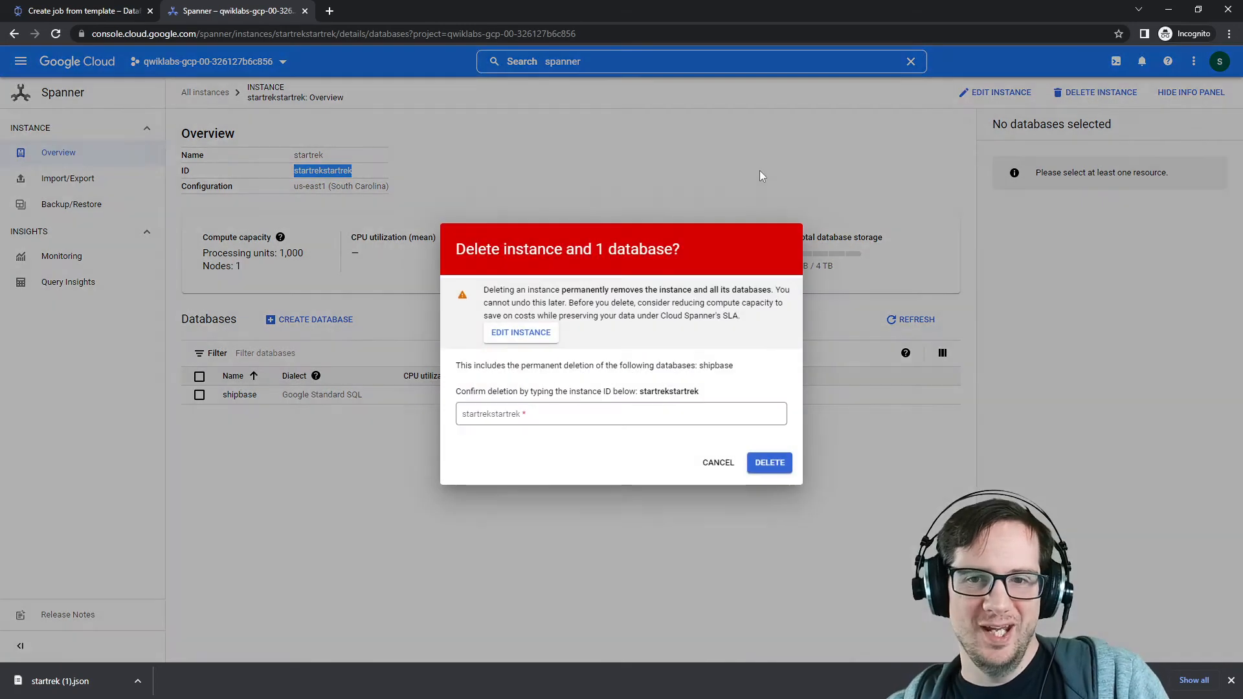
left_click(637, 408)
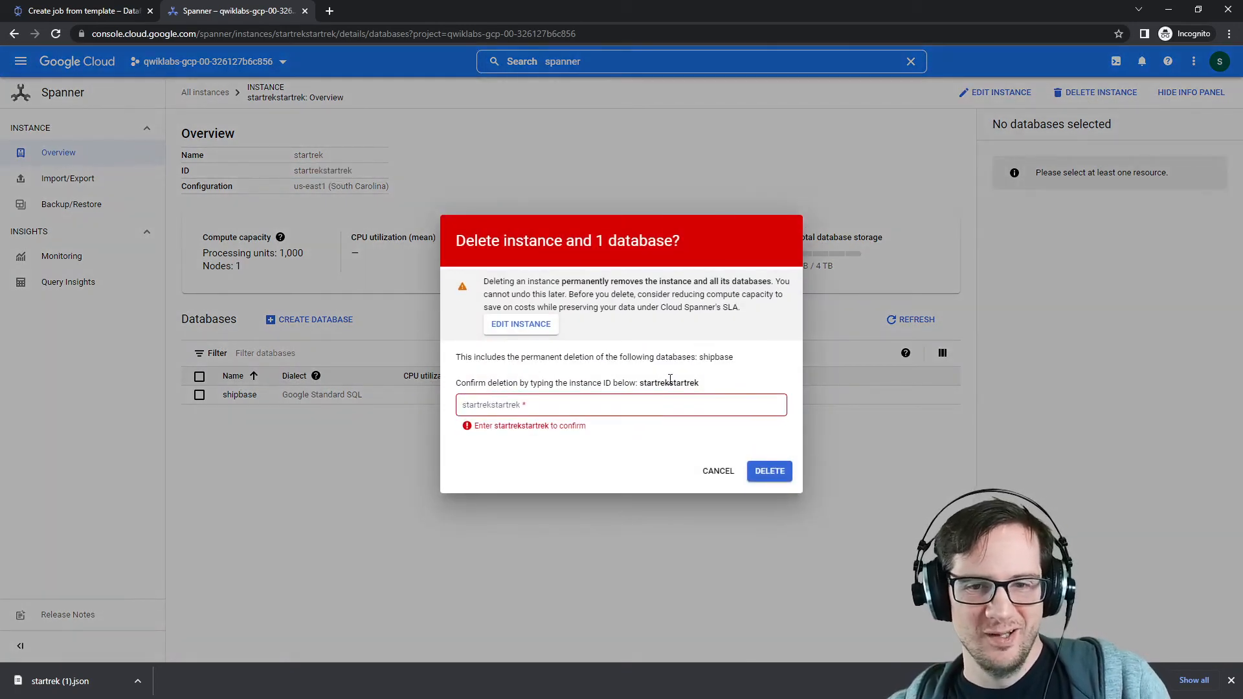
double_click(669, 382)
key("ctrl+c")
left_click(644, 406)
key("ctrl+v")
left_click(770, 463)
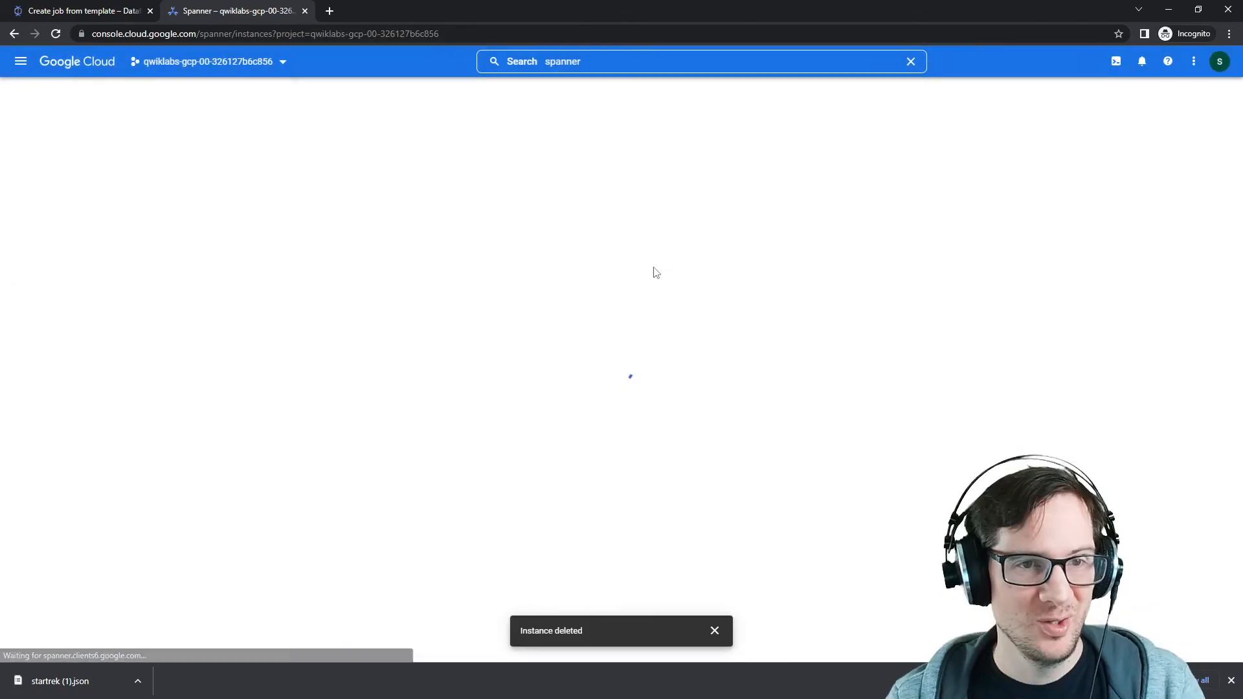
Start creating a new Spanner instance with both the instance name and instance ID set to startrek.
left_click(121, 134)
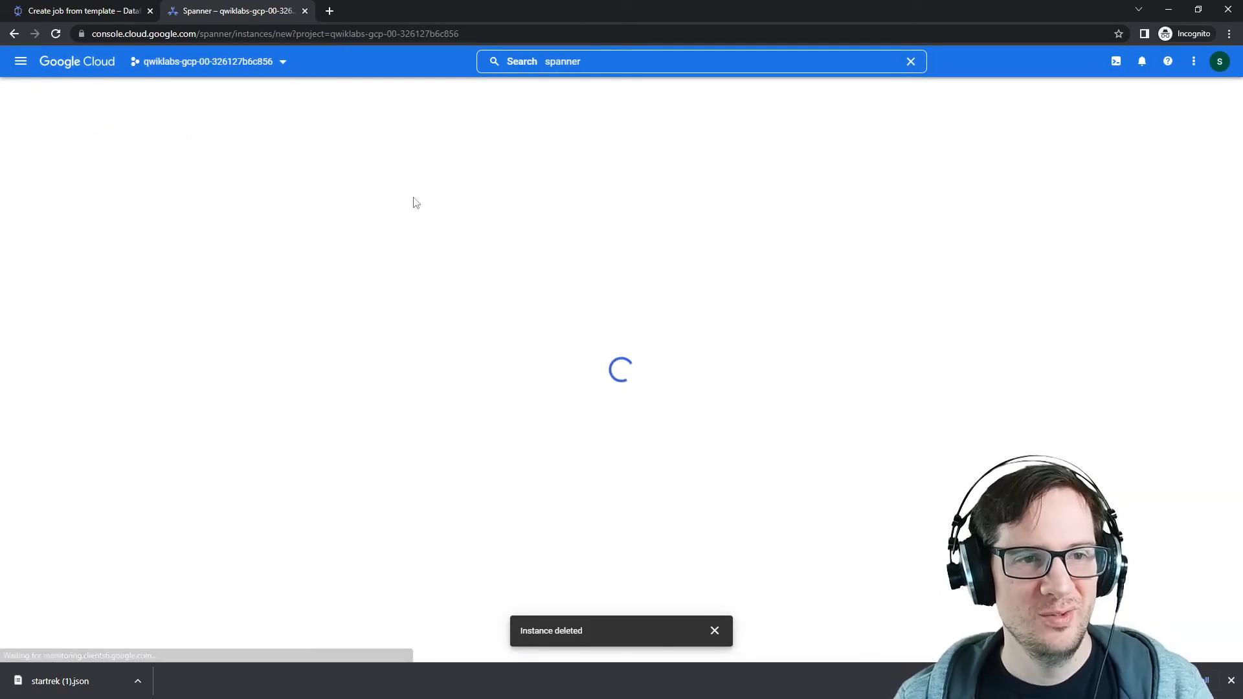
key("ctrl+v")
key("ctrl+v")
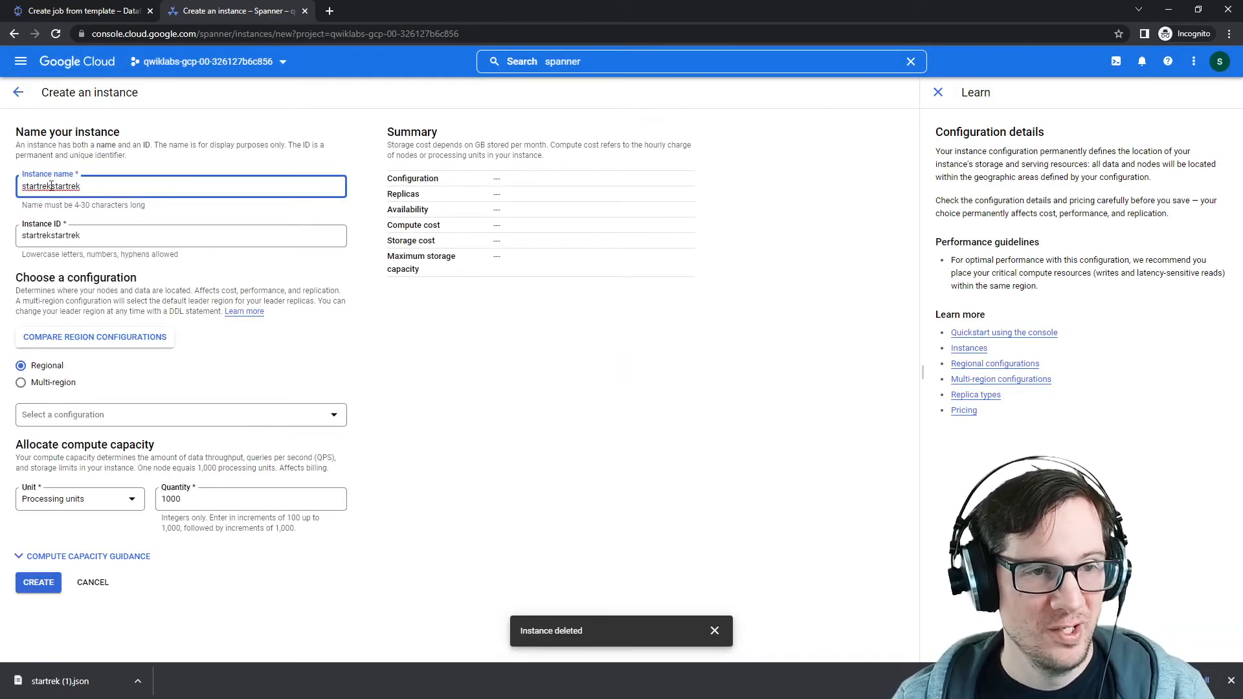
left_click_drag(50, 187, 111, 188)
key("BackSpace")
left_click(108, 233)
key("BackSpace")
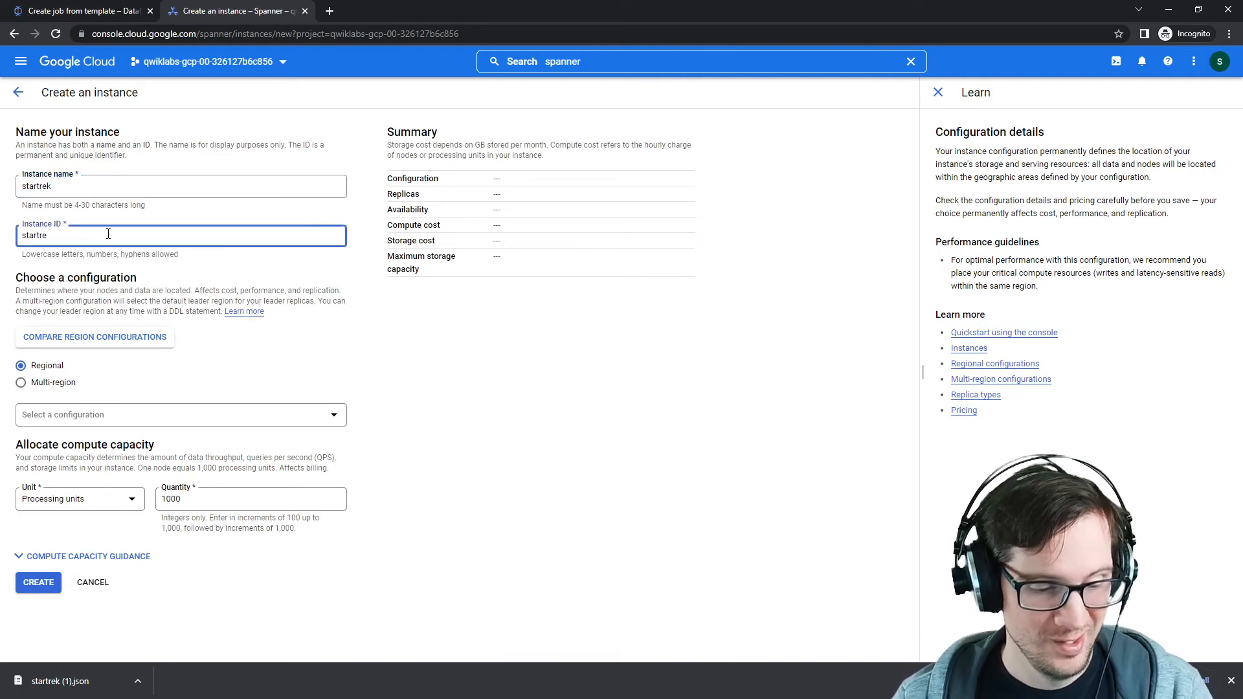
left_click(676, 394)
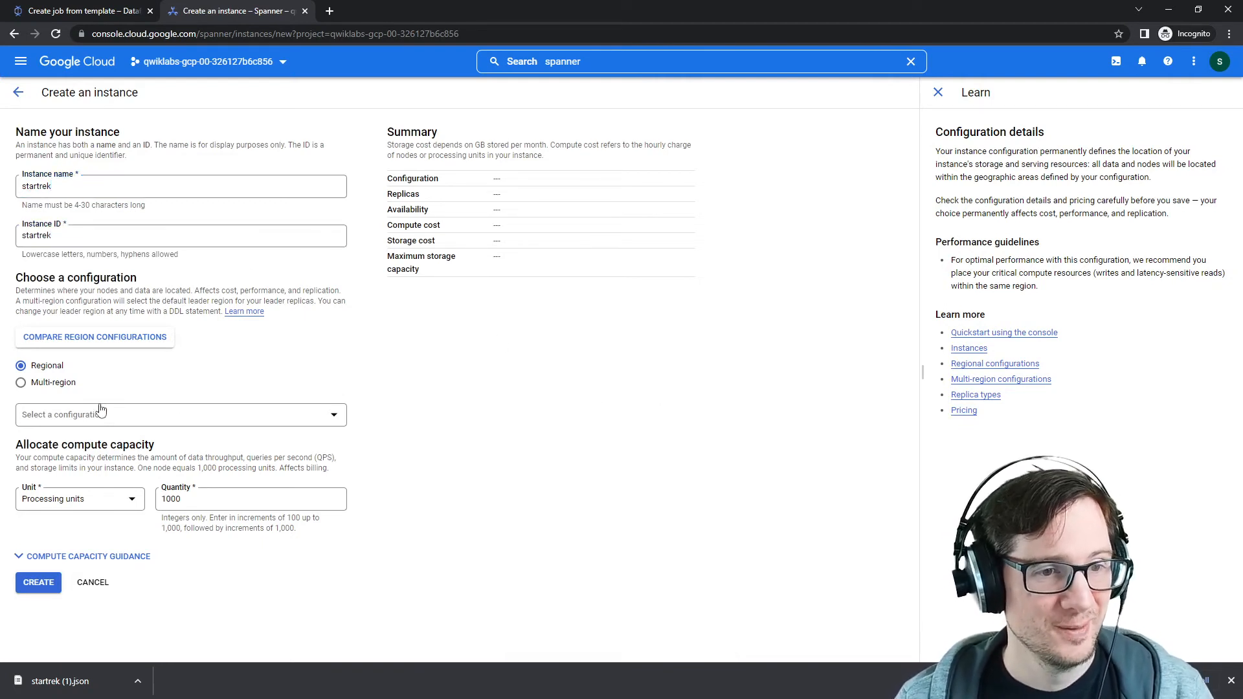
Choose the regional configuration us-east1 (South Carolina) and create the startrek Spanner instance.
left_click(75, 418)
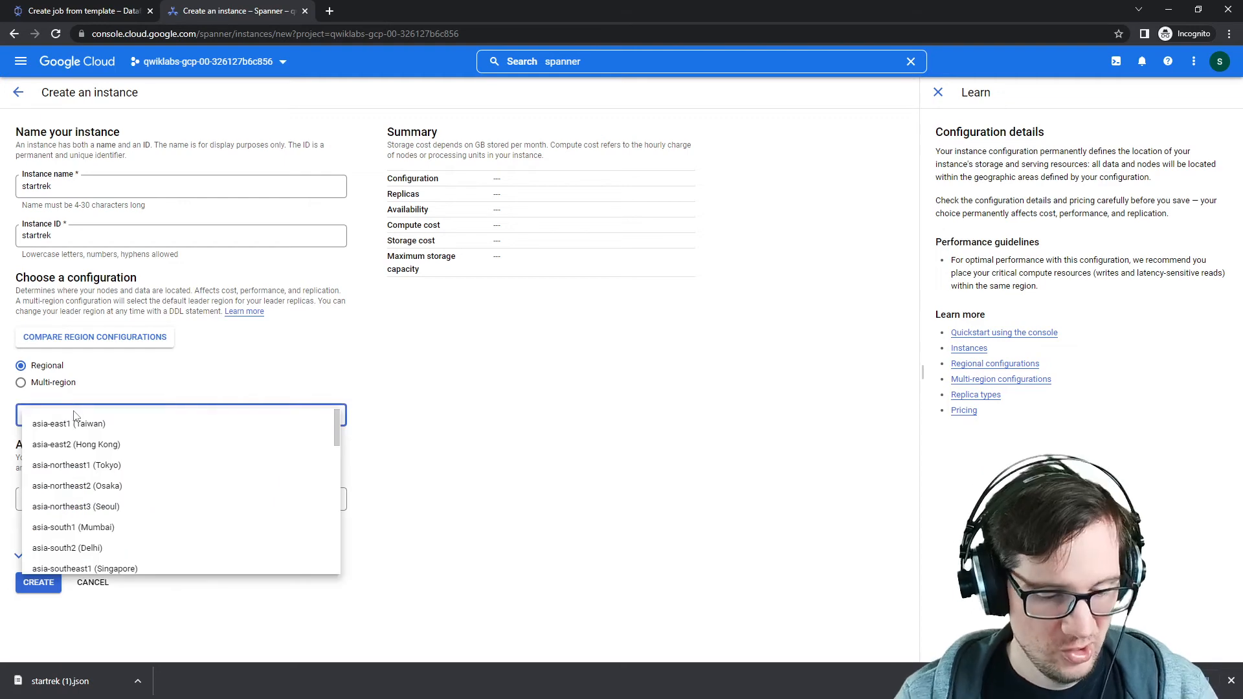
type("us")
key("Down")
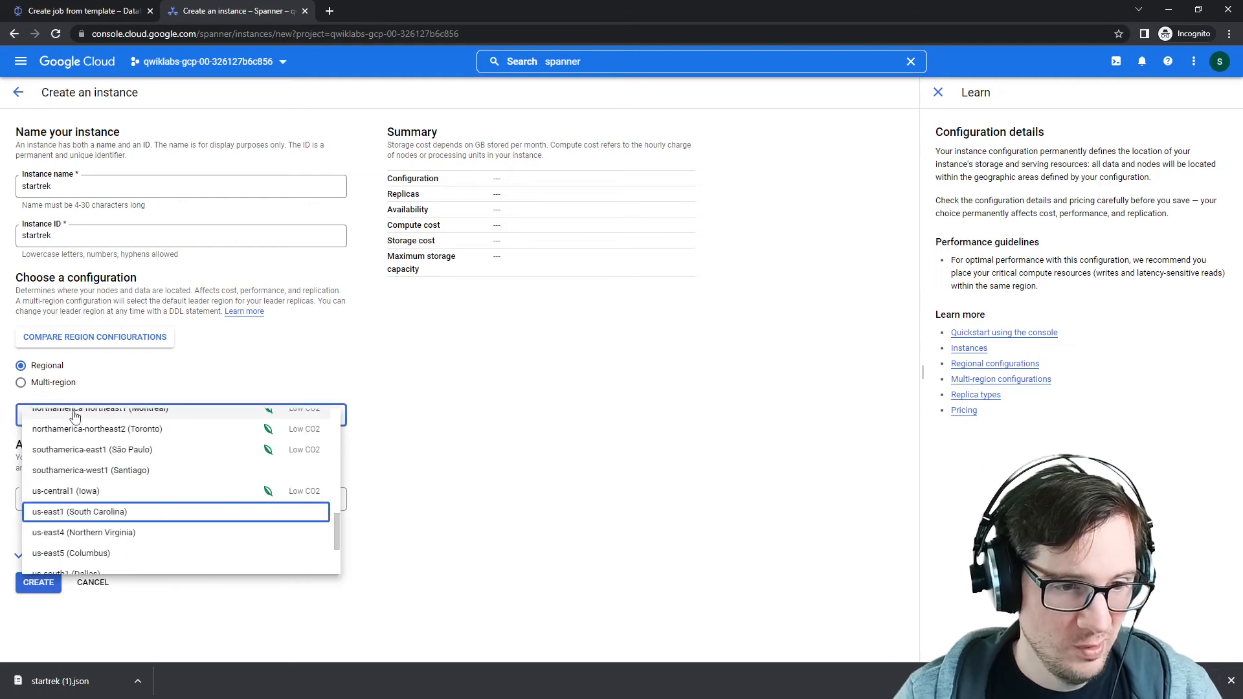
left_click(110, 518)
left_click(40, 584)
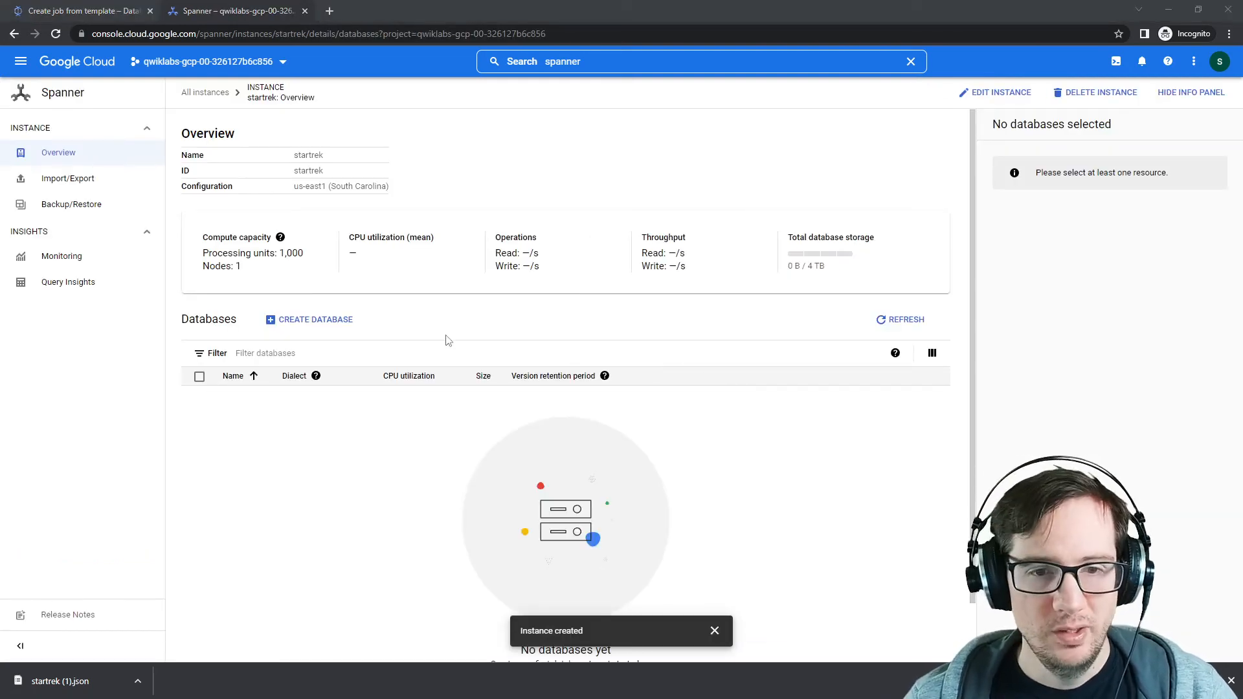
Start creating a database in the startrek instance, named shipbase as copied from the lab instructions.
left_click(304, 320)
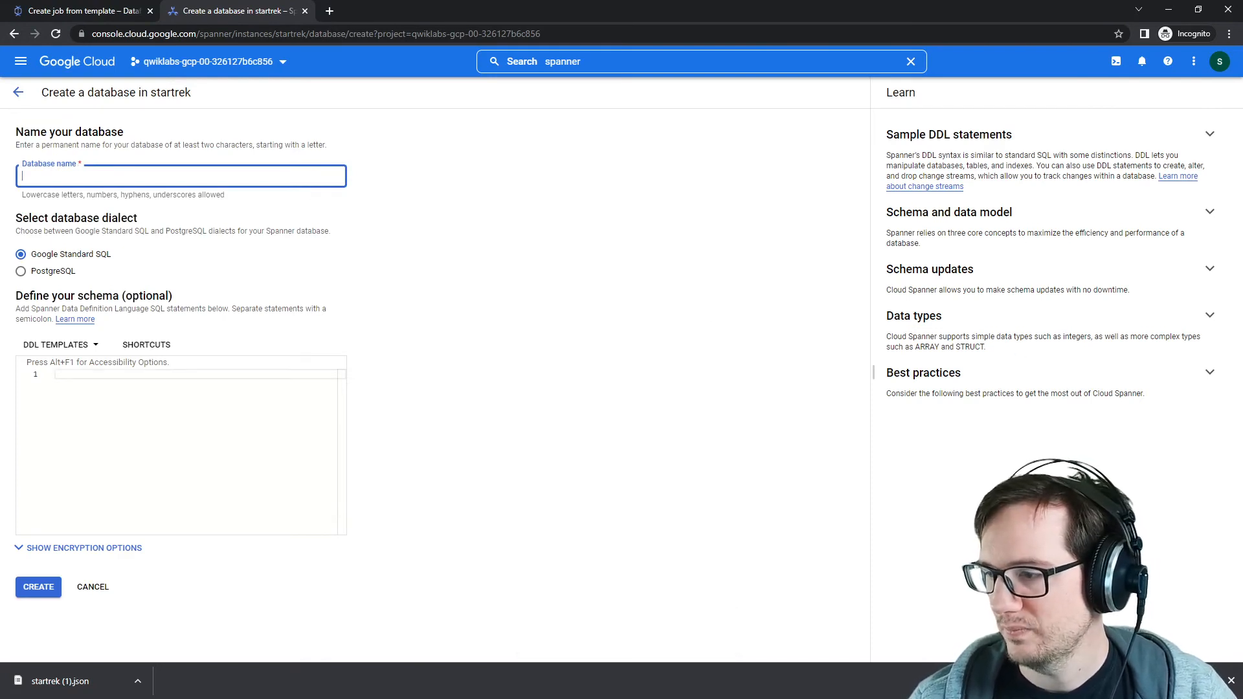
key("alt+Tab")
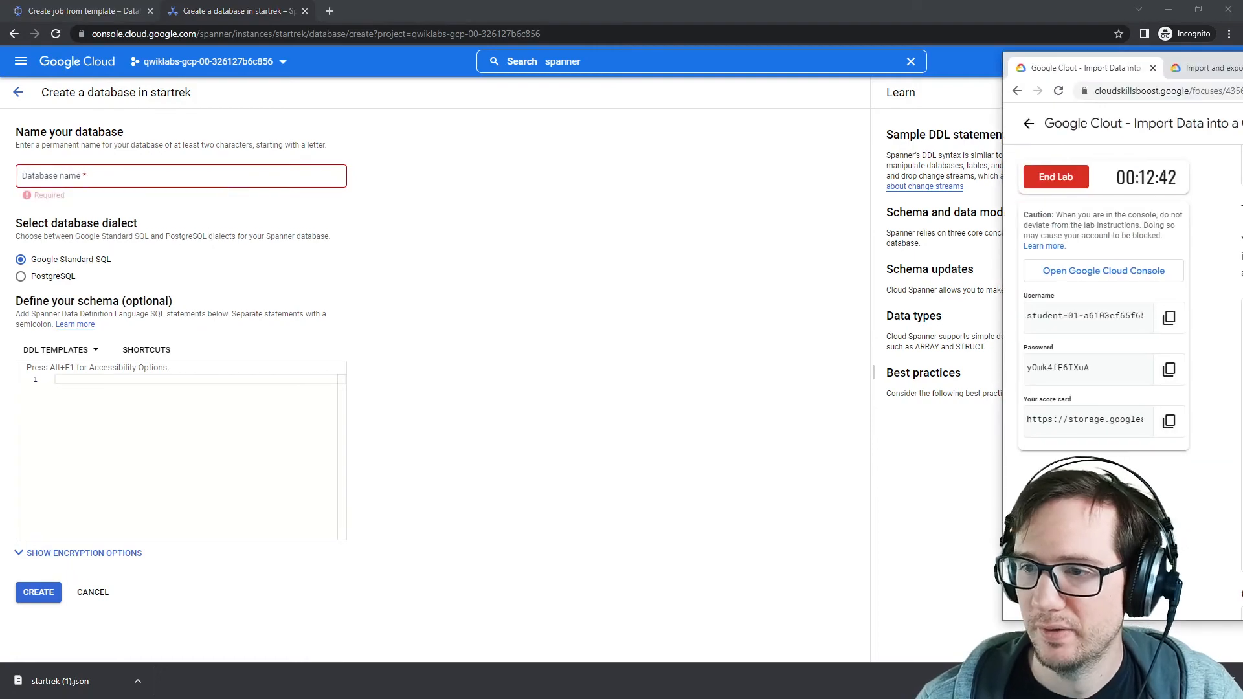
scroll(632, 308, "up", 10)
scroll(632, 308, "up", 10)
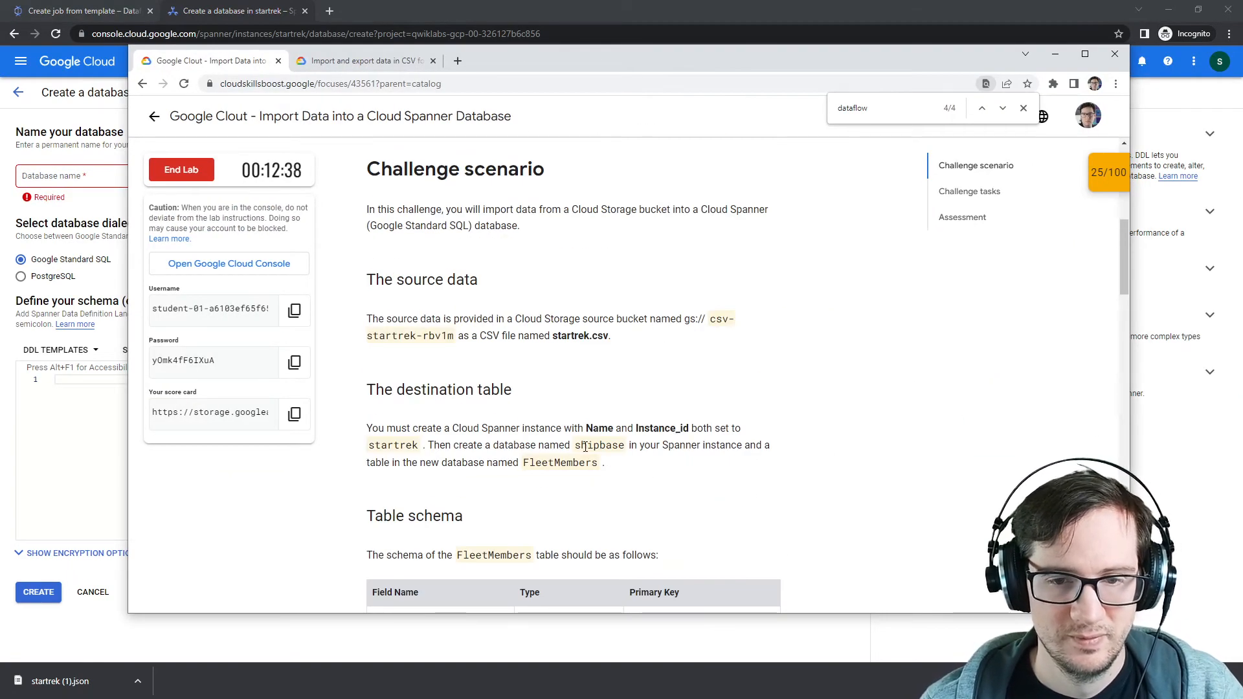
double_click(585, 447)
key("alt+Tab")
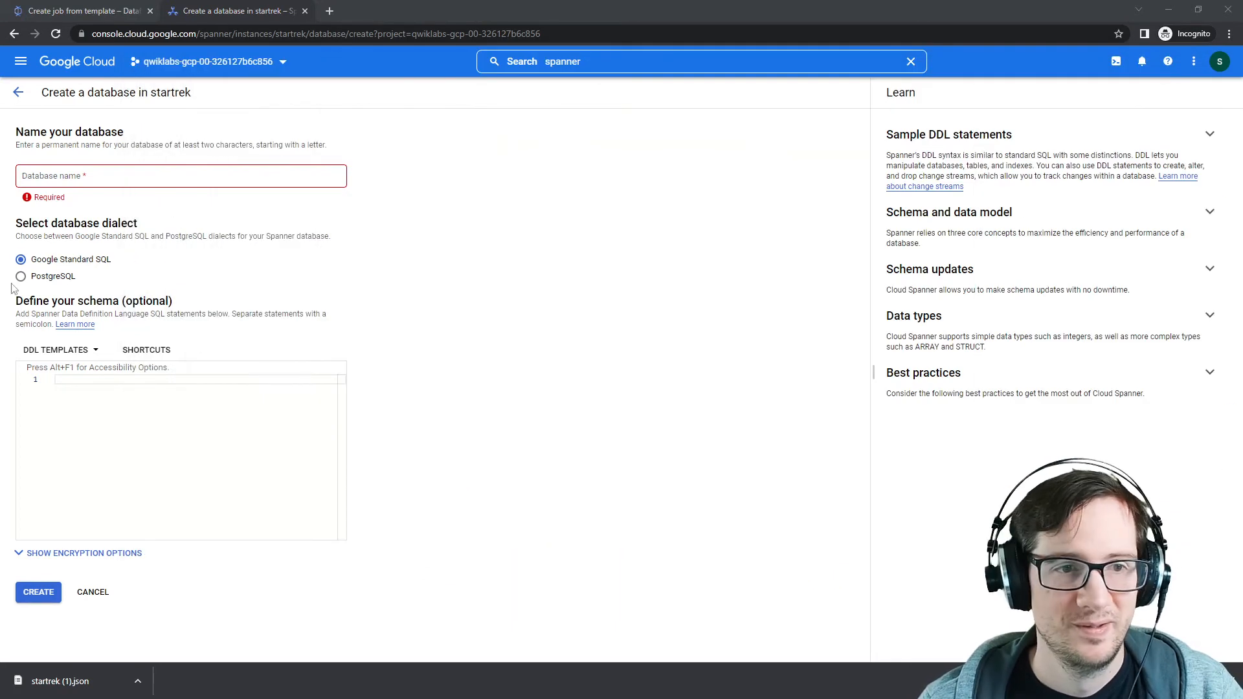
left_click(108, 176)
key("ctrl+v")
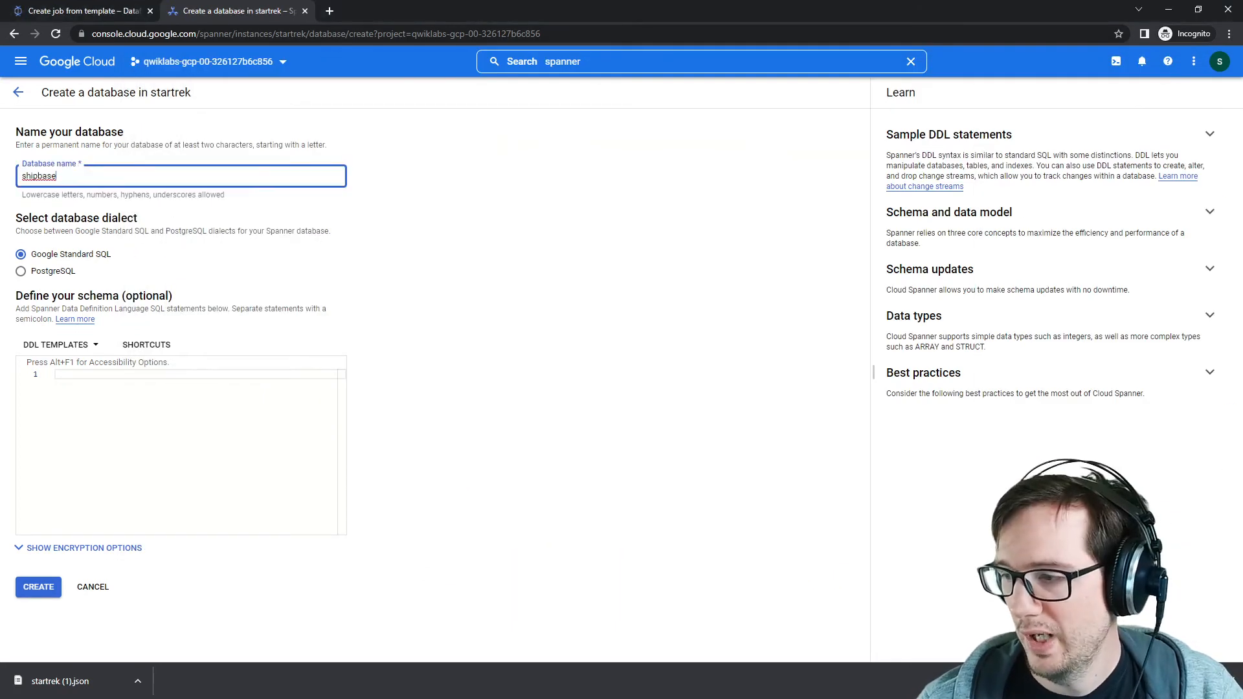
Paste the table name FleetMembers and the CREATE TABLE statement with ShipName, Registry, ShipClass and Description columns into the database's schema definition.
key("alt+Tab")
key("alt+Tab")
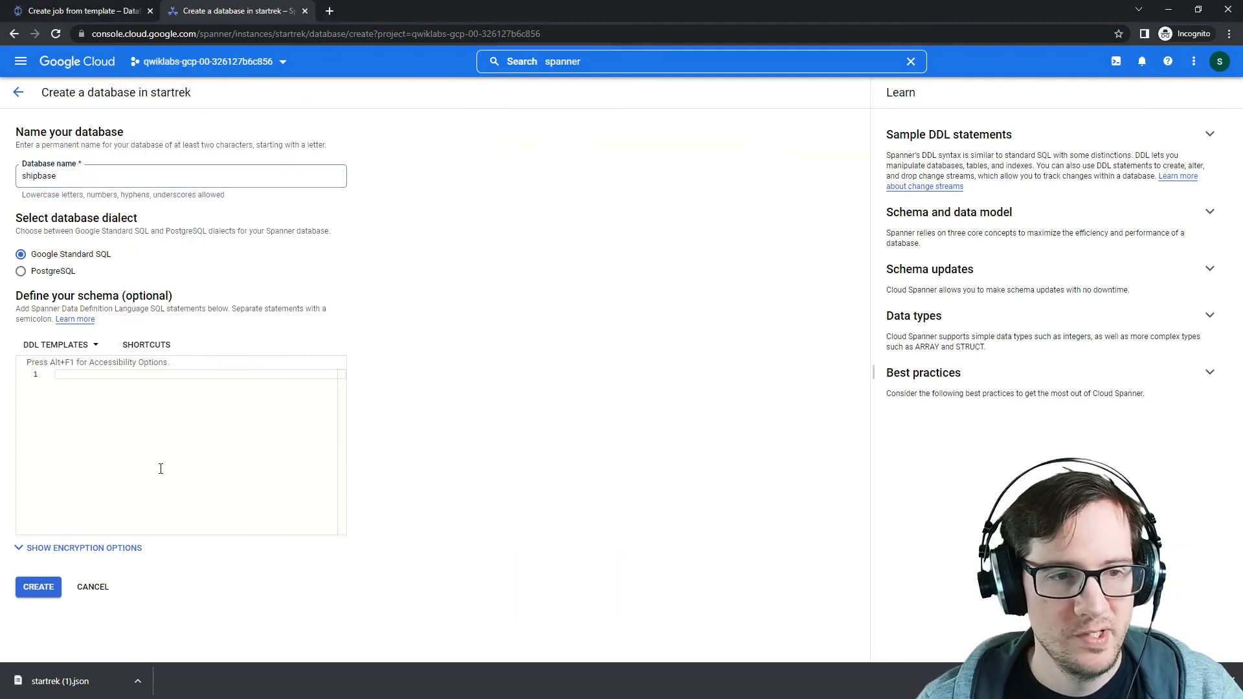
left_click(158, 469)
key("ctrl+v")
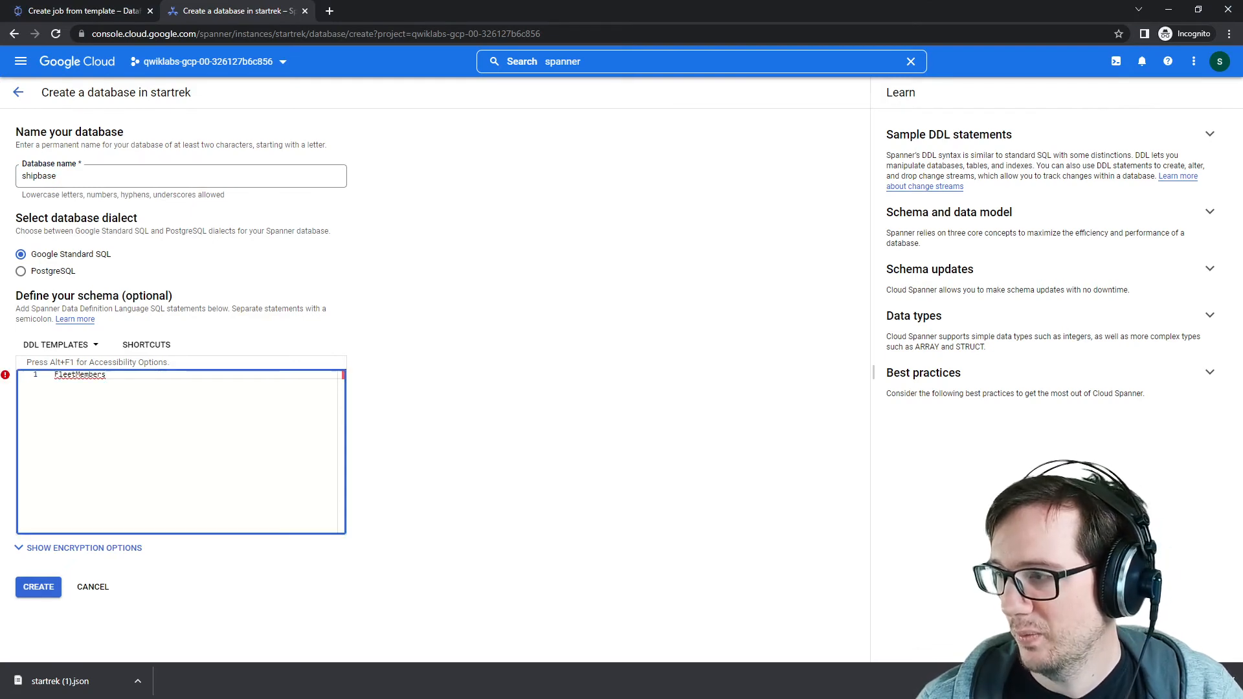
key("alt+Tab")
left_click(132, 383)
key("Return")
key("Return")
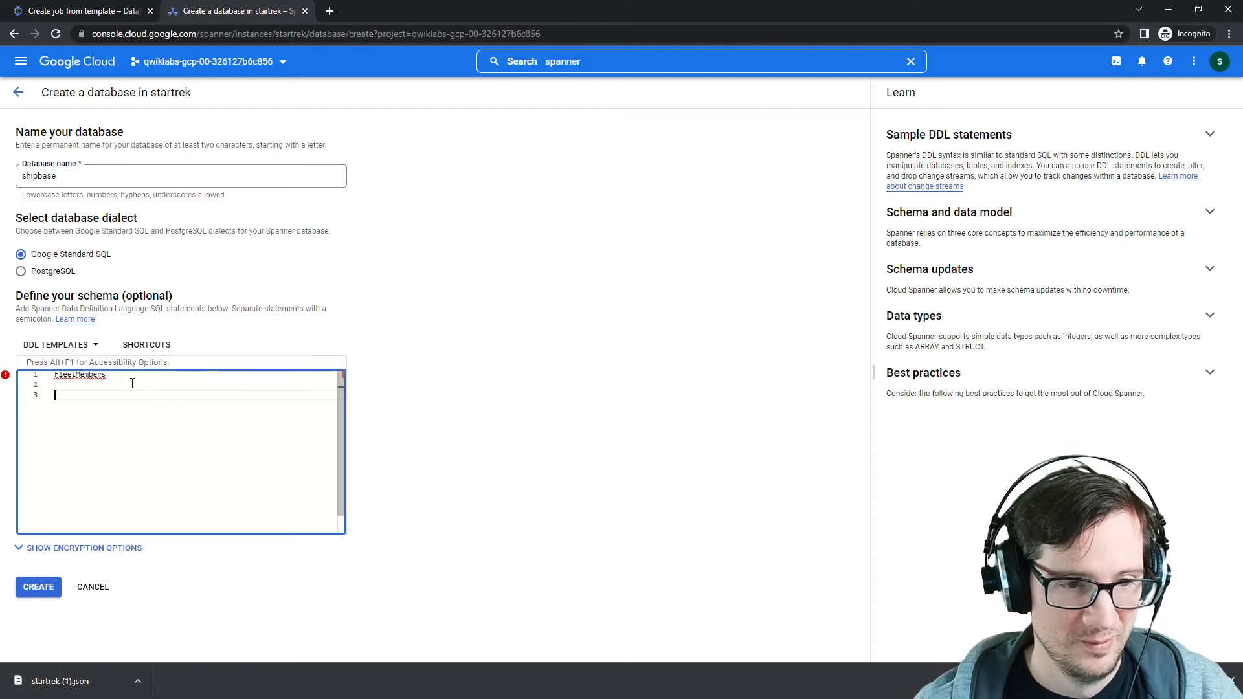
key("ctrl+v")
Cut FleetMembers from the first line of the schema and use it as the table name in the CREATE TABLE statement.
double_click(91, 376)
key("ctrl+x")
double_click(138, 396)
key("ctrl+v")
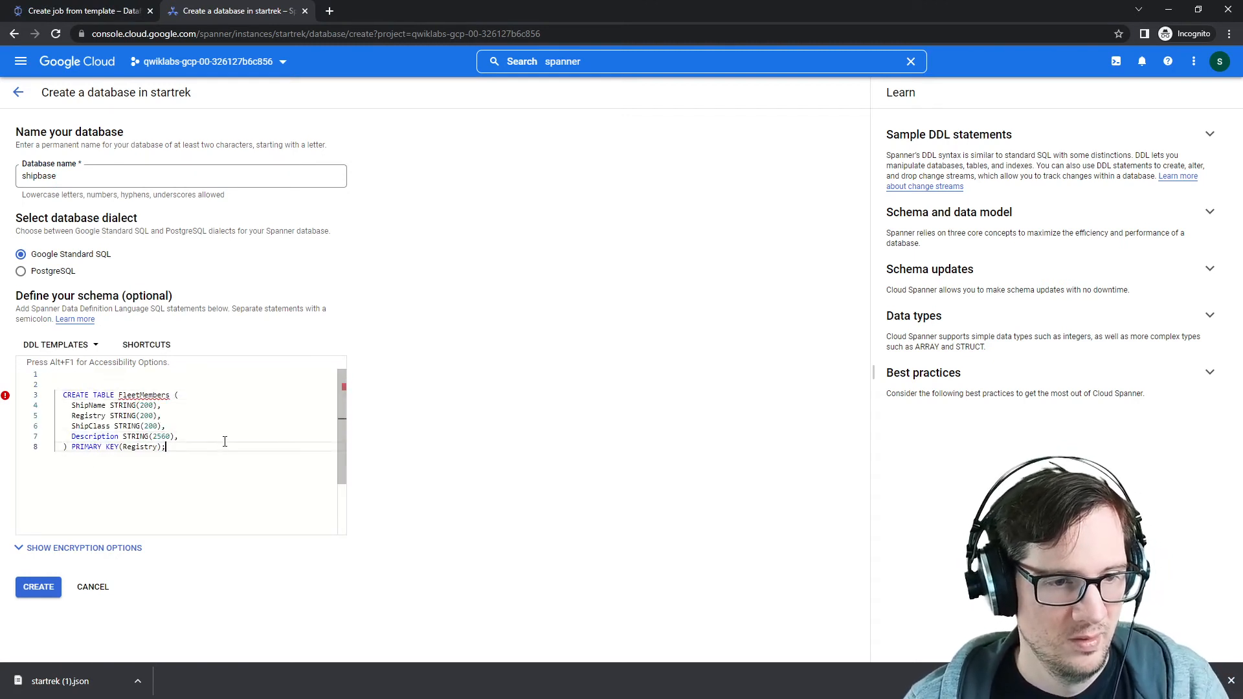
Unindent the schema statement, remove a blank line above it, create the shipbase database and open its FleetMembers table.
left_click_drag(90, 458, 20, 397)
key("shift+Tab")
left_click(58, 385)
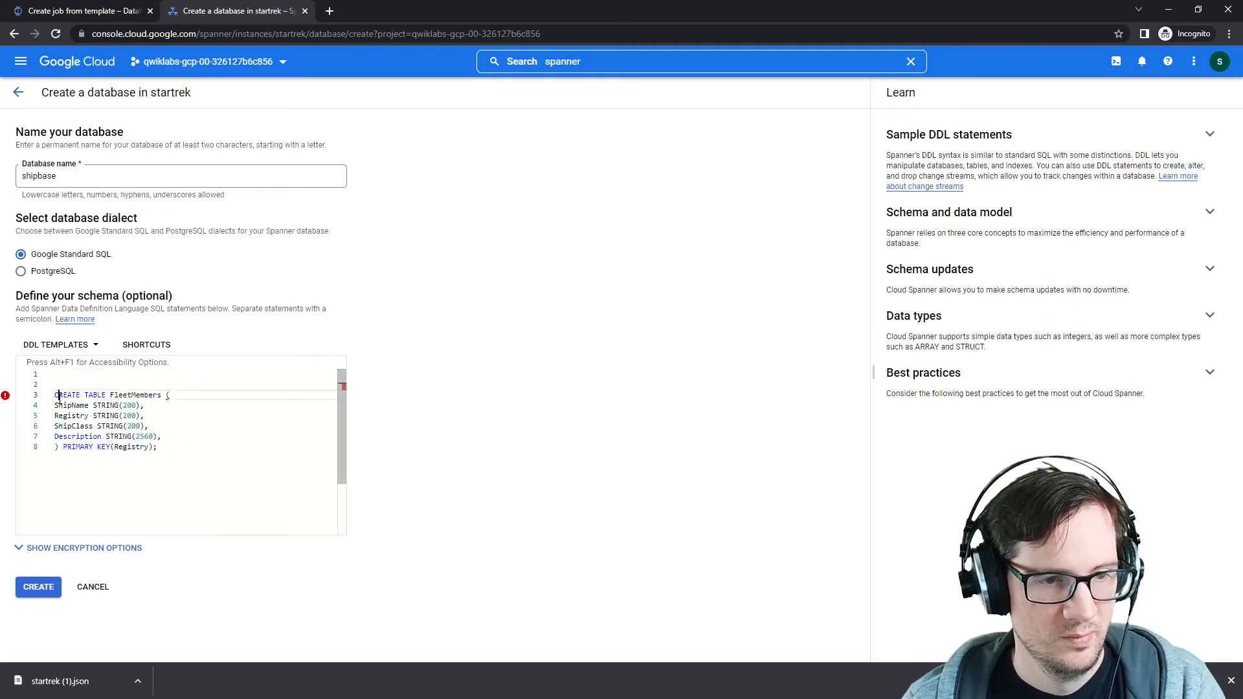
key("Delete")
left_click(209, 425)
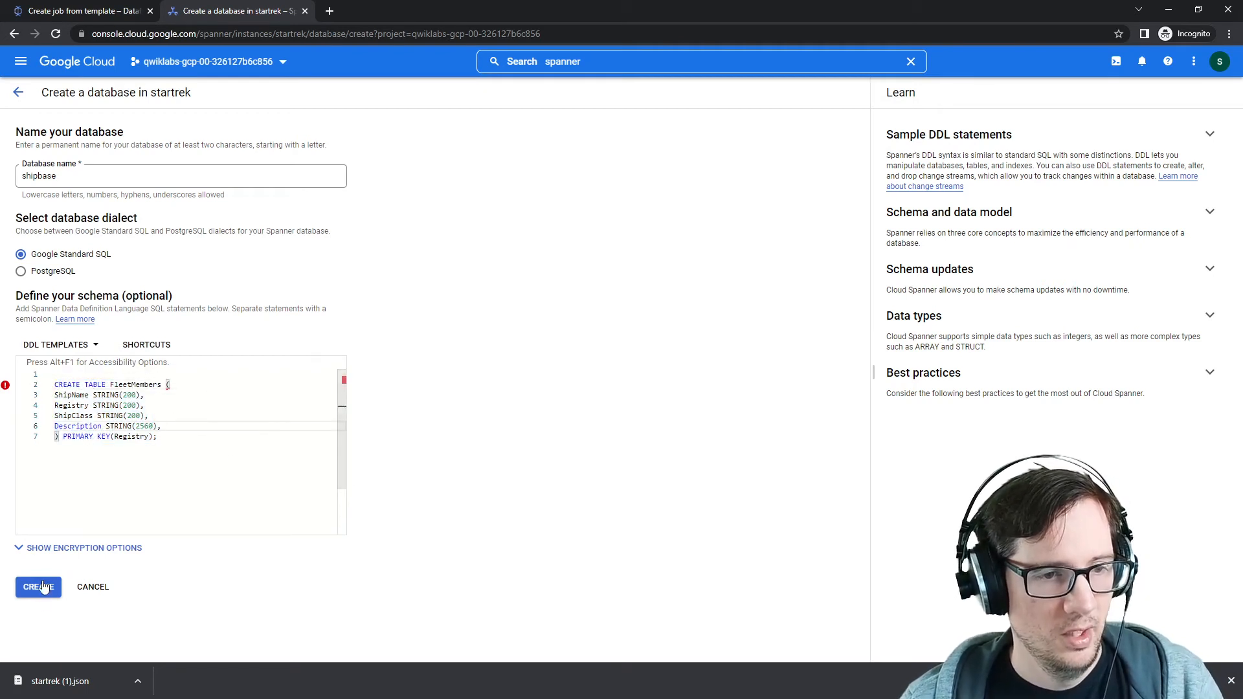
left_click(39, 587)
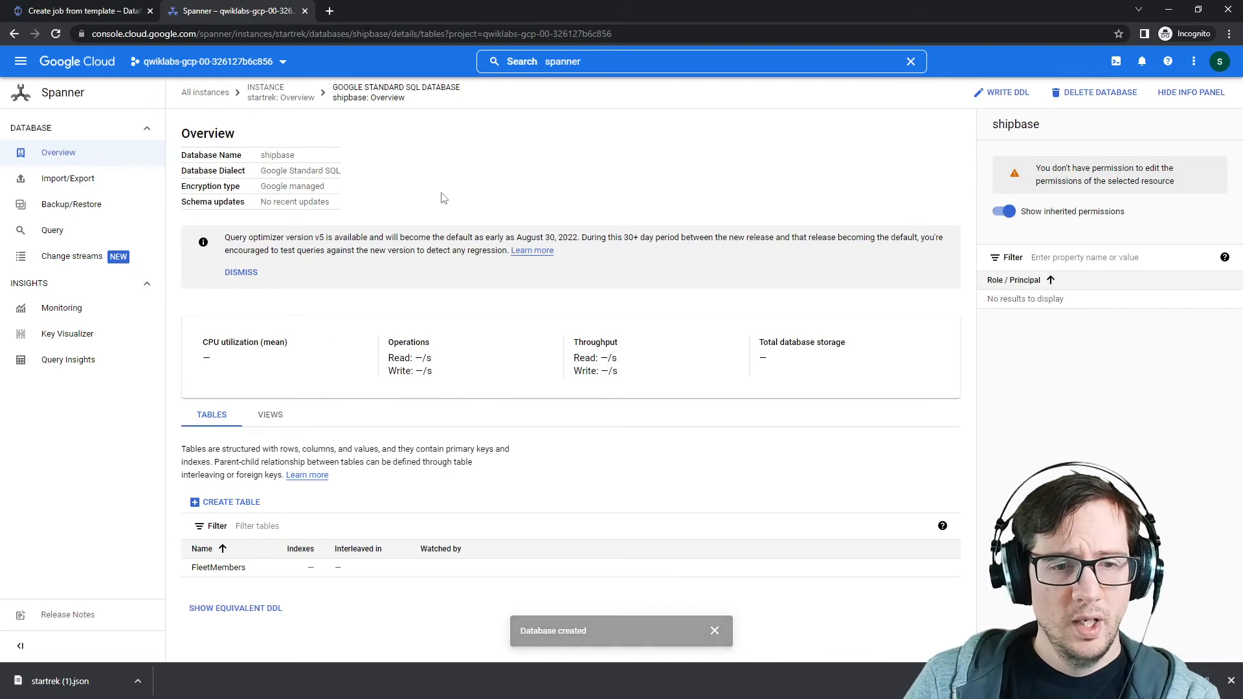
left_click(228, 568)
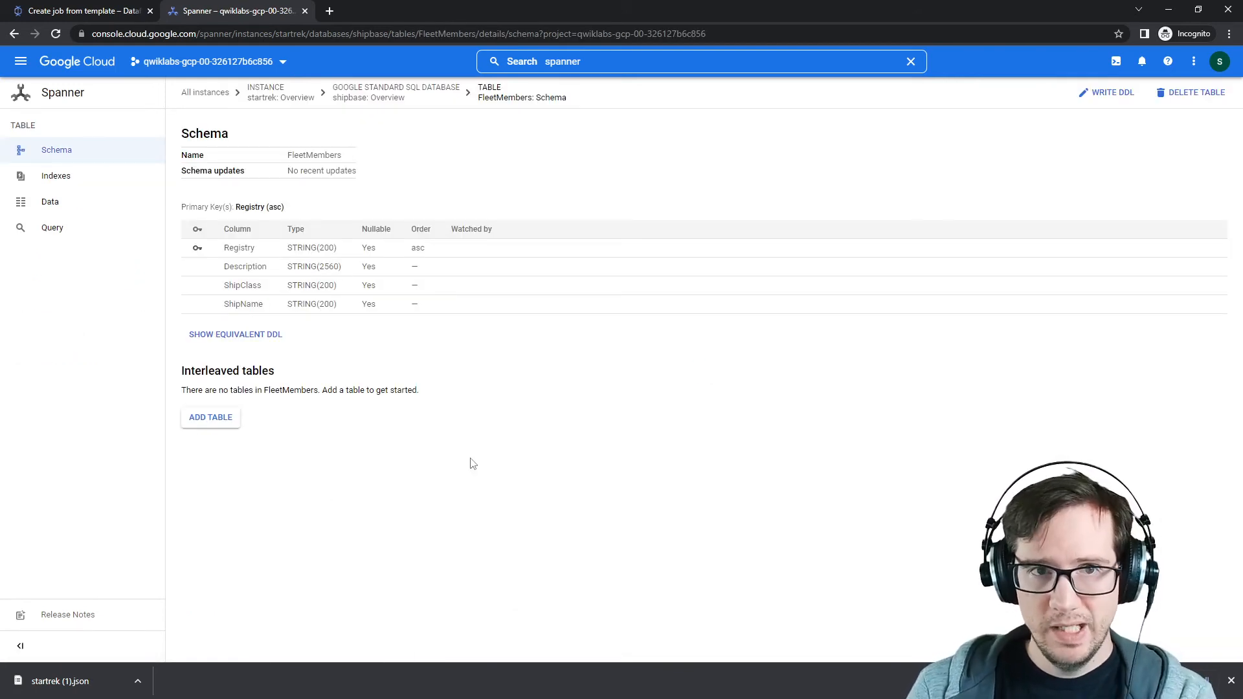
Return to the Dataflow job form in the other browser tab and set the Cloud Spanner instance id to startrek.
left_click(80, 11)
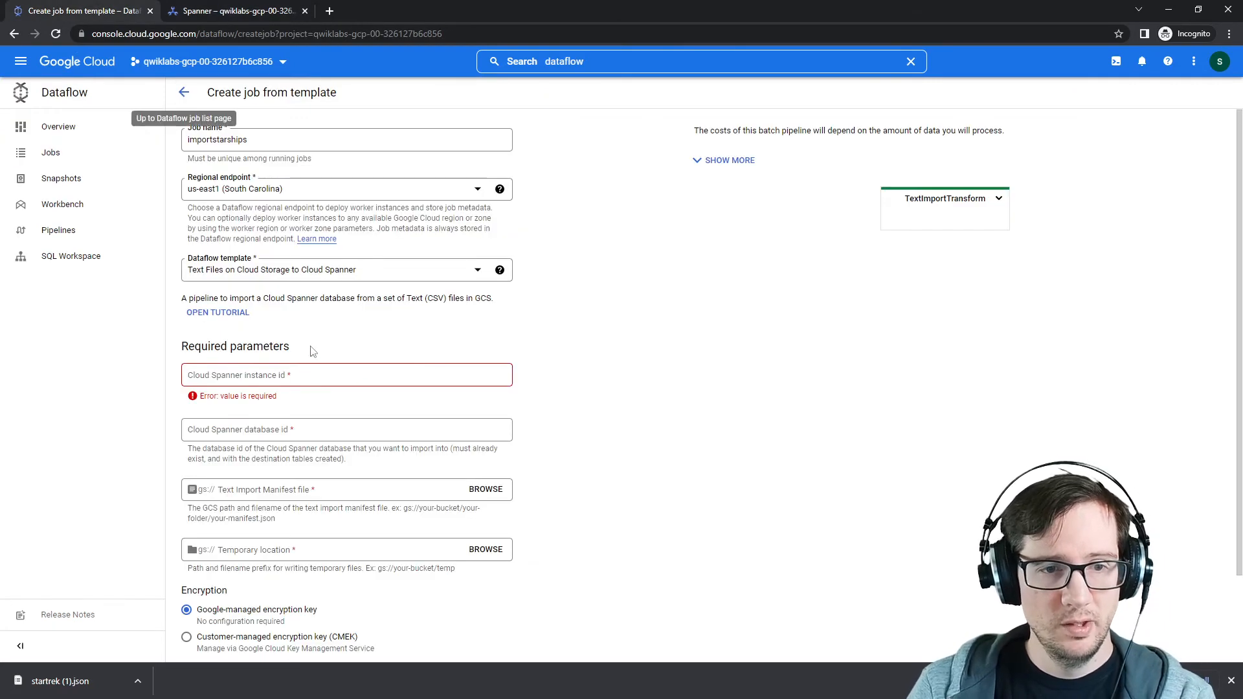
left_click(314, 384)
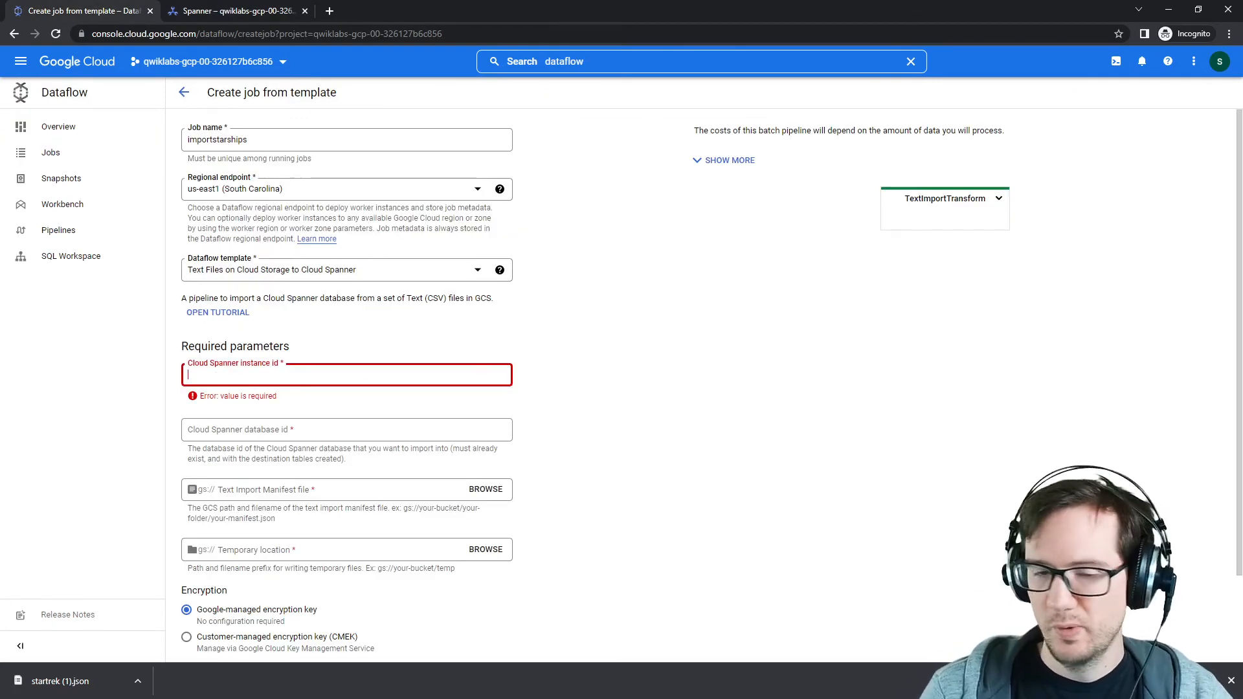
type("startrej")
key("BackSpace")
type("k")
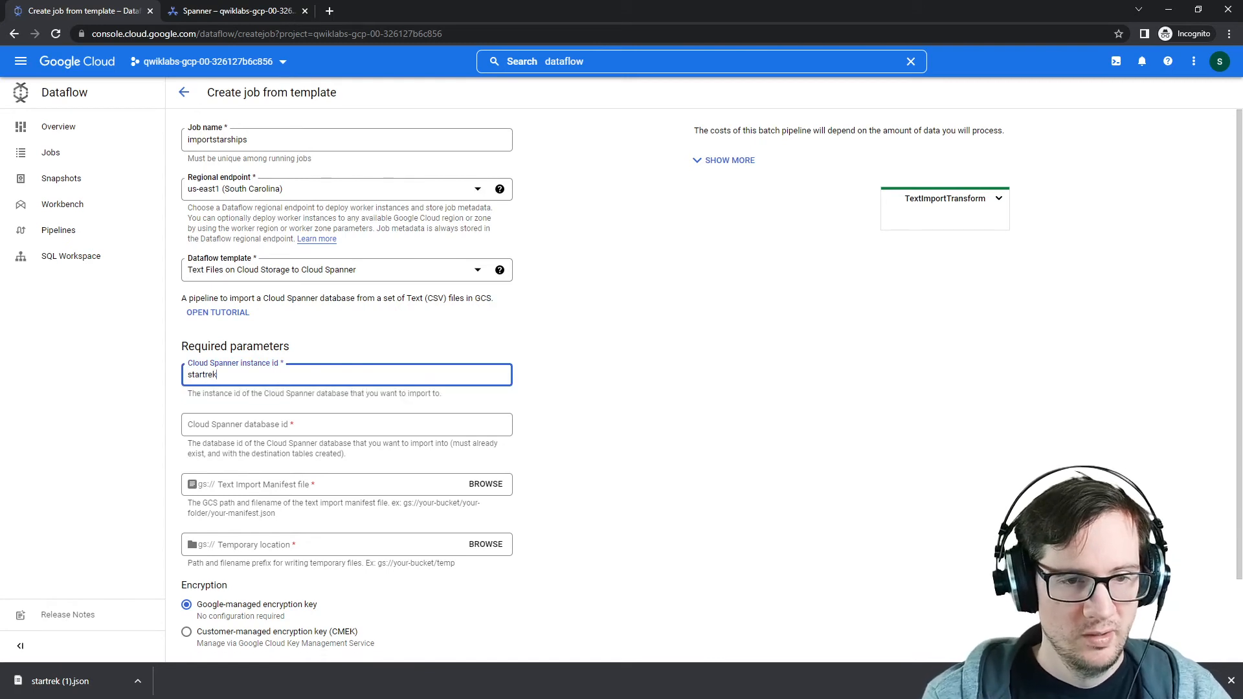
Set the job's Cloud Spanner database id to FleetMembers.
key("Tab")
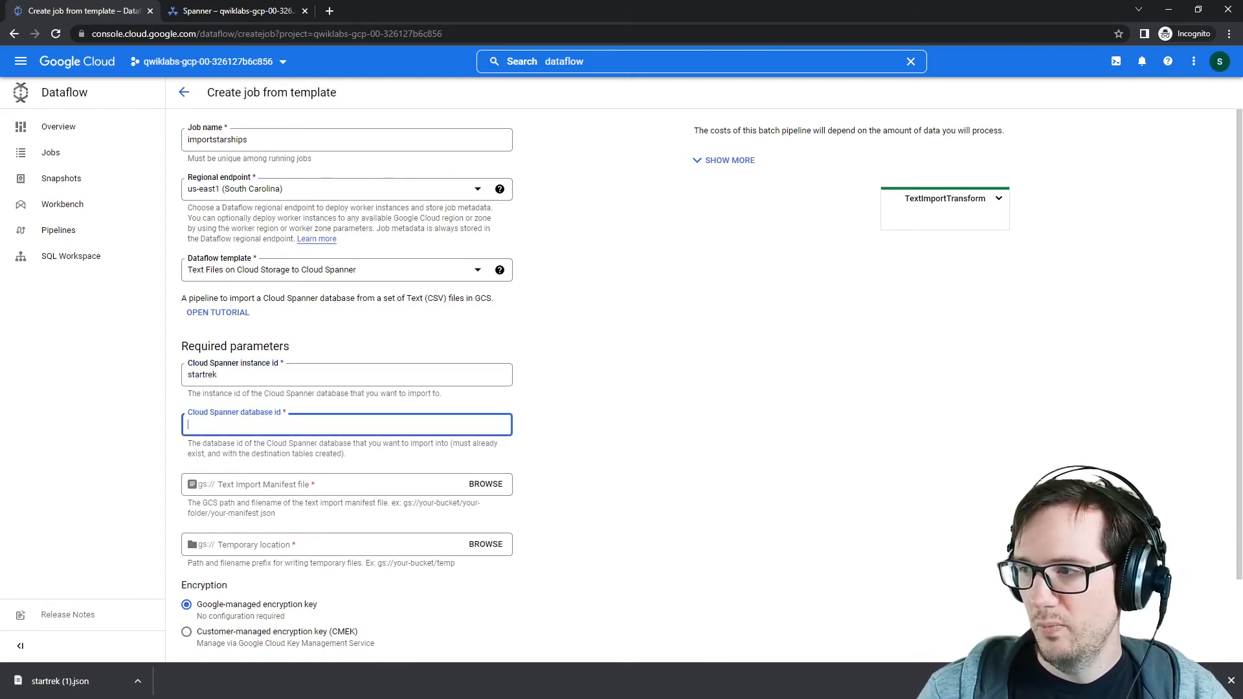
mouse_move(1242, 97)
left_mouse_down()
mouse_move(1126, 101)
mouse_move(1242, 99)
left_mouse_up()
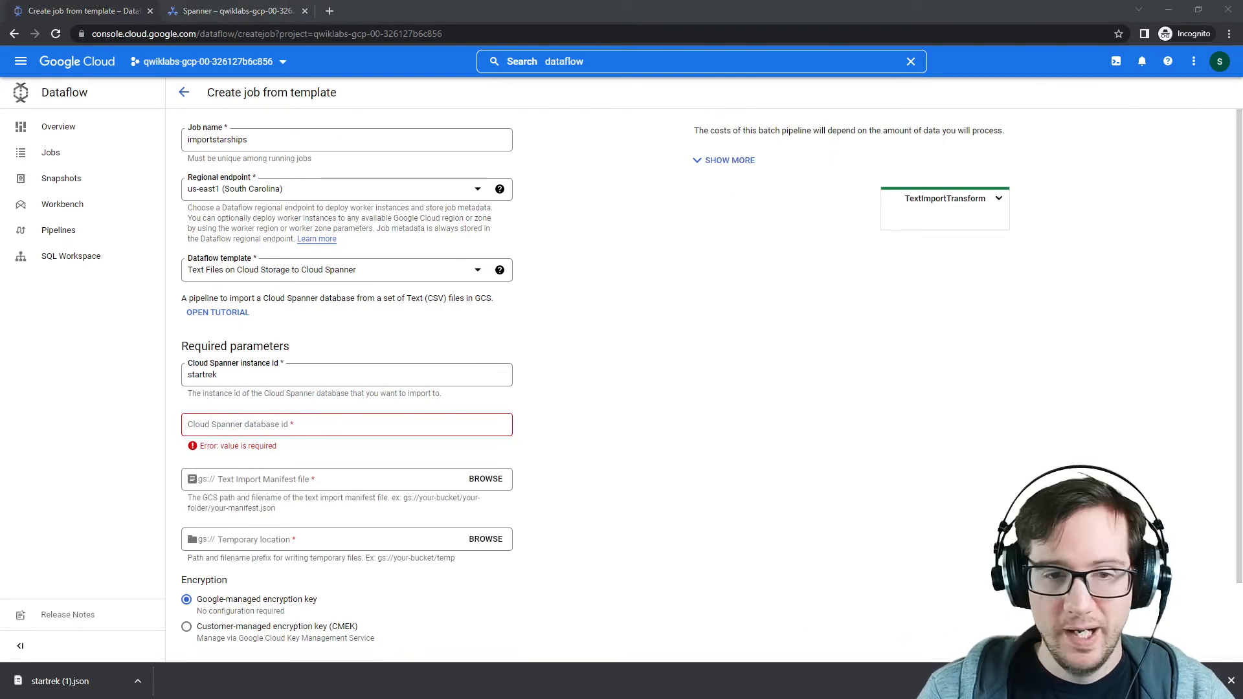
left_click(308, 425)
key("ctrl+v")
Select startrek.json from the csv-startrek-rbv1m bucket as the text import manifest file.
left_click(412, 482)
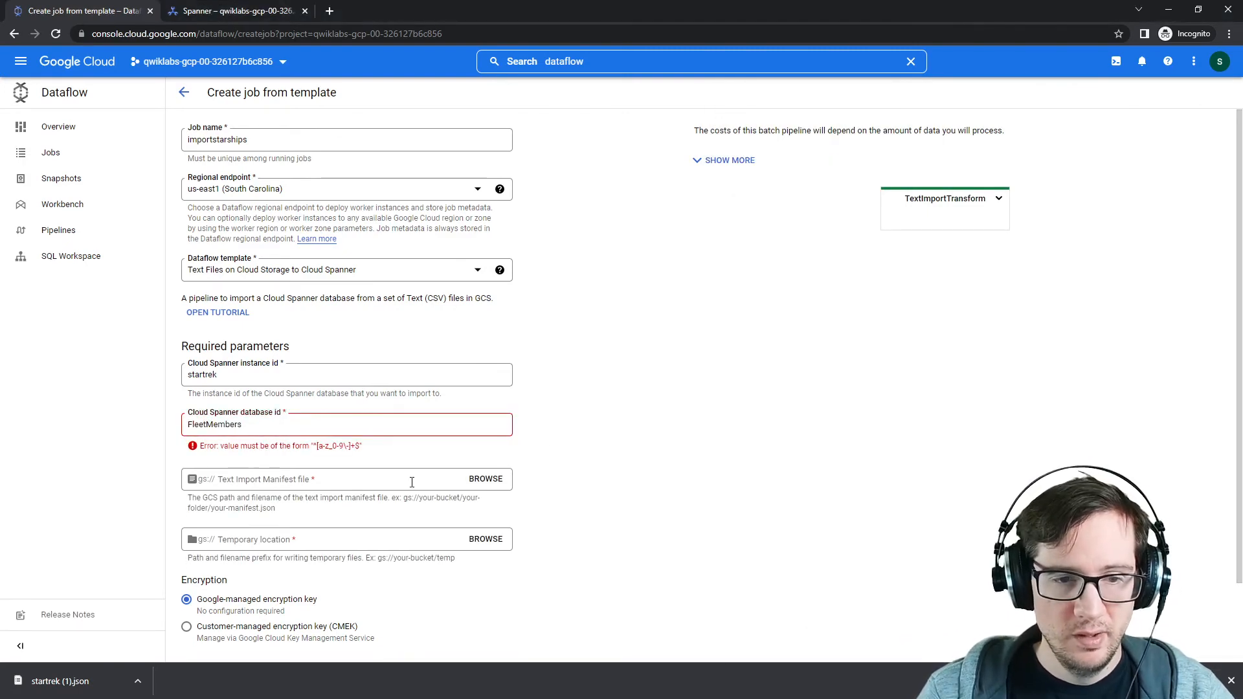
left_click(485, 479)
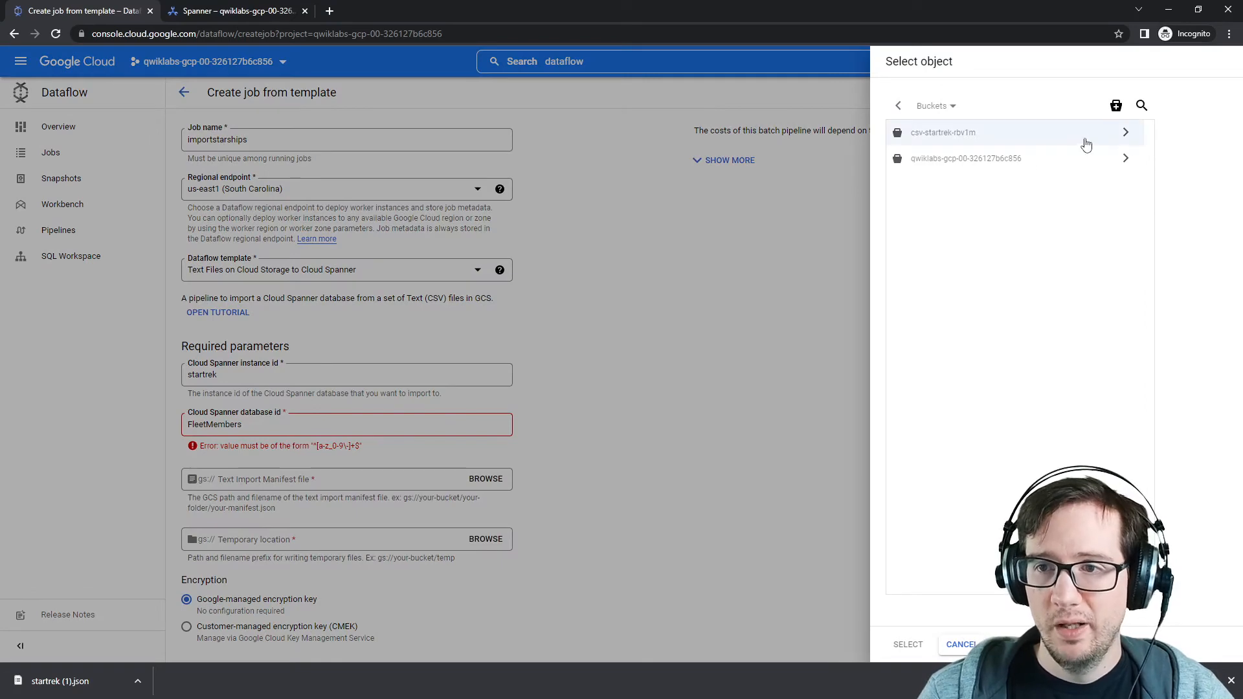
left_click(1125, 133)
left_click(924, 164)
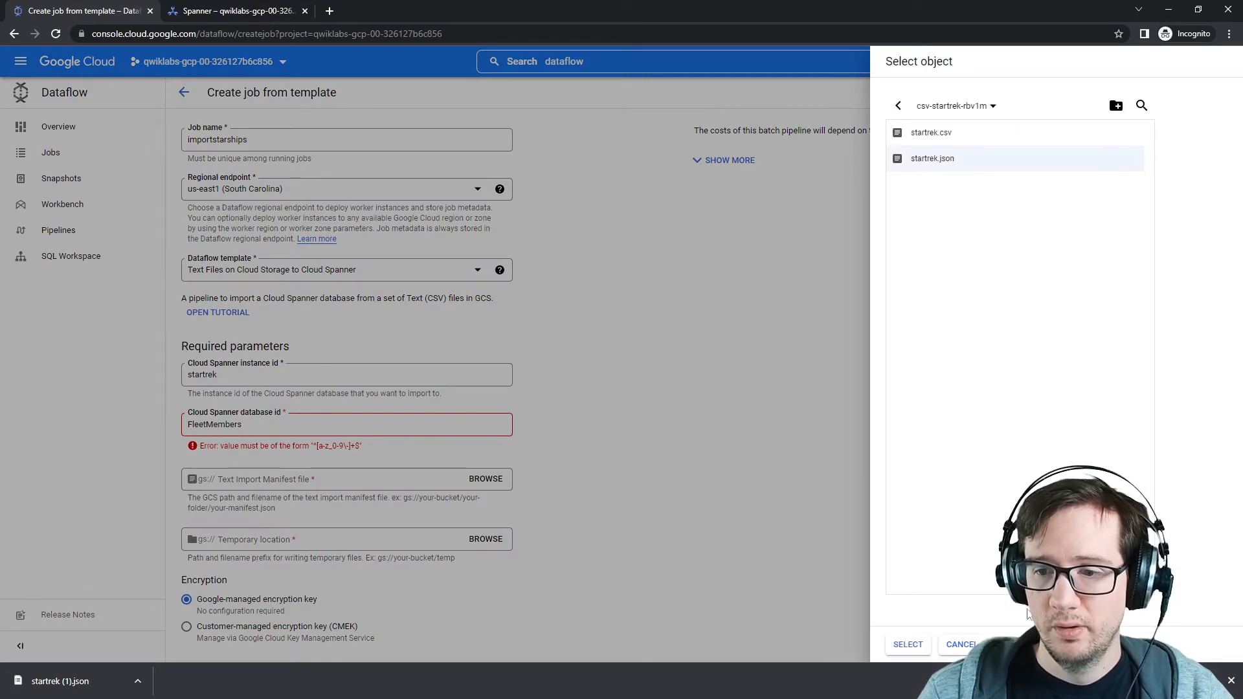
left_click(908, 644)
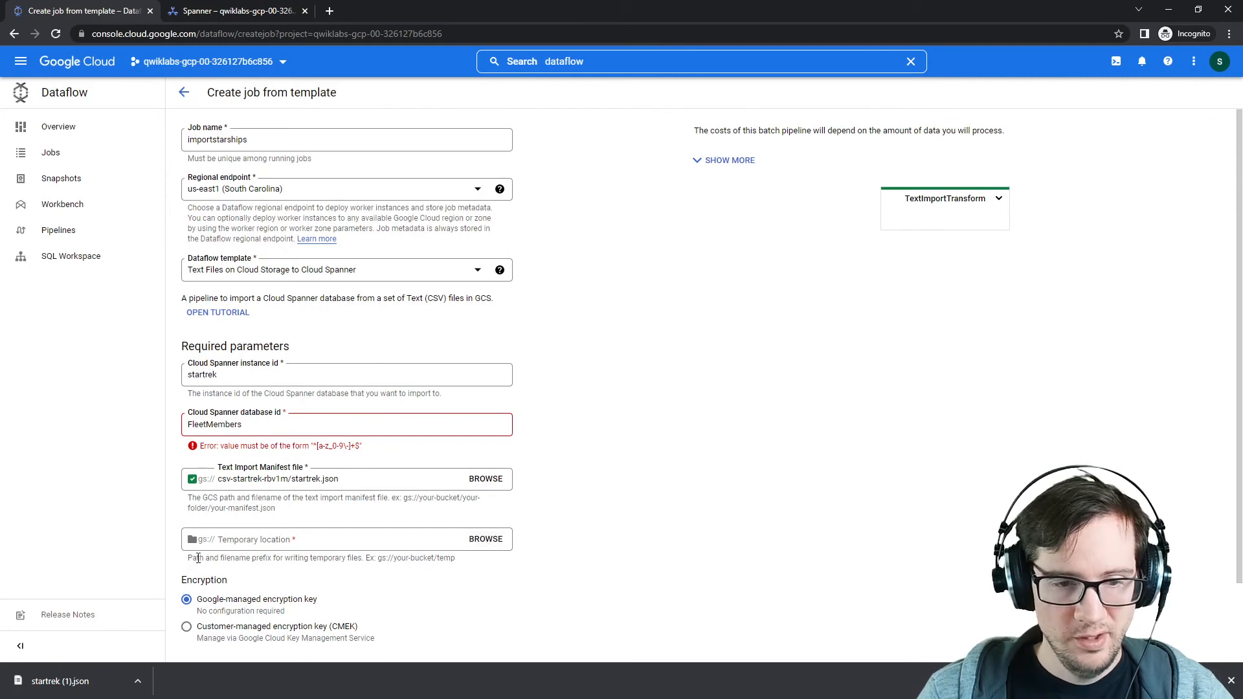
Create a folder named temp in the csv-startrek-rbv1m bucket and select it as the job's temporary location.
left_click_drag(187, 558, 312, 558)
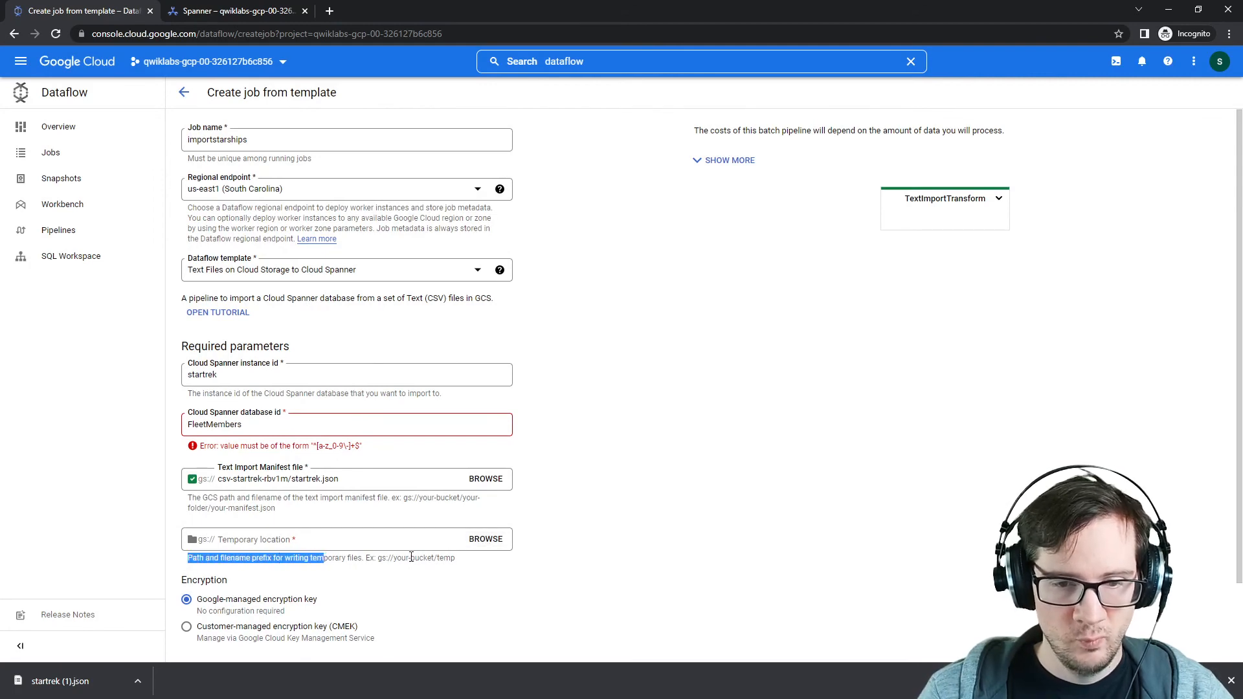
left_click(487, 540)
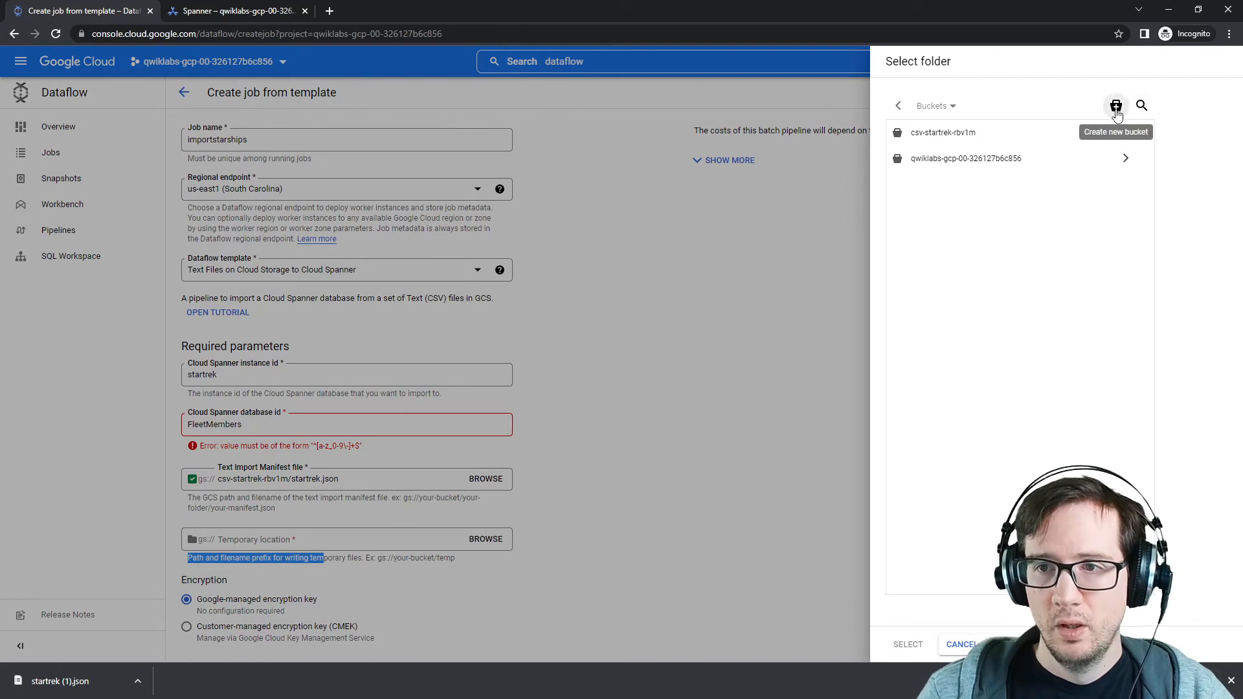
left_click(1021, 143)
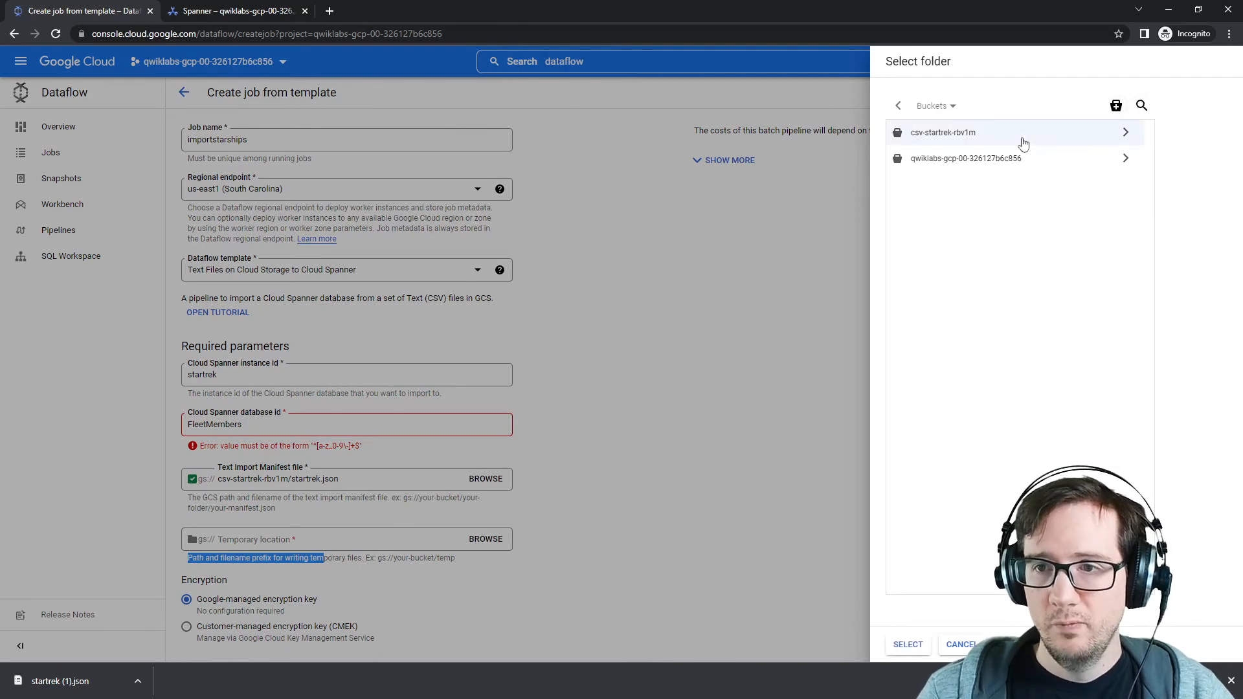
left_click(1125, 135)
left_click(1116, 105)
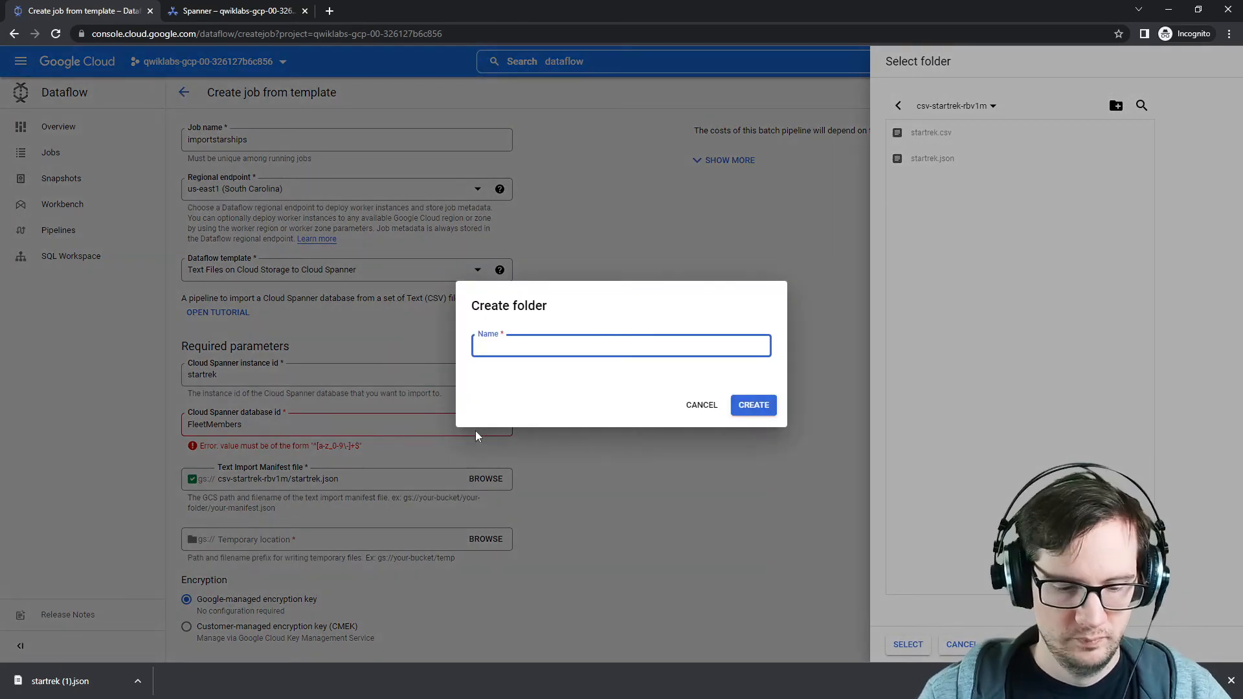
type("temp")
left_click(752, 405)
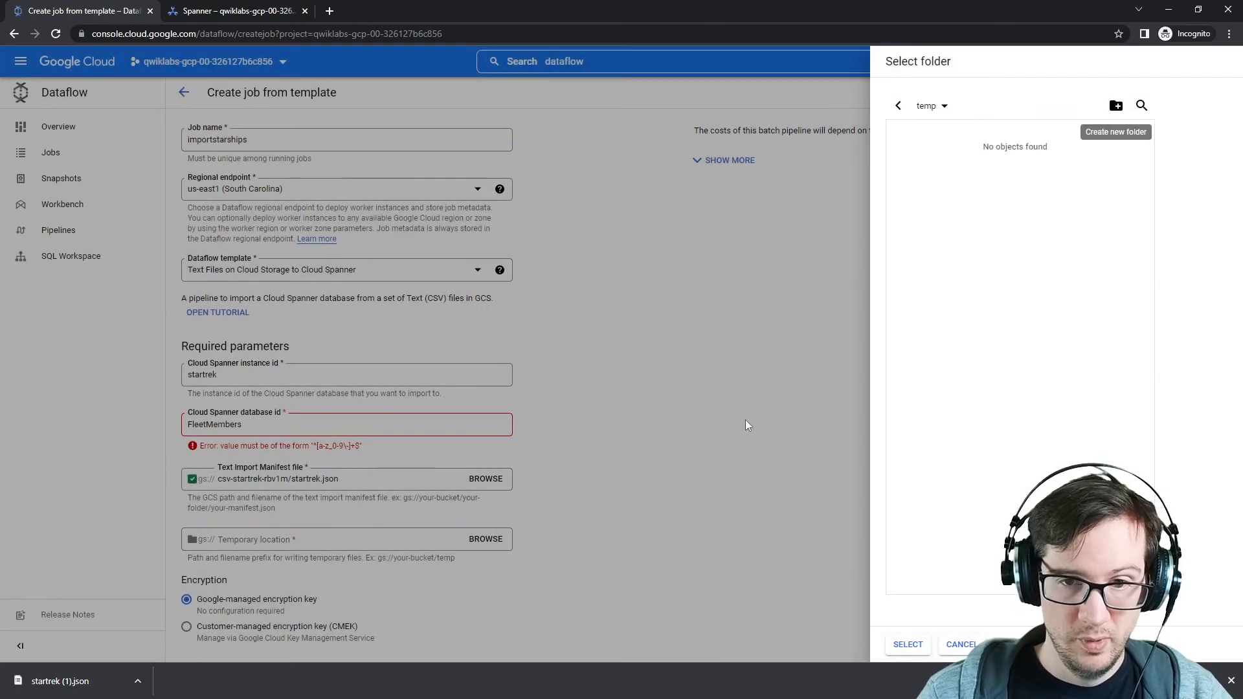
left_click(908, 644)
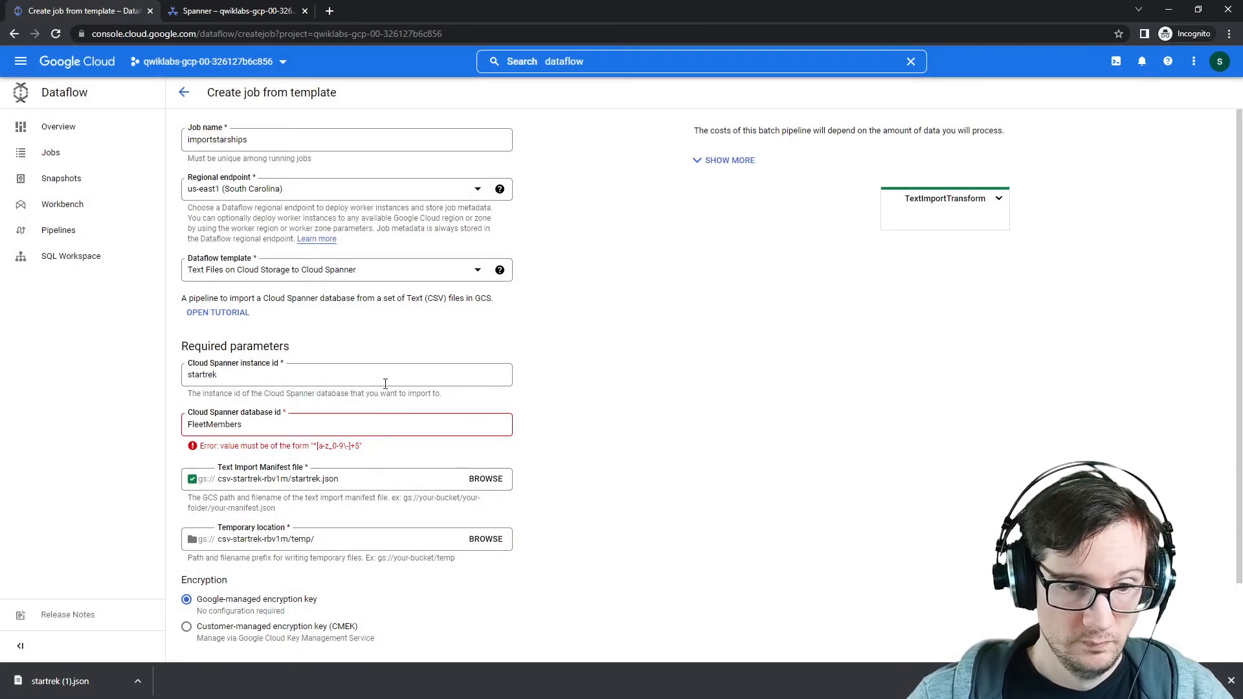
Try to run the Dataflow job and set its Cloud Spanner database id to shipbase.
scroll(466, 460, "down", 2)
left_click(203, 599)
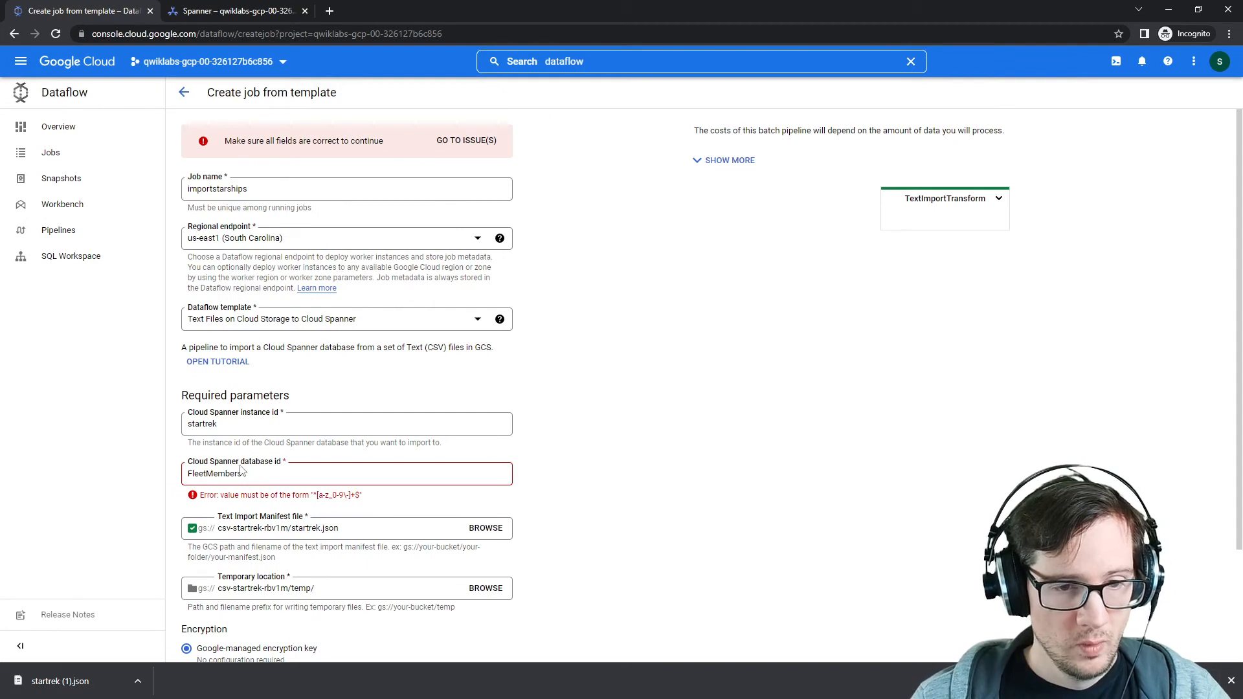
left_click_drag(259, 474, 170, 477)
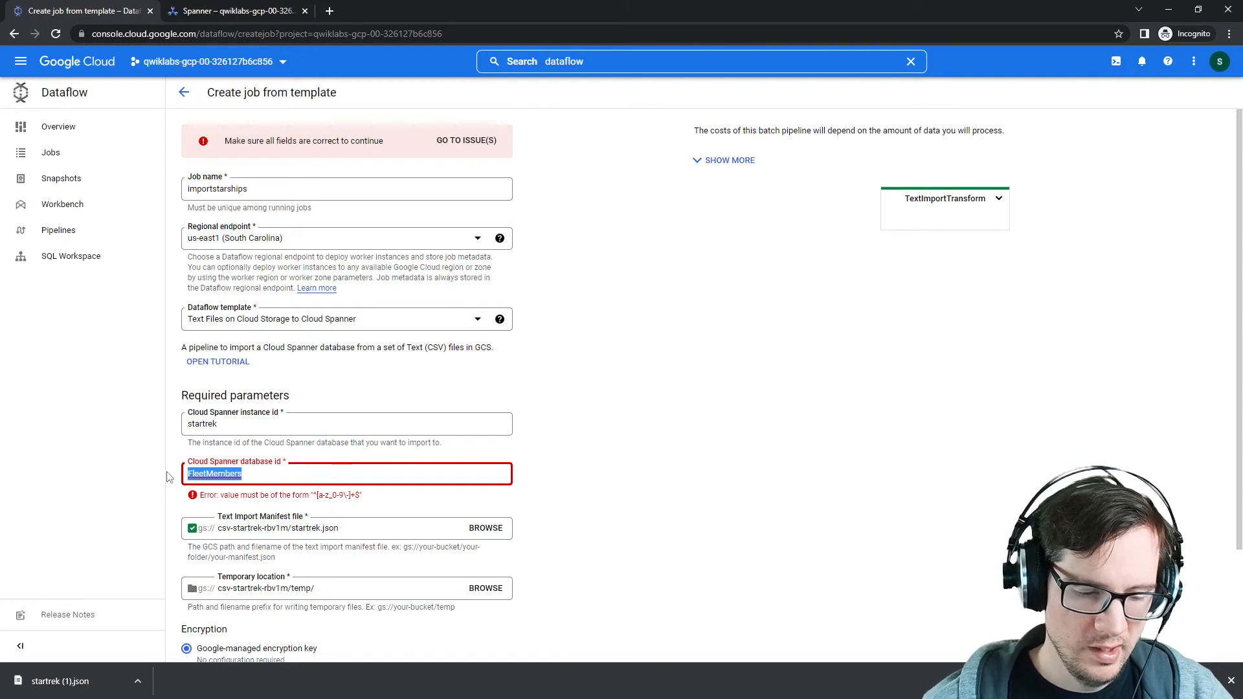
type("shipbase")
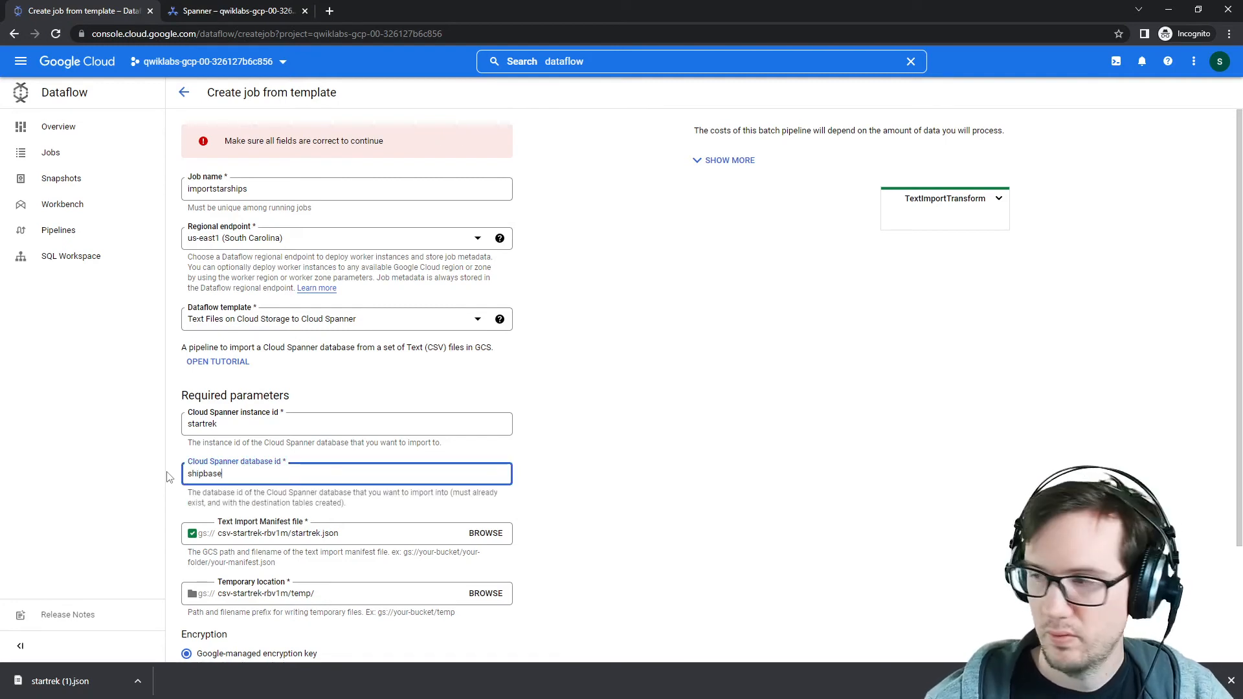
scroll(654, 524, "down", 3)
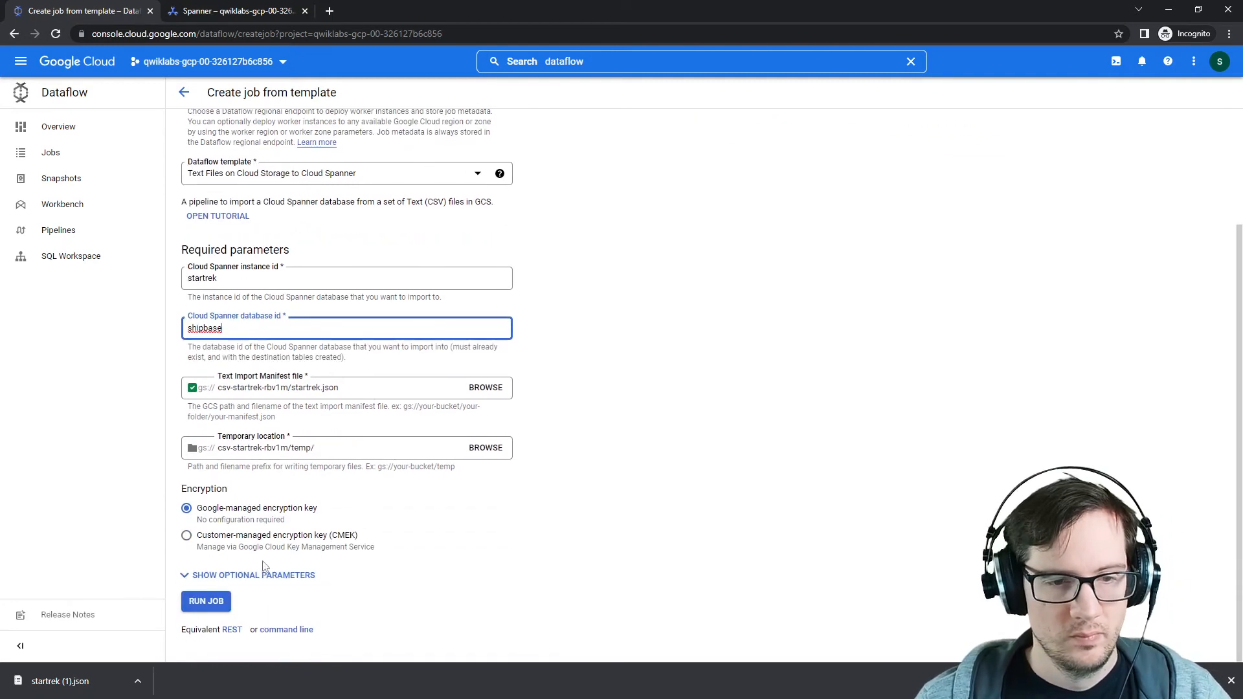
Run the Dataflow import job and check its job steps in table view and graph view.
left_click(219, 604)
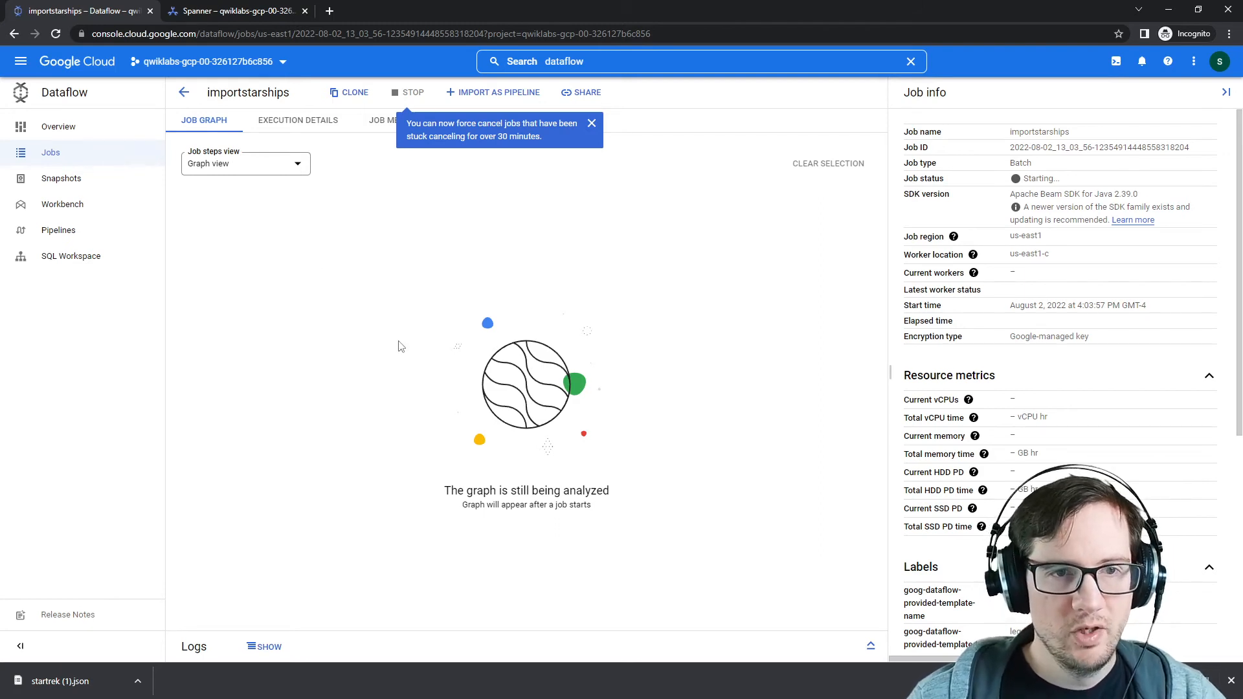
left_click(272, 171)
left_click(277, 191)
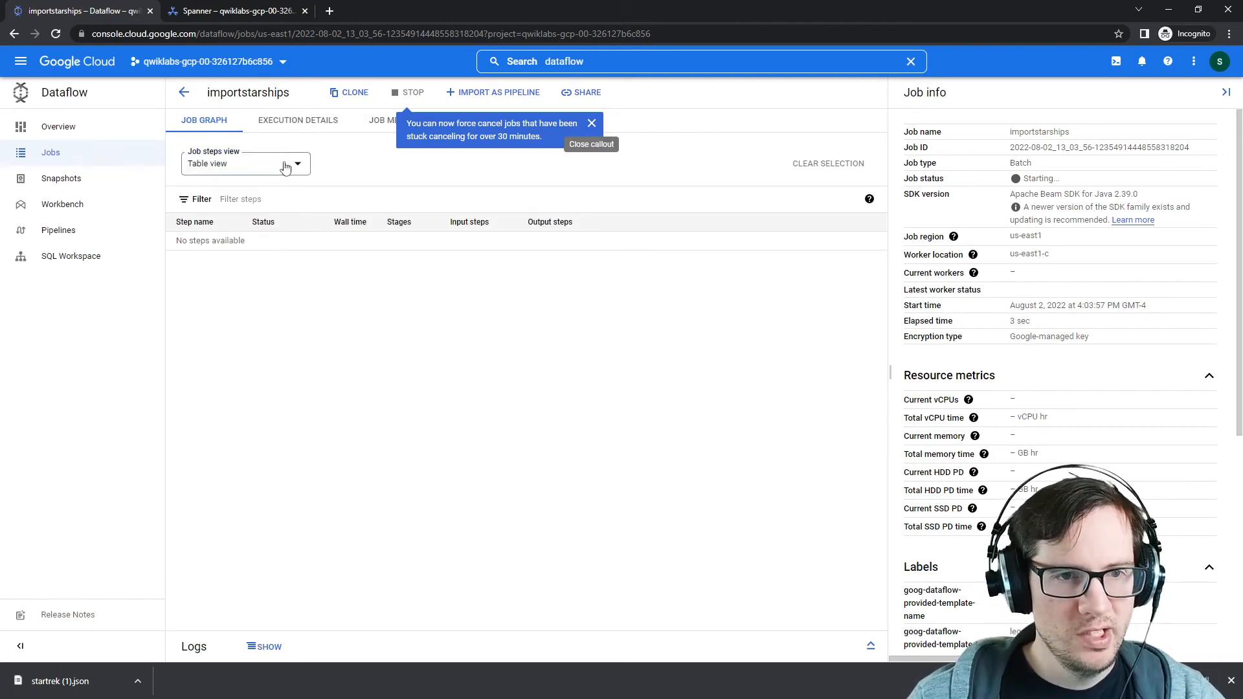
left_click(282, 165)
left_click(280, 171)
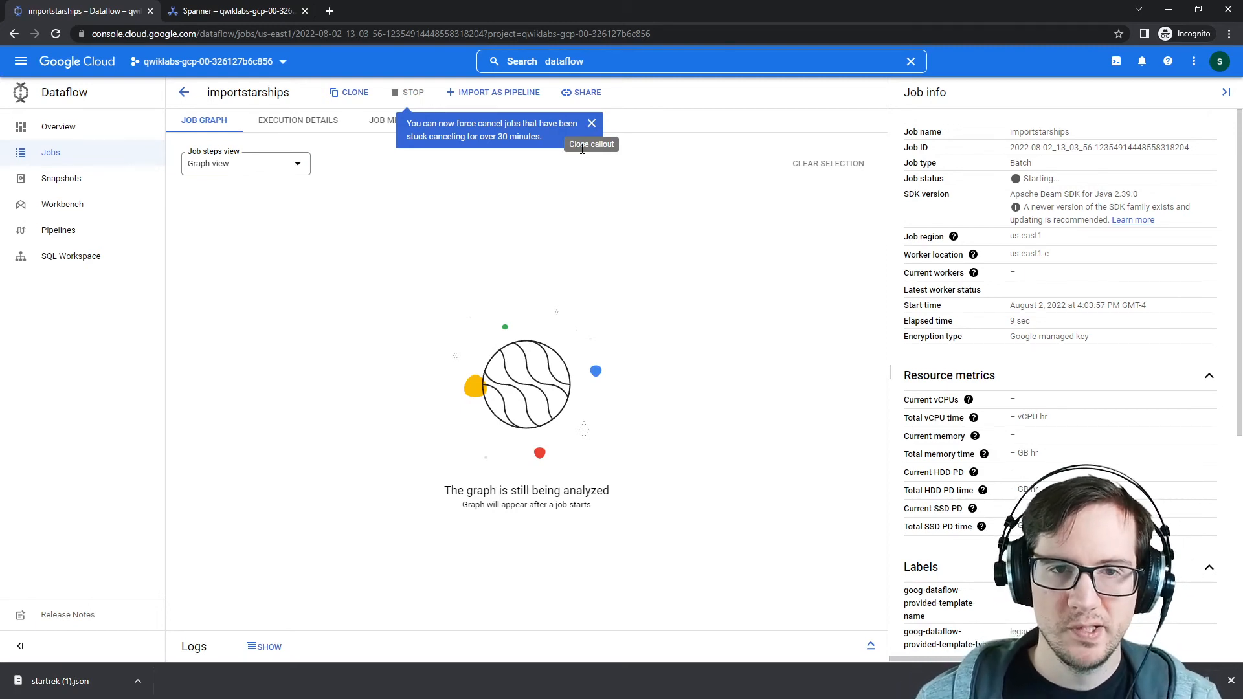
Refresh the Dataflow job list and reopen the importstarships job to check its steps in graph view.
left_click(184, 92)
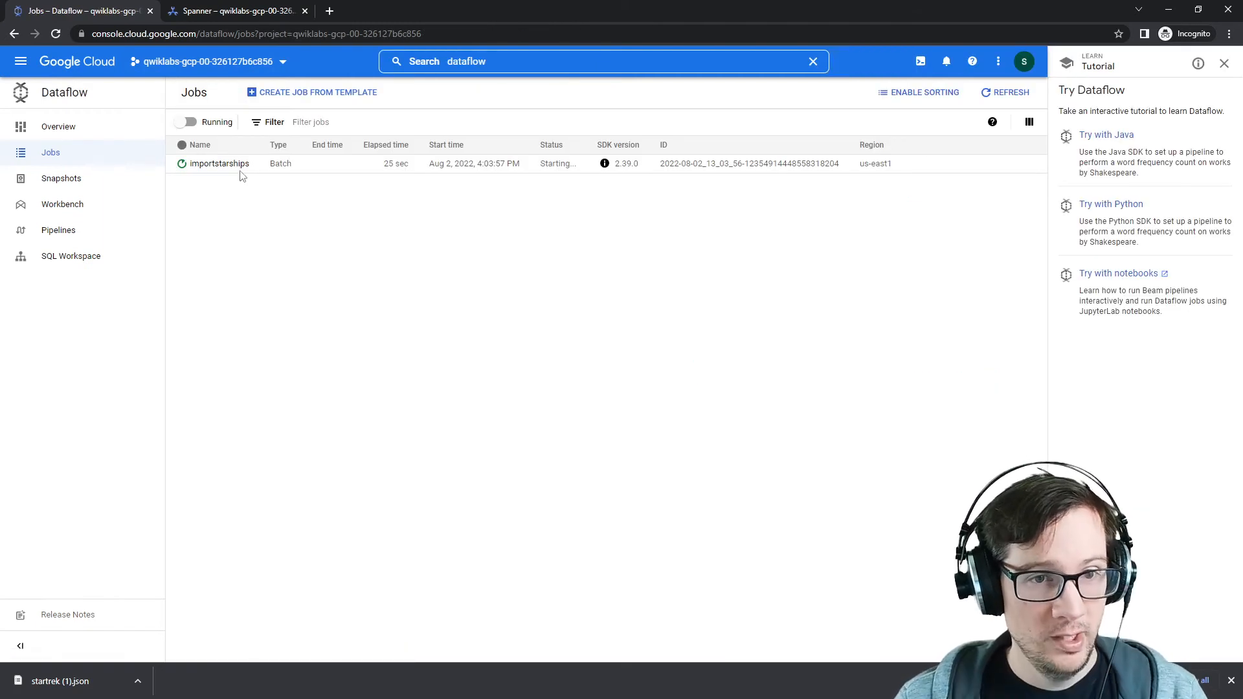
left_click(1007, 92)
left_click(1004, 95)
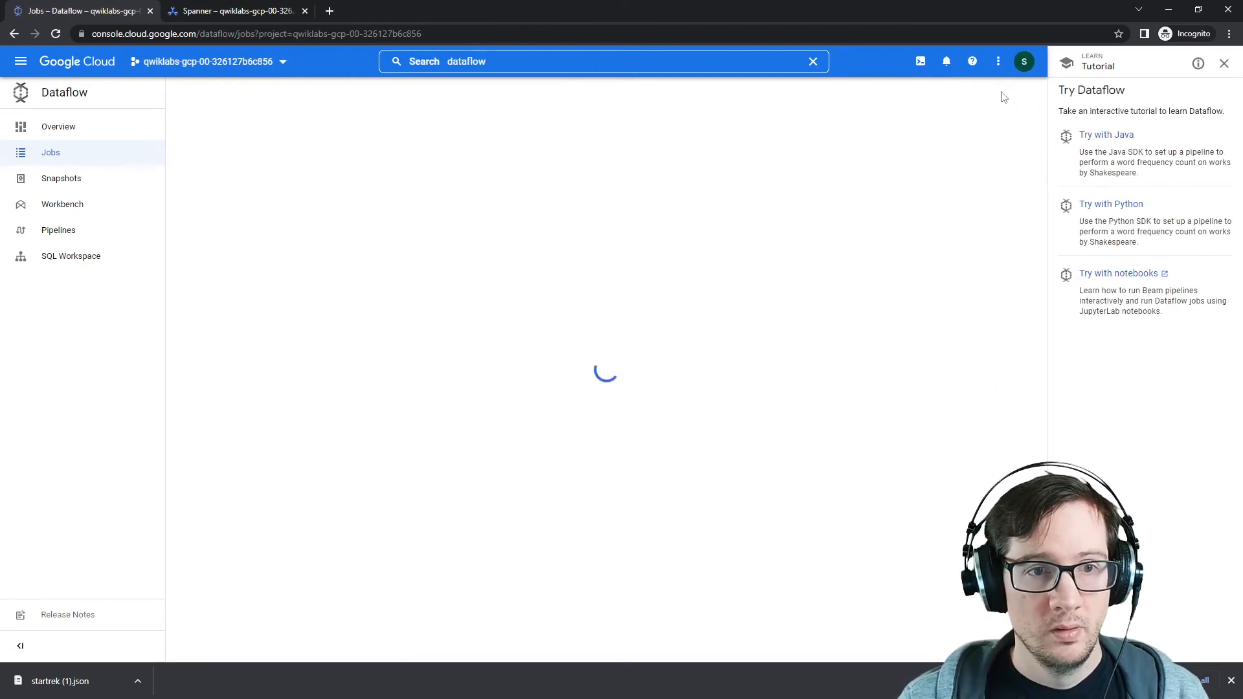
left_click(248, 169)
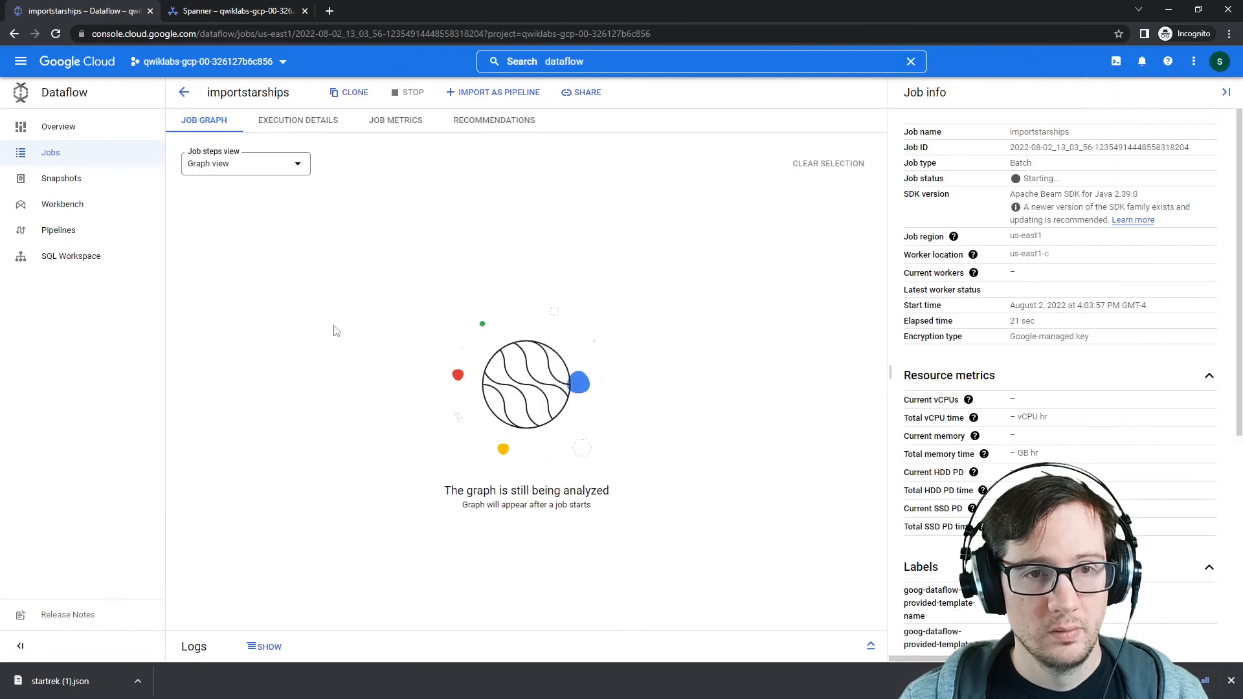
left_click(292, 164)
left_click(277, 176)
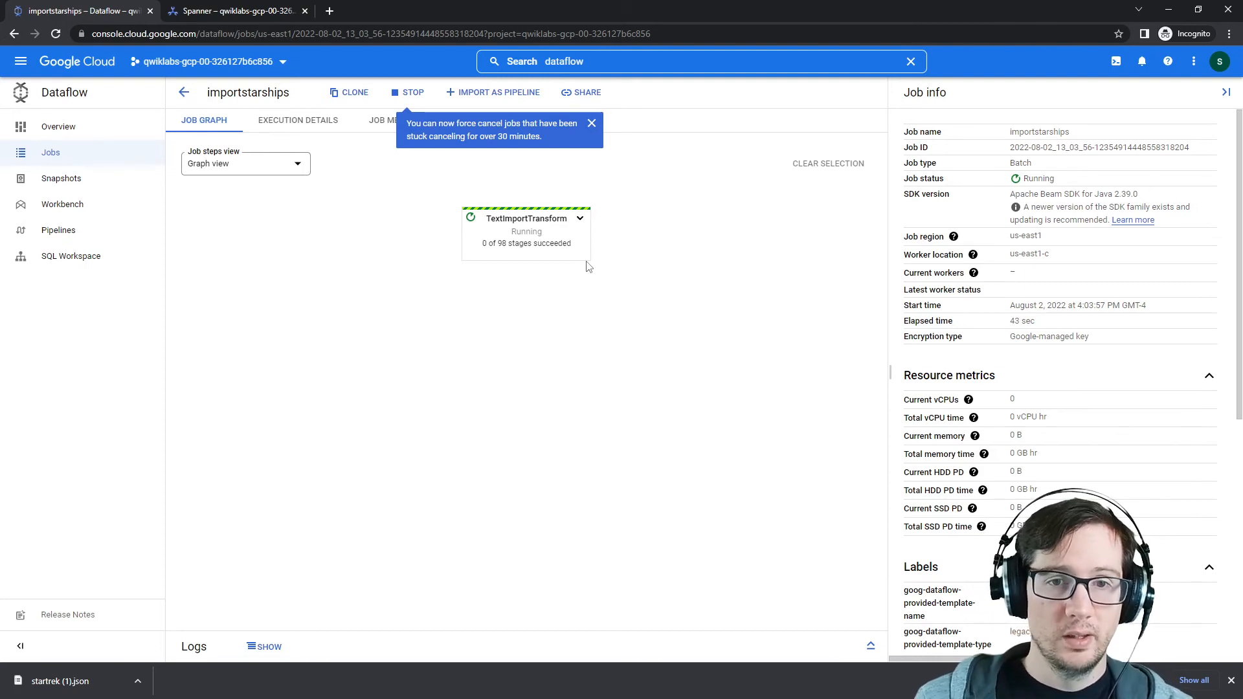
Dismiss the force-cancel callout, recheck the importstarships job's status in the refreshed job list, and reopen the job.
left_click(581, 93)
left_click(663, 125)
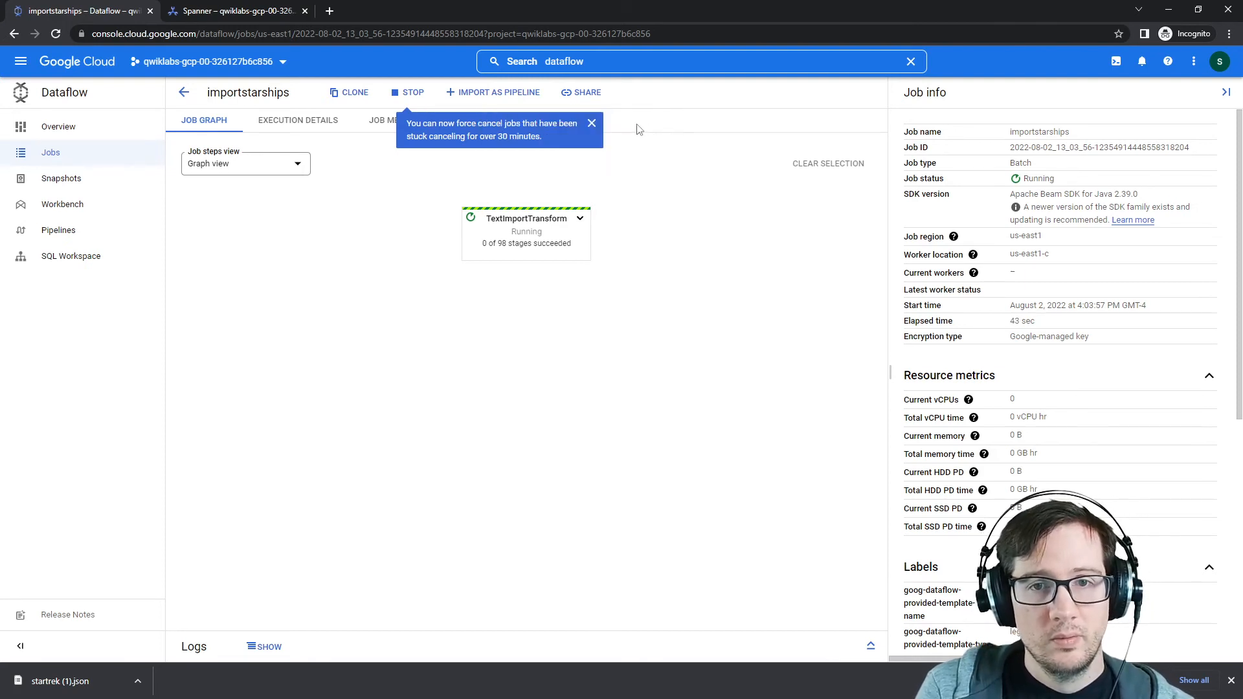
left_click(727, 230)
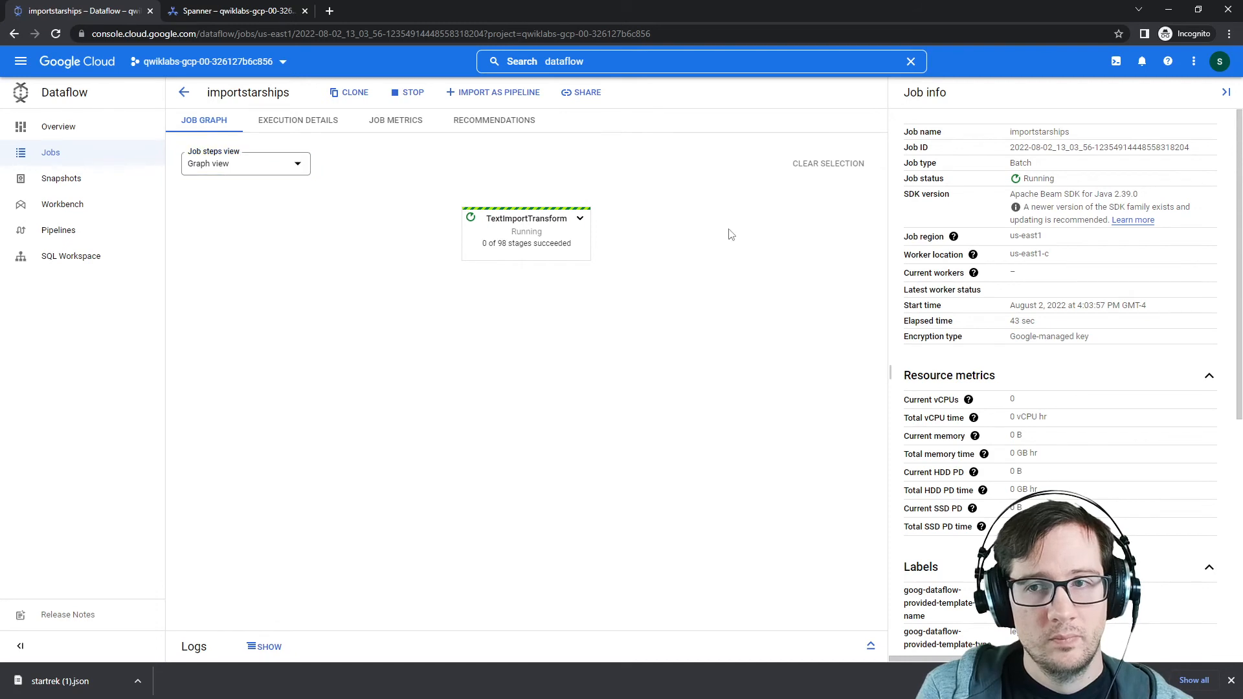
left_click(184, 93)
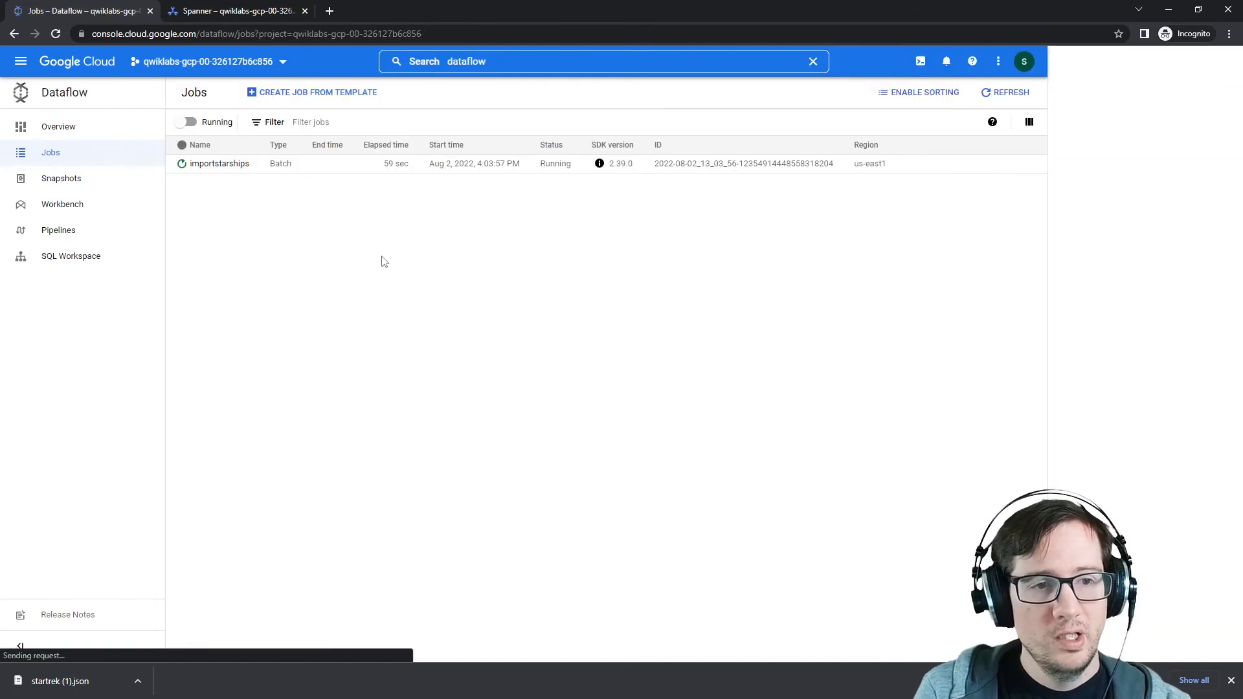
left_click(991, 93)
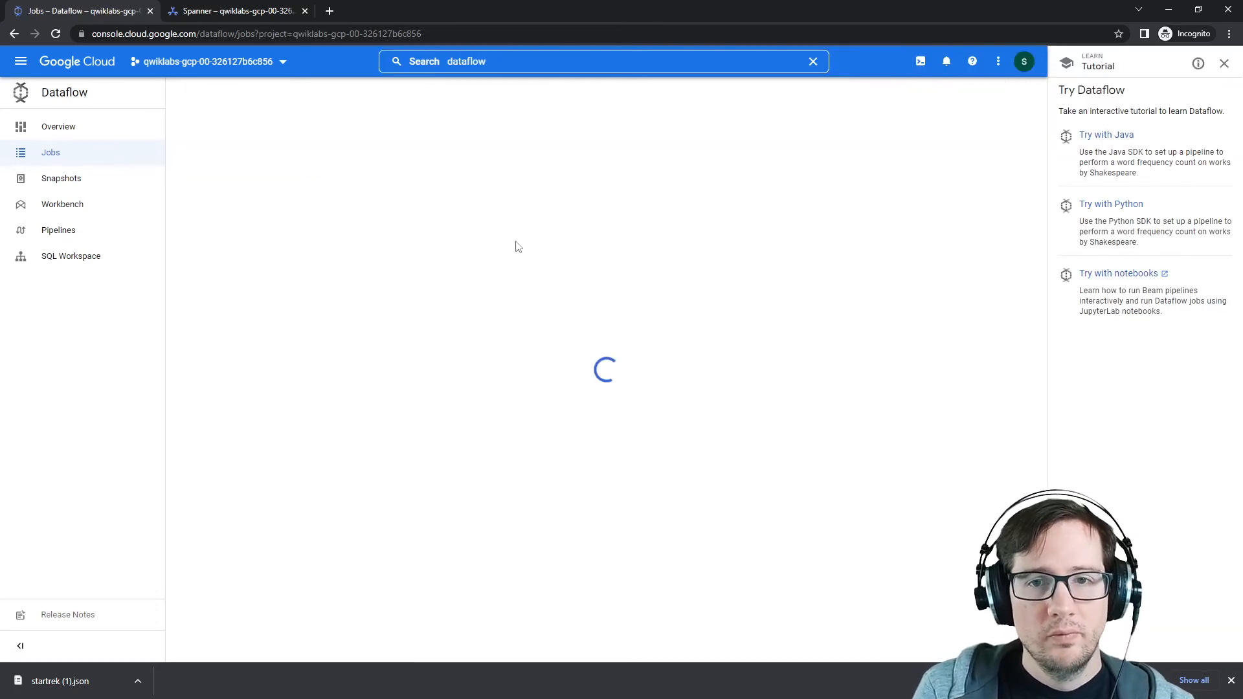
left_click(220, 164)
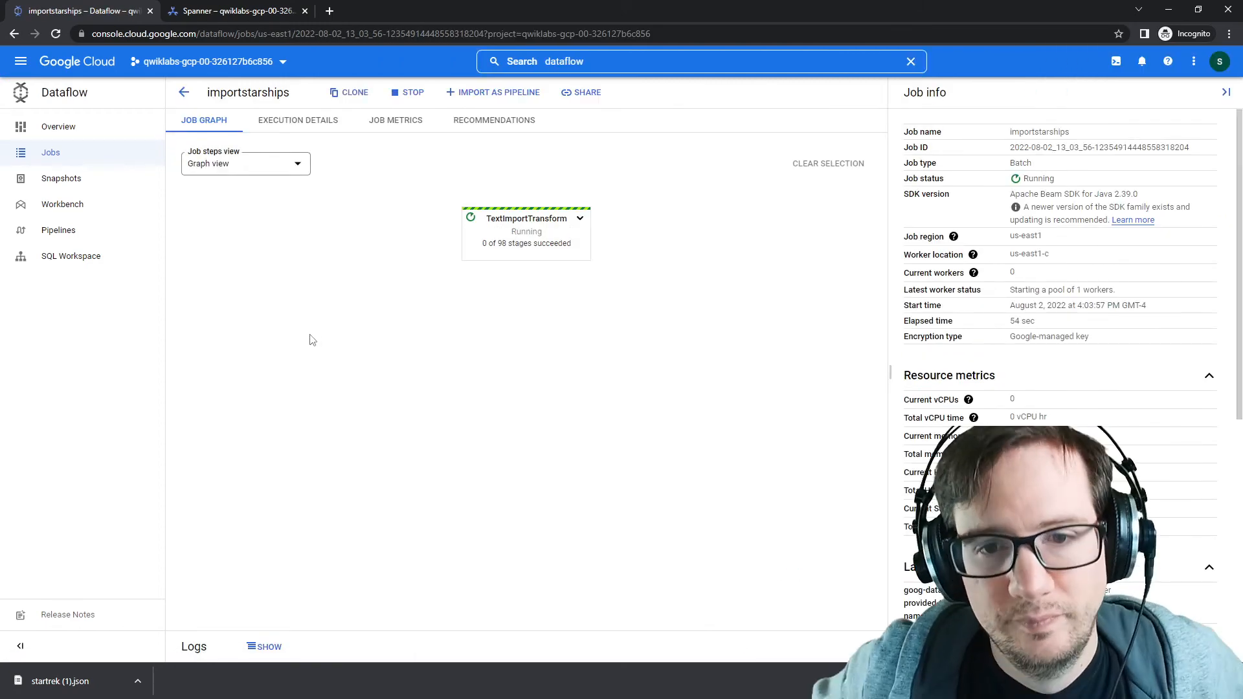
Expand TextImportTransform in the job graph and show the step info for Read Information Schema.
left_click(580, 218)
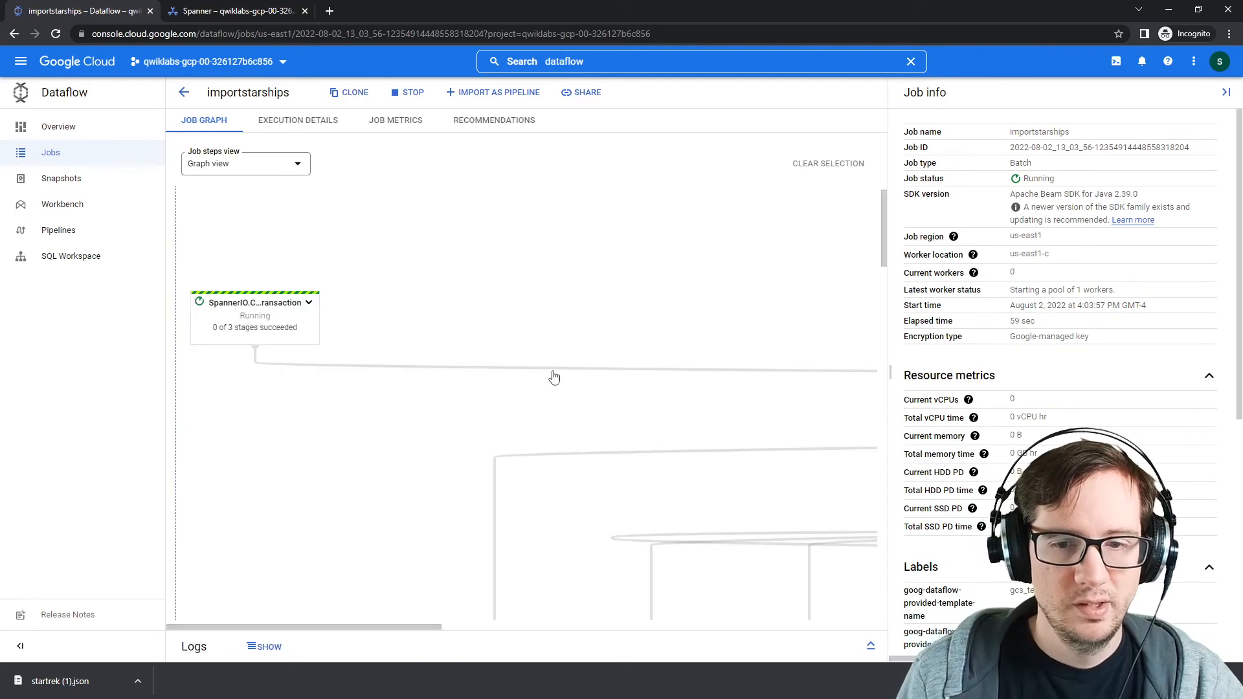
scroll(555, 376, "down", 4)
left_click_drag(396, 635, 870, 609)
scroll(660, 550, "up", 4)
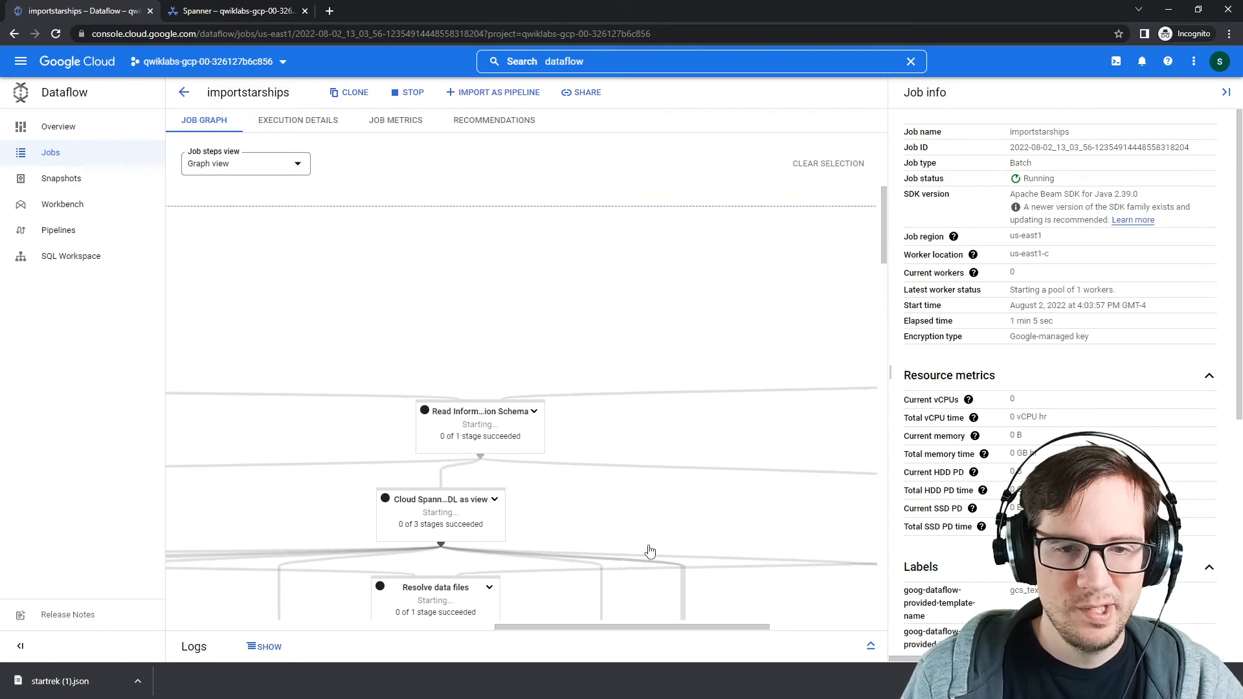
left_click(513, 429)
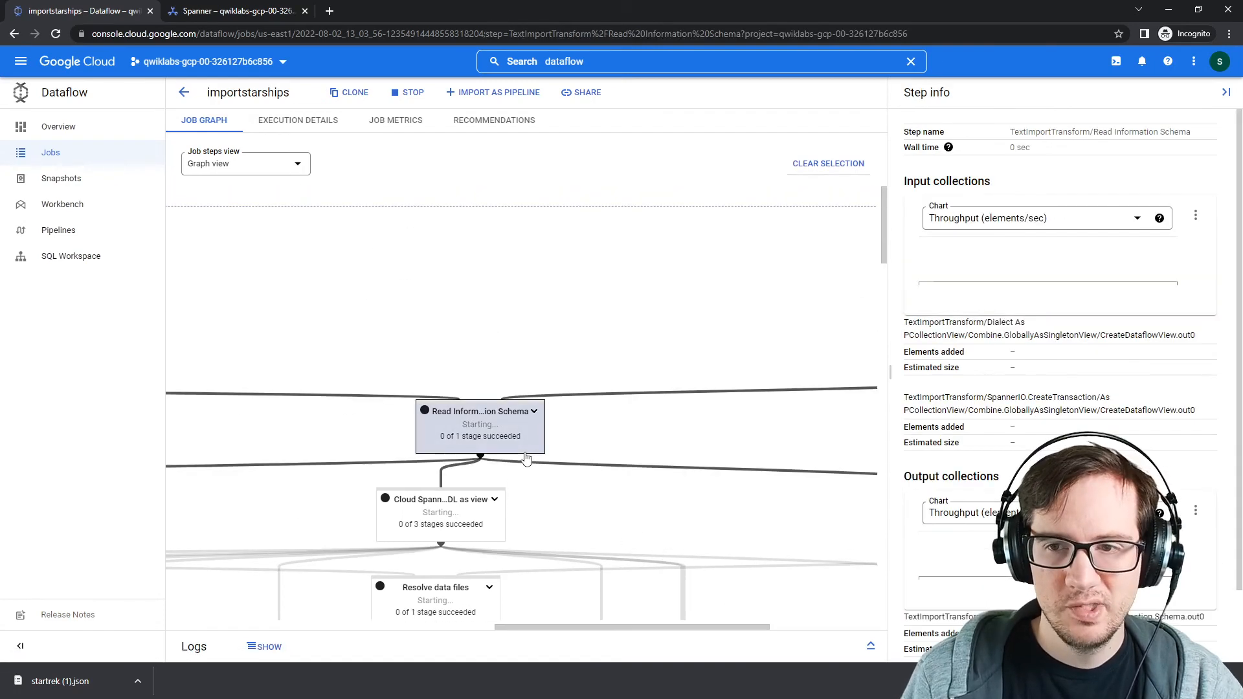
Examine the stages of the expanded TextImportTransform graph, from Read Information Schema through to Write mutations 7.
scroll(564, 444, "down", 2)
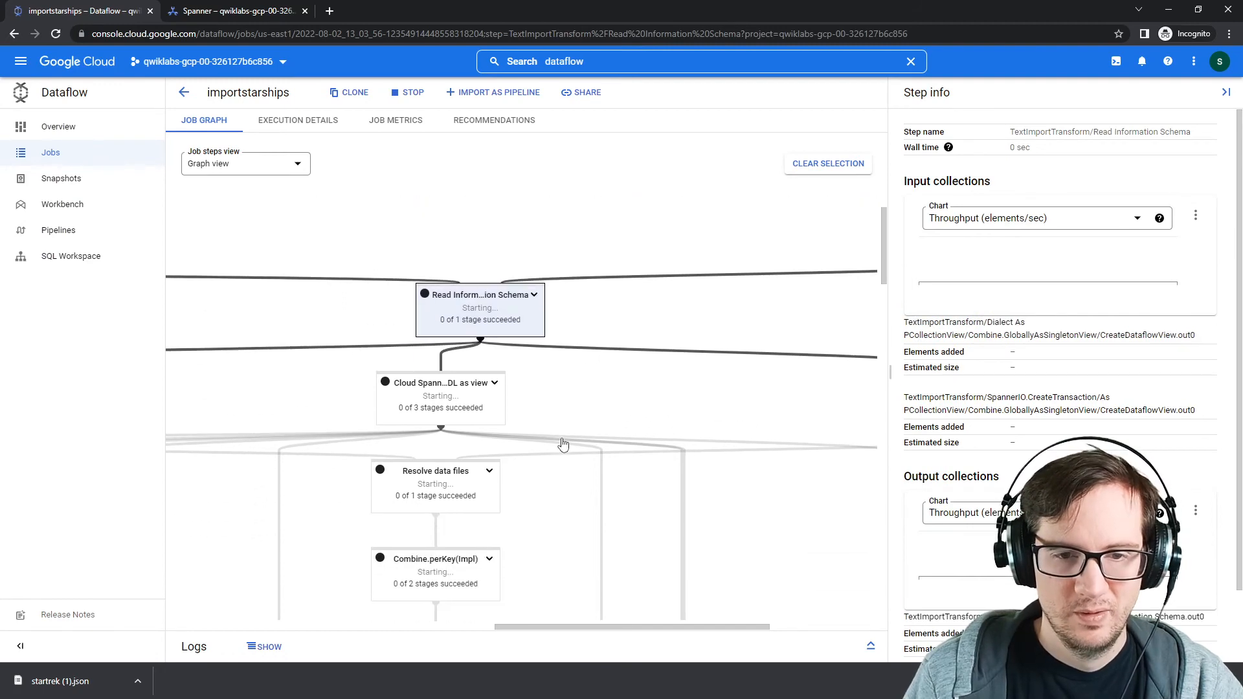
scroll(565, 453, "up", 2)
scroll(567, 462, "down", 5)
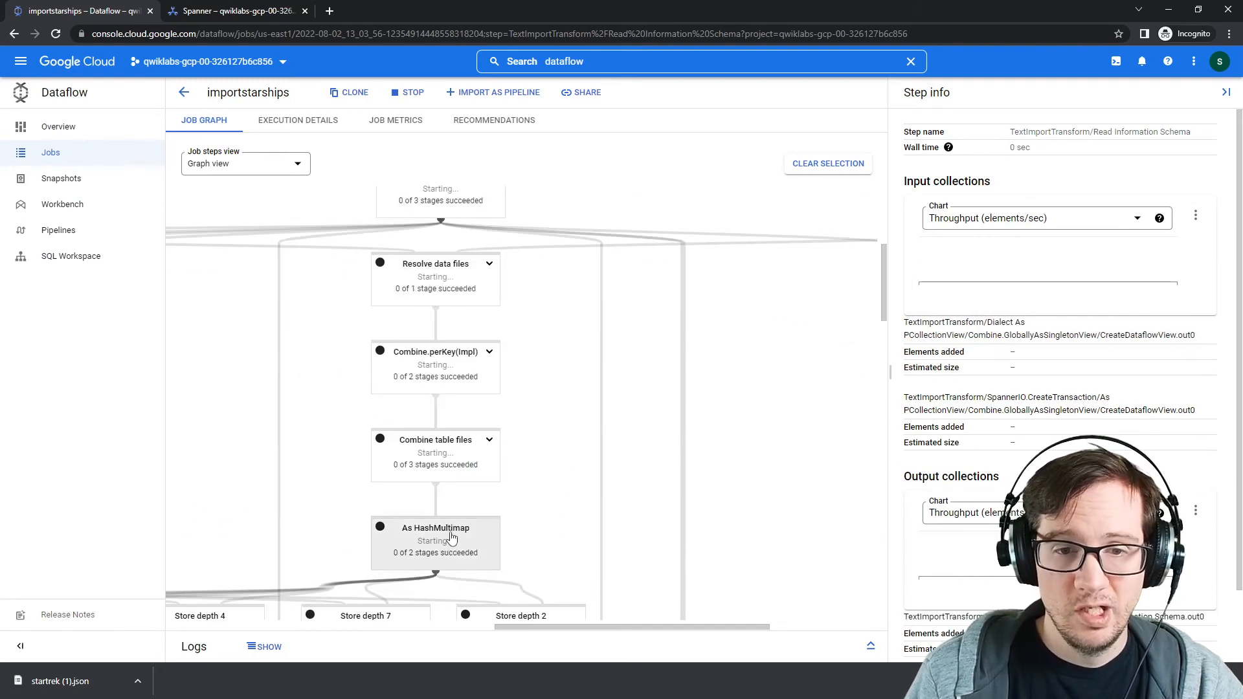
scroll(563, 447, "down", 5)
scroll(731, 638, "left", 10)
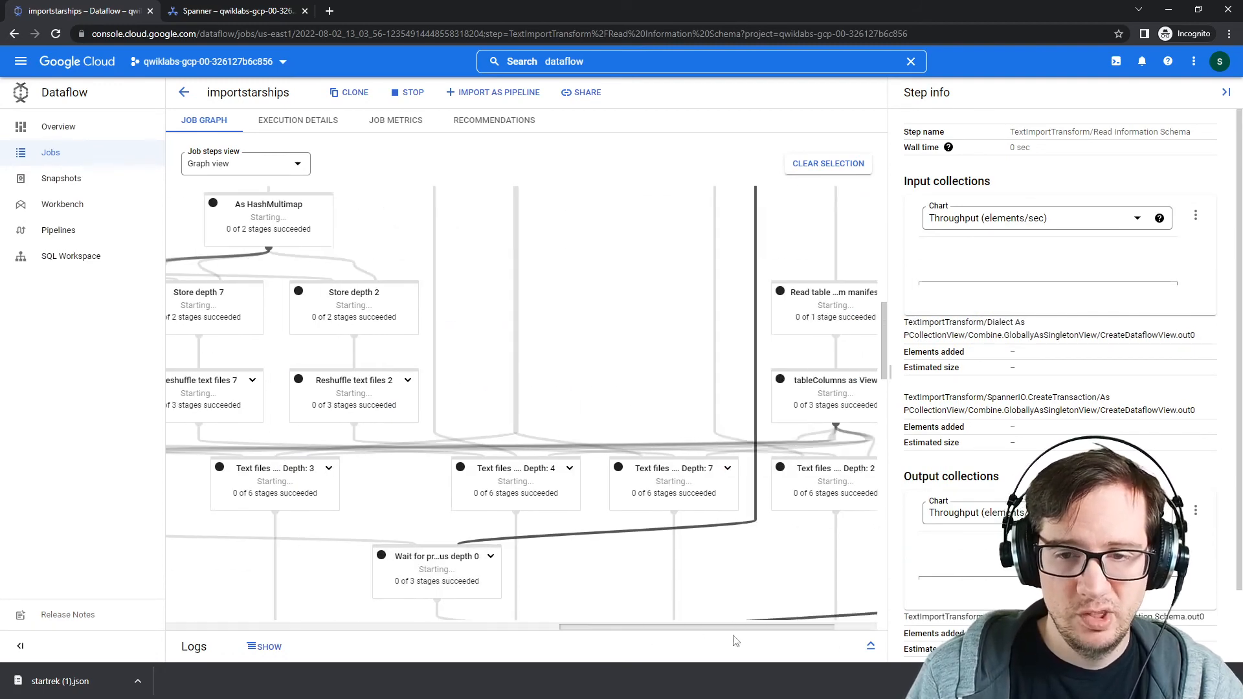
scroll(538, 556, "down", 15)
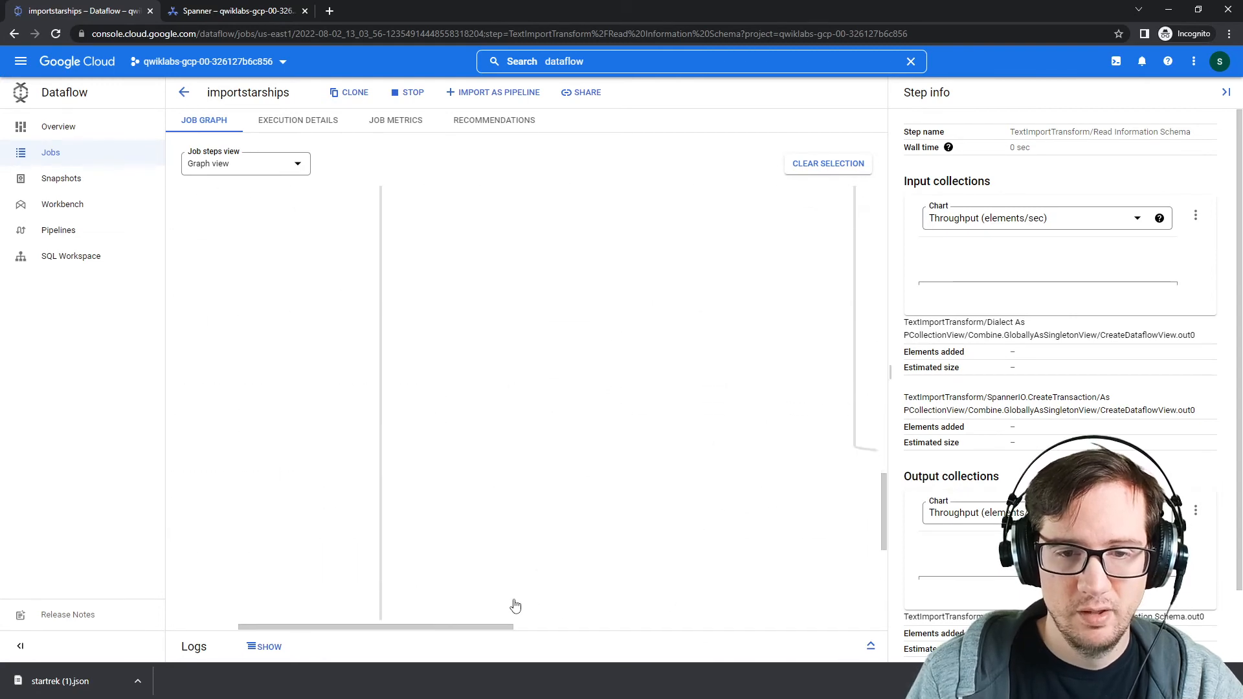
scroll(487, 626, "right", 7)
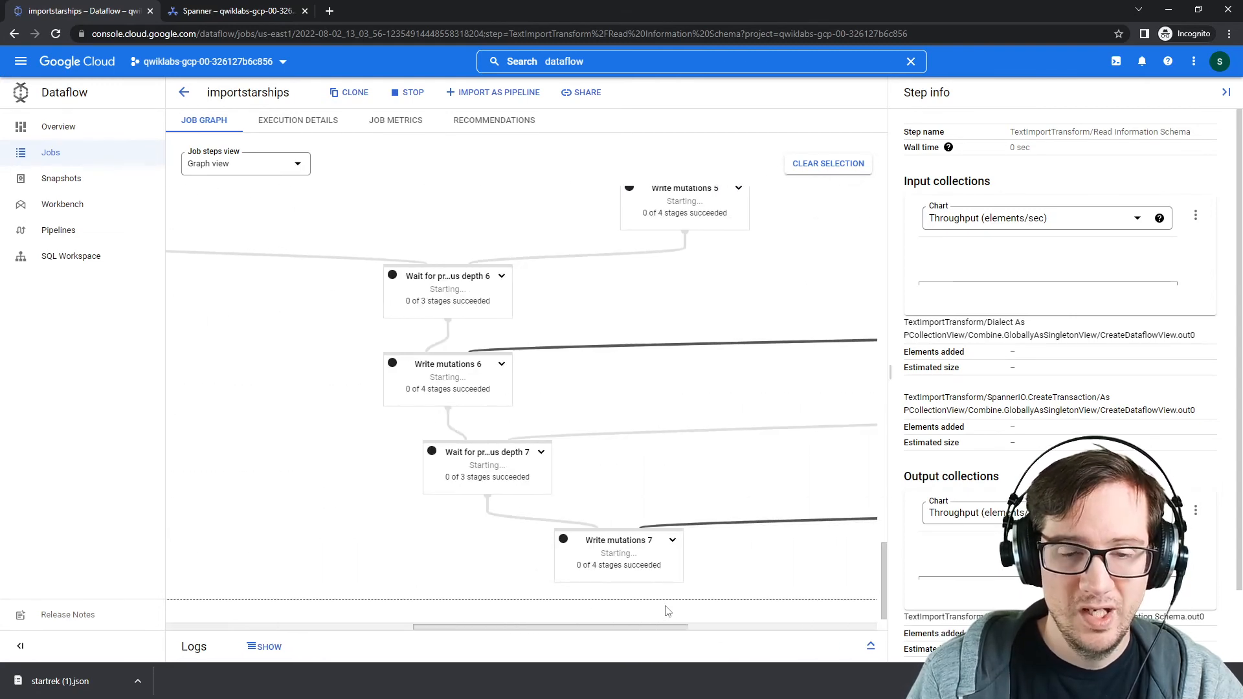
scroll(494, 603, "up", 15)
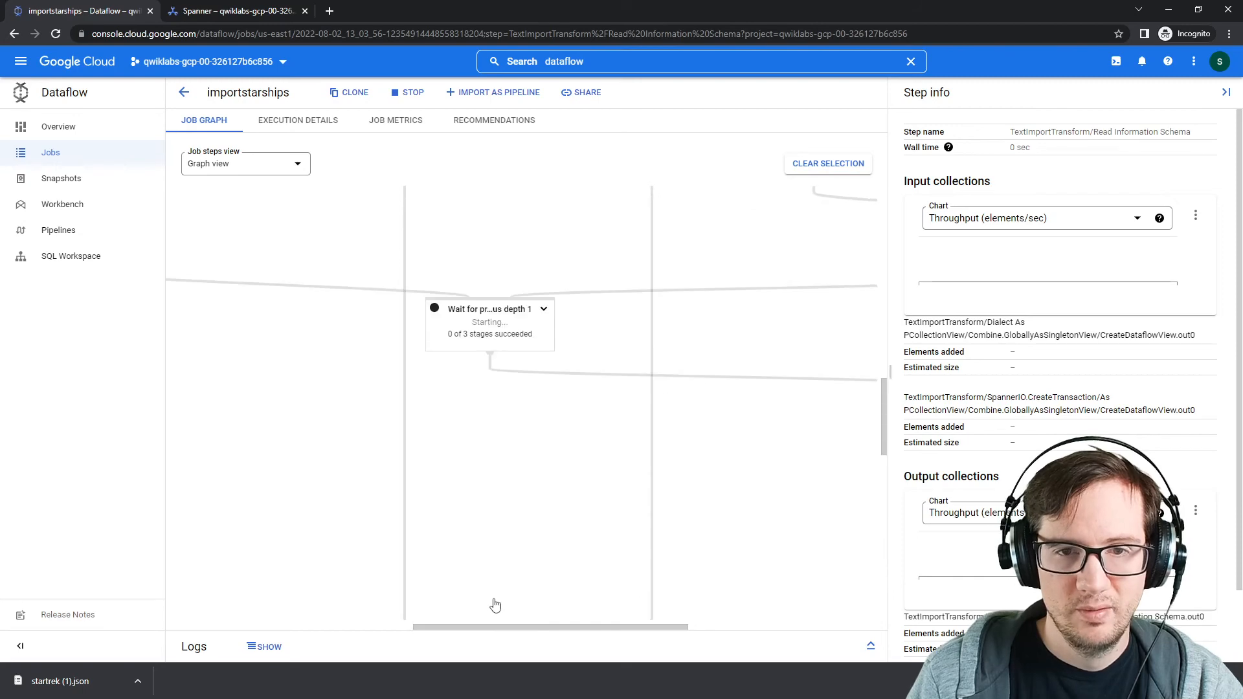
scroll(521, 625, "left", 7)
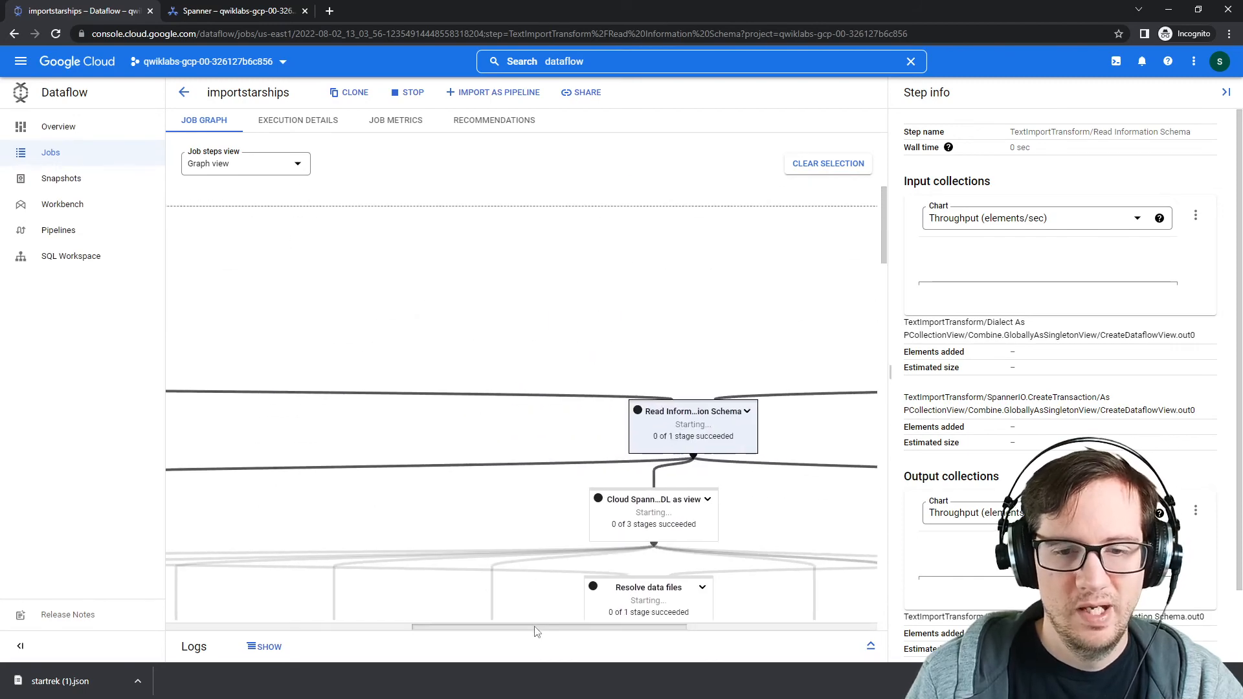
Inspect the sub-steps of SpannerIO.CreateTransaction, collapse them again, and briefly view the job's execution details.
left_click(309, 323)
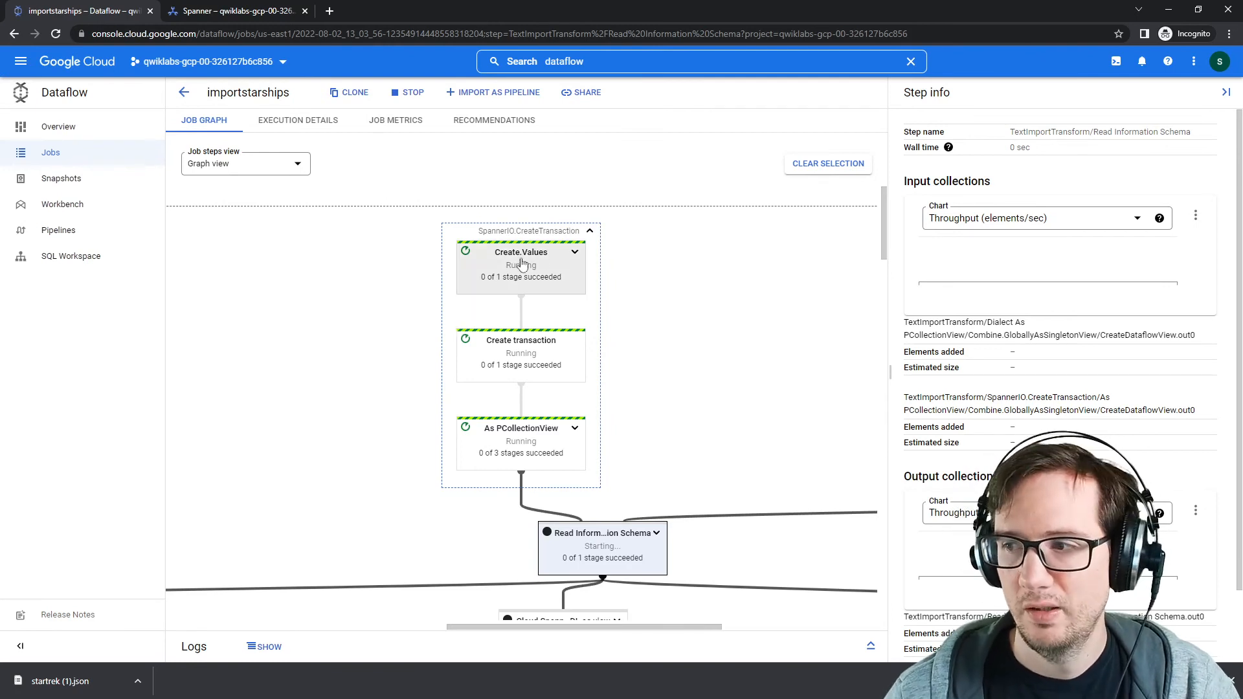
left_click(590, 231)
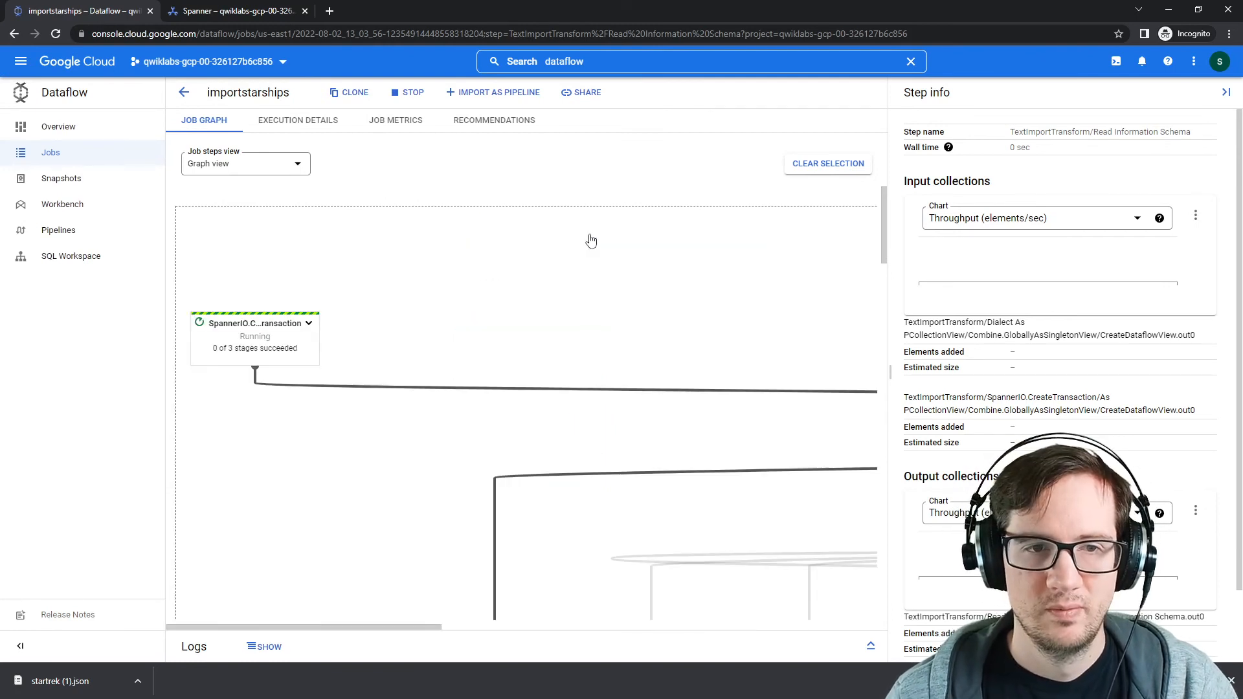
left_click(275, 121)
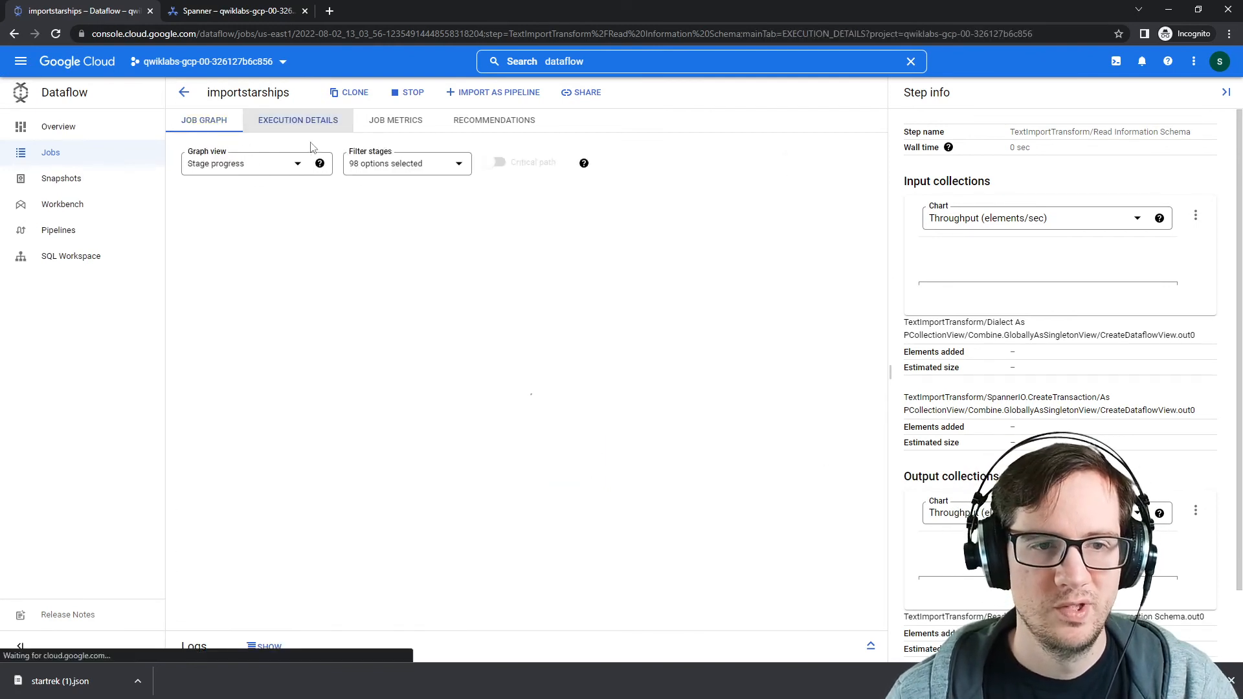
left_click(225, 125)
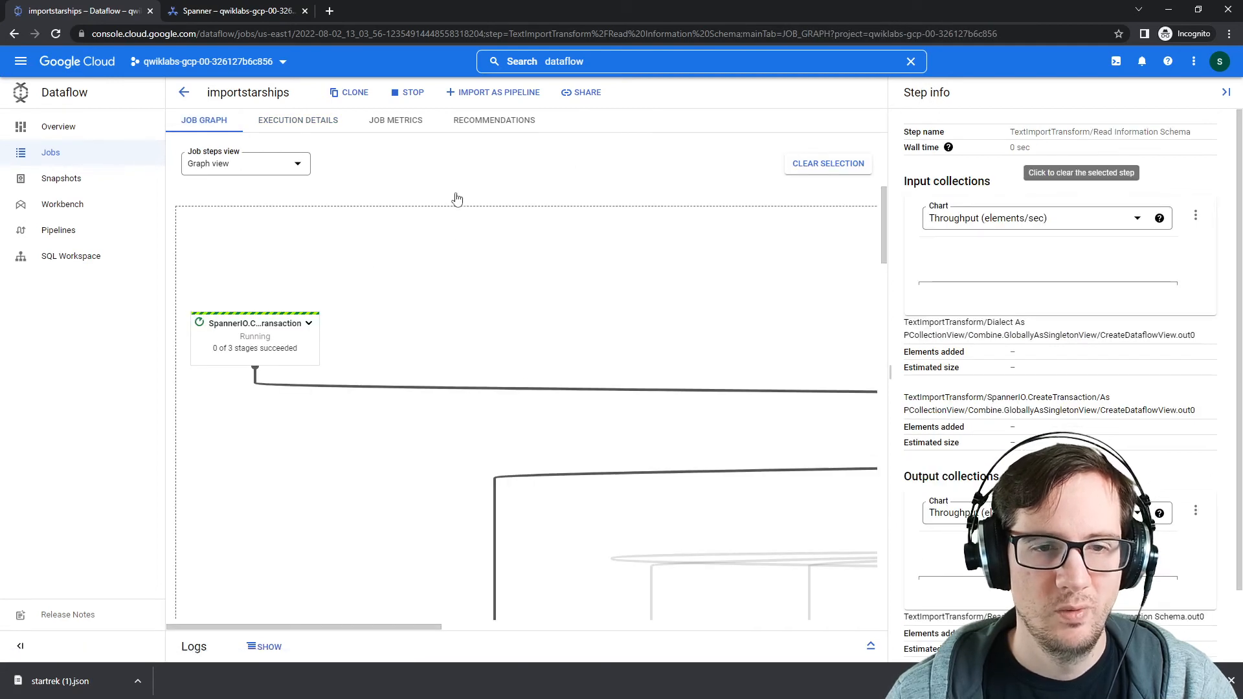
Show the job steps in table view and review the status of each TextImportTransform step.
left_click(257, 169)
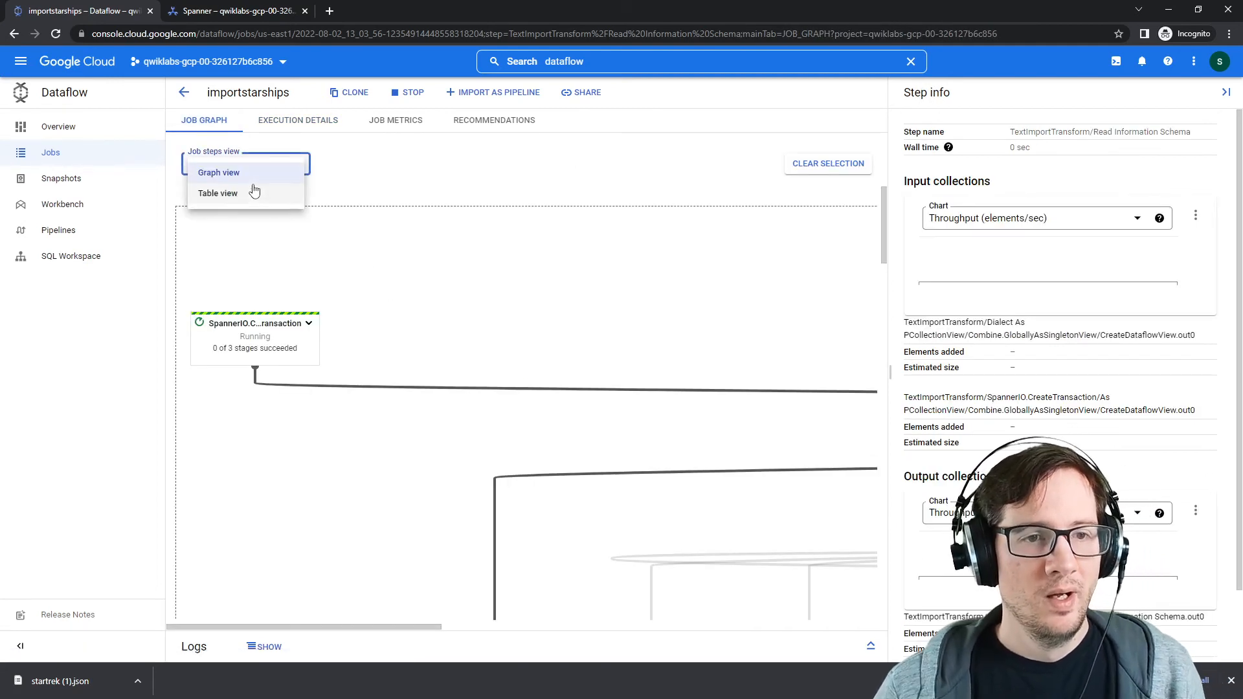
left_click(217, 192)
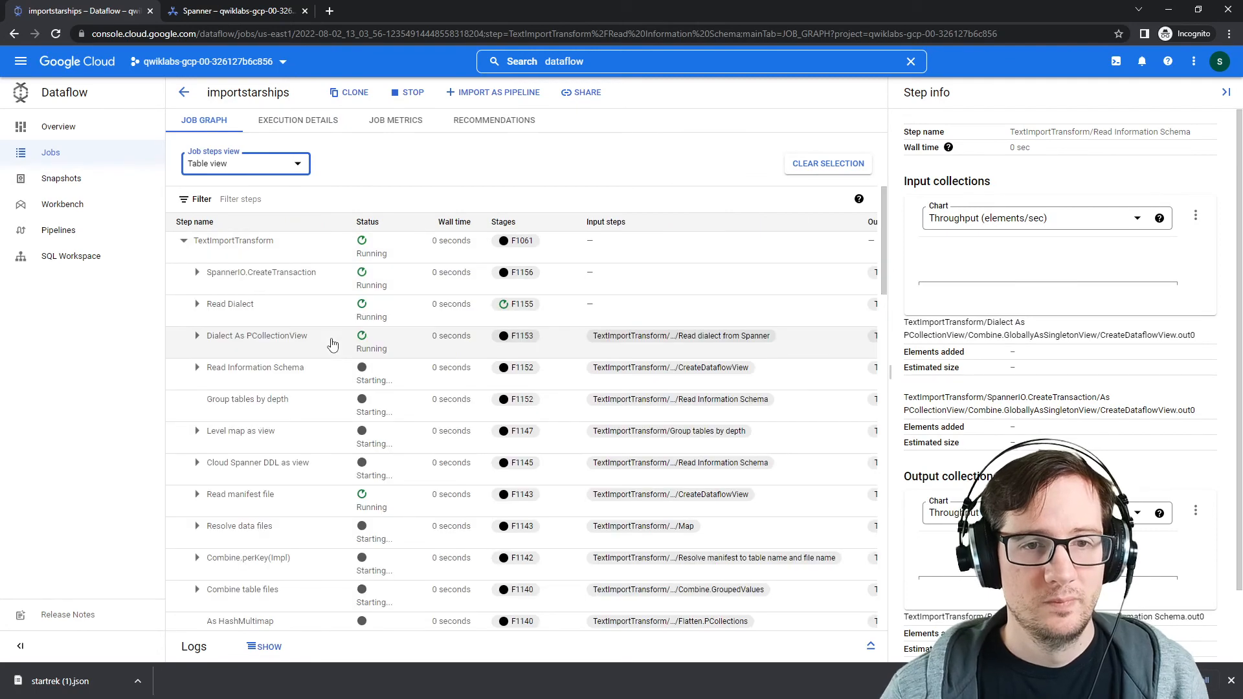
scroll(382, 472, "down", 6)
scroll(386, 474, "down", 1)
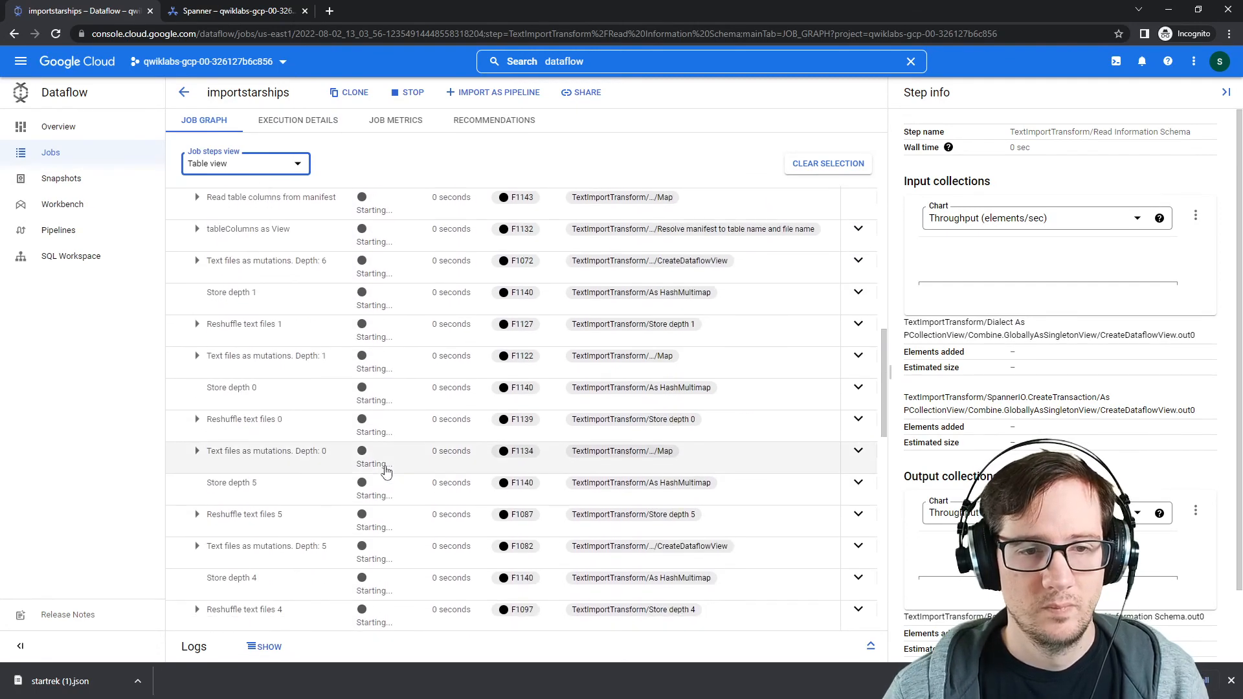
scroll(391, 464, "down", 12)
scroll(417, 421, "up", 20)
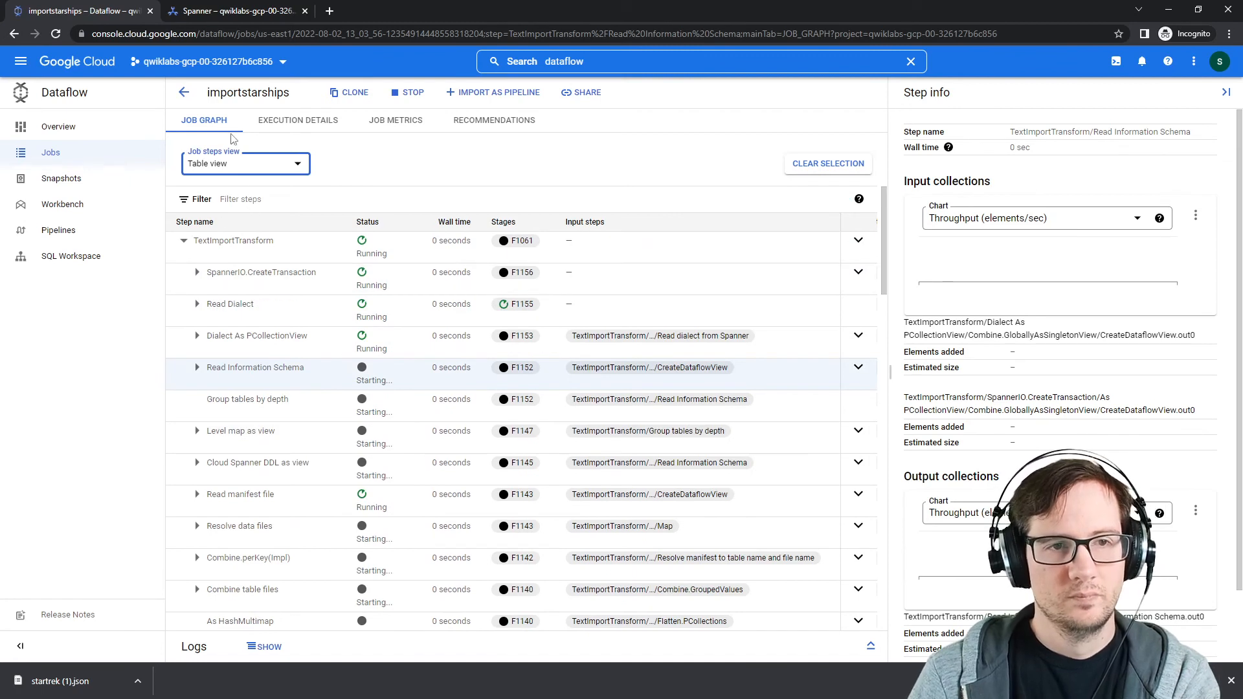
Return to the Dataflow job list and refresh it to monitor the importstarships job's status.
left_click(184, 92)
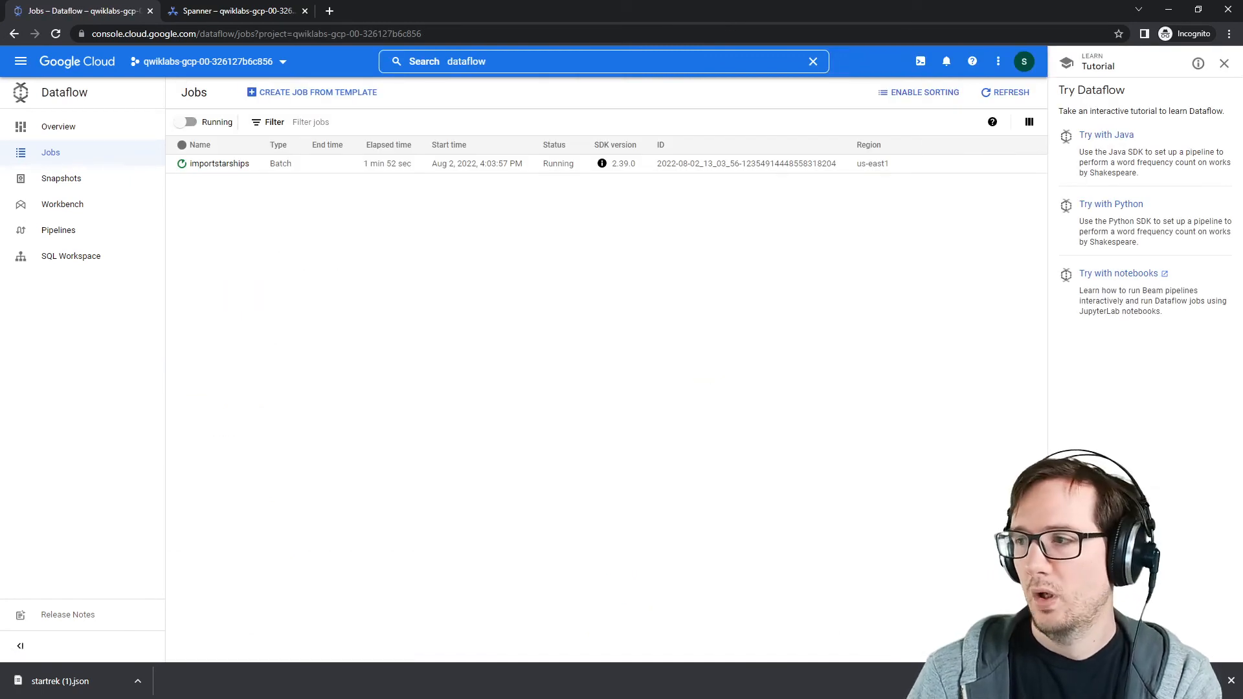
mouse_move(1242, 120)
left_mouse_down()
mouse_move(963, 121)
mouse_move(1242, 107)
left_mouse_up()
left_click(710, 277)
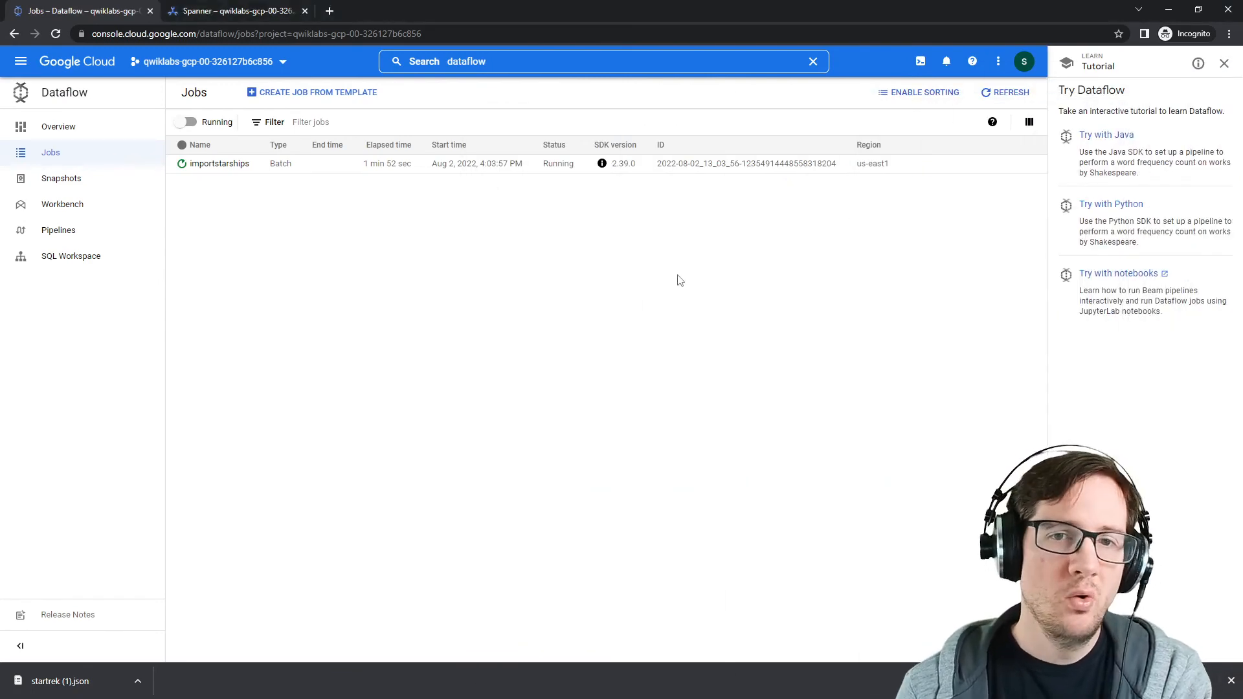
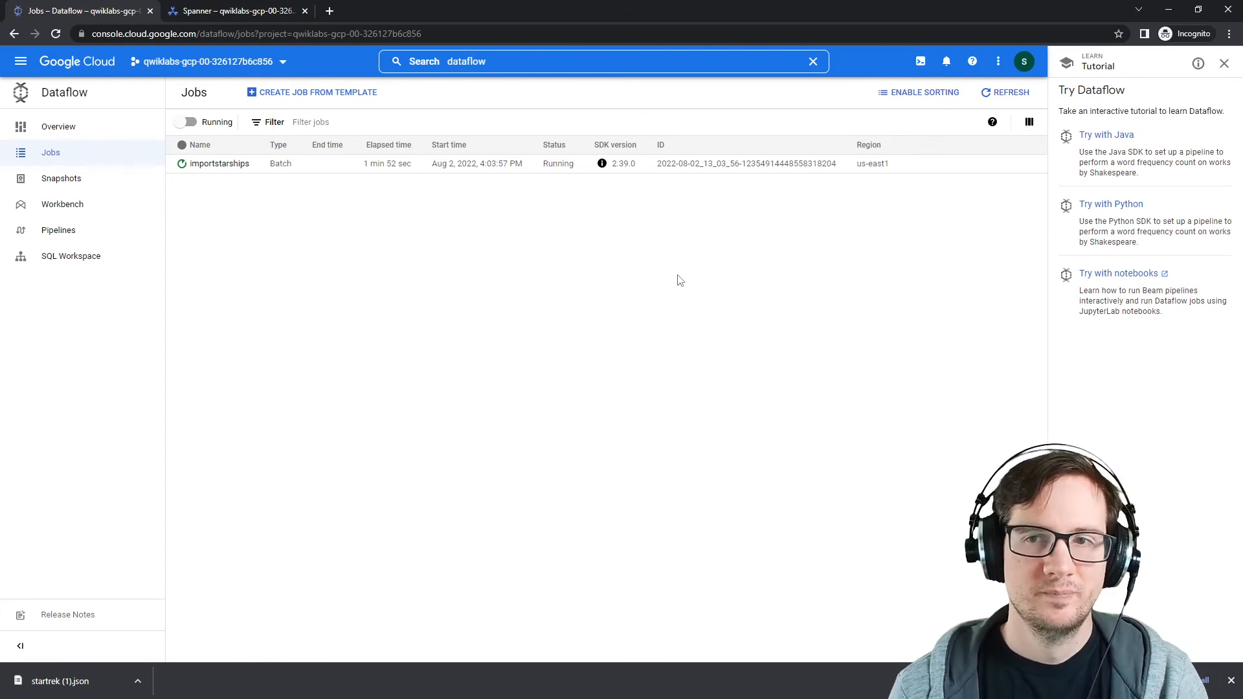
left_click(998, 92)
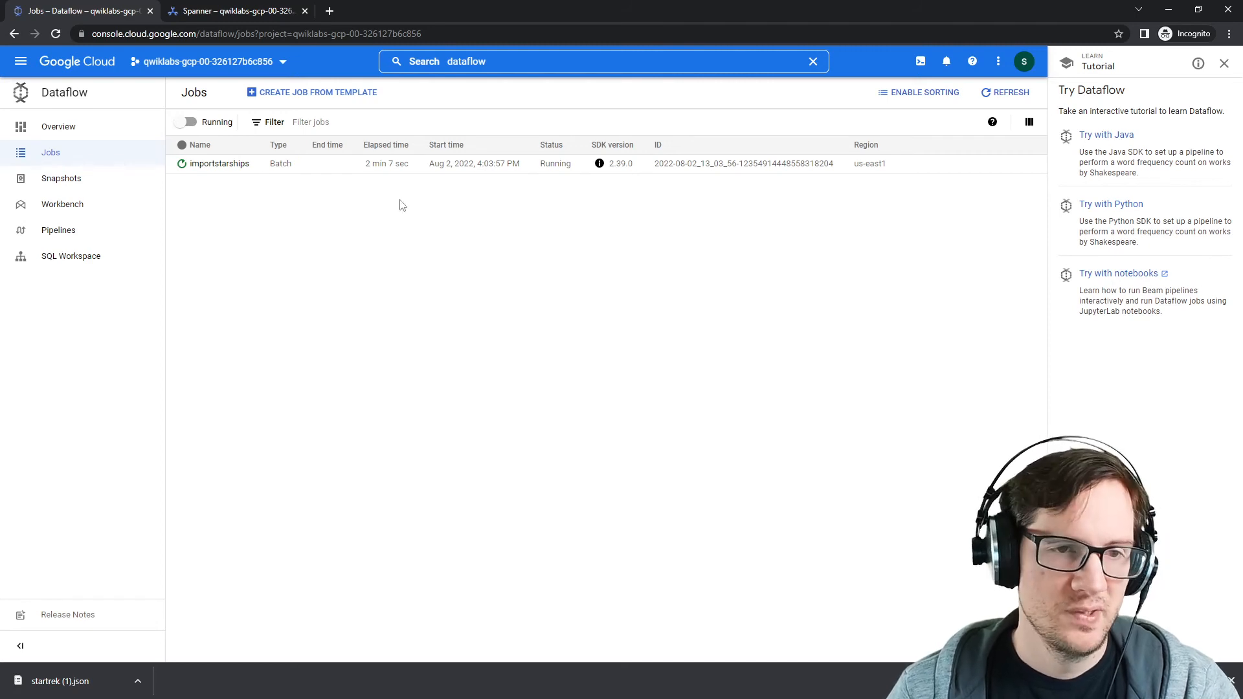
left_click(999, 92)
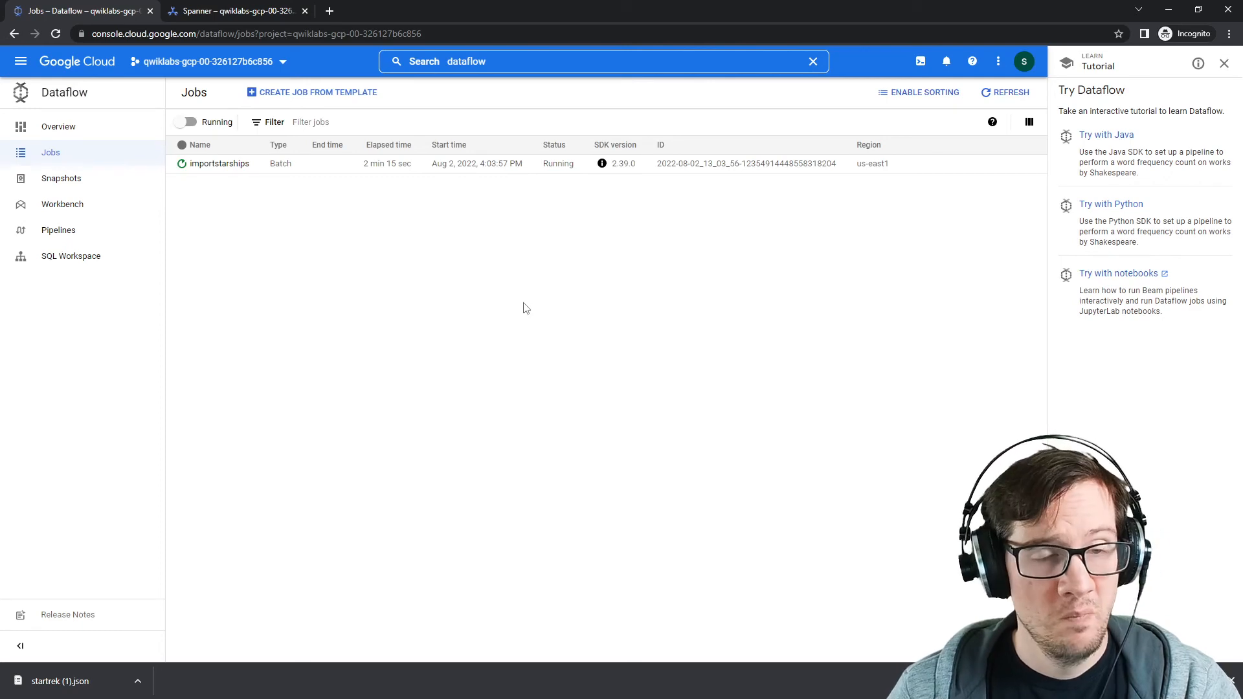
Check the importstarships job's TextImportTransform progress twice, returning to the job list and refreshing it after each check.
left_click(218, 165)
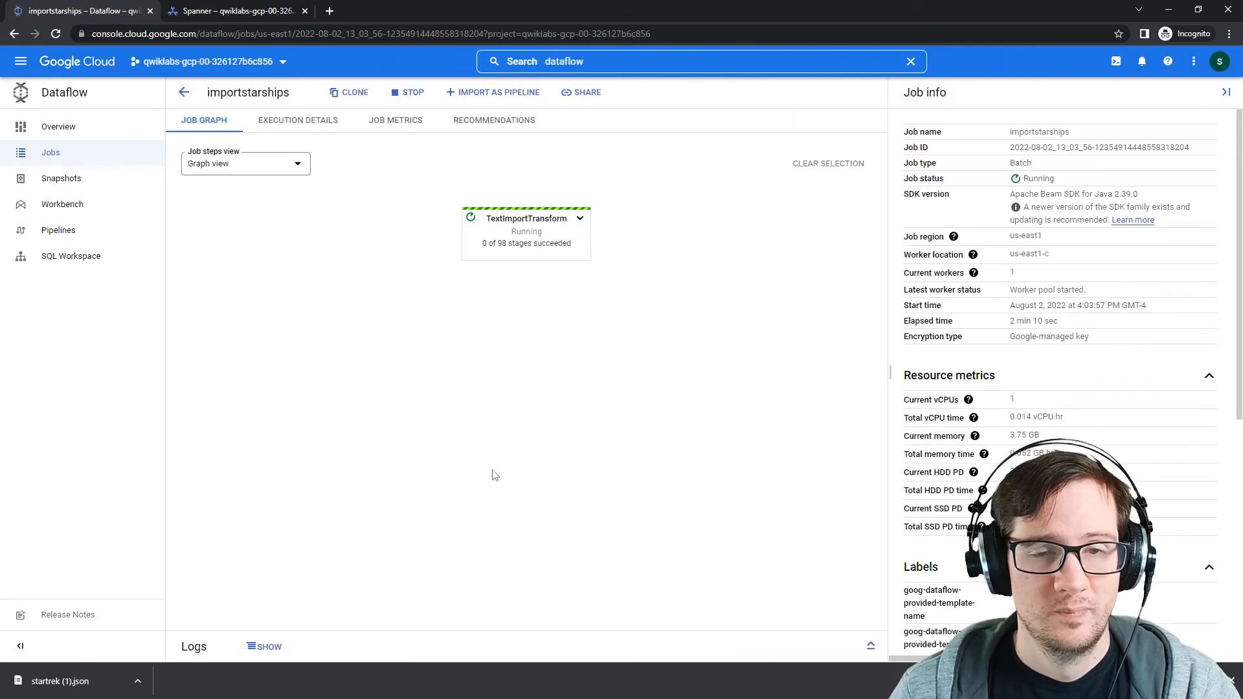
left_click(515, 234)
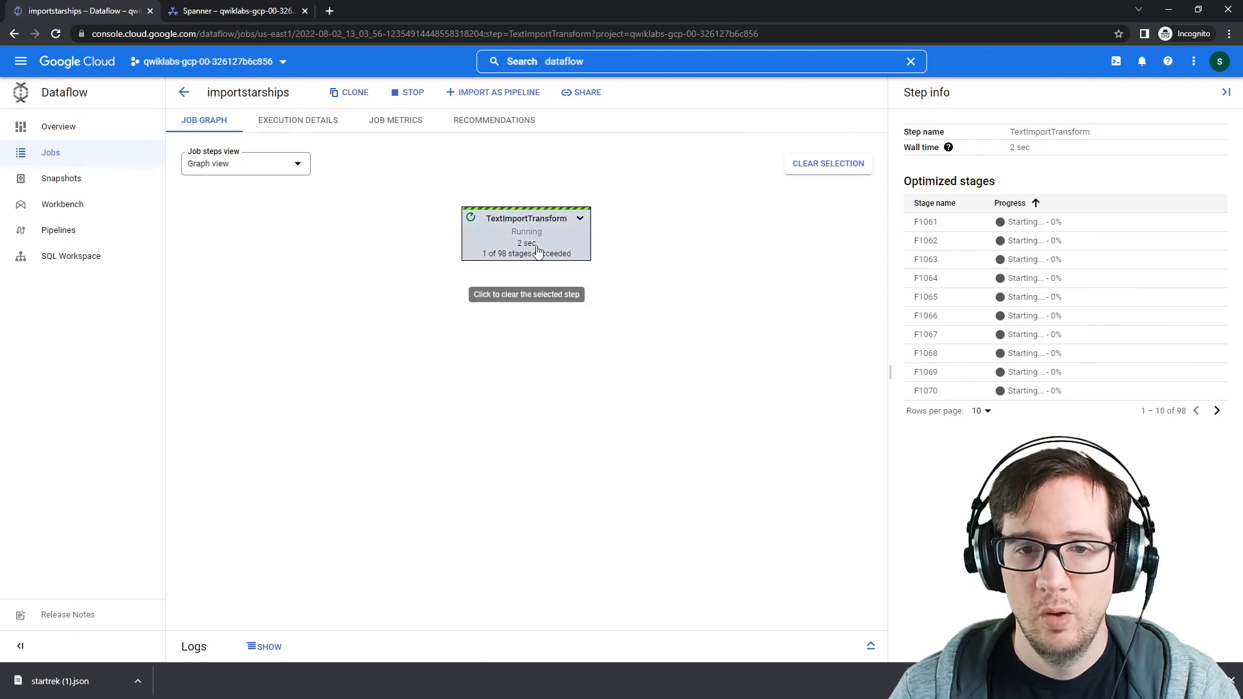
left_click(184, 92)
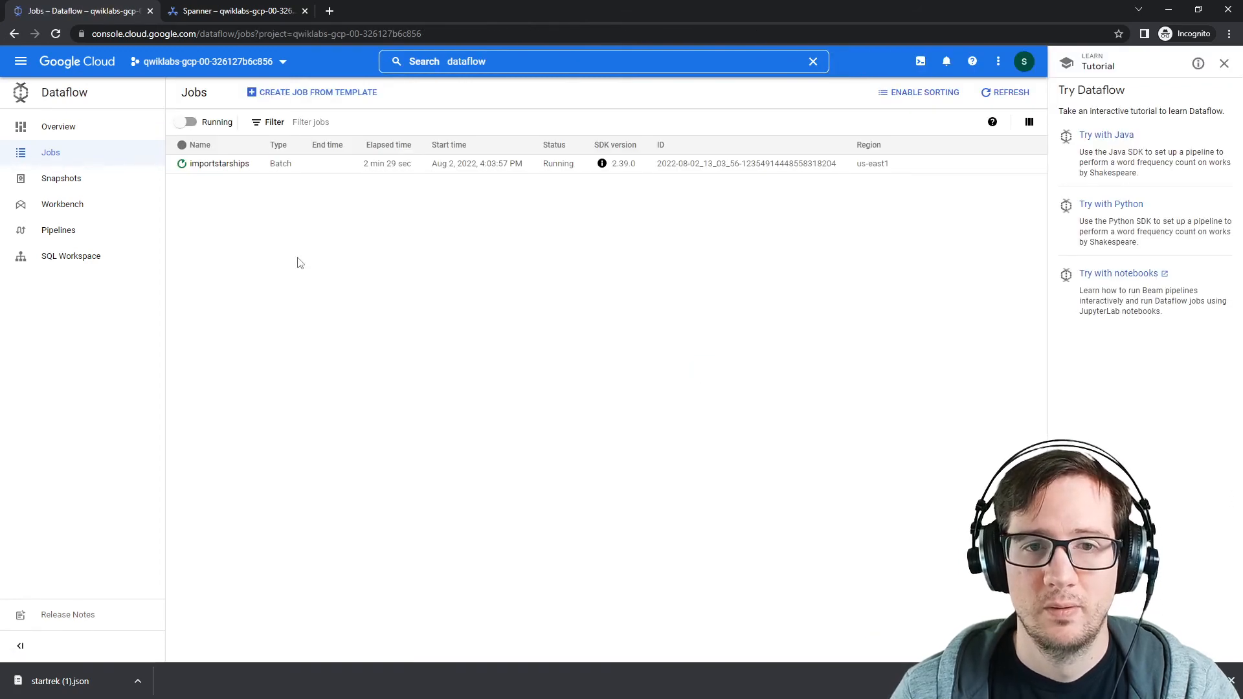
left_click(1005, 92)
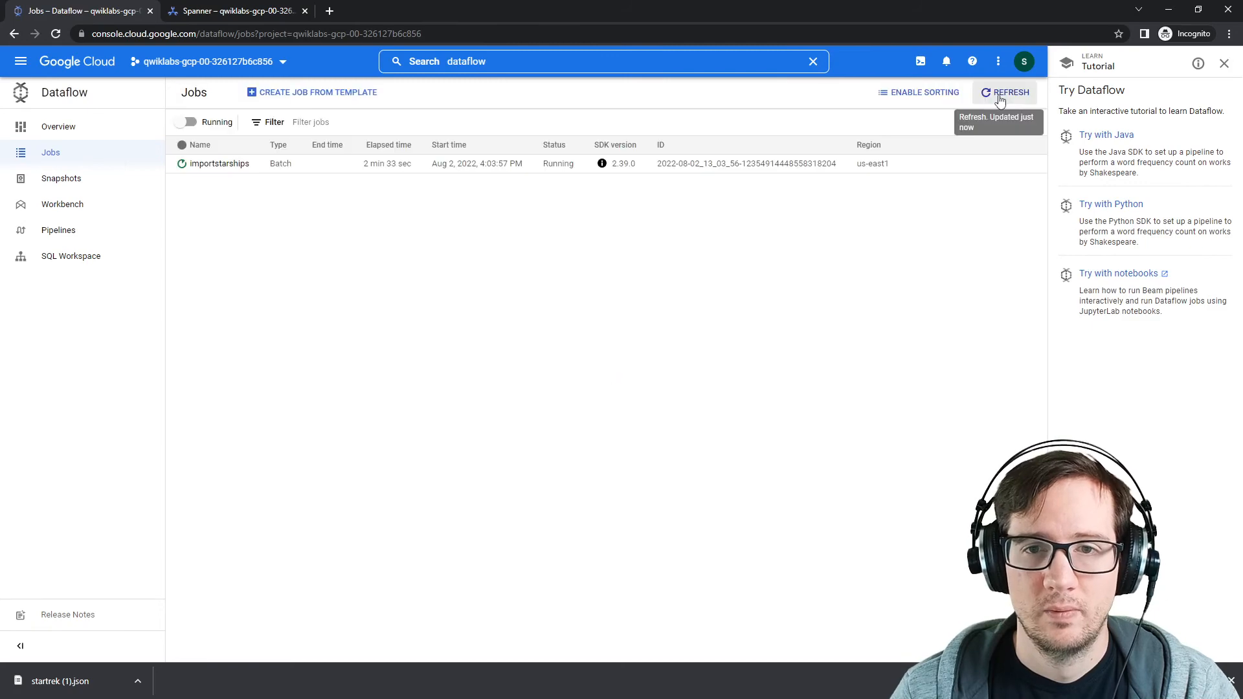
left_click(214, 165)
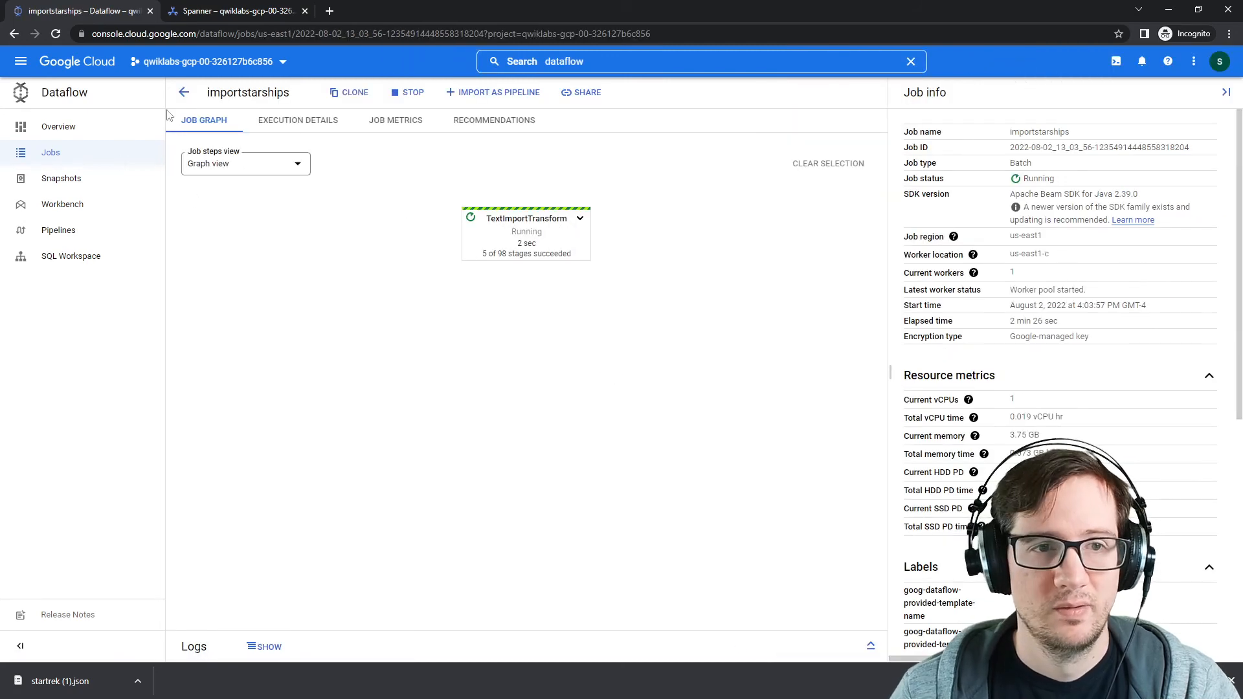
left_click(184, 92)
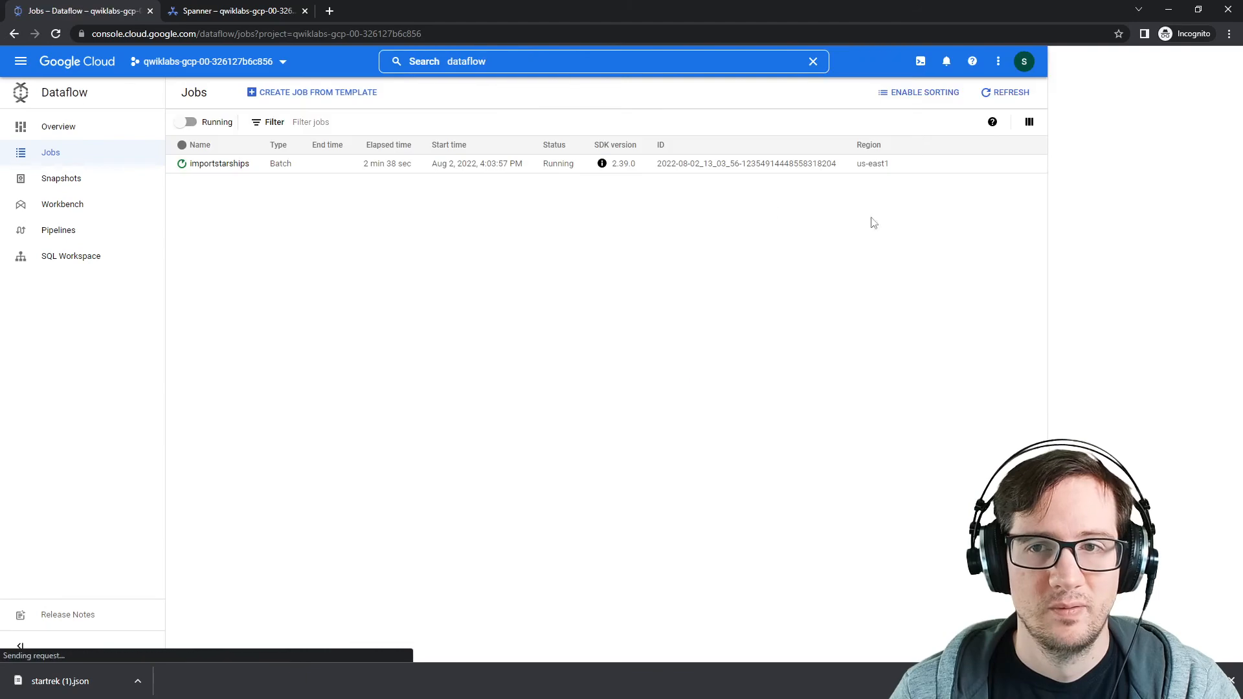
left_click(1007, 94)
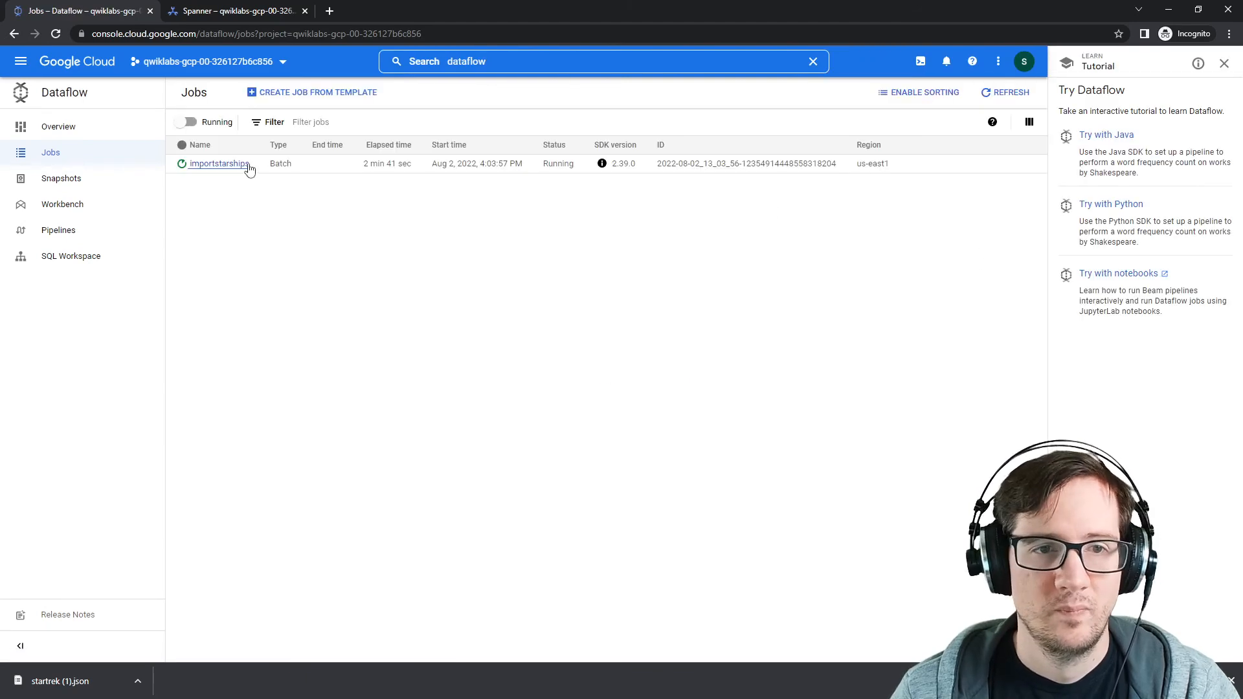
Reopen the importstarships job, view the optimized stages of TextImportTransform, and refresh the job list again.
left_click(228, 165)
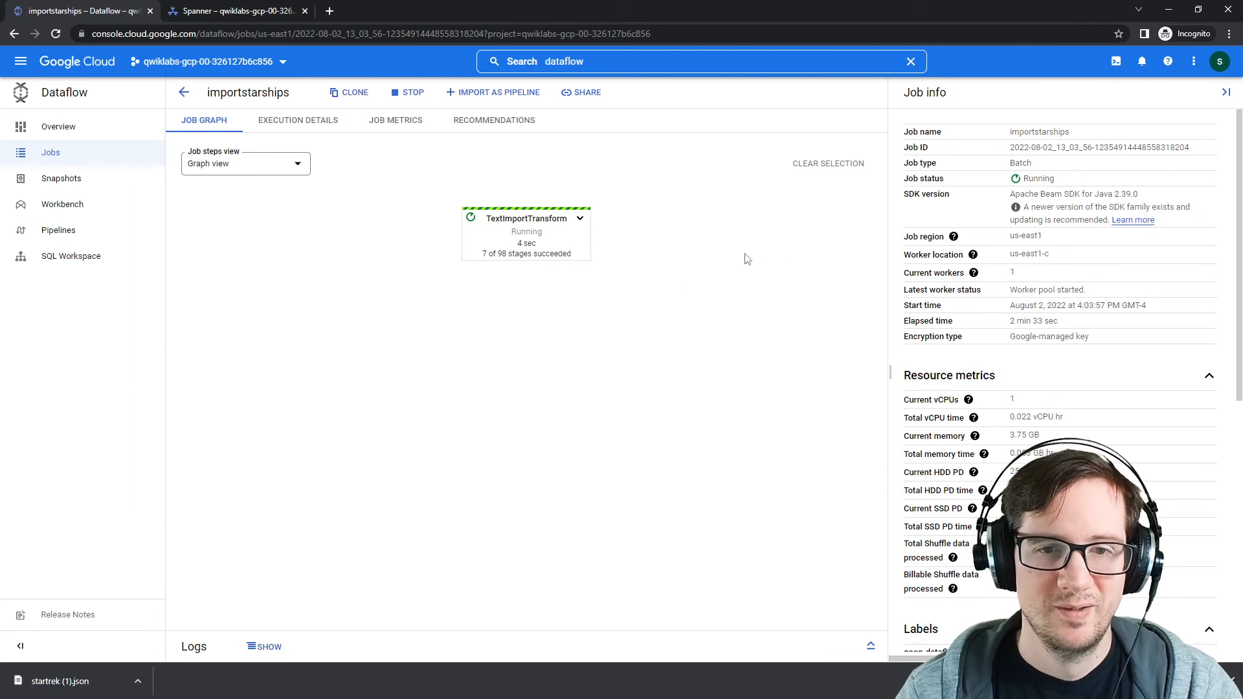
left_click(550, 245)
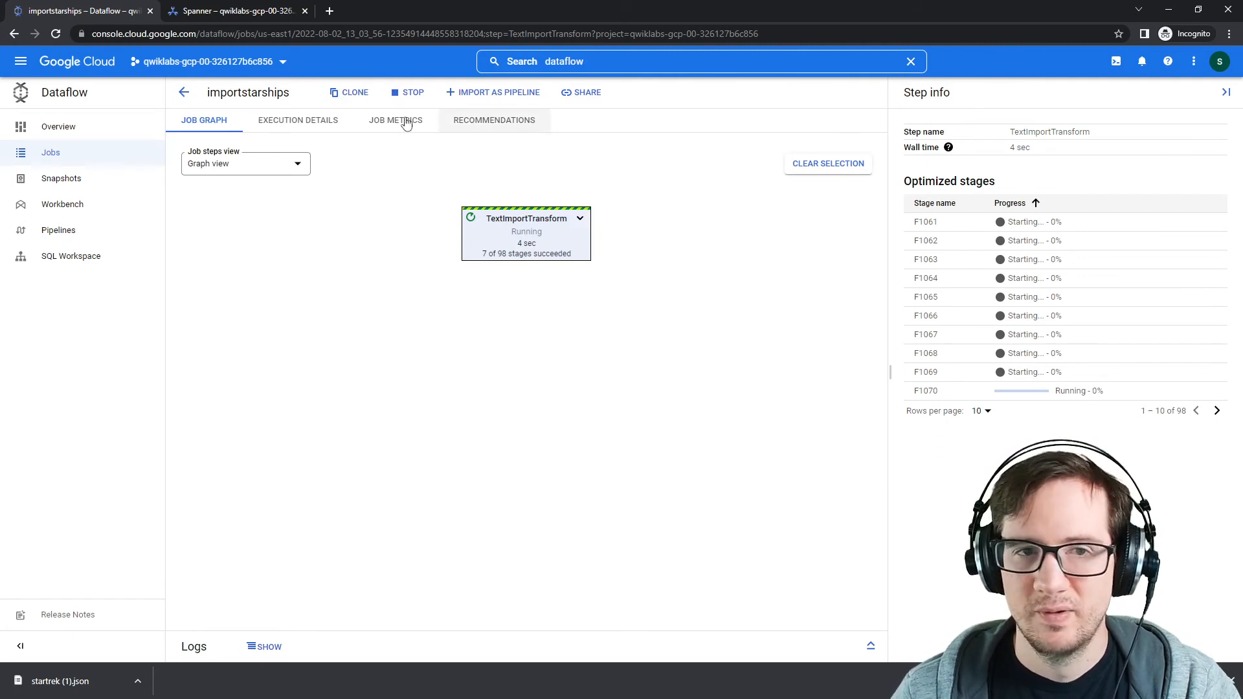
left_click(184, 92)
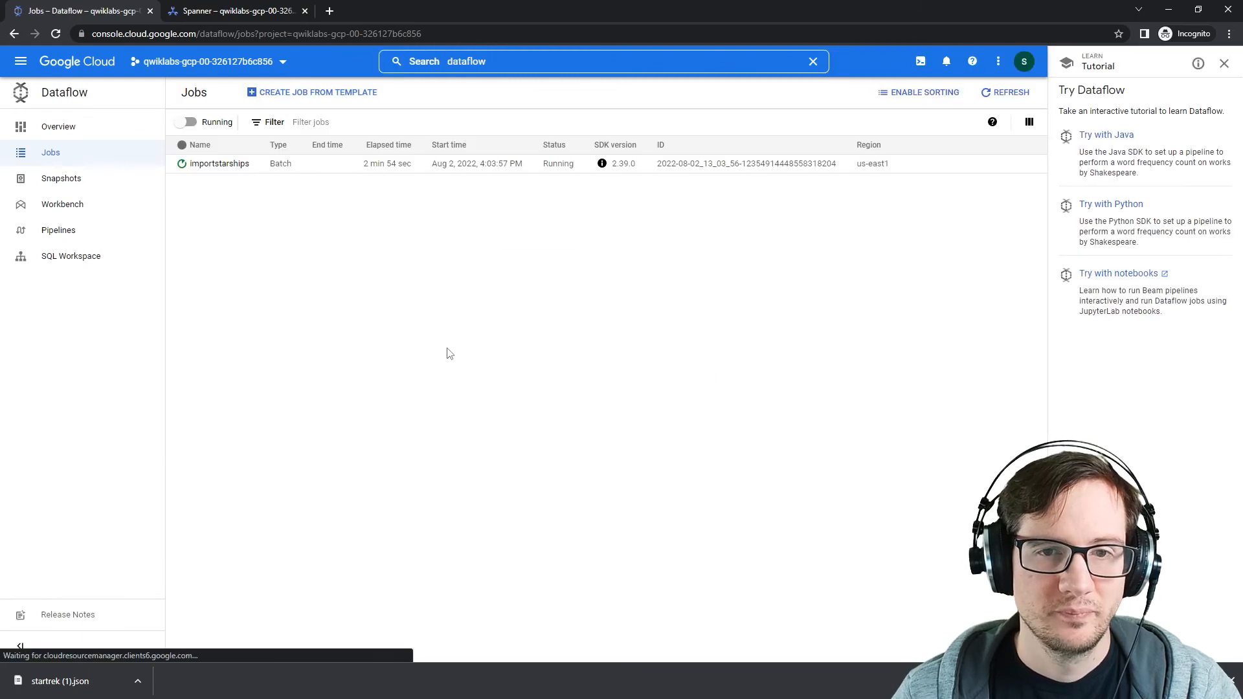
left_click(1005, 92)
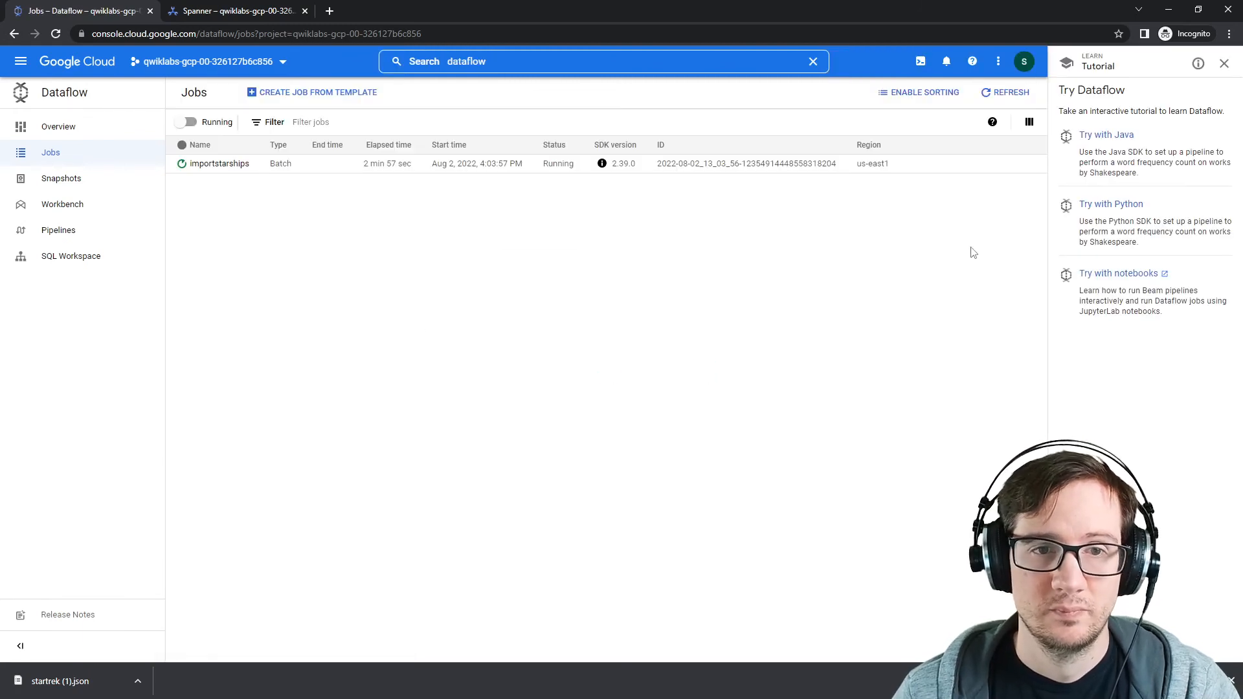
left_click(1005, 92)
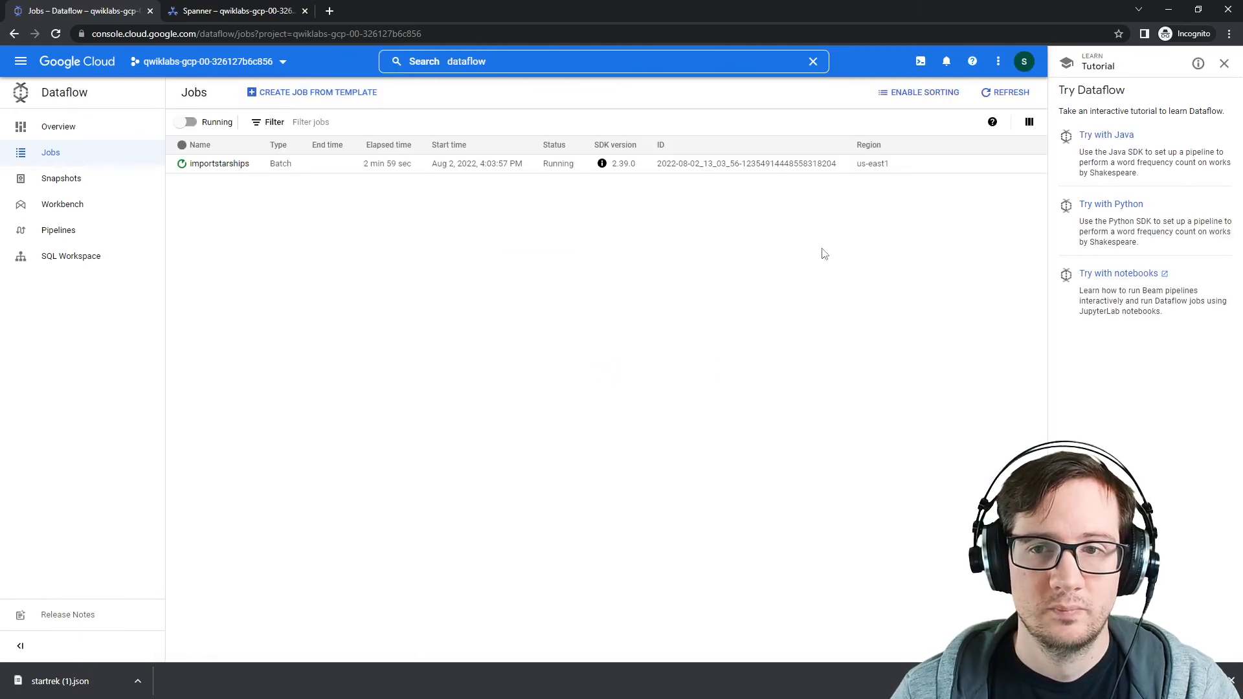
Expand TextImportTransform in the importstarships job graph and examine its early stages, including Read Dialect, Read manifest file and Resolve data files.
left_click(227, 164)
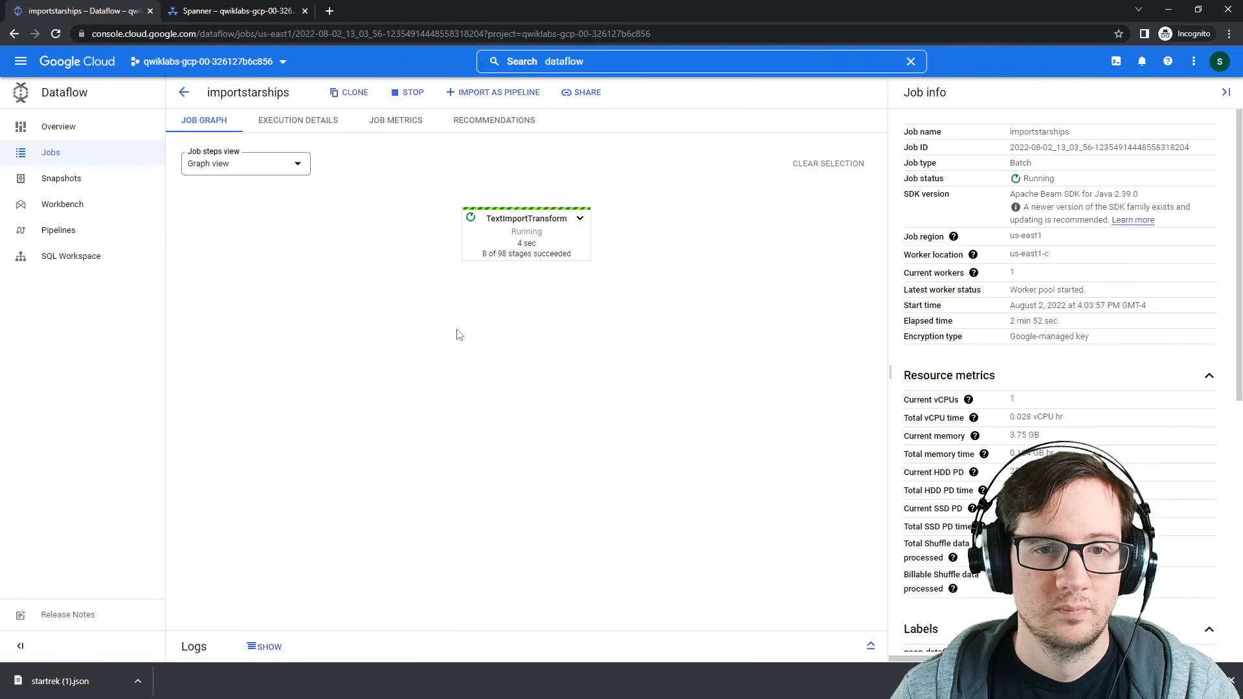
left_click(535, 256)
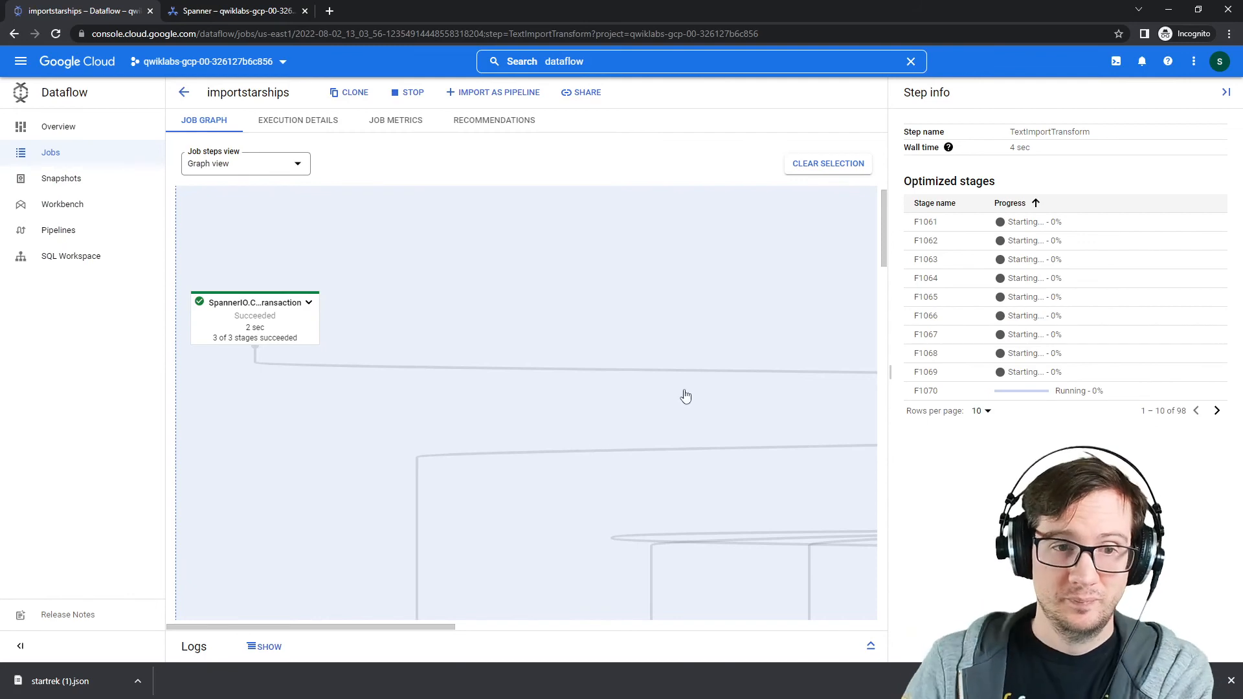
scroll(493, 563, "down", 6)
scroll(493, 563, "down", 6)
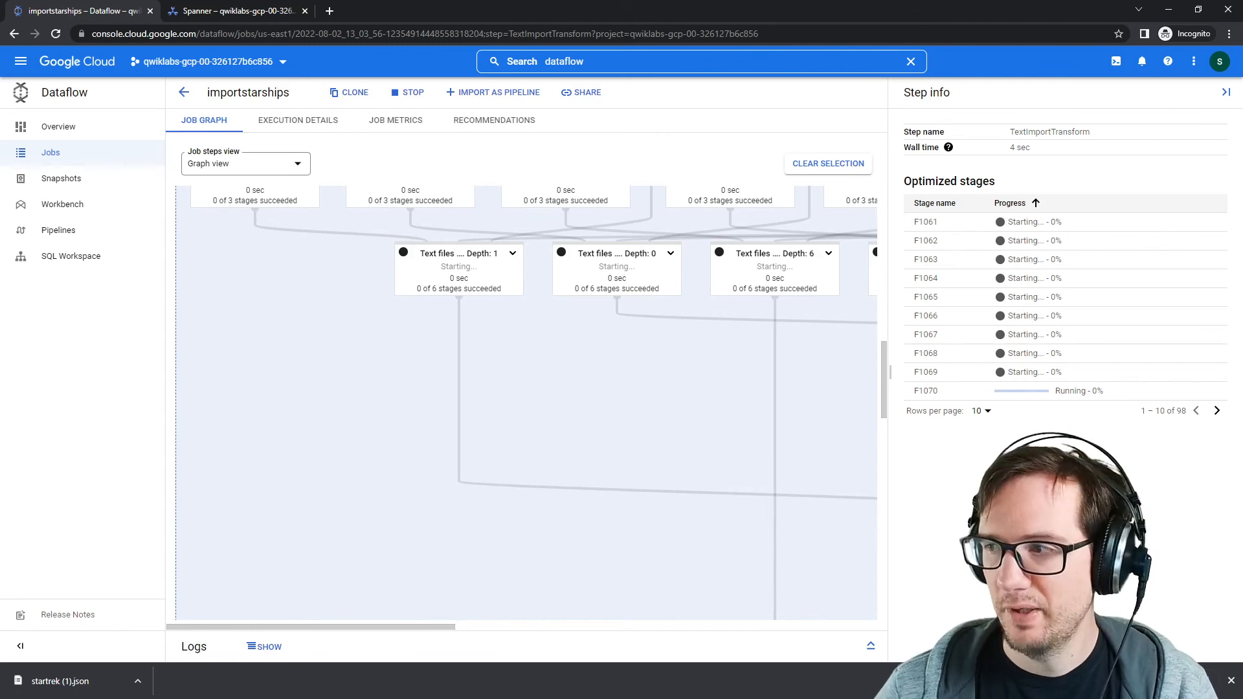
mouse_move(1242, 111)
left_mouse_down()
mouse_move(1074, 111)
mouse_move(1242, 123)
left_mouse_up()
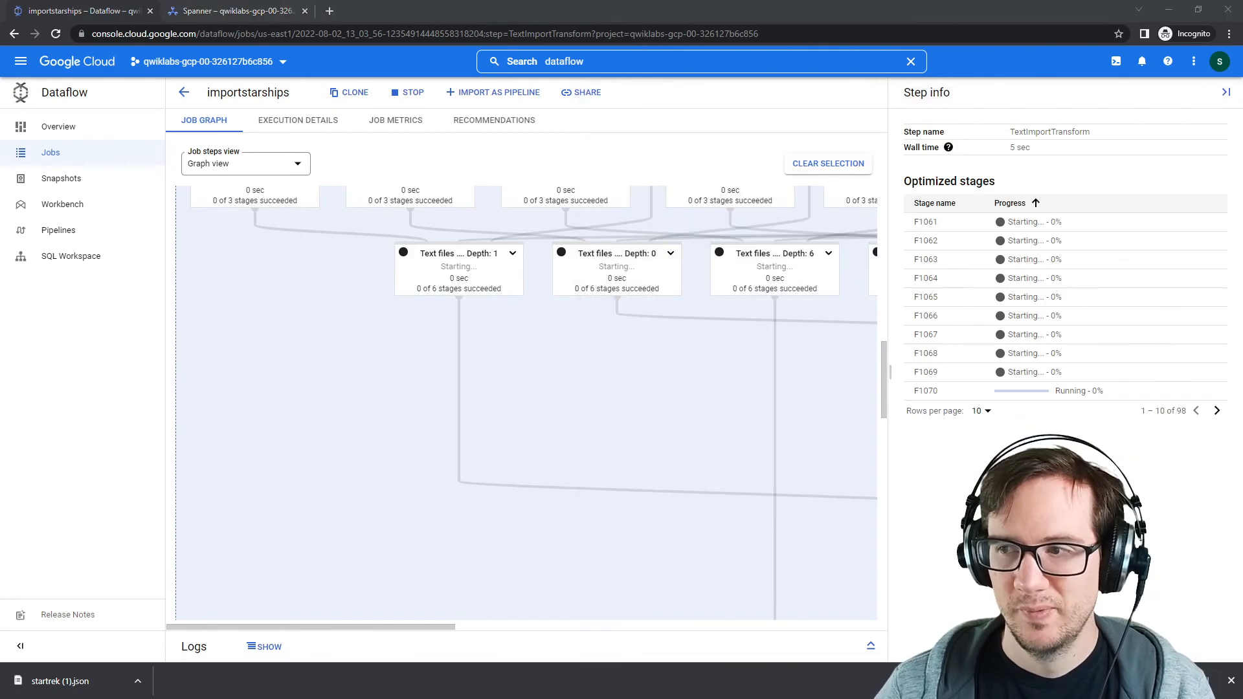
left_click_drag(438, 624, 856, 634)
scroll(561, 522, "up", 7)
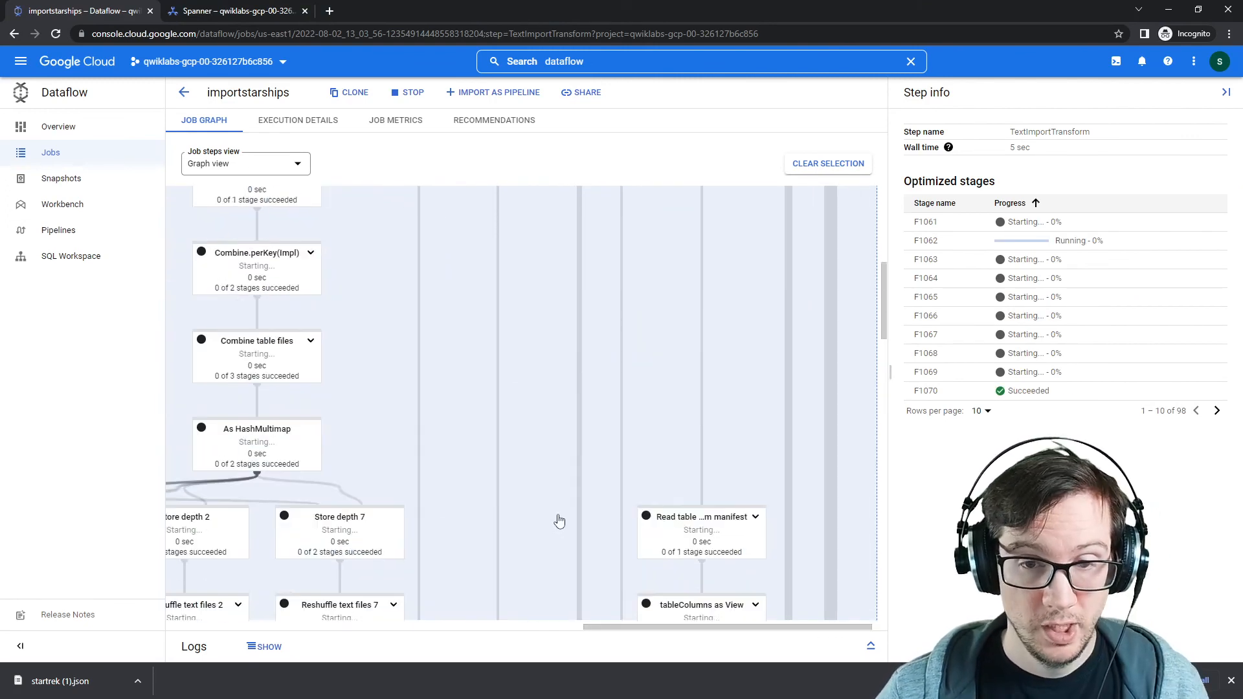
scroll(561, 522, "up", 5)
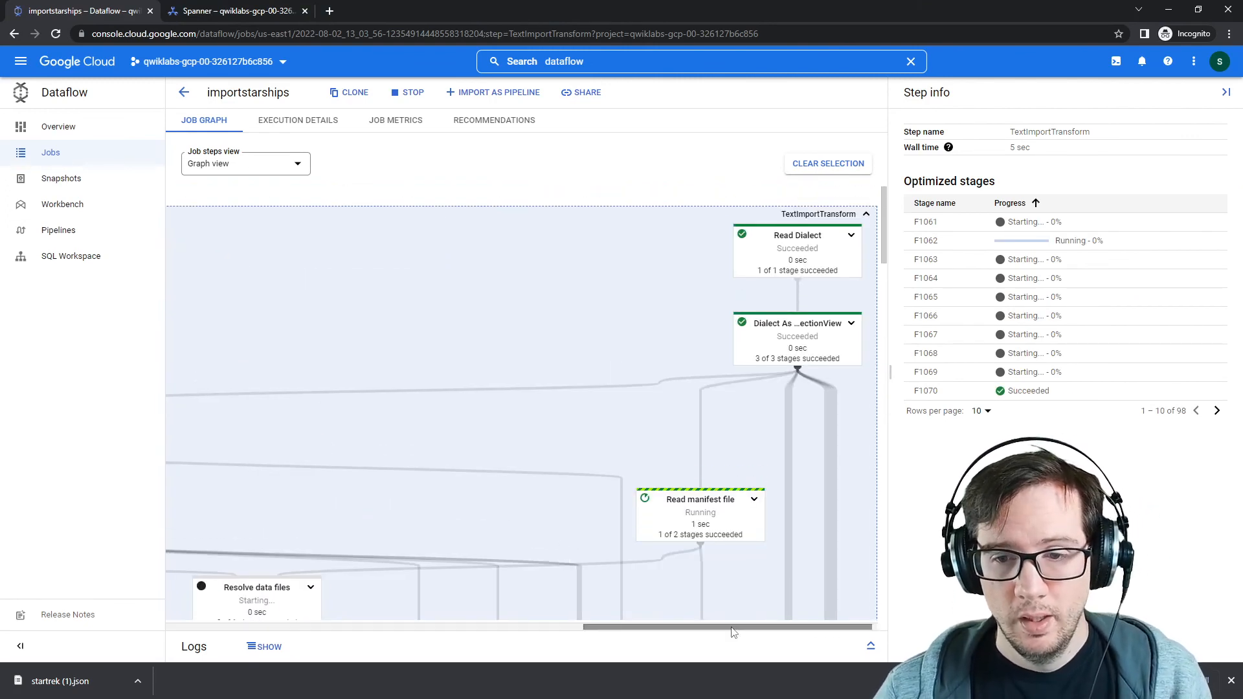
left_click_drag(735, 628, 830, 631)
scroll(516, 536, "down", 4)
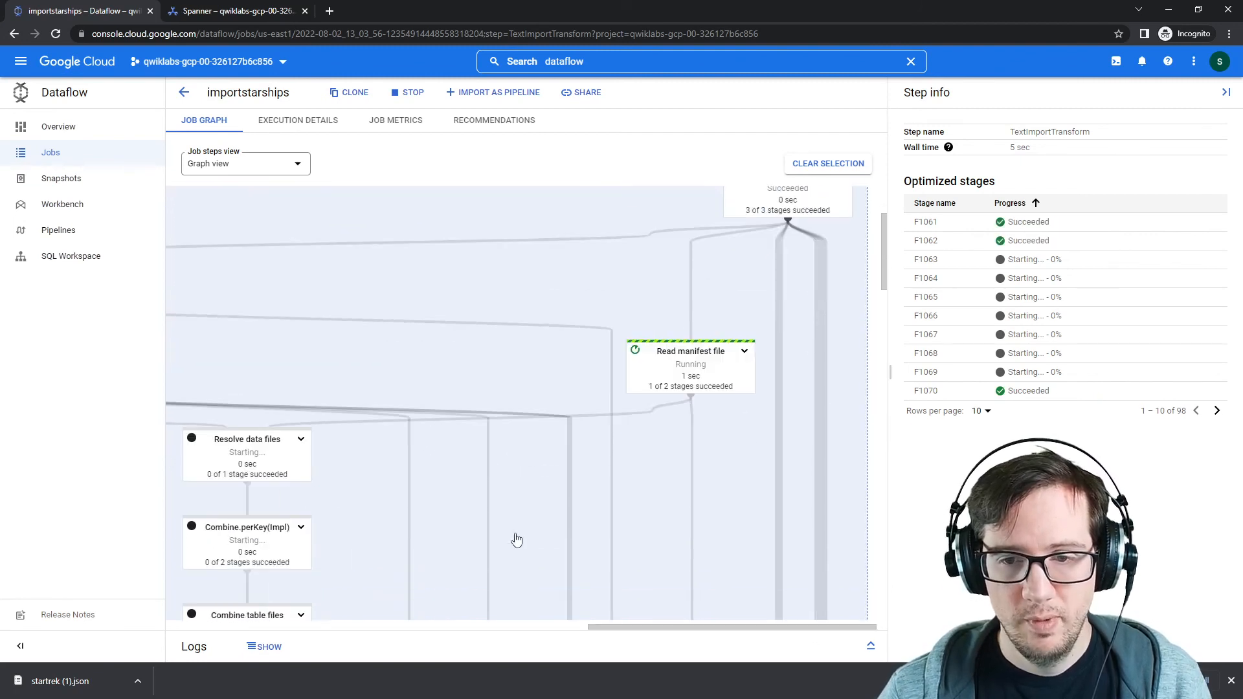
left_click_drag(643, 638, 570, 621)
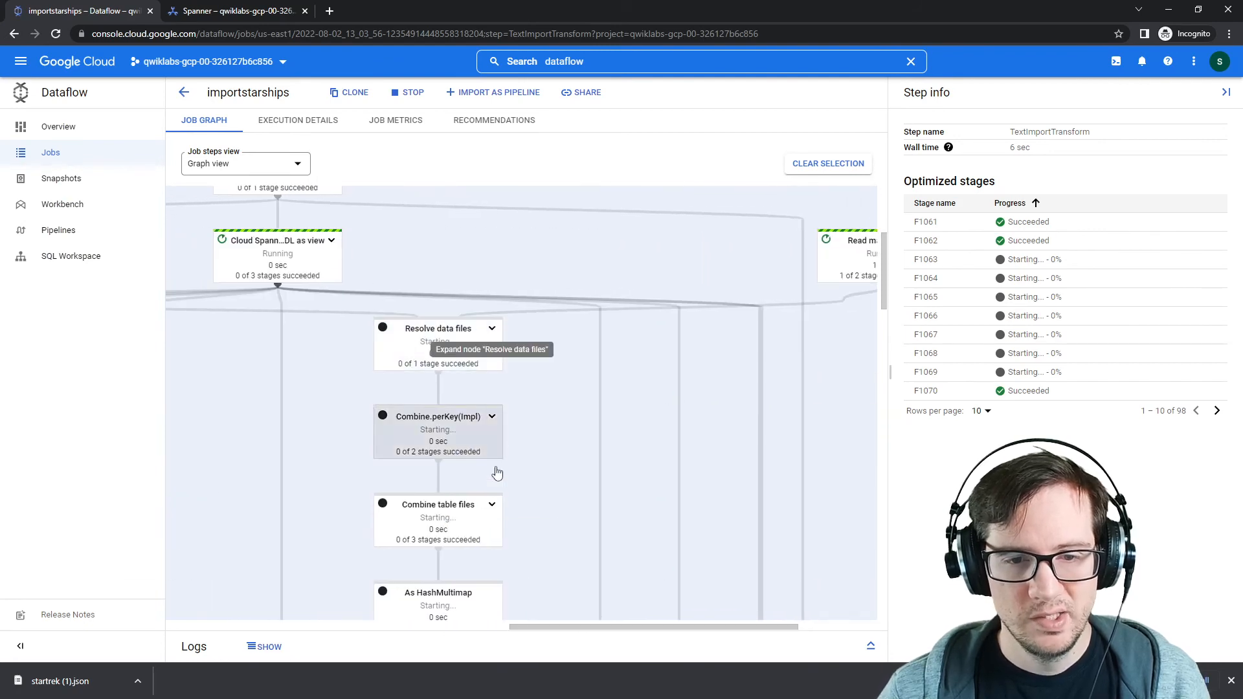
Examine the status of the graph's remaining stages, from Combine table files through the Store depth and Text files stages to Write mutations 2.
scroll(496, 463, "down", 2)
scroll(503, 480, "down", 2)
scroll(605, 569, "down", 2)
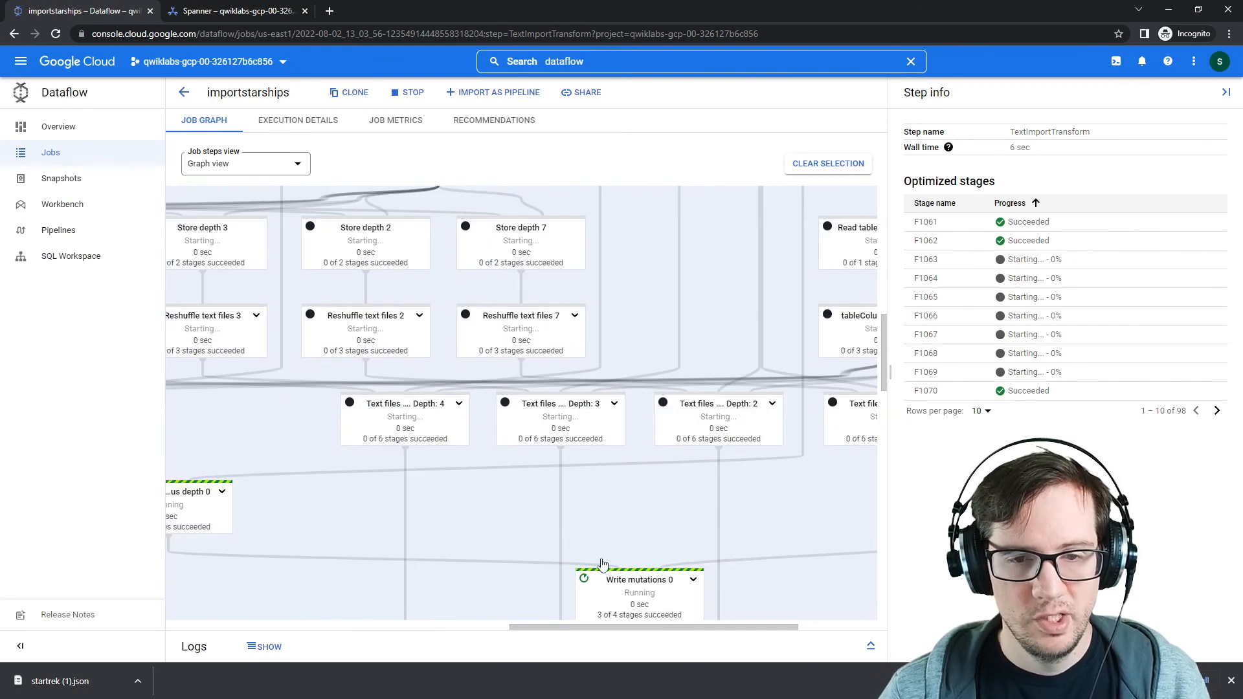
scroll(583, 602, "down", 2)
left_click_drag(607, 629, 451, 629)
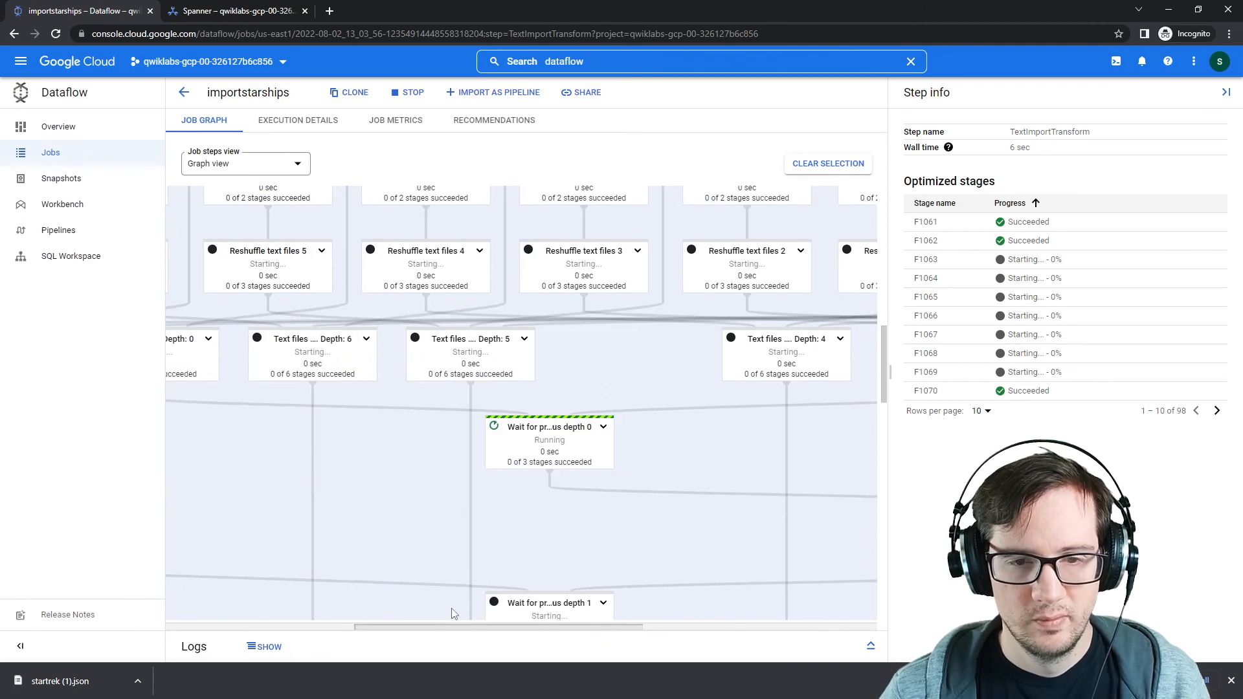
scroll(467, 477, "down", 3)
left_click_drag(565, 630, 806, 618)
scroll(691, 552, "down", 2)
scroll(691, 552, "down", 6)
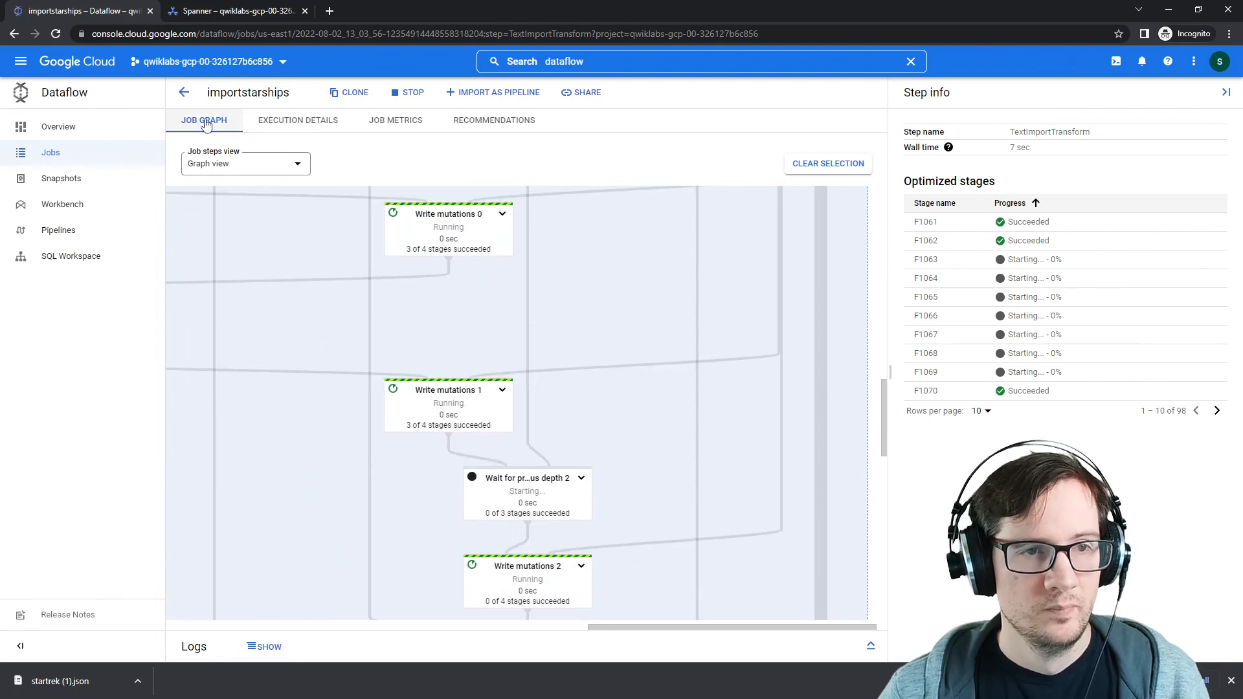
Switch to the Spanner browser tab, open the shipbase database's query editor, and dismiss the query templates notice.
left_click(211, 11)
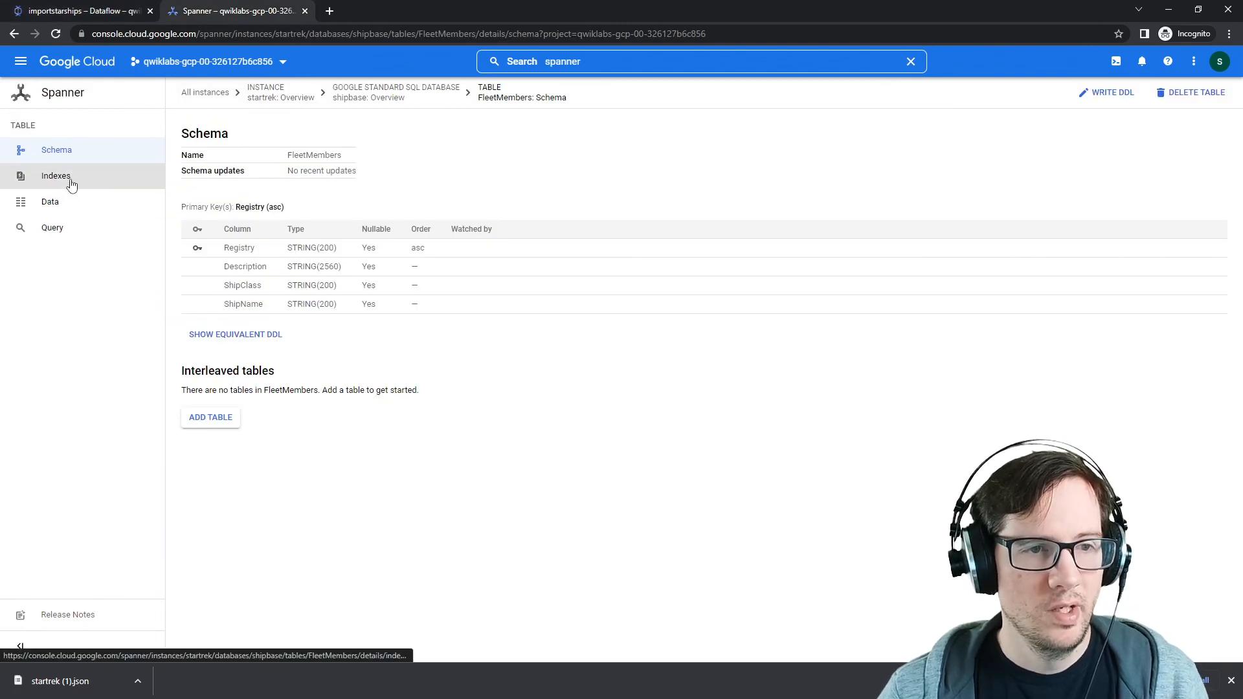
left_click(375, 97)
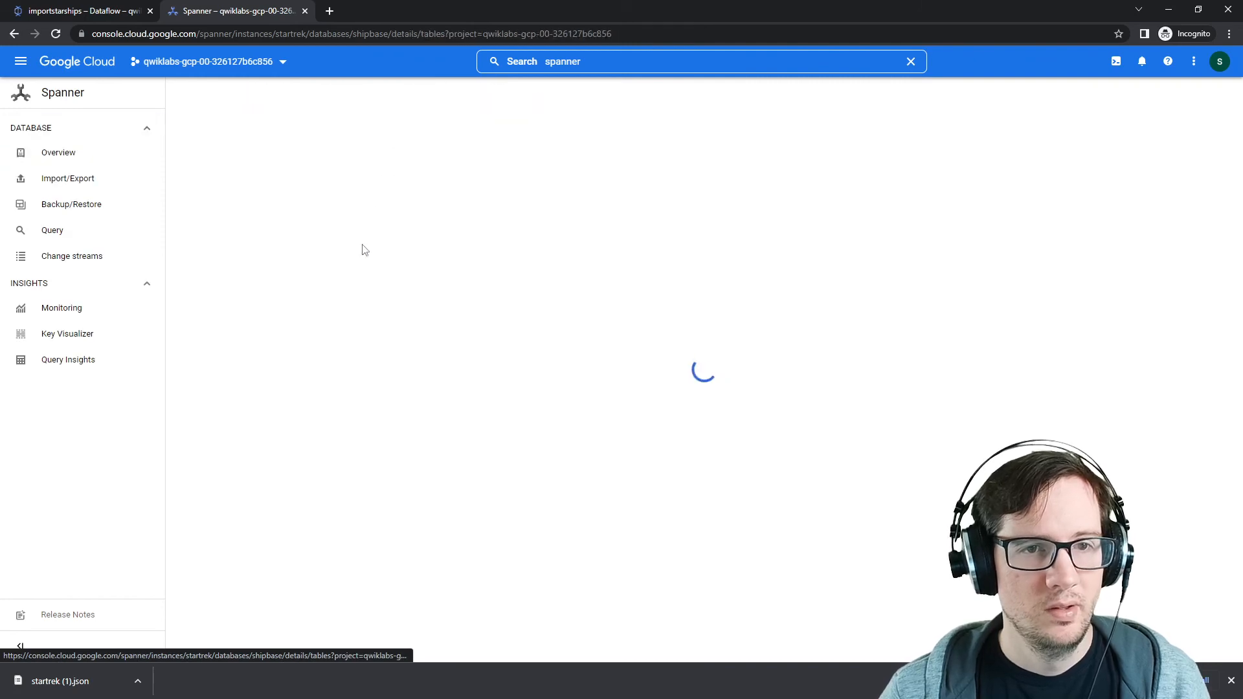
left_click(50, 231)
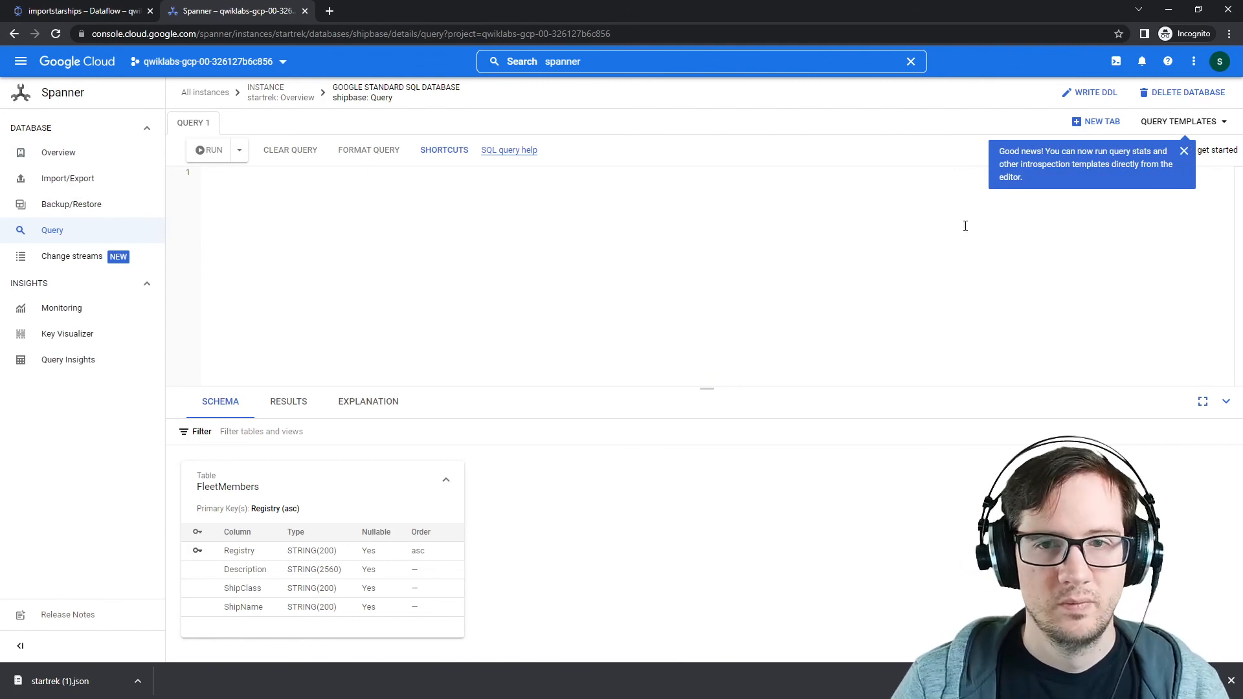
left_click(1185, 152)
Write and run the query SELECT * FROM FleetMembers against the shipbase database.
left_click(481, 237)
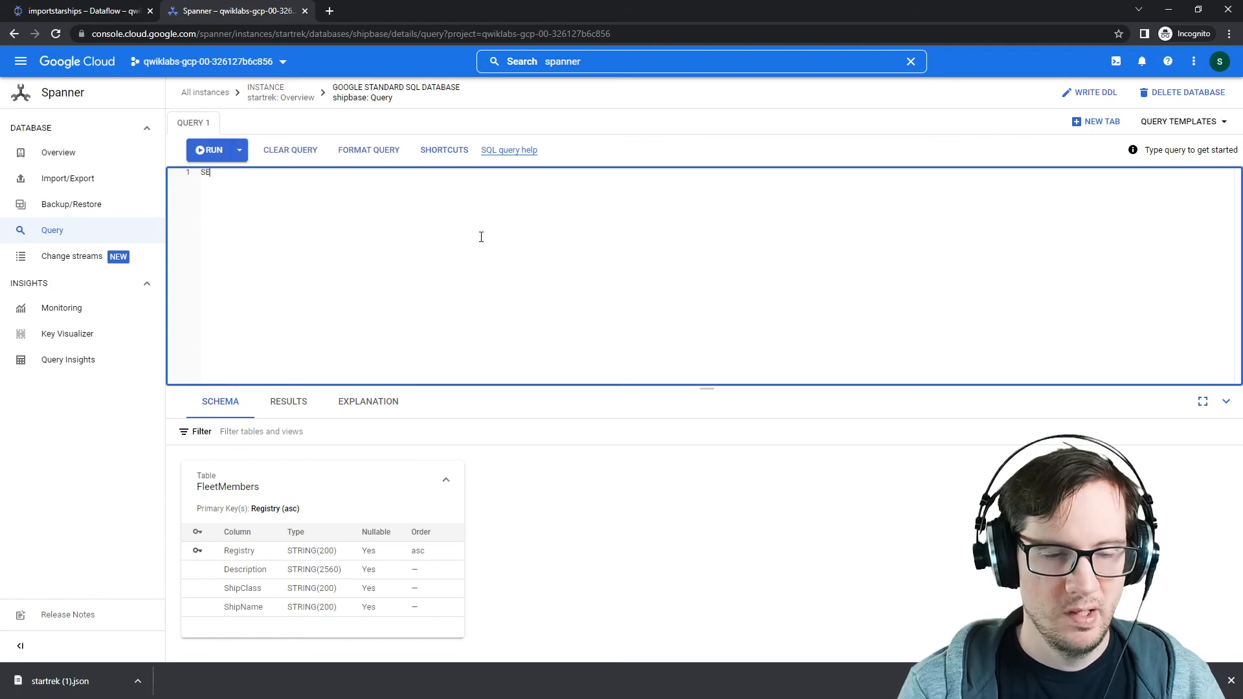
type("SELET ")
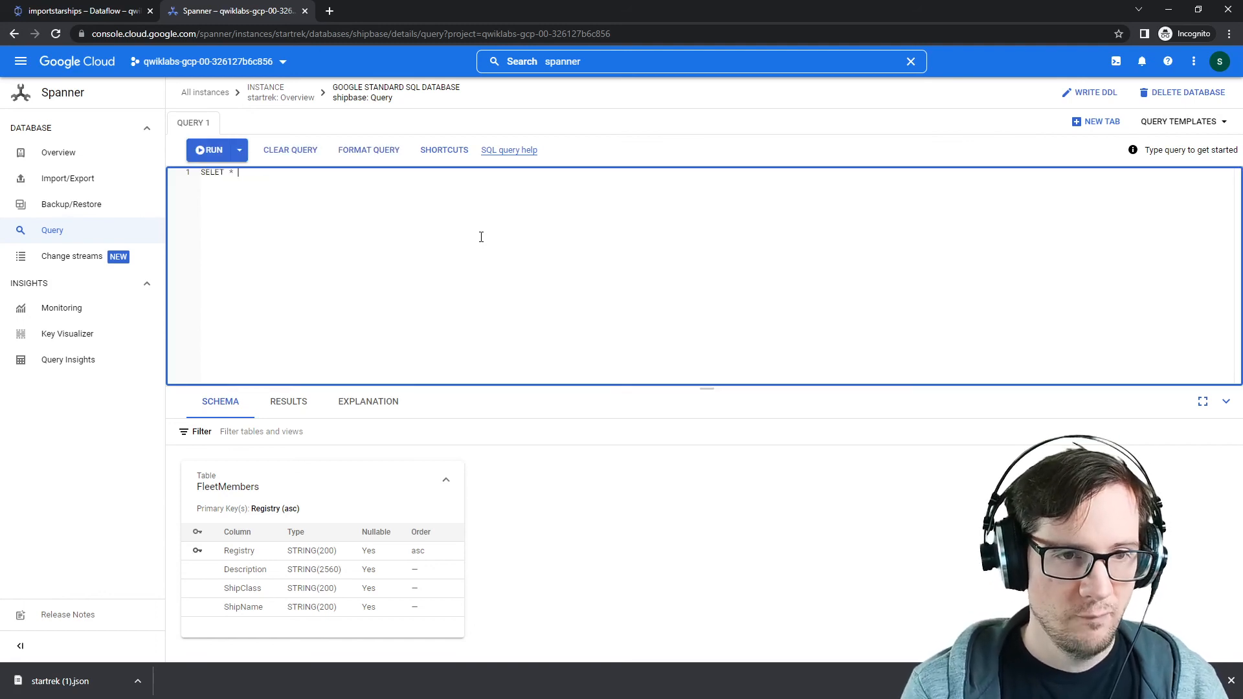
type("* FROM")
key("ctrl+a")
type("SELECT ")
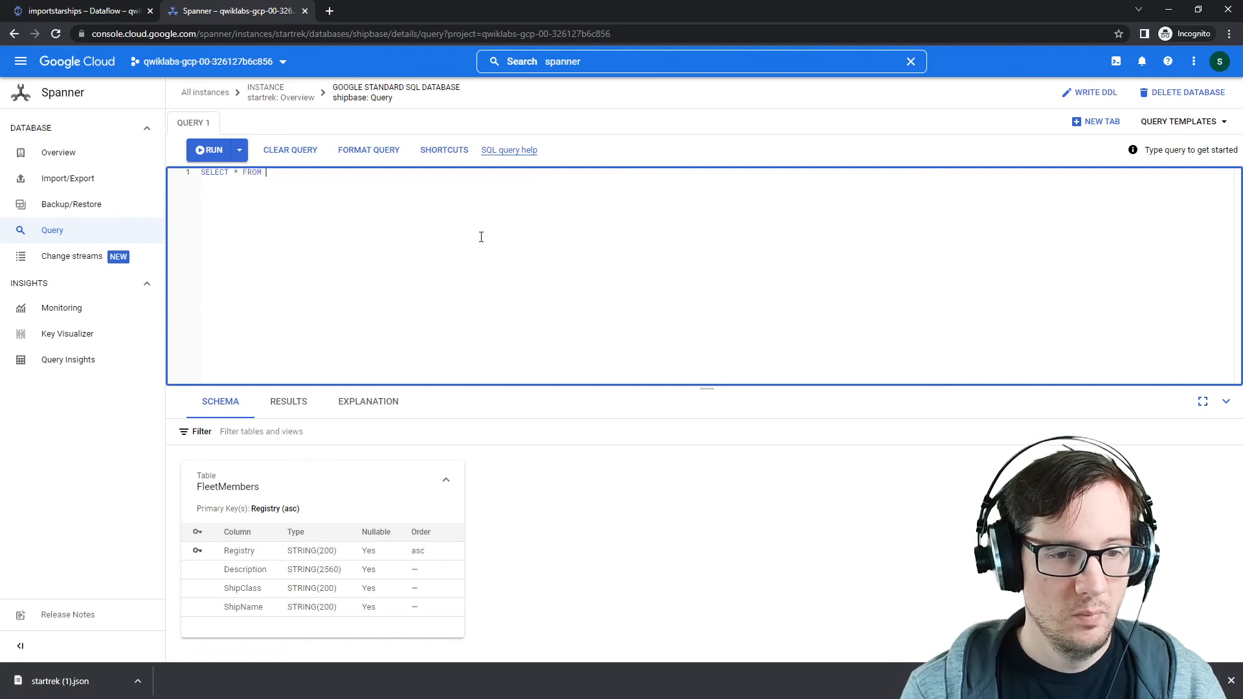
type("* FROM Fle")
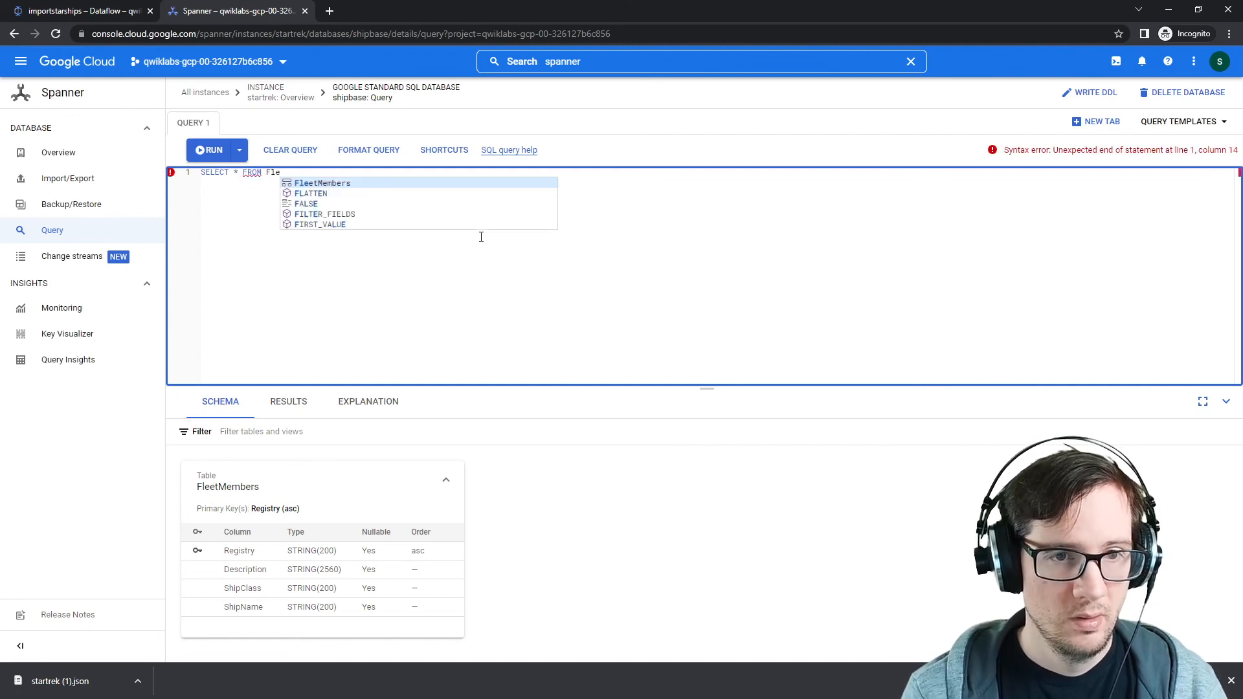
key("Tab")
key("ctrl+Return")
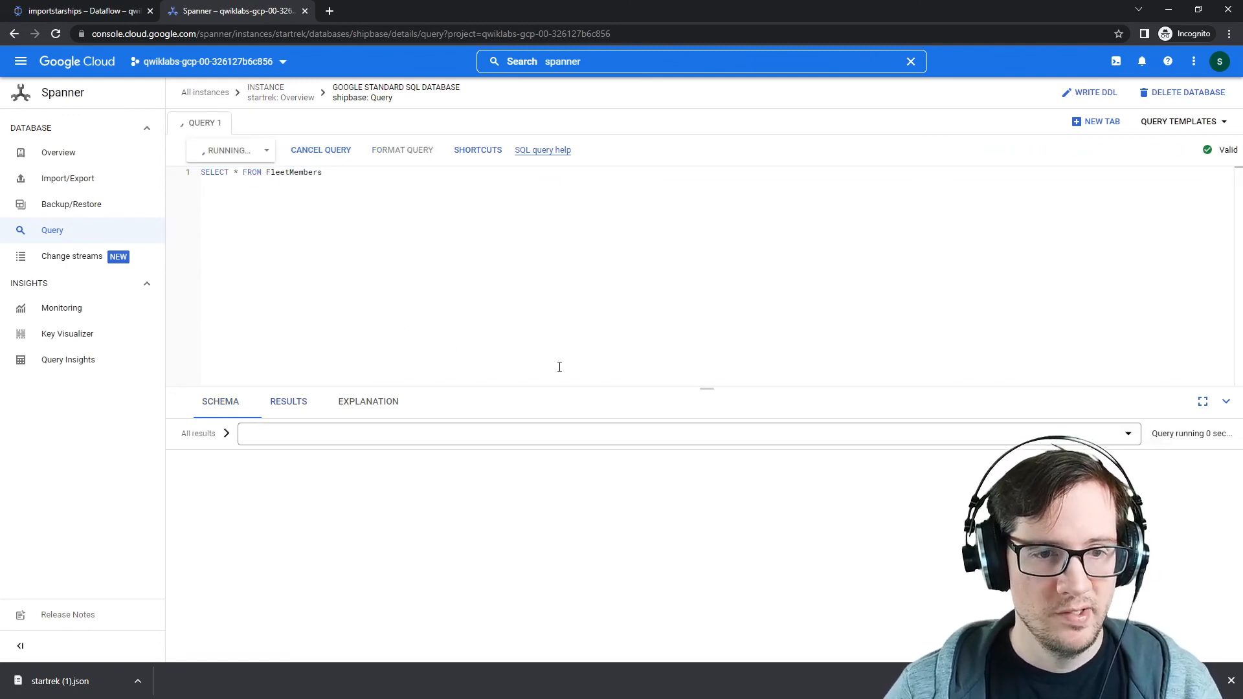
Switch back to the Dataflow tab, review the Write mutations and Reshuffle text files stages, and return to the job list.
left_click(104, 18)
scroll(502, 395, "down", 2)
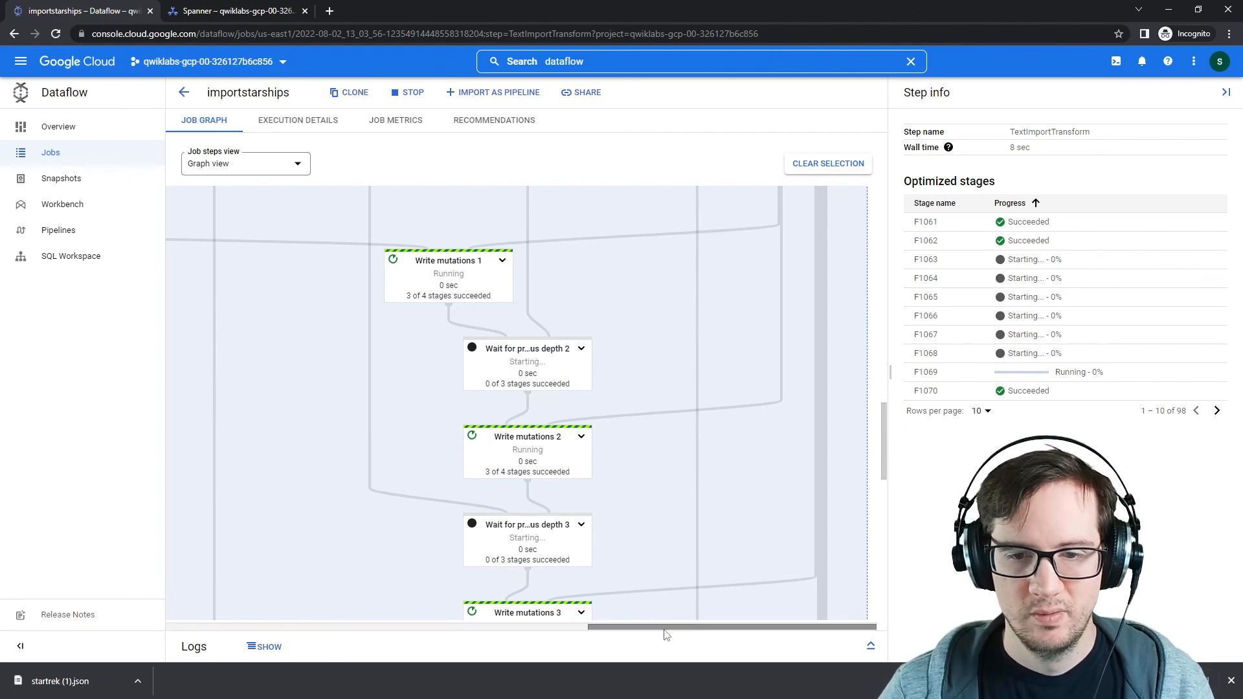
left_click_drag(663, 627, 555, 625)
left_click_drag(883, 435, 838, 333)
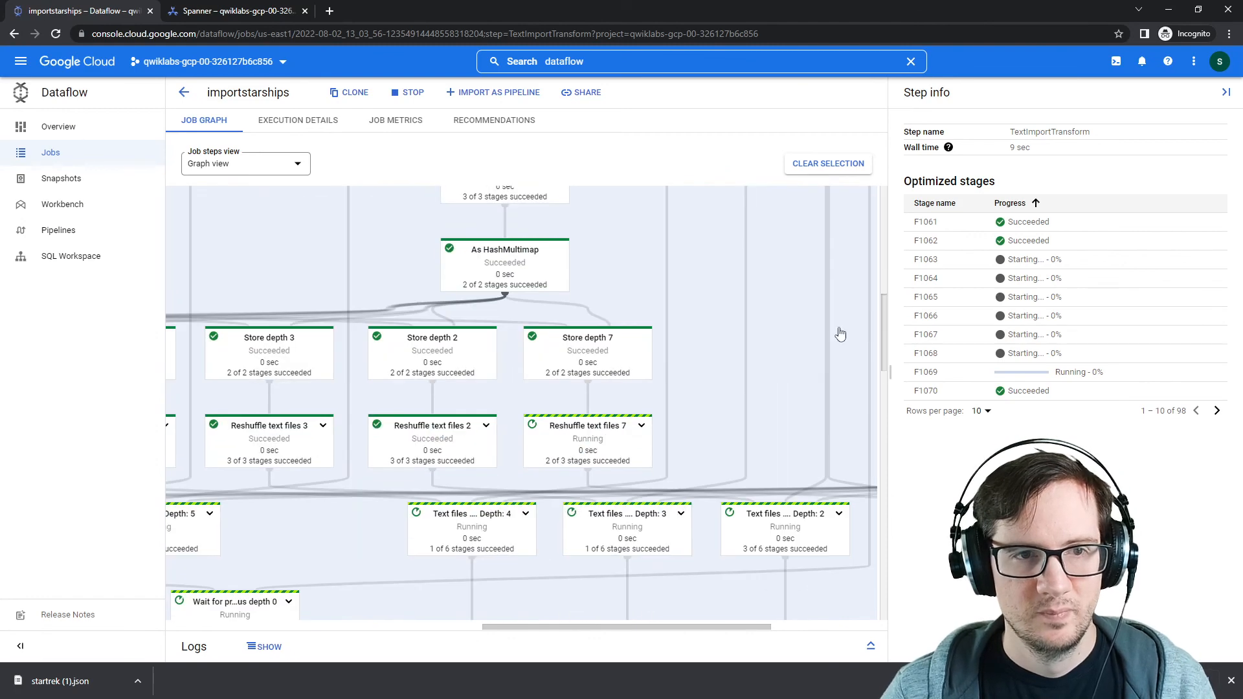
left_click(184, 96)
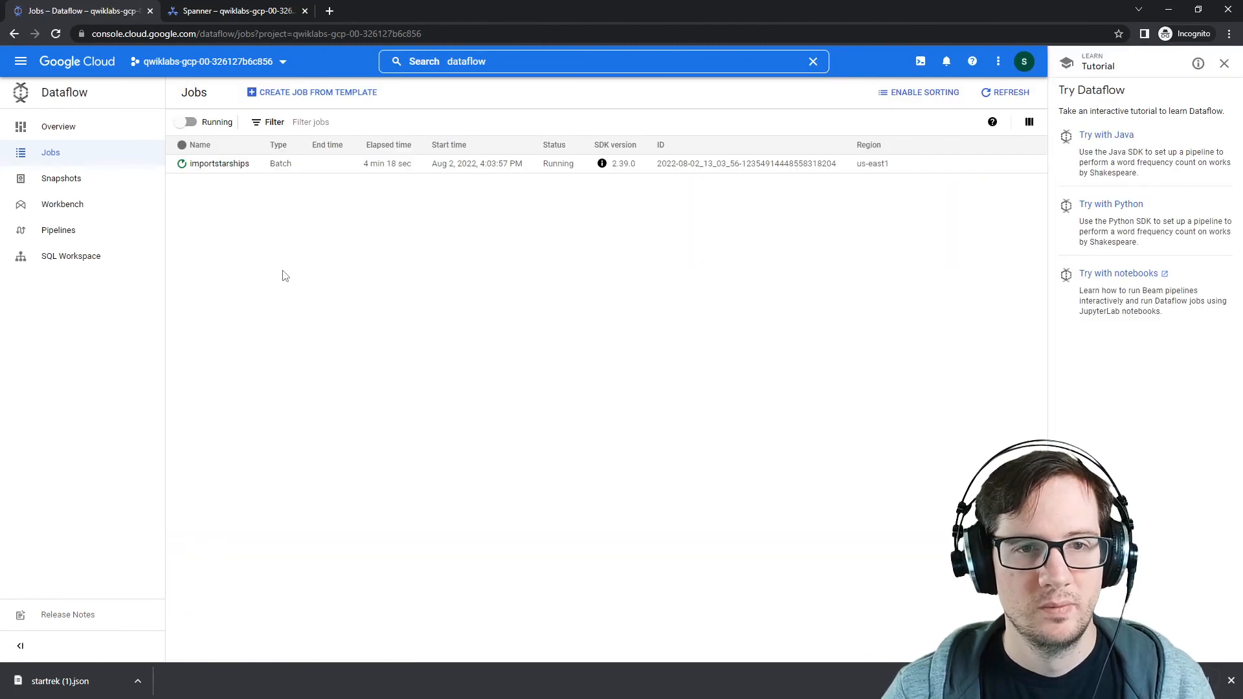
mouse_move(1242, 107)
left_mouse_down()
mouse_move(1143, 111)
mouse_move(1242, 123)
left_mouse_up()
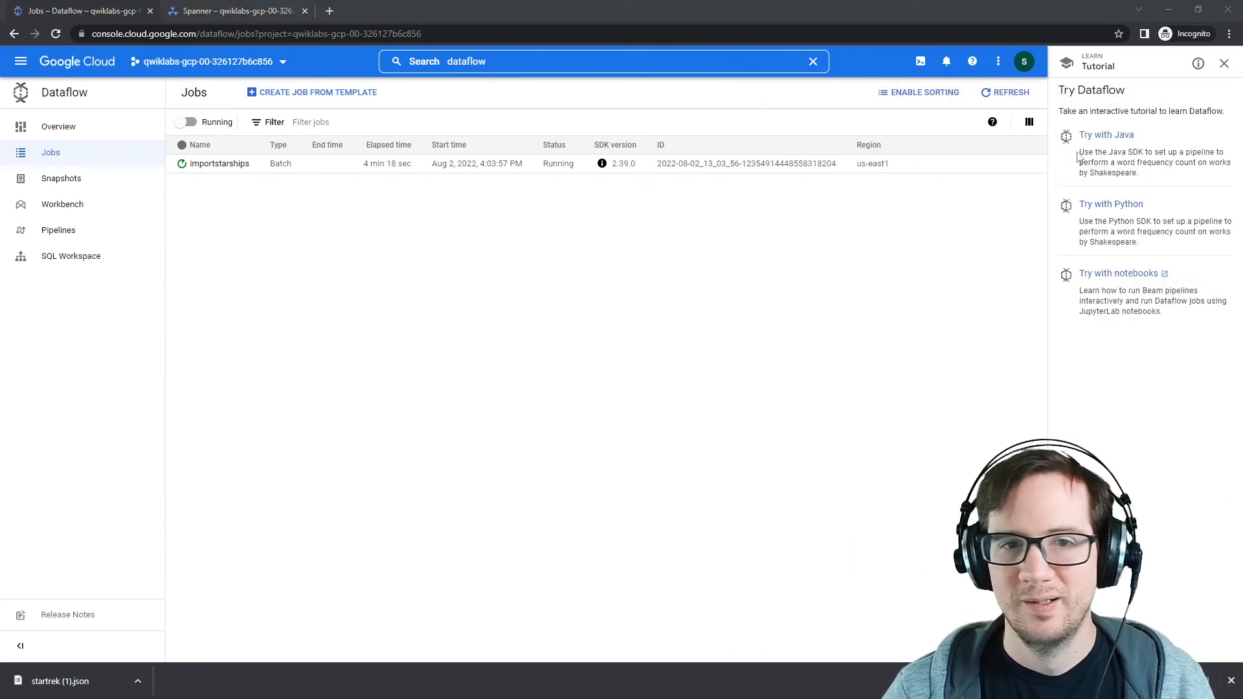
Open the importstarships job, expand its TextImportTransform step, and examine the status of the Store depth, Reshuffle and Text files stages.
left_click(220, 164)
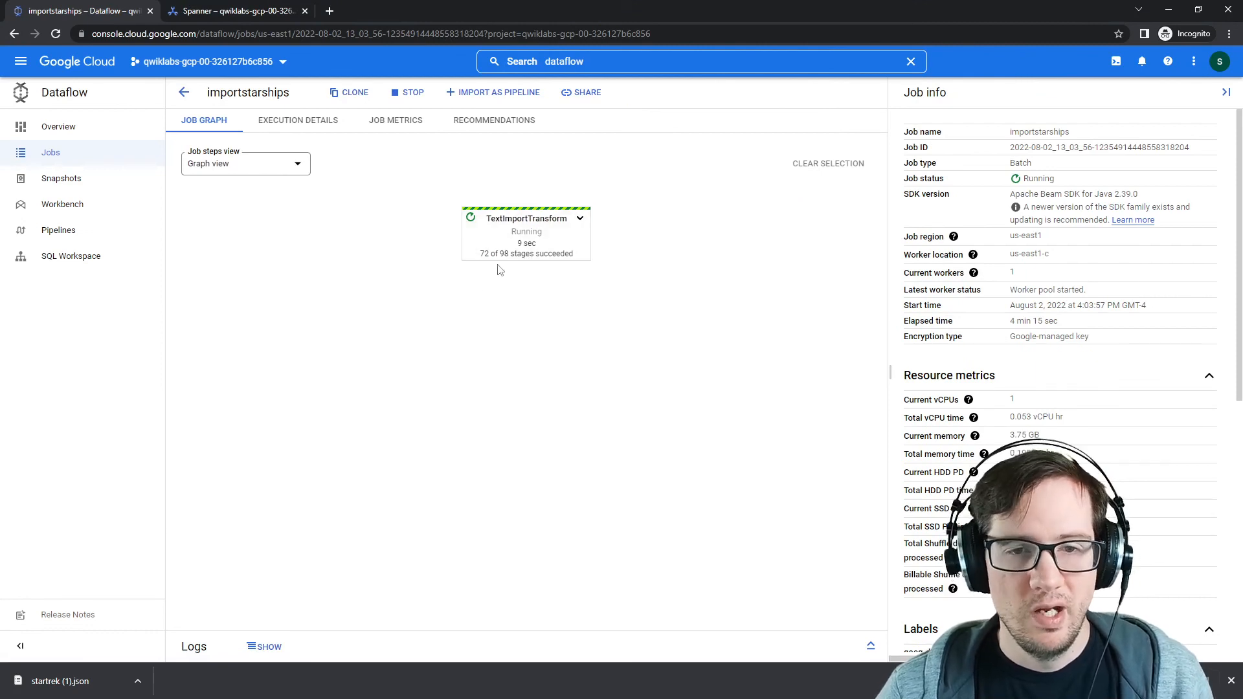
left_click(579, 218)
left_click(580, 219)
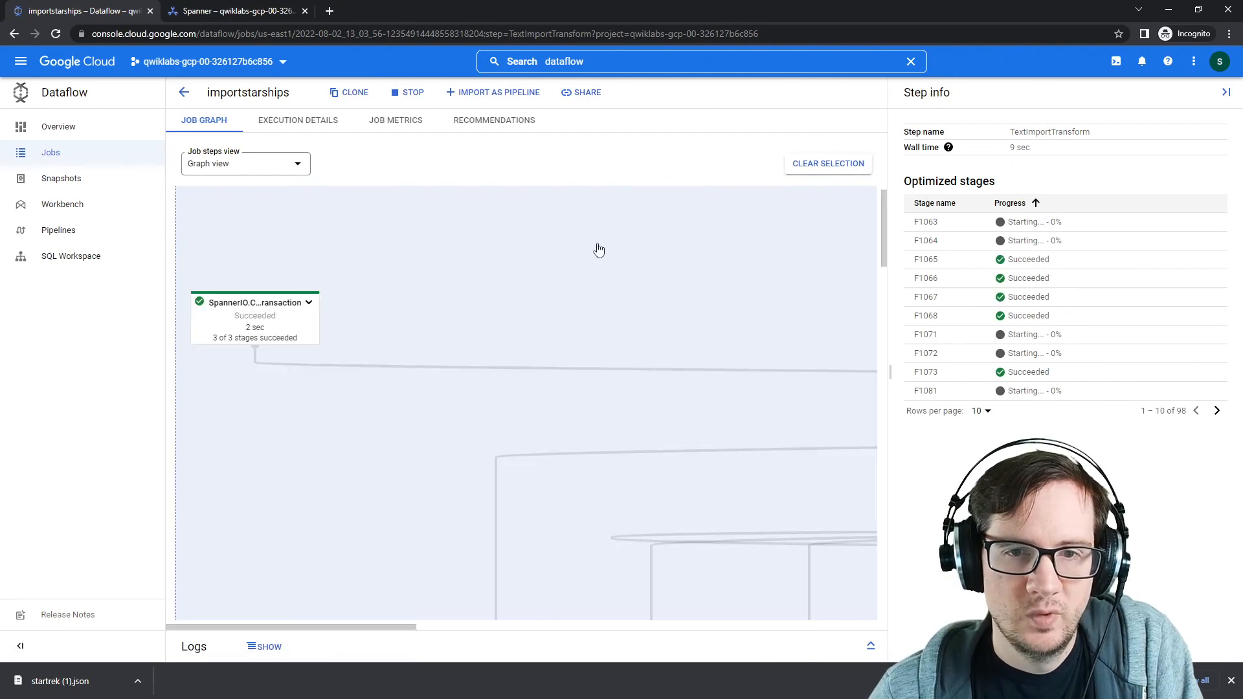
scroll(592, 531, "down", 5)
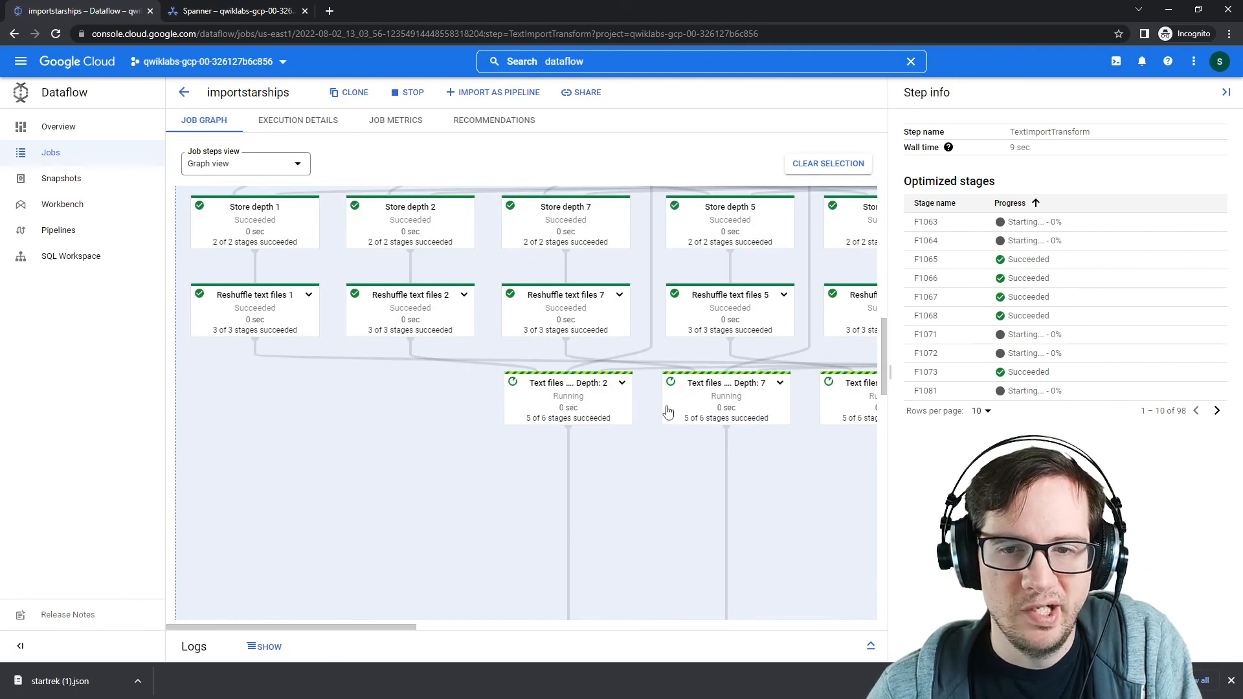
left_click_drag(407, 627, 590, 611)
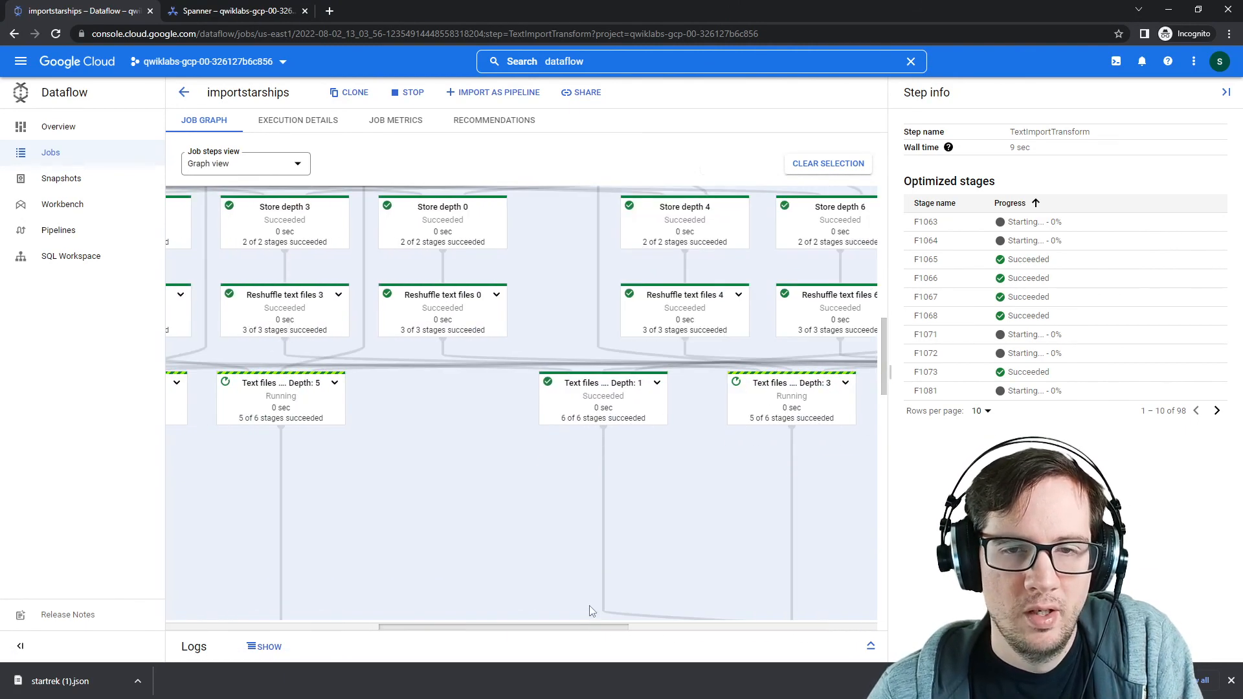
scroll(447, 427, "down", 6)
scroll(480, 503, "up", 17)
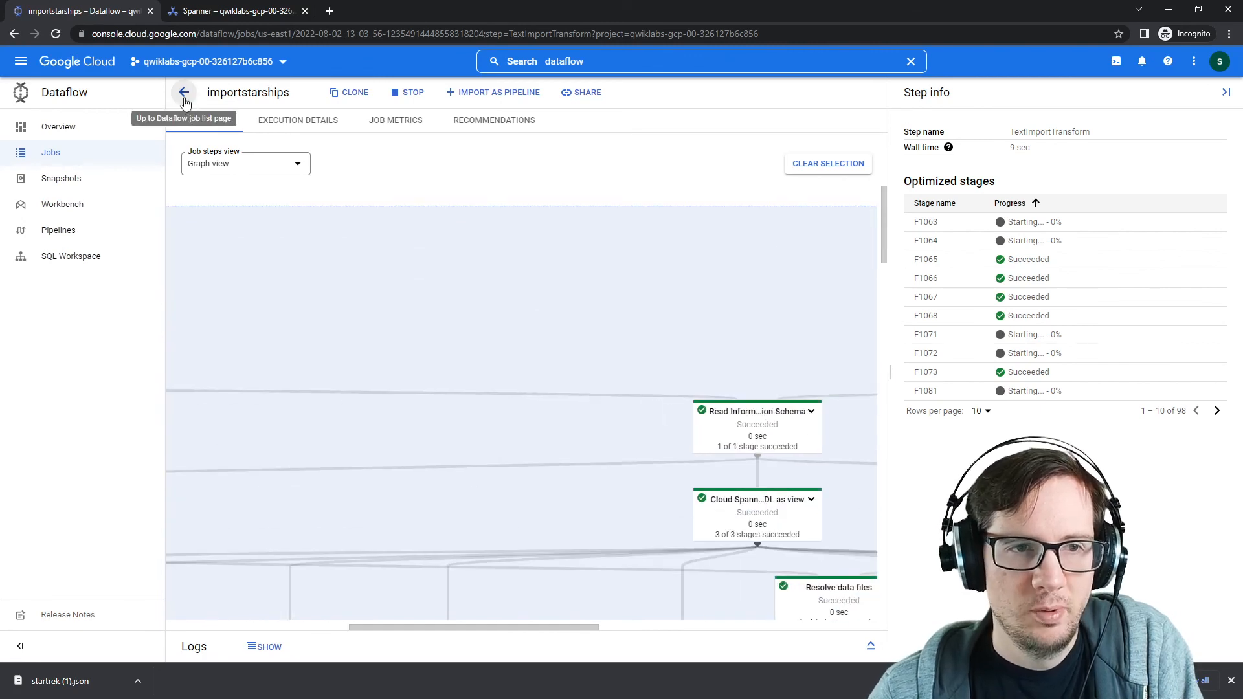
Return to the job list, reopen importstarships to check its overall stage progress, and go back to the list.
left_click(184, 92)
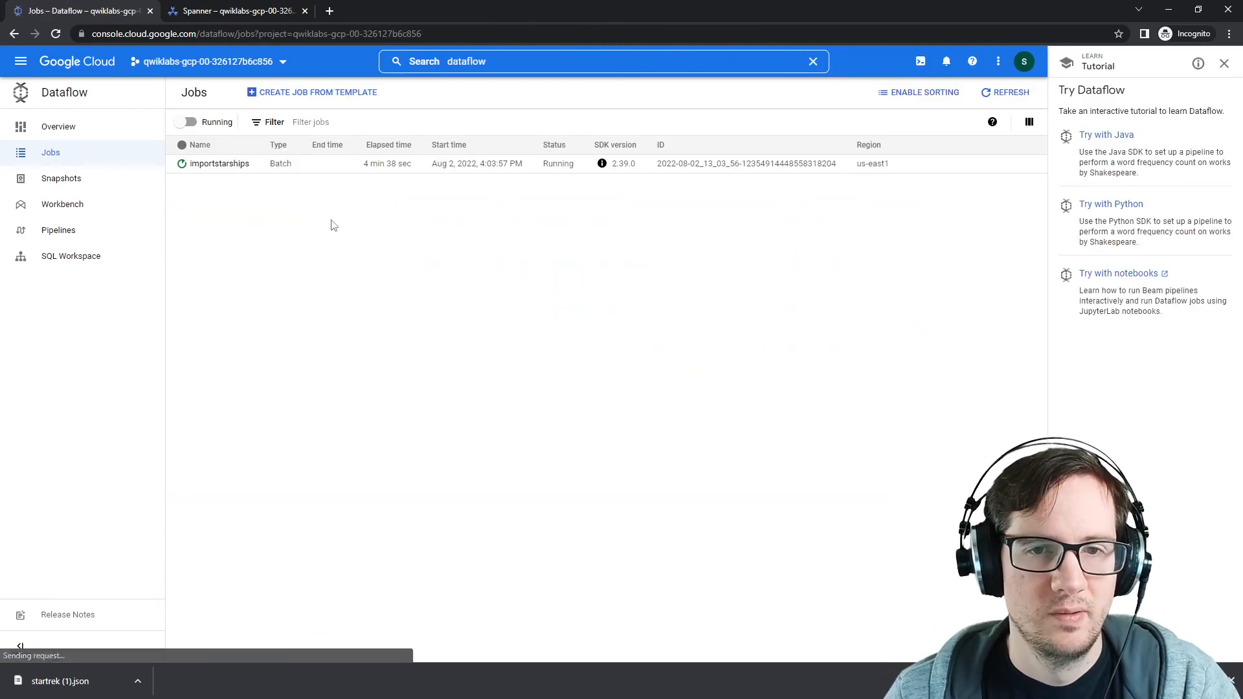
left_click(231, 165)
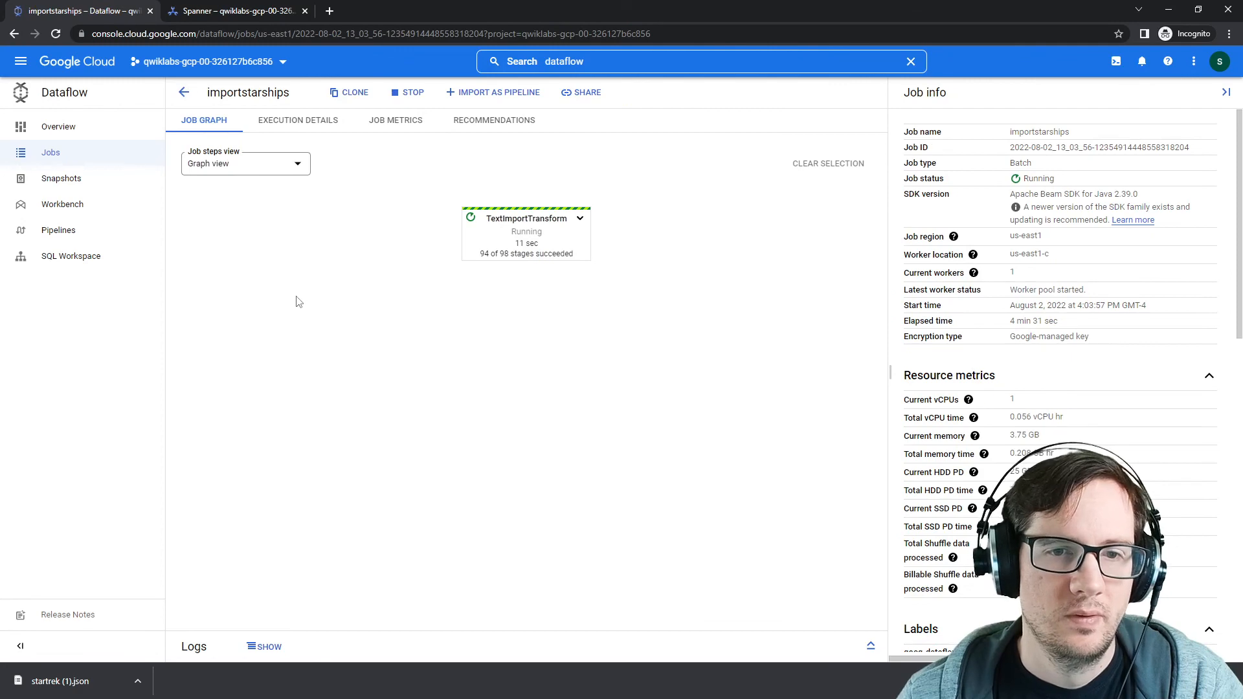
left_click(184, 92)
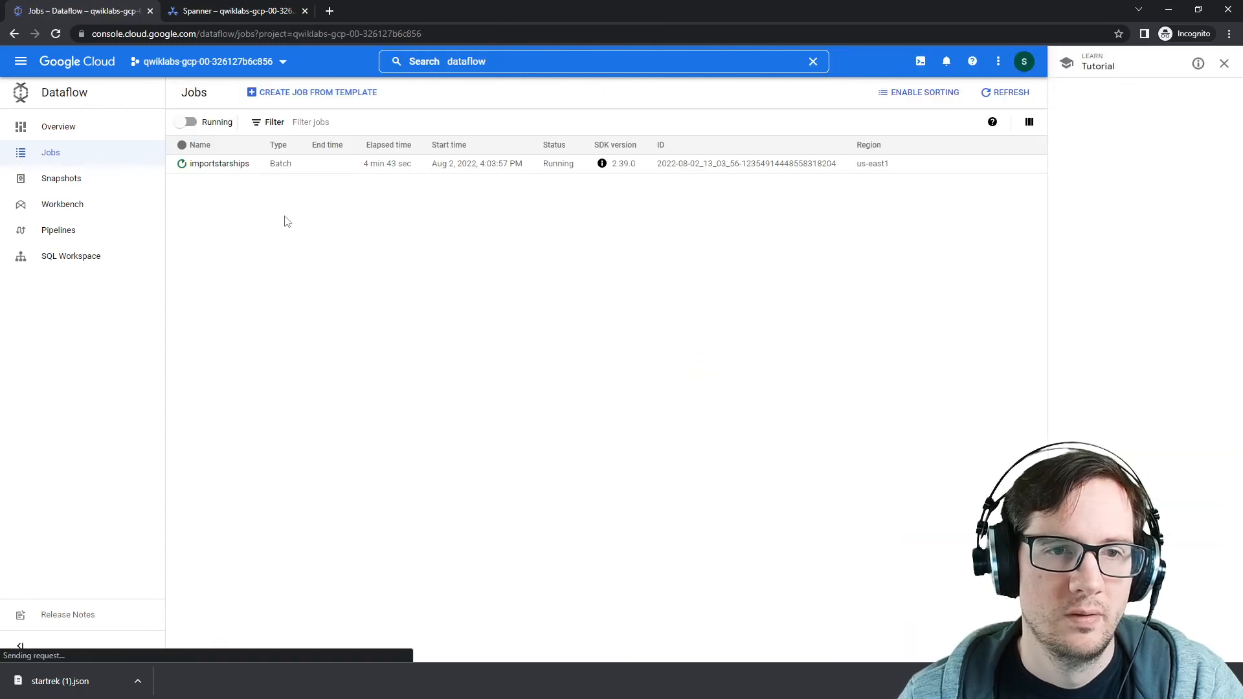
Switch to the Spanner browser tab, rerun the FleetMembers query, and look through the returned rows.
left_click(228, 13)
left_click(209, 149)
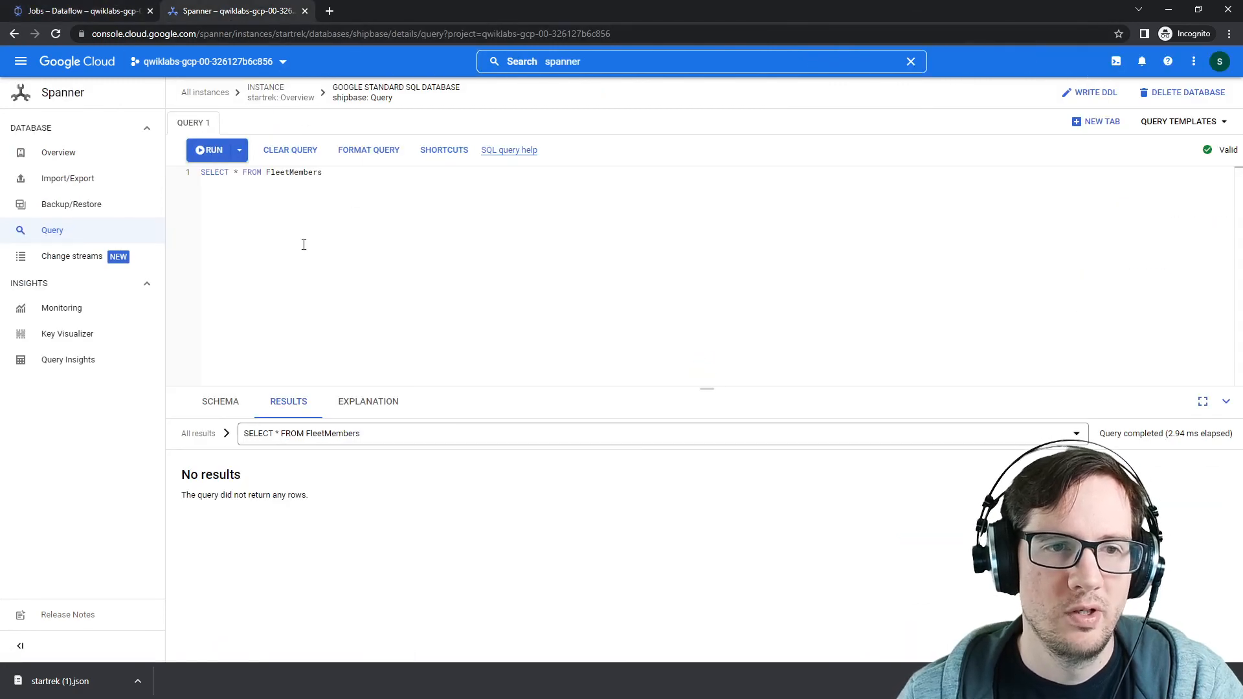
scroll(643, 561, "down", 3)
scroll(643, 561, "up", 3)
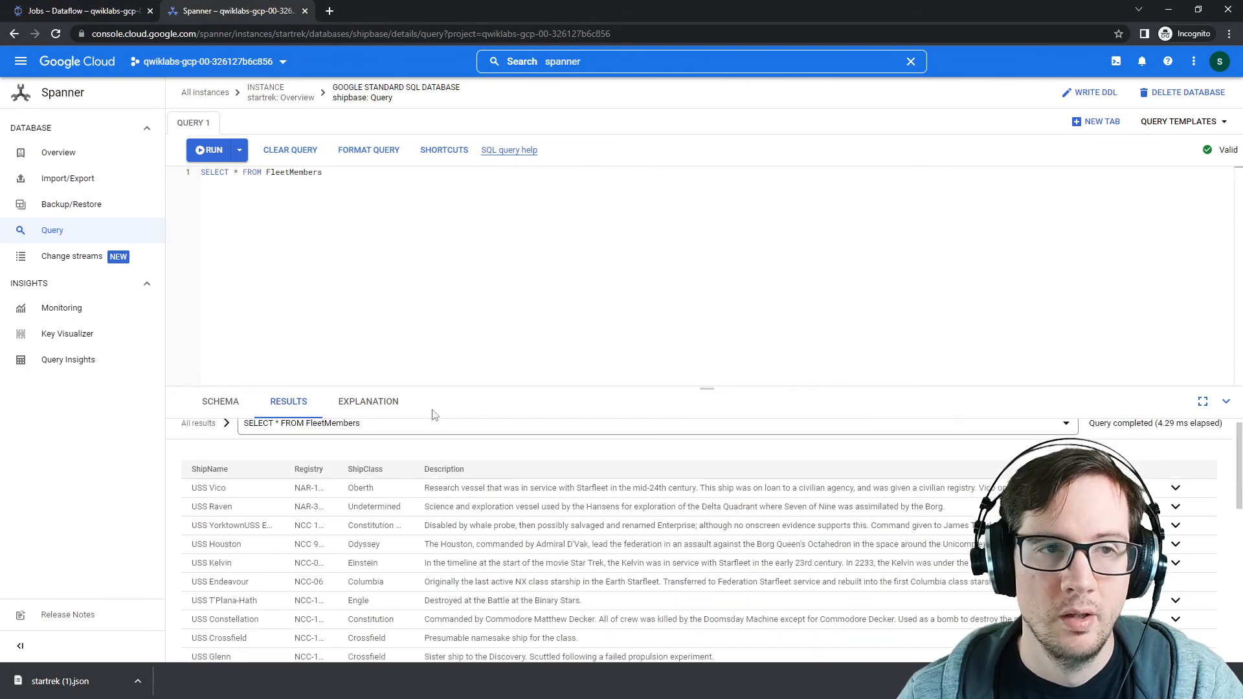
Switch back to the Dataflow tab, refresh the job list, and check the importstarships job's status before returning to the list.
left_click(117, 17)
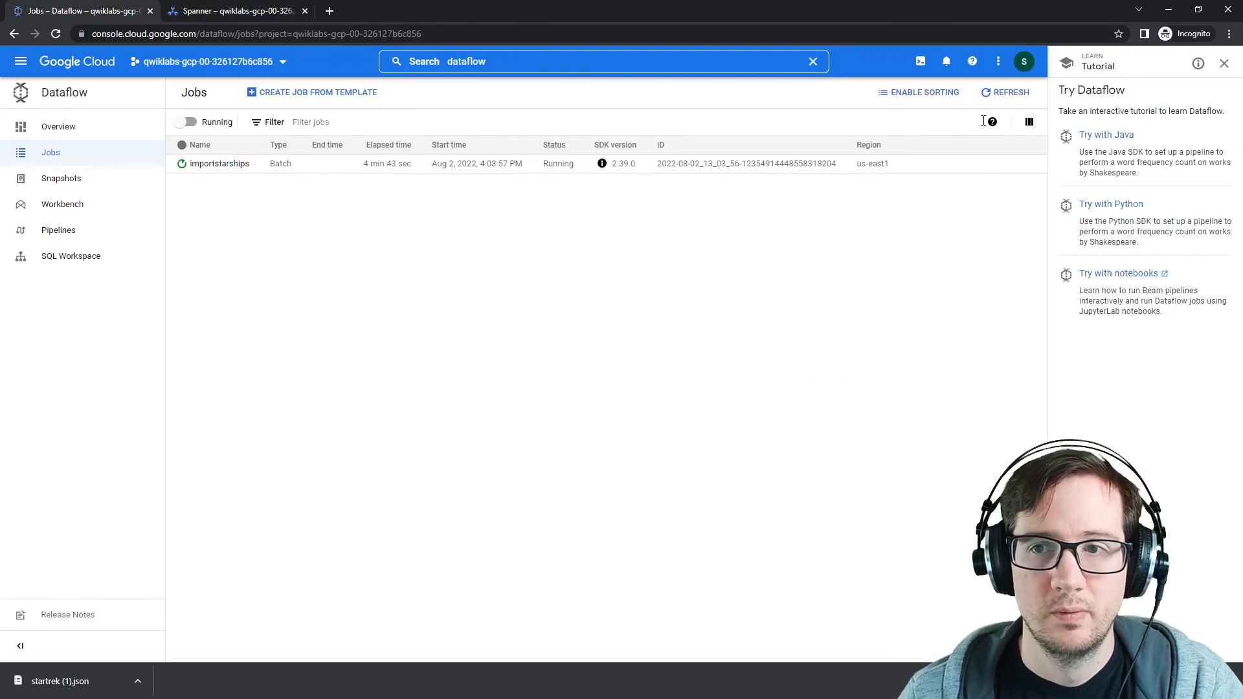
left_click(989, 94)
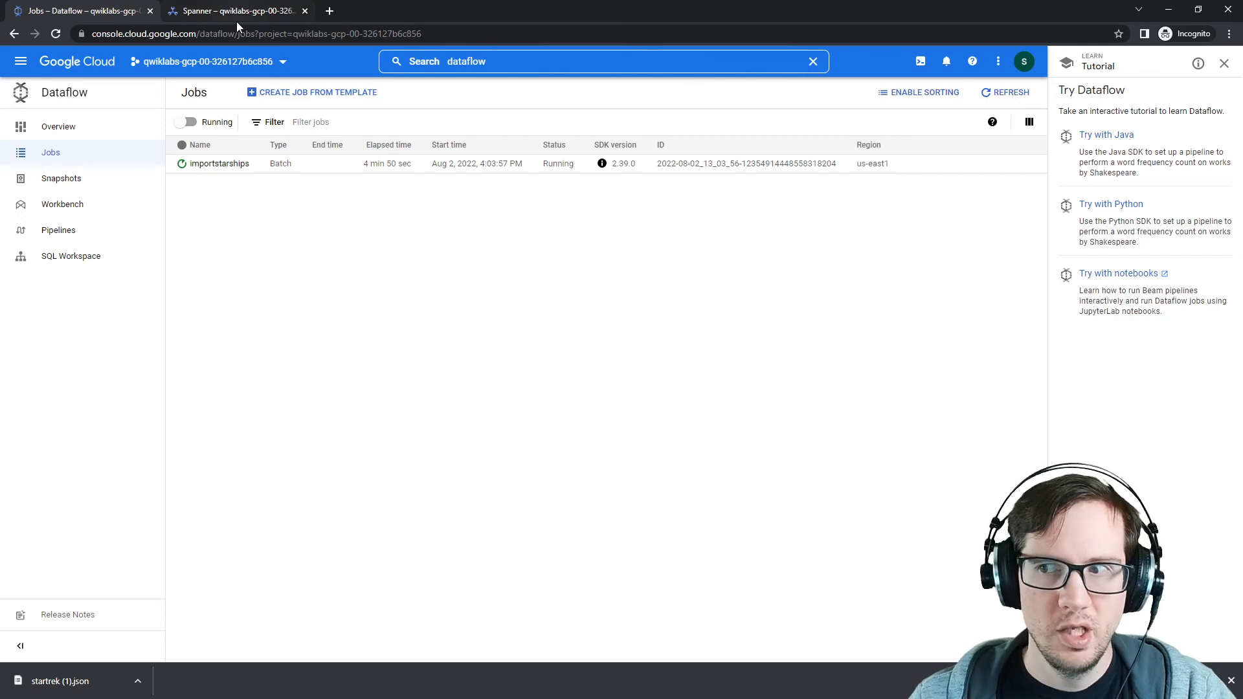
left_click_drag(1242, 58, 1242, 87)
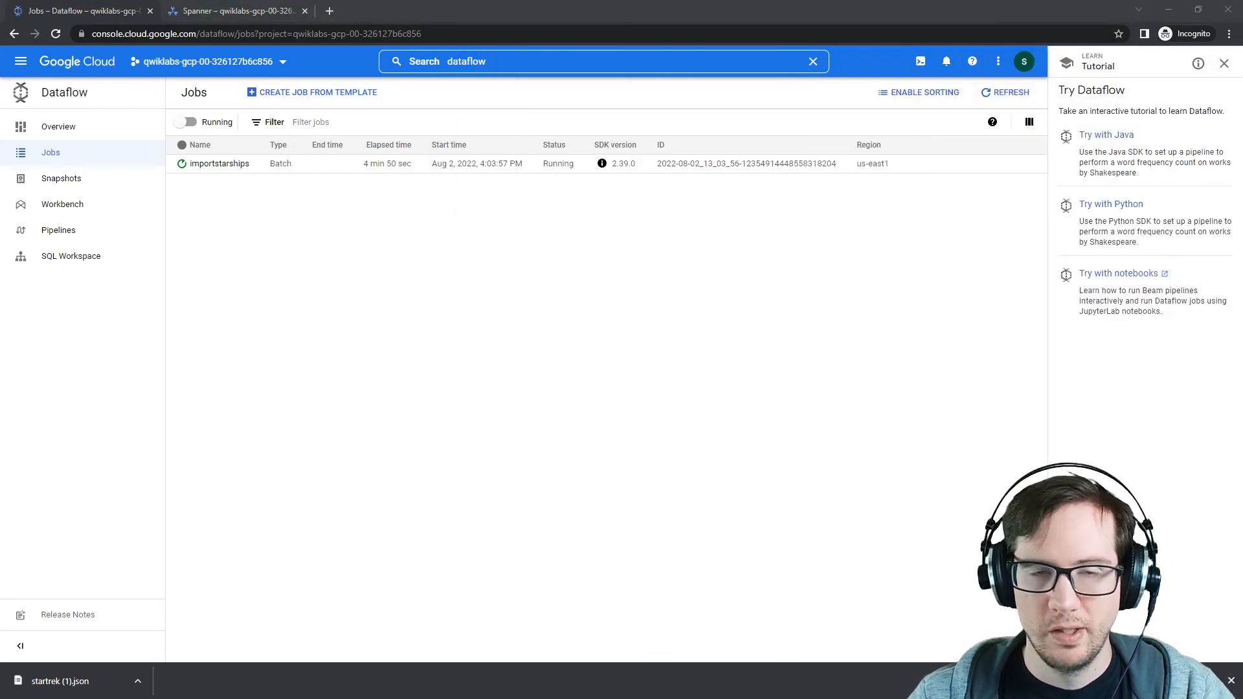
left_click(237, 167)
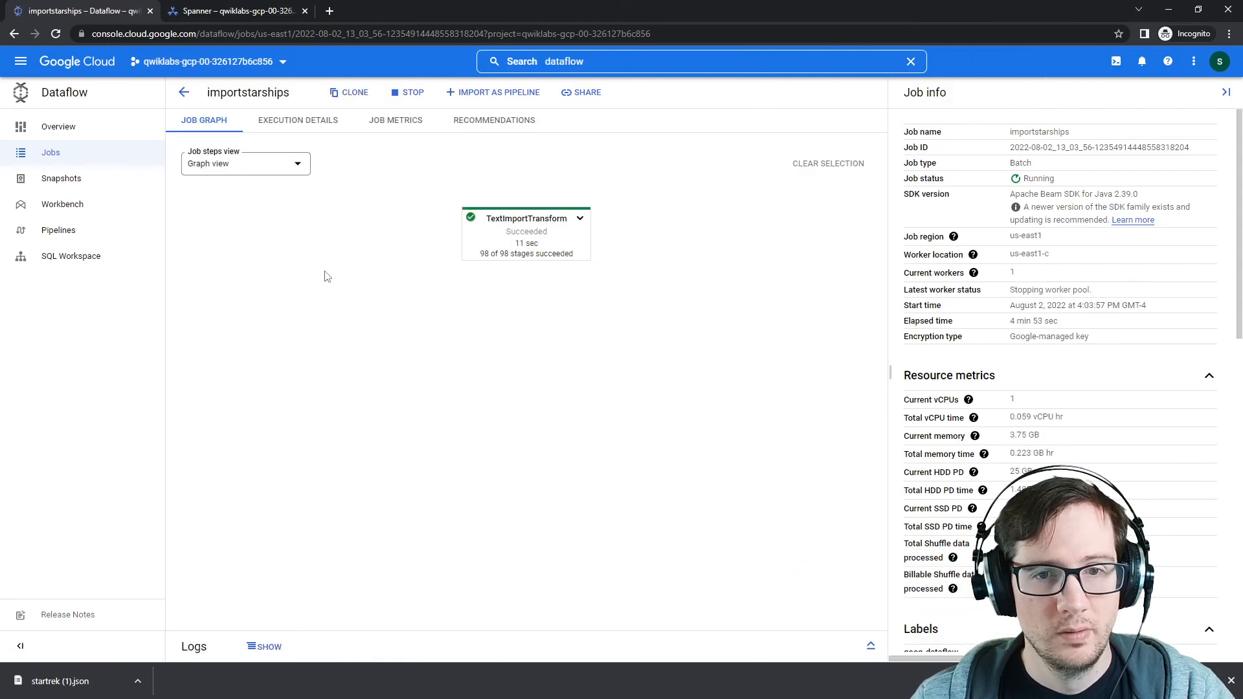
left_click(184, 92)
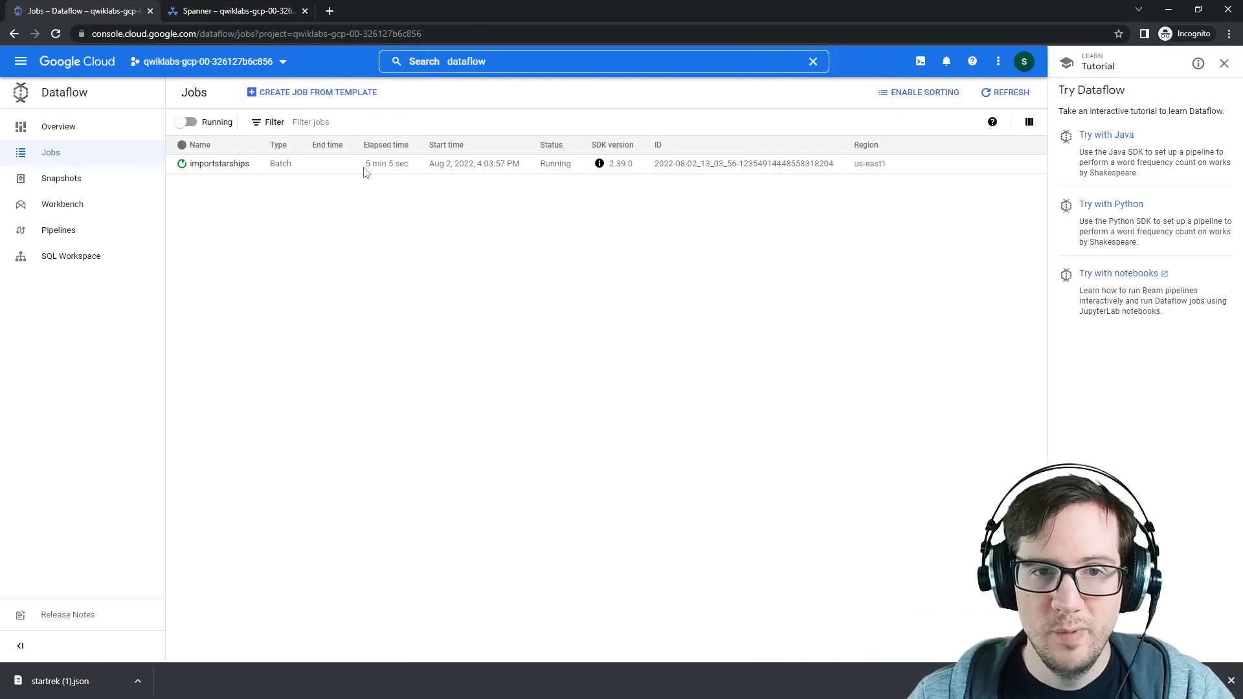
left_click_drag(365, 171, 416, 169)
left_click(574, 285)
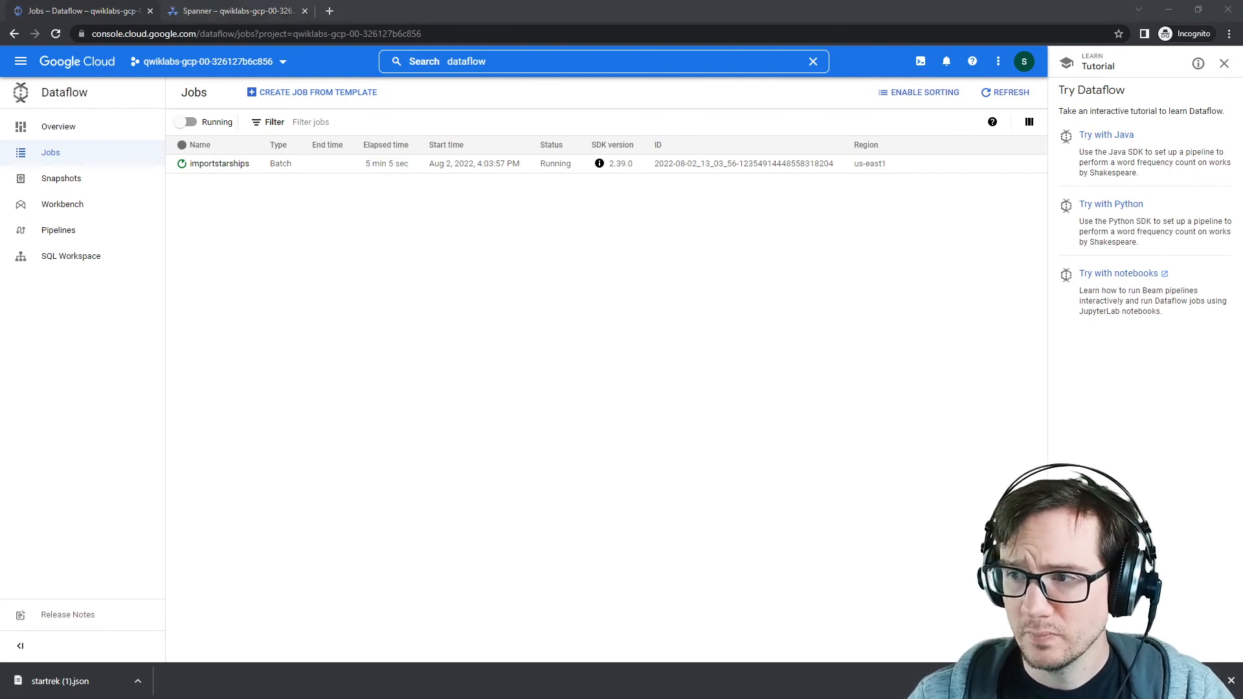
left_click(648, 285)
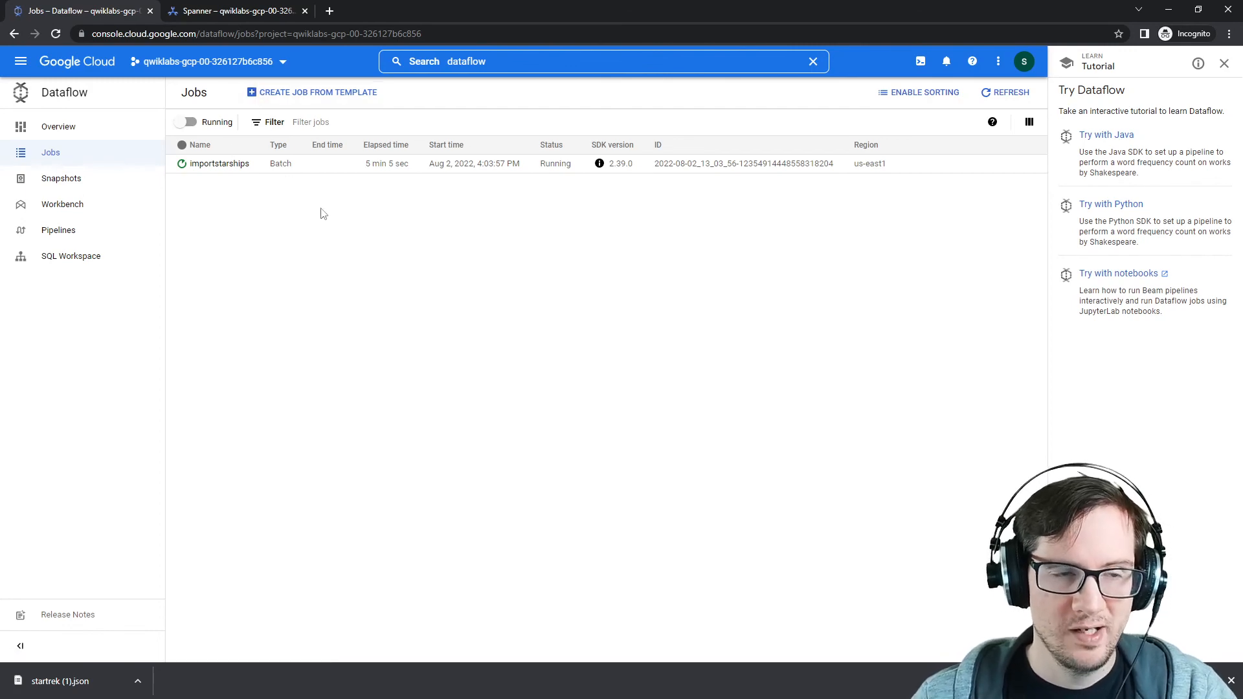
Rerun the FleetMembers query in the Spanner tab and check the challenge progress on the Google Cloud Skills Boost lab page.
left_click(239, 11)
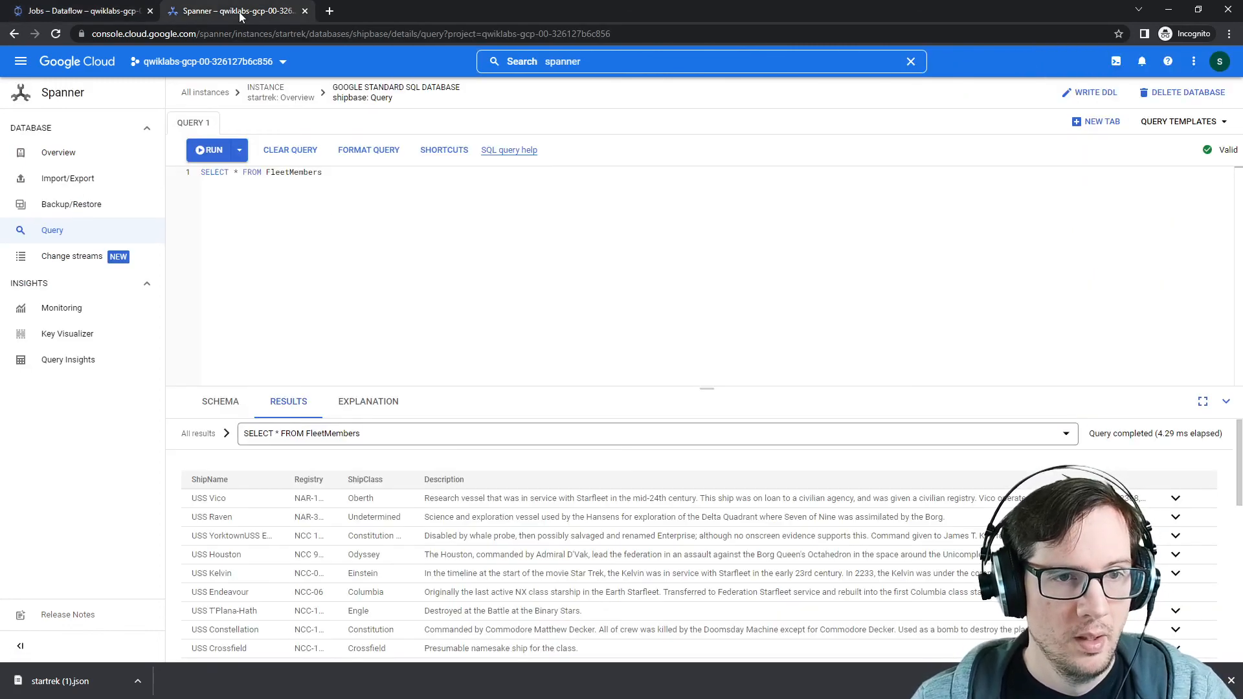
left_click(213, 154)
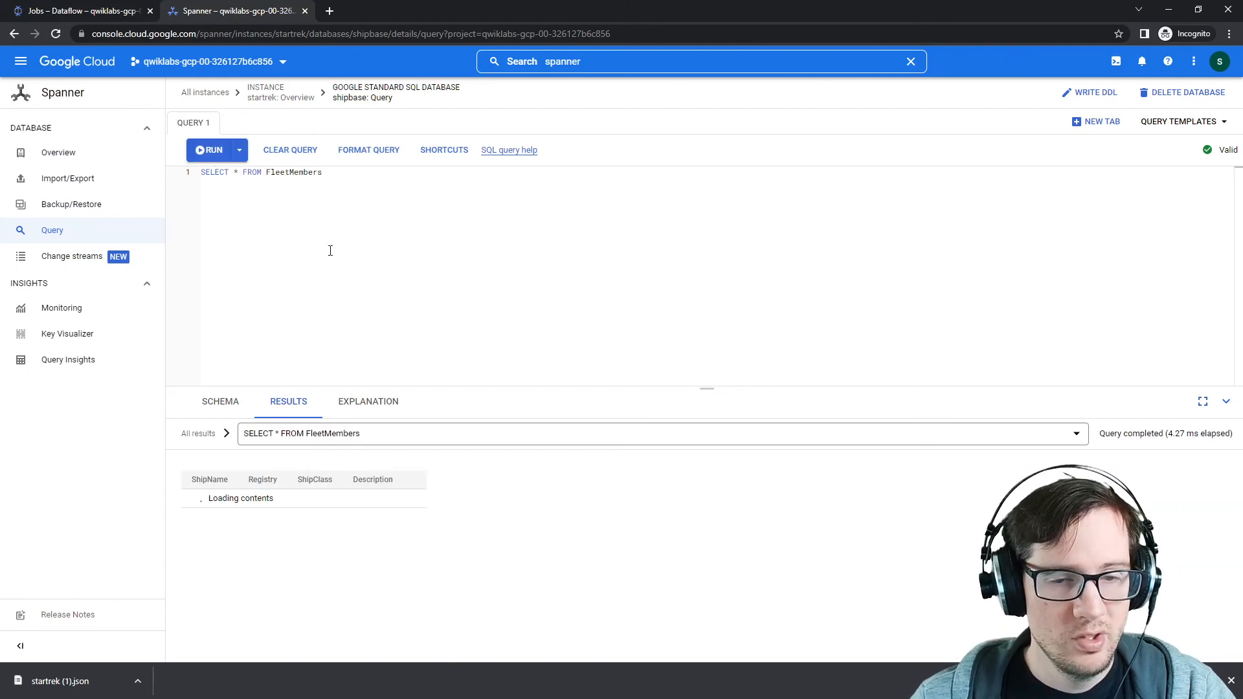
key("alt+Tab")
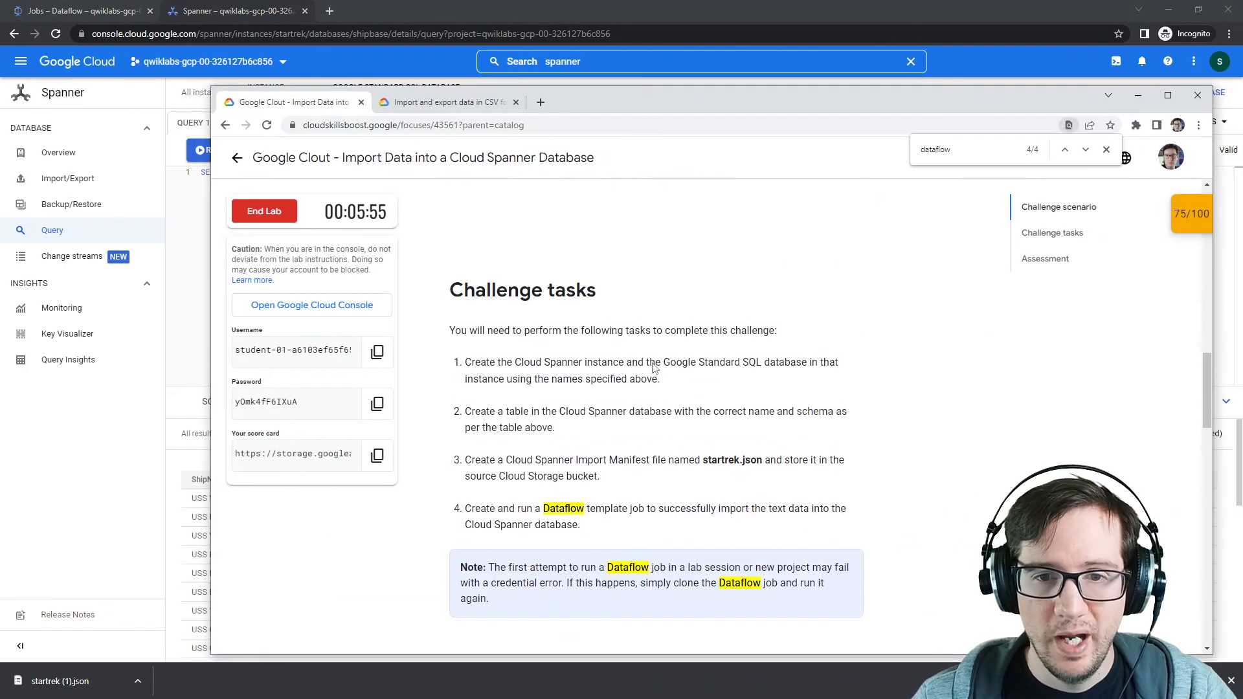
scroll(652, 366, "down", 6)
left_click(606, 360)
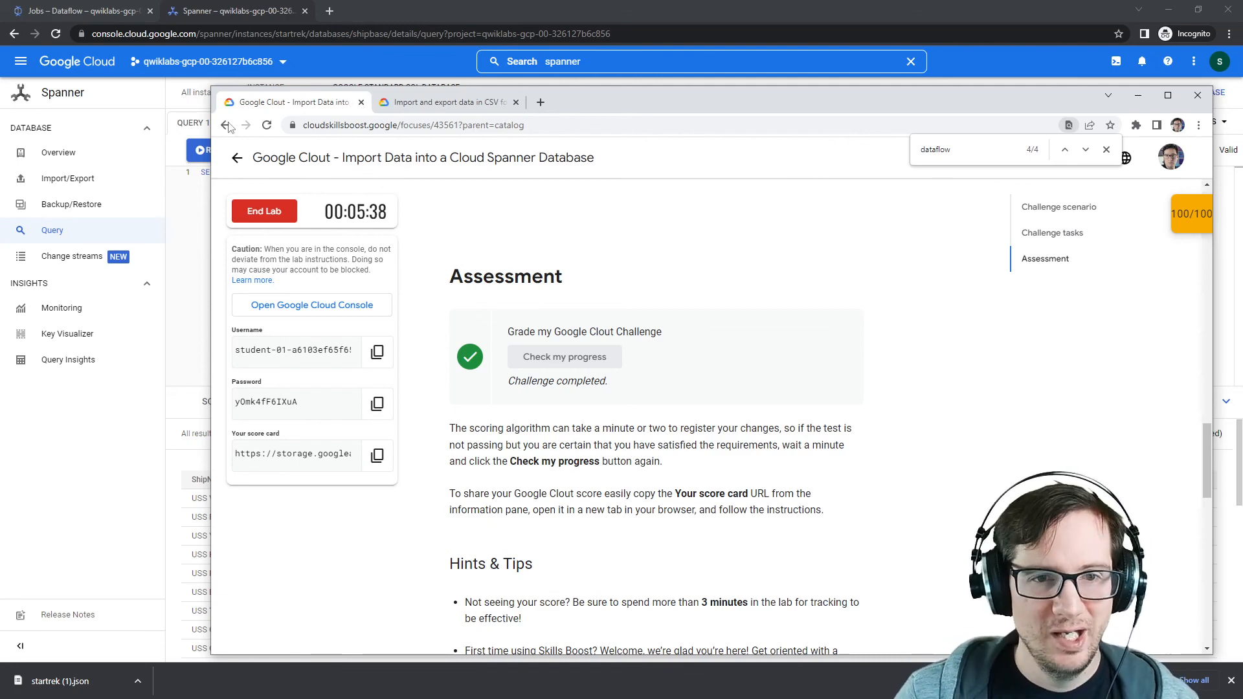
End the lab and submit a five-star review with the comment "Best challenge so far!".
left_click(275, 217)
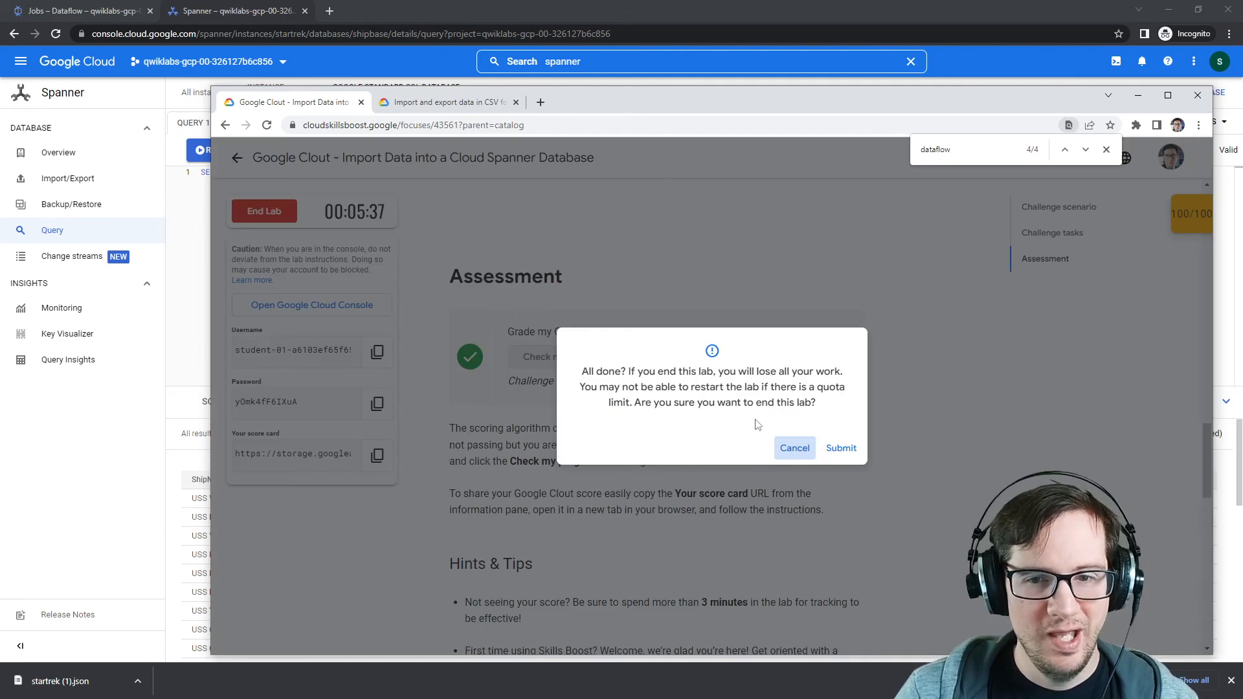
left_click(839, 447)
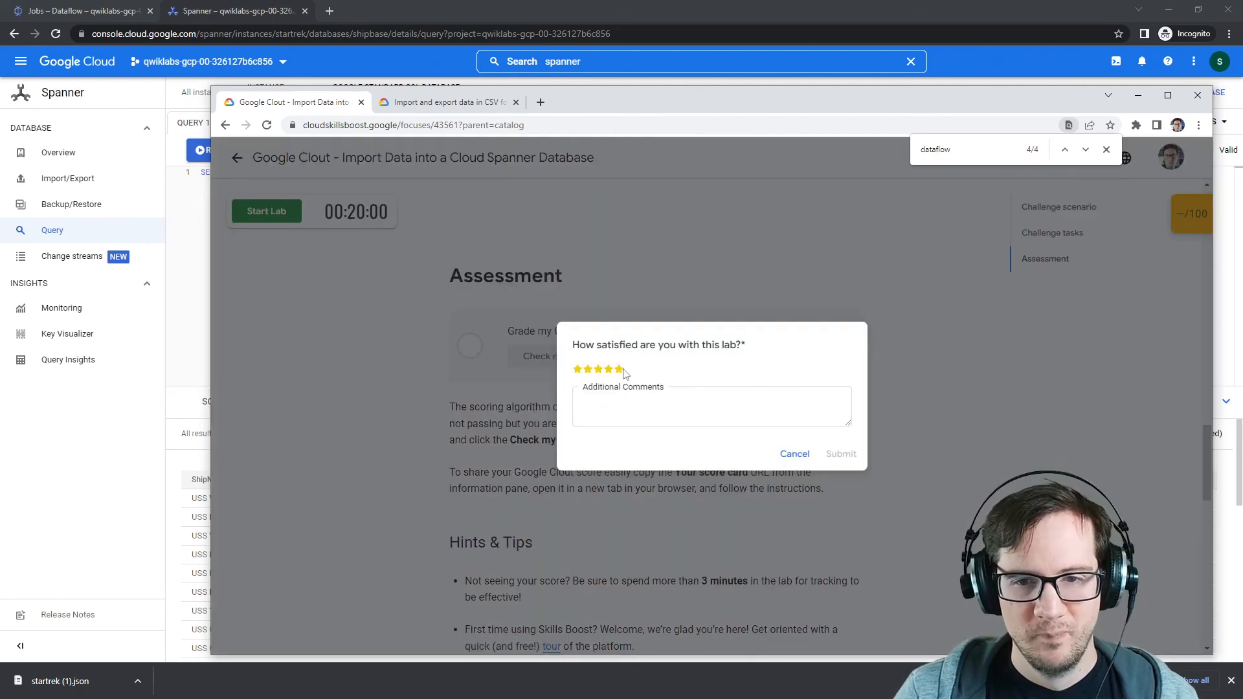
left_click(623, 369)
left_click(634, 411)
type("Best cha")
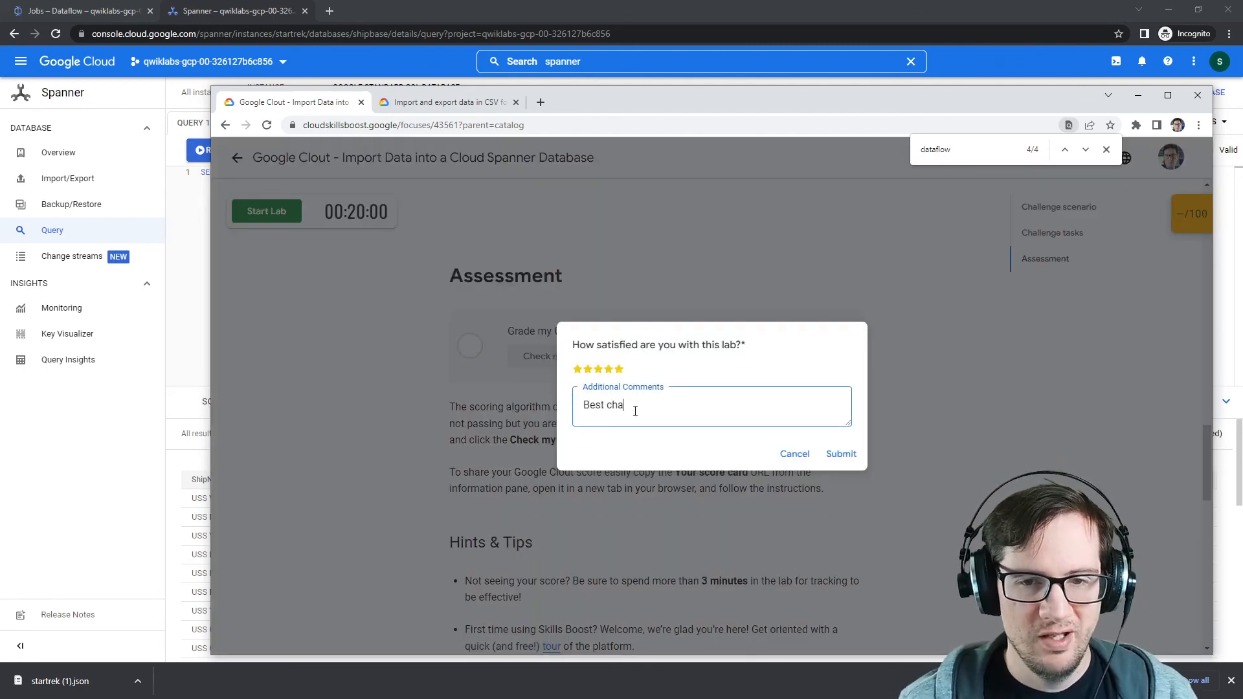
type("llenge so far!")
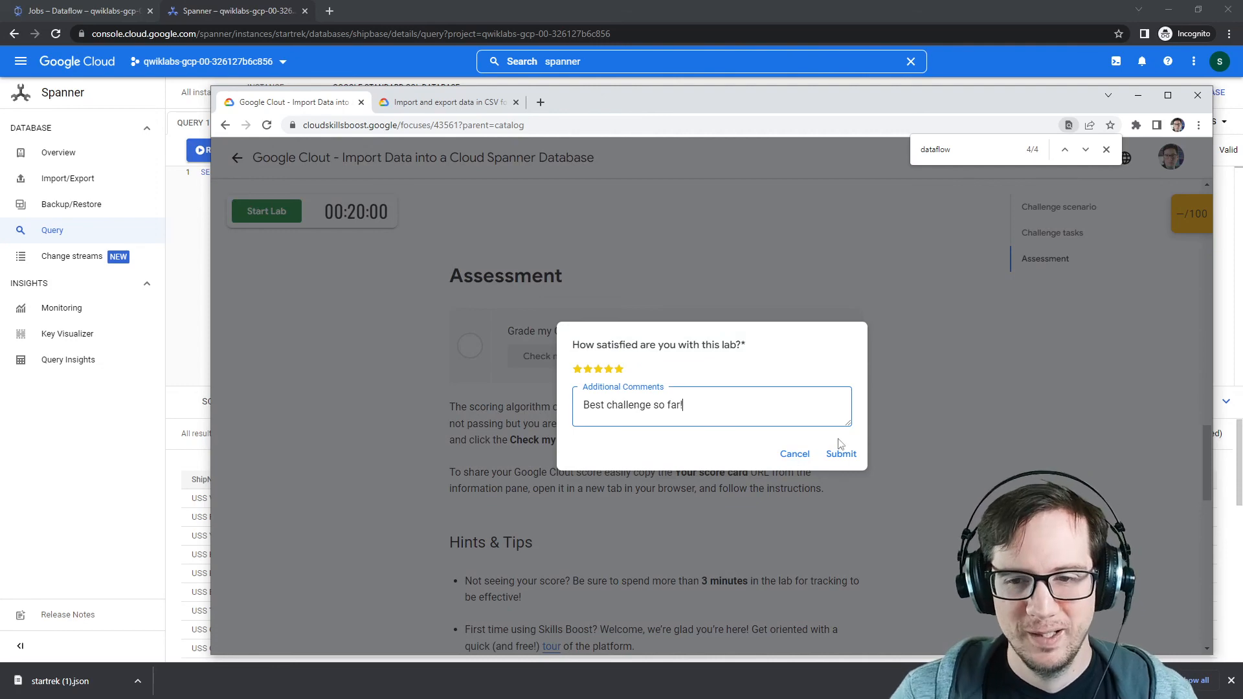
left_click(840, 452)
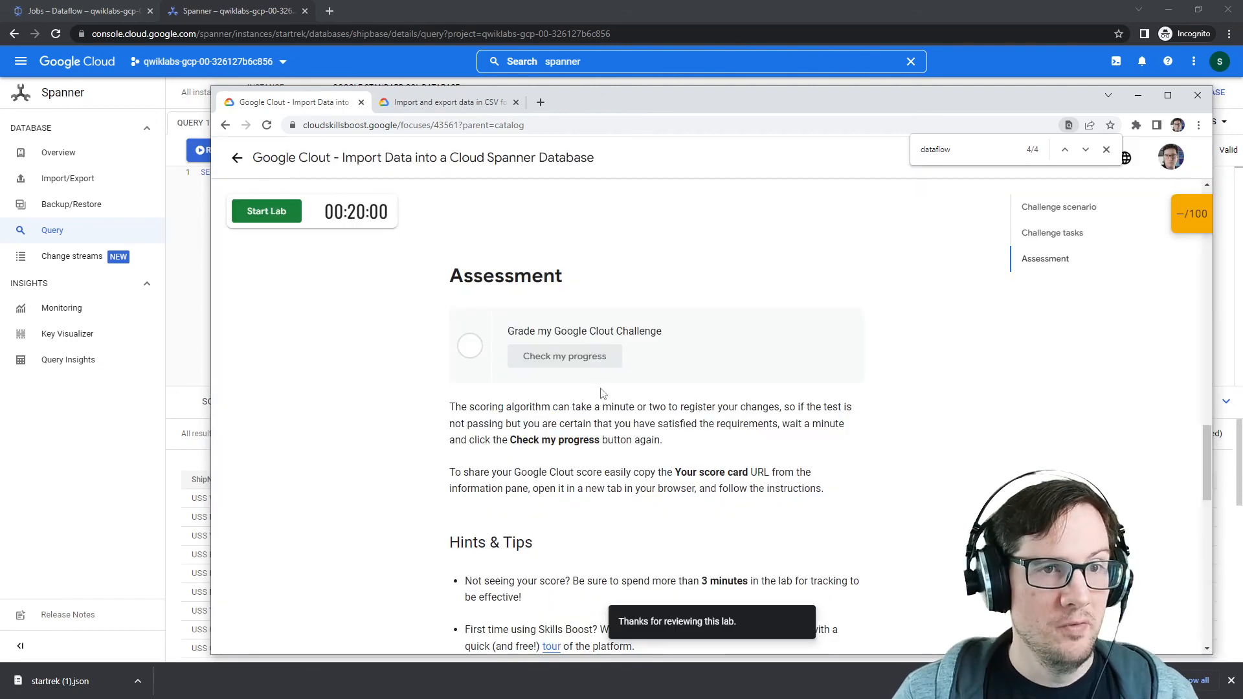
Move the lab window away, bring up the Google Cloud Community post, and view the GoogleClout challenge registration links.
left_click_drag(712, 106, 1242, 117)
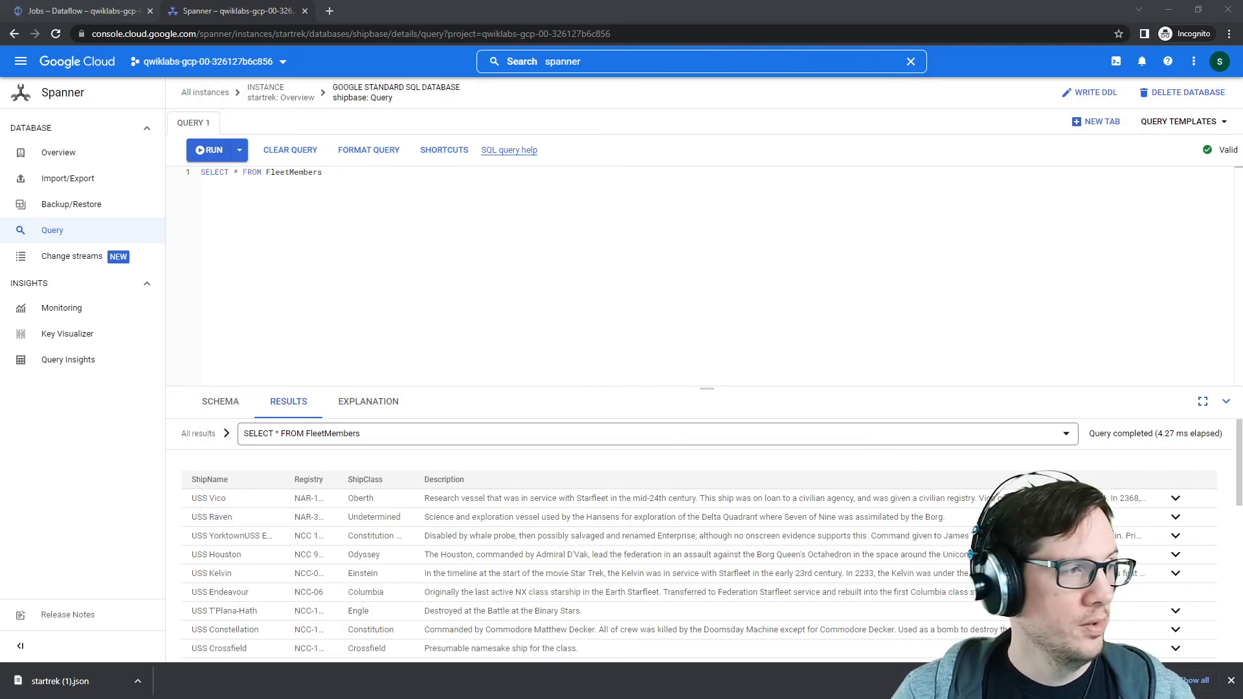
left_click_drag(0, 149, 963, 100)
left_click(1182, 99)
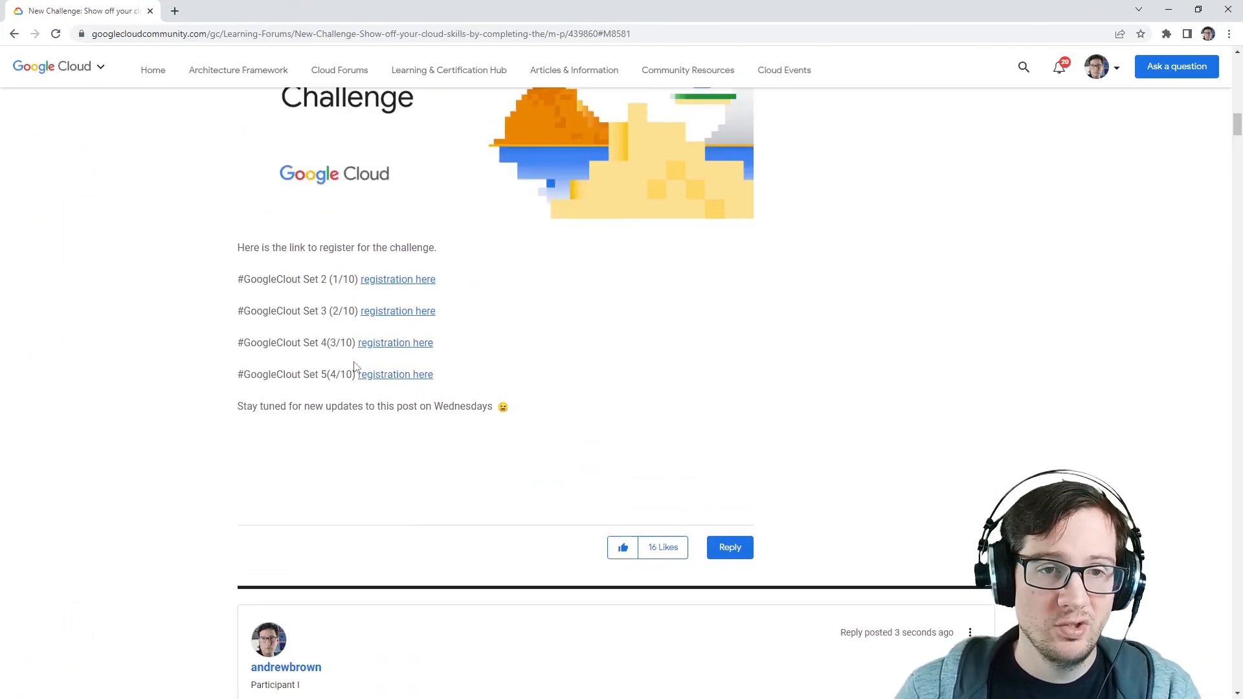
scroll(355, 366, "up", 2)
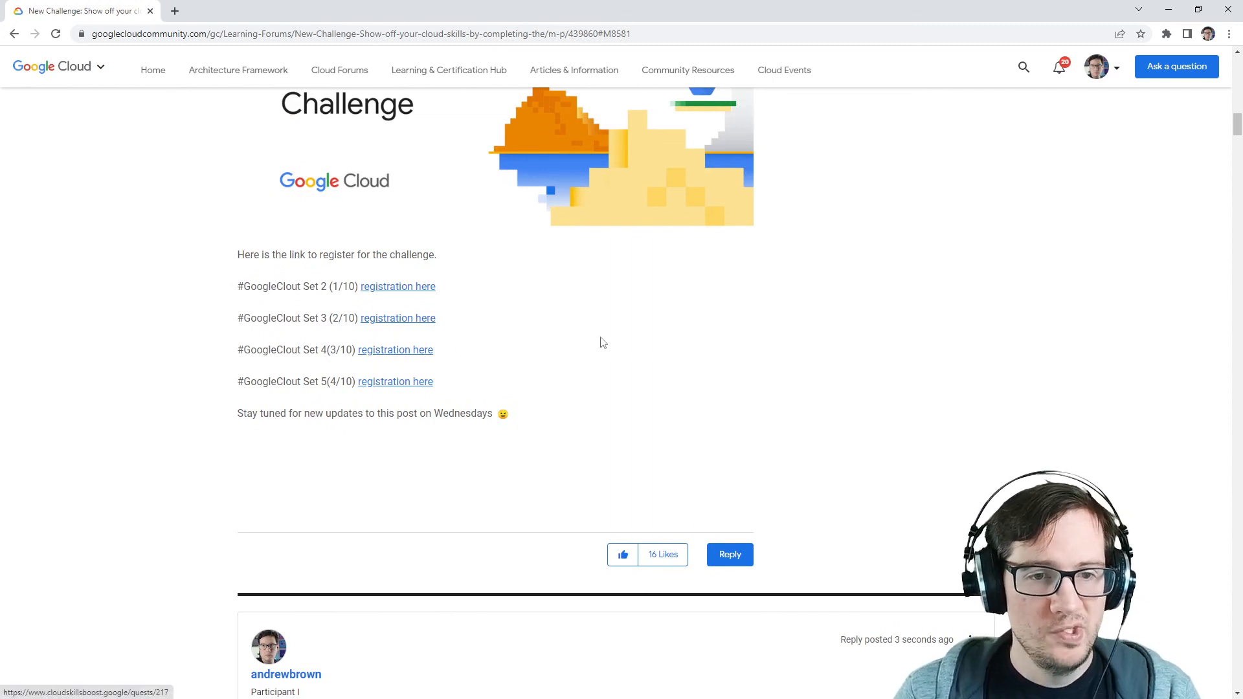